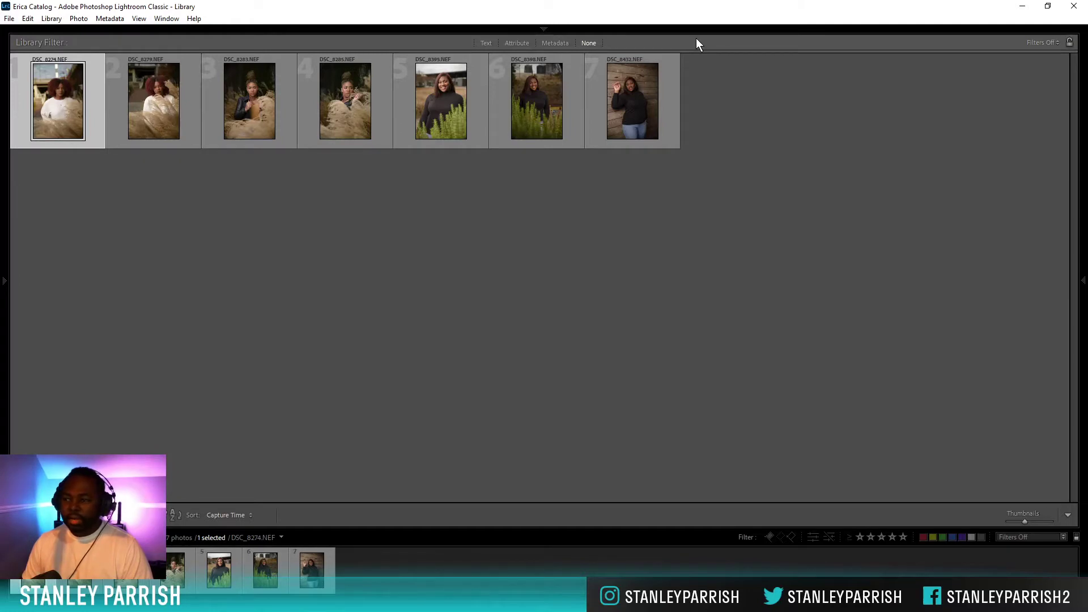
Switch to the Develop module, preview DSC_8283 and DSC_8285, and return to DSC_8274.NEF for editing.
mouse_move(700, 31)
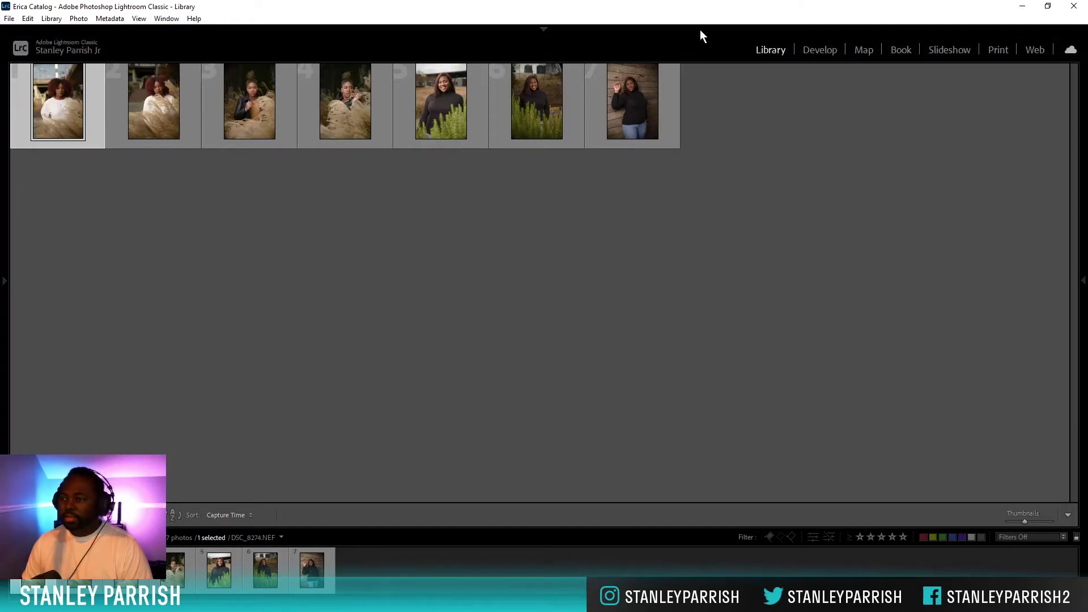
click(808, 51)
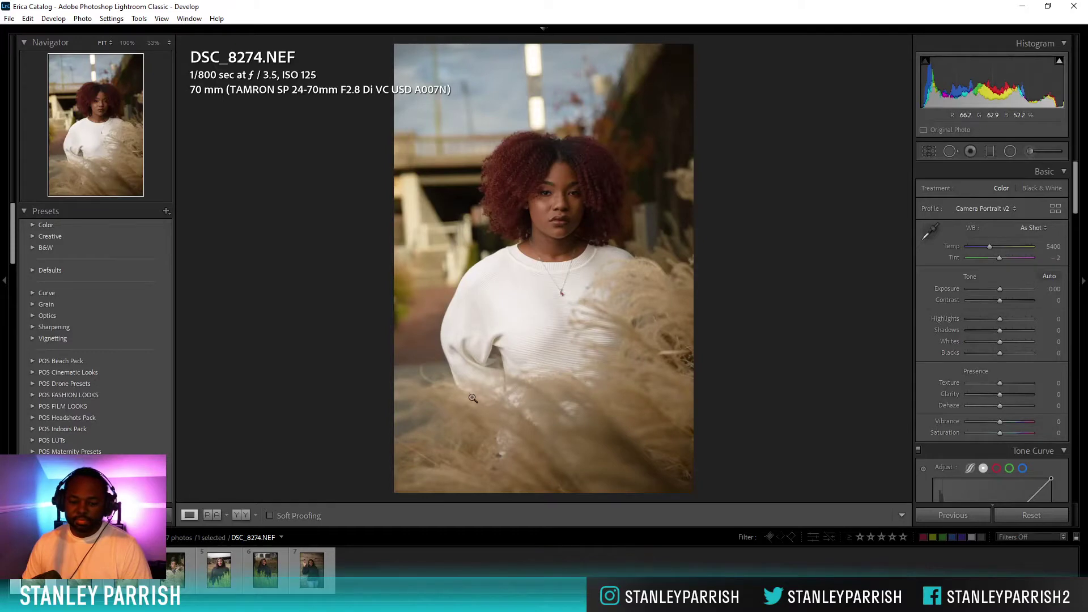
click(129, 582)
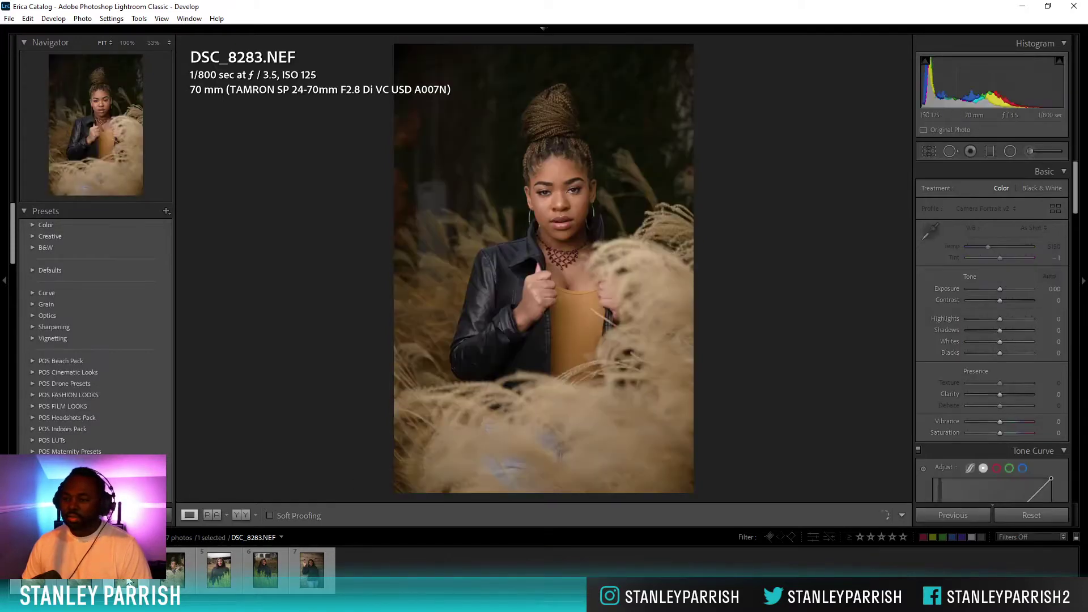
click(175, 578)
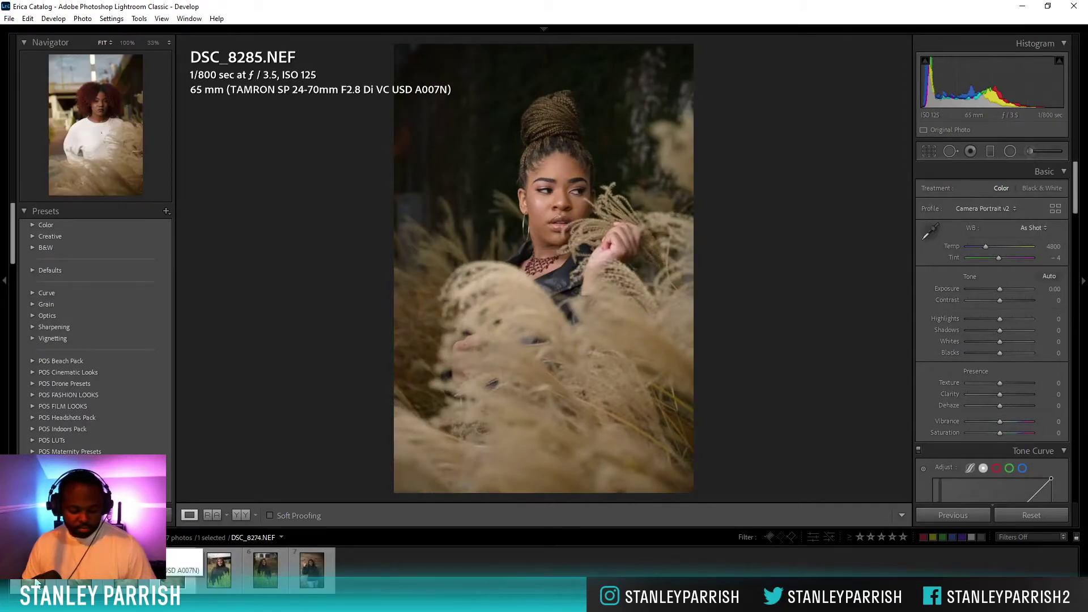
click(35, 581)
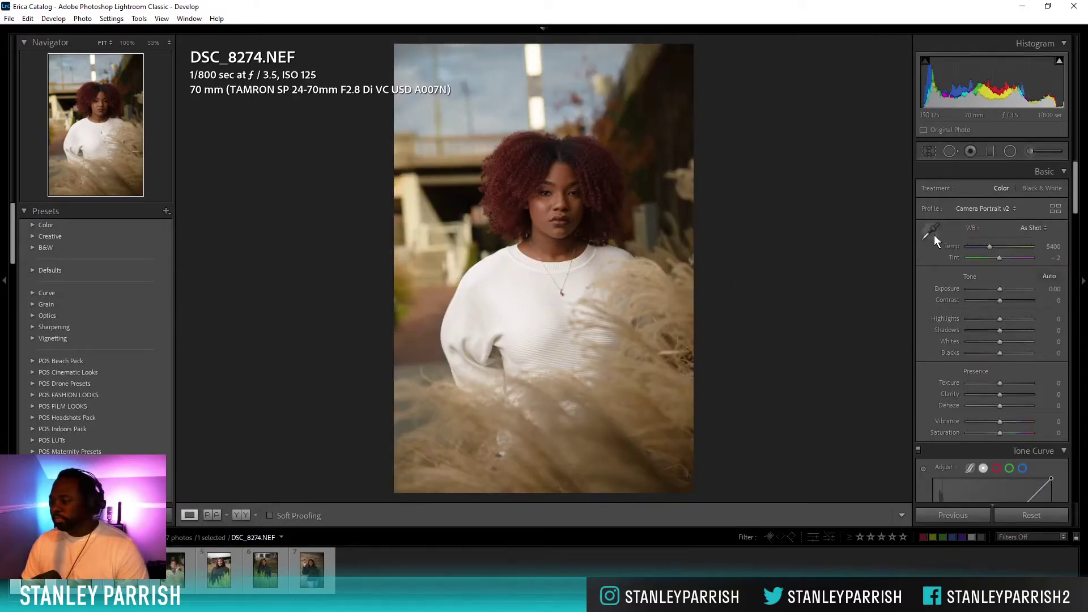
Crop the portrait to the 4 x 5 / 8 x 10 aspect, reframing the subject and rotating the image to an angle of 0.30.
click(934, 151)
click(1028, 190)
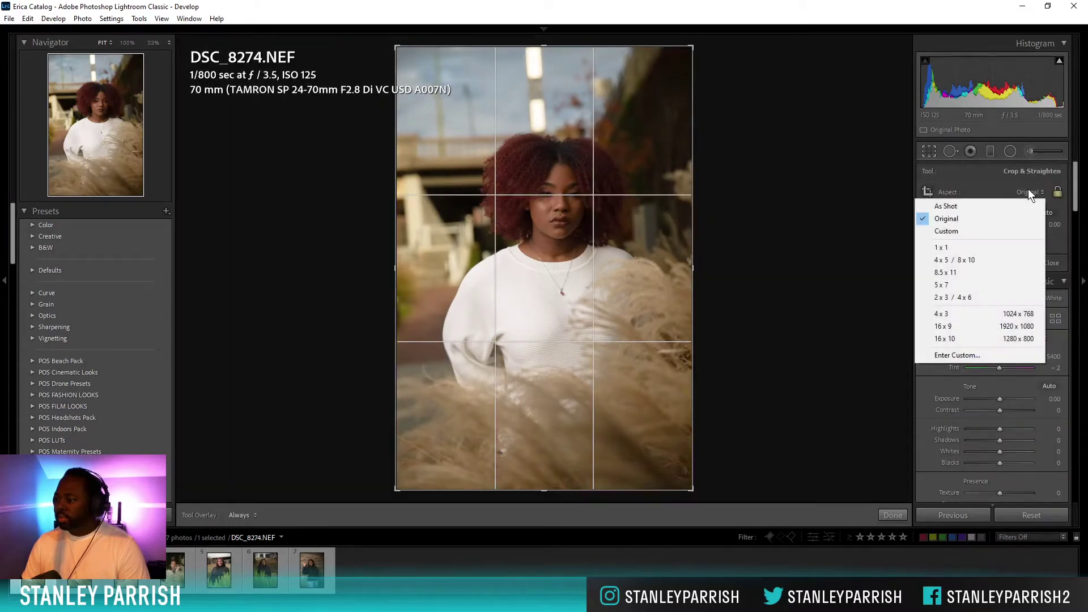
click(969, 260)
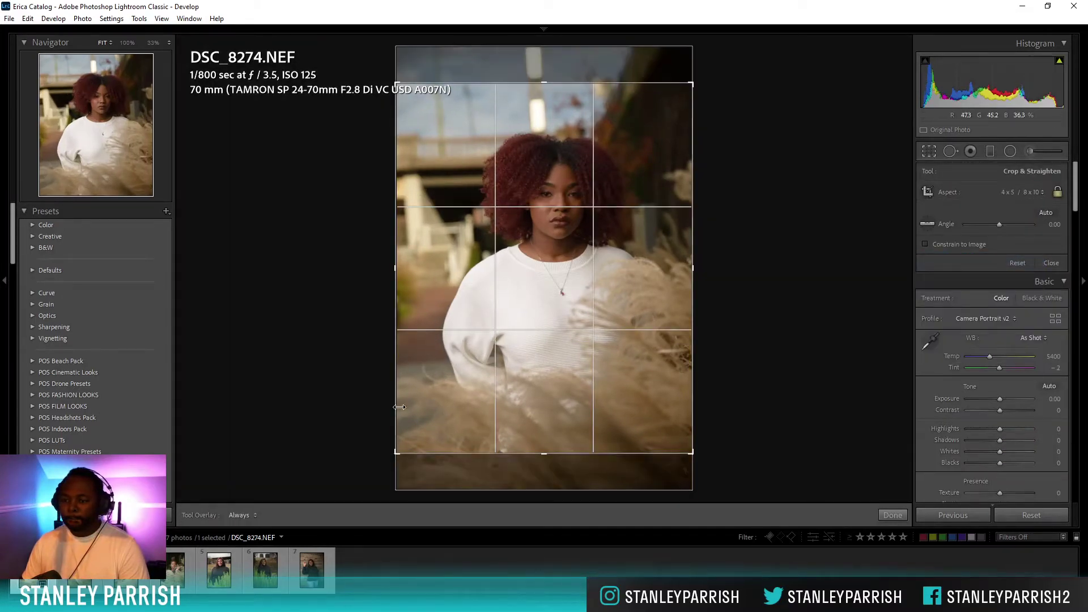
drag(397, 453, 404, 441)
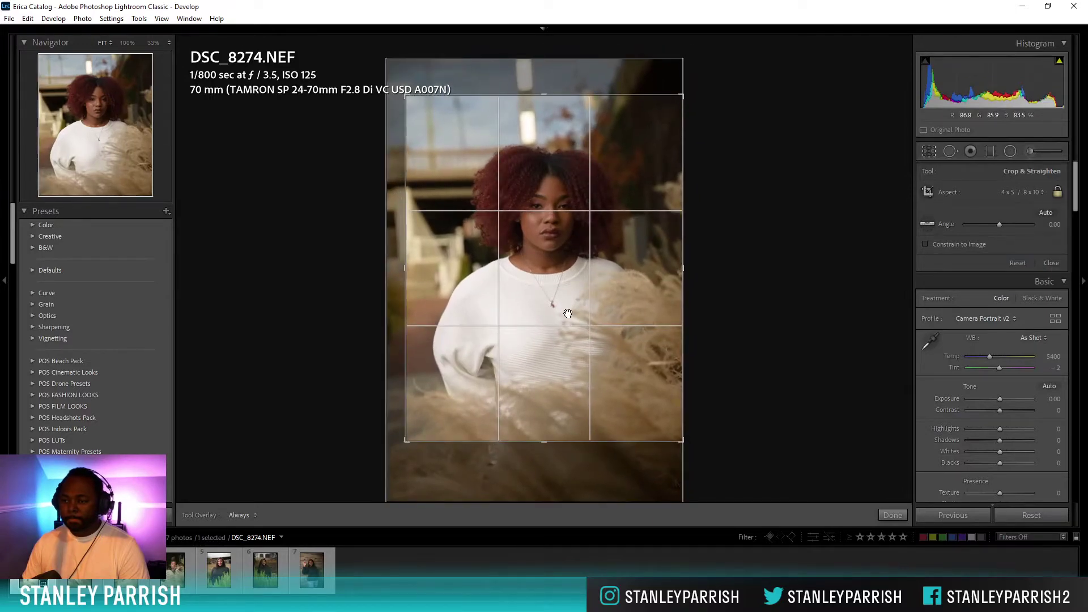
mouse_move(567, 312)
mouse_down()
mouse_move(566, 339)
mouse_move(567, 329)
mouse_up()
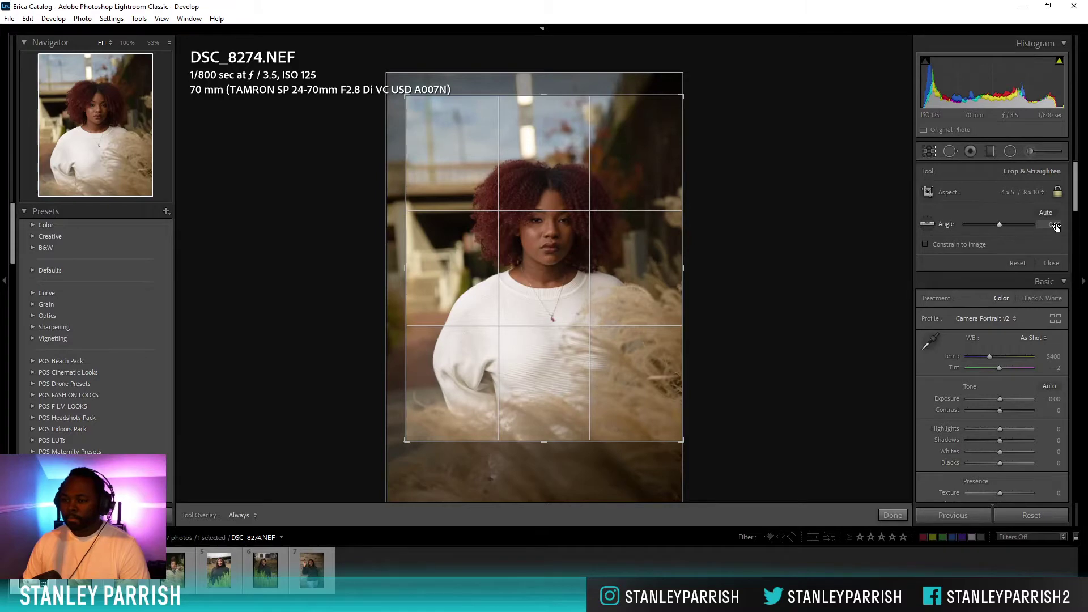
drag(1057, 227, 1059, 227)
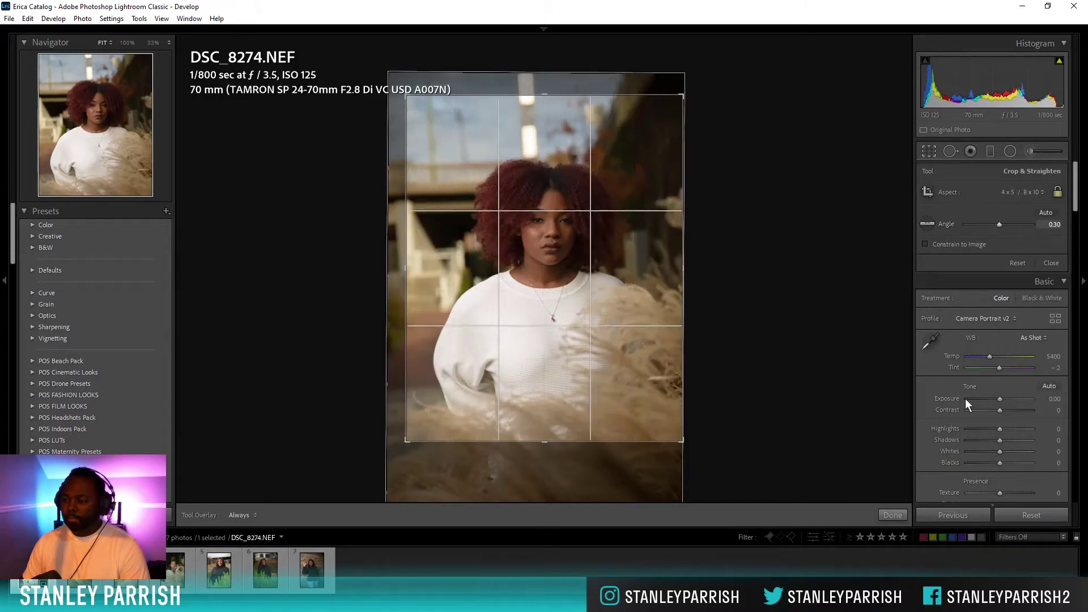
click(893, 515)
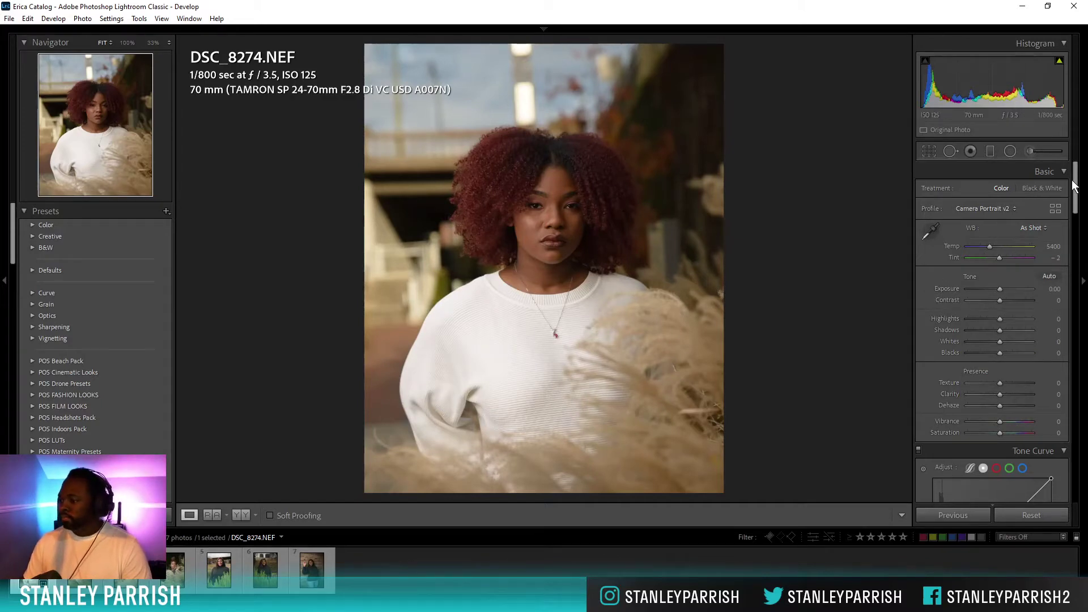
Set the white balance temperature to 4800 and check the subject's face and hair at 100%.
drag(1077, 181, 1076, 175)
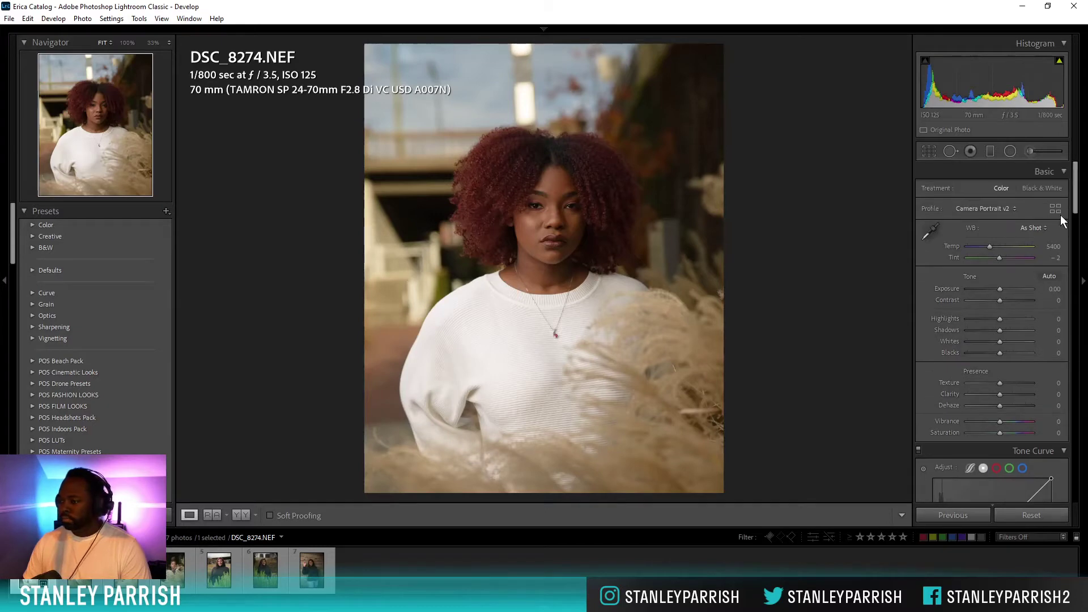
click(1054, 247)
text(5000)
key(Return)
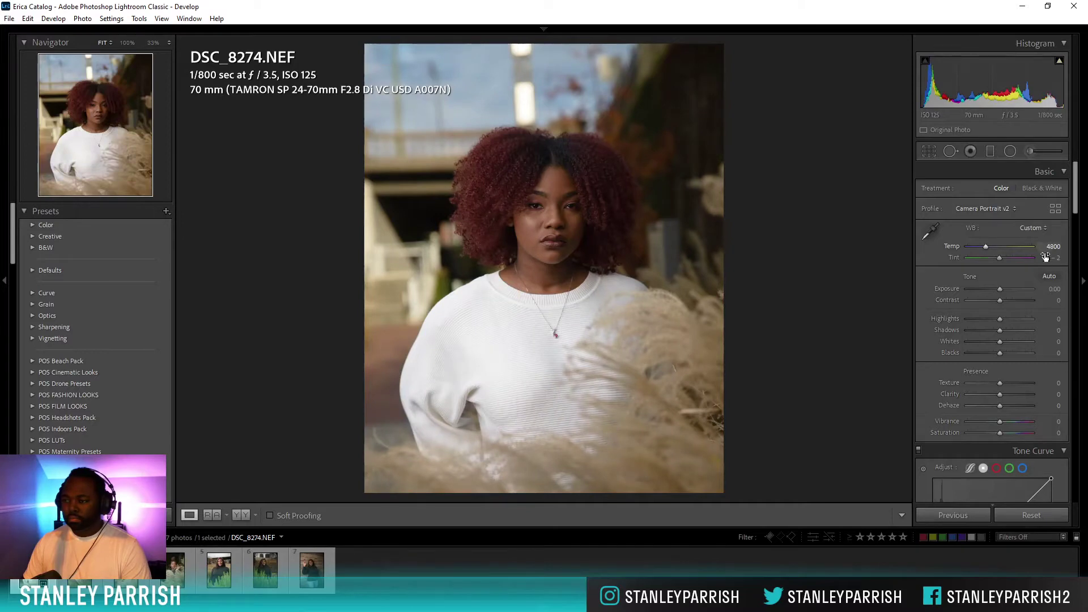
click(562, 177)
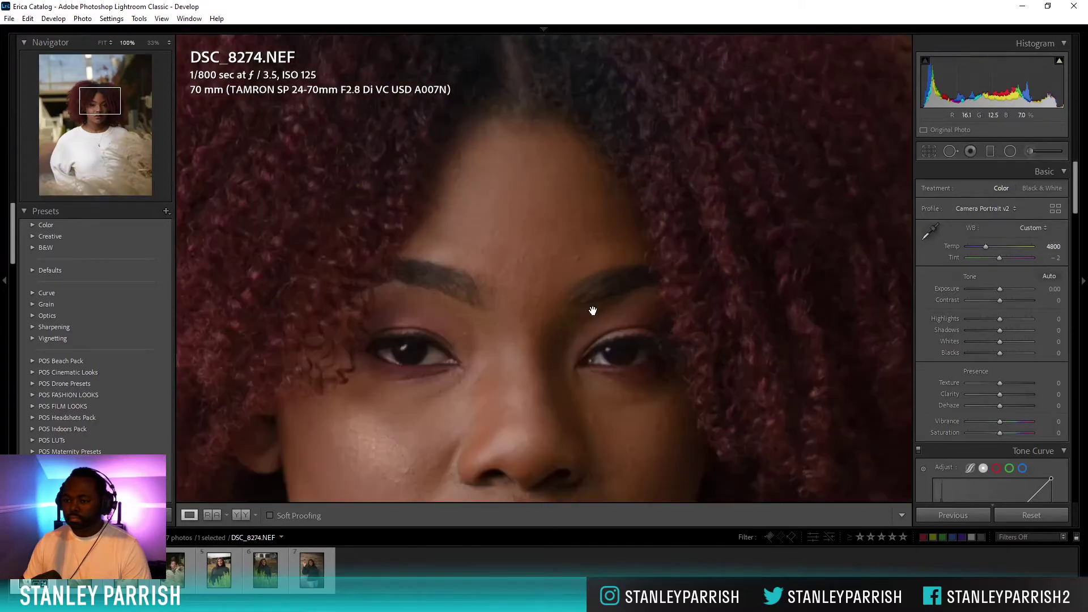
drag(595, 311, 607, 211)
drag(507, 350, 602, 249)
drag(426, 331, 576, 330)
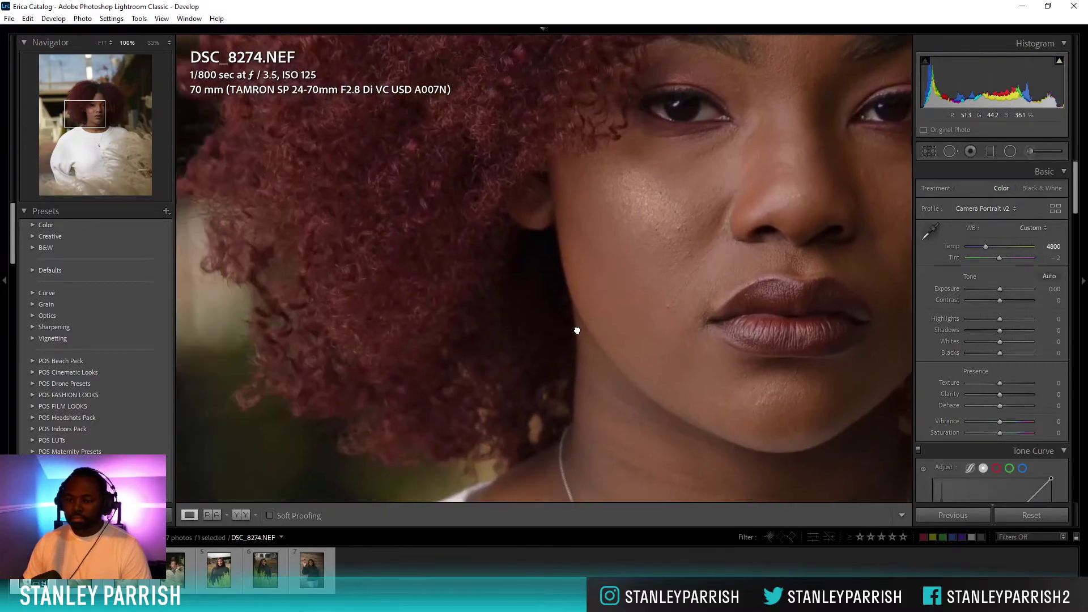
drag(423, 278, 605, 422)
click(506, 307)
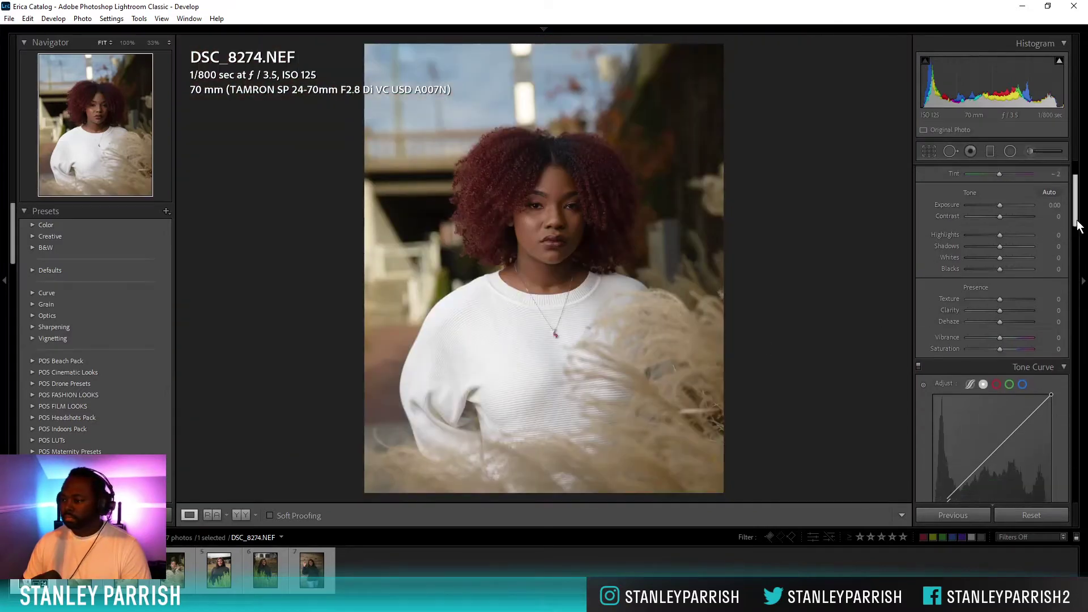
Reduce the green saturation to -73 and the yellow saturation to -7 in the HSL adjustments.
drag(1080, 213, 1078, 292)
mouse_move(1001, 348)
mouse_down()
mouse_move(964, 352)
mouse_move(1015, 346)
mouse_up()
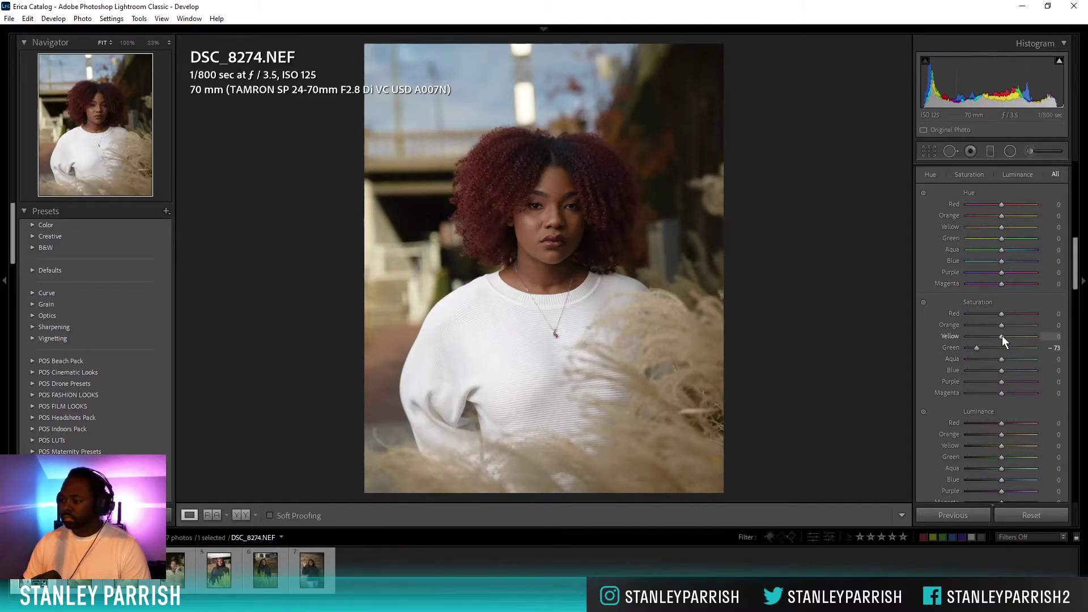
mouse_move(1001, 336)
mouse_down()
mouse_move(973, 337)
mouse_move(1008, 335)
mouse_move(999, 336)
mouse_up()
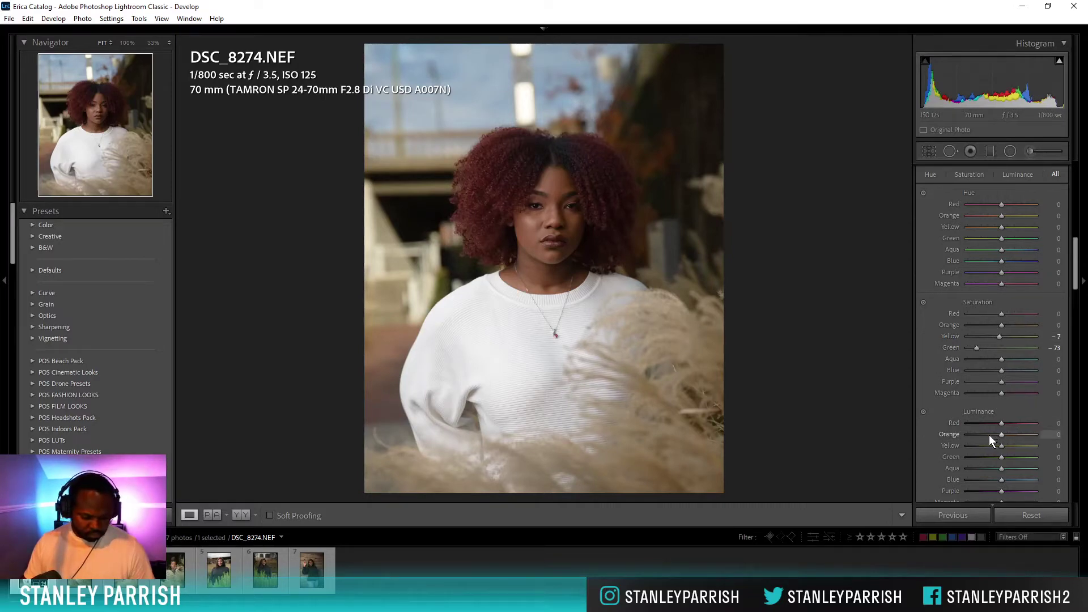
Sharpen the portrait with an amount of 92, a radius of 1.6 and masking of 41, judging it on the face.
drag(1077, 272, 1063, 350)
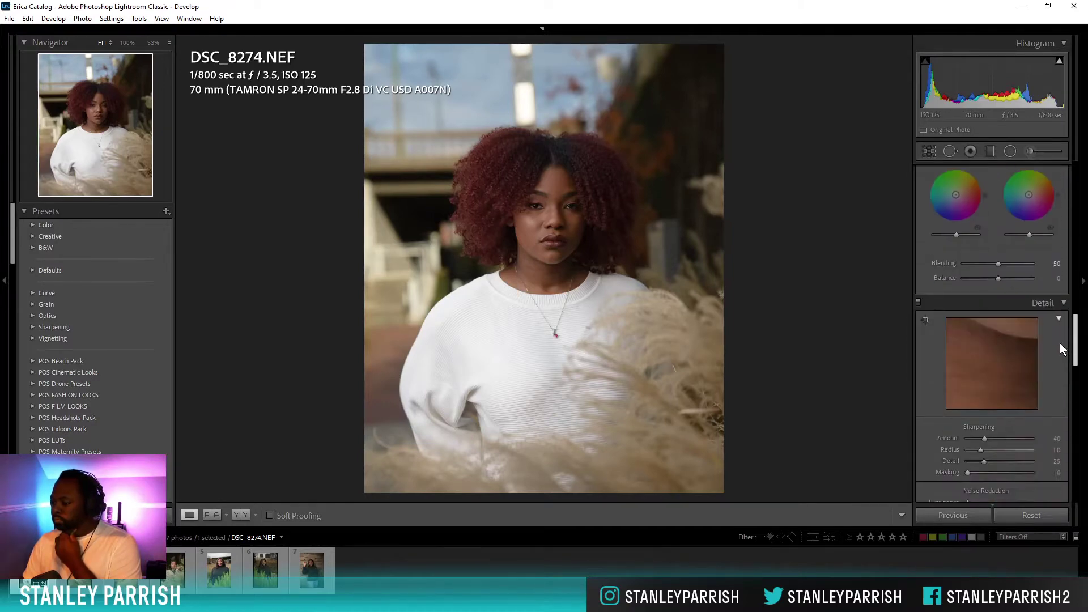
scroll(1064, 349, down, 5)
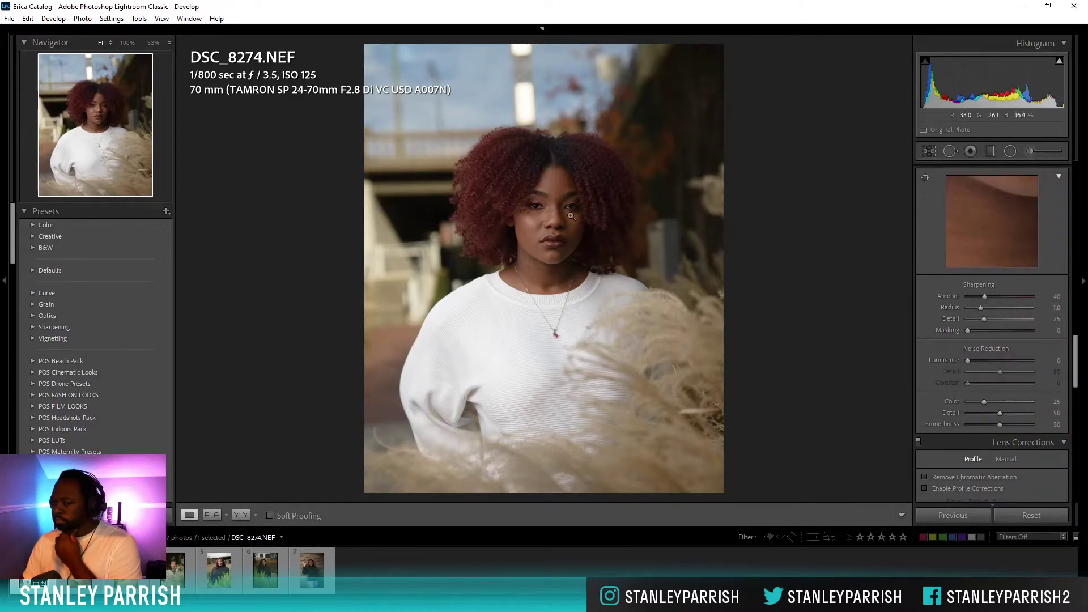
drag(571, 216, 486, 227)
drag(637, 250, 604, 238)
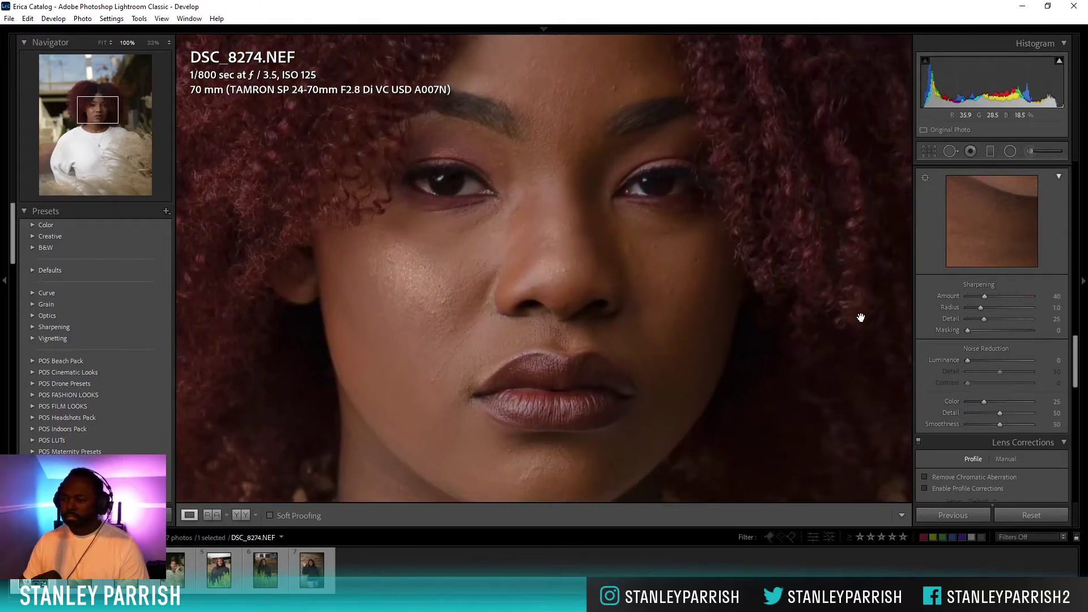
drag(1054, 296, 1061, 296)
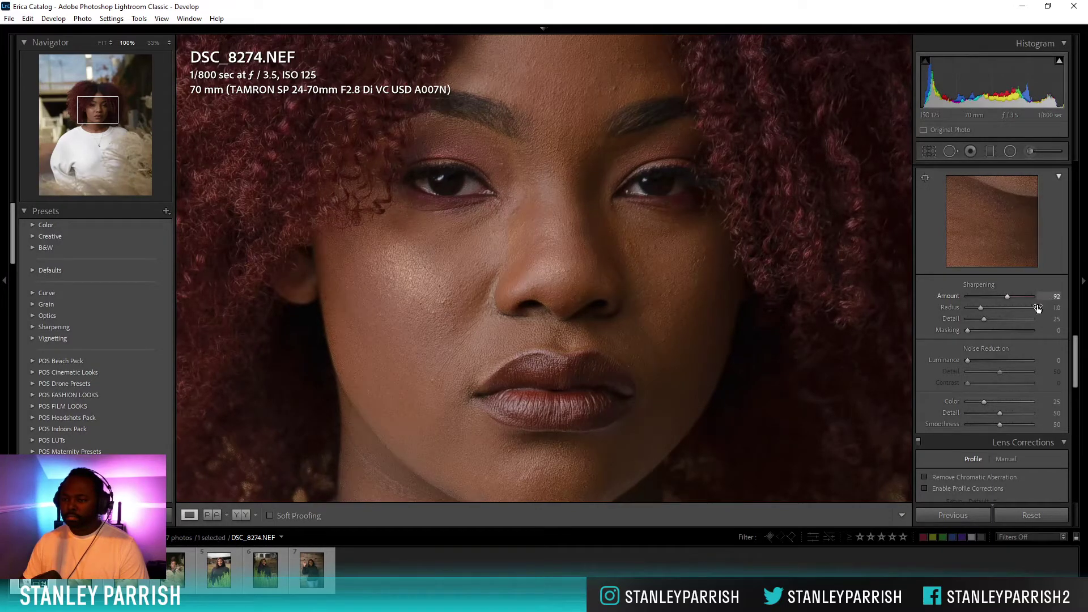
drag(1055, 308, 1066, 308)
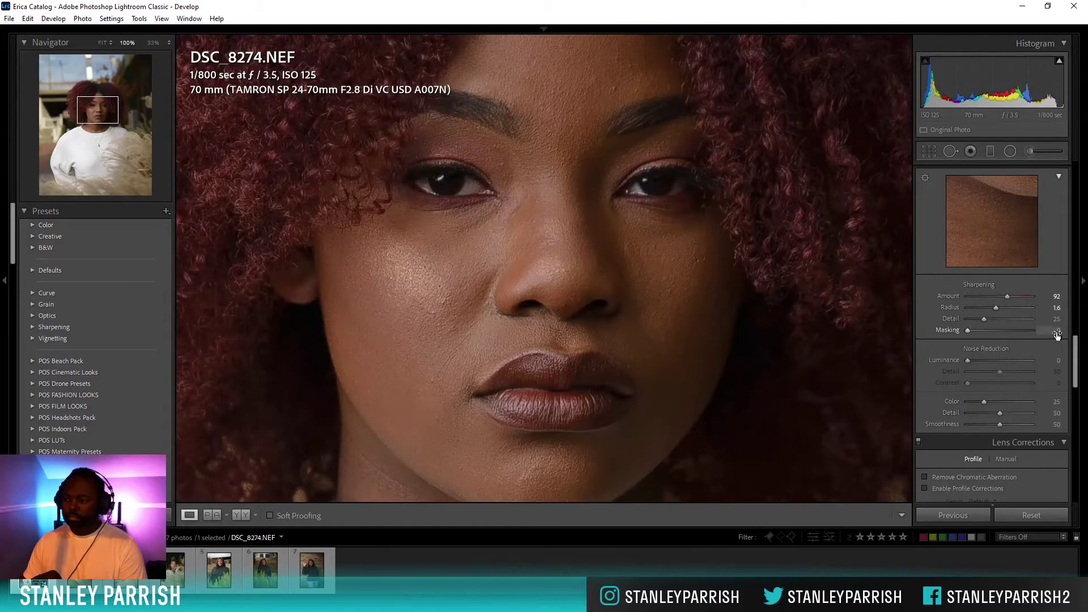
drag(1057, 335, 1074, 334)
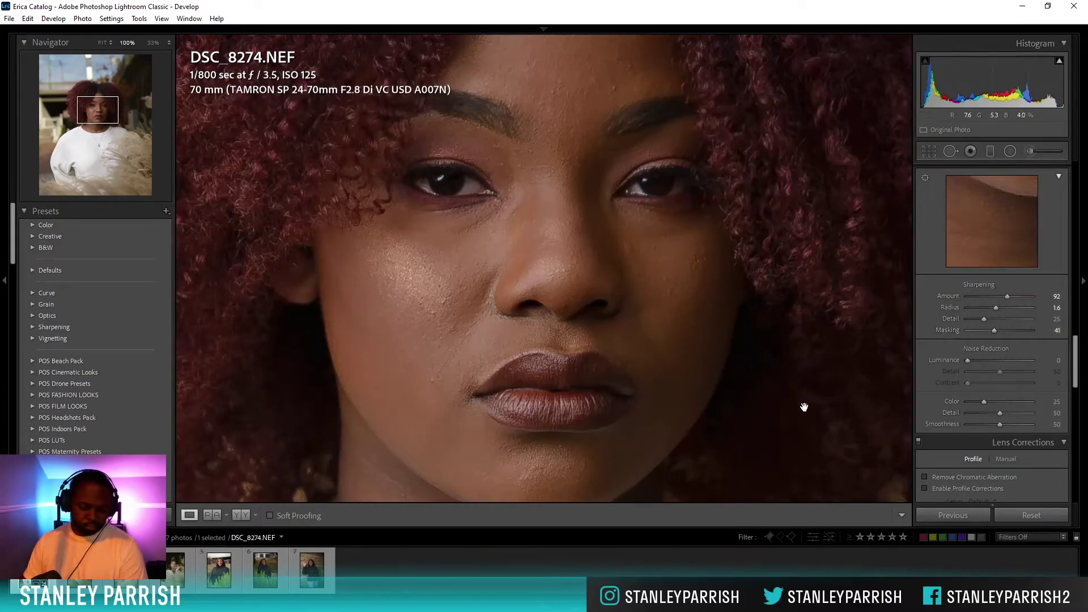
Shape an S-shaped tone curve with points at 128/128, 63/53 and 188/201, and compare the face before and after the edits.
drag(1070, 356, 1066, 210)
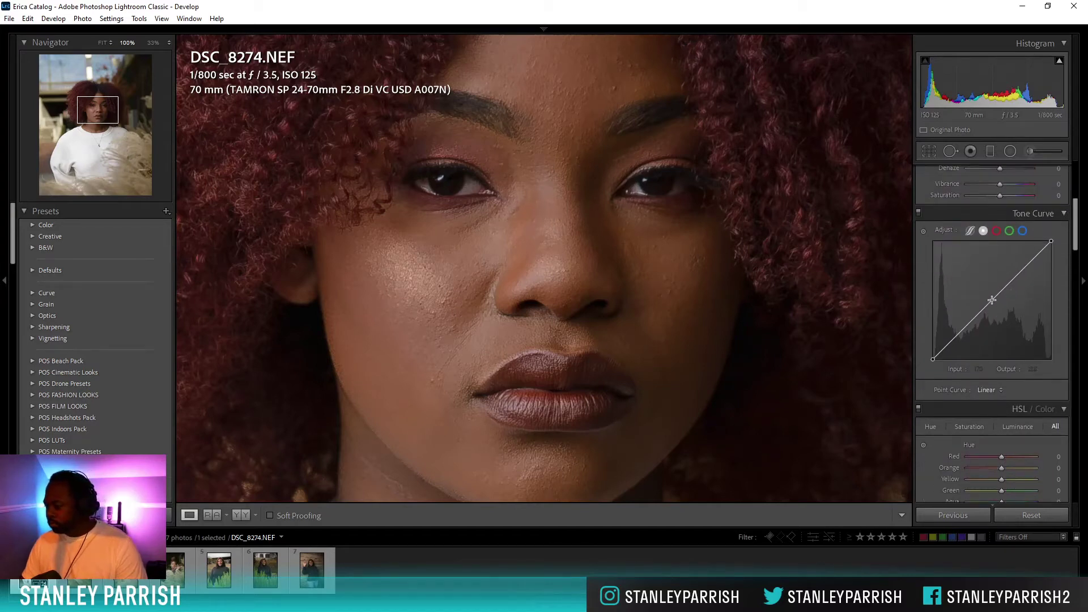
click(991, 299)
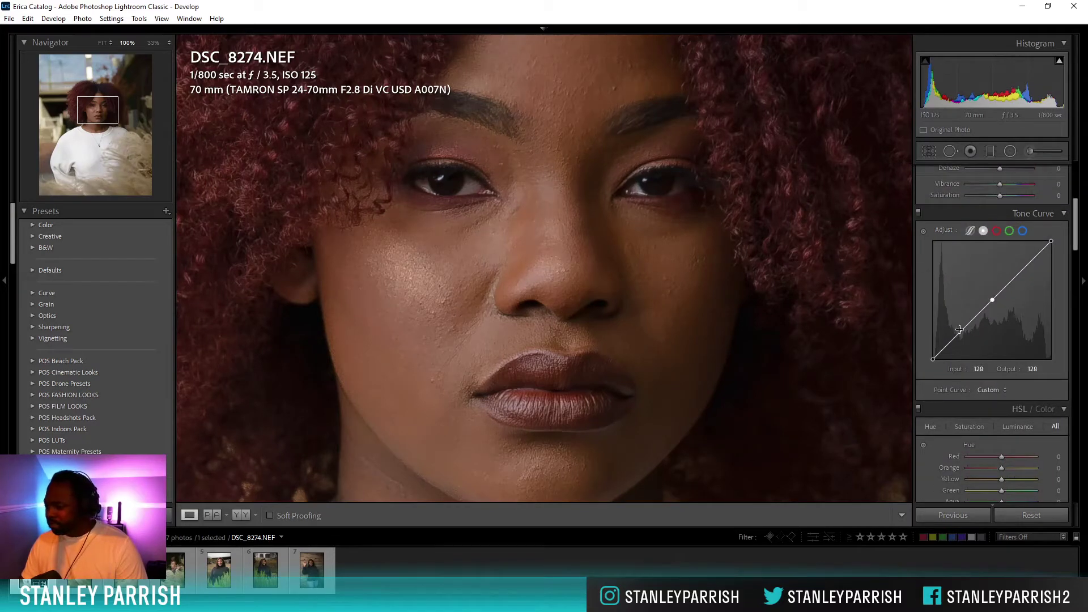
drag(961, 330, 961, 335)
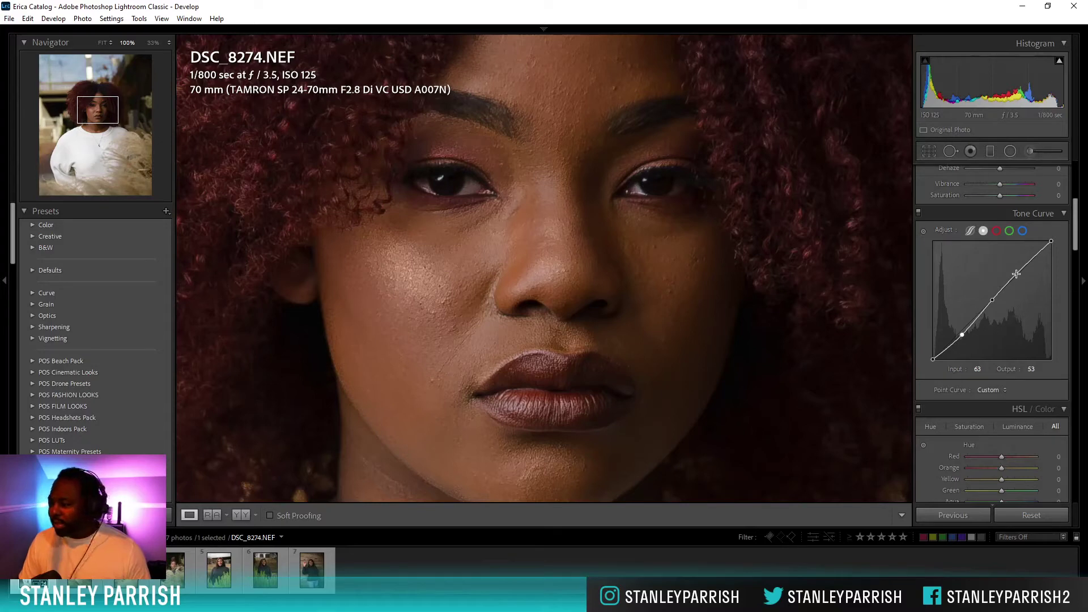
mouse_move(1077, 240)
mouse_down()
mouse_move(1077, 201)
mouse_move(1073, 252)
mouse_up()
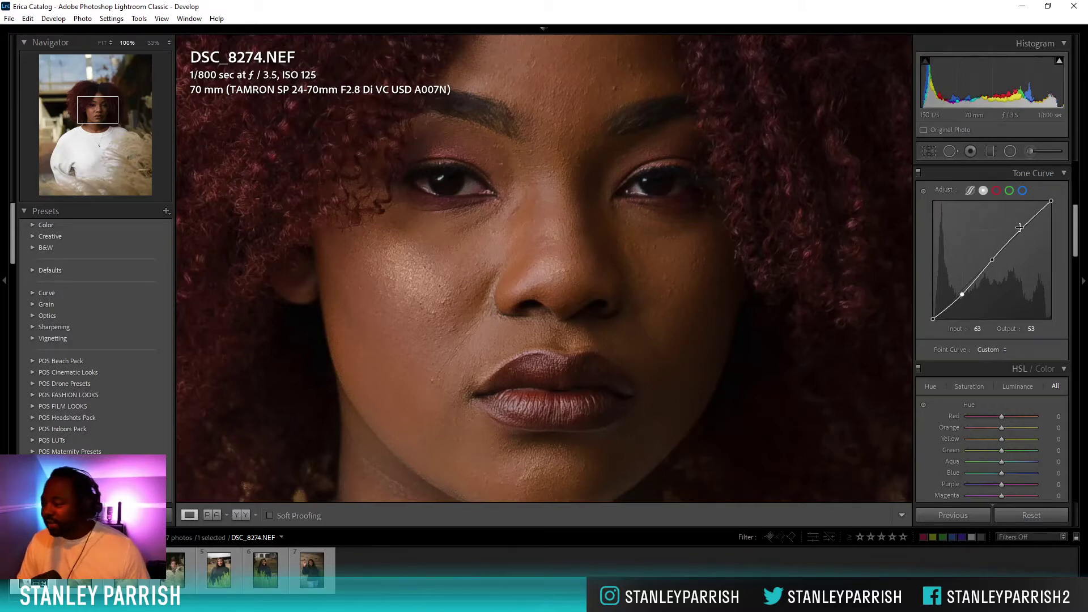
drag(1020, 230, 1020, 225)
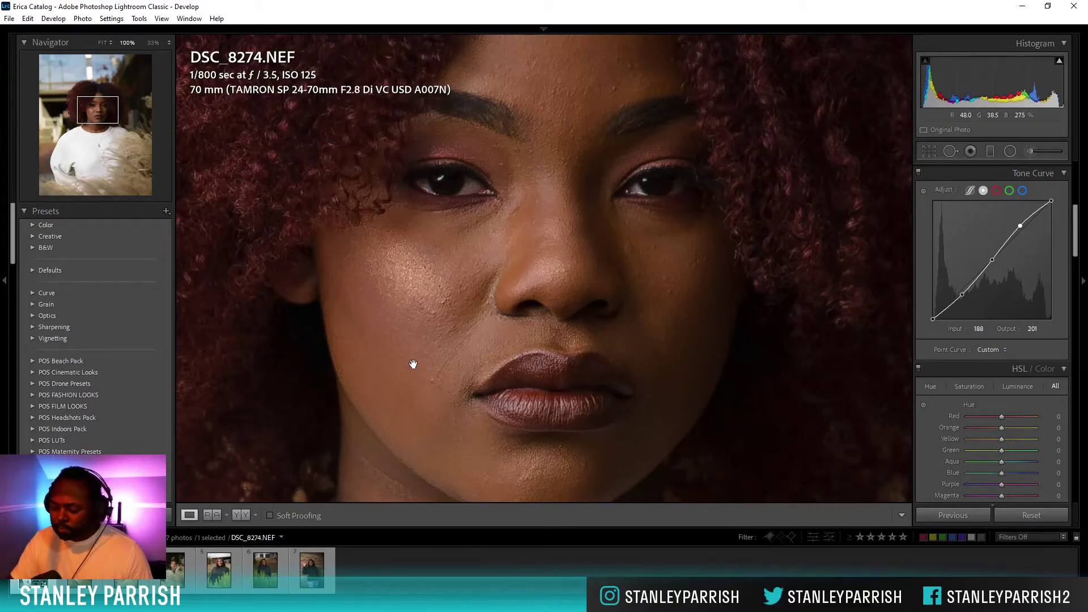
key(backslash)
key(backslash)
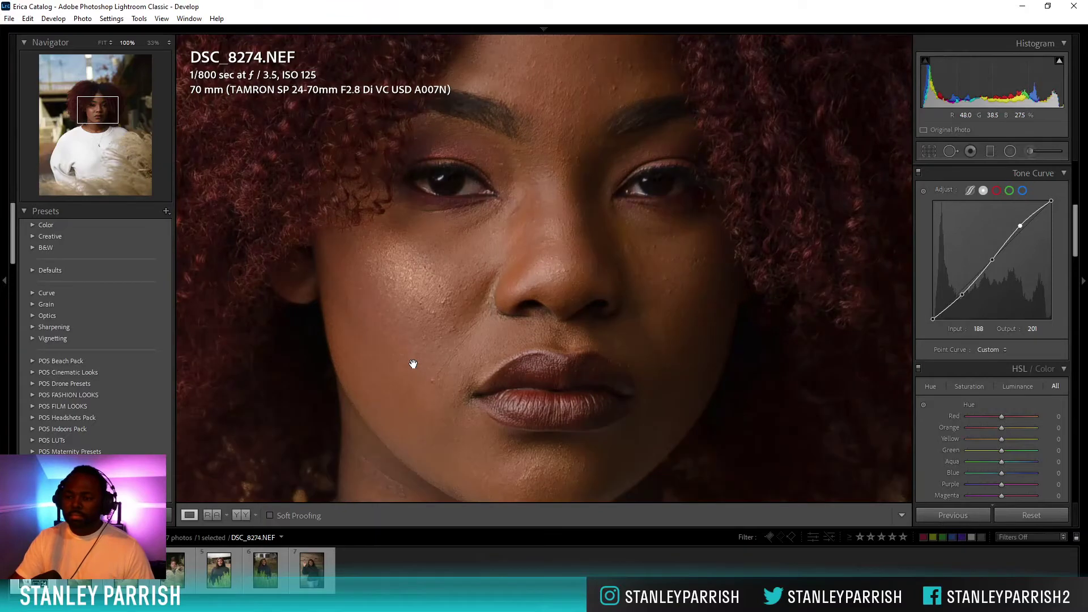
key(backslash)
key(backslash)
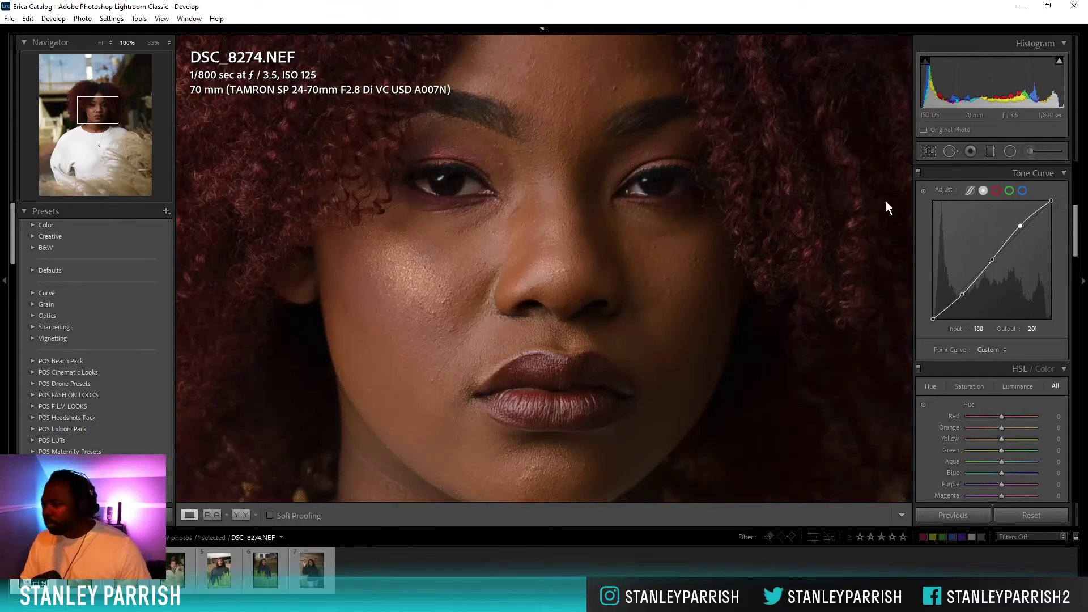
Raise the exposure to +0.40 with the whole portrait in view and check the white sweater up close.
click(102, 43)
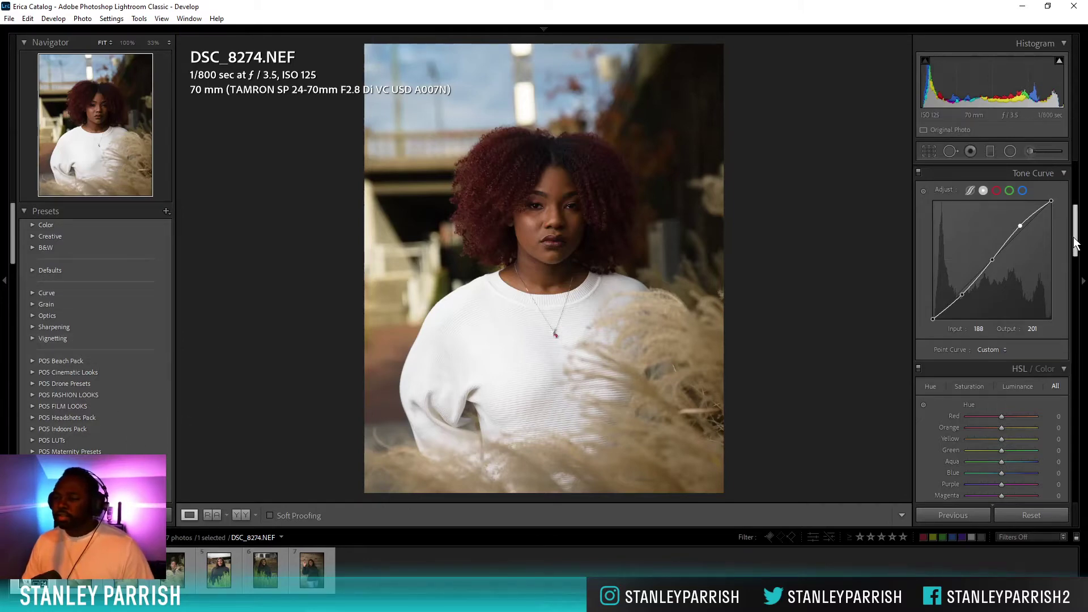
drag(1077, 239, 1064, 174)
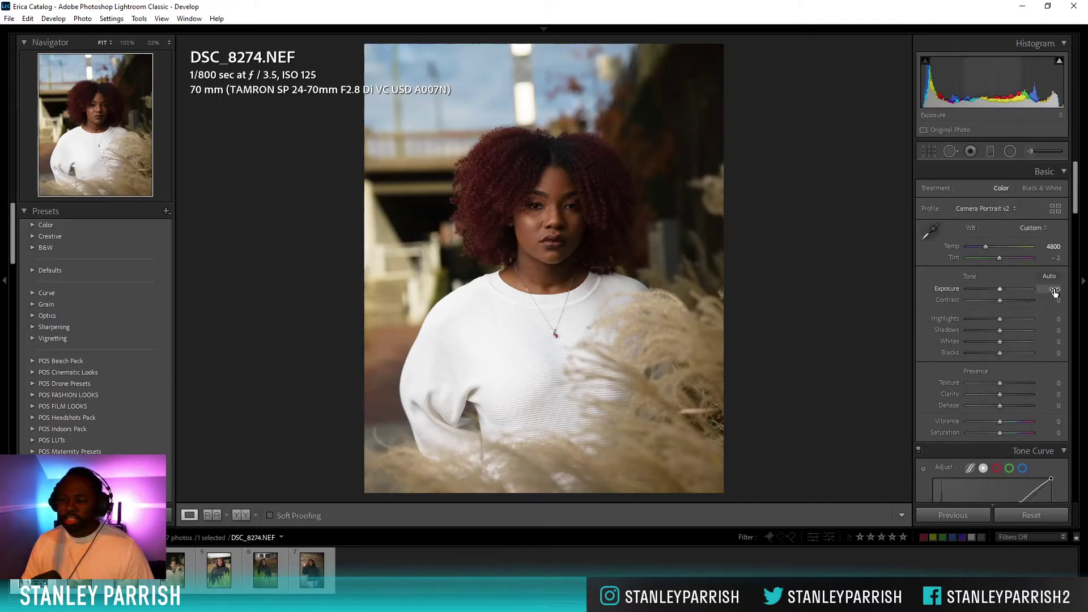
drag(1053, 293, 1059, 293)
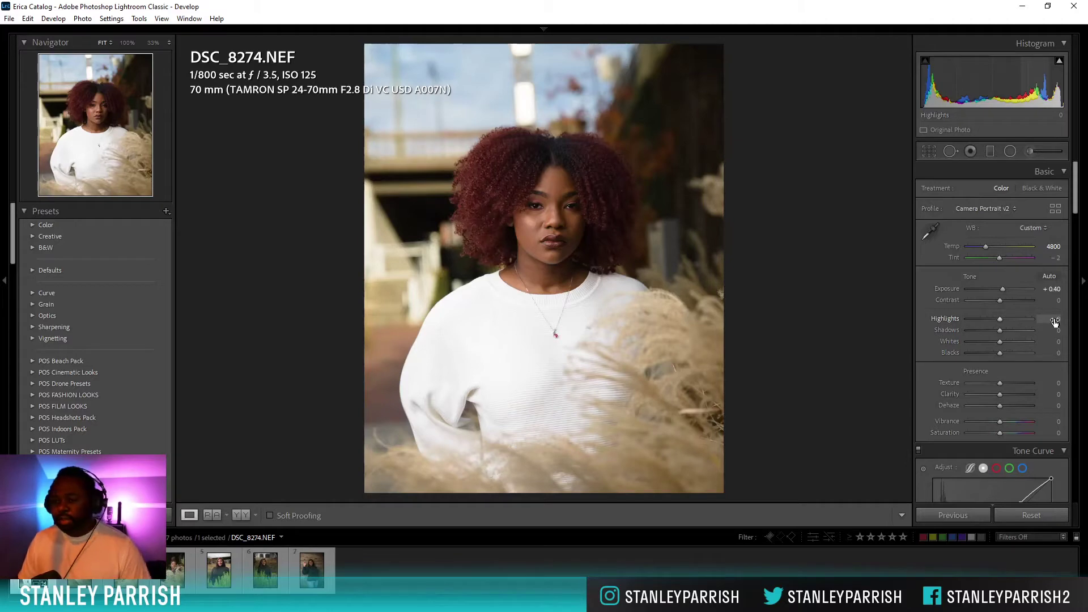
click(505, 343)
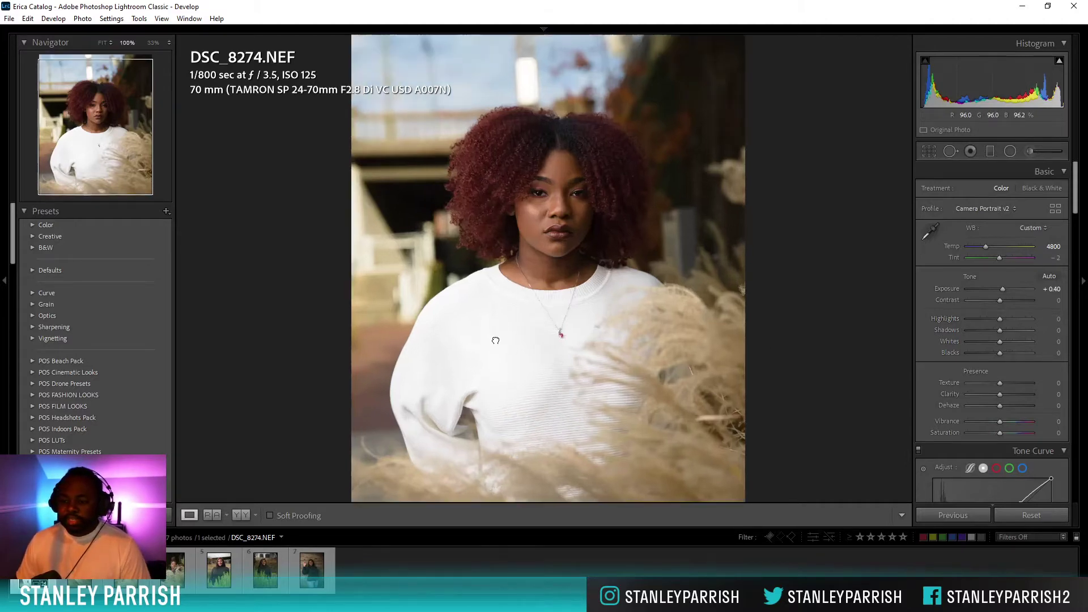
Lower the highlights to -49 while judging the white sweater up close, and lift the shadows to +32 with the whole portrait in view.
drag(632, 401, 538, 254)
drag(582, 353, 586, 286)
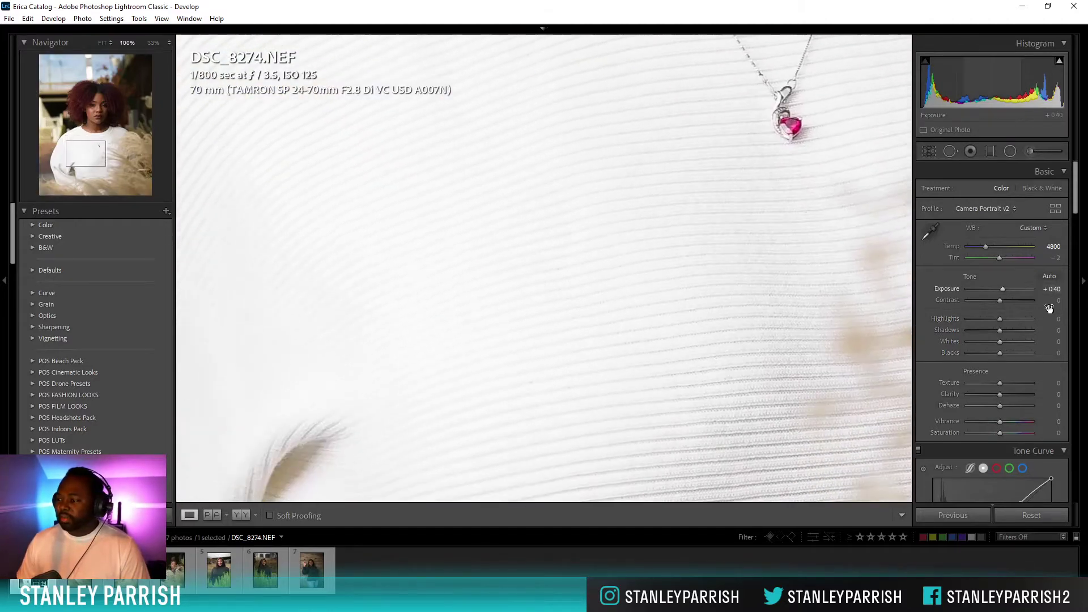
drag(1059, 321, 1042, 321)
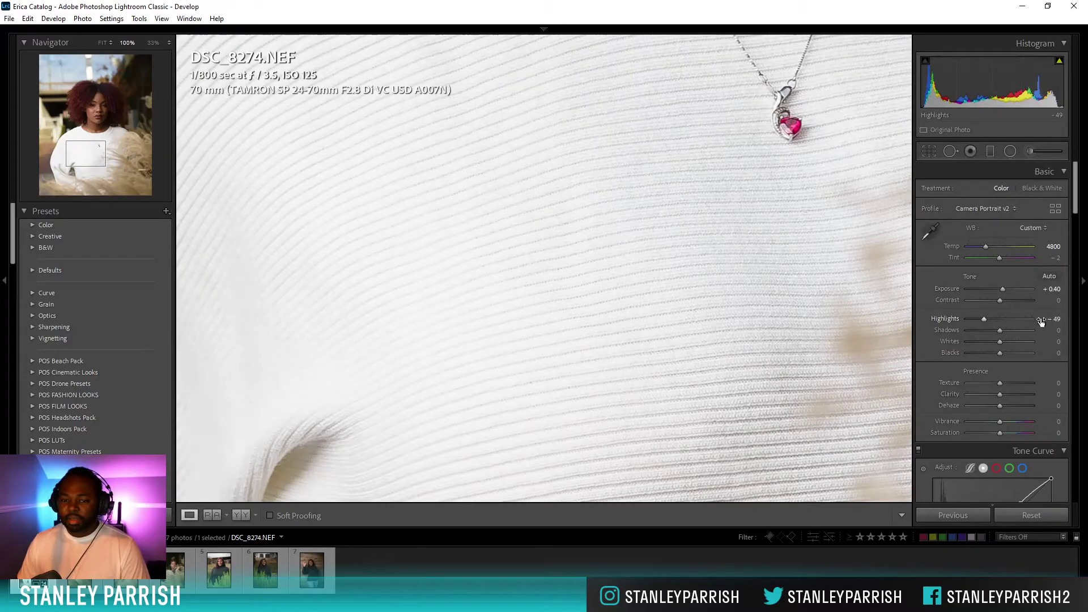
click(103, 42)
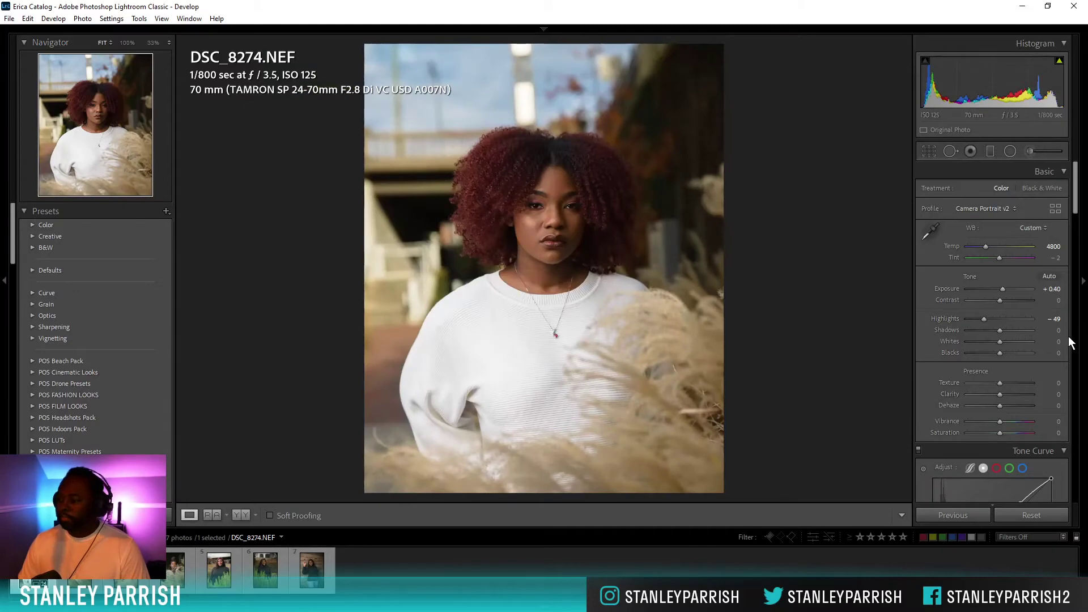
mouse_move(1059, 331)
mouse_down()
mouse_move(1072, 330)
mouse_move(1060, 331)
mouse_up()
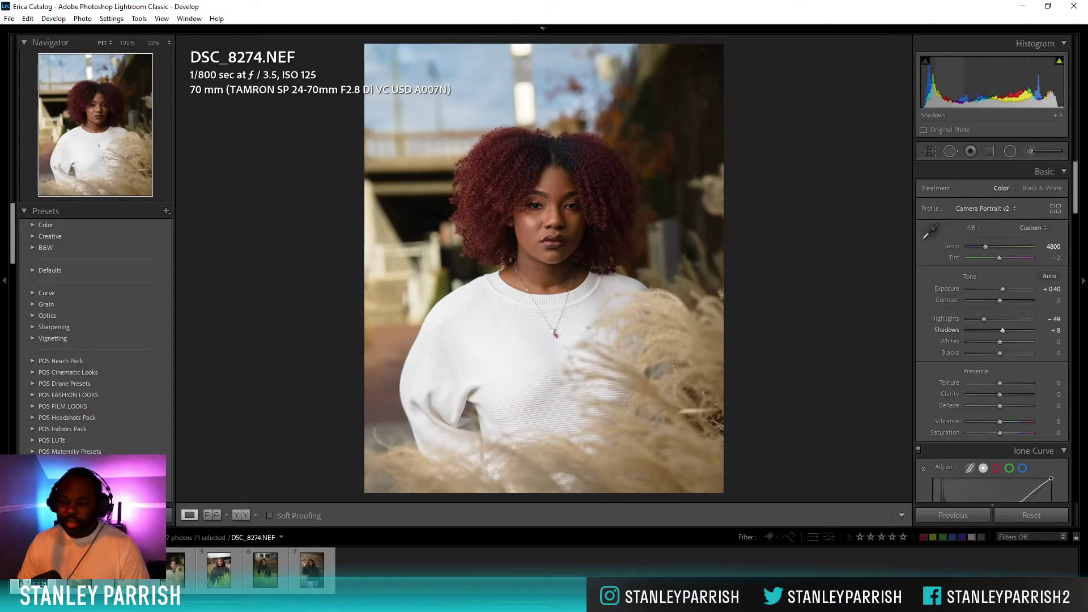
mouse_move(1061, 331)
mouse_down()
mouse_move(1071, 330)
mouse_move(1050, 333)
mouse_up()
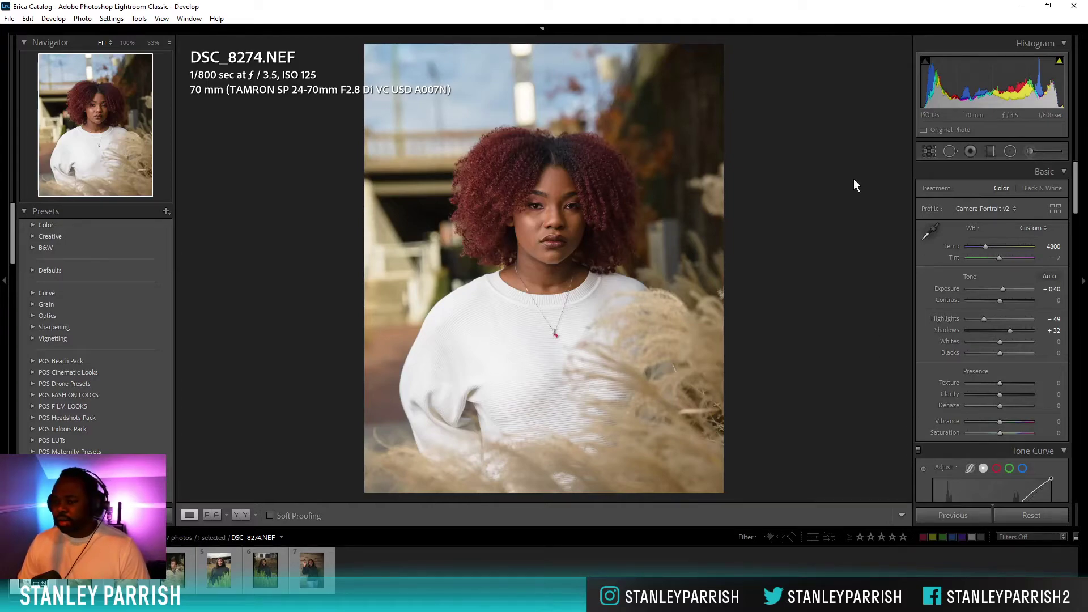
Add a tone curve point at 29/17 to deepen the darkest tones, checking the face, the hair and the whole portrait.
click(598, 170)
drag(616, 223, 679, 124)
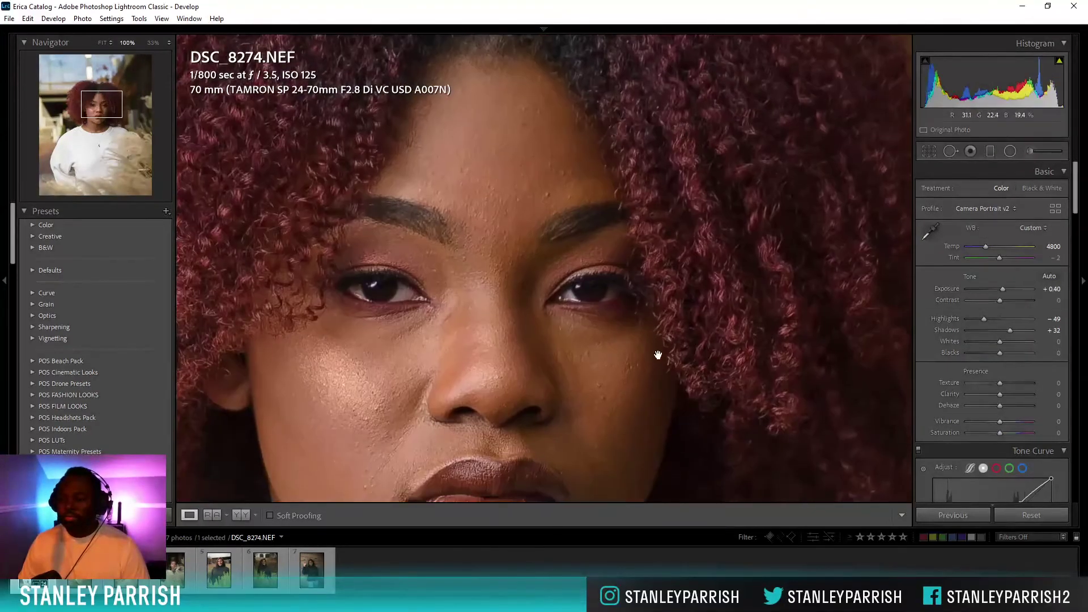
drag(656, 355, 673, 154)
scroll(1077, 221, down, 4)
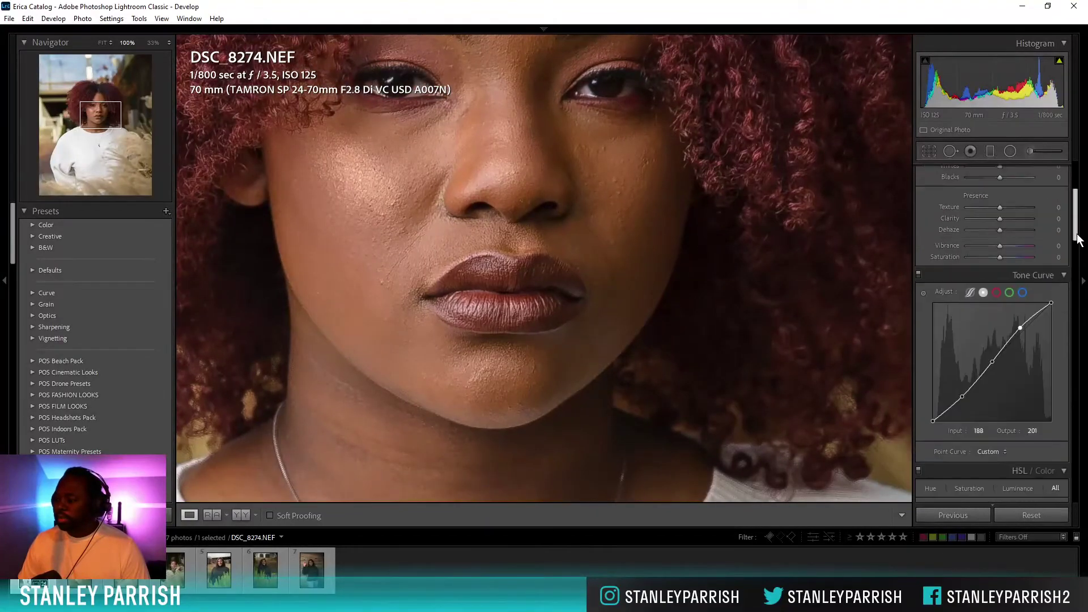
drag(728, 311, 880, 411)
drag(813, 381, 767, 352)
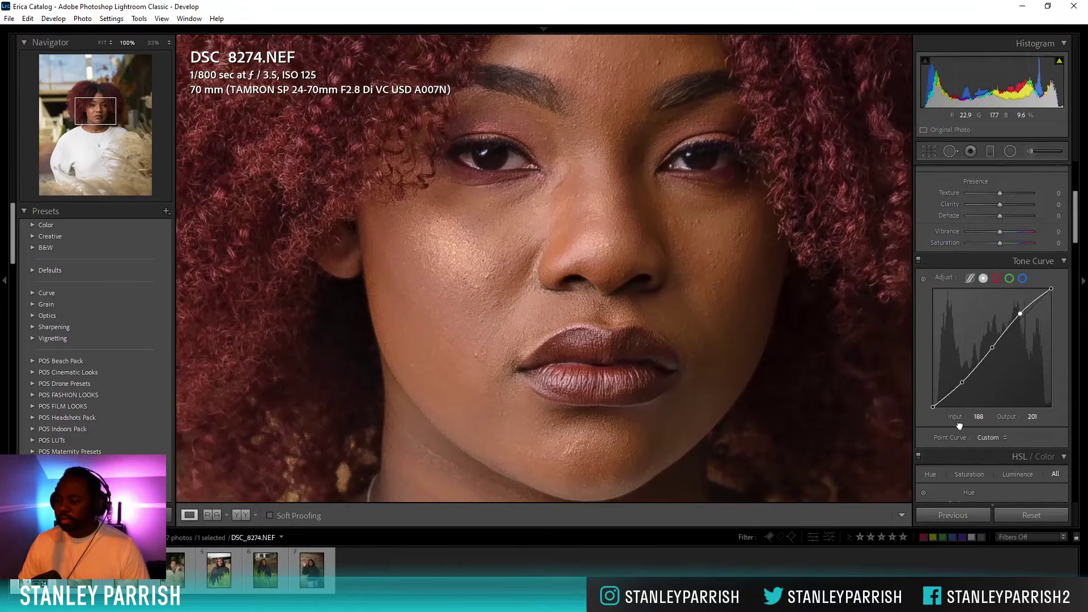
drag(945, 397, 946, 400)
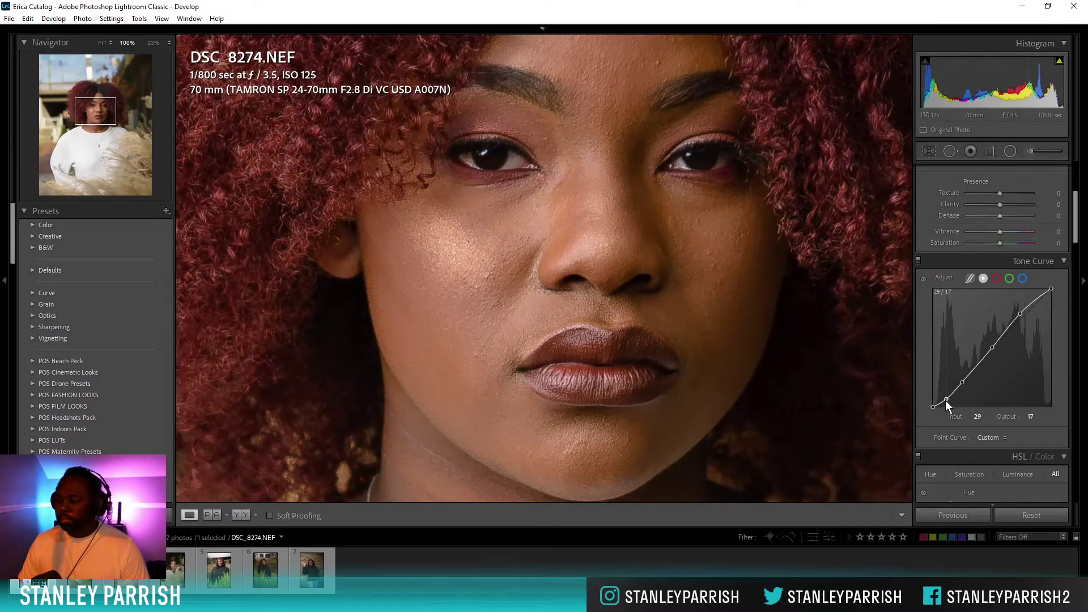
click(101, 44)
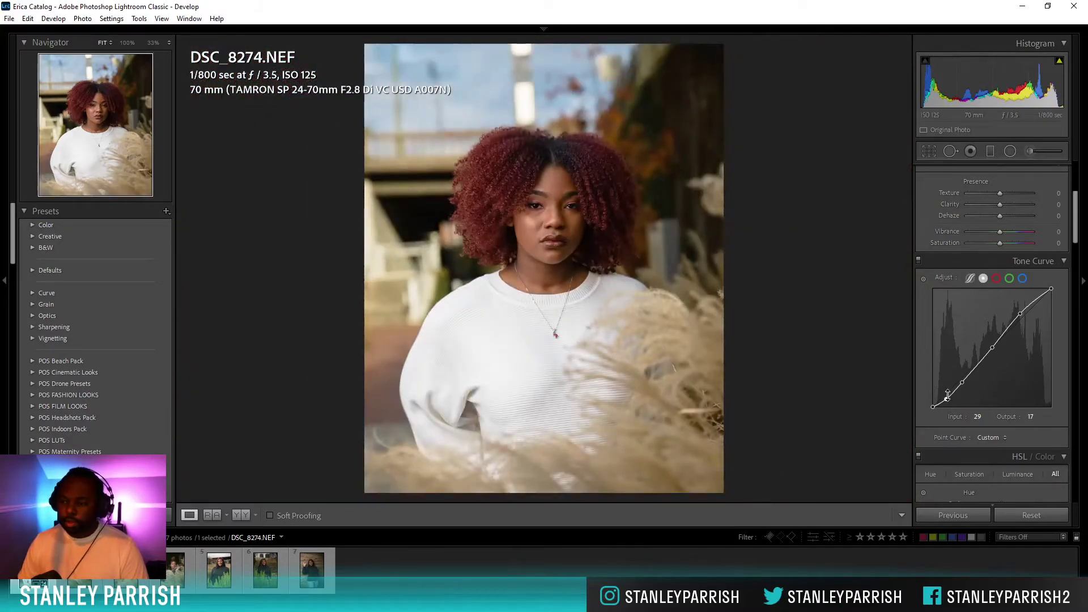
click(571, 172)
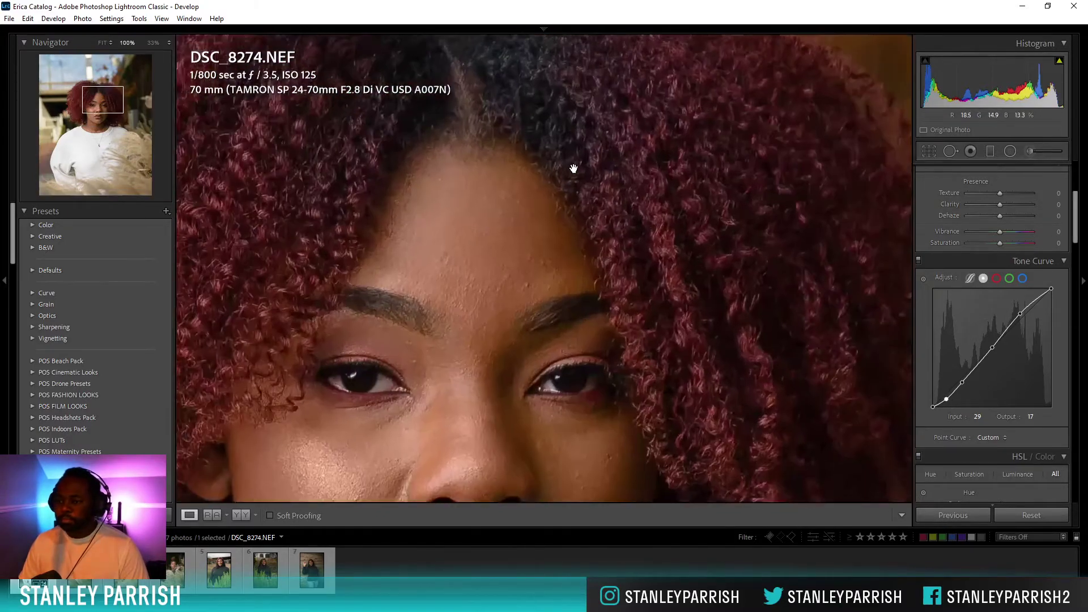
click(574, 167)
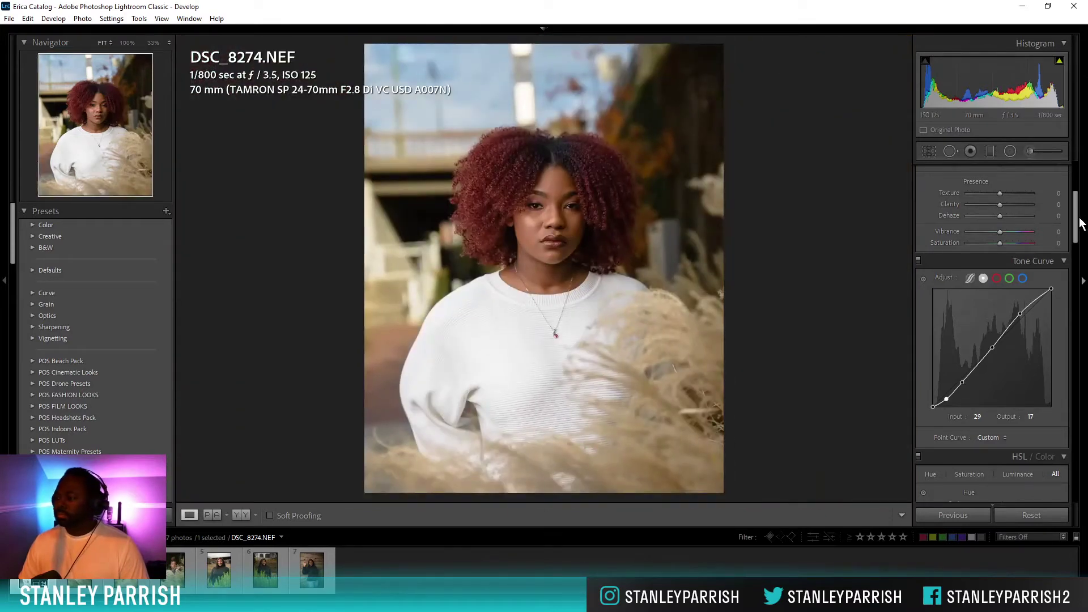
Cool the white balance temperature to 4550 while viewing the upper body at 33% zoom.
drag(1079, 223, 1077, 276)
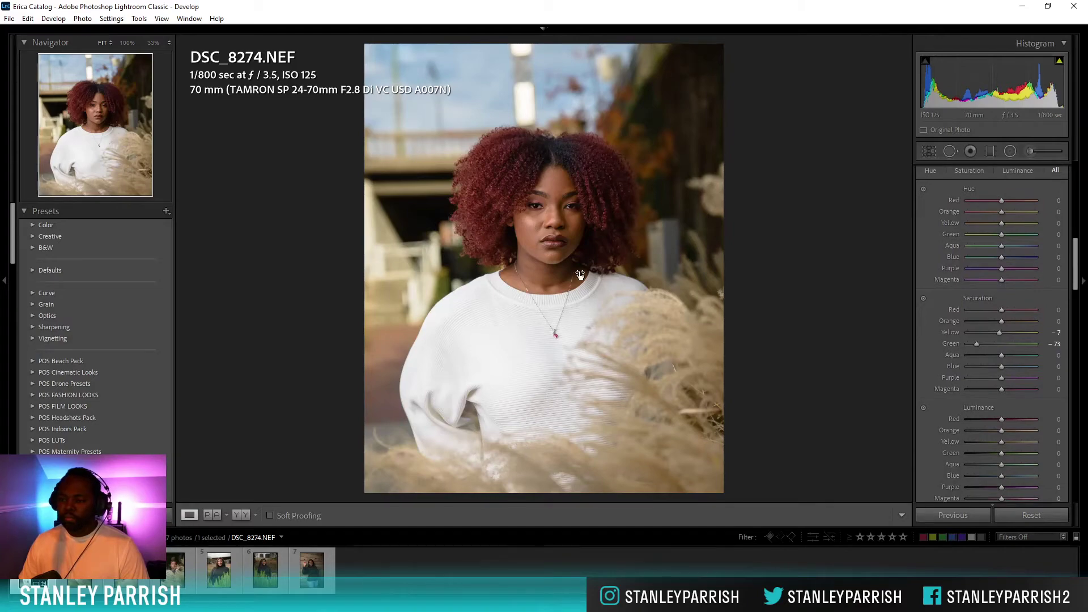
click(126, 42)
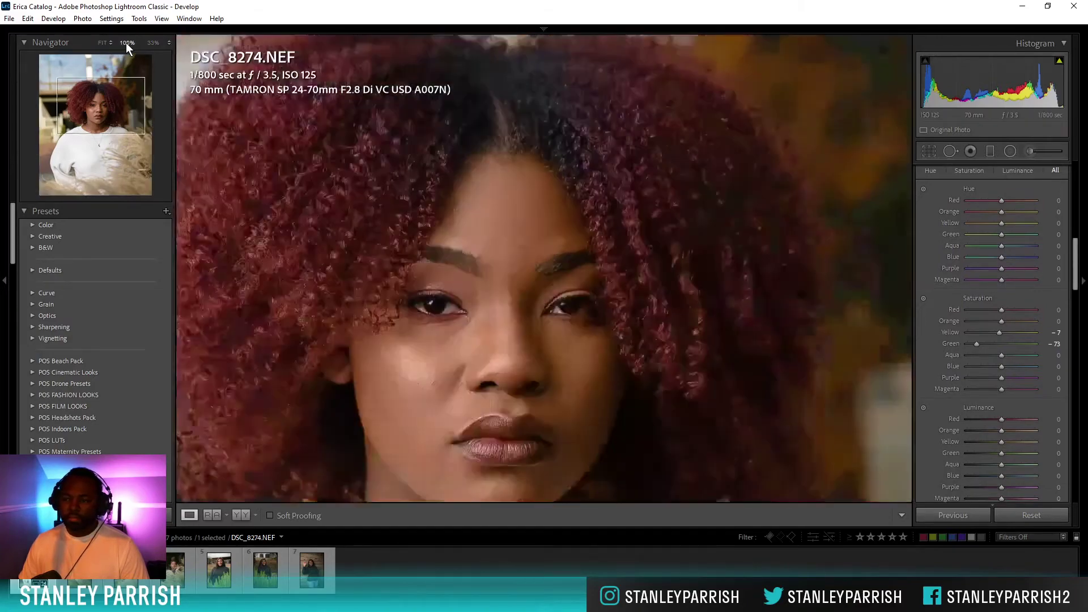
click(154, 43)
drag(320, 176, 321, 56)
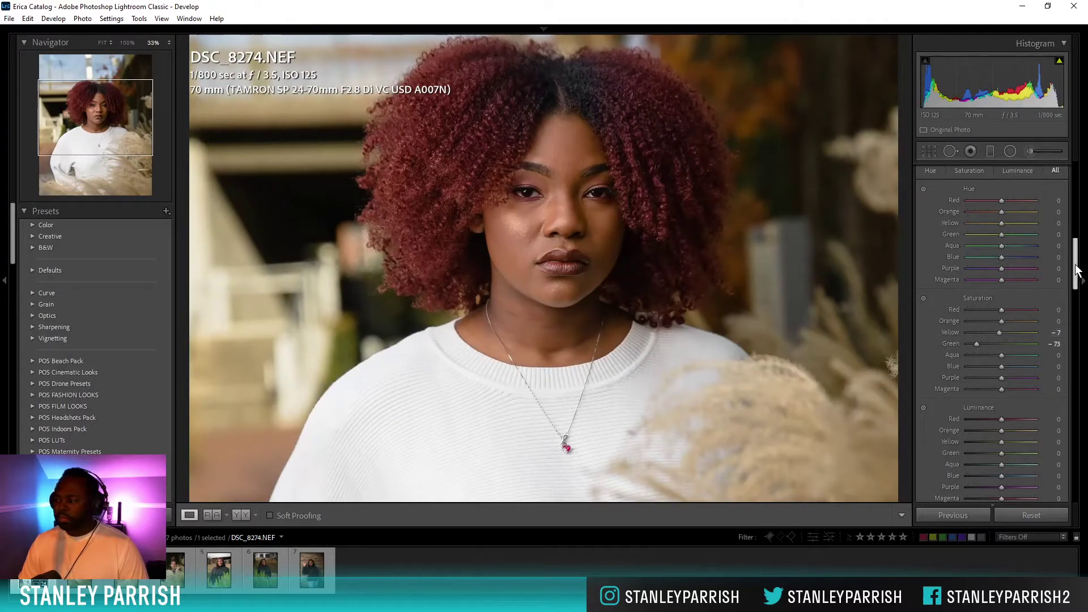
drag(1079, 268, 1076, 205)
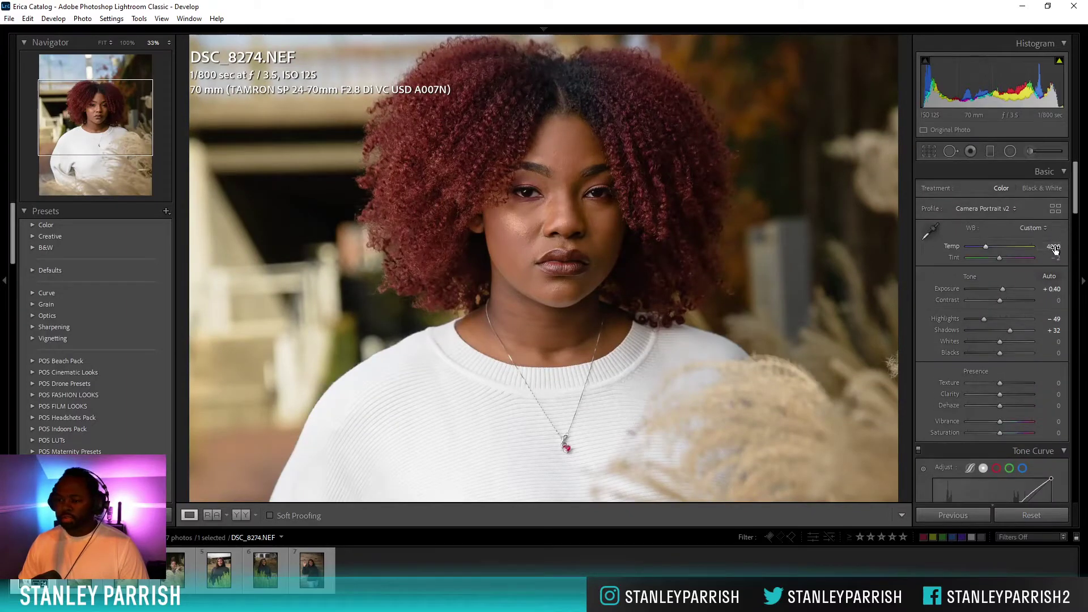
drag(1056, 250, 1052, 250)
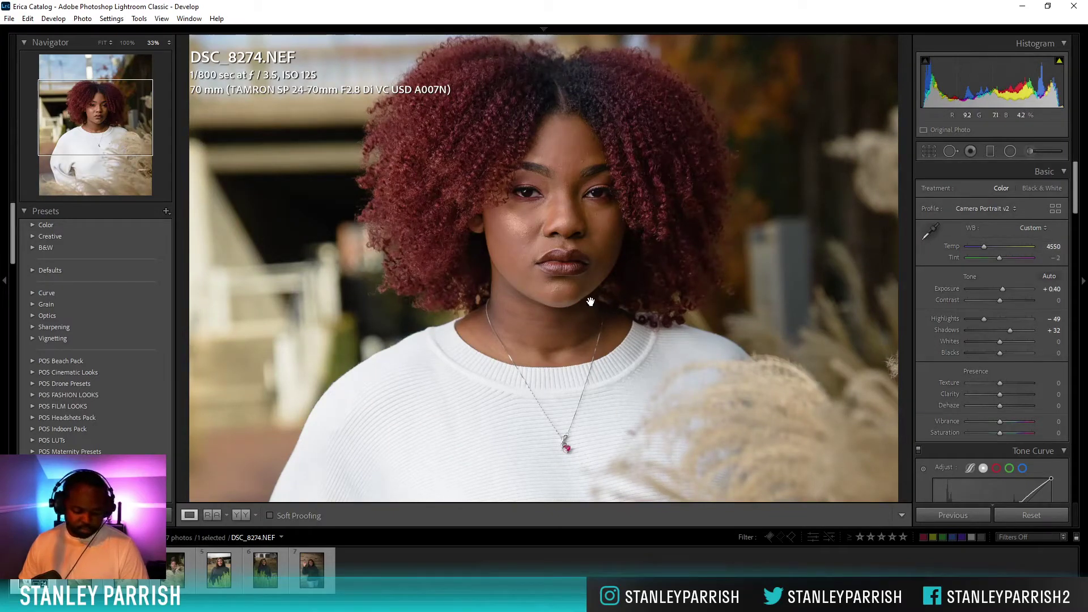
Try the orange hue at +73 and at -7 in the HSL adjustments, resetting it to 0 each time.
drag(1076, 213, 1077, 228)
drag(675, 227, 674, 243)
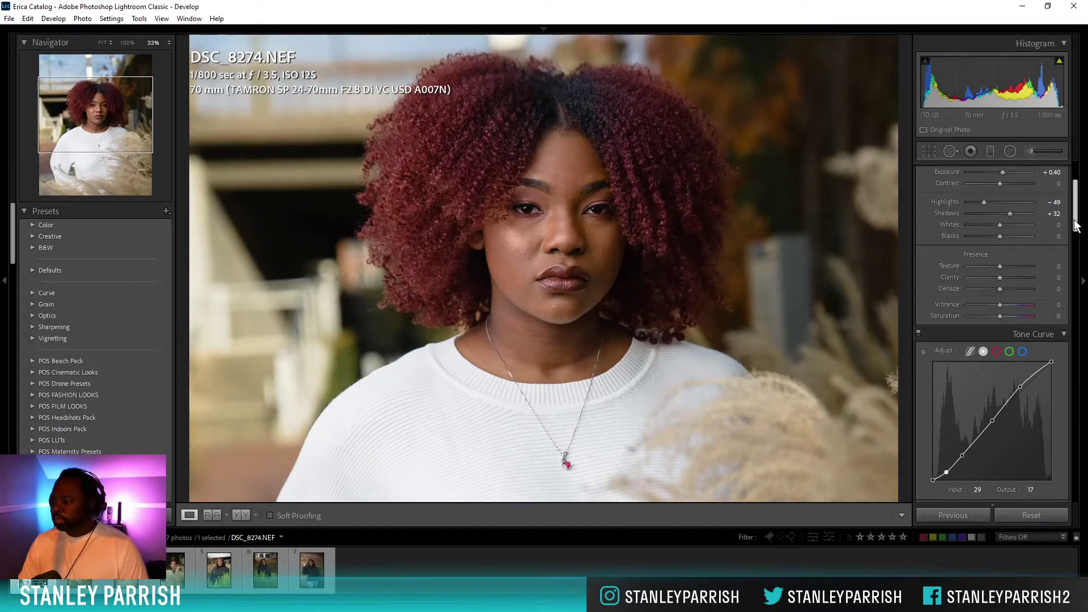
drag(1077, 226, 1072, 283)
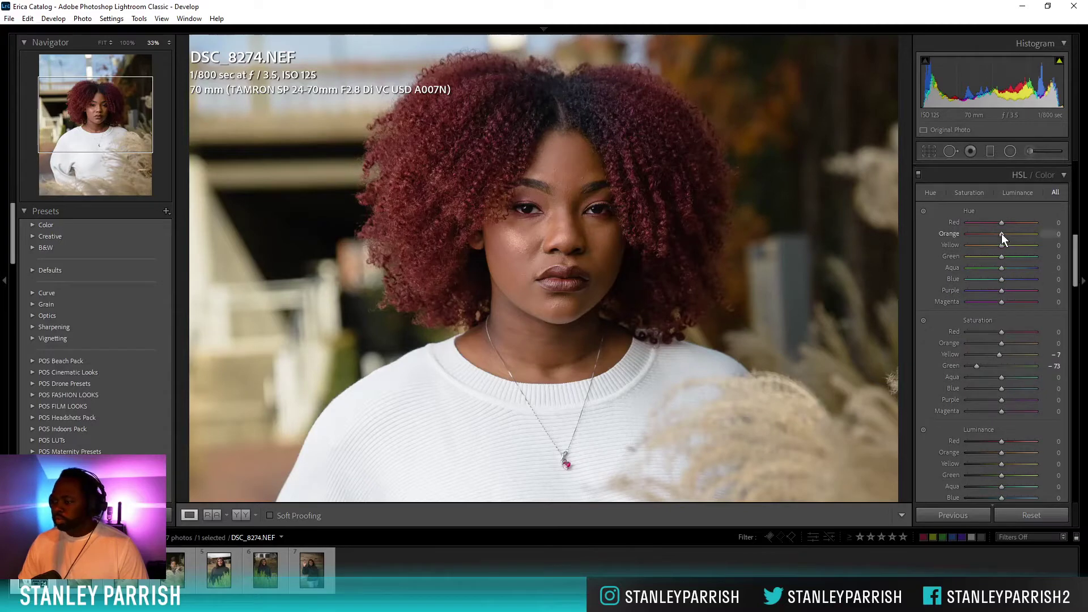
drag(1002, 233, 1038, 236)
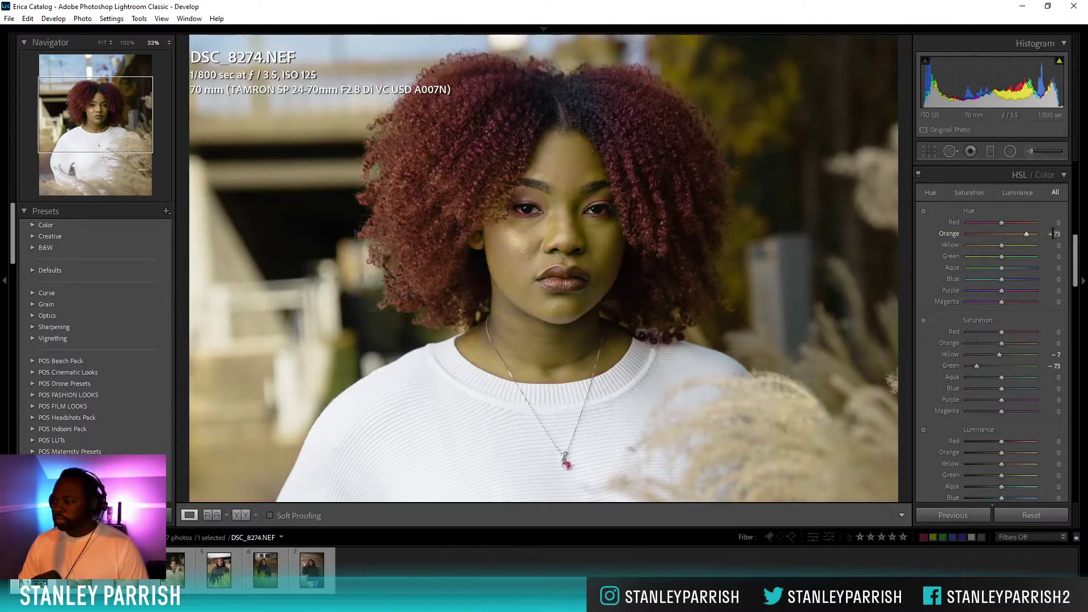
click(1053, 233)
text(0)
key(Return)
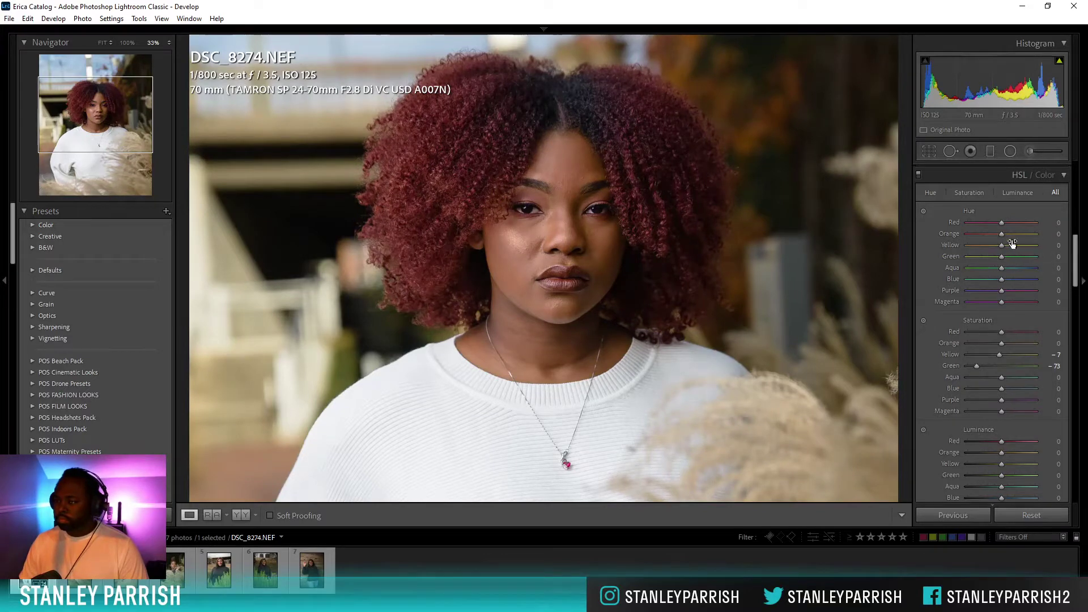
drag(1001, 234, 999, 235)
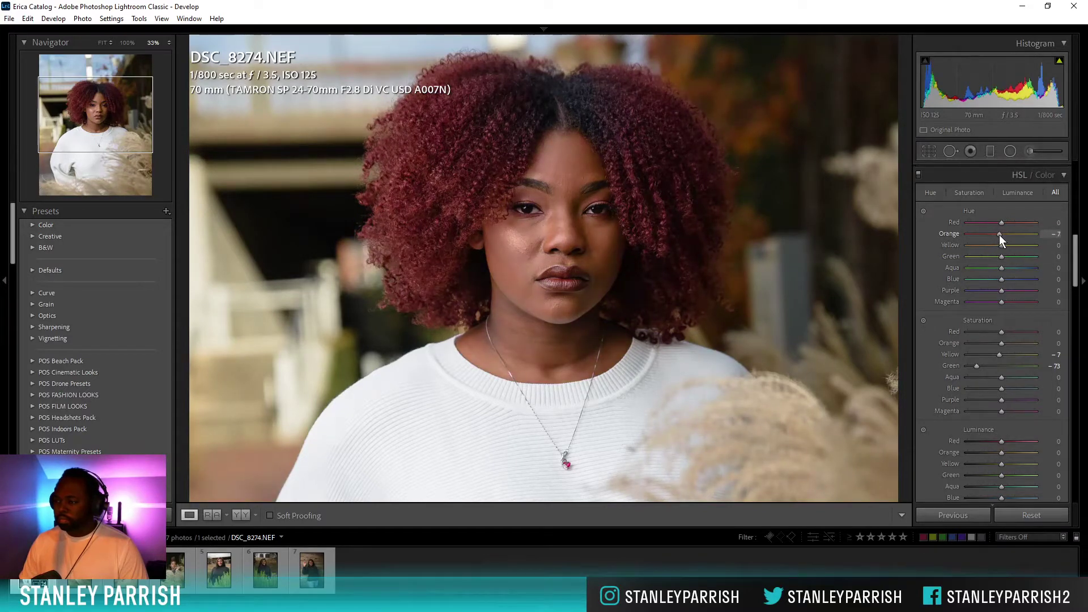
click(1056, 236)
text(0)
key(Return)
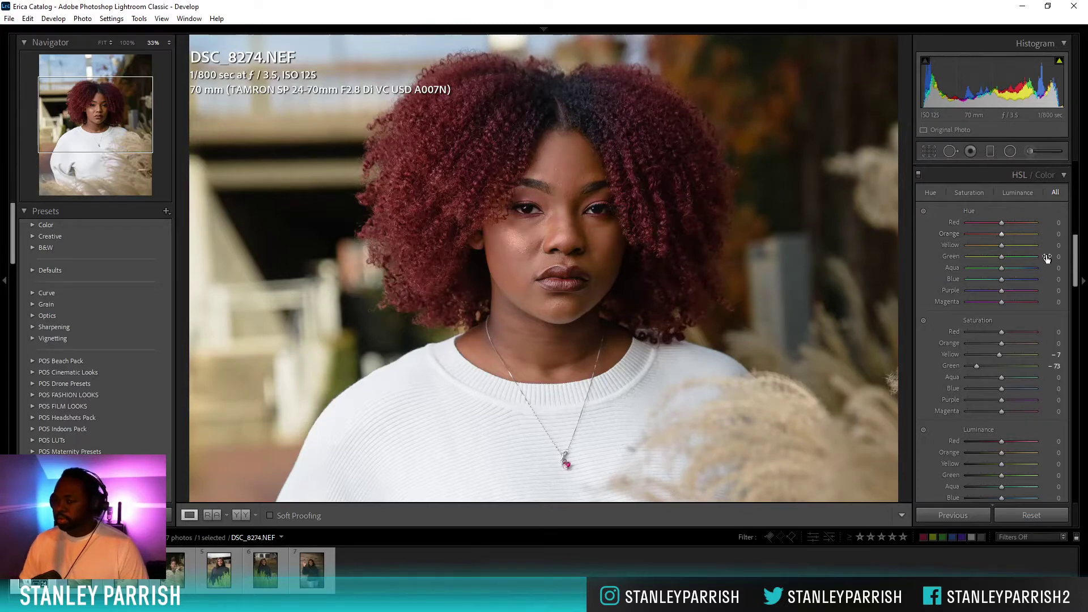
Shift the red hue to -3 and raise the red saturation to +24 in the HSL adjustments.
mouse_move(1002, 223)
mouse_down()
mouse_move(1012, 223)
mouse_move(986, 224)
mouse_move(1000, 225)
mouse_up()
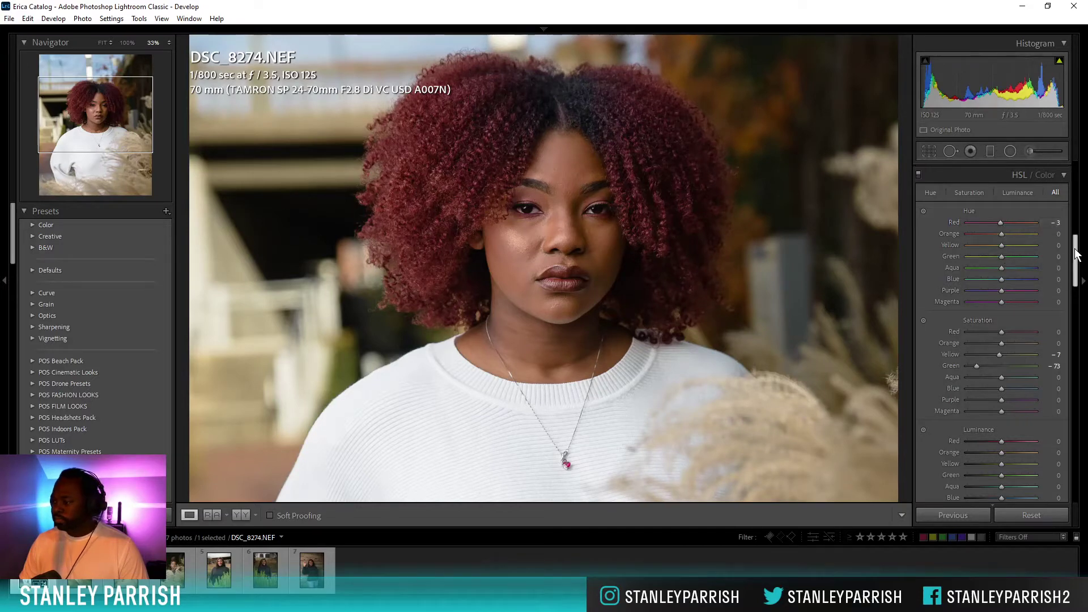
scroll(1077, 261, down, 2)
scroll(1072, 264, down, 1)
drag(1060, 248, 1071, 248)
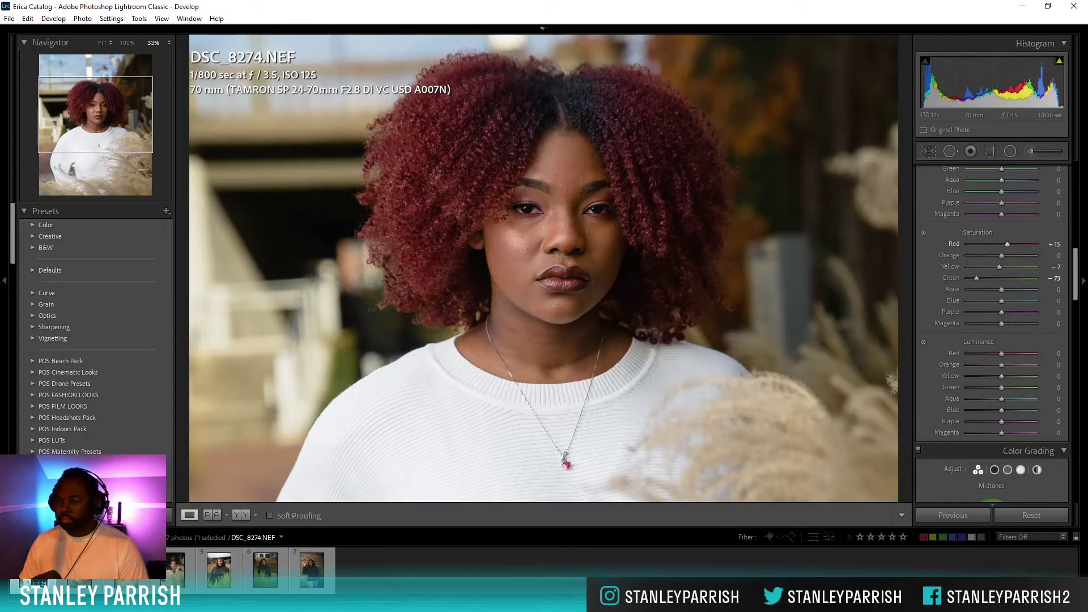
drag(995, 244, 1046, 246)
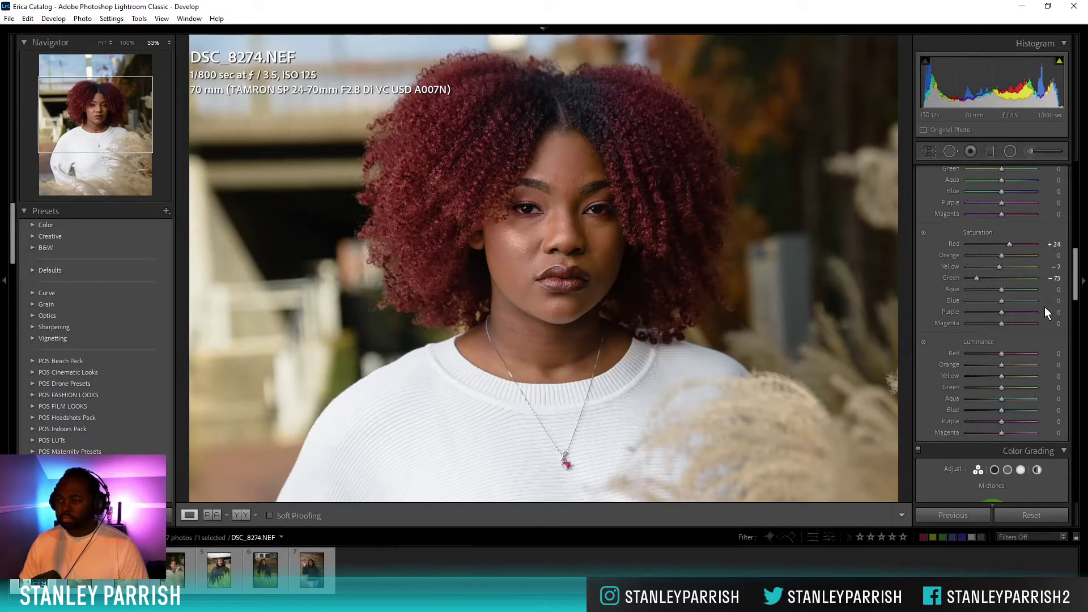
Fit the whole portrait in view and raise the whites to +34.
drag(1078, 267, 1081, 278)
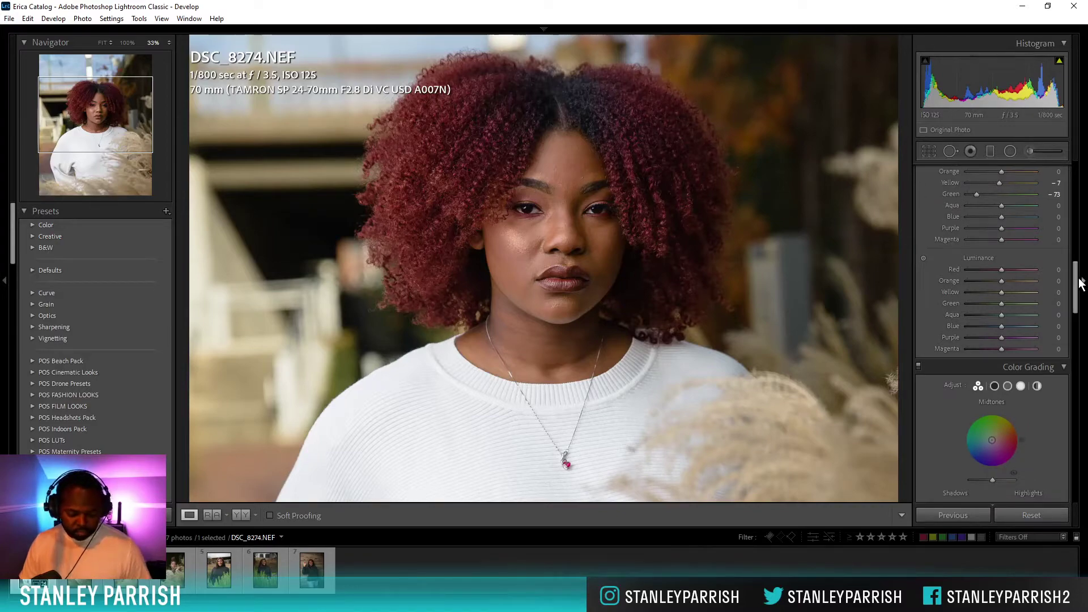
click(1083, 281)
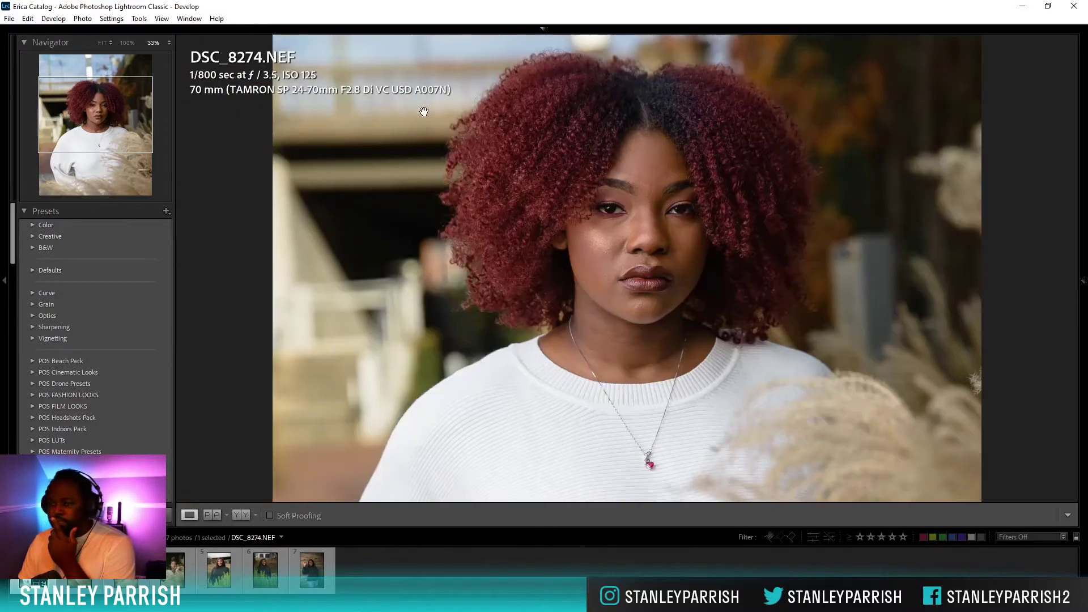
click(103, 43)
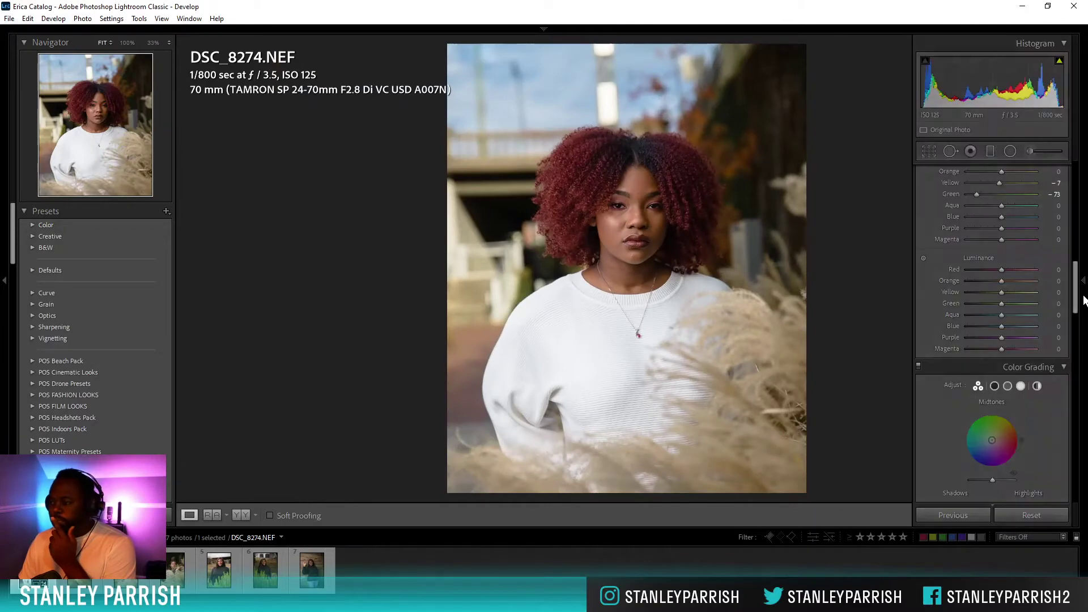
click(1084, 300)
scroll(1078, 306, down, 3)
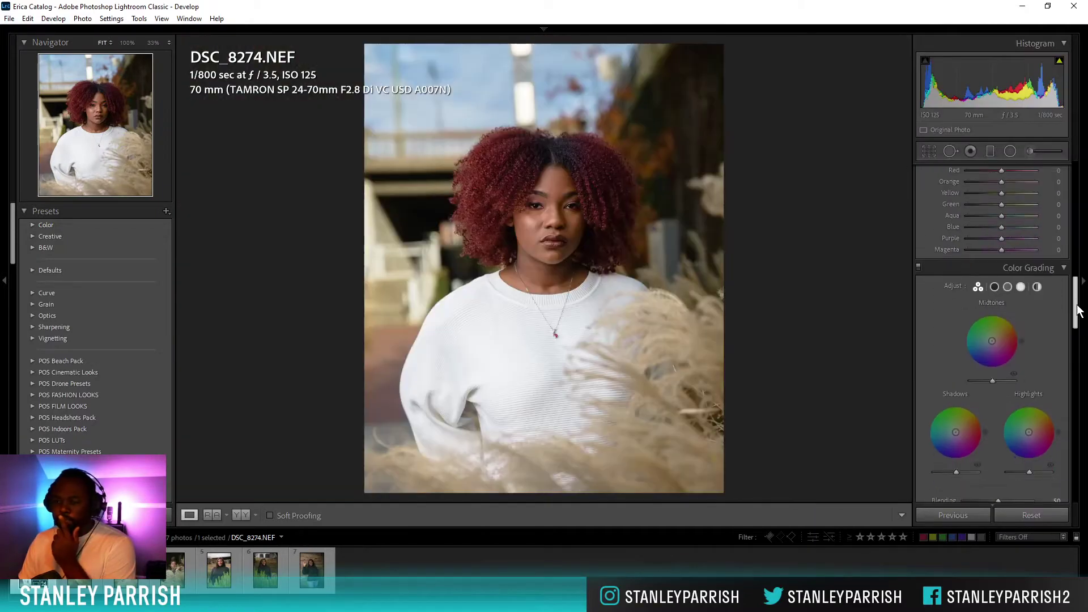
drag(1078, 311, 1083, 214)
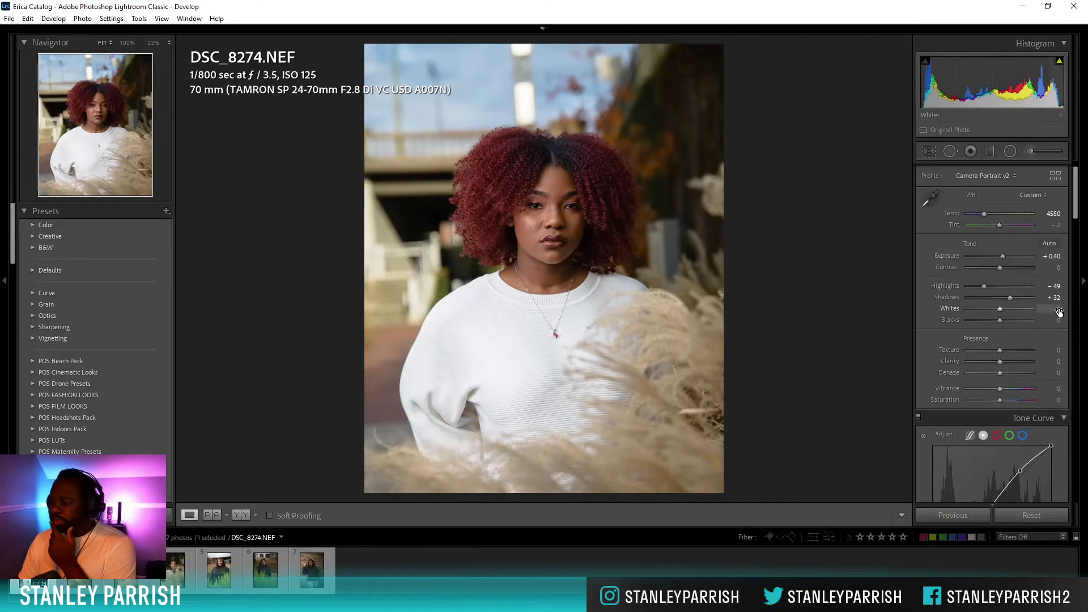
drag(1054, 310, 1072, 310)
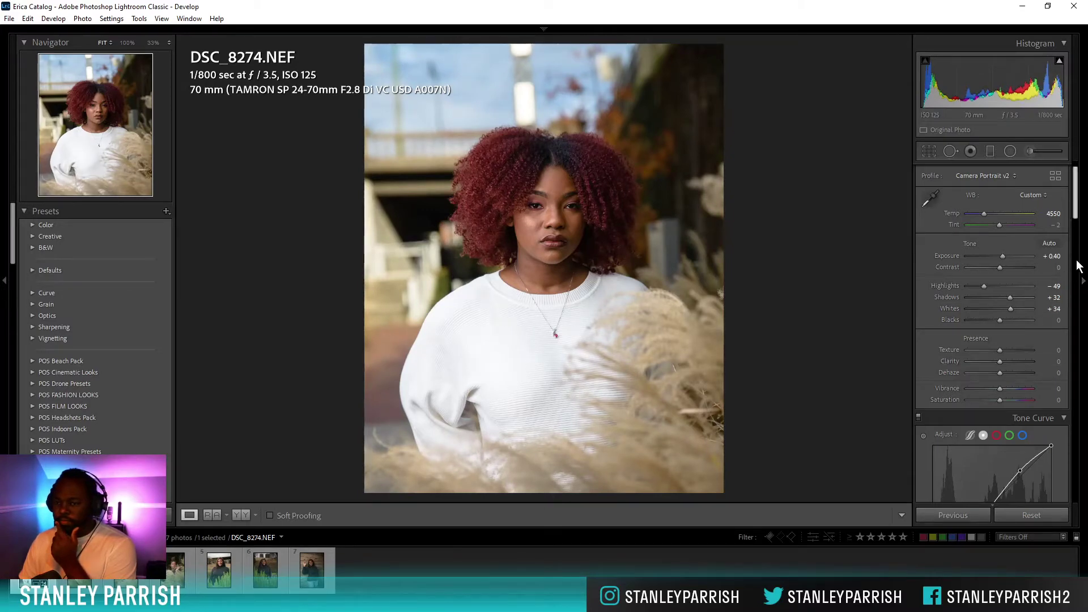
Set the calibration shadows tint to +7 and the red primary hue to +16, and check the face up close.
drag(1074, 208, 1076, 493)
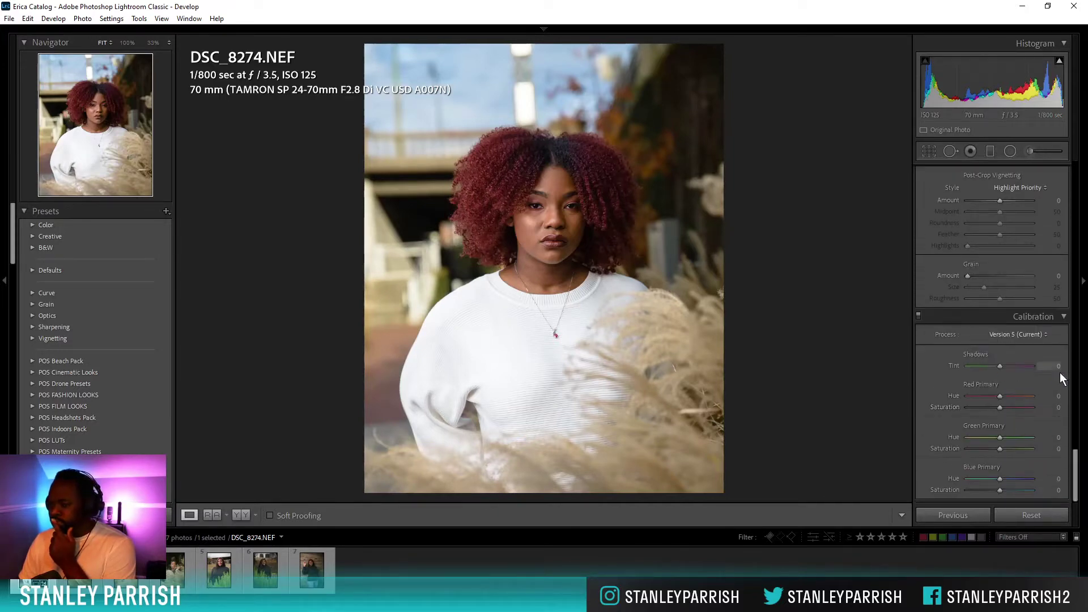
drag(1058, 369, 1062, 368)
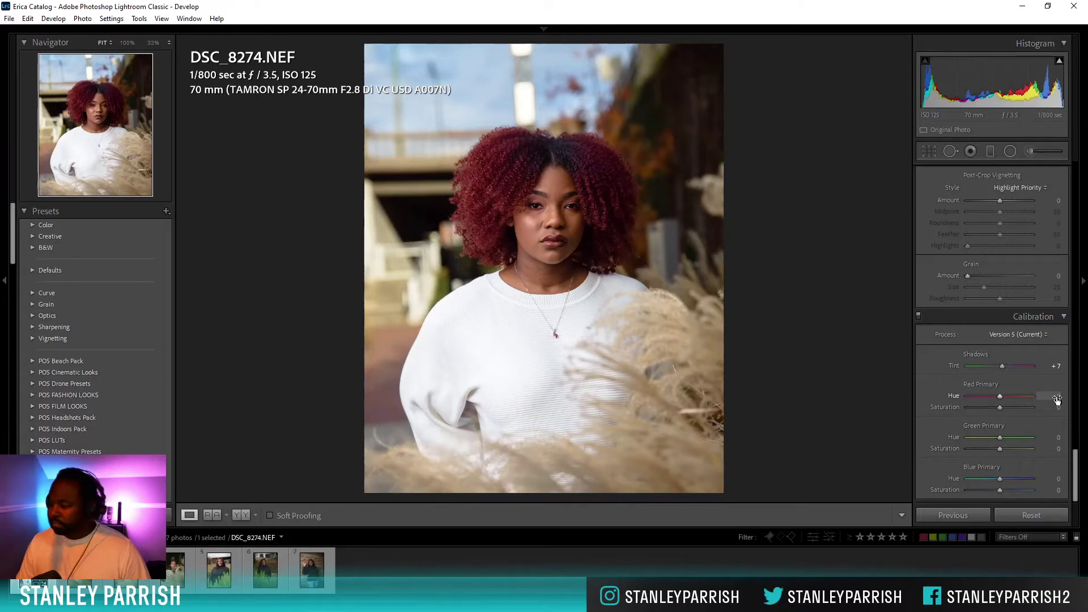
mouse_move(1057, 399)
mouse_down()
mouse_move(1080, 399)
mouse_move(1044, 399)
mouse_move(1066, 399)
mouse_up()
click(552, 231)
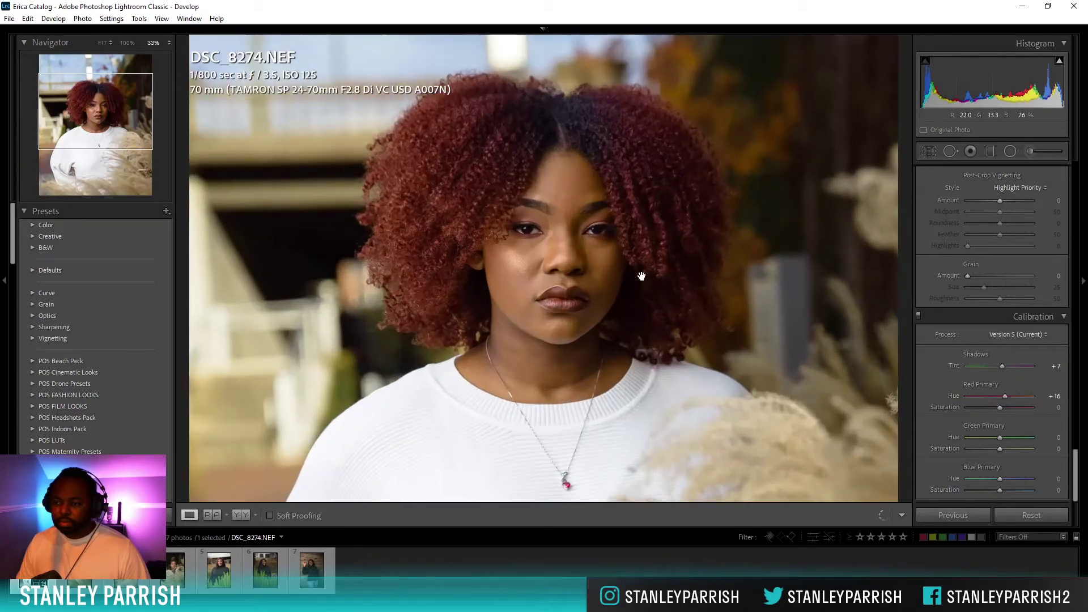
Set the calibration hues to -2 for the red primary, +4 for the green primary and -4 for the blue primary.
drag(1055, 398, 1044, 398)
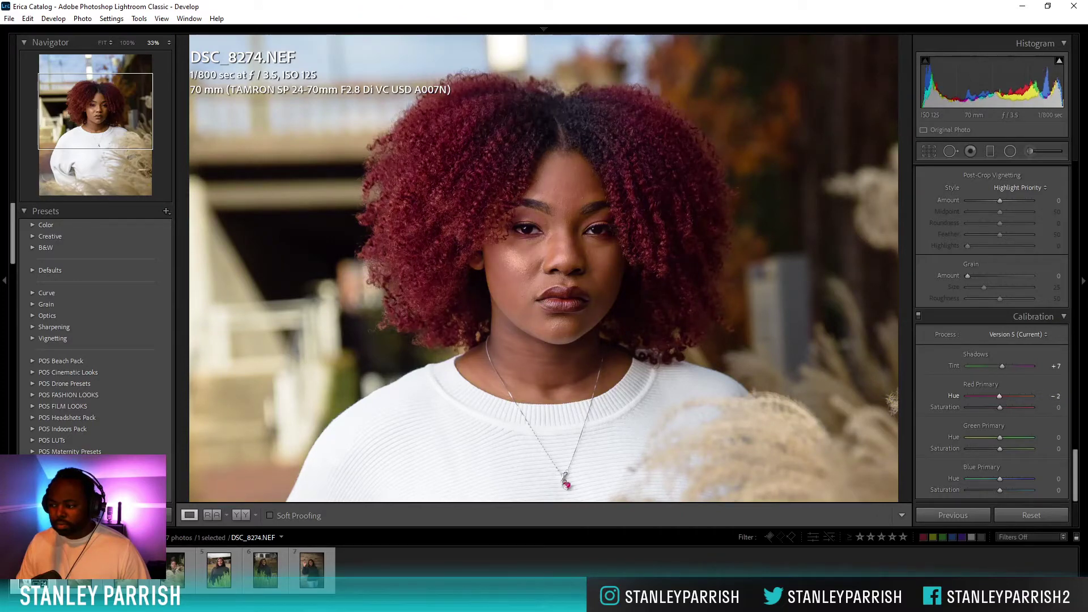
mouse_move(1055, 437)
mouse_down()
mouse_move(1087, 437)
mouse_move(1006, 437)
mouse_move(1043, 437)
mouse_up()
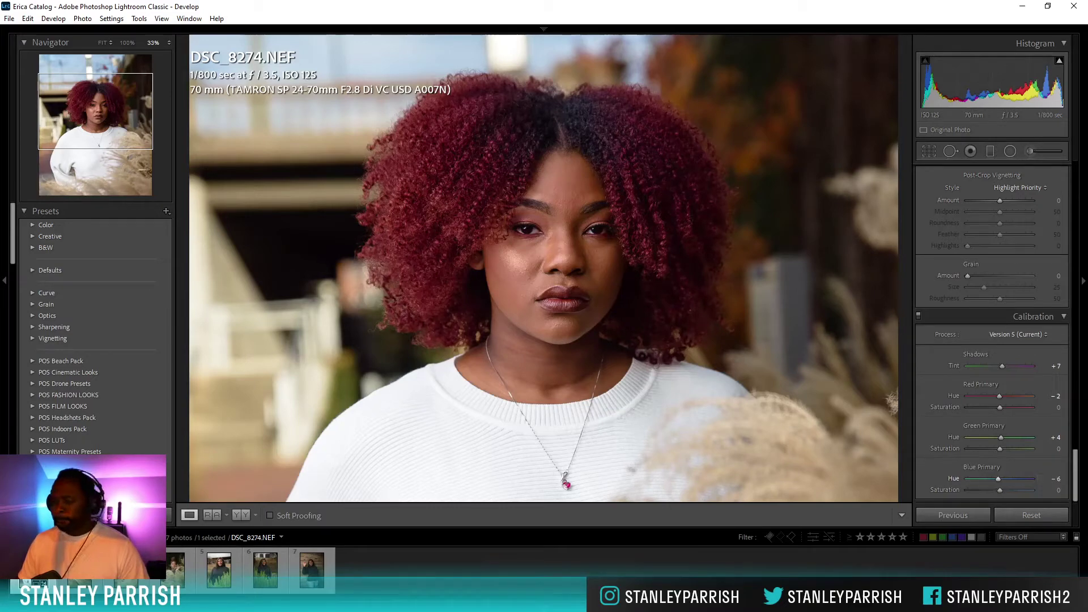
mouse_move(998, 479)
mouse_down()
mouse_move(980, 479)
mouse_move(1004, 479)
mouse_move(996, 478)
mouse_up()
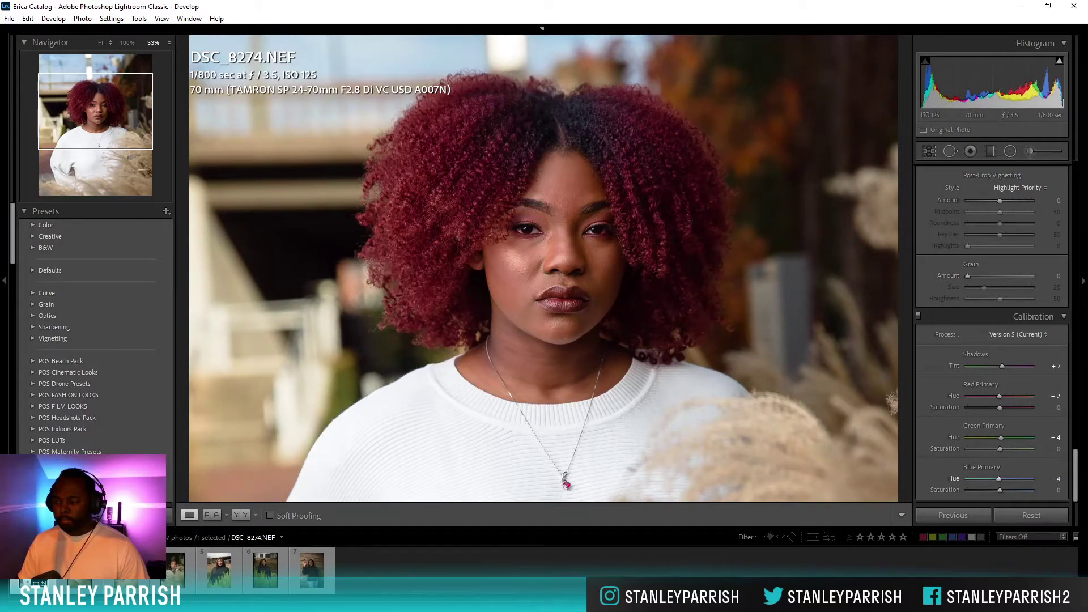
Check the face up close and shift the yellow hue to -13 in the HSL adjustments.
click(137, 49)
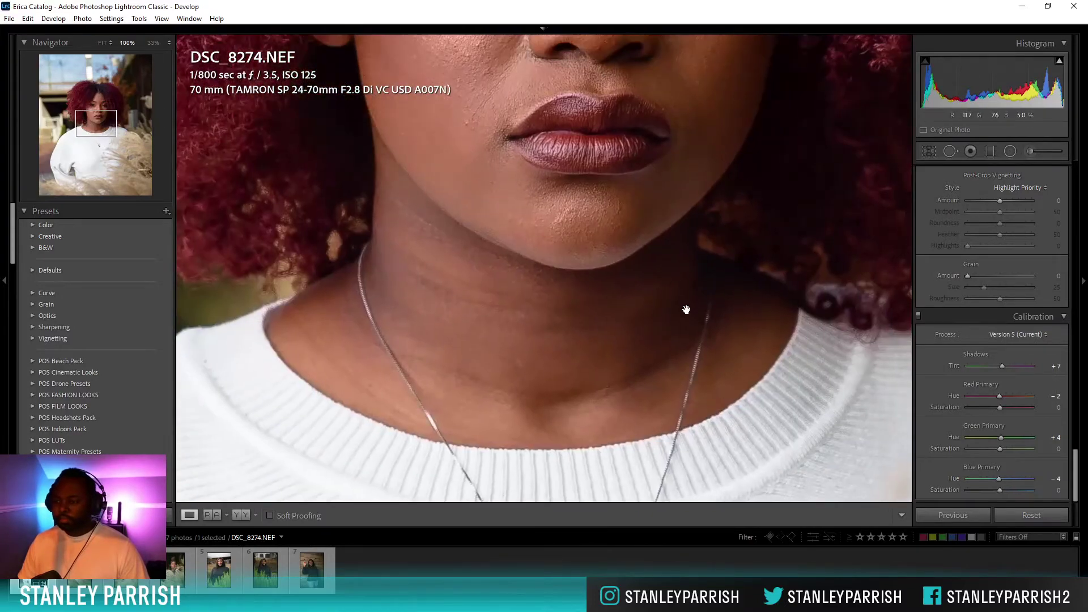
drag(681, 157, 690, 288)
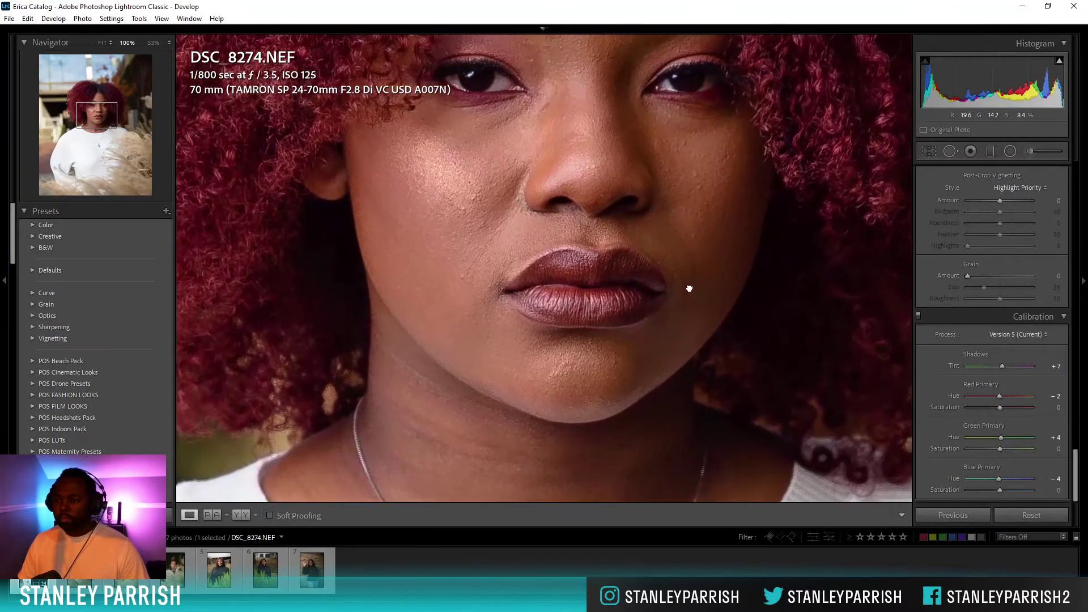
drag(763, 218, 753, 270)
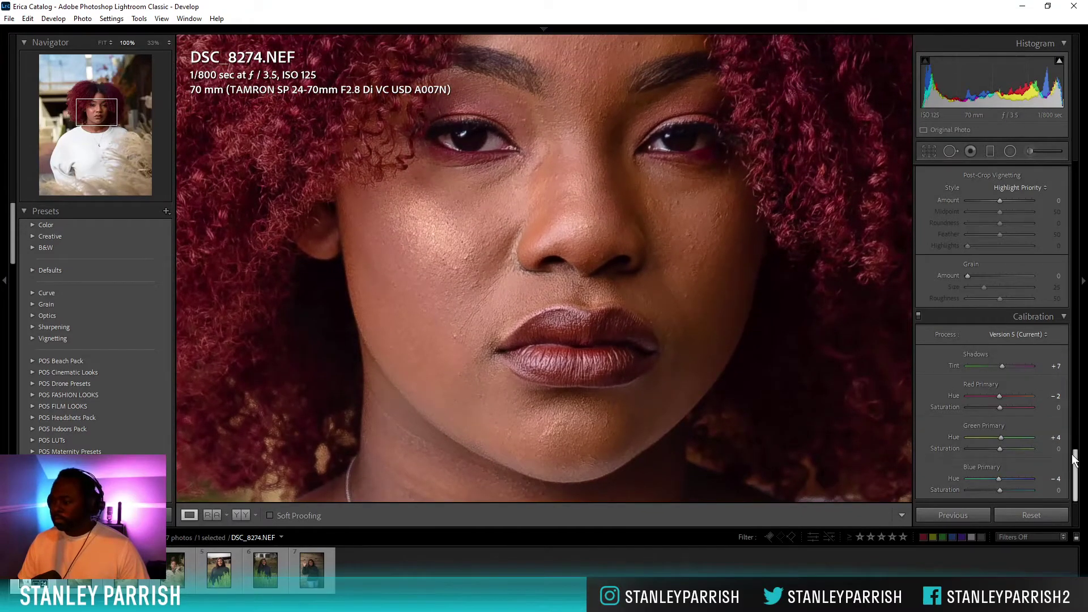
drag(1075, 460, 1078, 243)
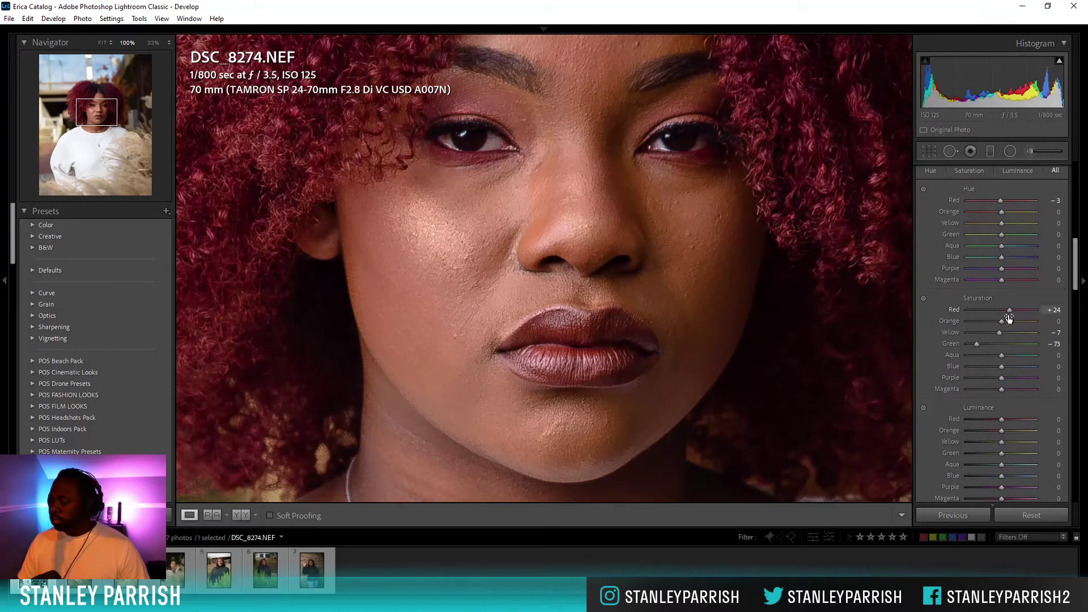
mouse_move(1001, 222)
mouse_down()
mouse_move(1057, 229)
mouse_move(939, 219)
mouse_move(1046, 216)
mouse_move(1004, 212)
mouse_move(998, 223)
mouse_up()
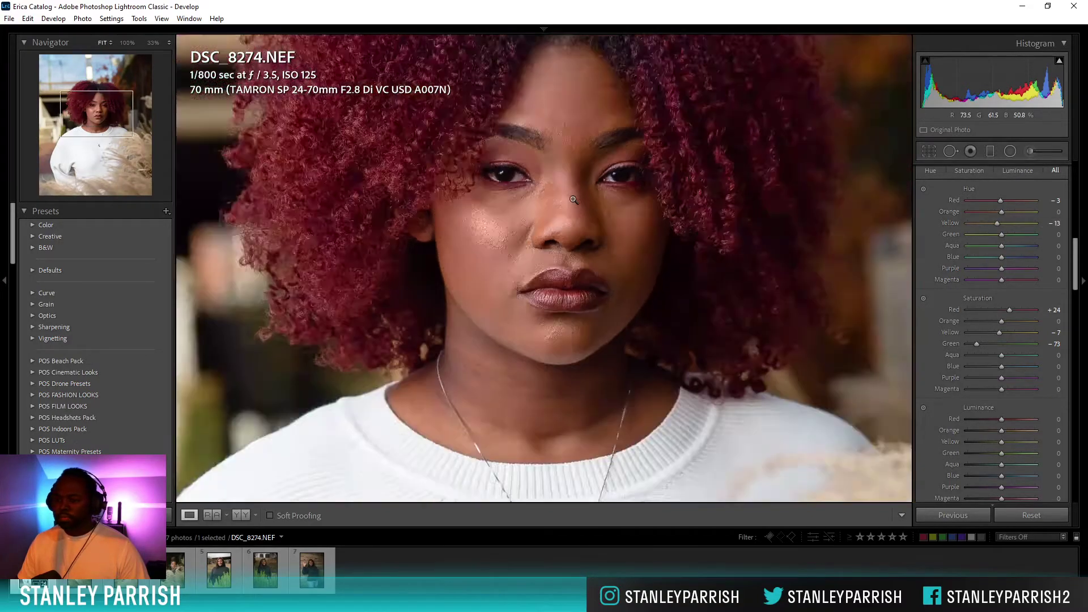
click(616, 292)
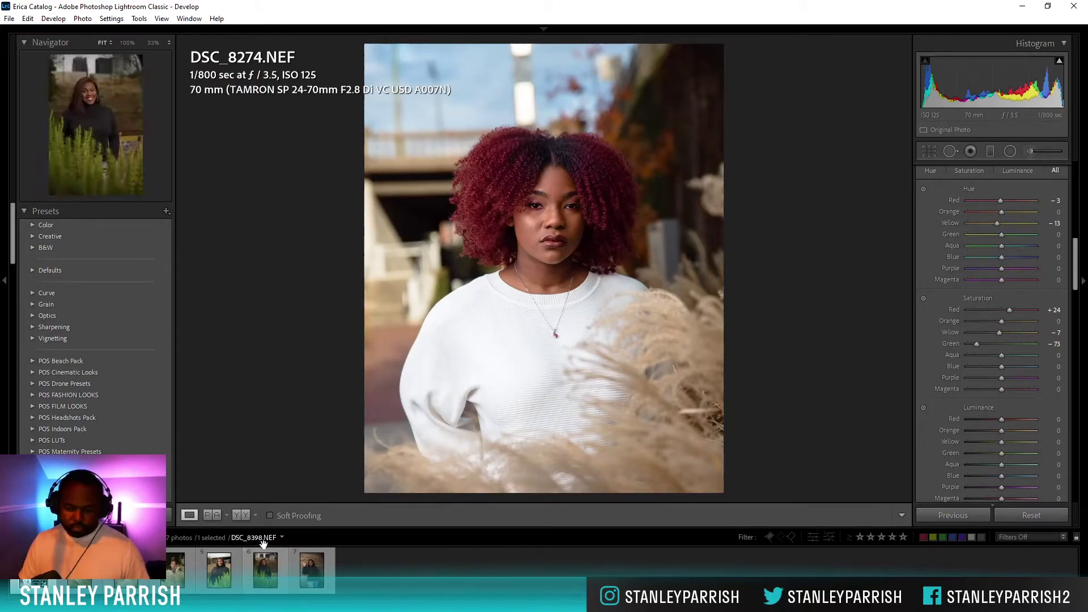
In a side-by-side before/after comparison, raise the red luminance to +20 and the red saturation to +42.
click(243, 516)
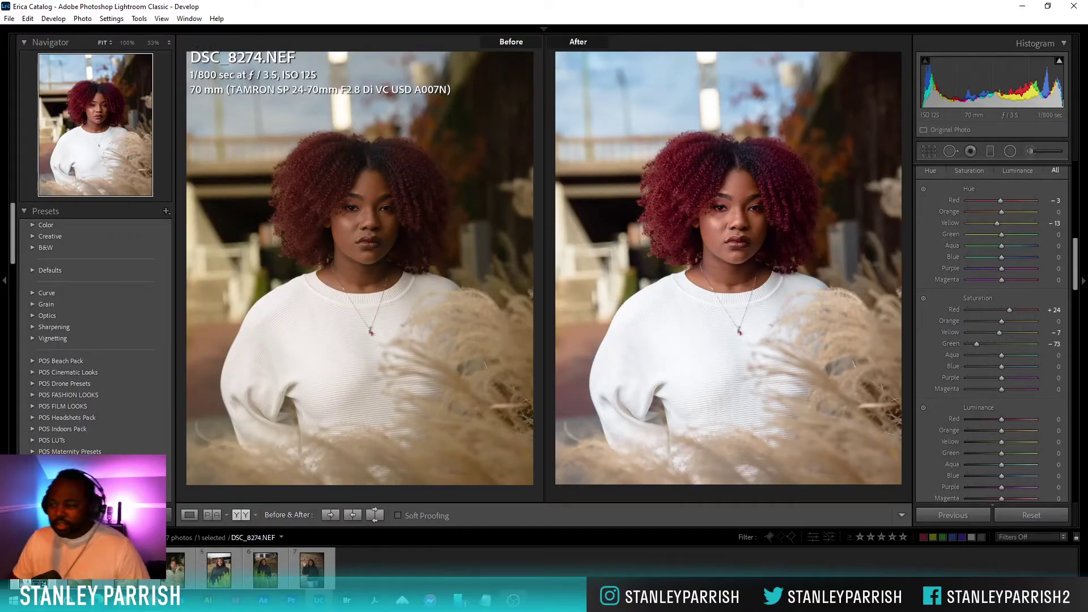
mouse_move(514, 600)
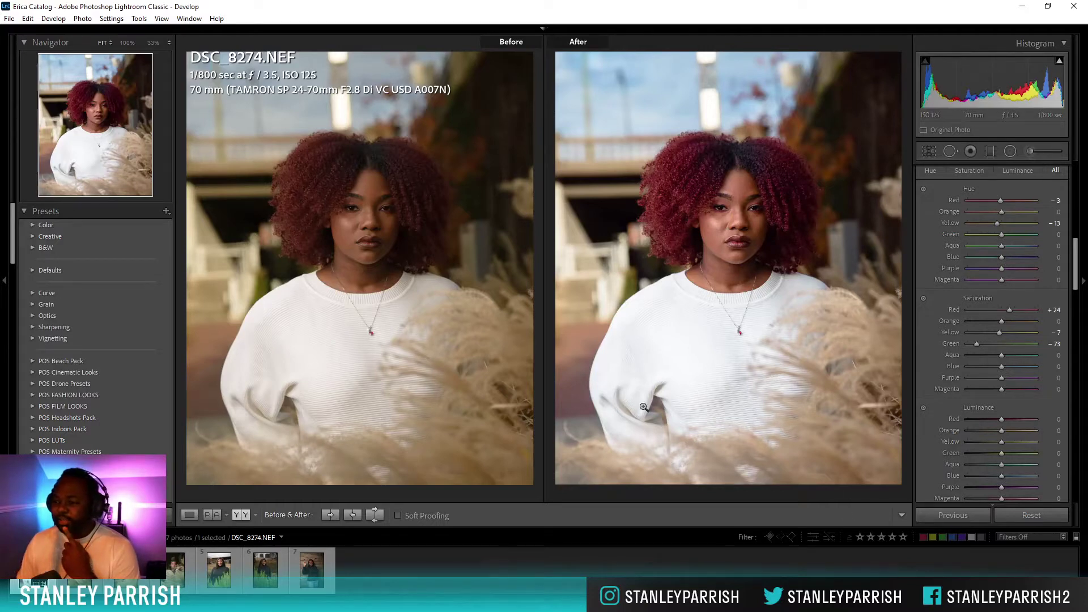
scroll(1076, 281, down, 3)
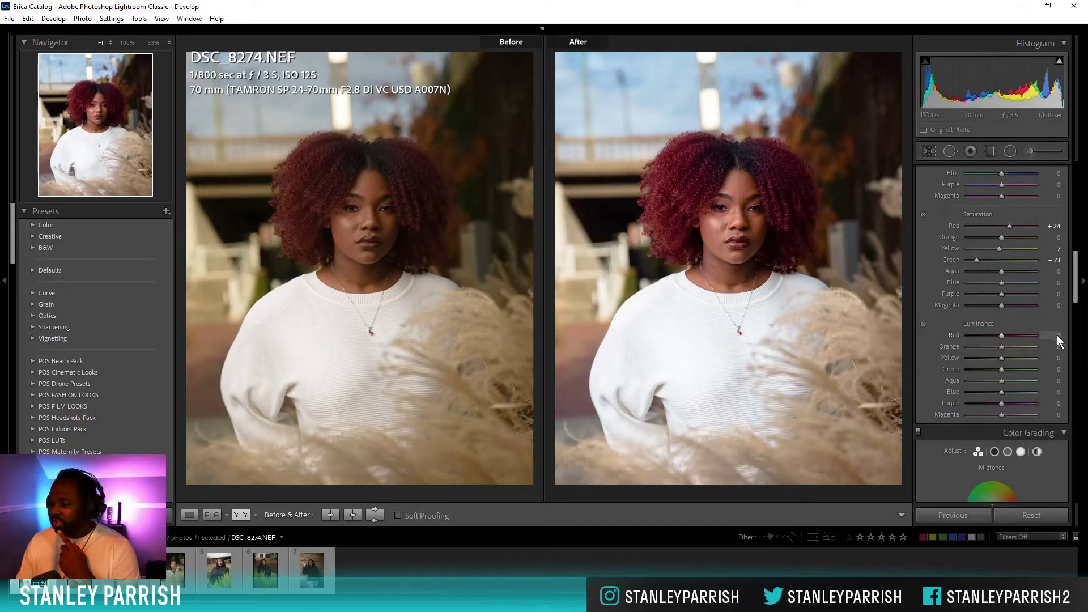
mouse_move(1058, 338)
mouse_down()
mouse_move(1087, 338)
mouse_move(1053, 337)
mouse_up()
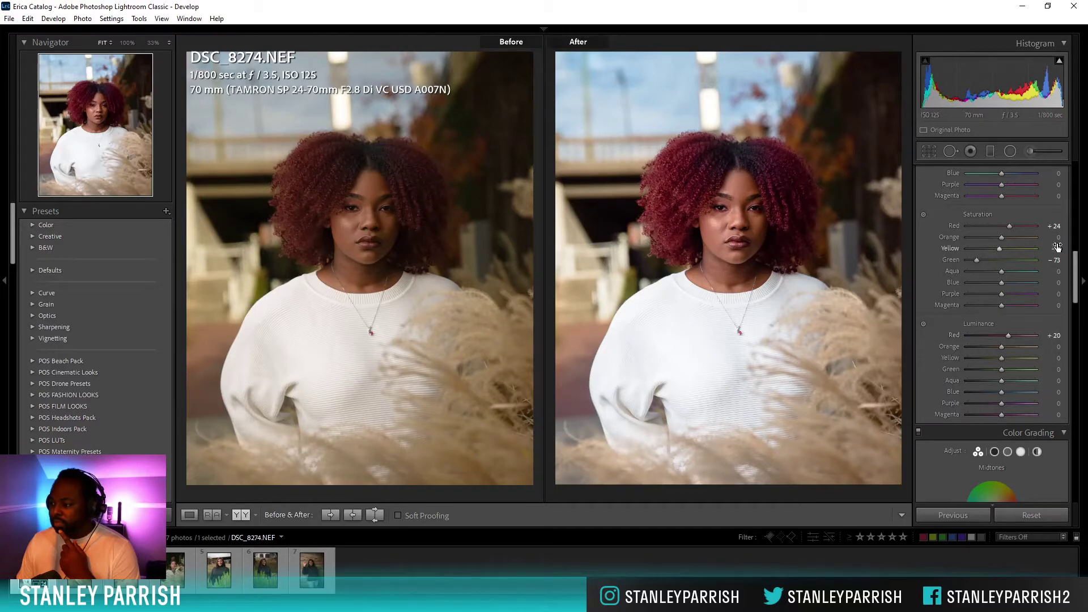
drag(1055, 226, 1068, 226)
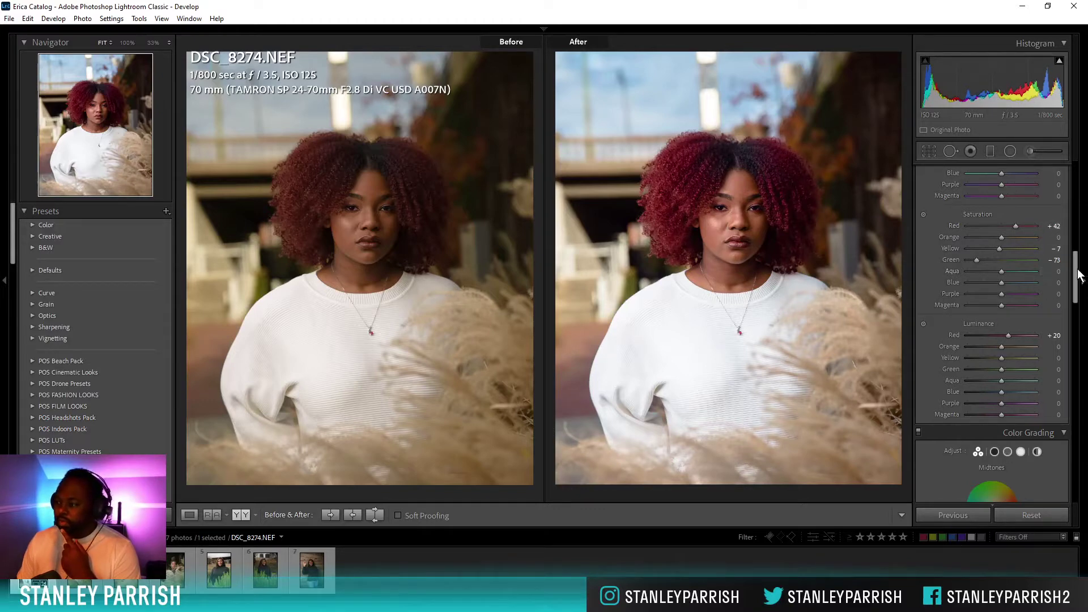
Reset the red hue to 0 in the HSL adjustments.
drag(1076, 264, 1077, 249)
click(1053, 251)
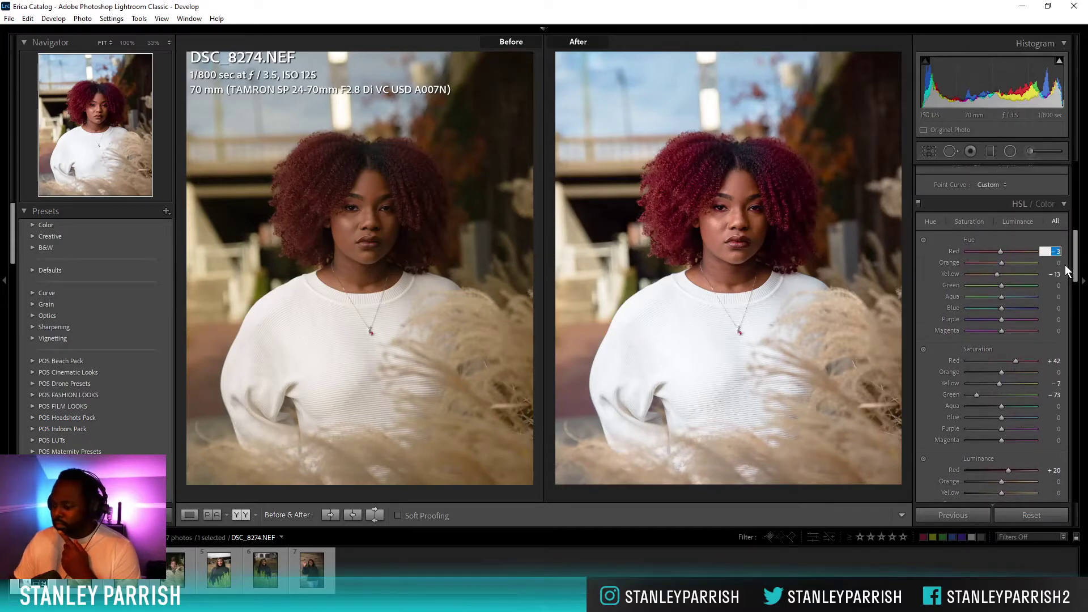
text(0)
key(Return)
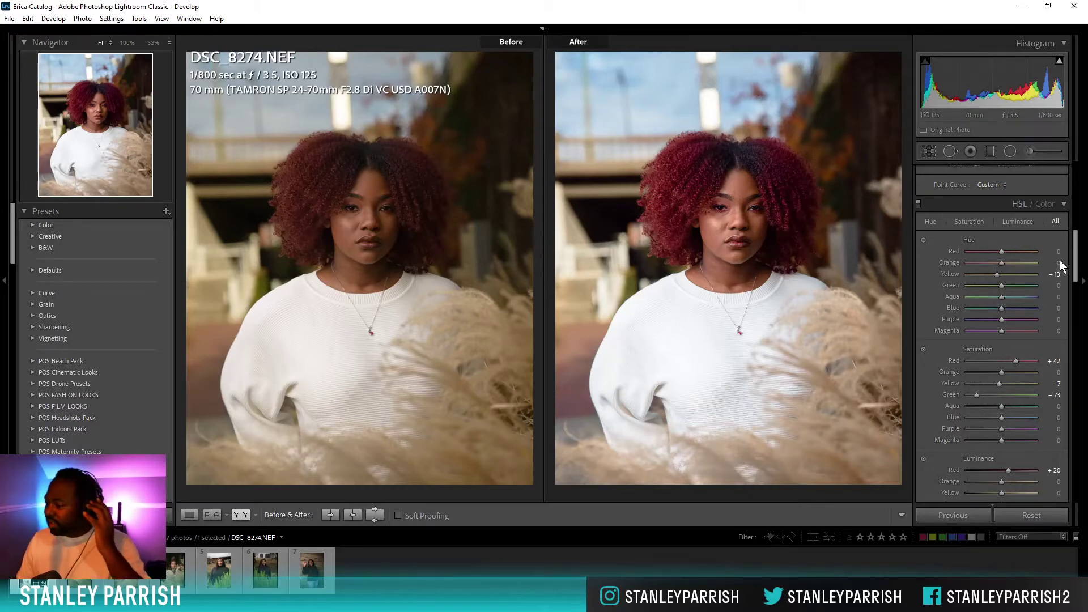
Review the color grading, tone curve and basic tone settings against the before version, and return to the single-photo view.
drag(1075, 252, 1054, 303)
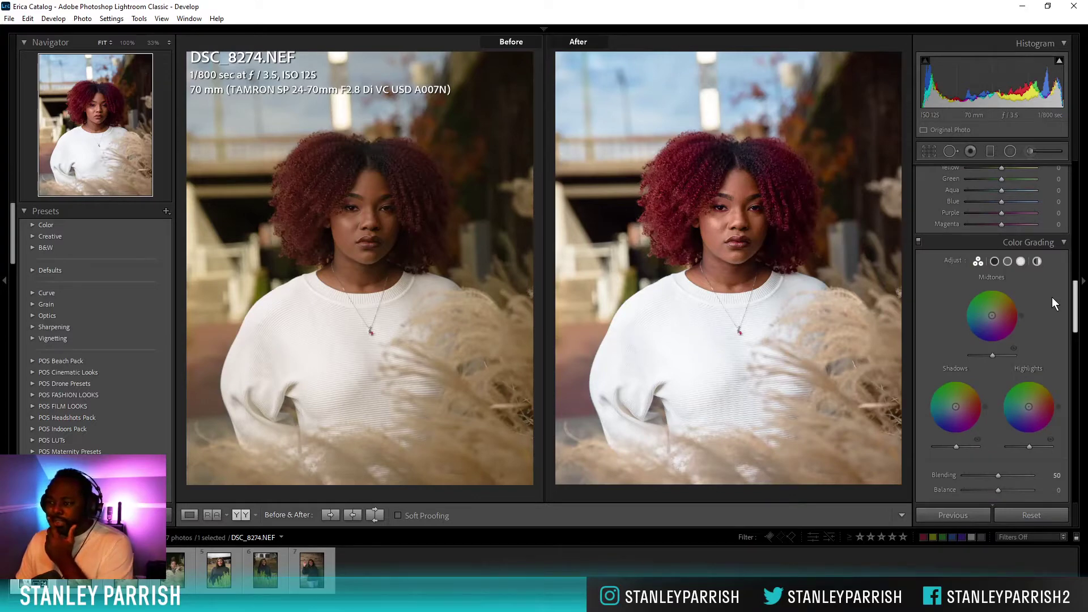
drag(1054, 304, 1063, 222)
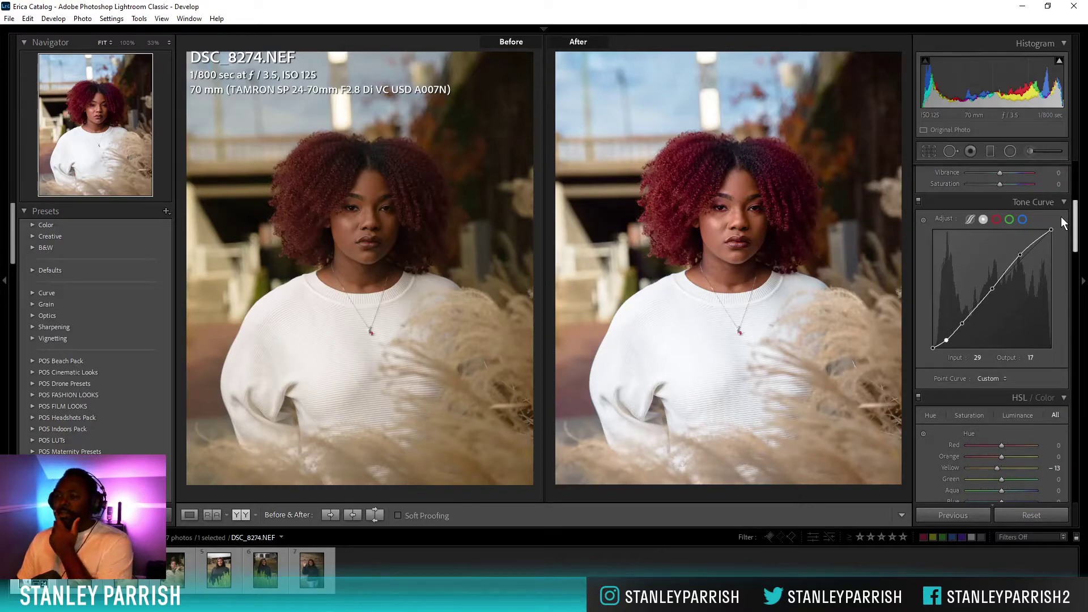
drag(1064, 223, 1062, 188)
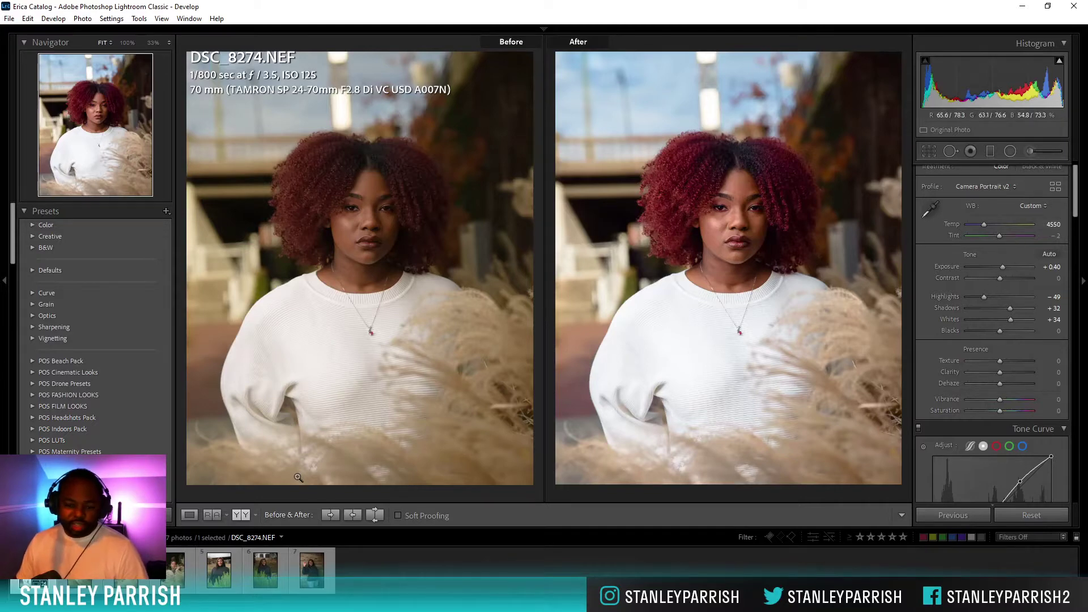
click(190, 515)
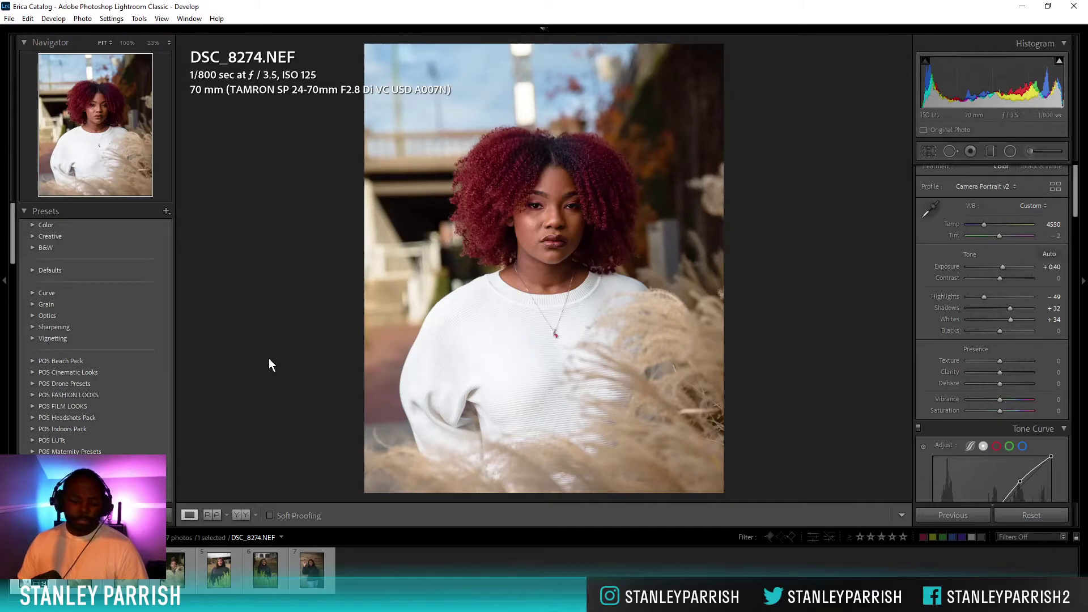
Export the portrait with the Print hi-res FULL SIZE preset as a quality 100 sRGB JPEG at 300 pixels per inch into the Print hi-res subfolder.
right_click(572, 362)
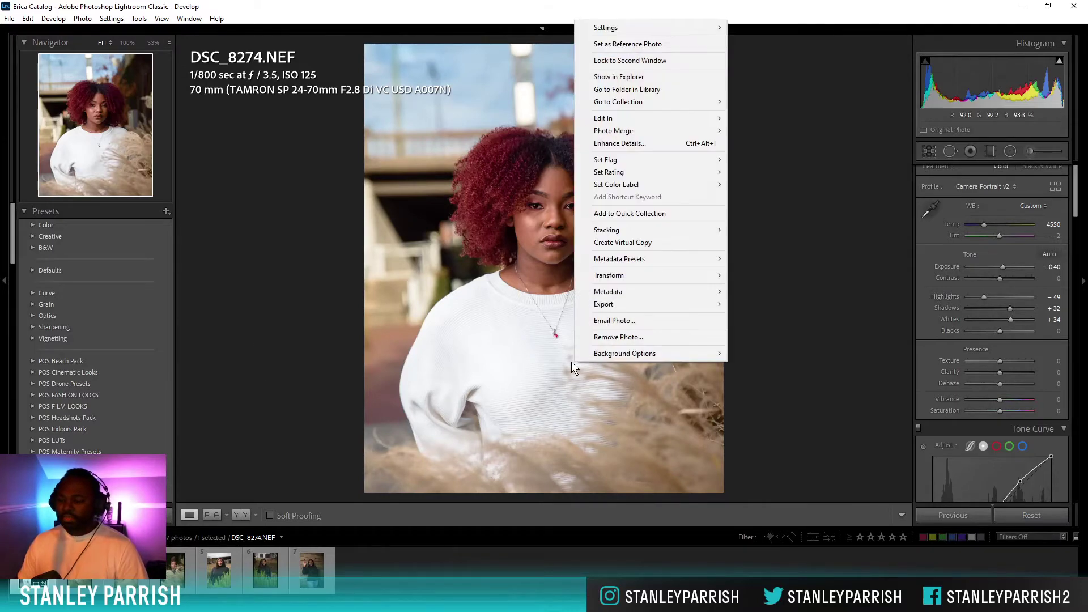
mouse_move(657, 311)
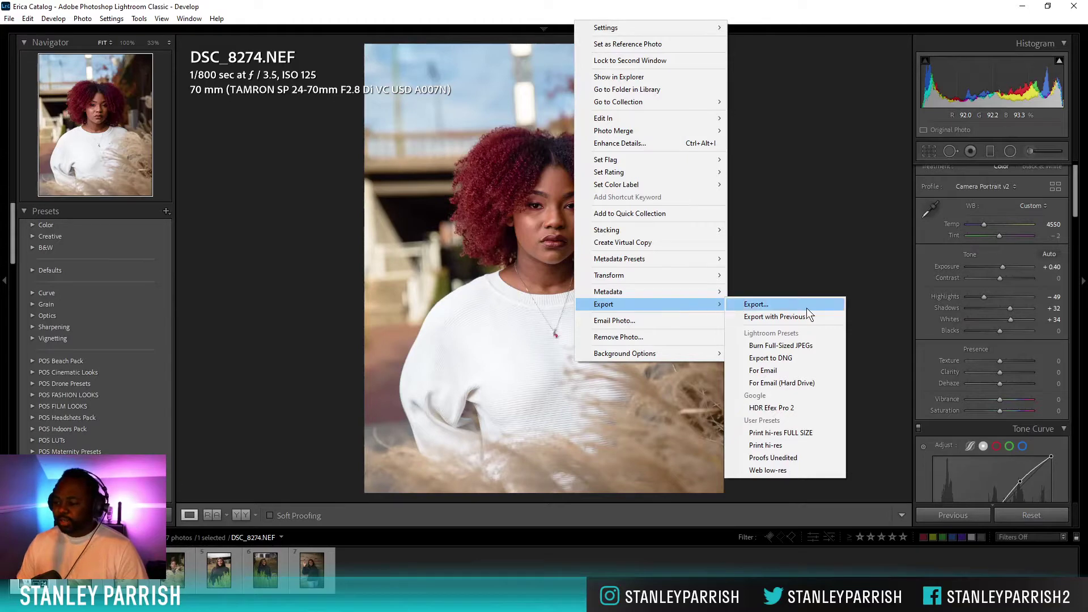
click(783, 304)
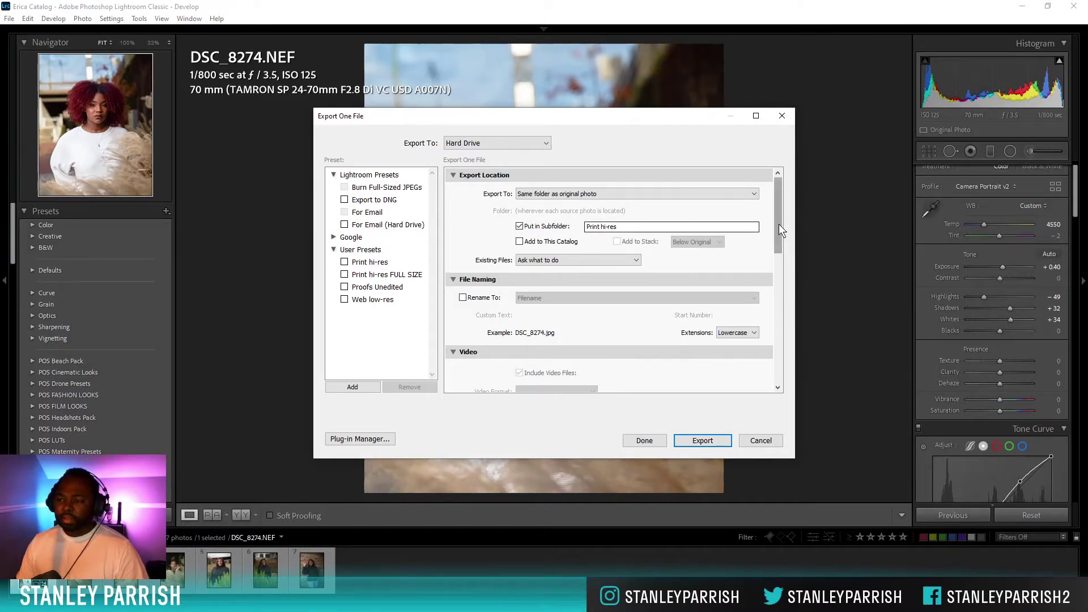
click(400, 274)
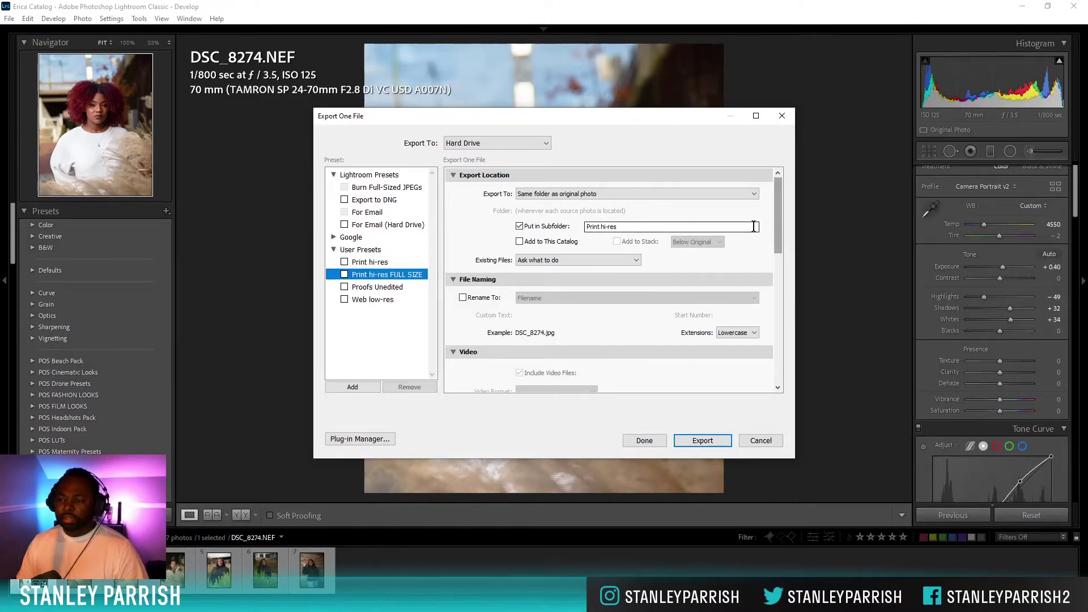
drag(776, 206, 763, 269)
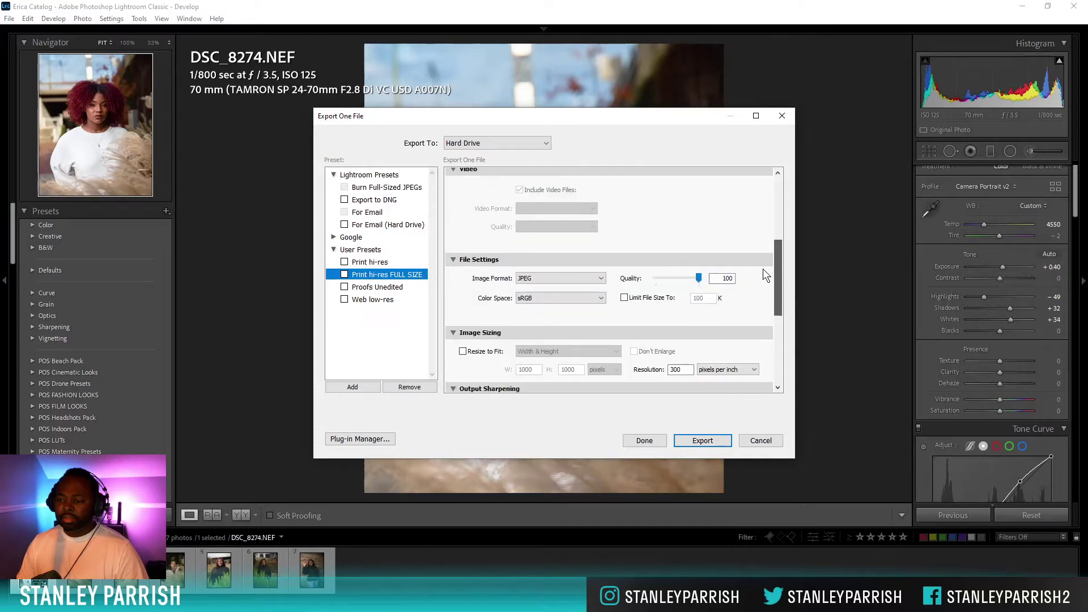
click(698, 442)
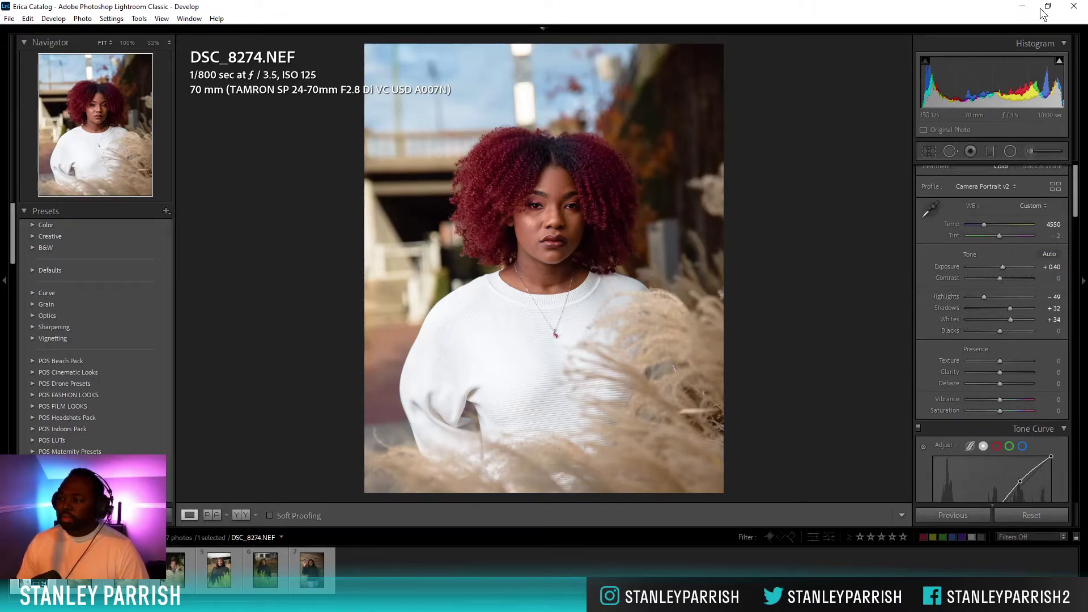
Quit Lightroom Classic, switch to Bridge and open the exported DSC_8274.jpg from the Print hi-res folder in Photoshop.
click(1075, 7)
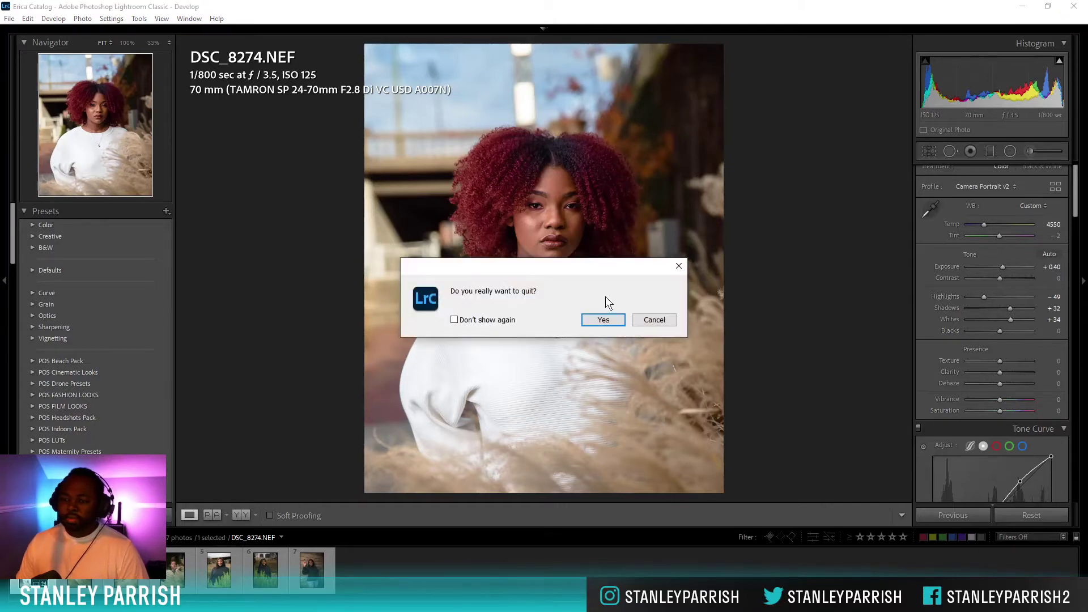
click(604, 320)
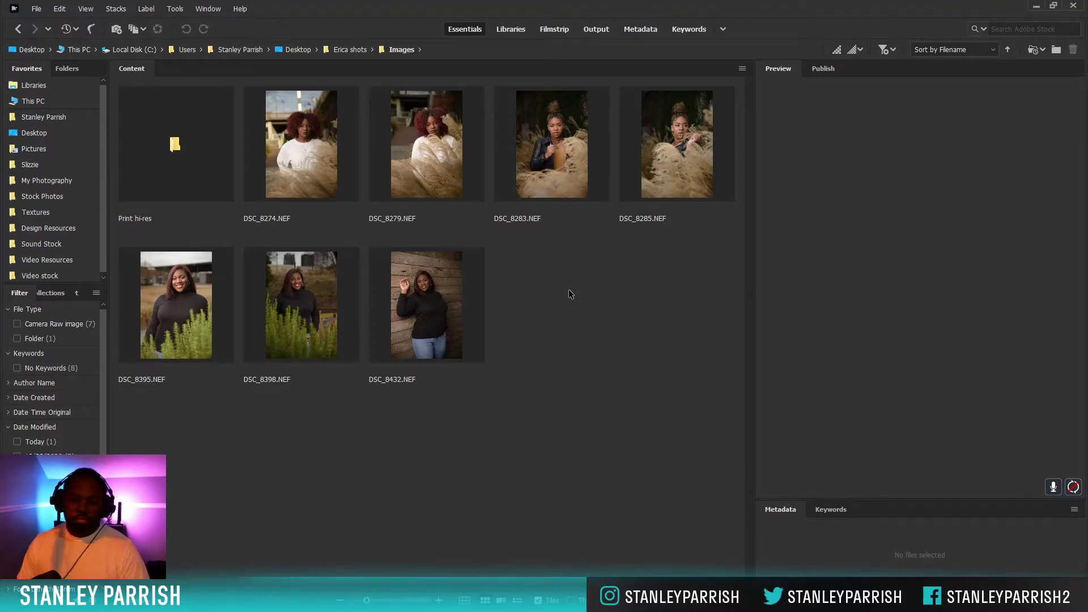
double_click(175, 177)
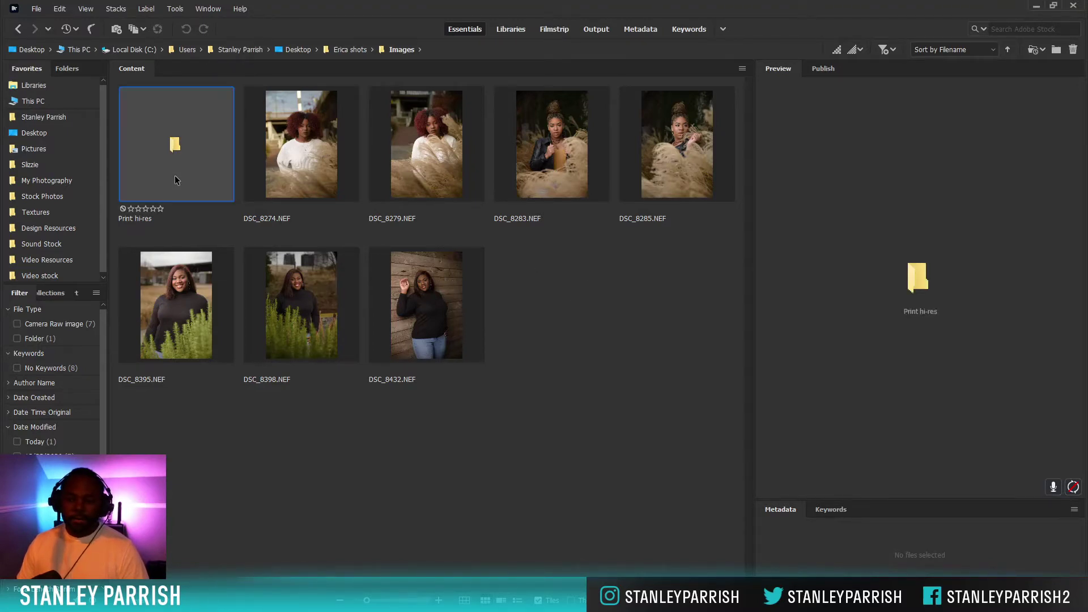
click(208, 164)
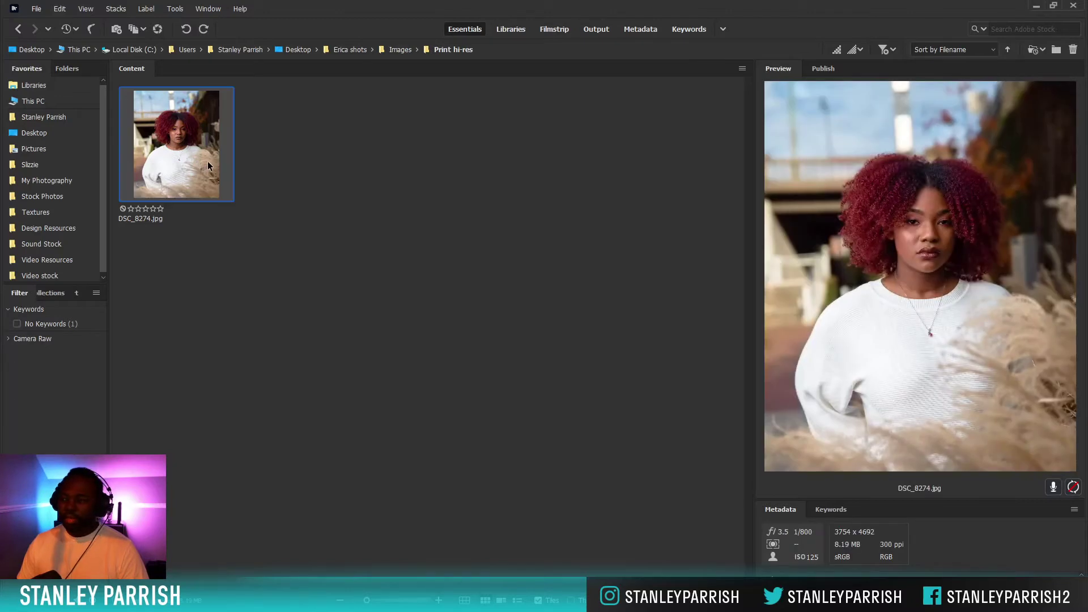
mouse_move(347, 600)
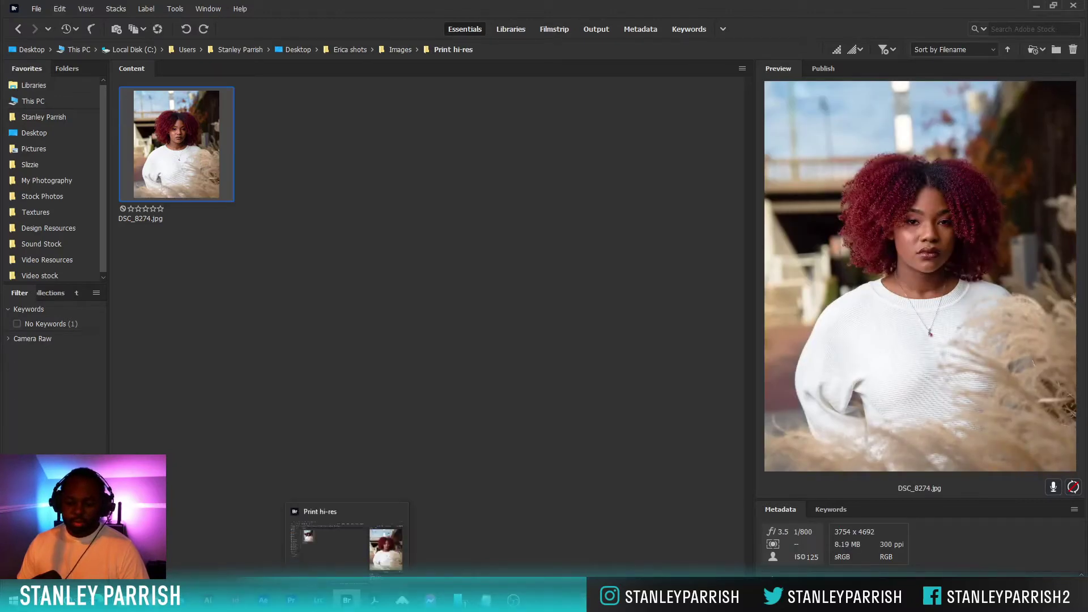
double_click(181, 152)
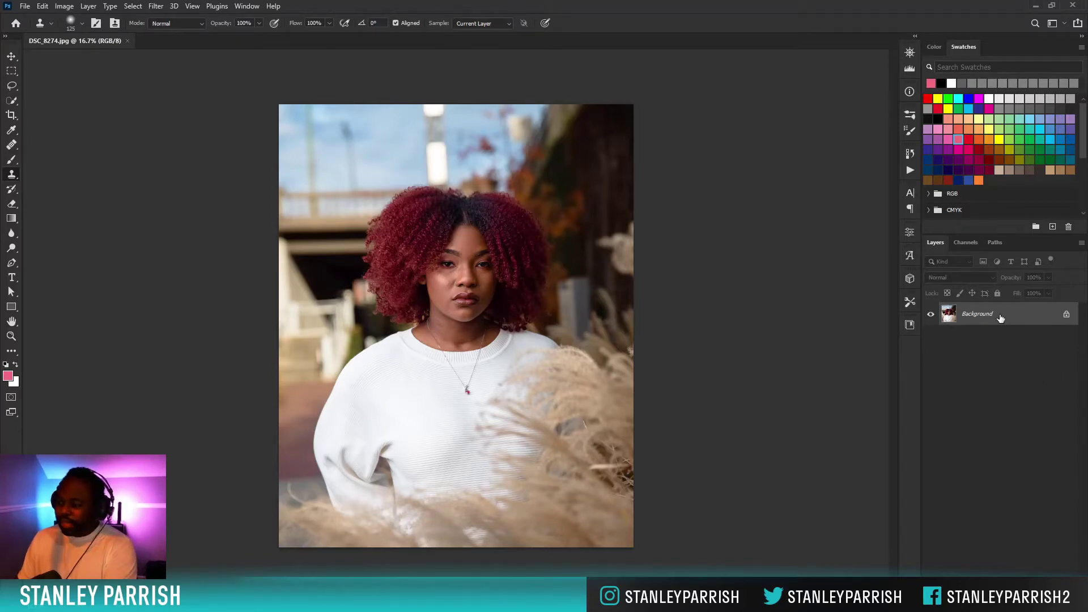
Duplicate the Background layer, place the copy in a group named Edit Group, and select Layer 1 inside it.
key(ctrl+j)
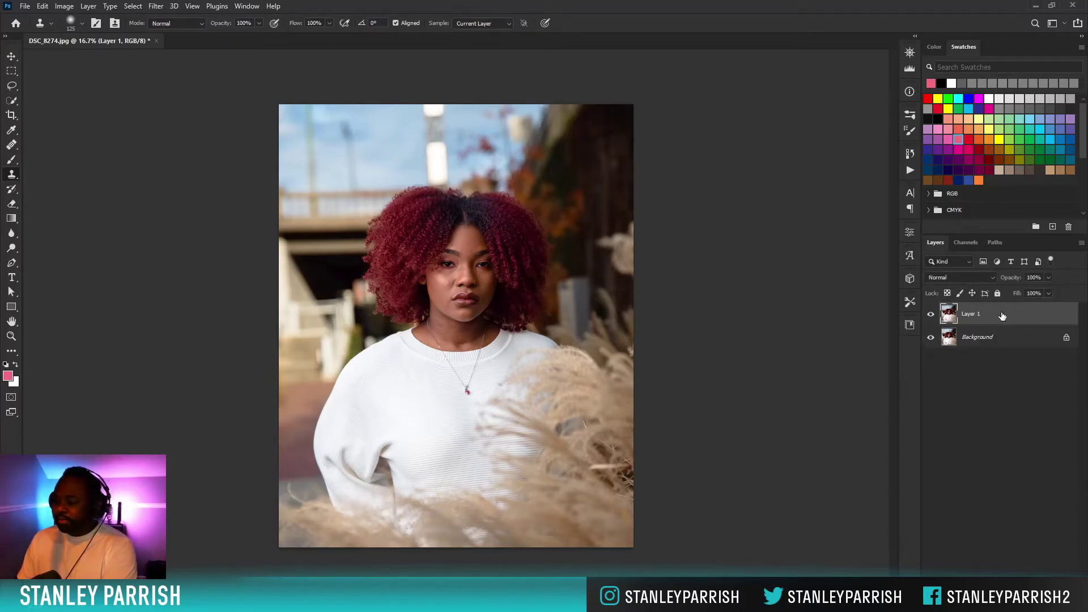
key(ctrl+g)
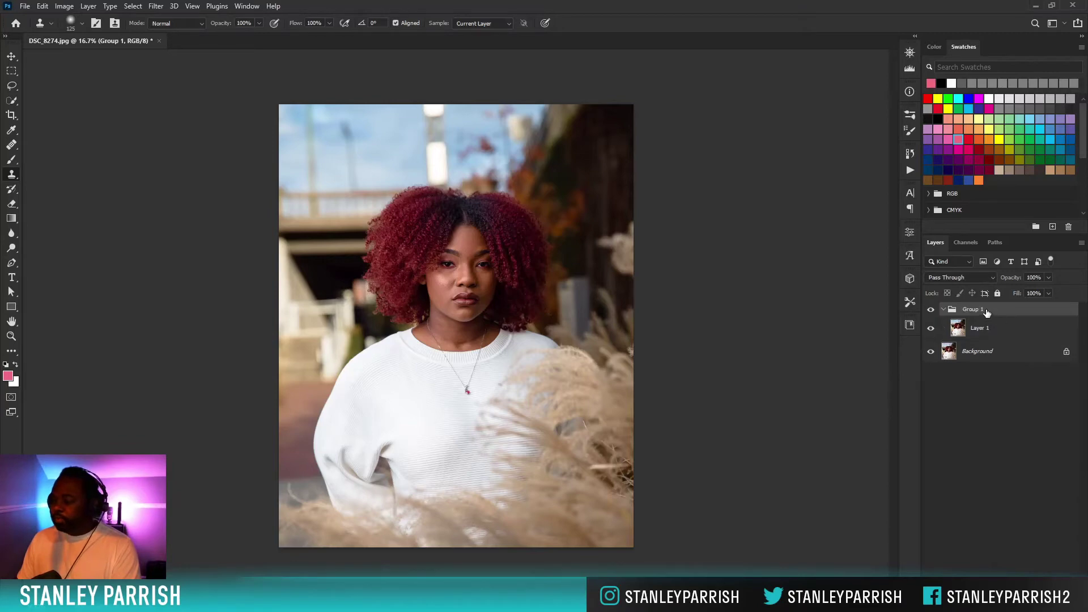
double_click(978, 309)
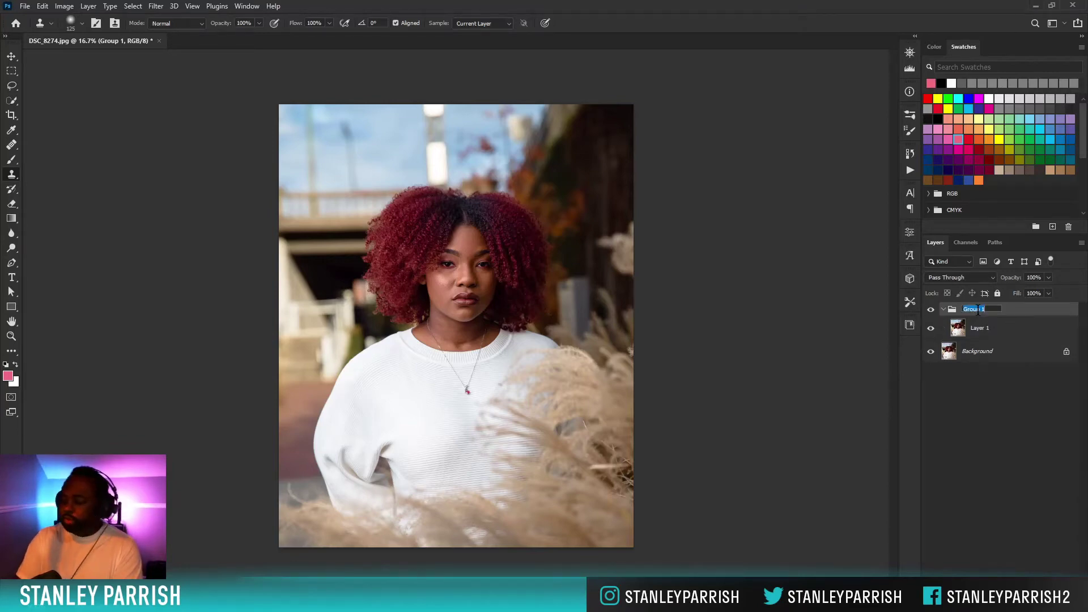
text(Edit)
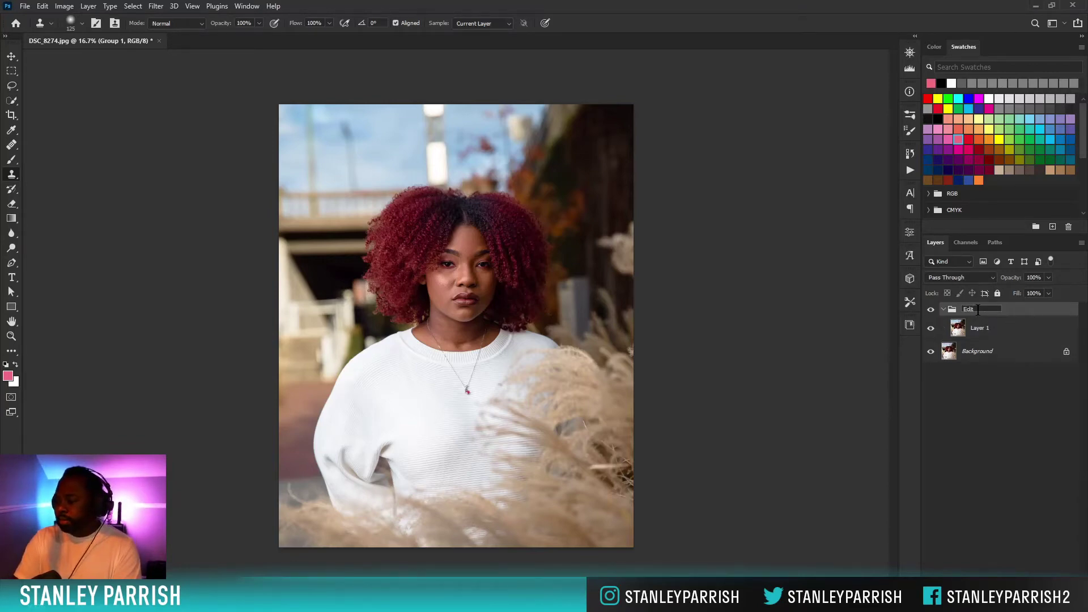
text( Group)
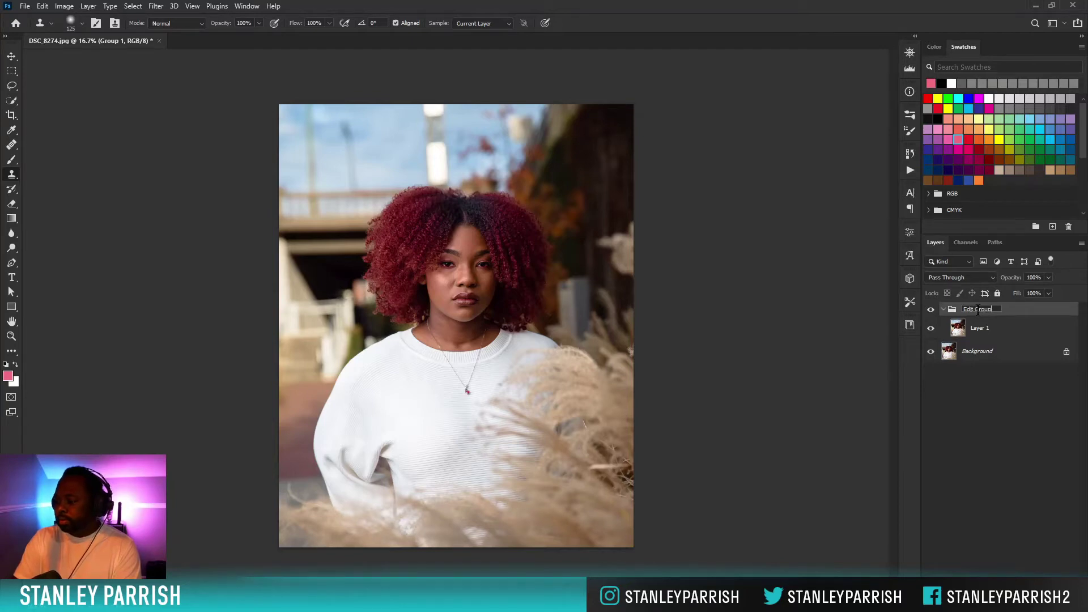
key(Return)
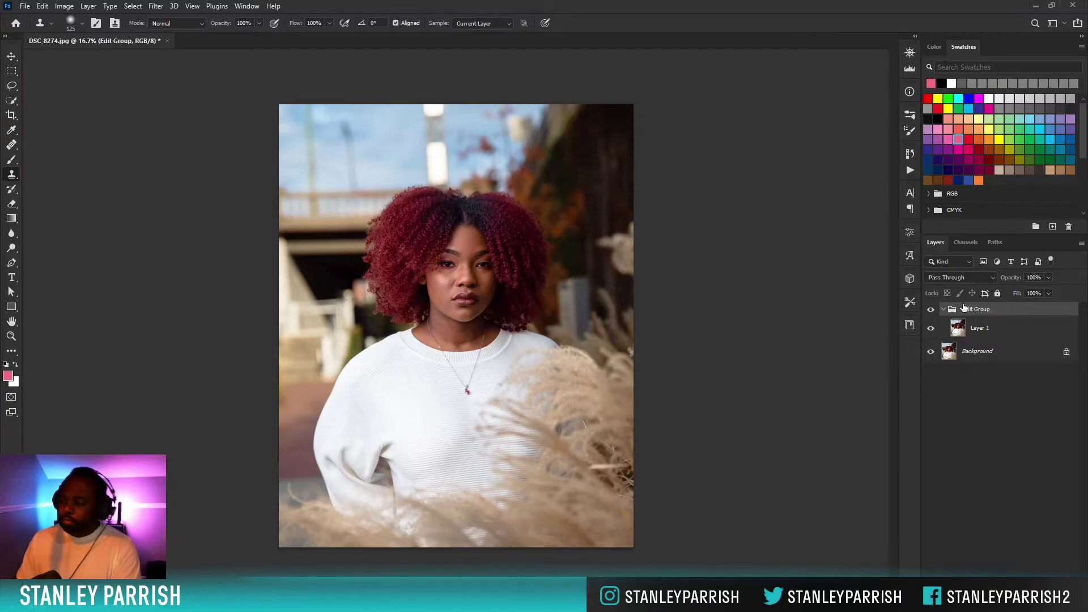
click(986, 331)
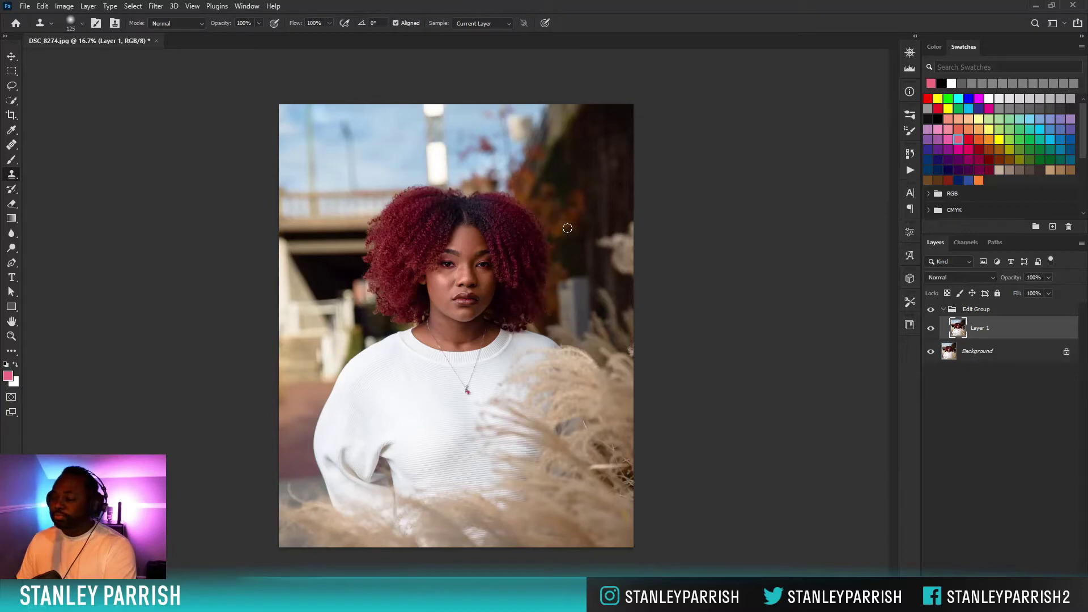
key(ctrl+plus)
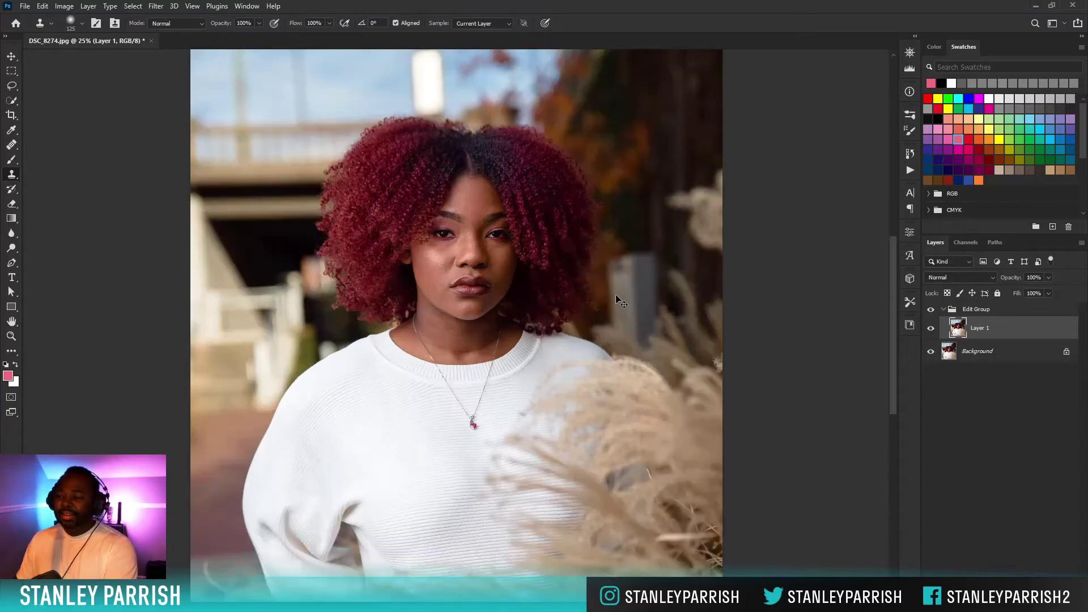
key(ctrl+plus)
mouse_move(439, 268)
mouse_down()
mouse_move(467, 418)
mouse_move(571, 381)
mouse_move(607, 345)
mouse_up()
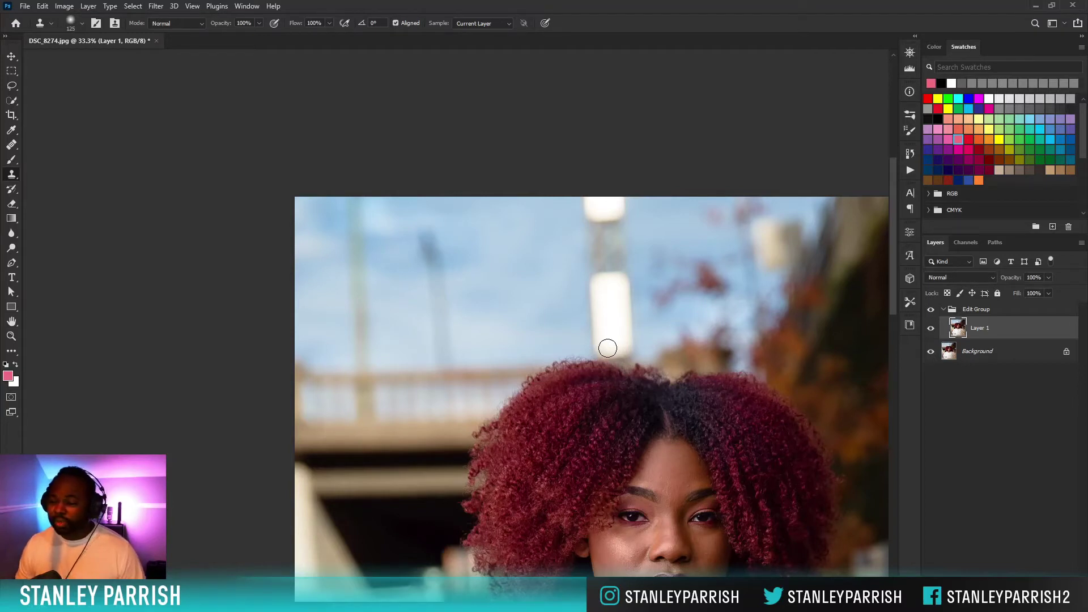
key(j)
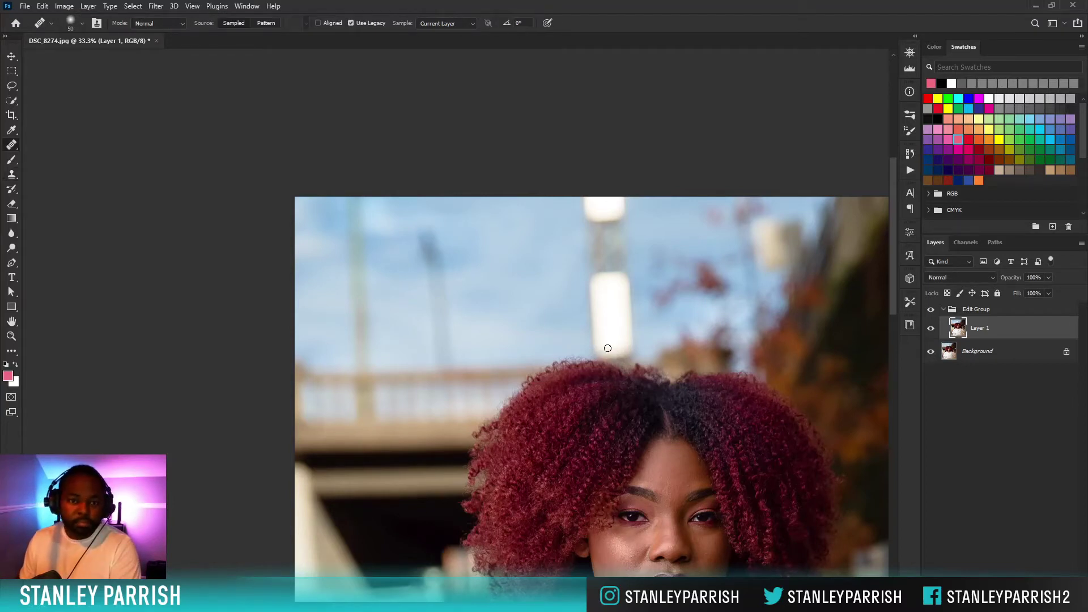
drag(706, 203, 627, 115)
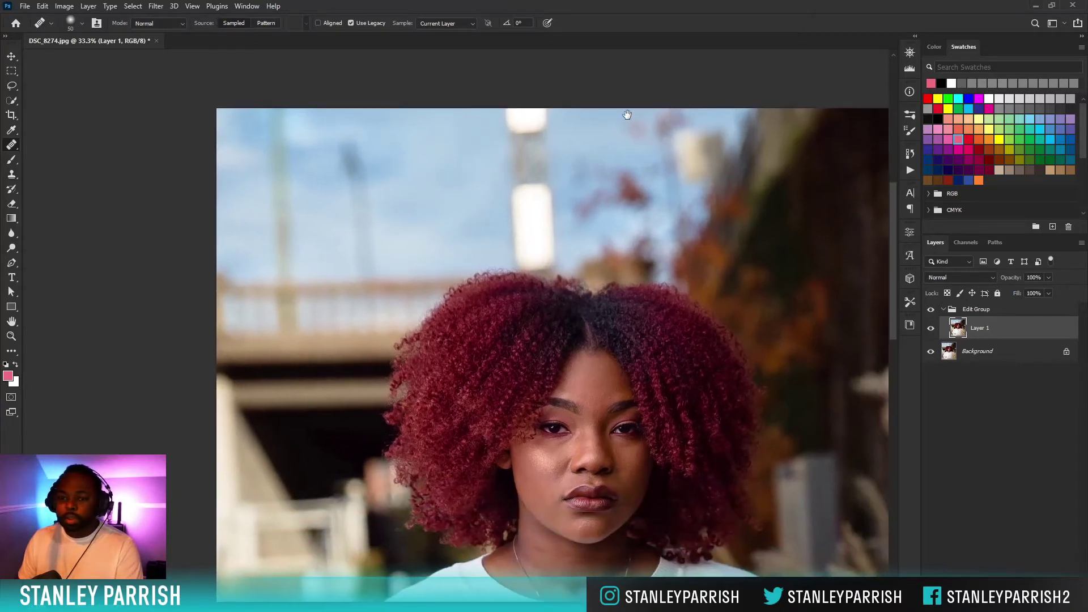
key(bracketright)
key(bracketright)
key(bracketright)
key(bracketright)
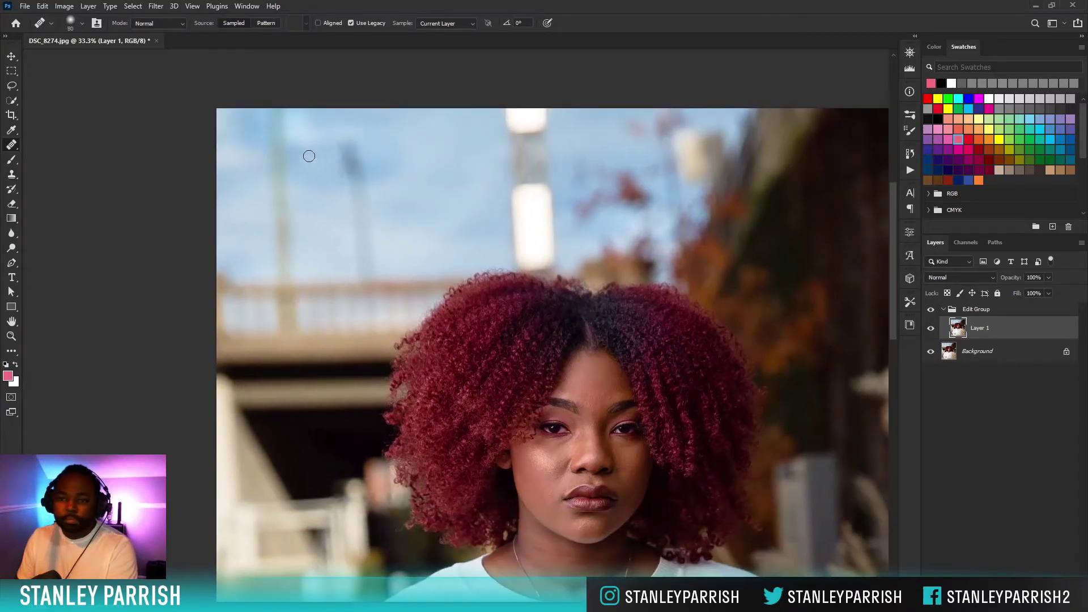
key(bracketright)
key(bracketright)
key(bracketright)
key(bracketright)
click(274, 118)
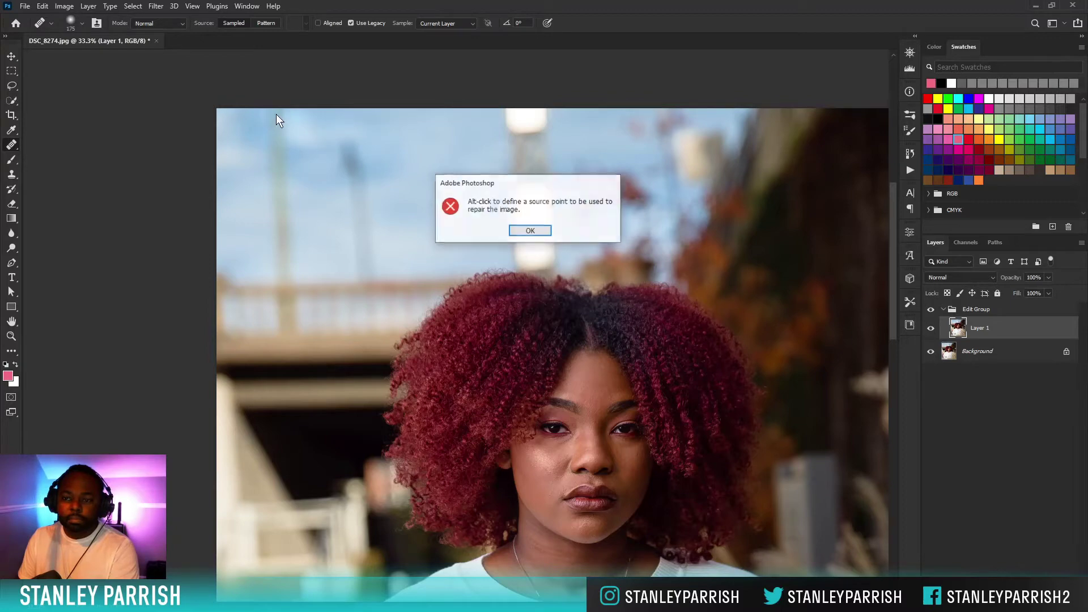
click(538, 232)
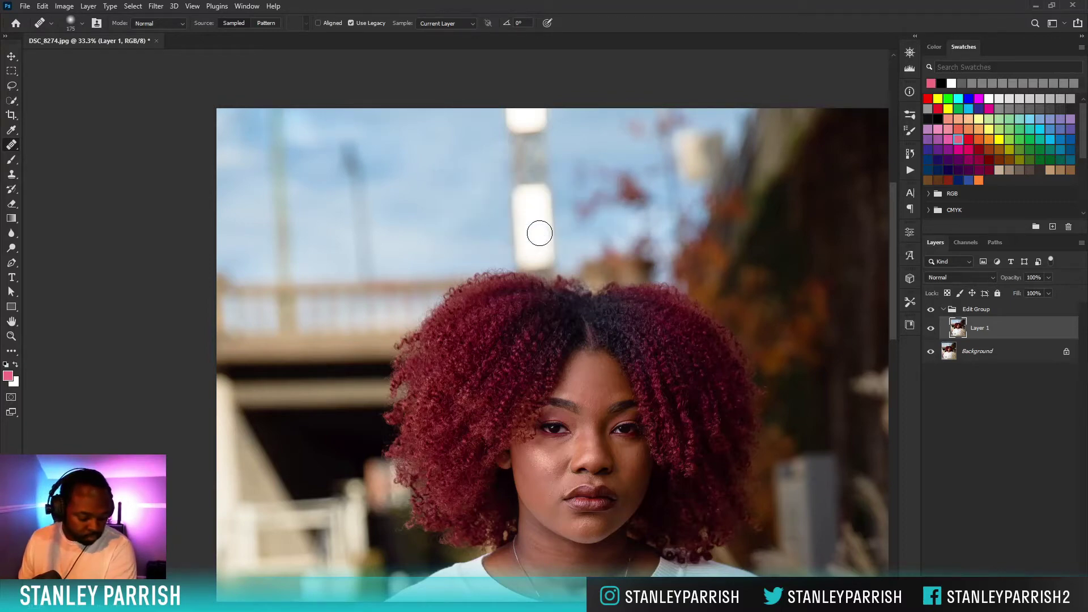
Remove the blurred pole at the far left of the sky with a 150 px content-aware Spot Healing Brush.
key(shift+j)
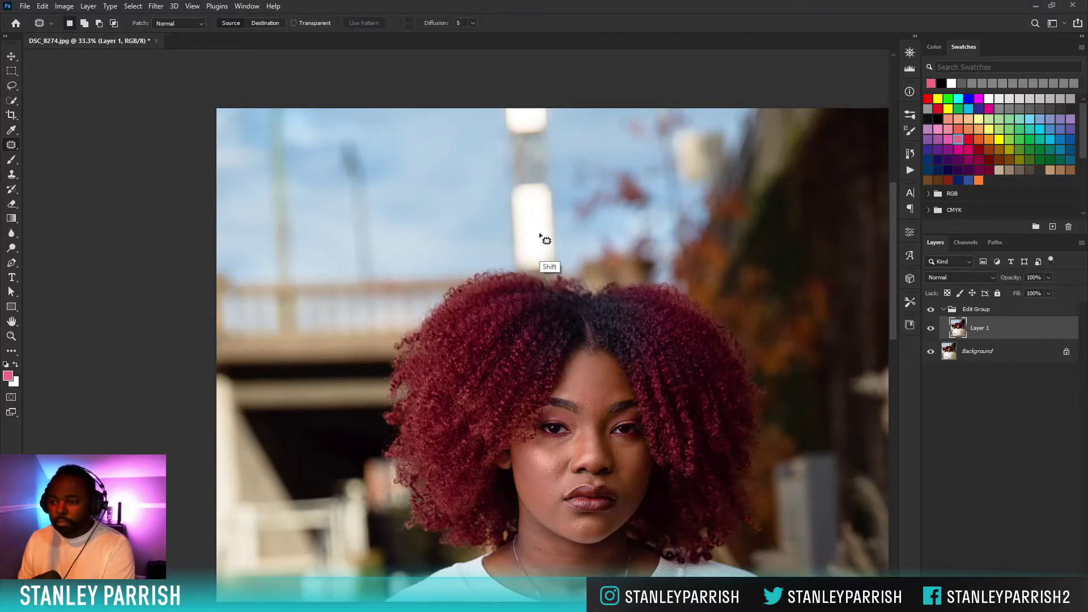
key(shift+j)
key(shift+j)
key(shift+j)
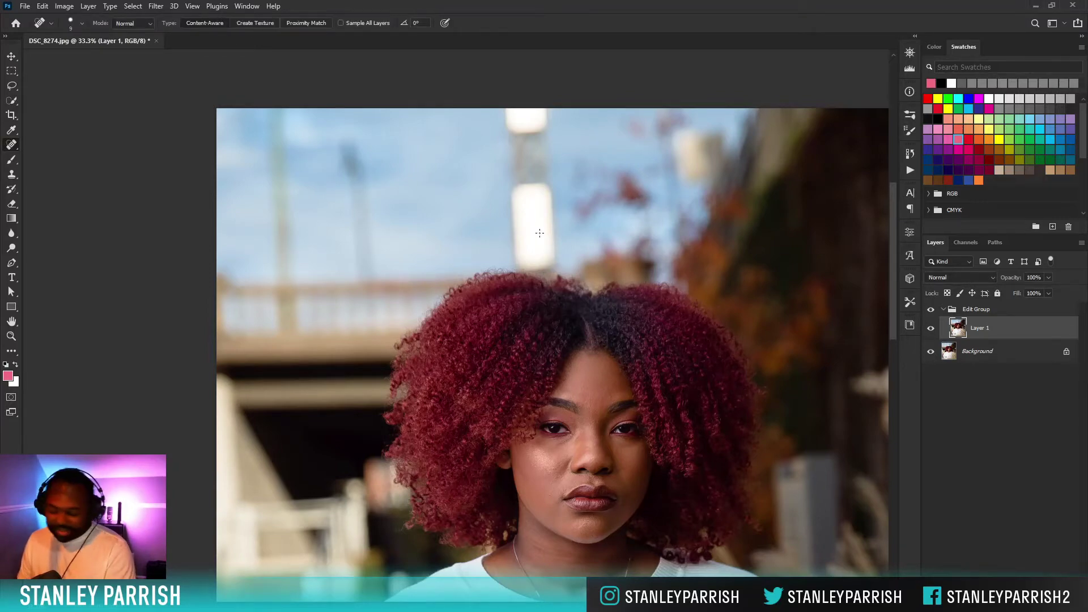
key(bracketright)
key(bracketright)
key(bracketright)
key(bracketright)
key(bracketright)
key(bracketright)
key(bracketright)
key(bracketright)
key(bracketright)
key(bracketright)
key(bracketright)
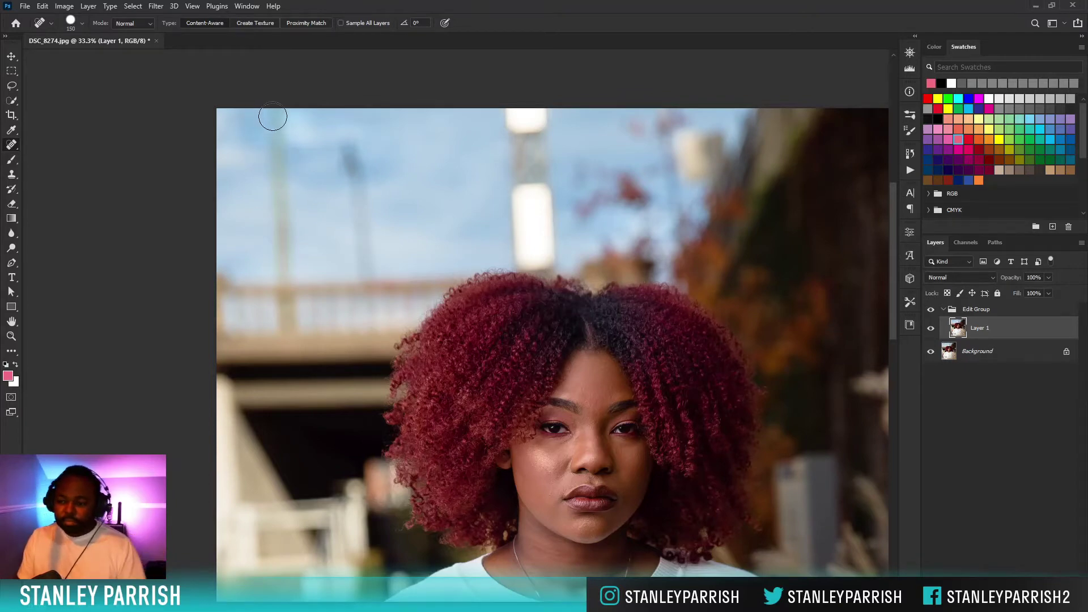
drag(275, 120, 285, 267)
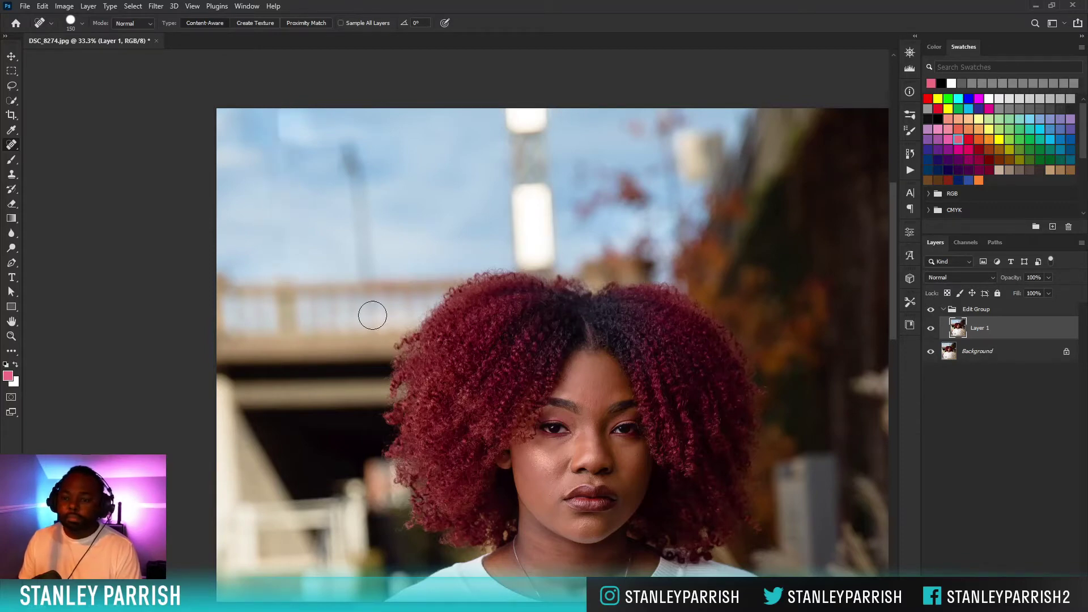
Reduce the Spot Healing Brush hardness to its minimum and heal the leftover pole marks near the sky's upper edge, using 150 and 70 px sizes.
click(82, 23)
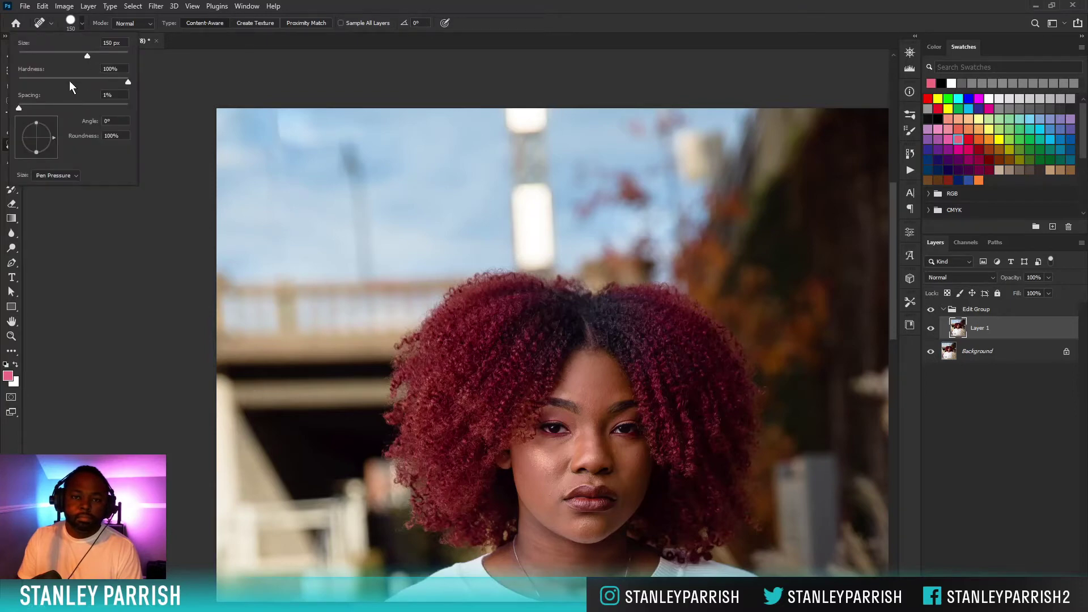
drag(69, 81, 3, 84)
click(475, 13)
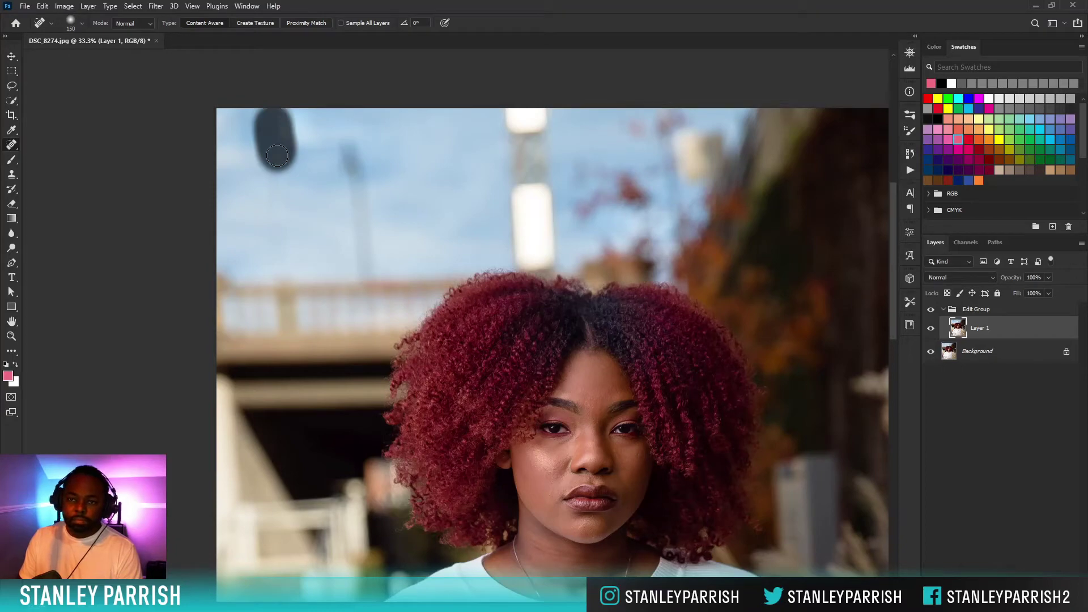
drag(277, 155, 278, 157)
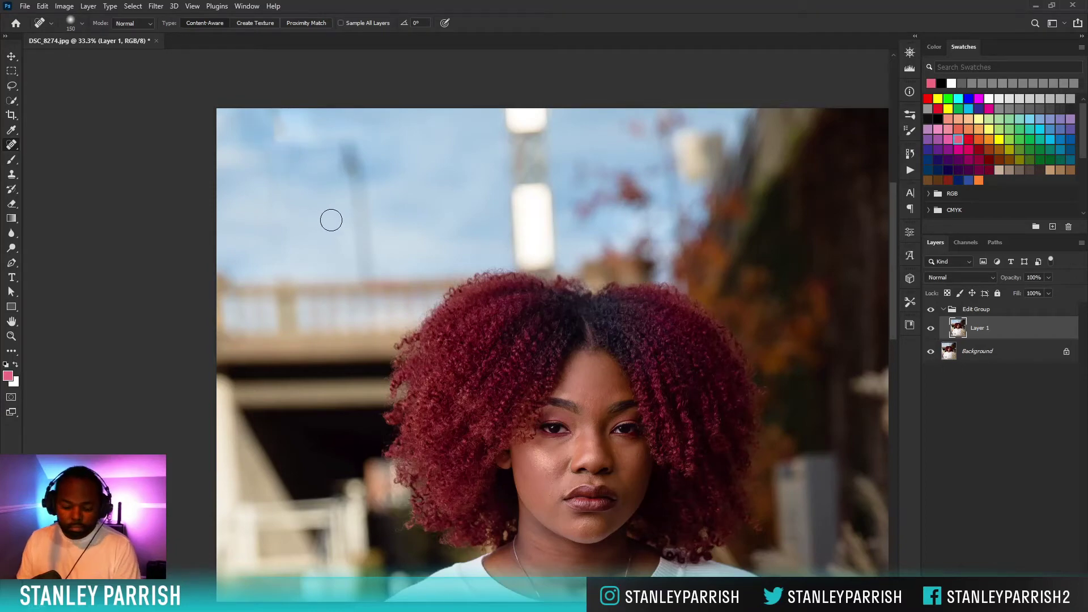
key(bracketleft)
key(bracketleft)
key(bracketleft)
key(bracketleft)
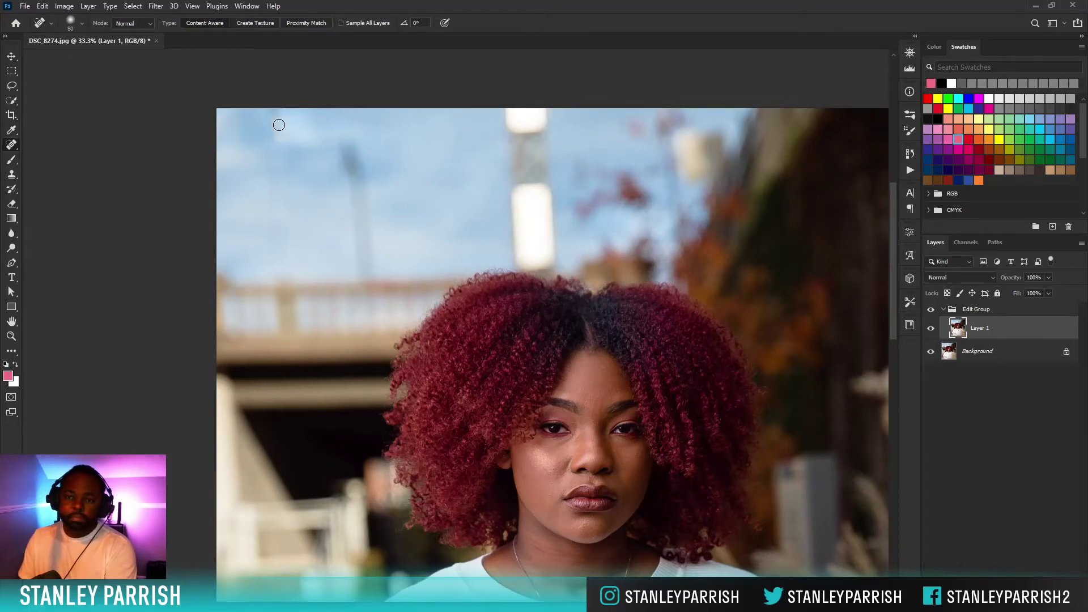
key(bracketleft)
mouse_move(273, 116)
mouse_down()
mouse_move(279, 141)
mouse_move(265, 108)
mouse_up()
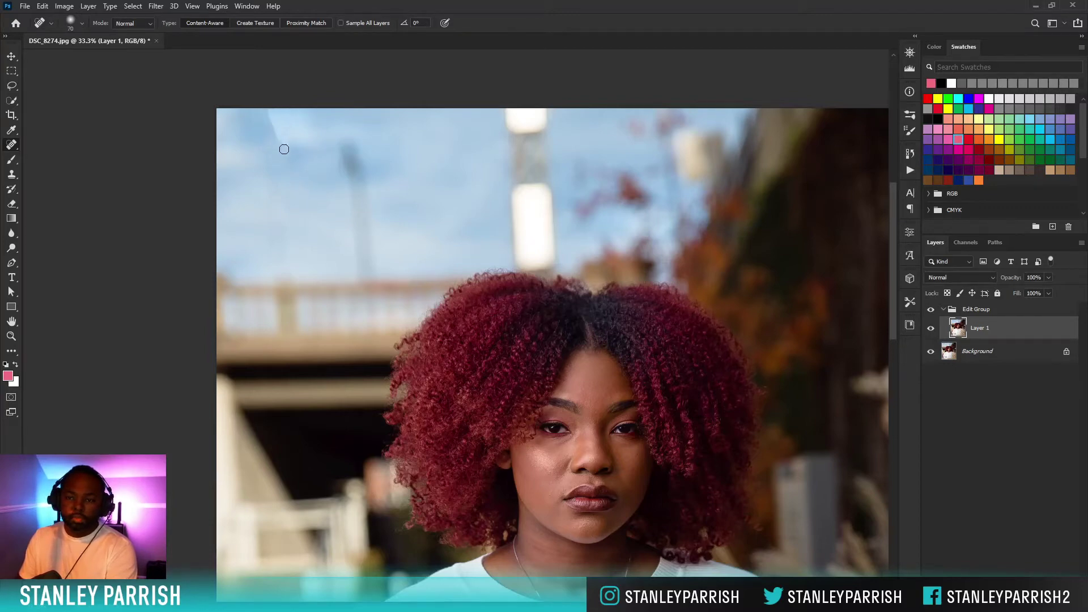
Patch the remaining traces of the removed pole with clean sky using the Patch tool, deselecting after each repair.
key(shift+j)
key(shift+j)
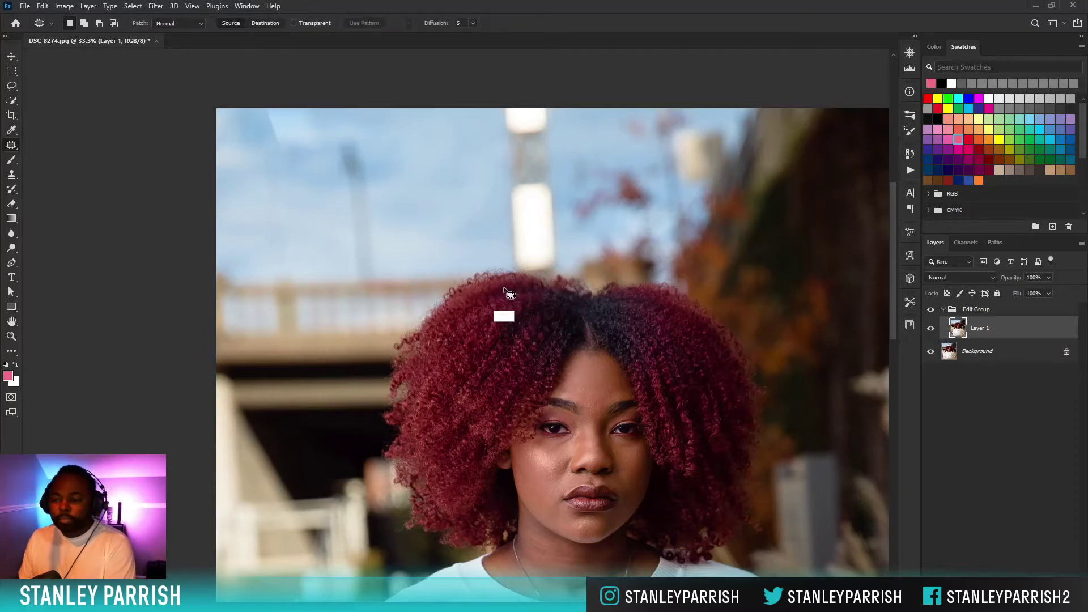
key(shift+j)
key(shift+j)
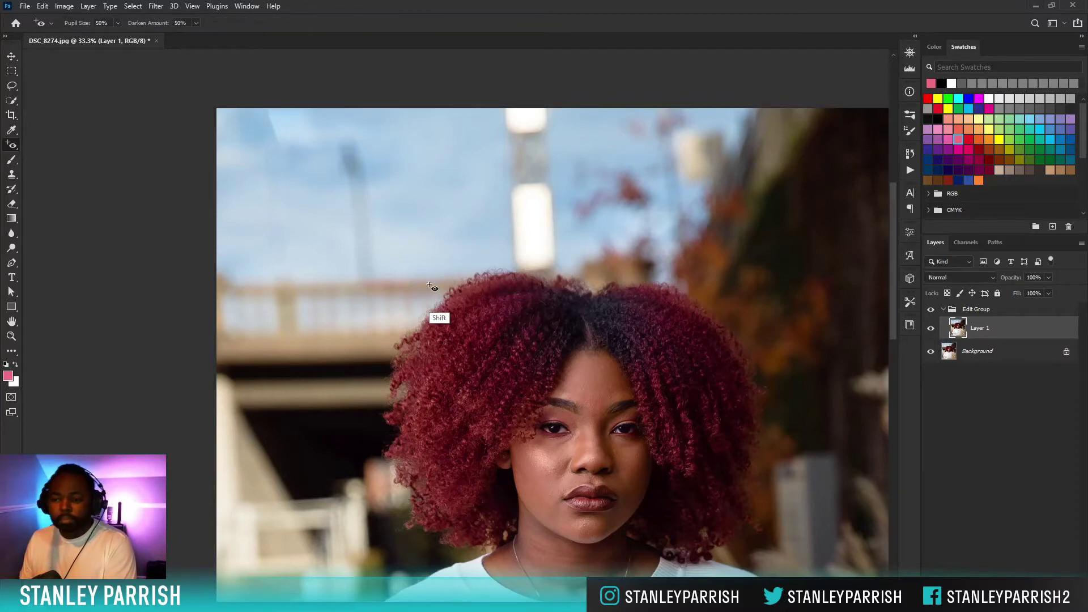
key(shift+j)
key(shift+j)
key(shift+j)
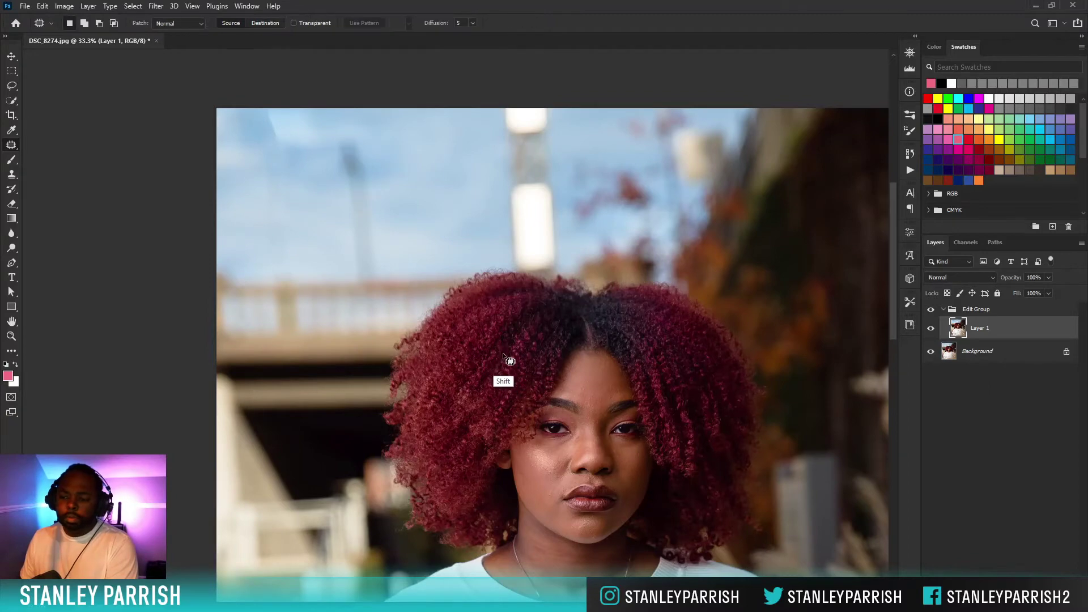
mouse_move(282, 117)
mouse_down()
mouse_move(267, 142)
mouse_move(276, 144)
mouse_move(279, 121)
mouse_up()
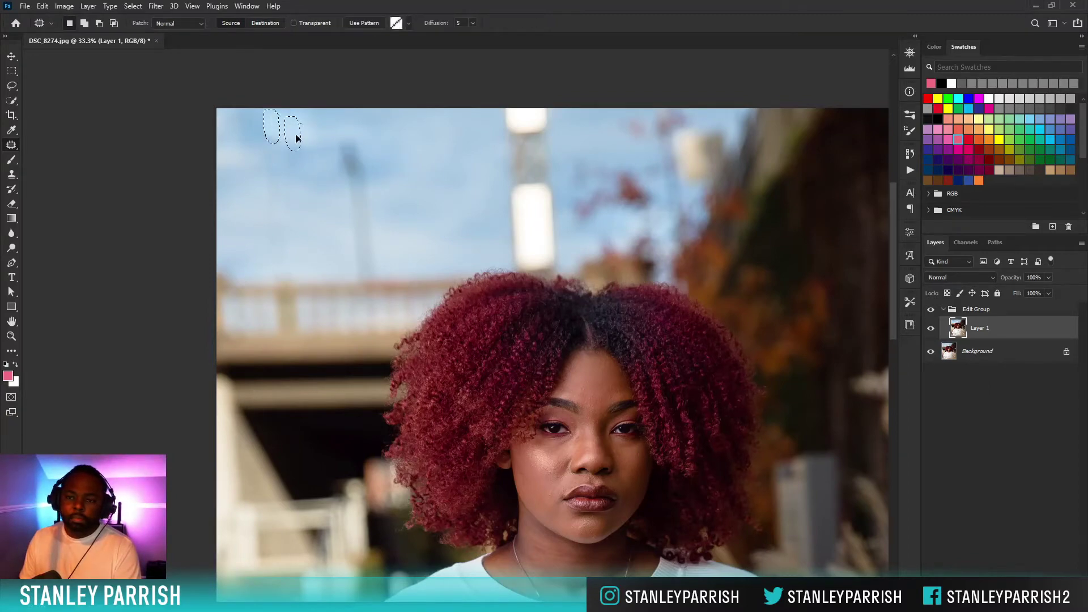
key(ctrl+d)
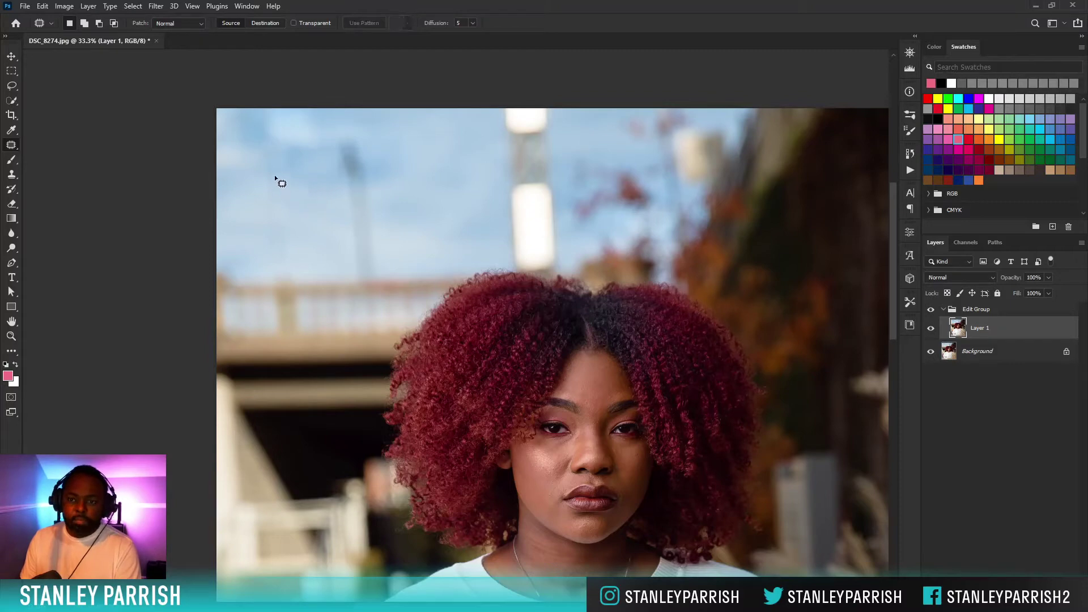
mouse_move(268, 150)
mouse_down()
mouse_move(270, 213)
mouse_move(273, 172)
mouse_move(252, 193)
mouse_up()
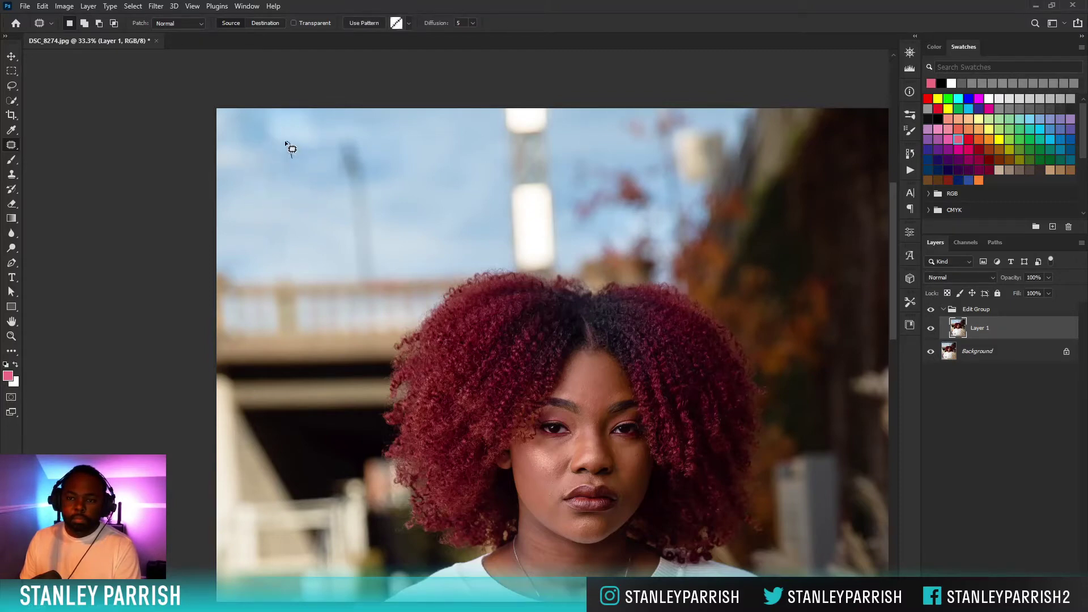
key(ctrl+d)
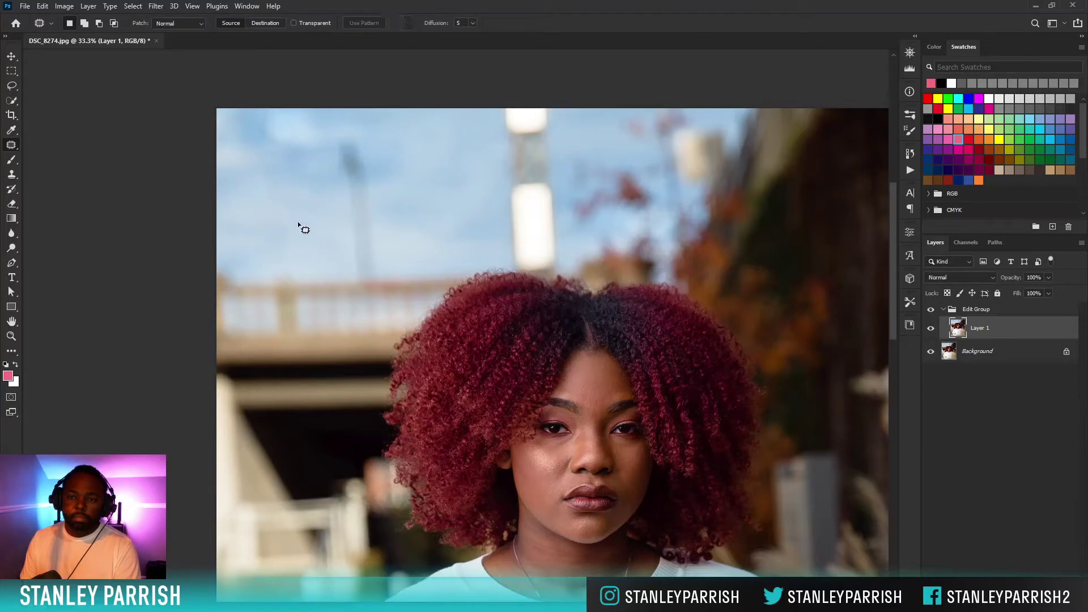
mouse_move(287, 226)
mouse_down()
mouse_move(282, 262)
mouse_move(291, 258)
mouse_move(265, 216)
mouse_move(269, 263)
mouse_move(276, 231)
mouse_move(252, 238)
mouse_up()
key(ctrl+d)
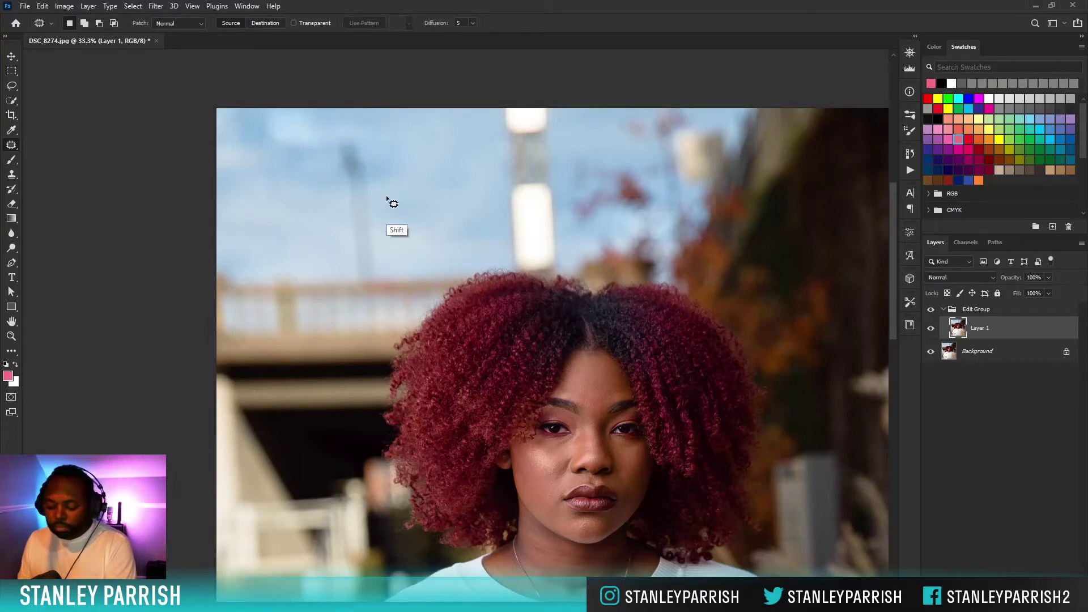
Remove the thin lamp post between the first pole and the subject's hair with a 175 px Spot Healing Brush, then reduce the brush to 125 px.
key(shift+j)
key(shift+j)
key(shift+j)
key(bracketright)
key(bracketright)
key(bracketright)
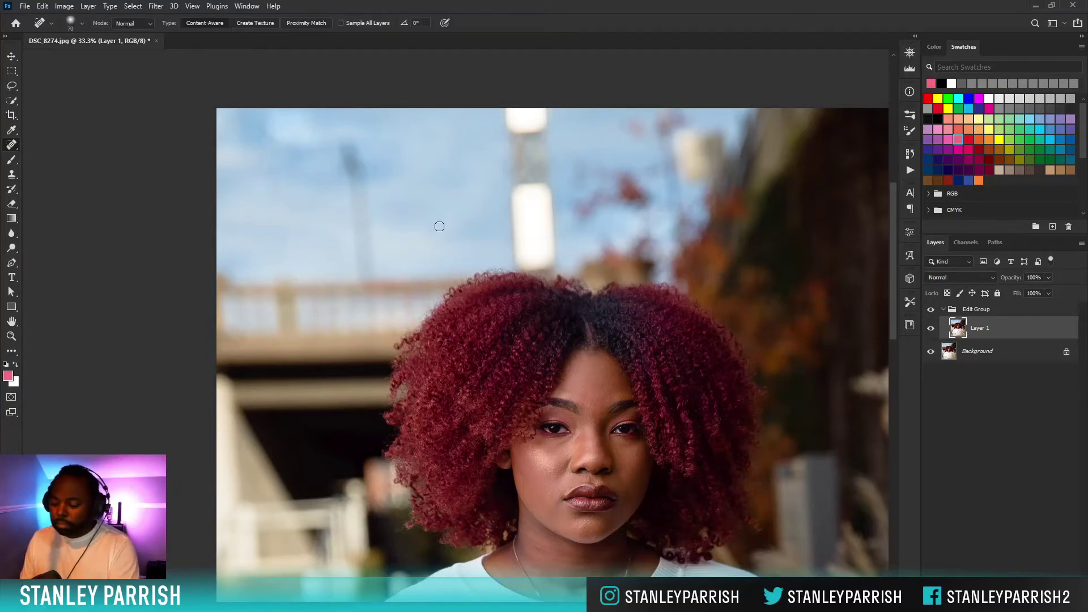
key(bracketright)
key(bracketright)
key(bracketright)
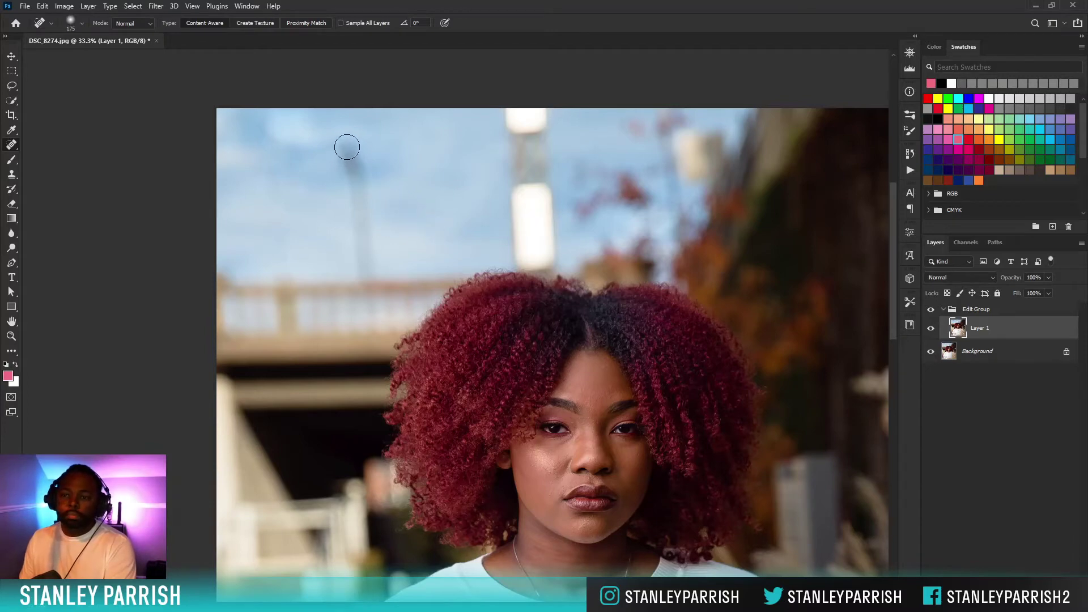
drag(344, 142, 365, 266)
key(bracketleft)
key(bracketleft)
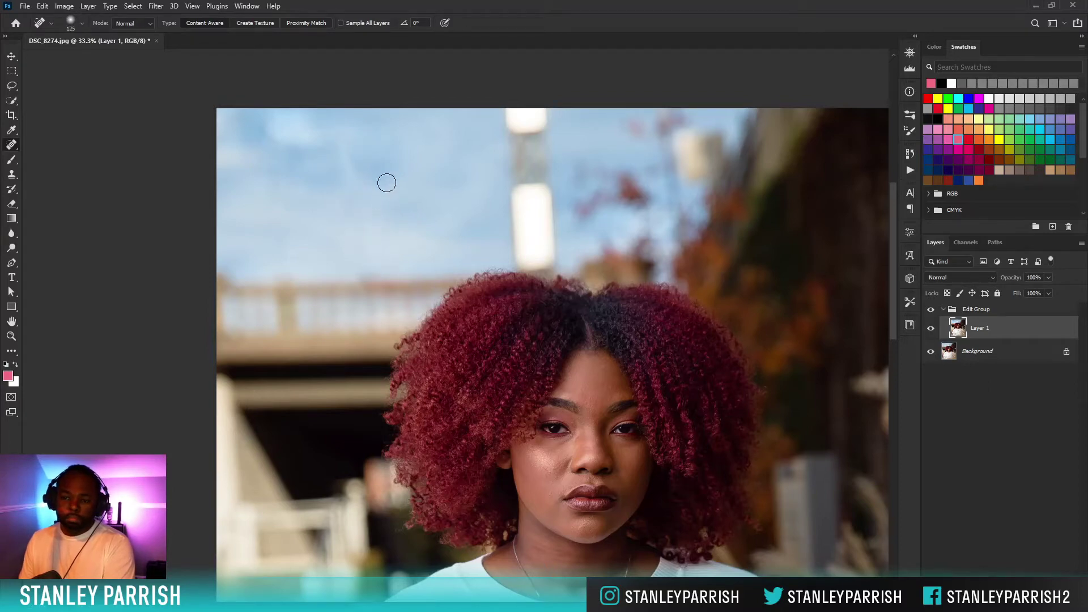
Patch the remaining traces of the removed lamp post with clean sky using the Patch tool, deselecting after each repair.
key(shift+j)
key(shift+j)
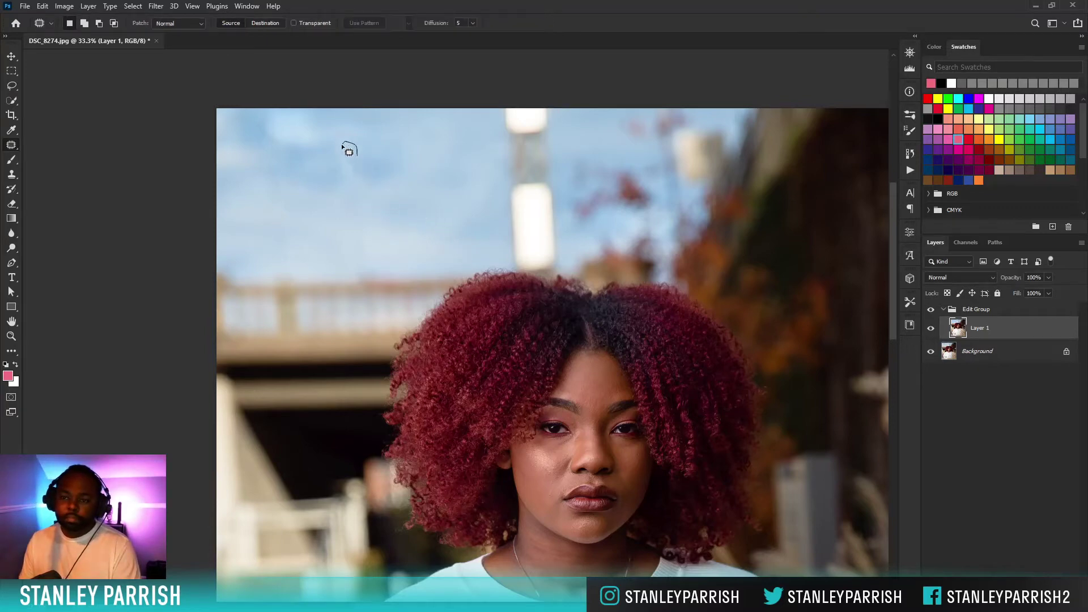
mouse_move(342, 146)
mouse_down()
mouse_move(356, 181)
mouse_move(356, 150)
mouse_up()
drag(351, 164, 370, 166)
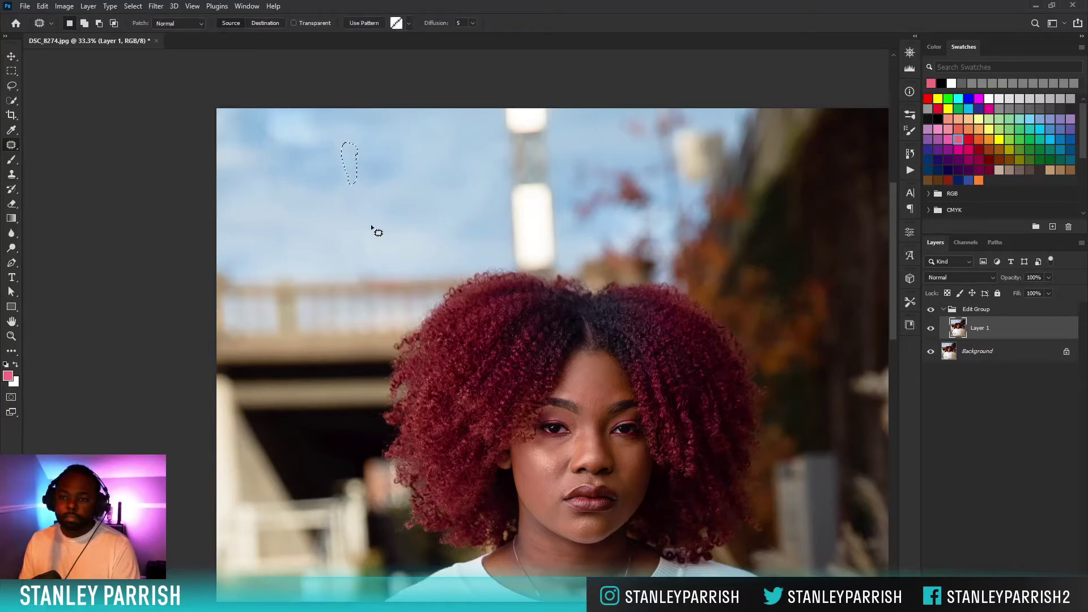
key(ctrl+d)
drag(360, 250, 370, 231)
key(ctrl+d)
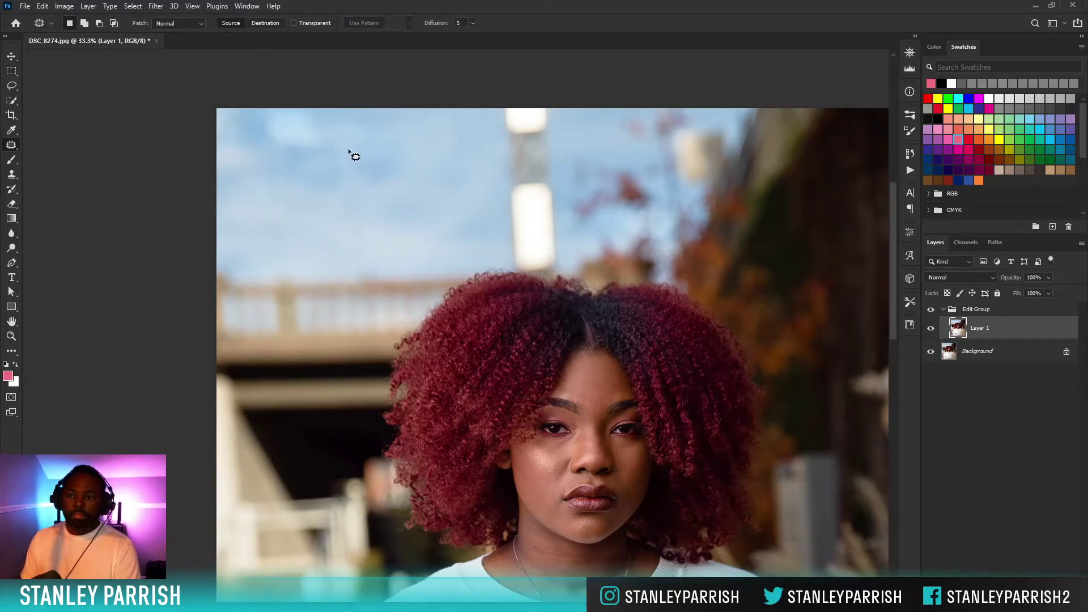
mouse_move(344, 155)
mouse_down()
mouse_move(341, 182)
mouse_move(350, 170)
mouse_move(324, 172)
mouse_up()
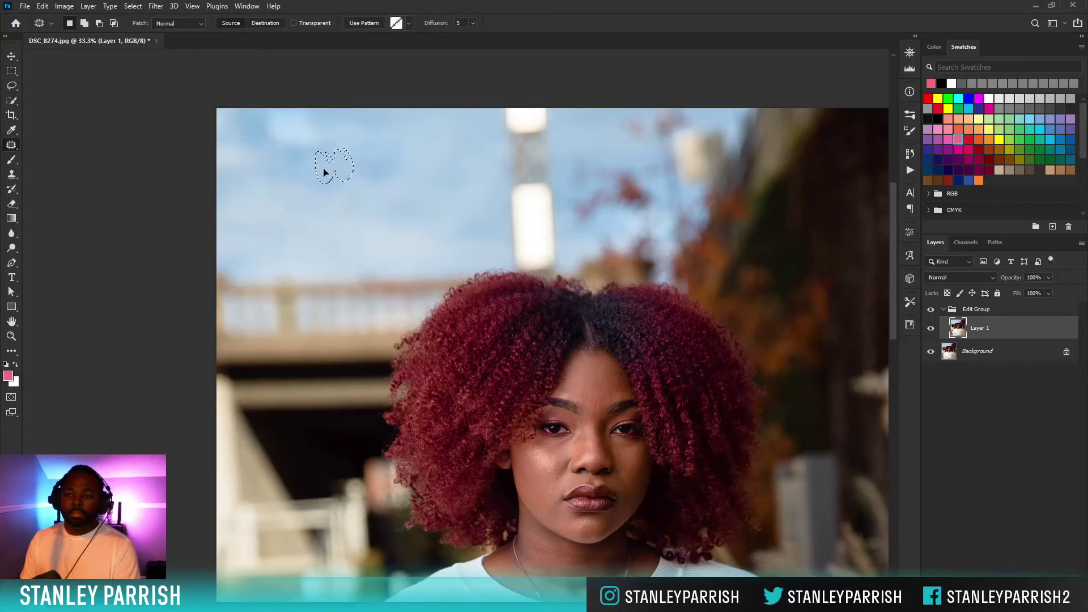
key(ctrl+d)
drag(346, 136, 363, 143)
key(ctrl+d)
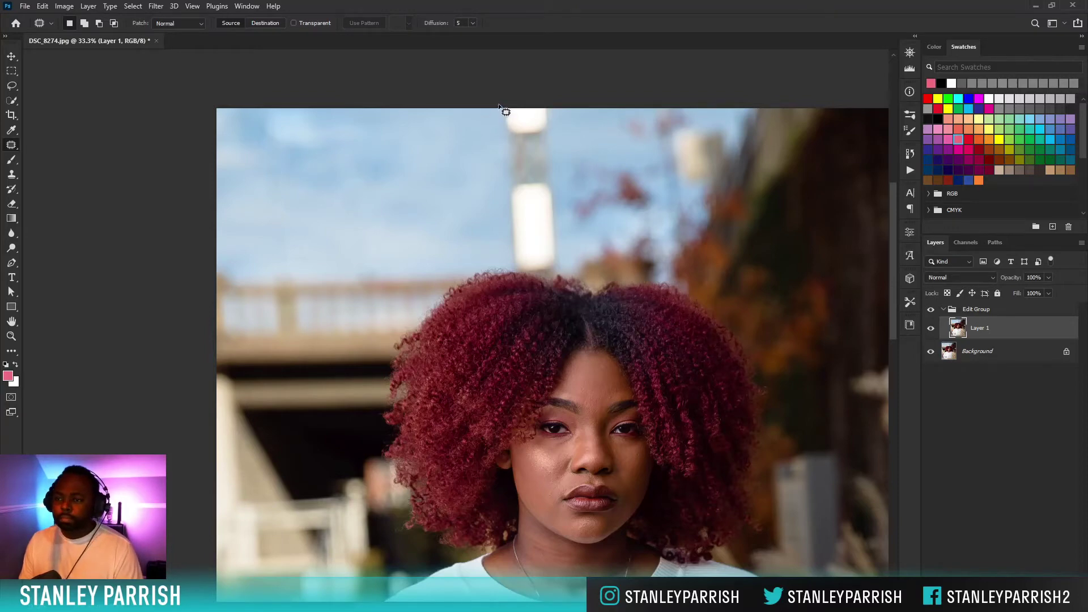
Outline the bright white pole above the subject's hair with the Patch tool, replace it with a content-aware fill, and deselect.
drag(499, 106, 500, 163)
drag(506, 218, 517, 265)
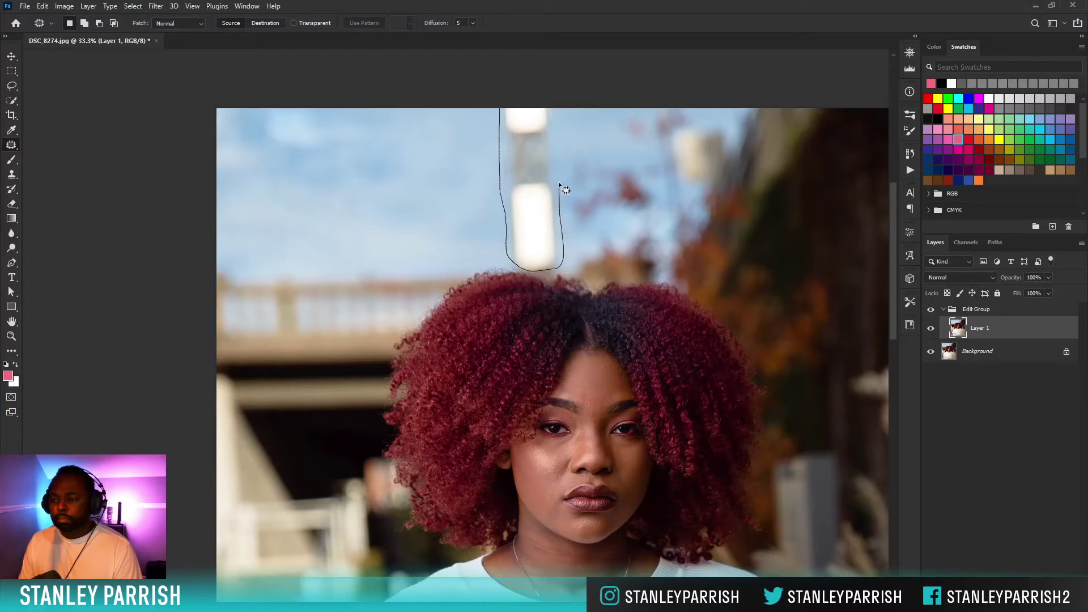
mouse_move(560, 185)
mouse_down()
mouse_move(558, 113)
mouse_move(536, 108)
mouse_up()
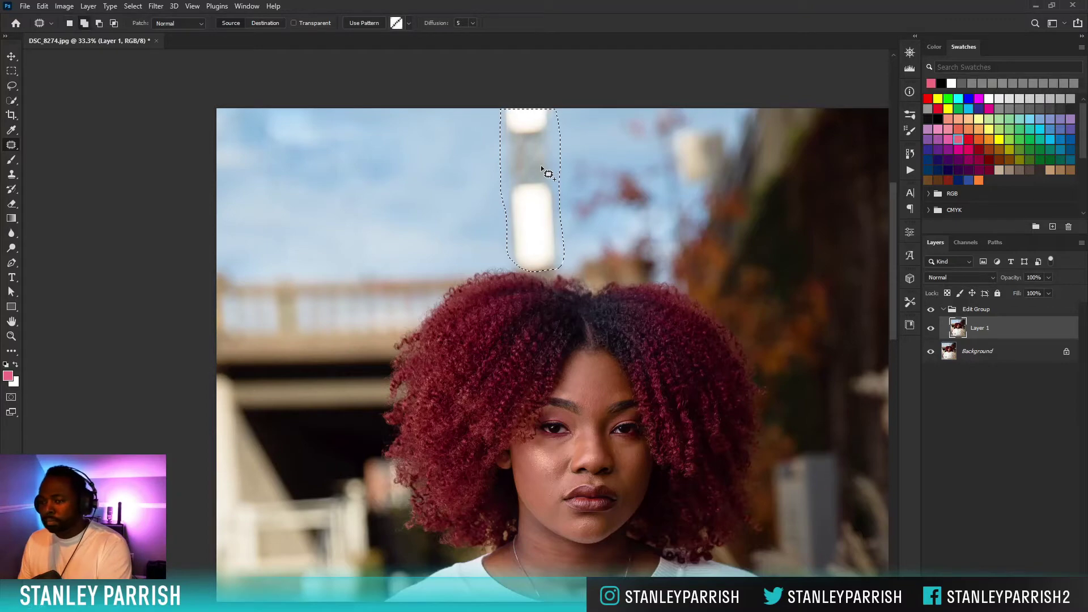
key(shift+BackSpace)
click(617, 173)
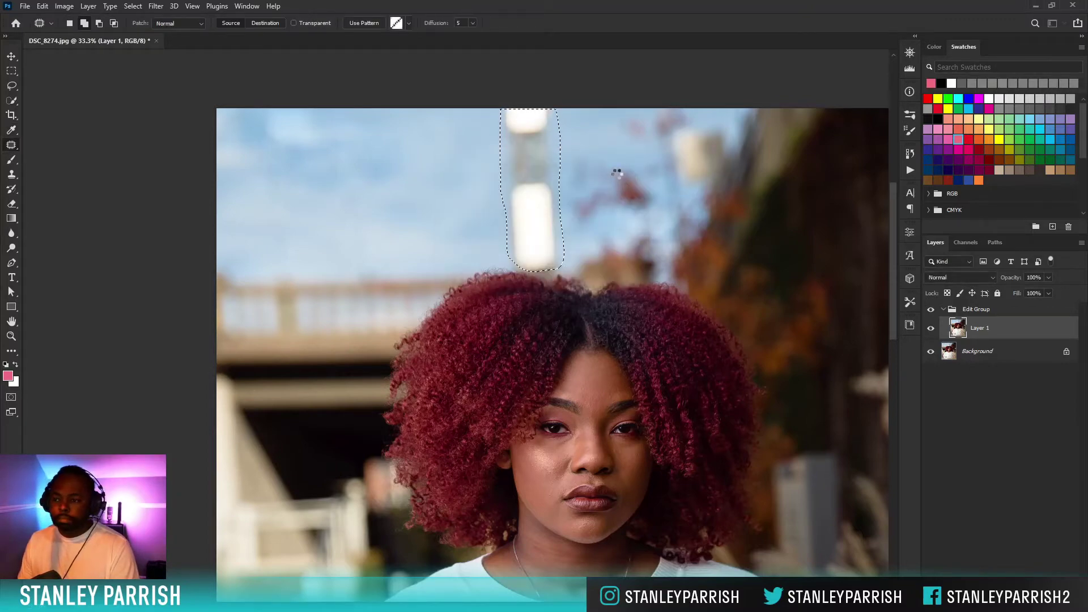
key(ctrl+d)
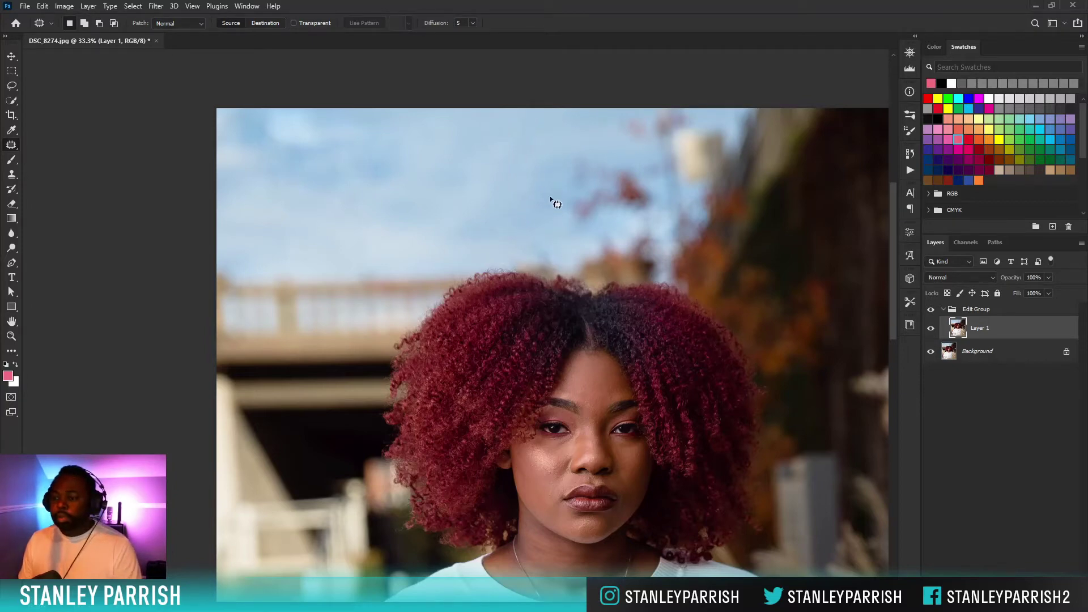
Toggle the Edit Group's visibility to compare the retouched sky with the original photo.
click(931, 310)
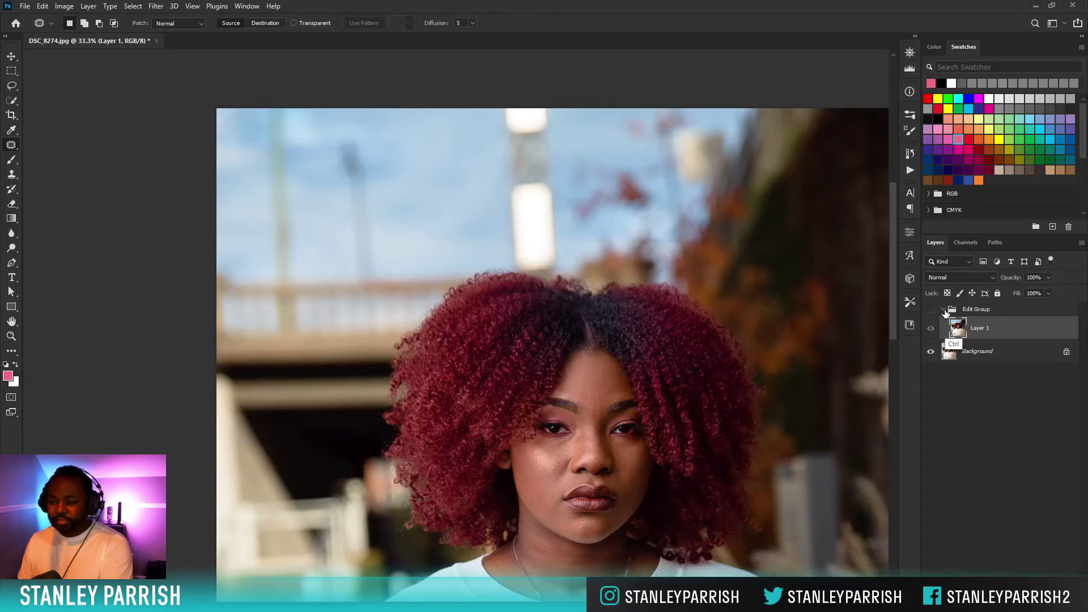
key(ctrl+minus)
drag(749, 336, 692, 275)
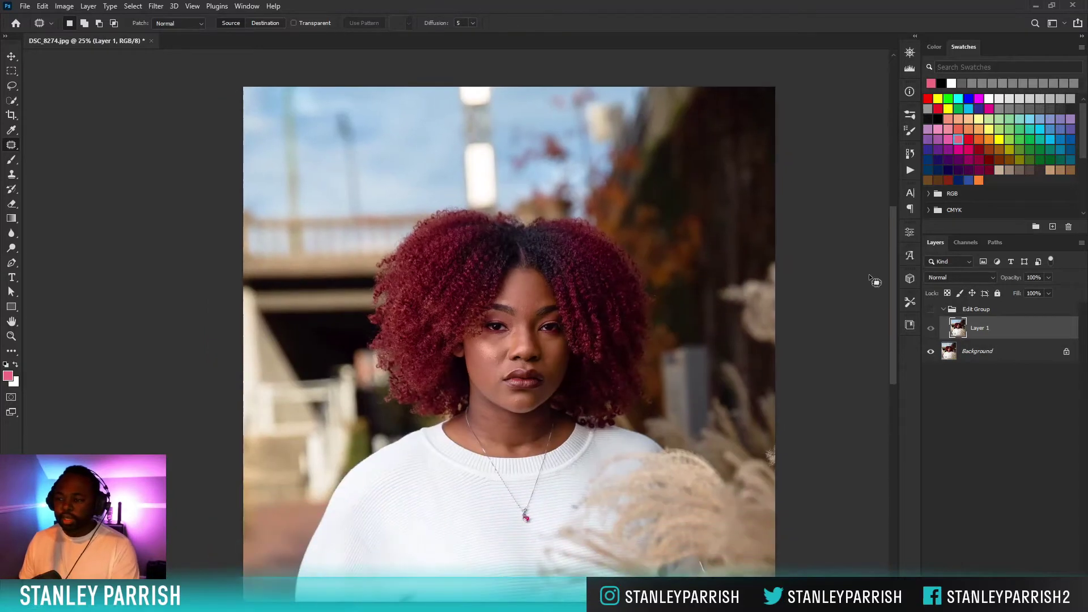
click(931, 311)
click(930, 309)
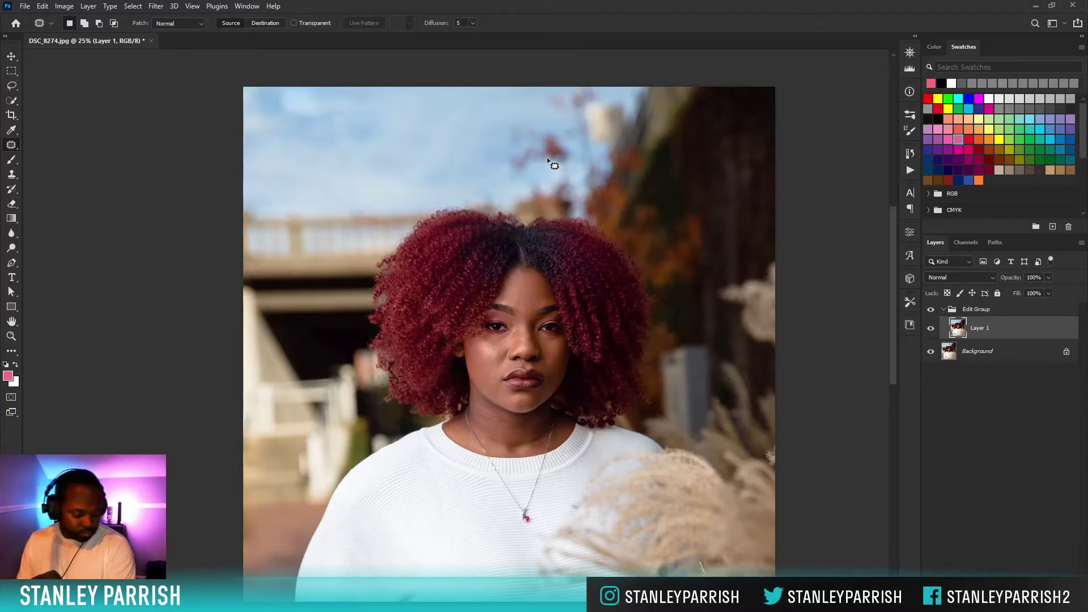
Lasso the blurred red leaves in the sky above the hair, replace them with a content-aware fill, and deselect.
key(l)
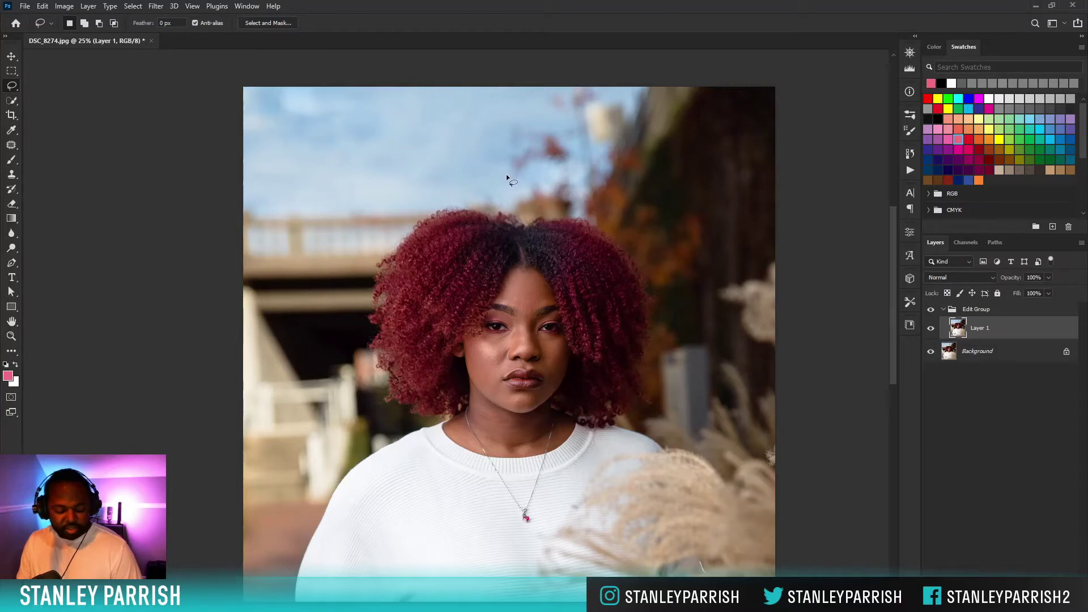
drag(519, 121, 505, 174)
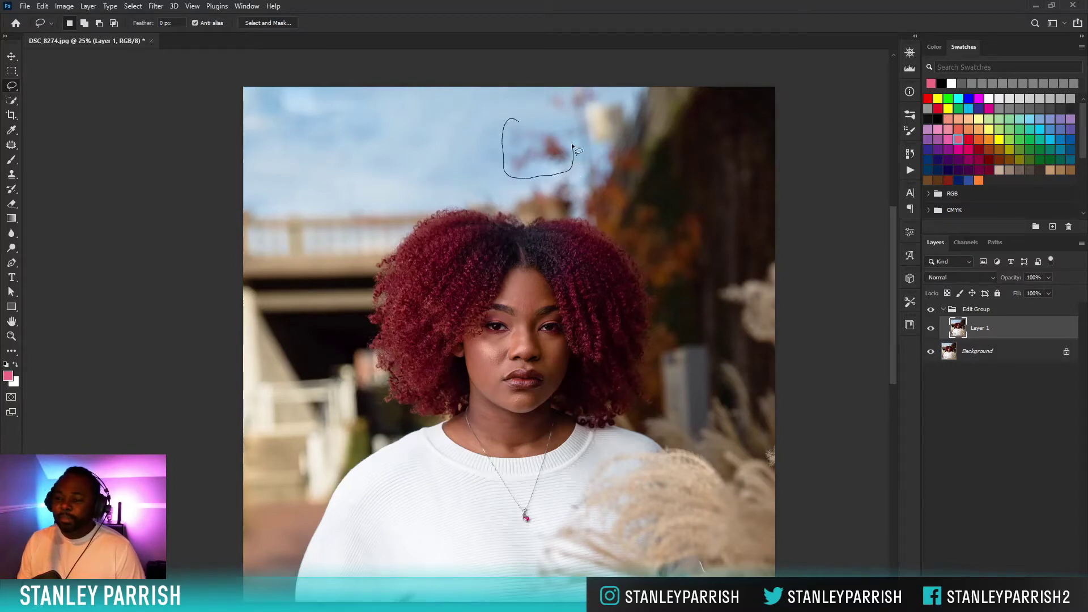
drag(522, 119, 522, 120)
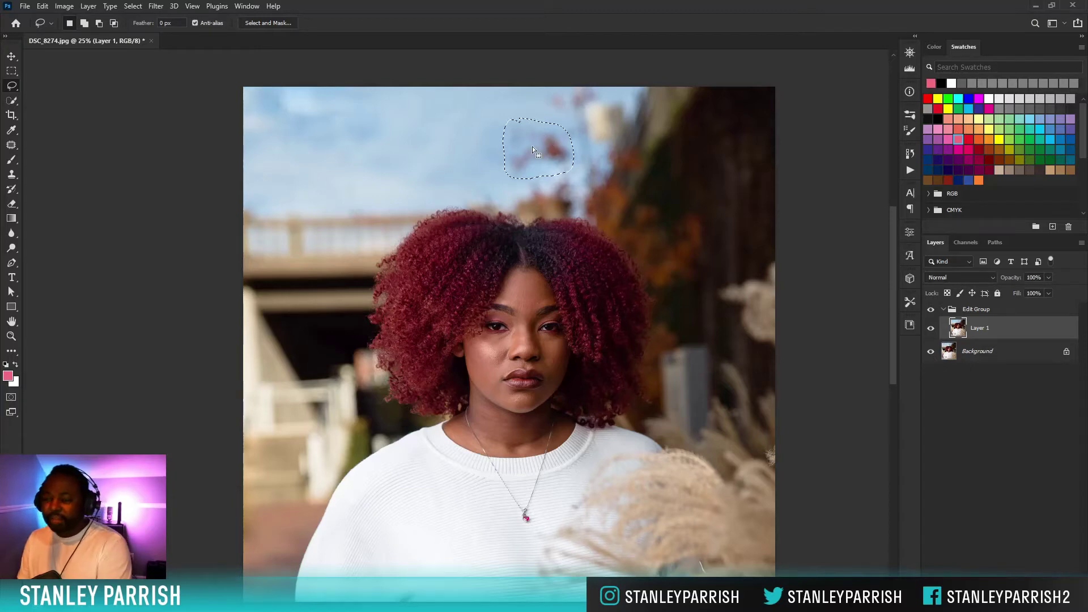
key(shift)
key(shift+BackSpace)
click(618, 174)
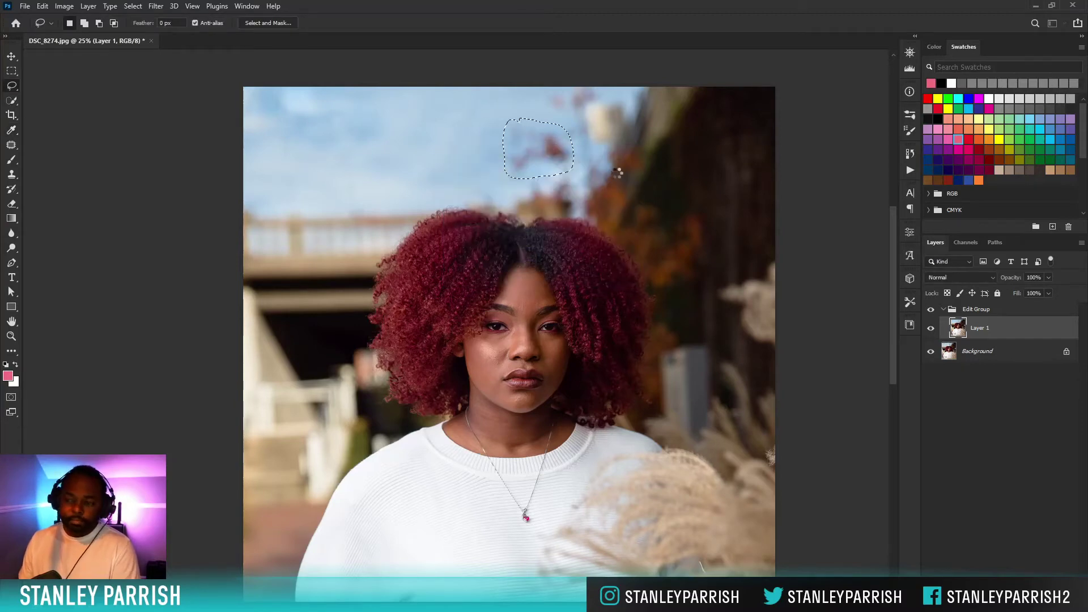
key(ctrl+d)
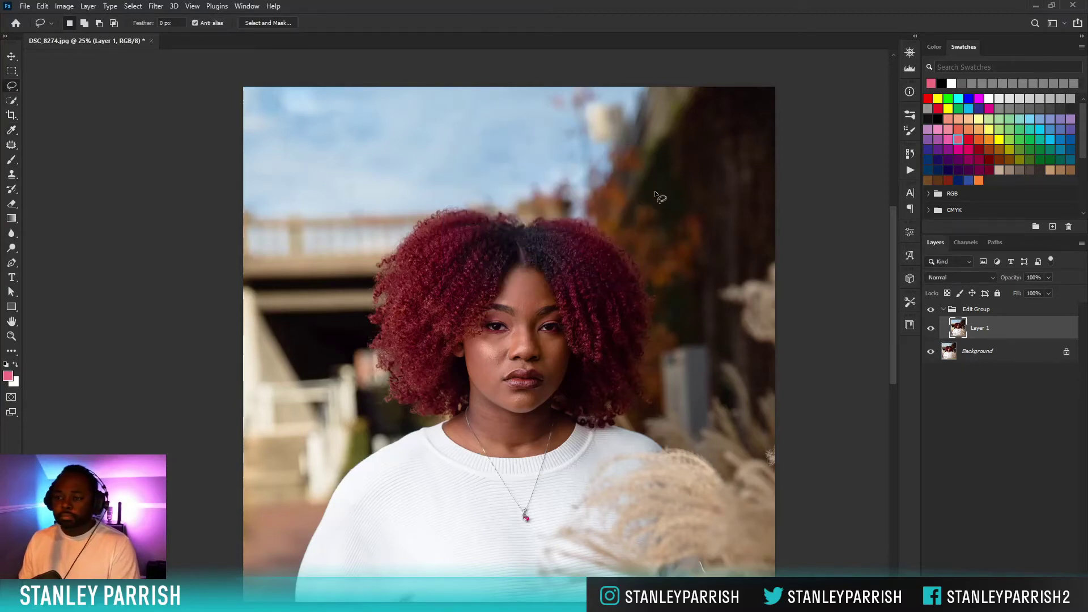
key(ctrl+minus)
key(ctrl+minus)
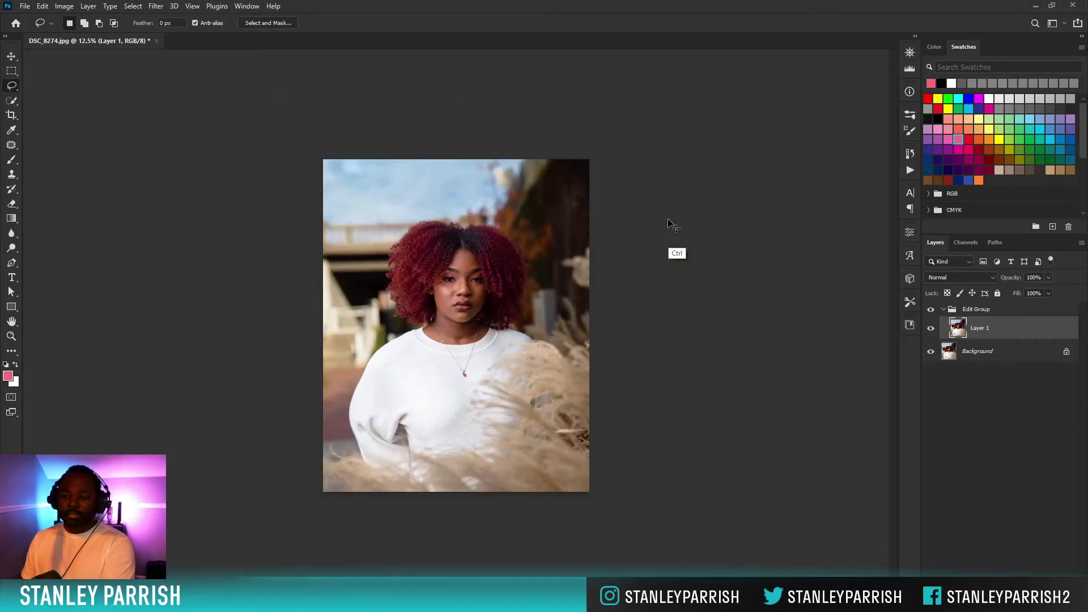
key(ctrl+plus)
key(ctrl+plus)
key(ctrl+plus)
key(ctrl+plus)
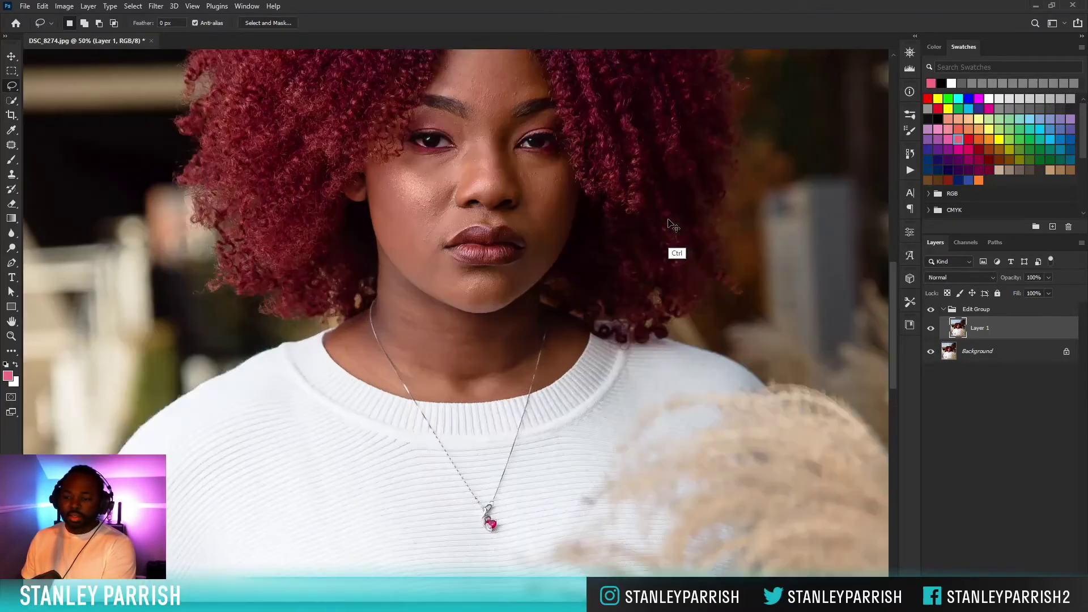
key(ctrl+minus)
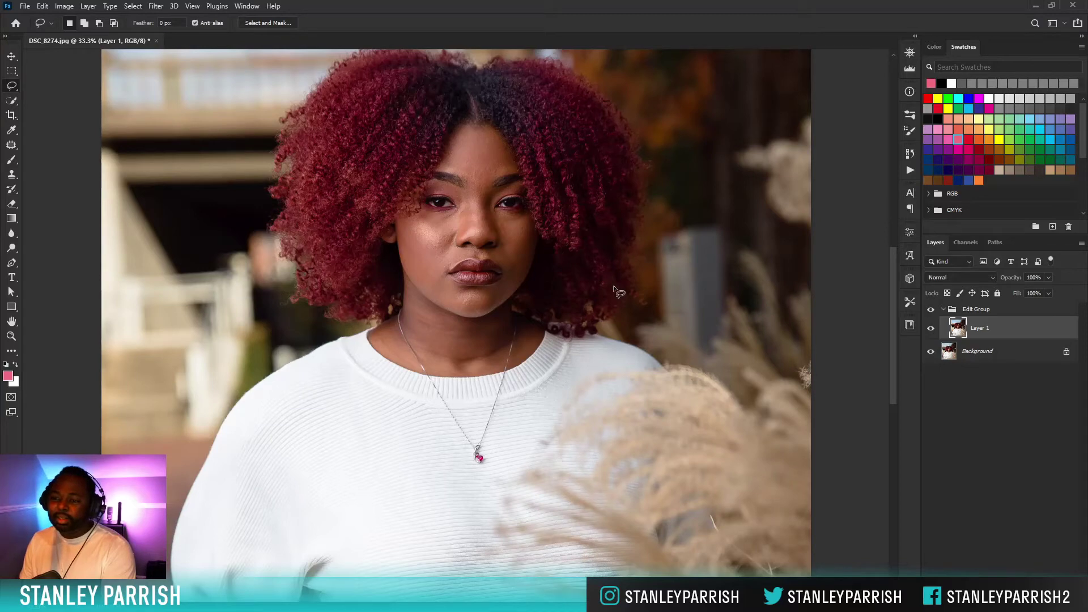
key(ctrl)
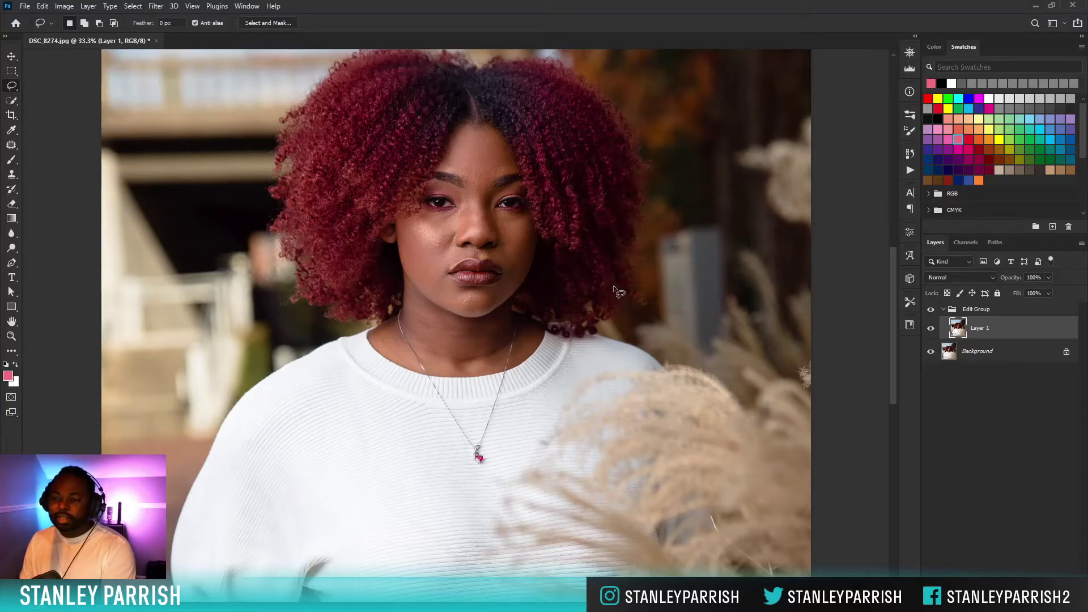
key(ctrl)
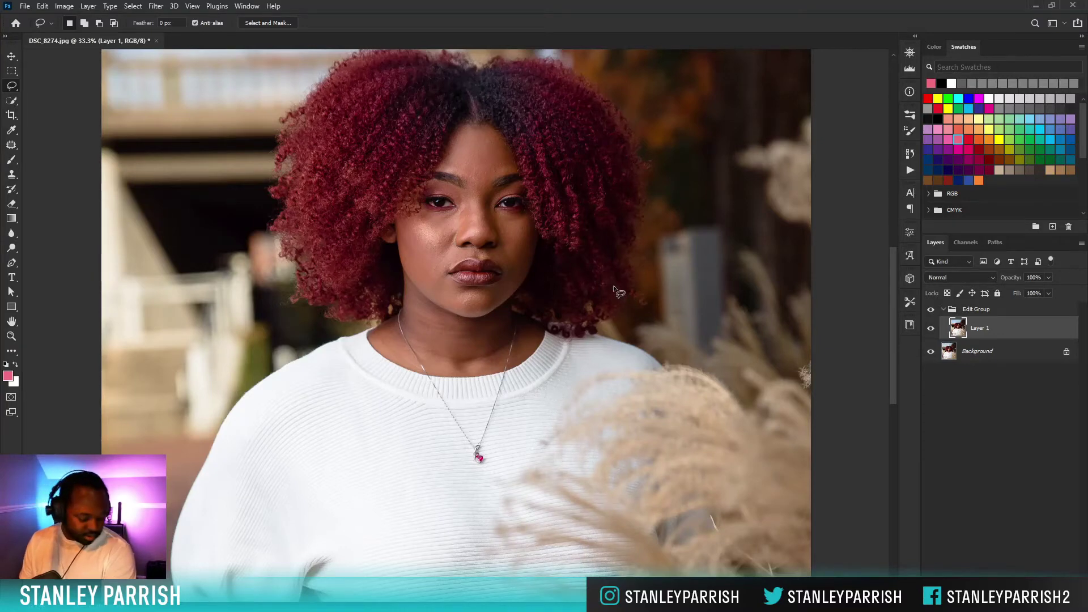
key(ctrl)
key(ctrl)
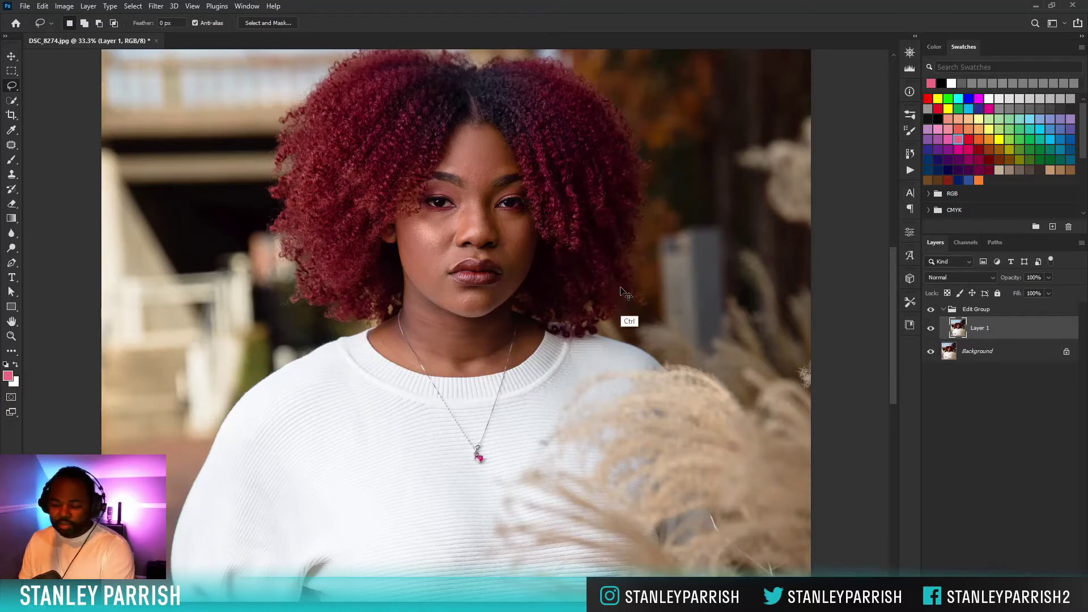
Patch the mark on the neck beside the necklace chain with nearby clean skin using the Patch tool, then deselect.
key(ctrl+plus)
key(ctrl+plus)
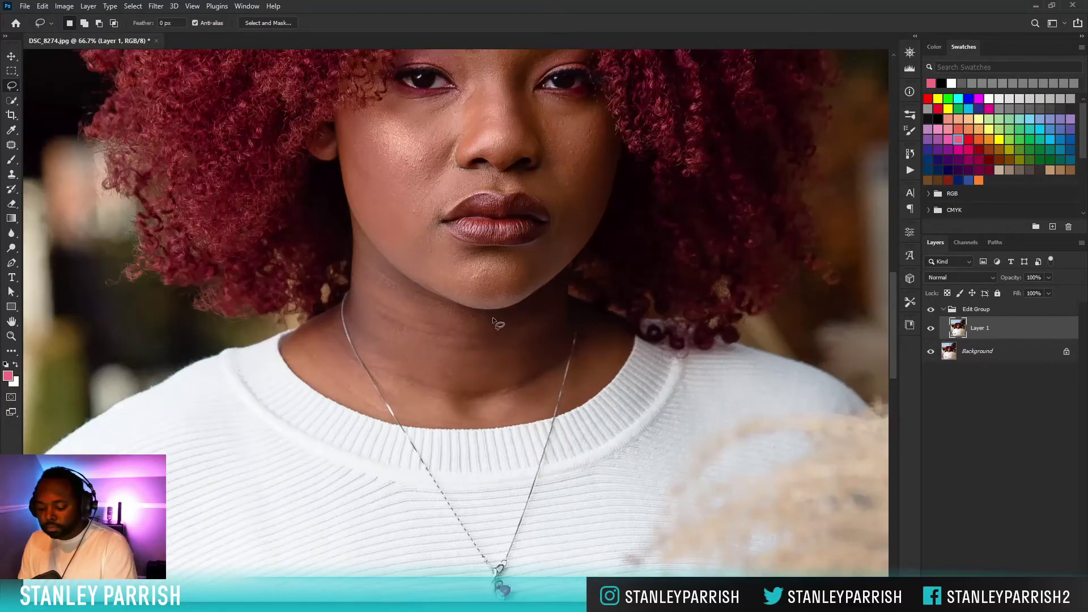
key(shift+j)
key(shift+j)
key(shift+j)
key(shift+j)
key(shift+j)
key(shift+j)
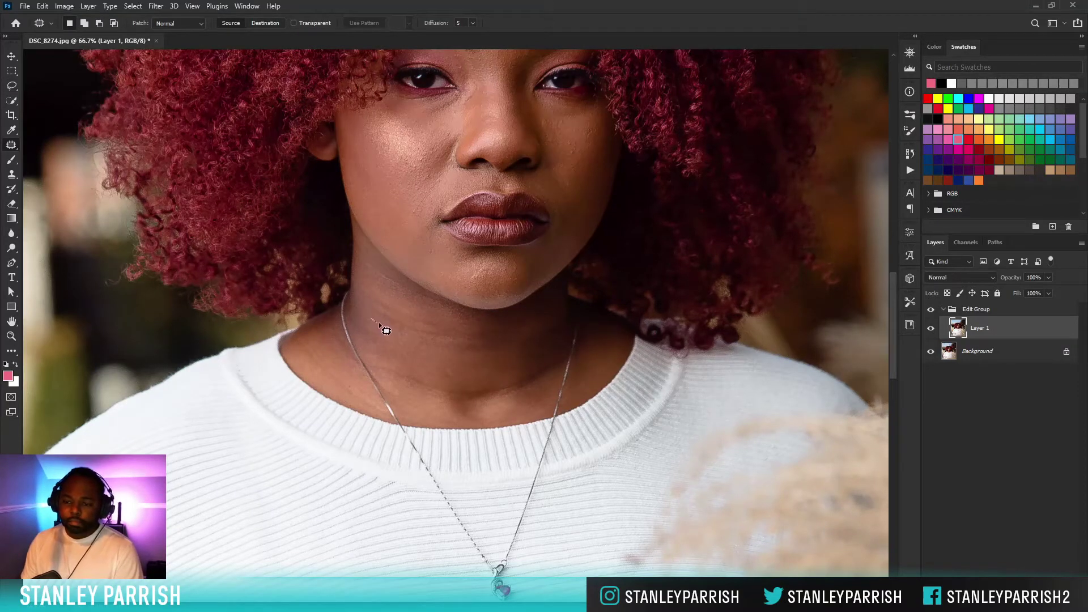
mouse_move(378, 323)
mouse_down()
mouse_move(398, 326)
mouse_move(364, 307)
mouse_up()
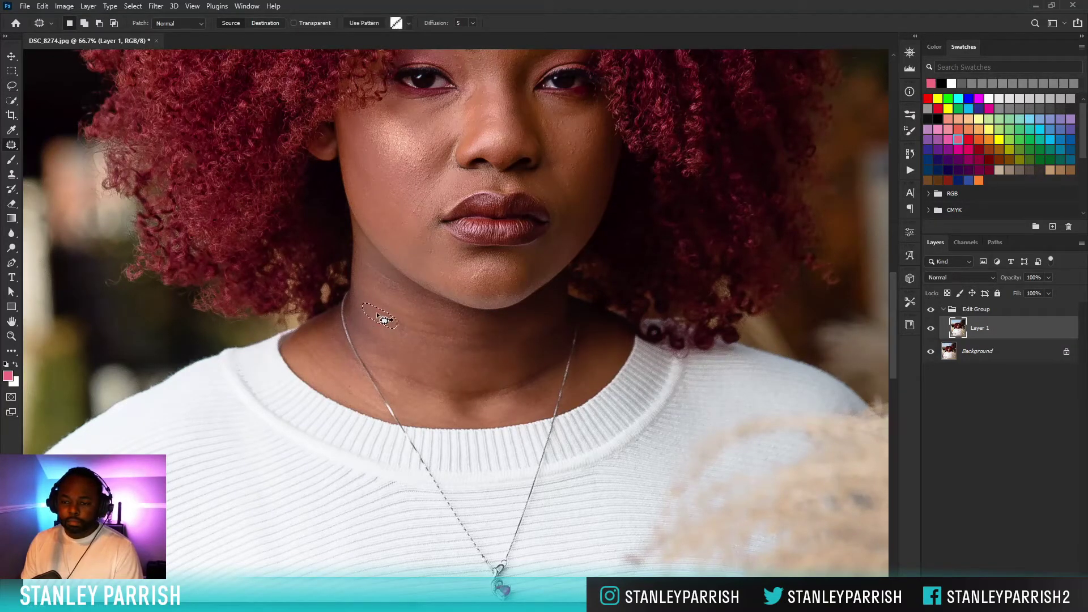
key(ctrl+d)
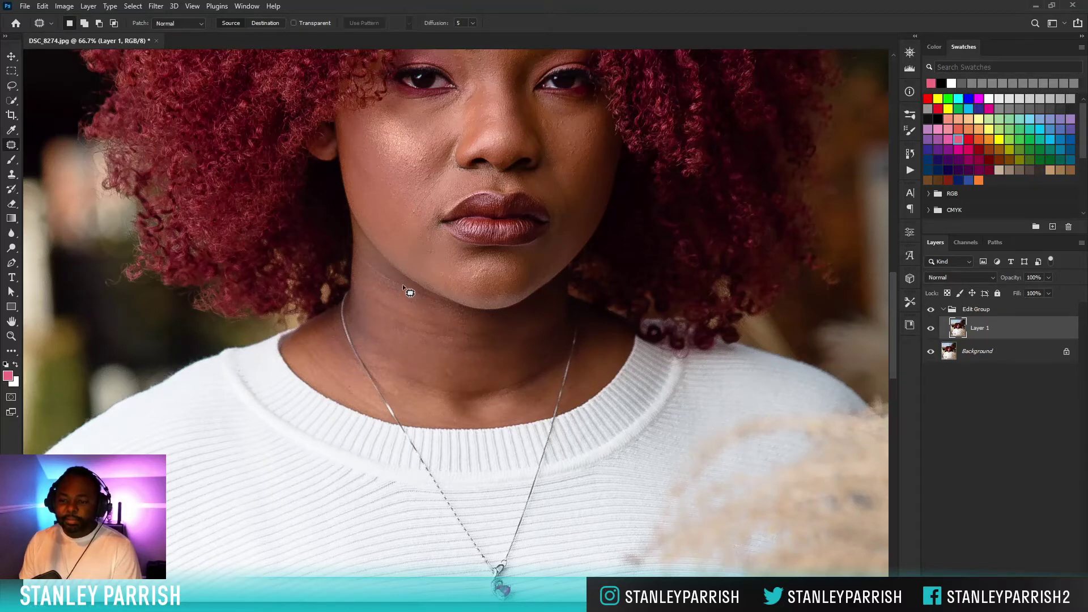
Patch the small marks on the neck just below the jawline with adjacent skin, deselecting when done.
drag(393, 278, 409, 295)
key(ctrl+d)
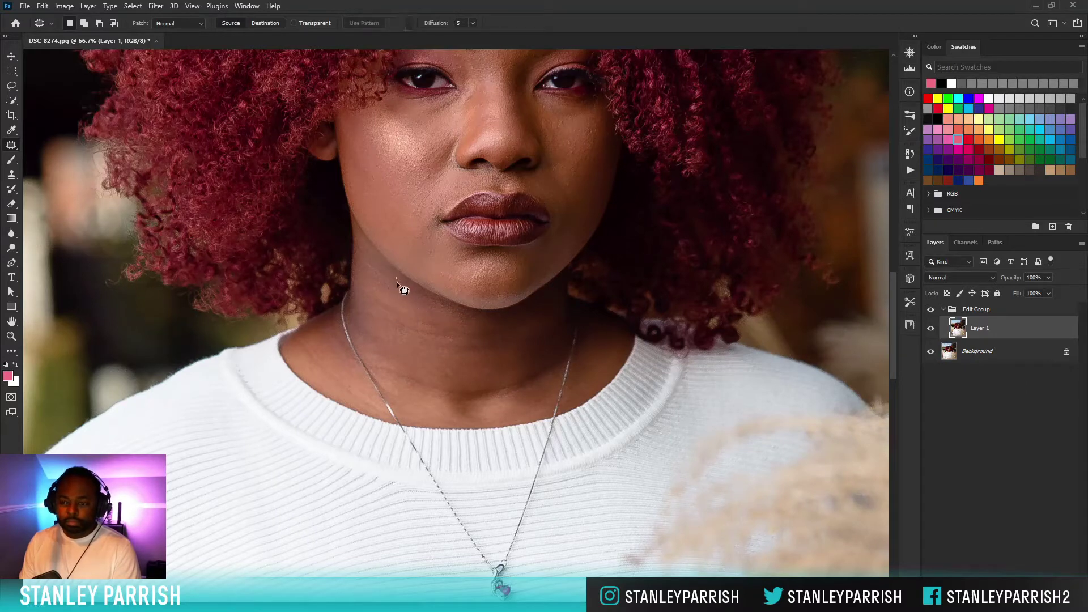
drag(393, 277, 383, 273)
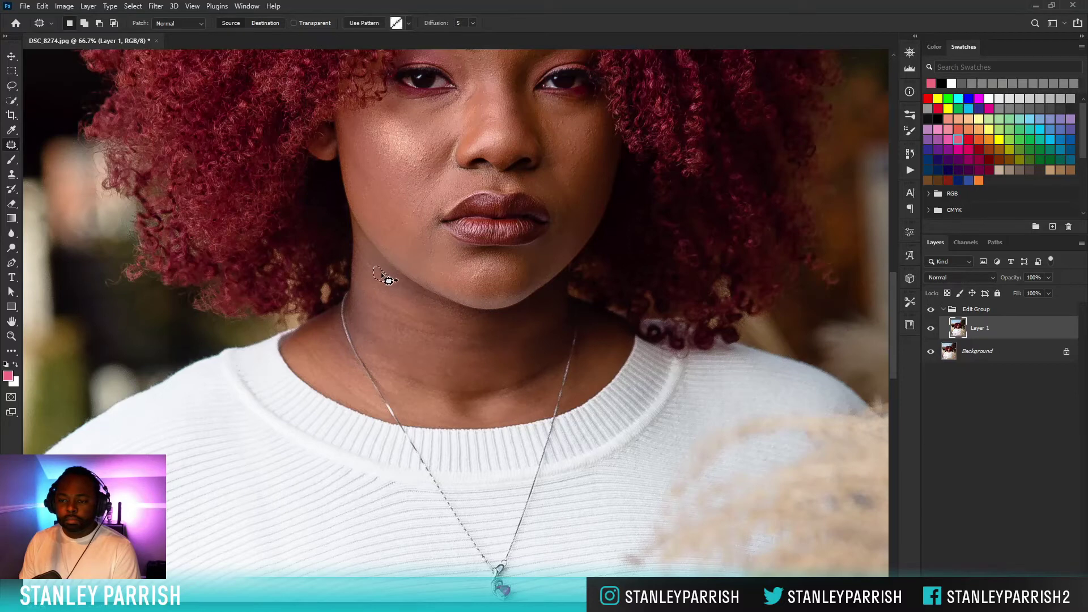
drag(381, 268, 388, 274)
key(ctrl+d)
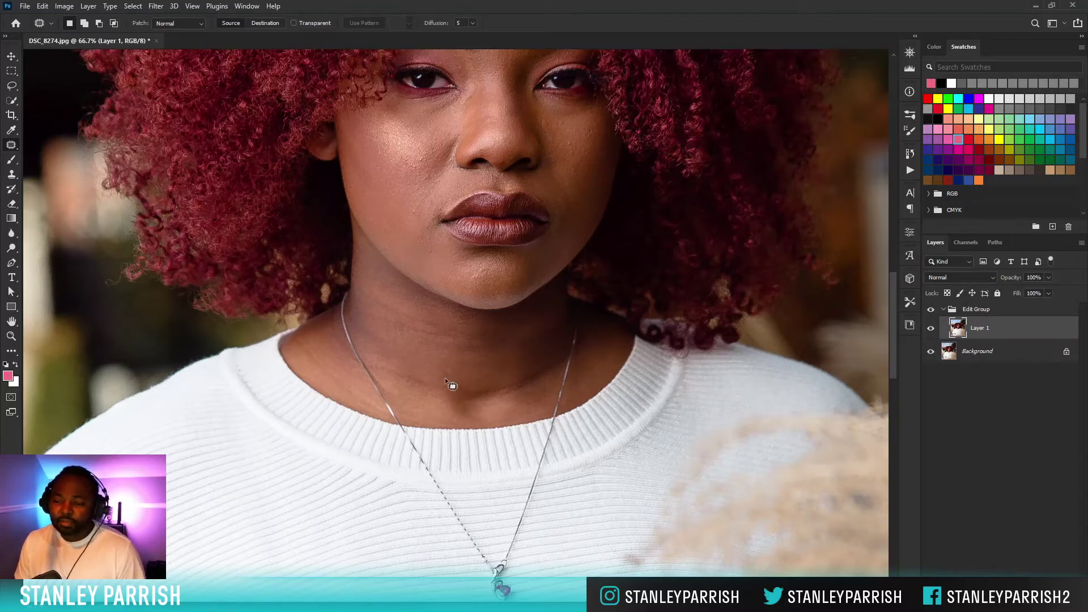
Patch the crease marks across the lower neck above the sweater collar with smoother skin, deselecting after each repair.
drag(451, 384, 457, 373)
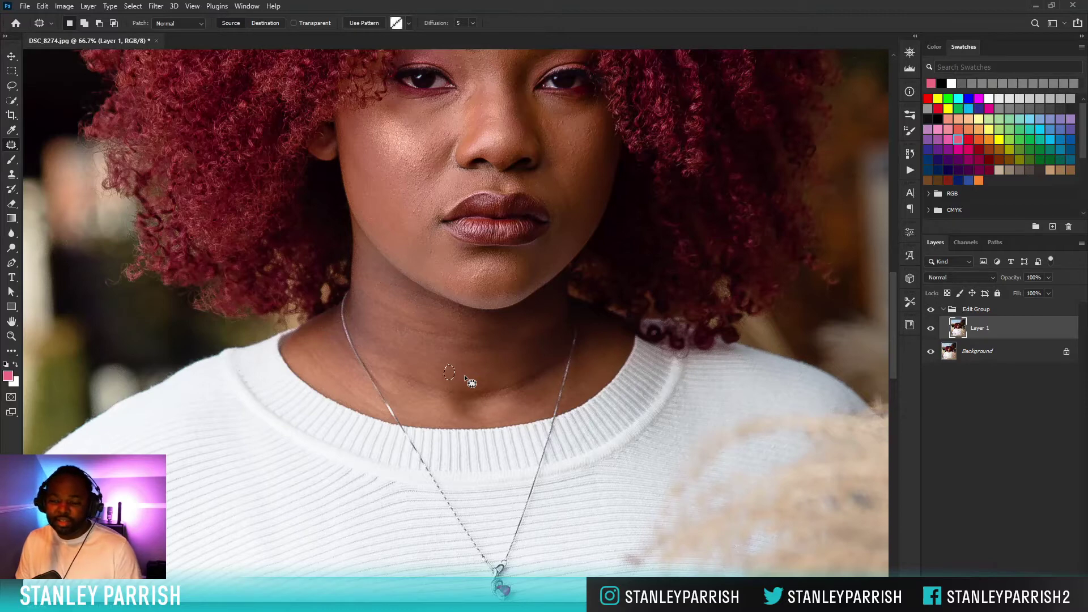
key(ctrl+d)
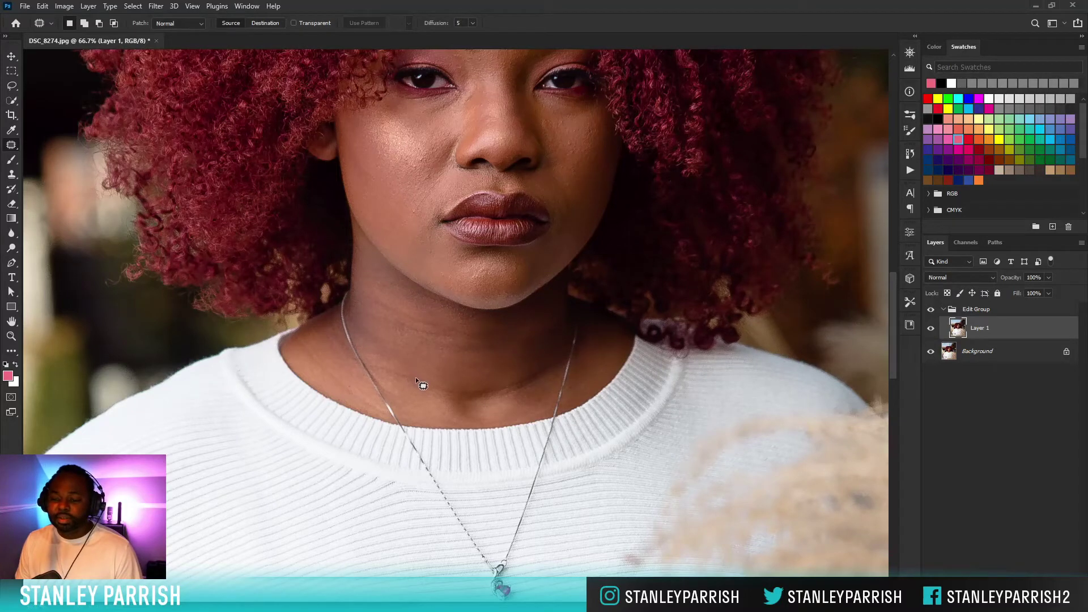
mouse_move(414, 391)
mouse_down()
mouse_move(399, 388)
mouse_move(413, 375)
mouse_up()
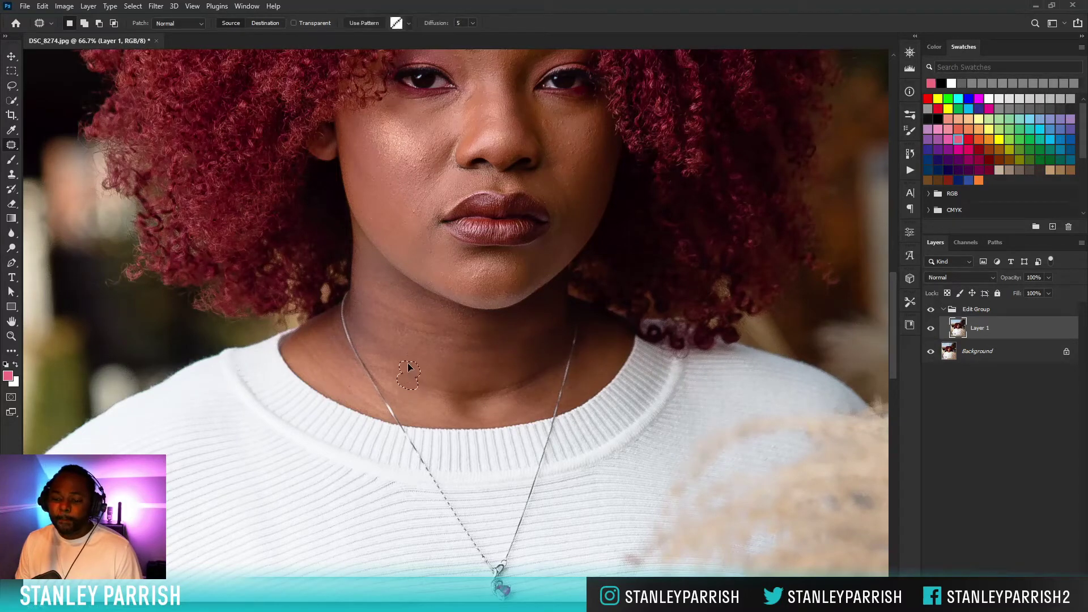
click(396, 373)
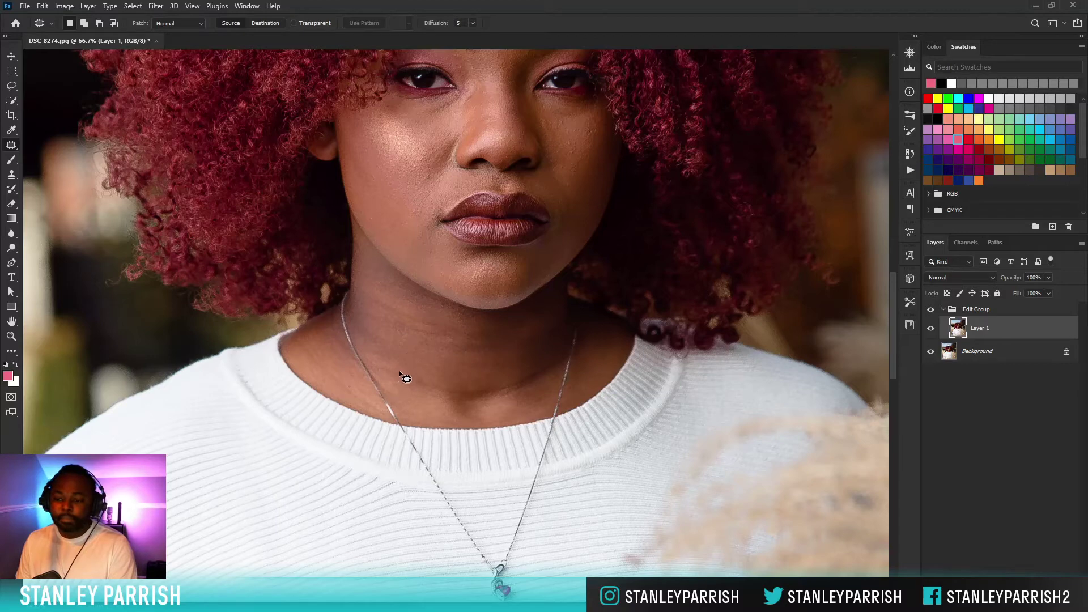
mouse_move(383, 367)
mouse_down()
mouse_move(401, 373)
mouse_move(376, 363)
mouse_up()
key(ctrl+d)
mouse_move(379, 369)
mouse_down()
mouse_move(398, 370)
mouse_move(393, 392)
mouse_up()
key(ctrl+d)
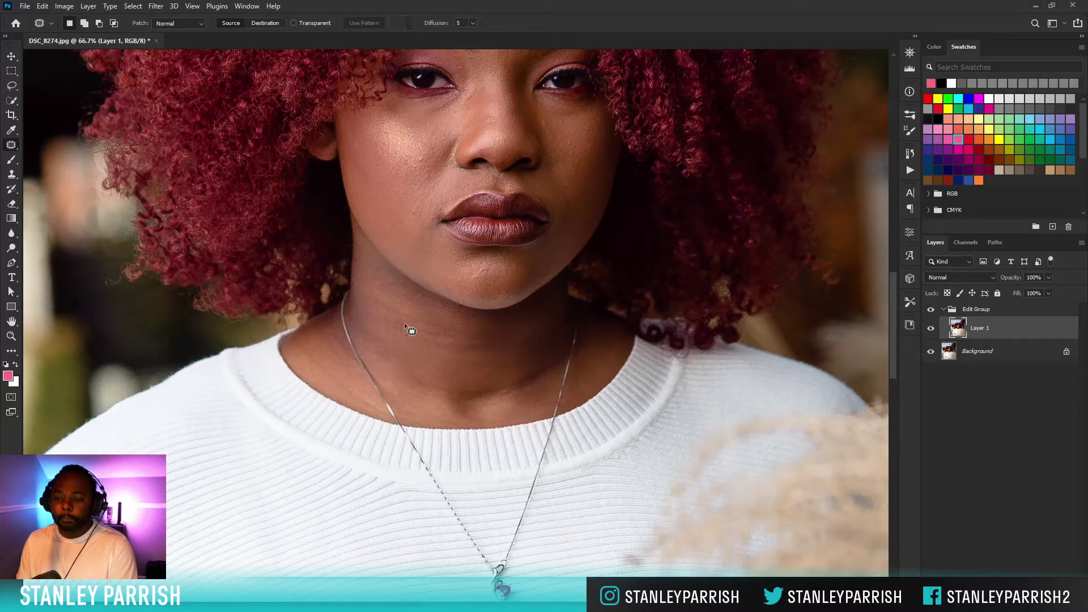
Patch the marks on the left side of the neck below the jawline with nearby clean skin, deselecting after each repair.
drag(394, 334, 412, 336)
key(ctrl+d)
drag(412, 333, 406, 364)
key(ctrl+d)
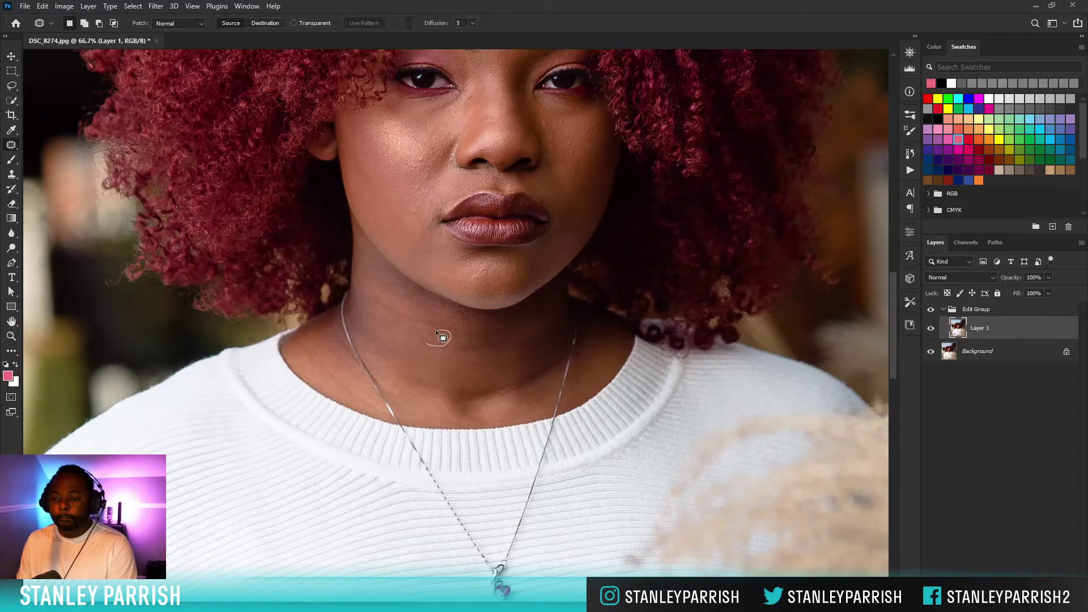
drag(436, 331, 415, 362)
key(ctrl+d)
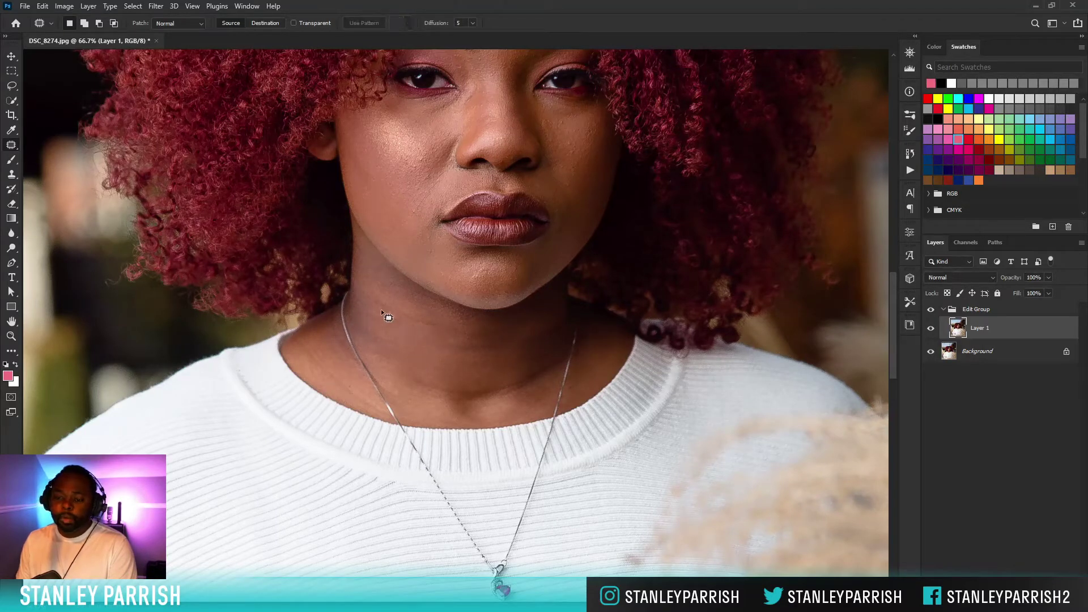
drag(366, 294, 389, 307)
key(ctrl+d)
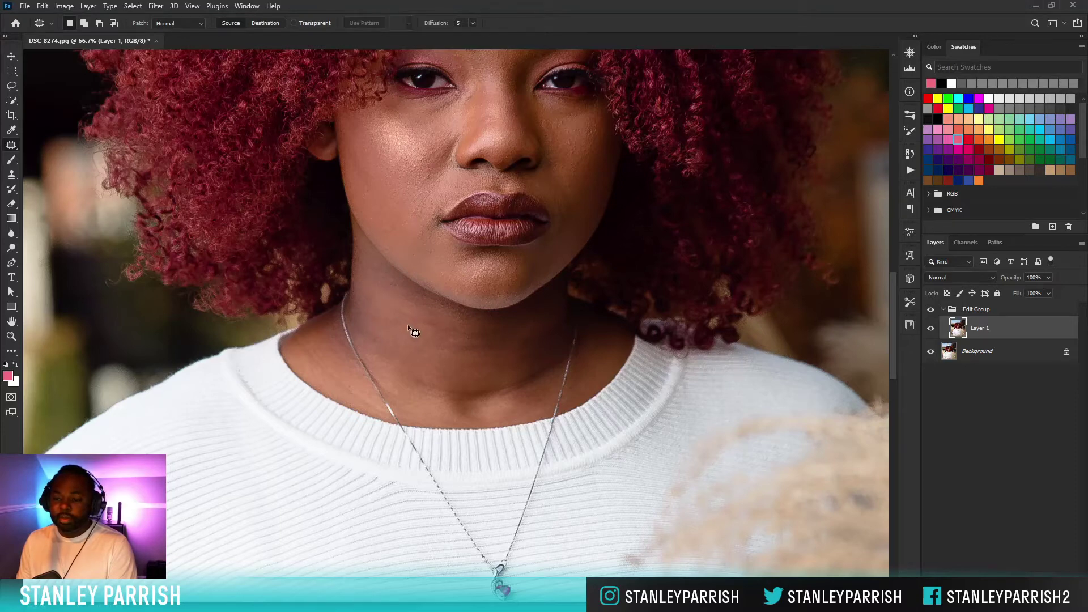
Patch the uneven skin on the upper neck beneath the chin with smoother skin from lower down, then deselect.
mouse_move(406, 313)
mouse_down()
mouse_move(443, 343)
mouse_move(443, 372)
mouse_up()
key(ctrl+d)
key(ctrl+d)
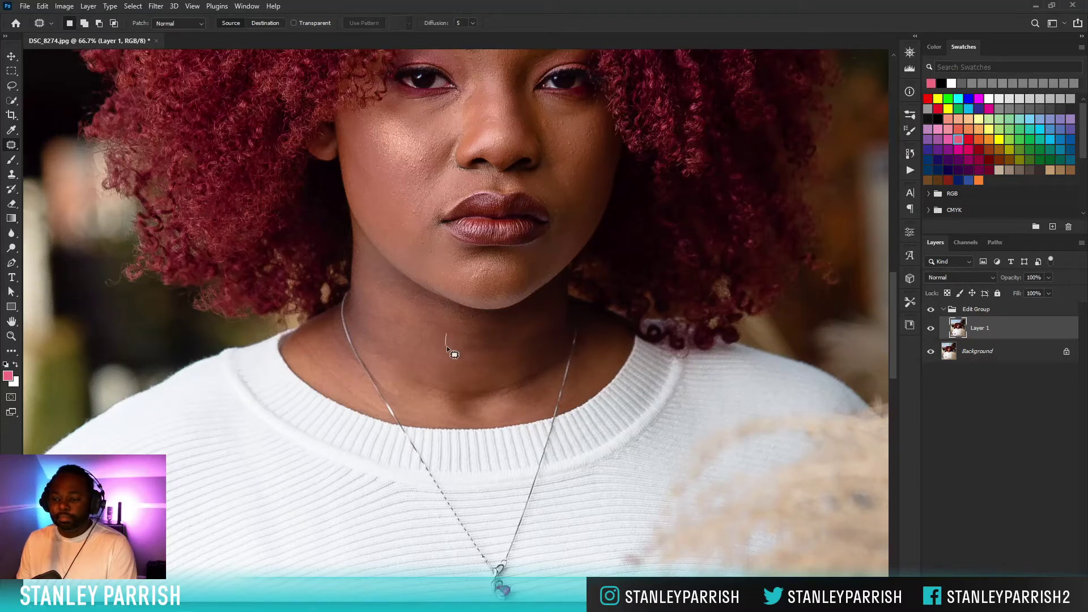
drag(455, 329, 445, 366)
key(ctrl+d)
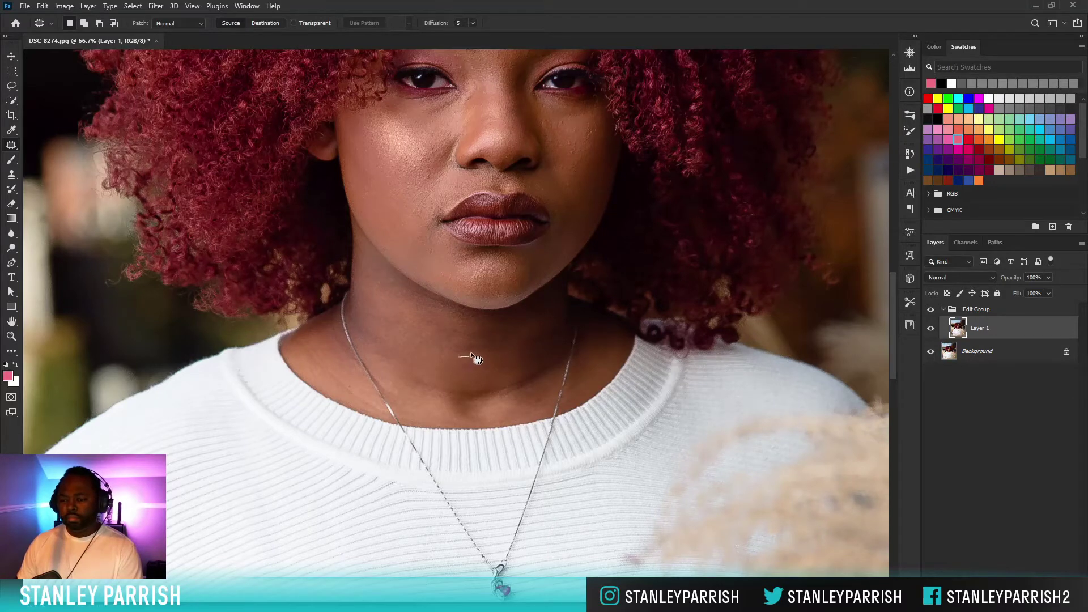
drag(453, 343, 455, 355)
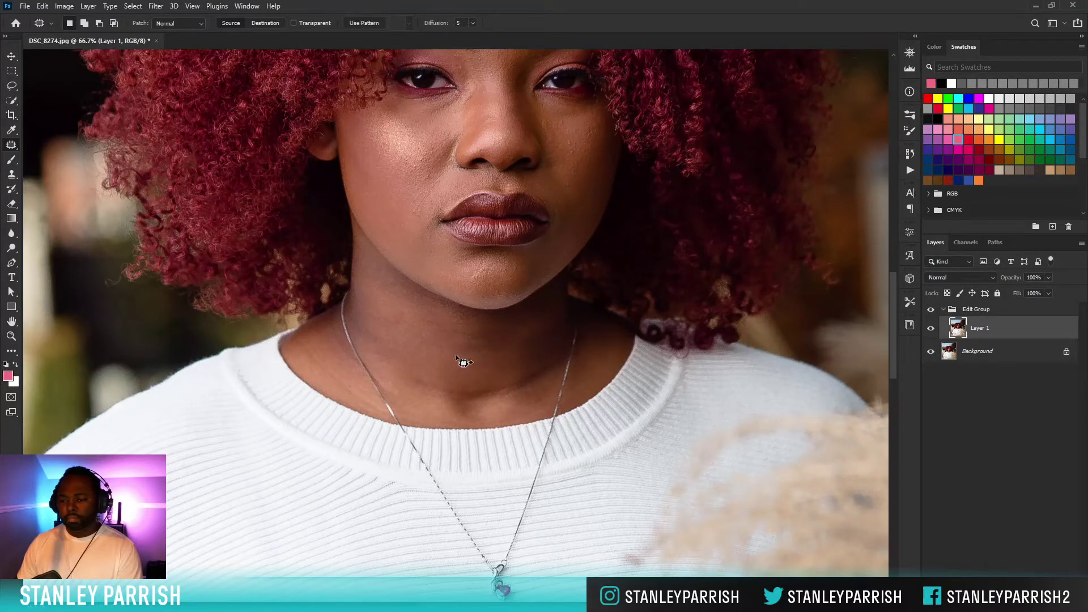
click(429, 337)
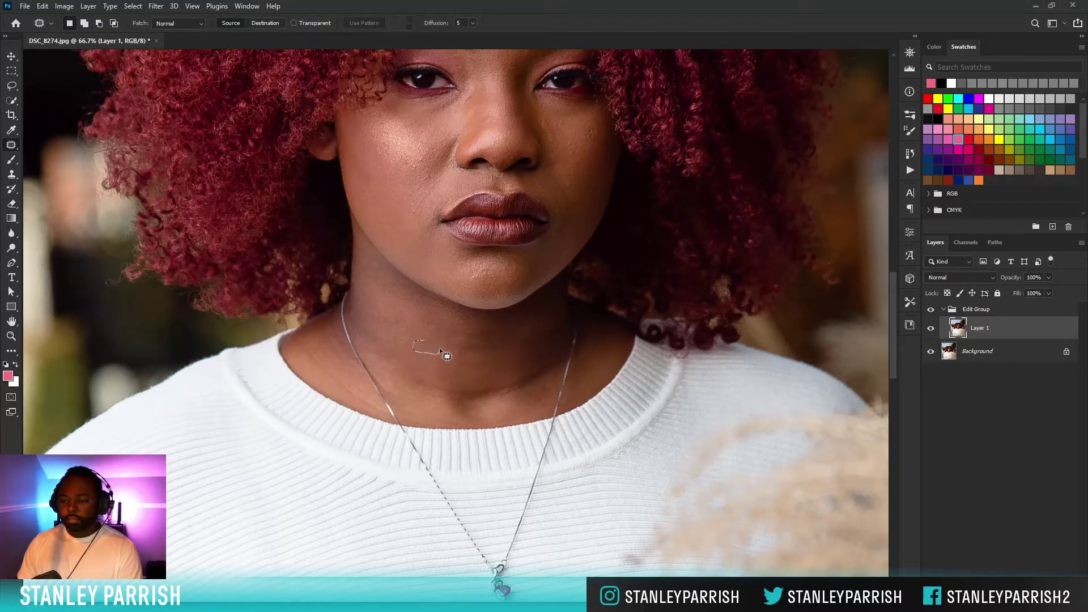
Patch the remaining spots across the middle of the throat with adjacent clean skin, deselecting after each repair.
drag(440, 348, 420, 332)
key(ctrl+d)
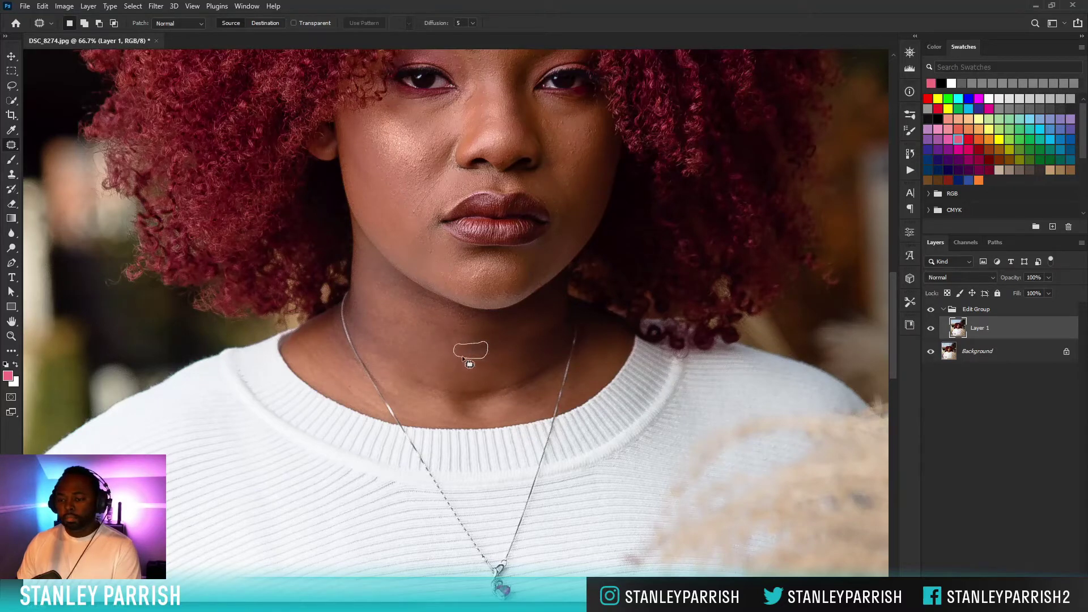
drag(463, 357, 465, 358)
drag(471, 352, 477, 360)
key(ctrl+d)
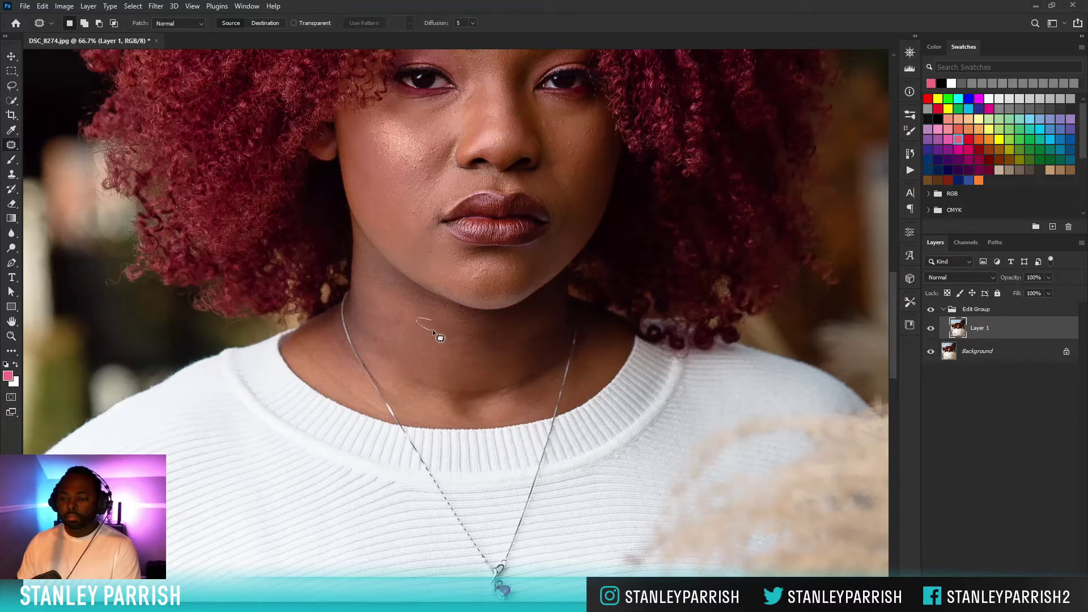
drag(434, 331, 456, 363)
key(ctrl+d)
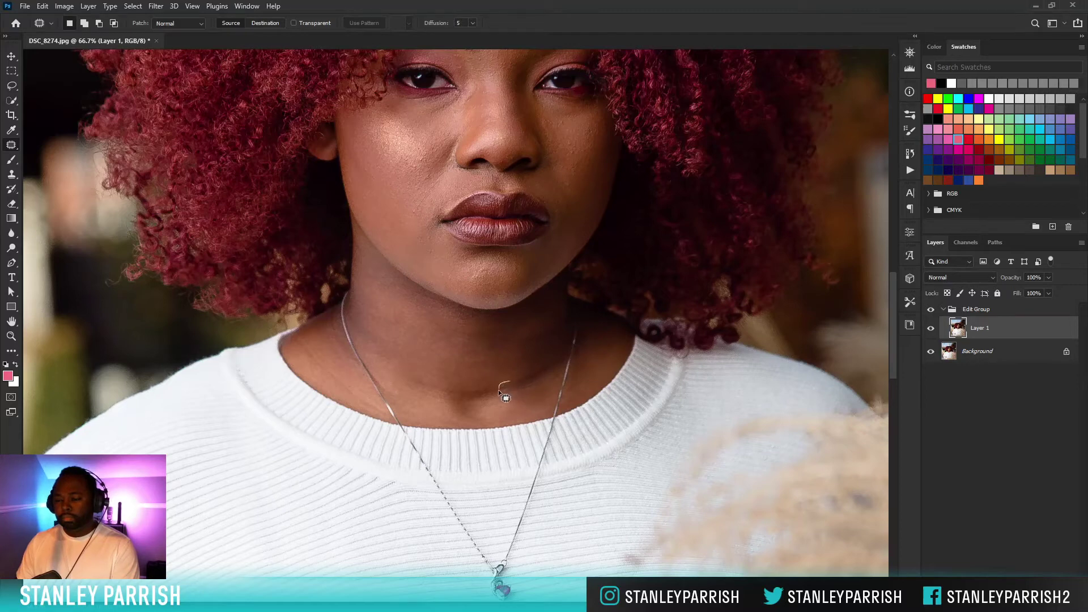
Patch the crease on the lower right of the neck, inside the necklace chain, with smoother skin and deselect.
mouse_move(522, 385)
mouse_down()
mouse_move(510, 374)
mouse_move(520, 408)
mouse_move(534, 372)
mouse_move(526, 374)
mouse_up()
key(ctrl+d)
mouse_move(531, 381)
mouse_down()
mouse_move(521, 366)
mouse_move(509, 390)
mouse_move(491, 383)
mouse_move(477, 397)
mouse_move(499, 400)
mouse_up()
key(ctrl+d)
Patch the marks at the center base of the neck just above the sweater collar, deselecting after each repair.
mouse_move(498, 397)
mouse_down()
mouse_move(492, 382)
mouse_move(493, 410)
mouse_move(477, 375)
mouse_move(413, 386)
mouse_move(434, 394)
mouse_move(428, 371)
mouse_move(457, 395)
mouse_move(452, 387)
mouse_up()
key(ctrl+d)
key(ctrl+d)
key(ctrl+d)
mouse_move(454, 390)
mouse_down()
mouse_move(447, 371)
mouse_move(457, 397)
mouse_up()
key(ctrl+d)
drag(455, 401, 452, 385)
key(ctrl+d)
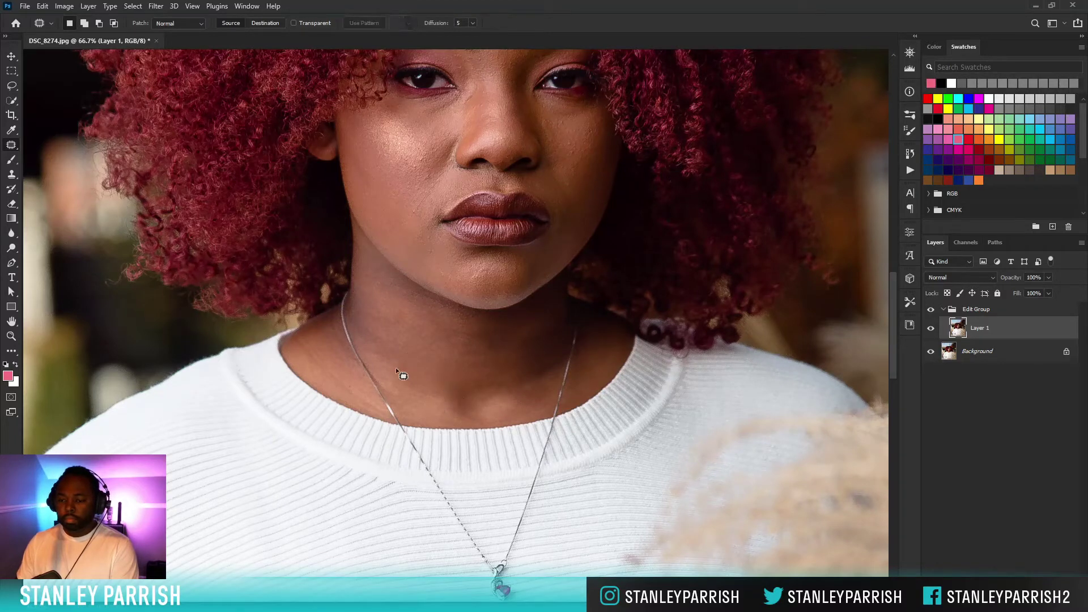
Patch the small marks on the neck beside the left and right strands of the necklace chain, then deselect.
drag(388, 356, 381, 350)
drag(379, 356, 392, 366)
key(ctrl+d)
drag(514, 385, 515, 366)
key(ctrl+d)
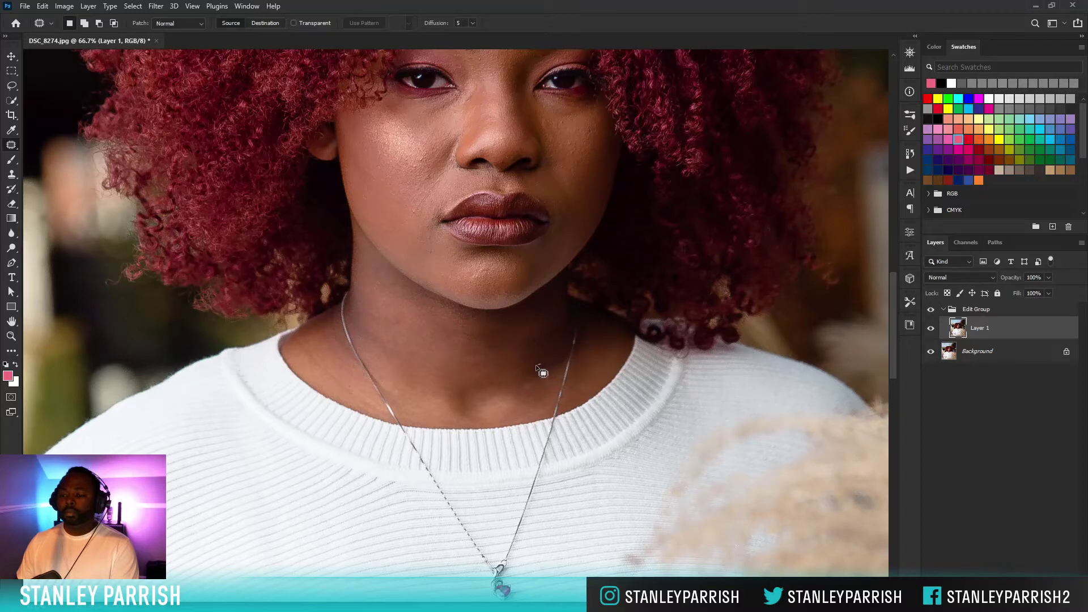
mouse_move(539, 364)
mouse_down()
mouse_move(533, 380)
mouse_move(540, 364)
mouse_up()
key(ctrl+d)
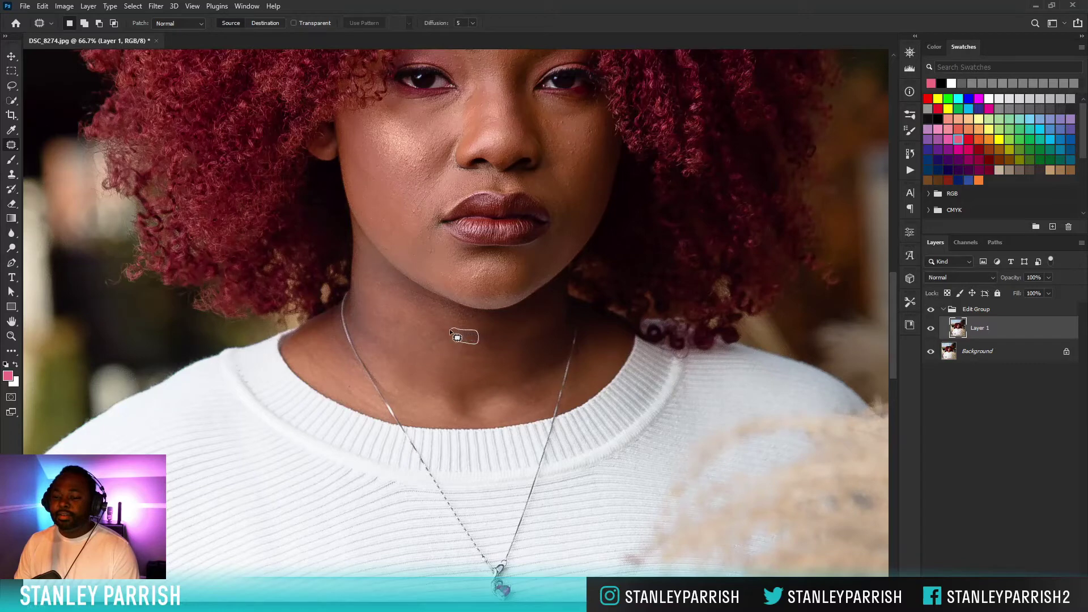
Patch the blemishes in the shadow under the chin and on the right side of the throat, deselecting after each repair.
mouse_move(450, 330)
mouse_down()
mouse_move(460, 336)
mouse_move(447, 333)
mouse_up()
key(ctrl+d)
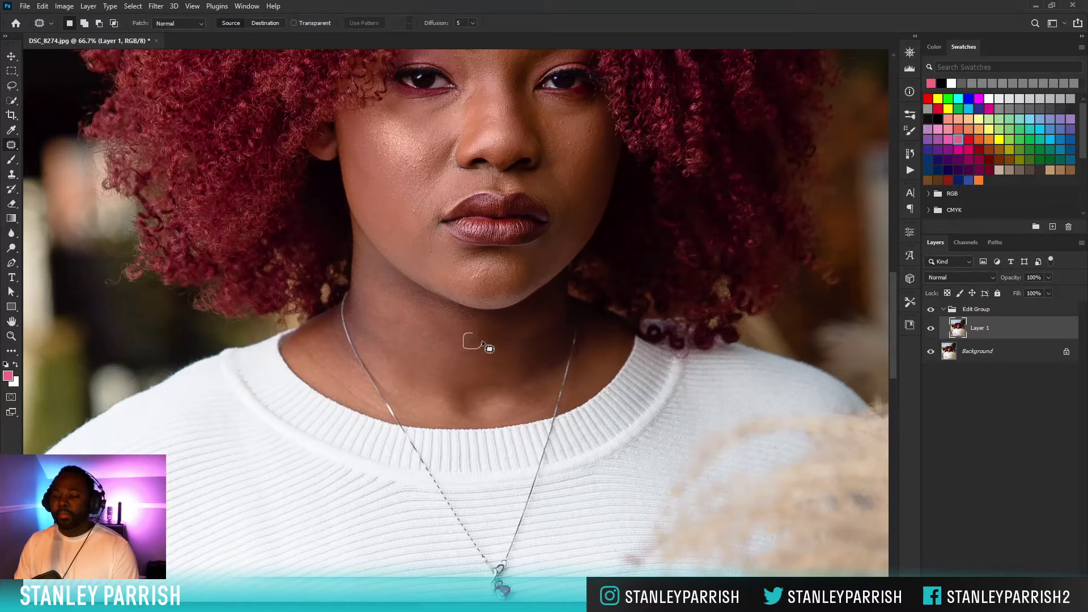
mouse_move(482, 342)
mouse_down()
mouse_move(473, 333)
mouse_move(488, 386)
mouse_up()
key(ctrl+d)
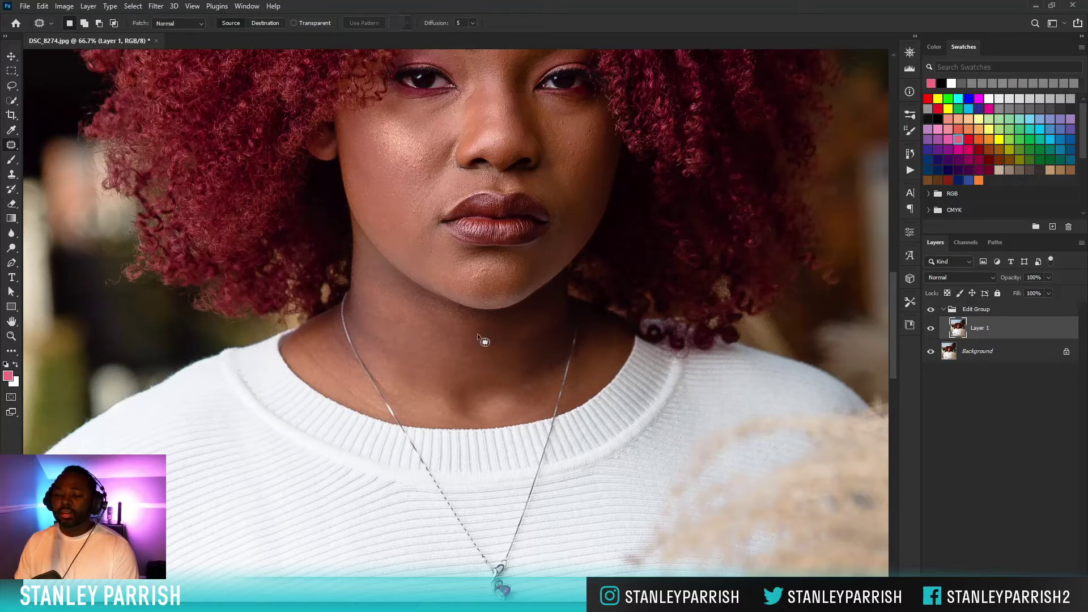
drag(489, 340, 486, 382)
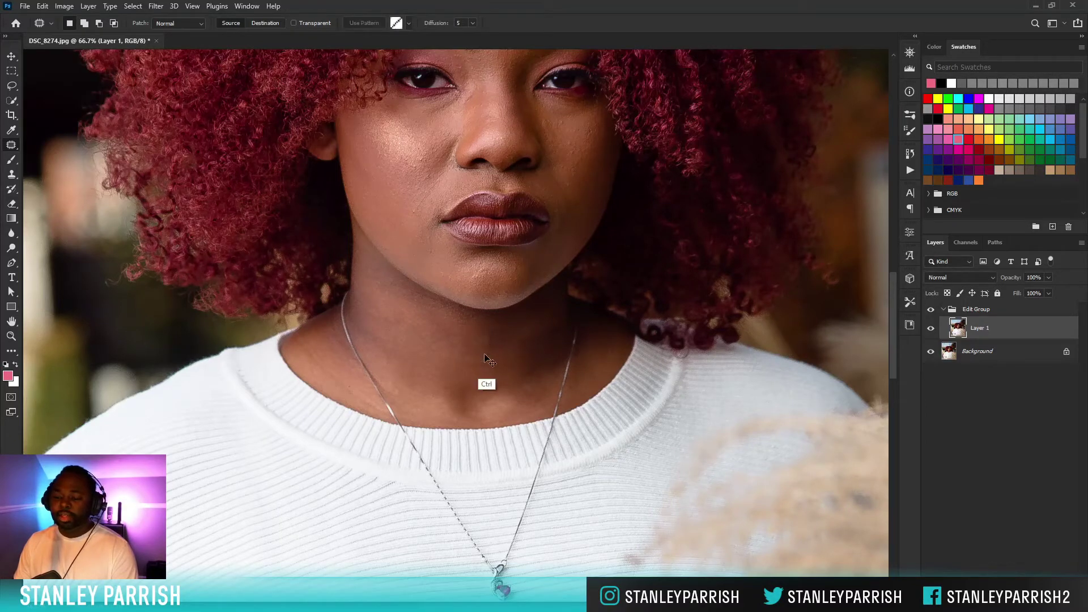
key(ctrl+d)
mouse_move(528, 332)
mouse_down()
mouse_move(535, 323)
mouse_move(492, 331)
mouse_move(484, 369)
mouse_up()
key(ctrl+d)
key(ctrl+d)
key(ctrl+d)
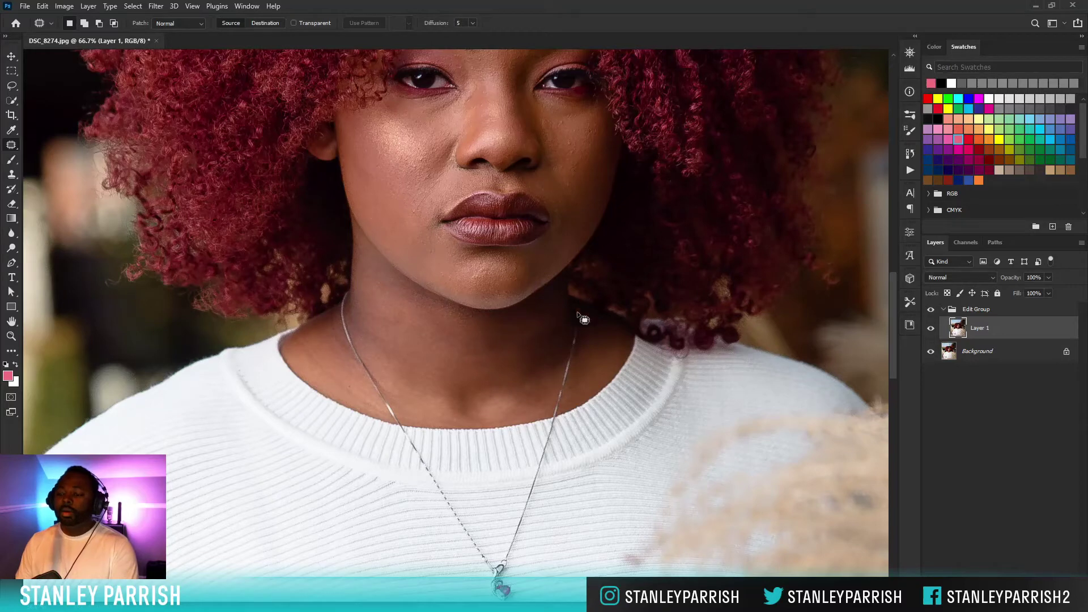
Patch the small bumps on the forehead above and between the eyebrows with clean forehead skin, deselecting after each.
mouse_move(565, 312)
mouse_down()
mouse_move(594, 393)
mouse_move(597, 374)
mouse_move(591, 381)
mouse_up()
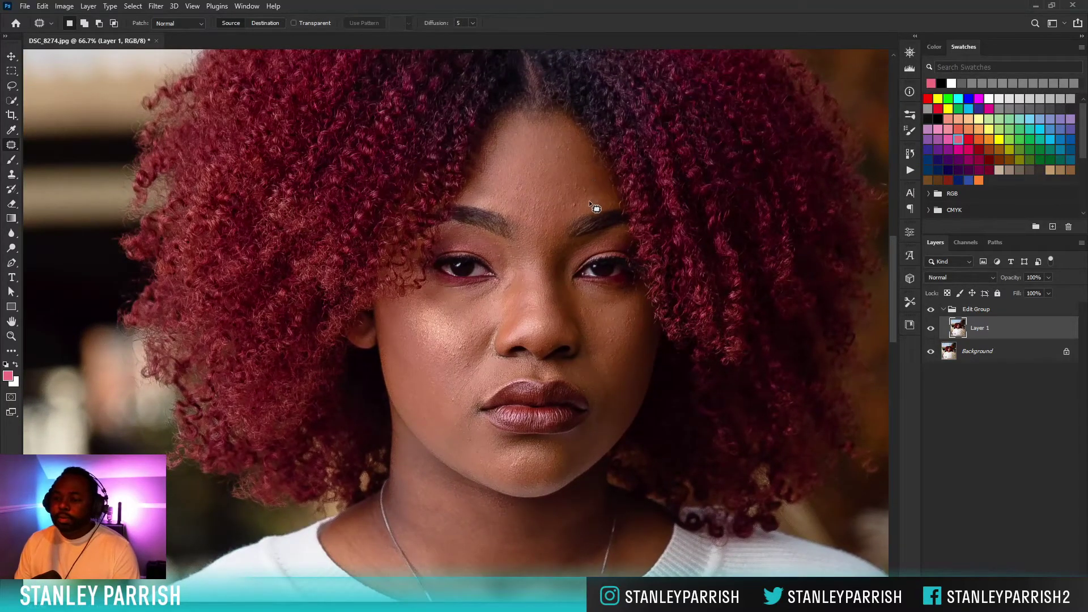
mouse_move(582, 183)
mouse_down()
mouse_move(574, 203)
mouse_move(568, 185)
mouse_move(590, 184)
mouse_up()
drag(584, 189, 580, 181)
key(ctrl+d)
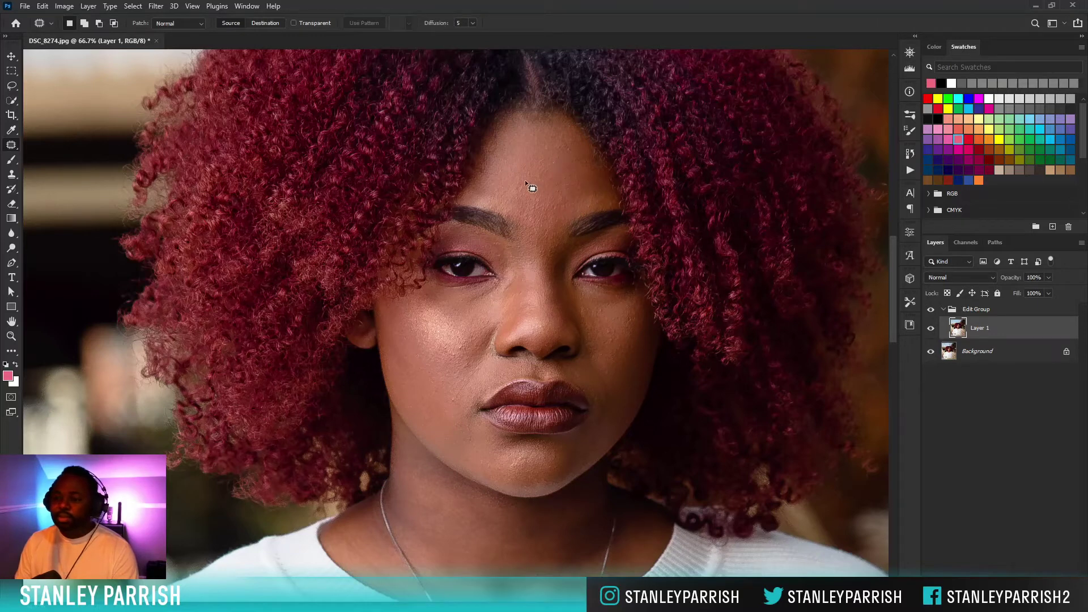
drag(521, 196, 518, 181)
key(ctrl+d)
drag(553, 162, 555, 163)
drag(559, 159, 564, 180)
key(ctrl+d)
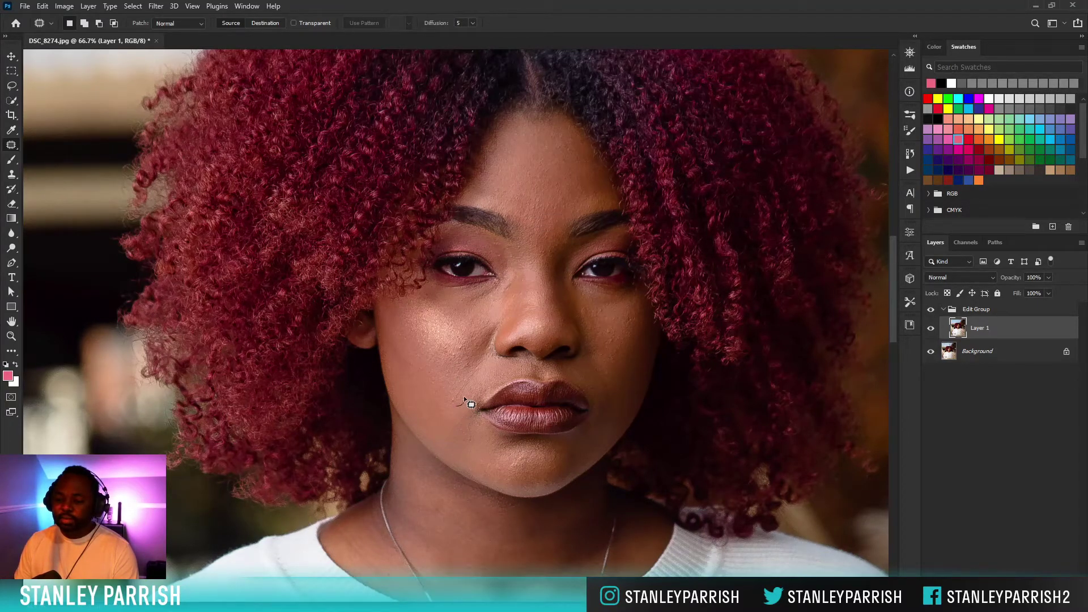
Patch the marks on the skin beside both corners of the mouth with nearby clean skin, deselecting after each repair.
mouse_move(462, 397)
mouse_down()
mouse_move(452, 399)
mouse_move(460, 416)
mouse_up()
key(ctrl+d)
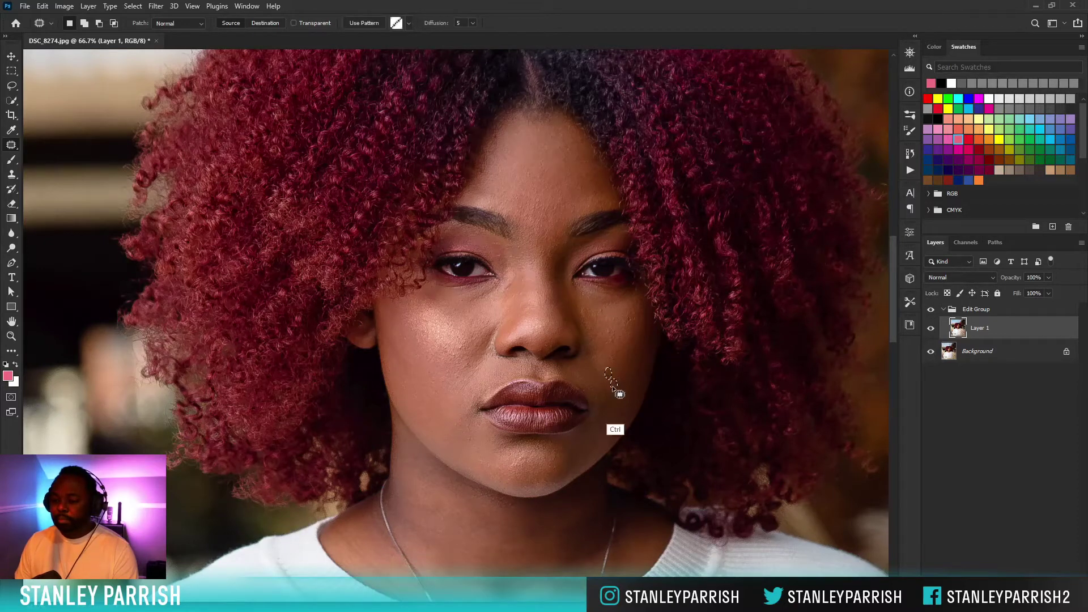
mouse_move(605, 400)
mouse_down()
mouse_move(613, 388)
mouse_move(604, 374)
mouse_up()
key(ctrl+d)
key(ctrl+d)
key(ctrl+d)
mouse_move(594, 412)
mouse_down()
mouse_move(602, 400)
mouse_move(604, 429)
mouse_up()
key(ctrl+d)
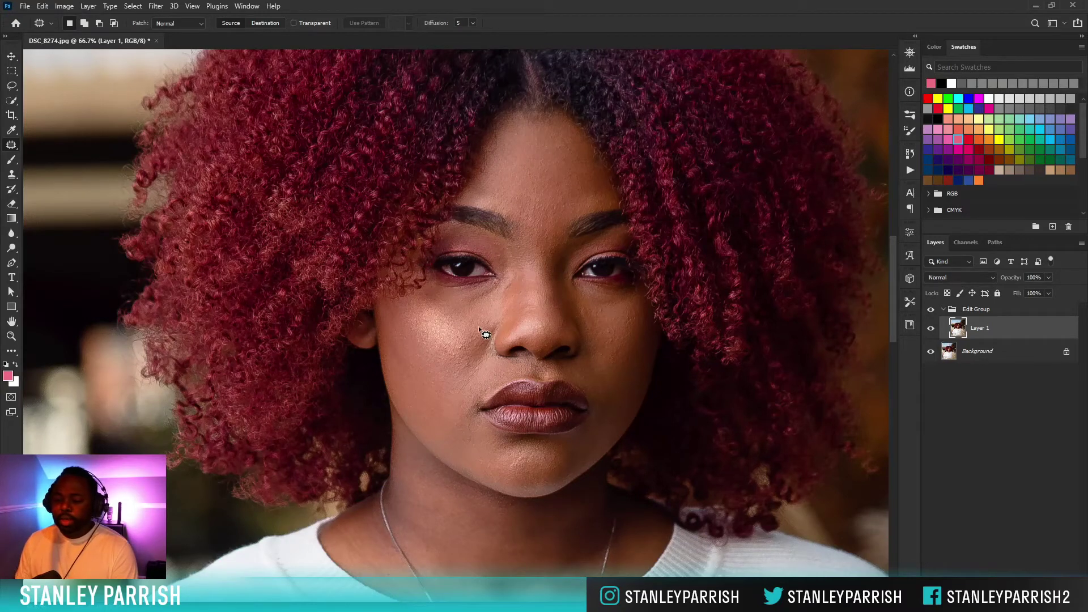
Patch the blemishes on the lower left cheek between the nose and jaw, working at 200% zoom and deselecting after each repair.
mouse_move(474, 361)
mouse_down()
mouse_move(469, 375)
mouse_move(475, 364)
mouse_move(455, 372)
mouse_up()
key(ctrl+plus)
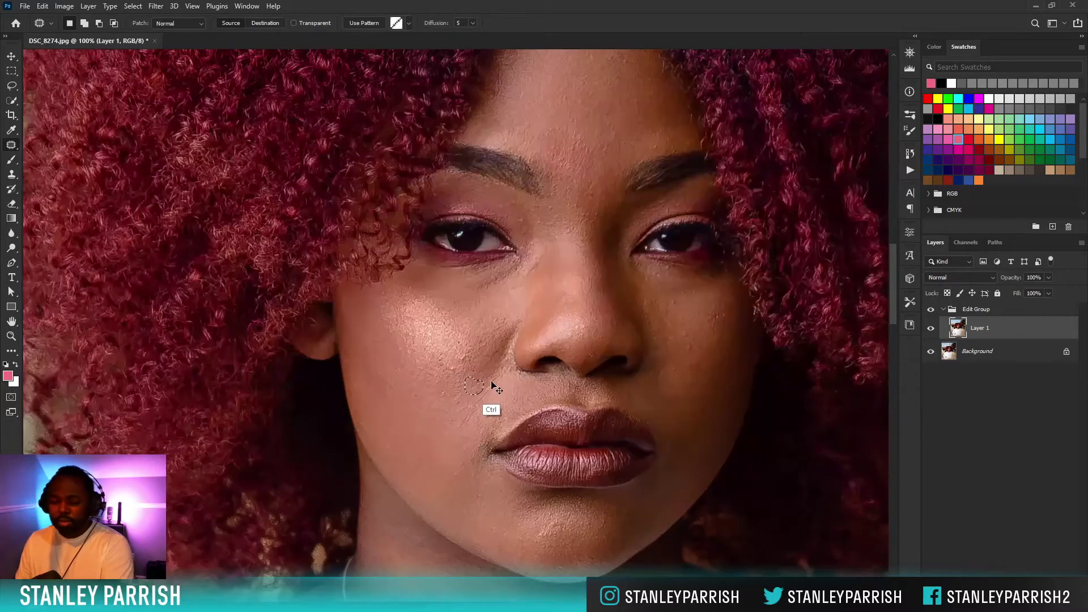
key(ctrl+plus)
key(ctrl+d)
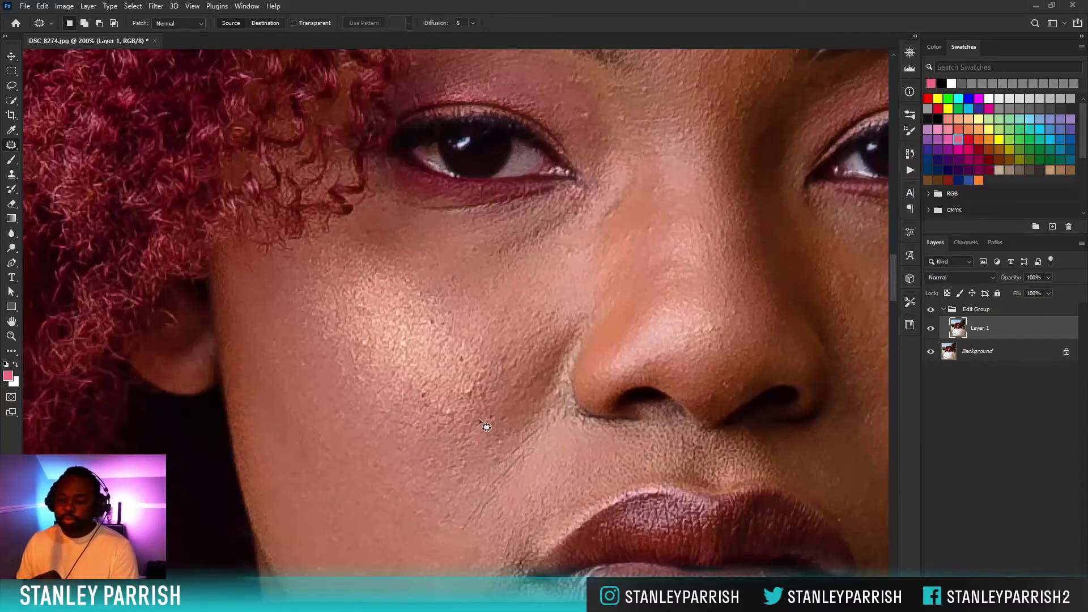
mouse_move(444, 457)
mouse_down()
mouse_move(437, 474)
mouse_move(412, 457)
mouse_move(426, 481)
mouse_move(455, 460)
mouse_up()
key(ctrl+d)
mouse_move(458, 466)
mouse_down()
mouse_move(434, 465)
mouse_move(457, 472)
mouse_up()
key(ctrl+d)
drag(458, 482, 438, 464)
mouse_move(436, 469)
mouse_down()
mouse_move(429, 485)
mouse_move(433, 470)
mouse_up()
mouse_move(429, 474)
mouse_down()
mouse_move(410, 450)
mouse_move(381, 474)
mouse_move(374, 455)
mouse_move(390, 479)
mouse_up()
key(ctrl+d)
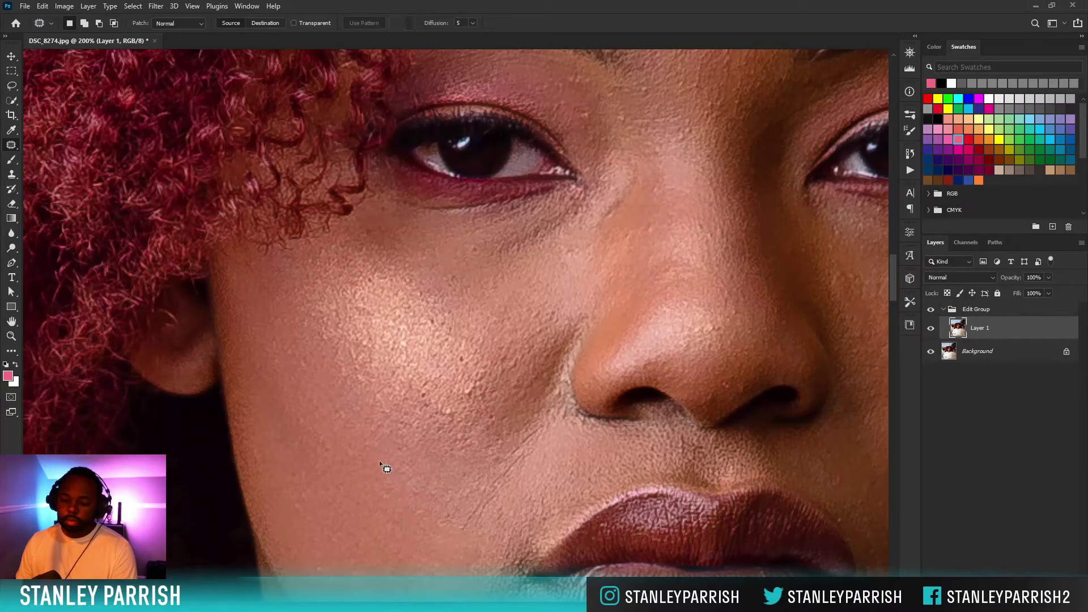
Patch the small spots on the outer left cheek toward the ear with surrounding skin, deselecting after each repair.
mouse_move(328, 417)
mouse_down()
mouse_move(351, 415)
mouse_move(353, 442)
mouse_up()
key(ctrl+d)
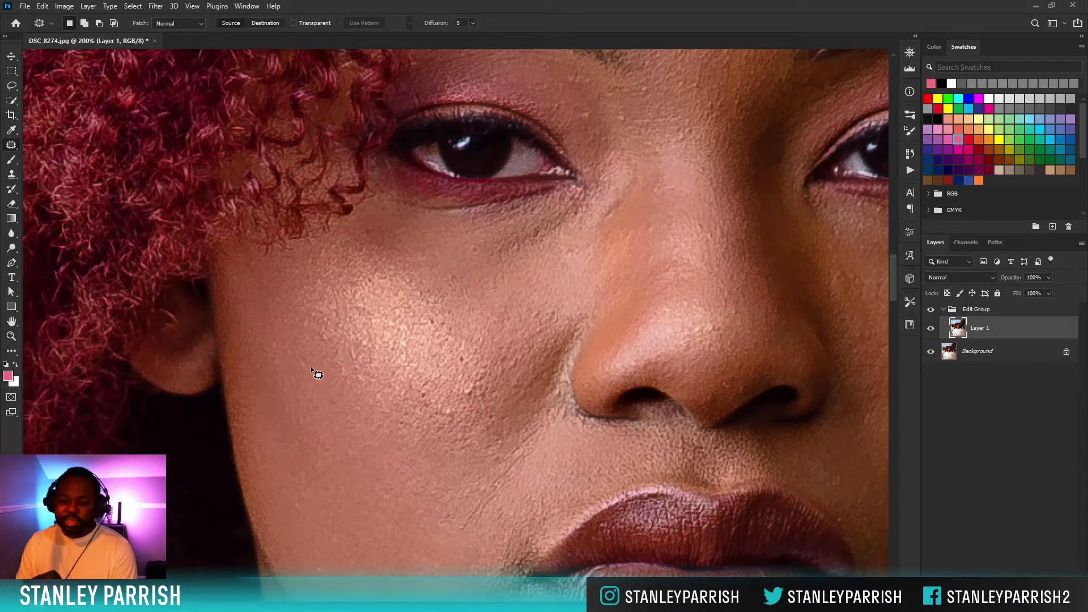
drag(297, 360, 310, 373)
key(ctrl+d)
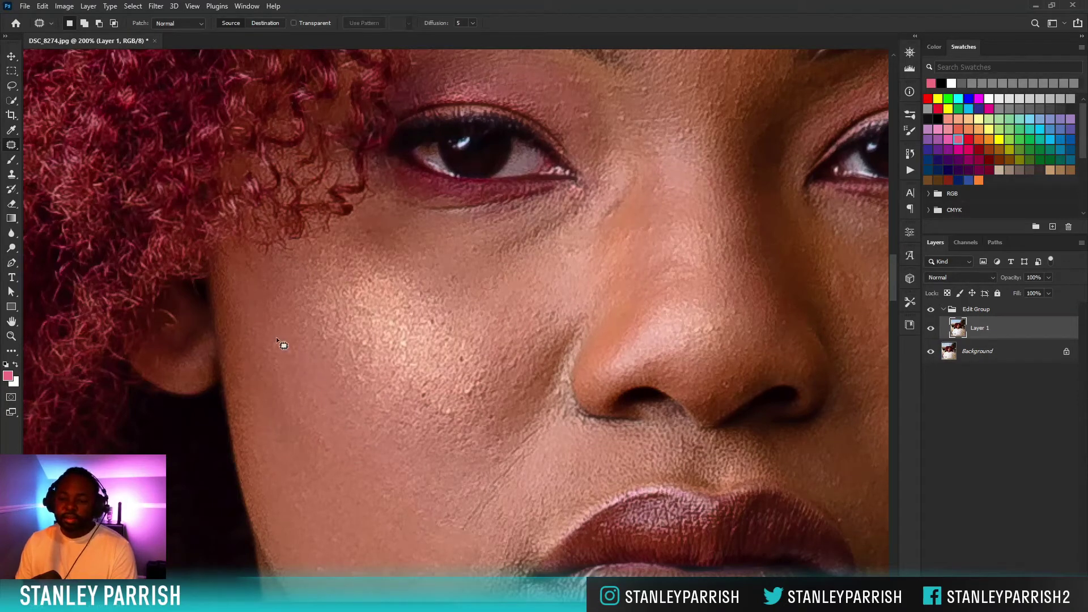
mouse_move(276, 338)
mouse_down()
mouse_move(267, 361)
mouse_move(289, 362)
mouse_move(294, 347)
mouse_move(276, 335)
mouse_move(309, 372)
mouse_up()
key(ctrl+d)
mouse_move(279, 315)
mouse_down()
mouse_move(289, 318)
mouse_move(276, 316)
mouse_up()
key(ctrl+d)
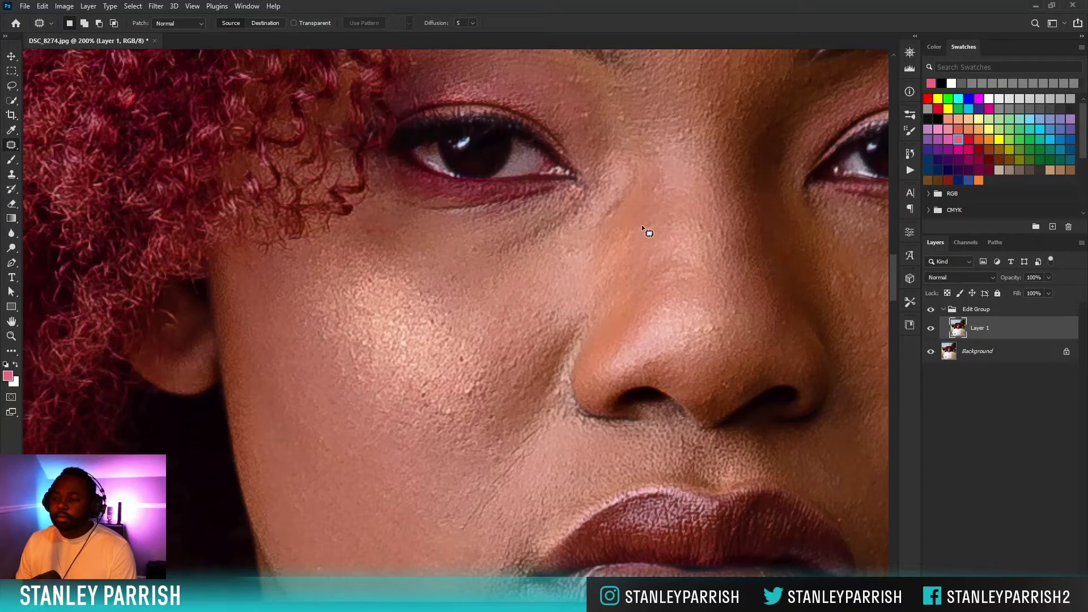
Patch the marks on the left side of the nose bridge with adjacent clean skin, then deselect.
drag(649, 233, 652, 222)
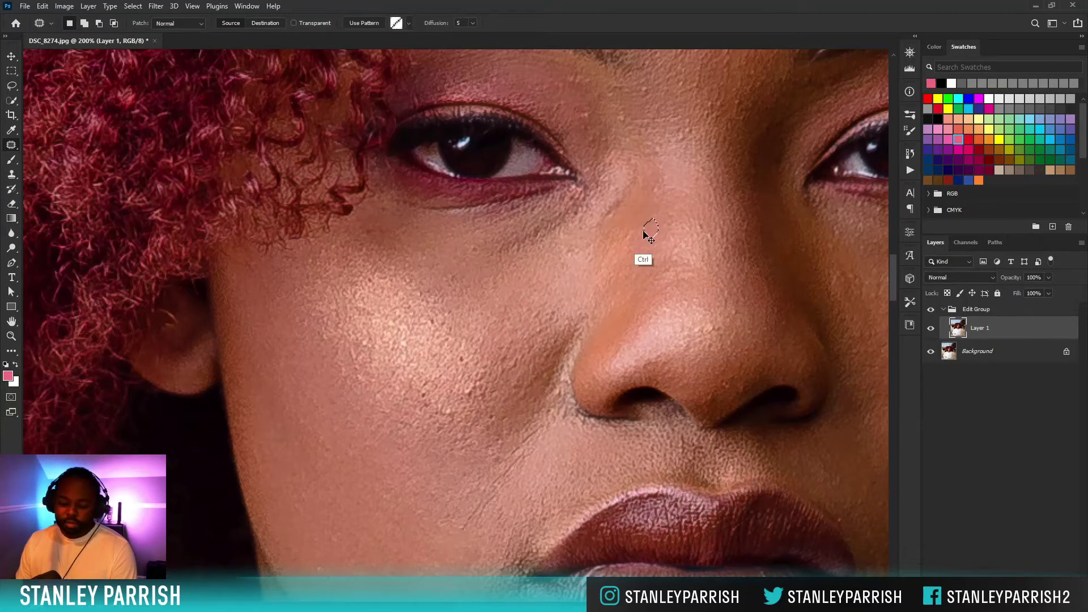
key(ctrl+d)
mouse_move(623, 248)
mouse_down()
mouse_move(621, 203)
mouse_move(604, 210)
mouse_move(614, 223)
mouse_move(630, 221)
mouse_move(651, 197)
mouse_up()
key(ctrl+d)
key(ctrl+d)
drag(658, 185, 648, 210)
key(ctrl+d)
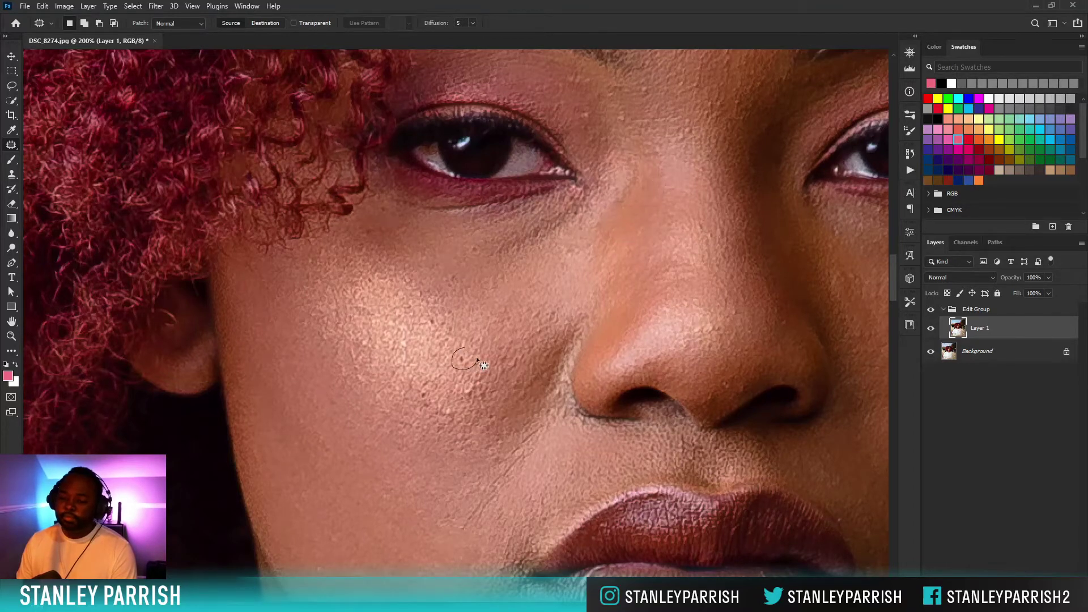
Patch the dark spot on the left cheek highlight and the mark below the eye with clean skin, deselecting after each.
drag(477, 359, 478, 361)
mouse_move(470, 360)
mouse_down()
mouse_move(466, 329)
mouse_move(420, 315)
mouse_move(430, 331)
mouse_move(471, 303)
mouse_move(453, 273)
mouse_up()
key(ctrl+d)
key(ctrl+d)
drag(451, 280, 438, 260)
key(ctrl+d)
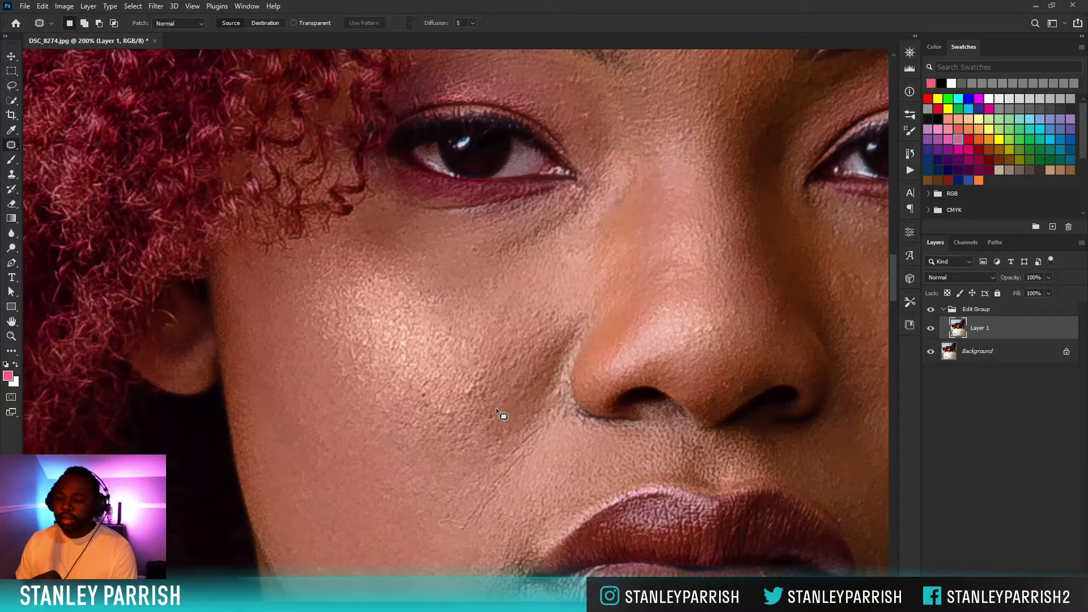
Patch the textured bumps on the left cheek beside the nostril with smoother cheek skin, then deselect.
mouse_move(496, 411)
mouse_down()
mouse_move(451, 430)
mouse_move(454, 452)
mouse_move(460, 431)
mouse_move(427, 439)
mouse_move(447, 403)
mouse_up()
key(ctrl+d)
drag(448, 412, 442, 388)
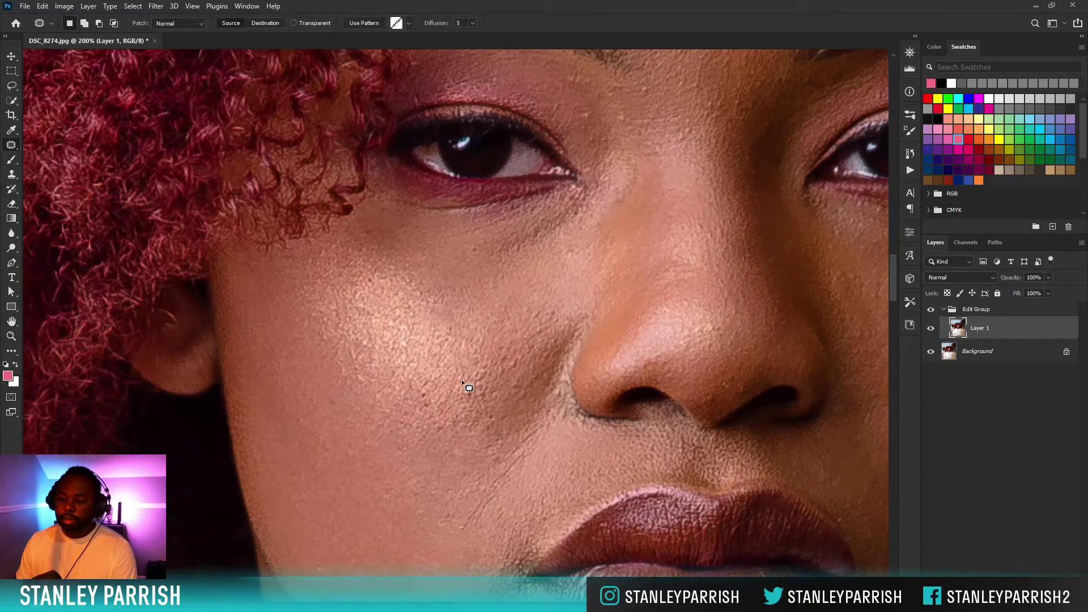
mouse_move(483, 357)
mouse_down()
mouse_move(468, 373)
mouse_move(487, 357)
mouse_move(525, 361)
mouse_move(510, 342)
mouse_up()
mouse_move(510, 354)
mouse_down()
mouse_move(548, 332)
mouse_move(557, 312)
mouse_move(533, 289)
mouse_up()
key(ctrl+d)
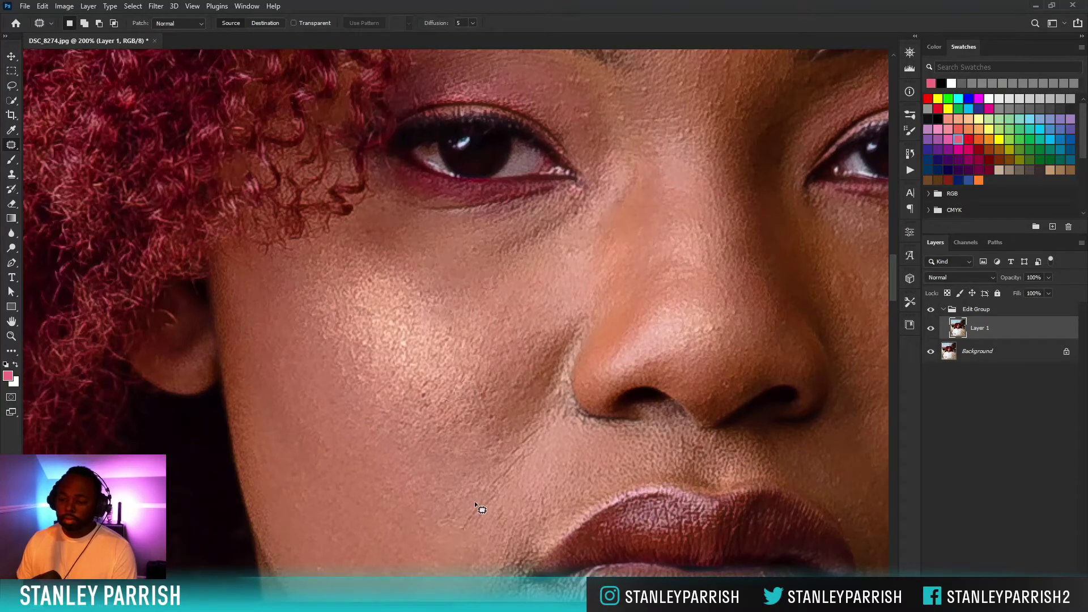
Heal the fine lines on the left cheek between the nostril and mouth corner with a very small content-aware Spot Healing Brush.
key(shift+j)
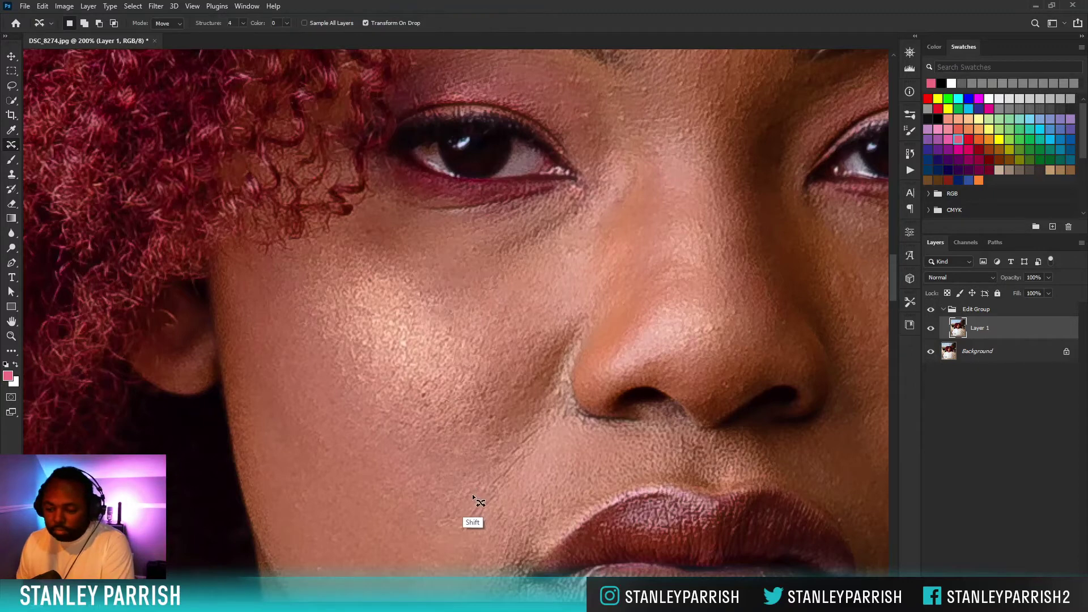
key(bracketleft)
key(bracketleft)
key(bracketleft)
key(bracketleft)
key(bracketleft)
key(bracketleft)
key(bracketleft)
key(bracketleft)
key(bracketleft)
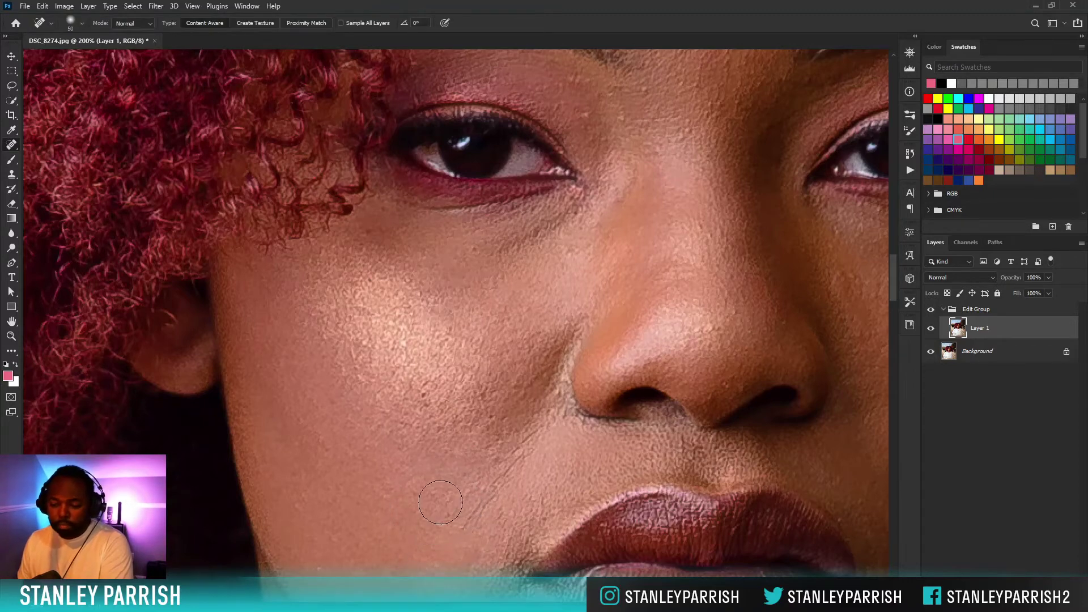
key(bracketleft)
key(bracketleft)
key(bracketleft)
key(bracketleft)
key(bracketleft)
key(bracketleft)
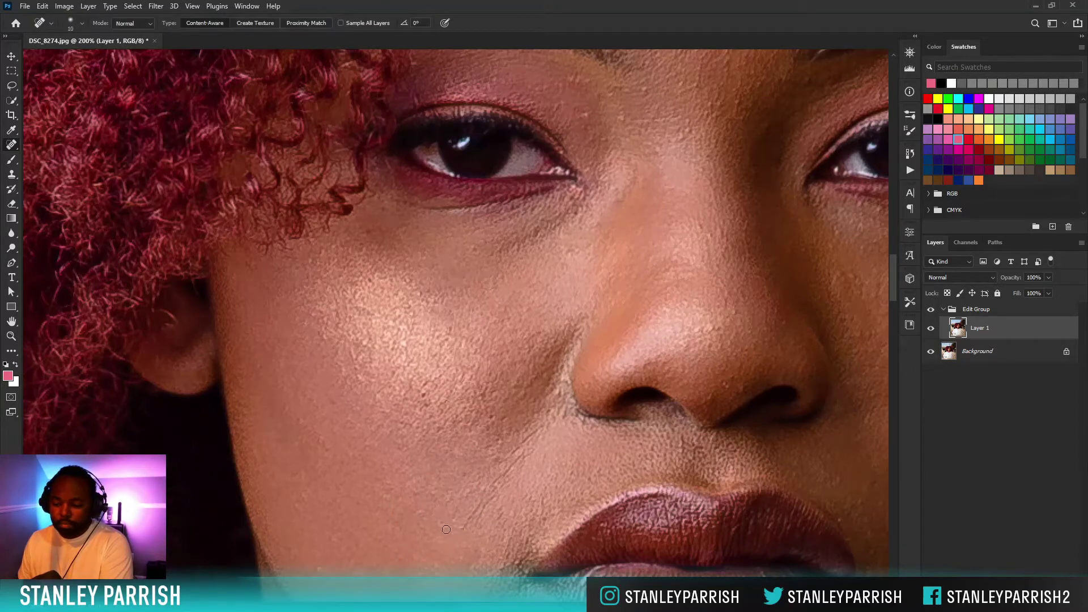
key(bracketleft)
key(bracketleft)
mouse_move(478, 503)
mouse_down()
mouse_move(467, 529)
mouse_move(522, 457)
mouse_move(506, 462)
mouse_up()
mouse_move(541, 427)
mouse_down()
mouse_move(508, 459)
mouse_move(491, 459)
mouse_up()
drag(505, 437, 485, 450)
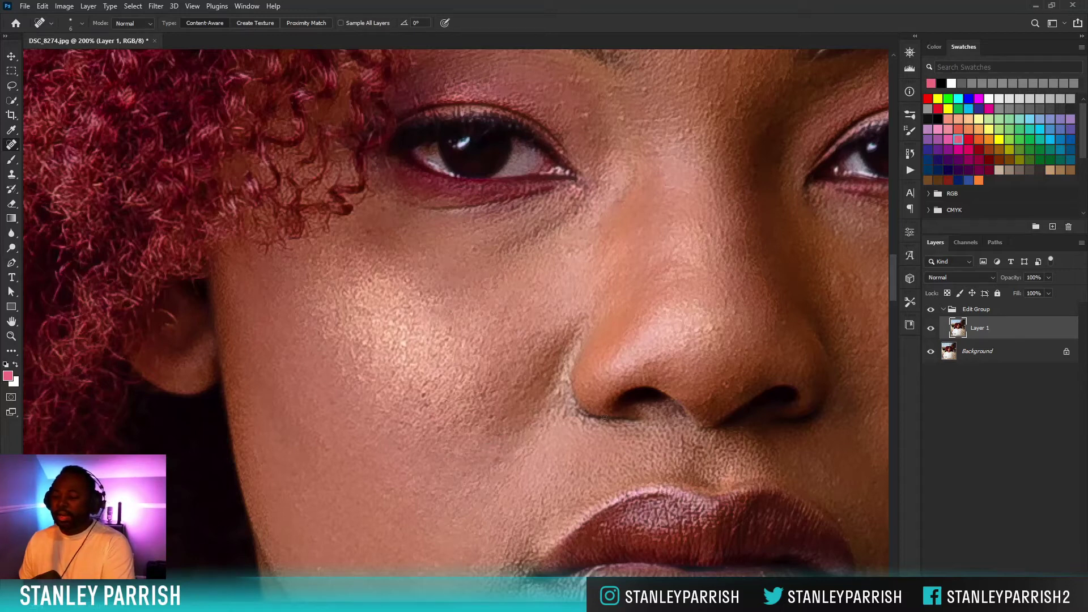
Heal the small dark spots and bumps across the middle of the right cheek with the Spot Healing Brush.
drag(670, 352, 510, 350)
drag(704, 347, 597, 315)
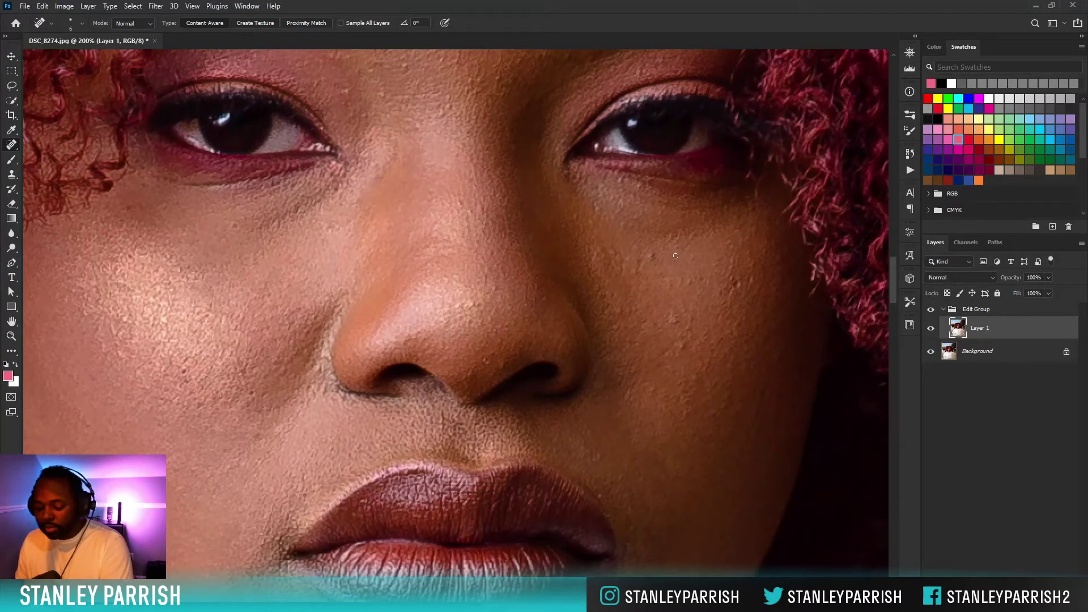
click(654, 259)
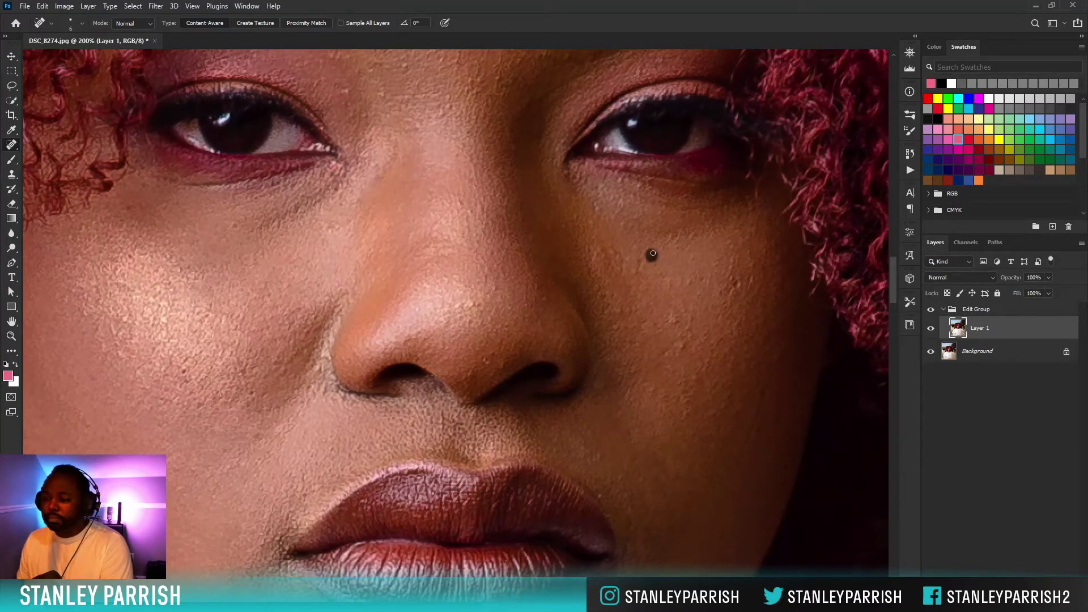
click(673, 322)
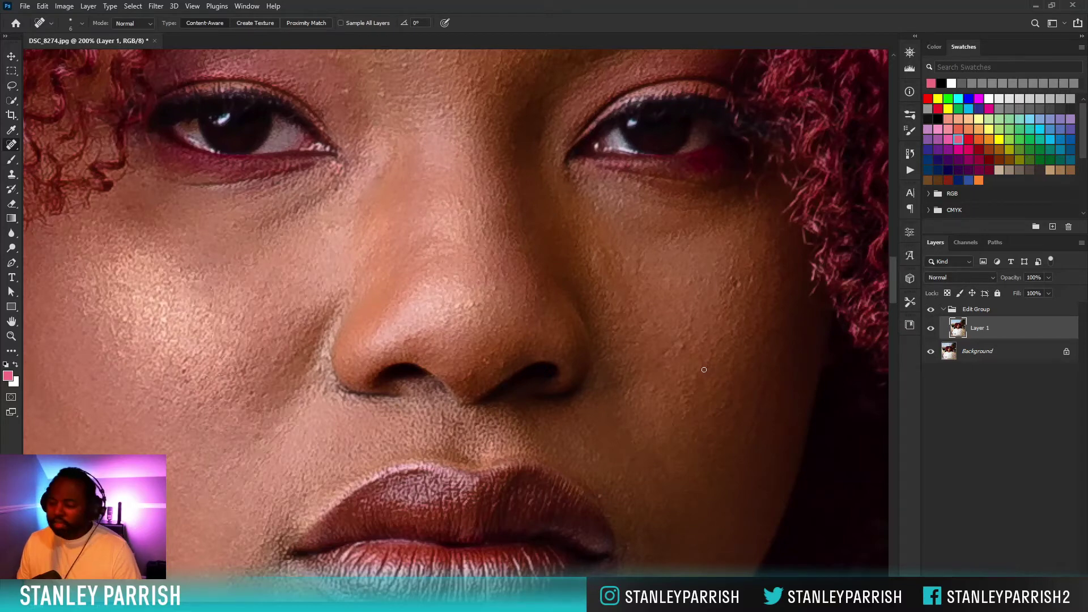
click(663, 353)
drag(667, 367, 667, 376)
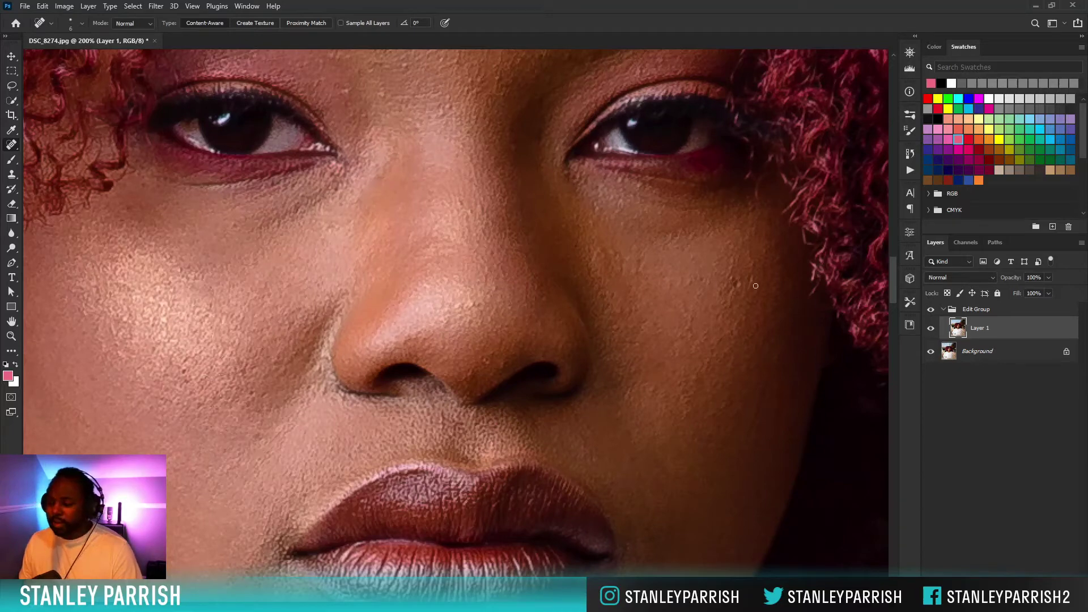
Patch the raised spot on the outer right cheek and the marks near the hair with the Patch tool.
key(shift+j)
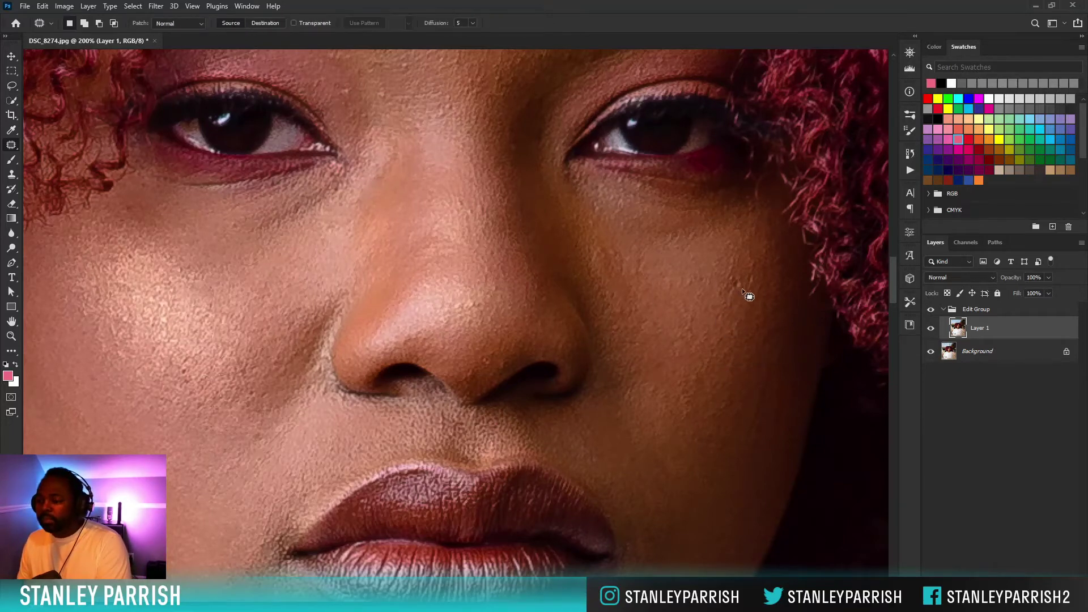
mouse_move(729, 287)
mouse_down()
mouse_move(758, 286)
mouse_move(748, 296)
mouse_up()
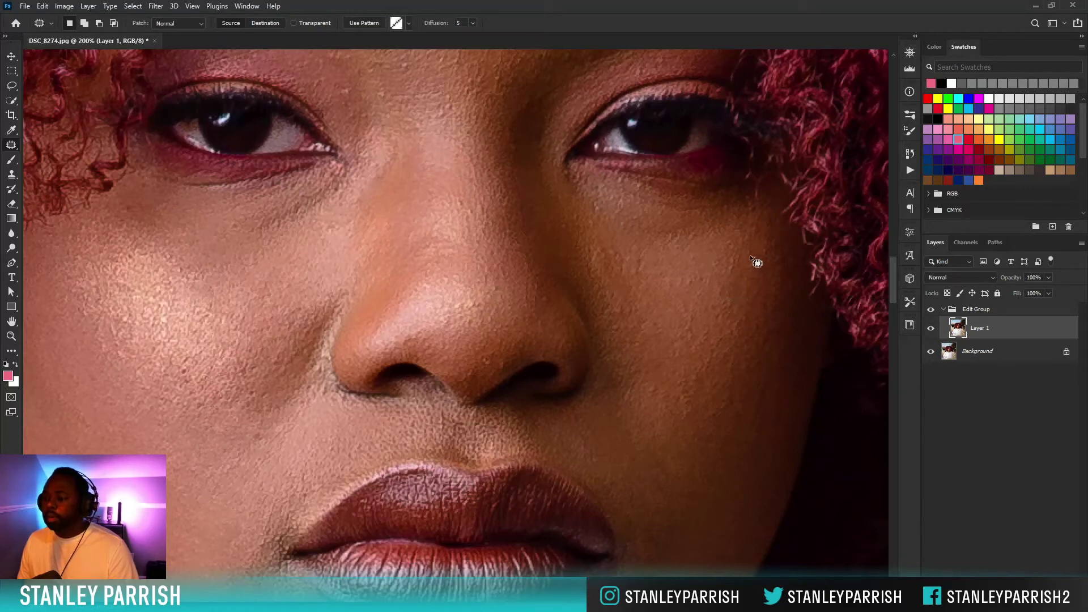
drag(752, 256, 754, 258)
mouse_move(756, 264)
mouse_down()
mouse_move(741, 279)
mouse_move(726, 271)
mouse_move(753, 259)
mouse_up()
Patch the small bumps down the middle-outer right cheek with neighbouring smooth skin, then deselect.
mouse_move(705, 299)
mouse_down()
mouse_move(694, 318)
mouse_move(709, 313)
mouse_move(708, 338)
mouse_up()
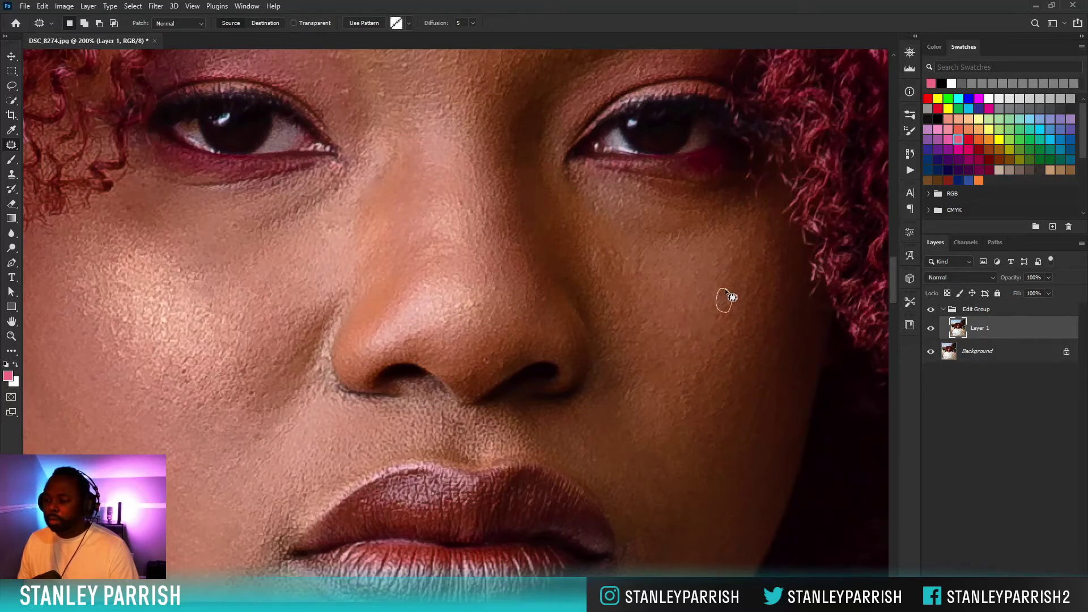
drag(726, 291, 726, 291)
mouse_move(728, 310)
mouse_down()
mouse_move(740, 290)
mouse_move(718, 328)
mouse_move(733, 311)
mouse_up()
drag(732, 319, 735, 290)
mouse_move(740, 335)
mouse_down()
mouse_move(710, 341)
mouse_move(740, 330)
mouse_up()
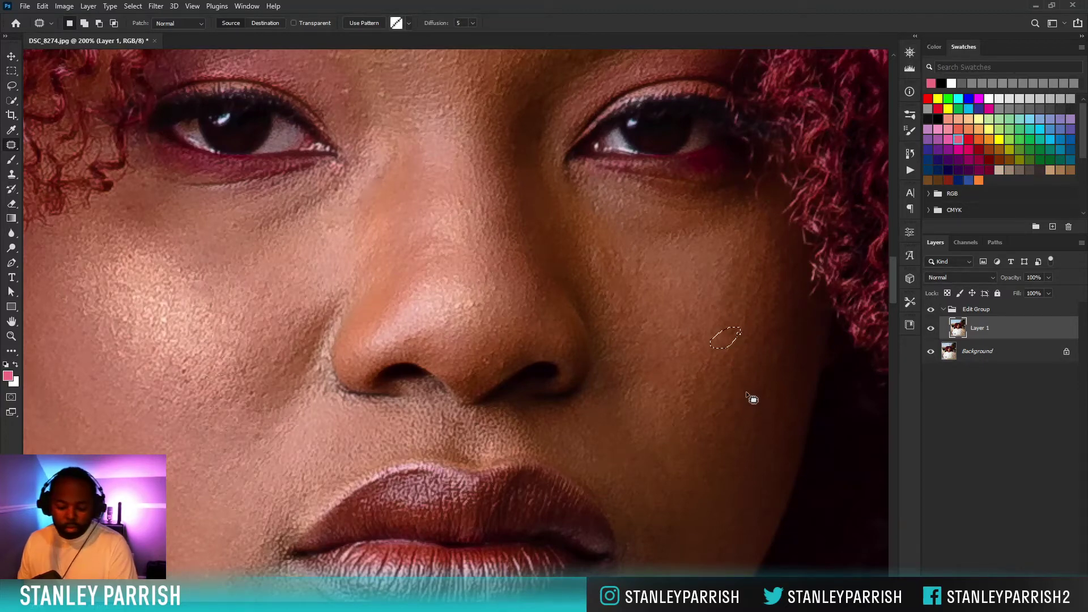
key(ctrl+d)
Patch the uneven texture along the shaded lower outer edge of the right cheek with adjacent skin, then deselect.
mouse_move(793, 418)
mouse_down()
mouse_move(777, 426)
mouse_move(794, 418)
mouse_move(799, 384)
mouse_up()
mouse_move(784, 354)
mouse_down()
mouse_move(780, 367)
mouse_move(784, 355)
mouse_up()
drag(778, 363, 795, 362)
mouse_move(772, 388)
mouse_down()
mouse_move(772, 370)
mouse_move(749, 413)
mouse_up()
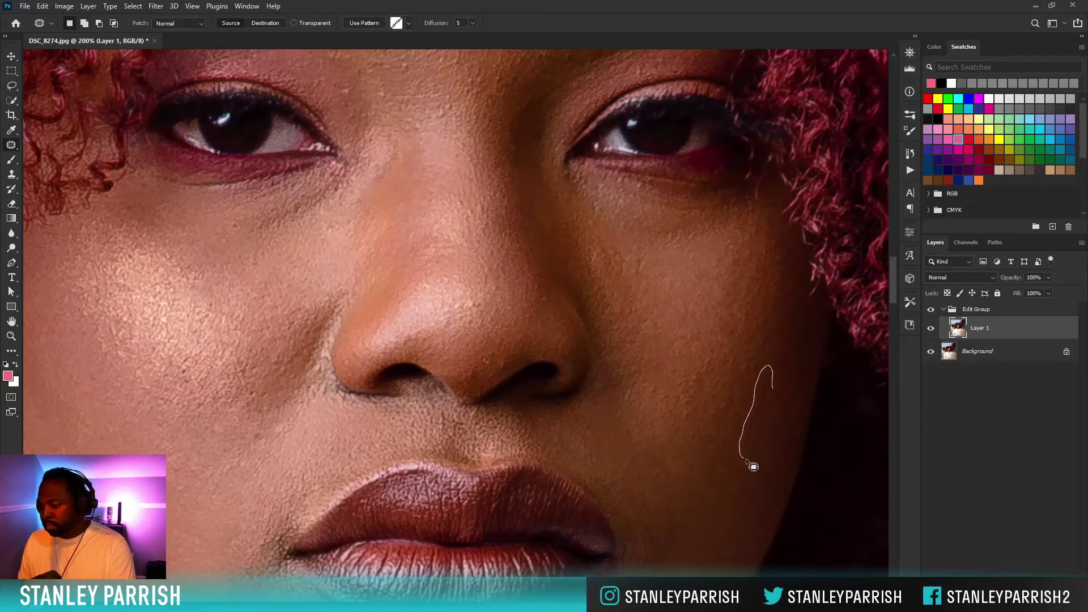
mouse_move(746, 459)
mouse_down()
mouse_move(769, 398)
mouse_move(778, 421)
mouse_up()
click(768, 447)
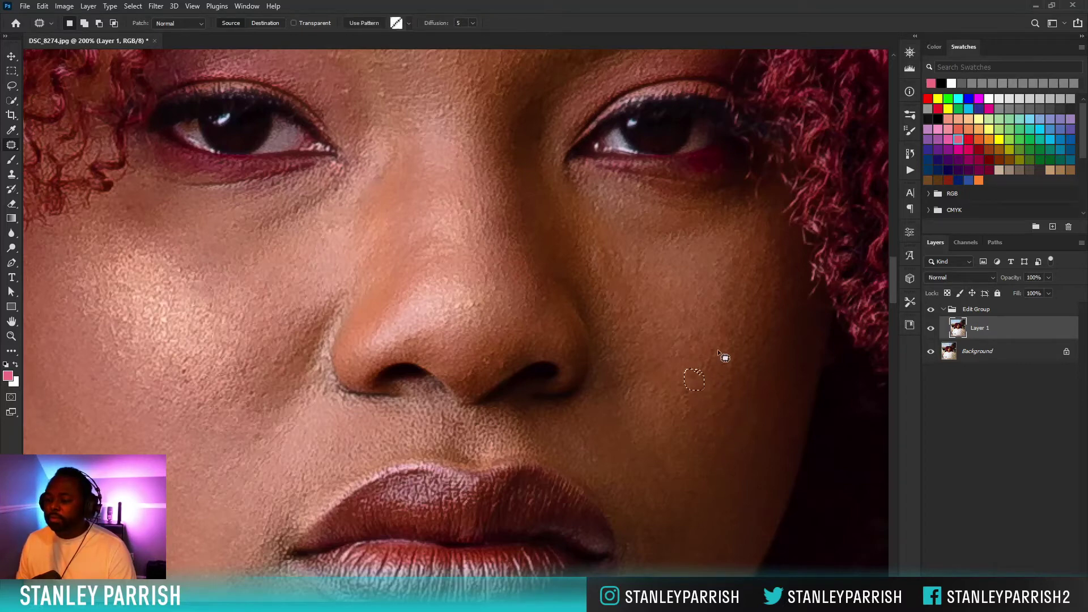
key(ctrl+d)
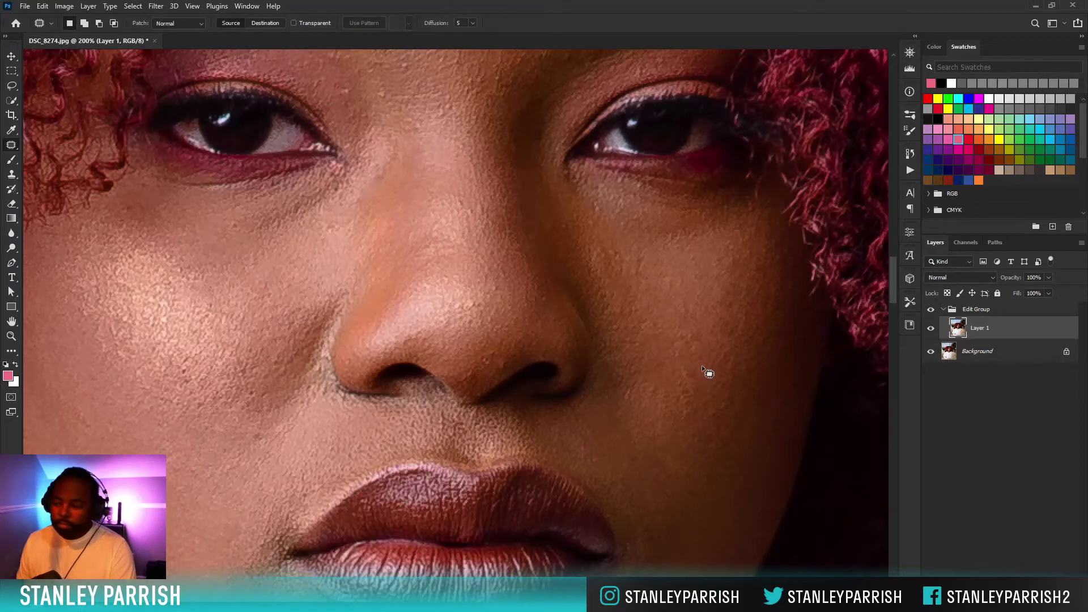
Patch the remaining bump on the right cheek level with the nostril, then deselect.
mouse_move(687, 367)
mouse_down()
mouse_move(642, 402)
mouse_move(654, 385)
mouse_move(637, 400)
mouse_move(619, 397)
mouse_move(636, 381)
mouse_move(645, 415)
mouse_move(678, 383)
mouse_move(678, 419)
mouse_move(696, 360)
mouse_up()
key(ctrl+d)
key(ctrl+d)
key(ctrl+d)
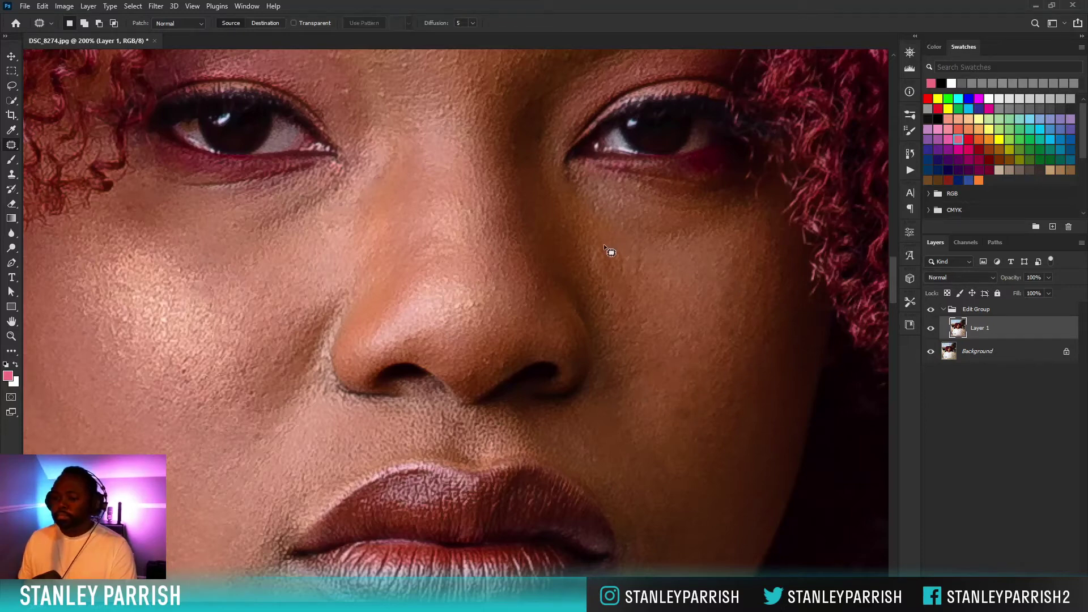
Patch the marks beside the nose below the right eye's inner corner with cleaner skin, deselecting after each.
mouse_move(603, 245)
mouse_down()
mouse_move(587, 254)
mouse_move(599, 246)
mouse_up()
drag(599, 248, 606, 208)
key(ctrl+d)
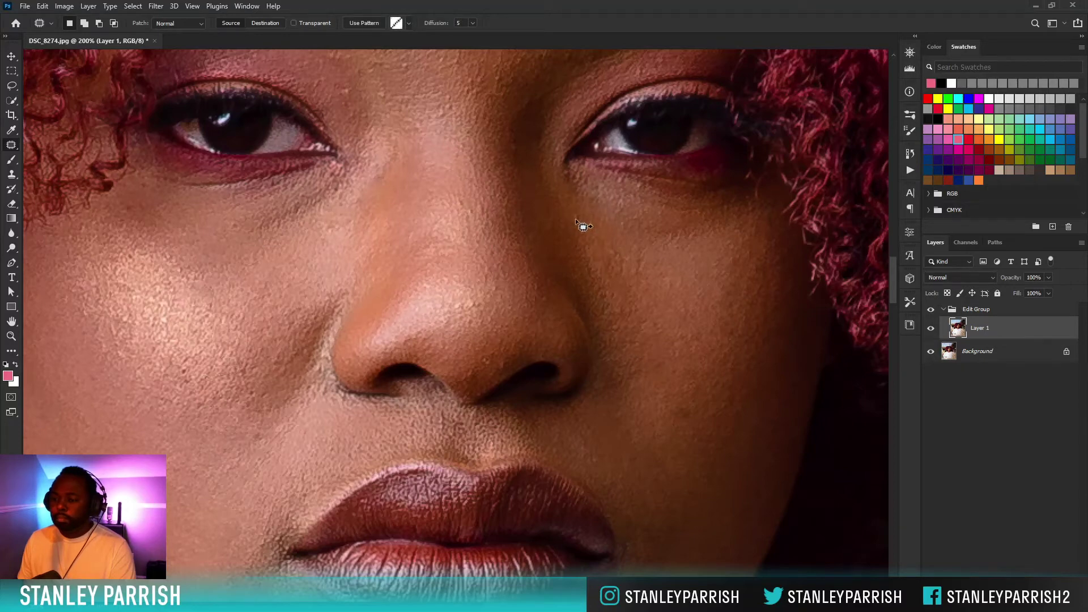
drag(623, 258, 617, 264)
drag(615, 256, 601, 228)
key(ctrl+d)
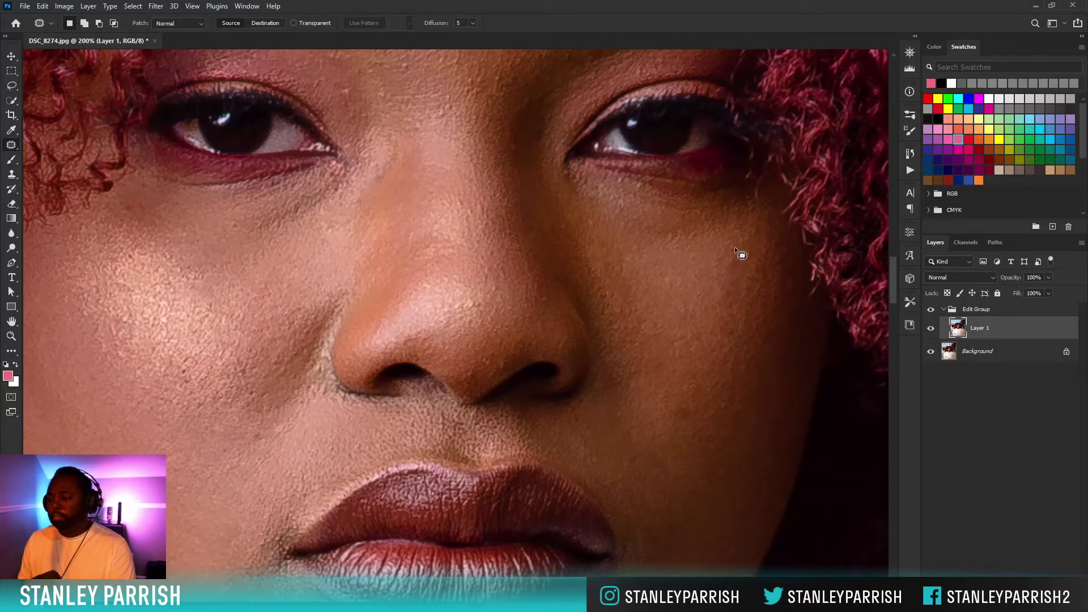
Patch the marks on the upper right cheek and the stray hair strands at its outer edge, deselecting after each.
mouse_move(726, 254)
mouse_down()
mouse_move(673, 236)
mouse_move(703, 253)
mouse_move(702, 288)
mouse_up()
key(ctrl+d)
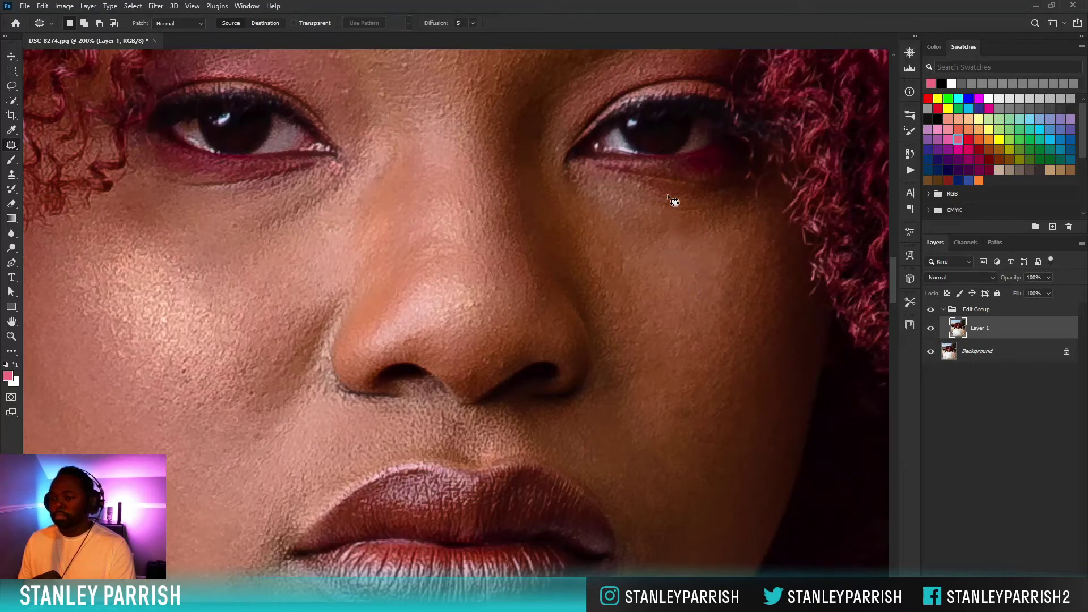
scroll(740, 267, up, 3)
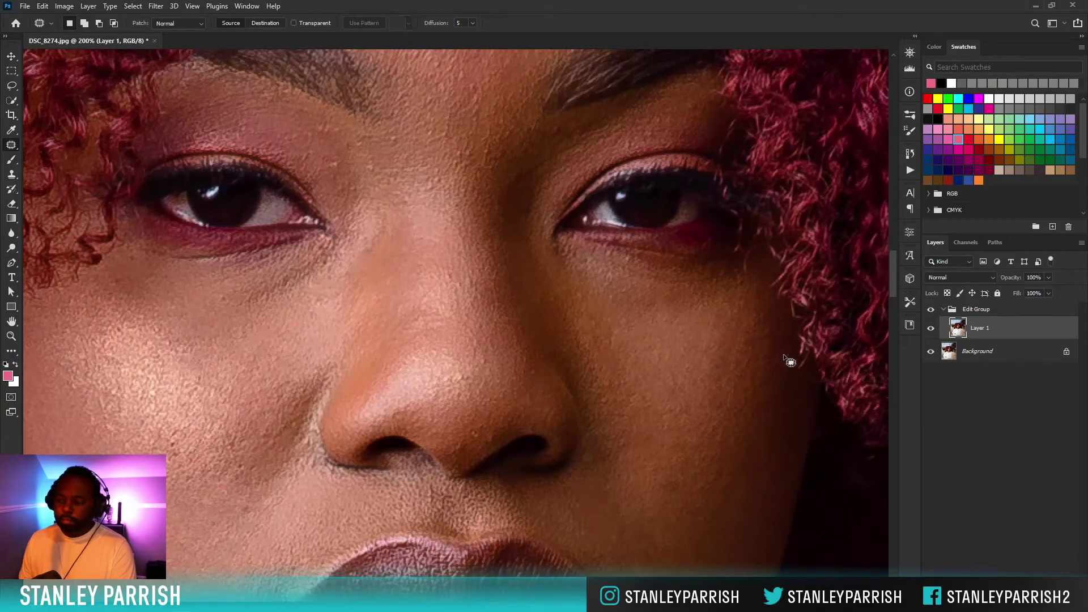
mouse_move(773, 361)
mouse_down()
mouse_move(760, 352)
mouse_move(765, 369)
mouse_move(764, 322)
mouse_move(771, 357)
mouse_up()
key(ctrl+d)
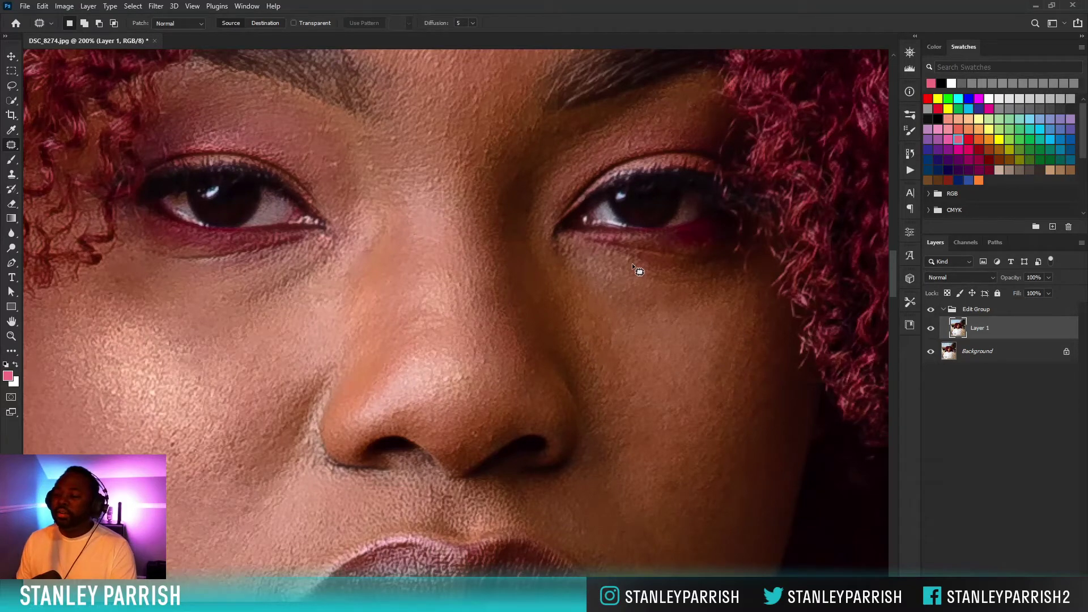
Patch the crease directly beneath the right eye with smoother under-eye skin, then deselect.
mouse_move(628, 254)
mouse_down()
mouse_move(622, 260)
mouse_move(636, 261)
mouse_move(608, 258)
mouse_move(637, 260)
mouse_move(635, 294)
mouse_move(611, 274)
mouse_move(615, 264)
mouse_move(631, 294)
mouse_move(644, 292)
mouse_move(606, 300)
mouse_move(639, 309)
mouse_up()
key(ctrl+d)
key(ctrl+d)
key(ctrl+d)
key(ctrl+d)
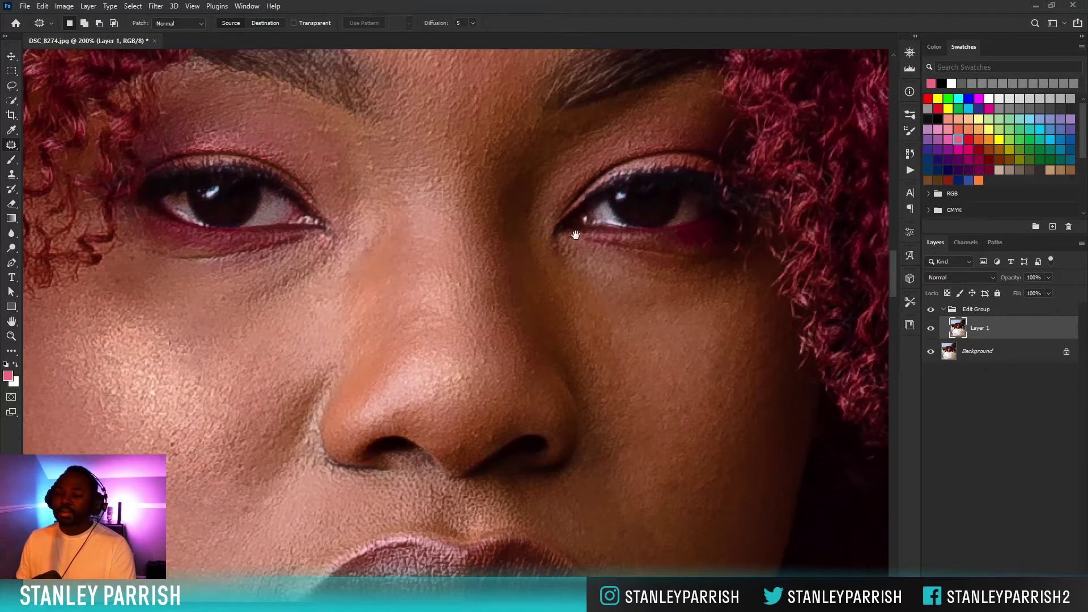
Patch the bump on the inner part of the left eyelid with skin from the nose bridge side, then deselect.
drag(575, 235, 680, 283)
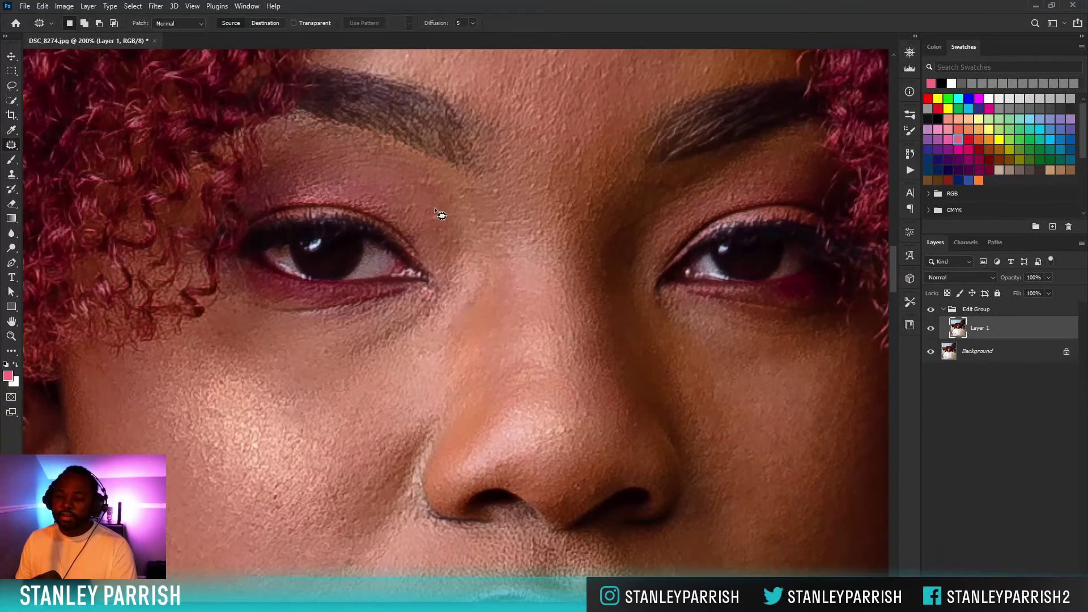
mouse_move(435, 209)
mouse_down()
mouse_move(403, 214)
mouse_move(411, 199)
mouse_move(429, 216)
mouse_move(424, 192)
mouse_move(439, 178)
mouse_move(477, 226)
mouse_move(474, 212)
mouse_move(480, 237)
mouse_move(474, 187)
mouse_move(444, 196)
mouse_move(475, 219)
mouse_move(503, 191)
mouse_move(490, 219)
mouse_up()
key(ctrl+d)
key(ctrl+d)
key(ctrl+d)
Patch the marks on the left side of the upper nose bridge between the eyes with nearby skin, deselecting after each.
mouse_move(499, 214)
mouse_down()
mouse_move(474, 231)
mouse_move(485, 240)
mouse_move(499, 215)
mouse_up()
drag(493, 222, 492, 192)
key(ctrl+d)
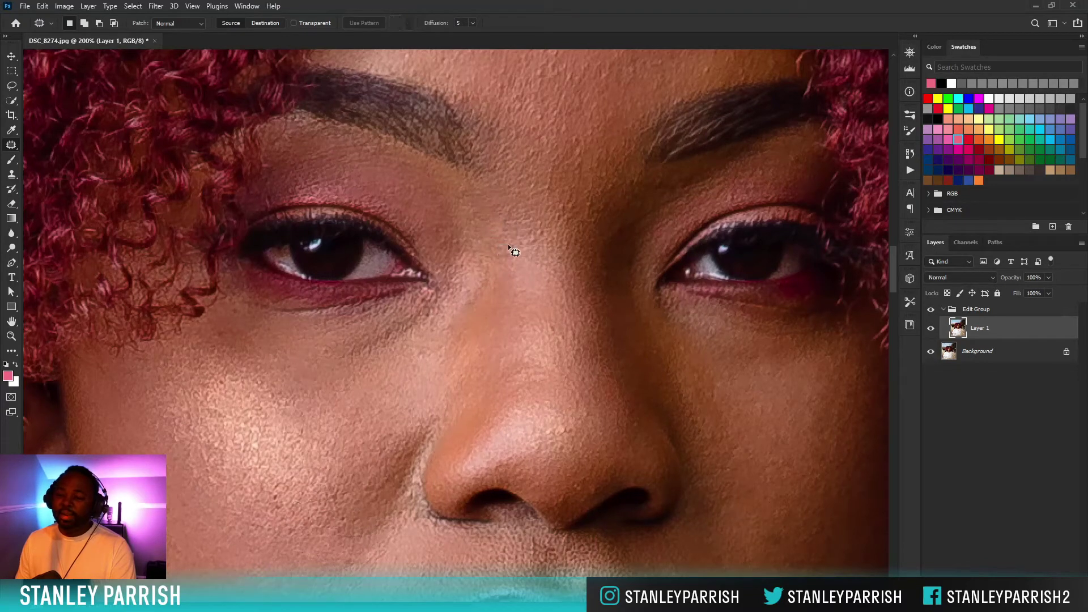
mouse_move(509, 247)
mouse_down()
mouse_move(505, 236)
mouse_move(503, 257)
mouse_move(512, 248)
mouse_up()
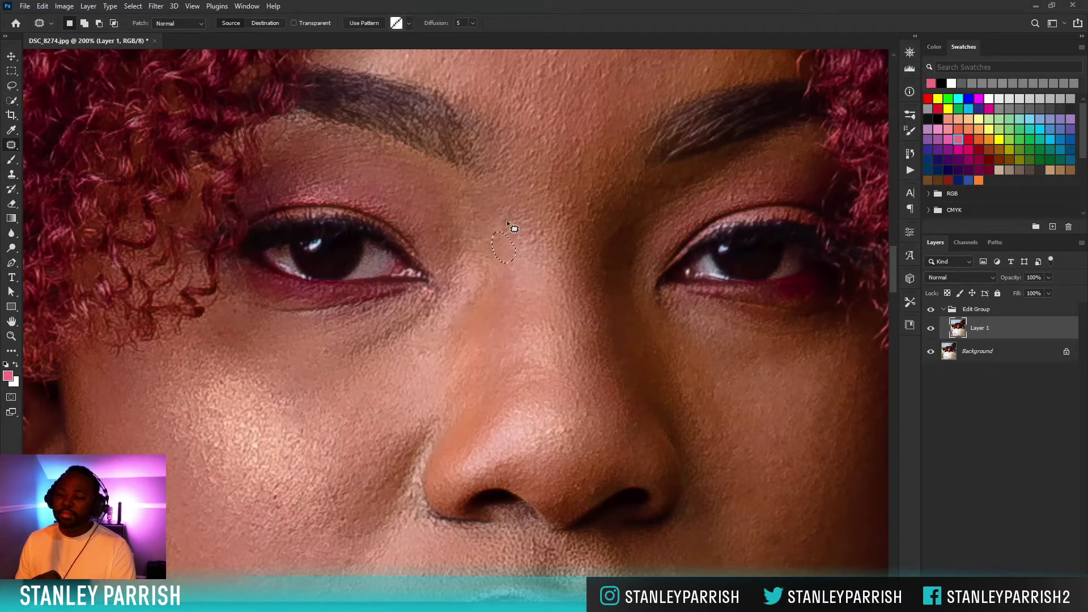
mouse_move(514, 209)
mouse_down()
mouse_move(509, 235)
mouse_move(509, 211)
mouse_move(521, 241)
mouse_move(543, 245)
mouse_move(537, 217)
mouse_move(506, 213)
mouse_move(539, 197)
mouse_up()
key(ctrl+d)
key(ctrl+d)
Patch the bumps at the centre of the brow area and toward the right eyebrow's inner end, deselecting after each.
mouse_move(539, 192)
mouse_down()
mouse_move(542, 214)
mouse_move(559, 200)
mouse_move(564, 219)
mouse_move(538, 211)
mouse_up()
key(ctrl+d)
key(ctrl+d)
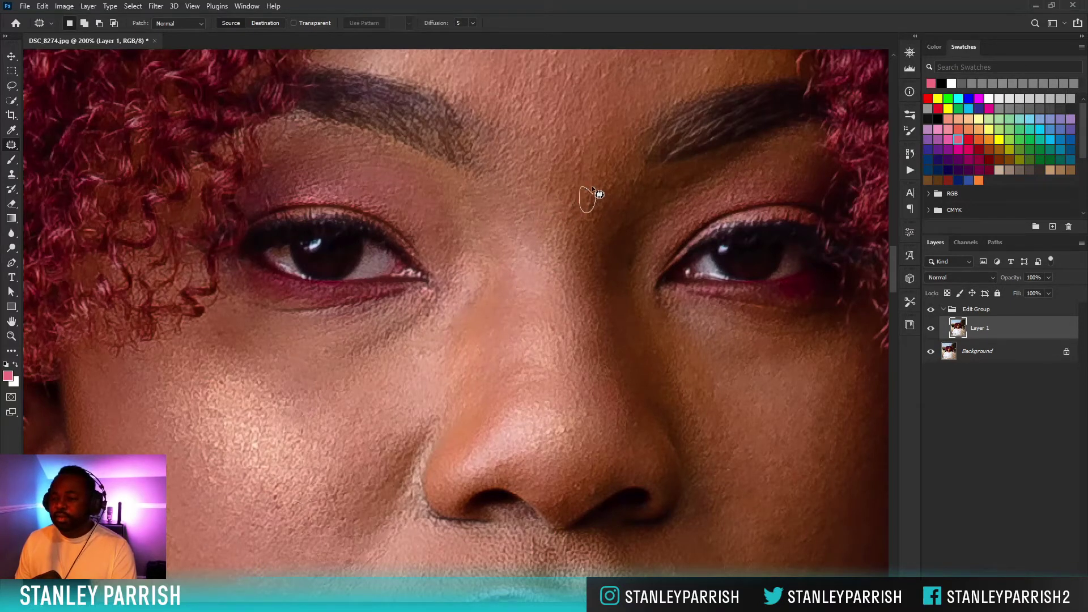
drag(592, 188, 592, 190)
mouse_move(588, 197)
mouse_down()
mouse_move(597, 166)
mouse_move(576, 133)
mouse_move(604, 150)
mouse_move(607, 121)
mouse_move(600, 141)
mouse_move(564, 135)
mouse_move(583, 136)
mouse_move(539, 113)
mouse_move(560, 134)
mouse_up()
key(ctrl+d)
key(ctrl+d)
key(ctrl+d)
key(ctrl+d)
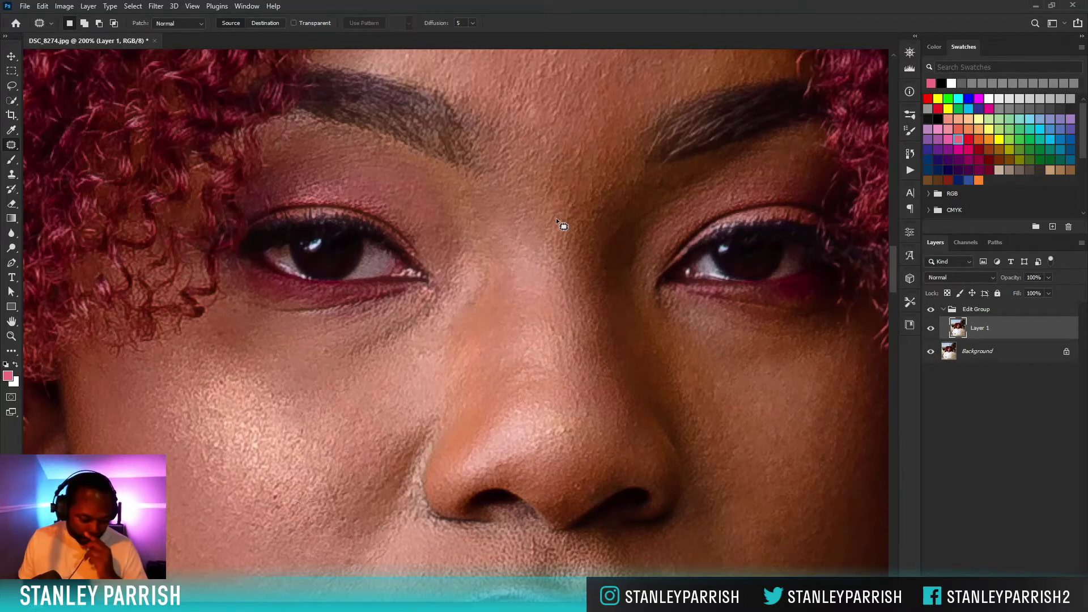
Patch the blemishes on the upper right part of the forehead with cleaner forehead skin, deselecting after each.
key(ctrl+minus)
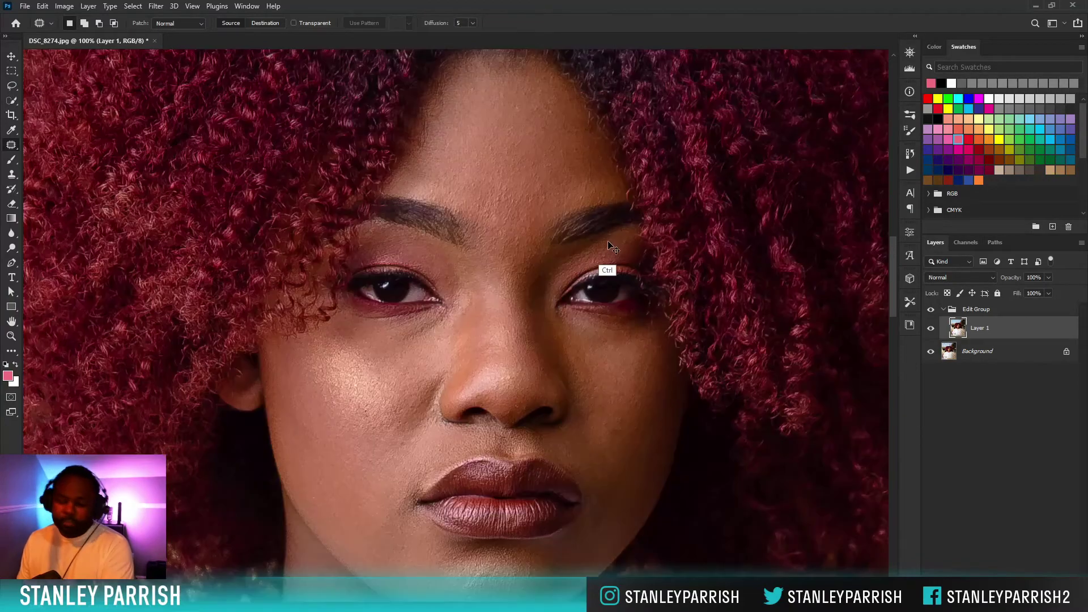
key(ctrl+plus)
scroll(630, 180, up, 6)
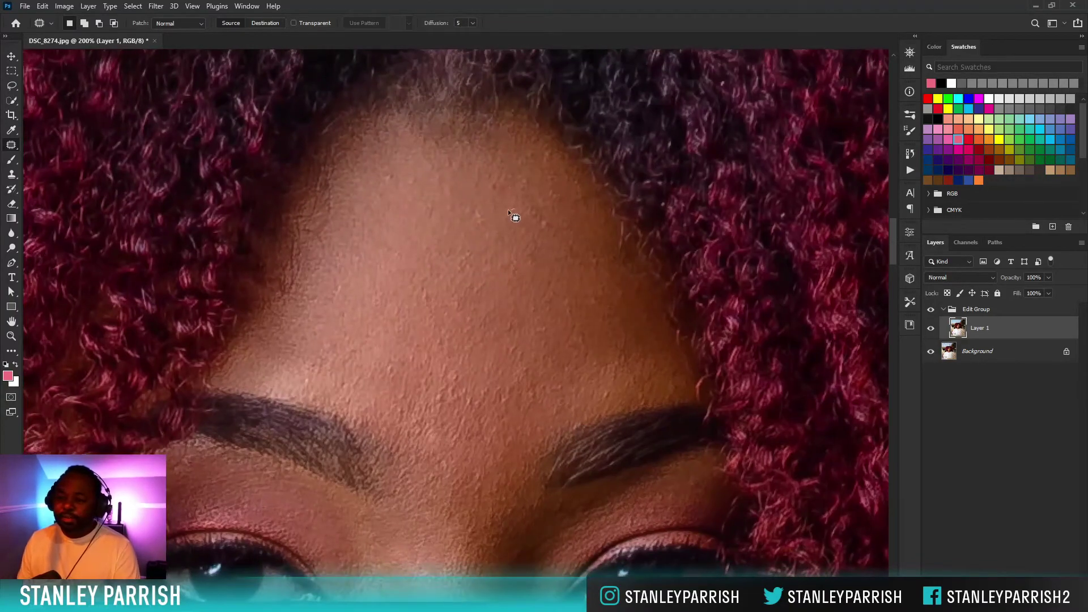
mouse_move(524, 225)
mouse_down()
mouse_move(469, 221)
mouse_move(475, 209)
mouse_move(462, 194)
mouse_move(382, 175)
mouse_move(415, 185)
mouse_up()
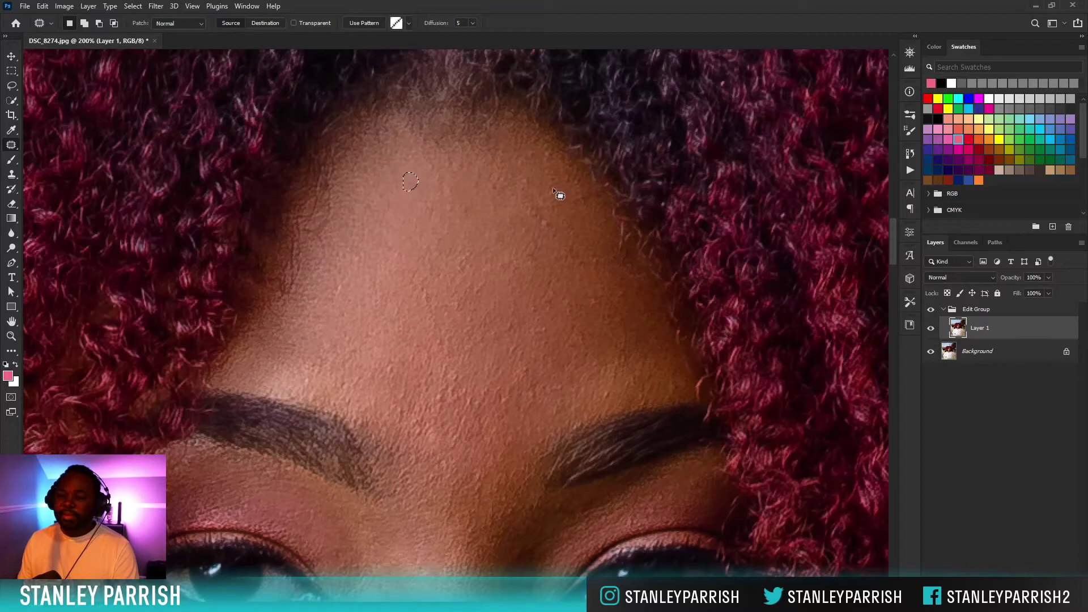
key(ctrl+d)
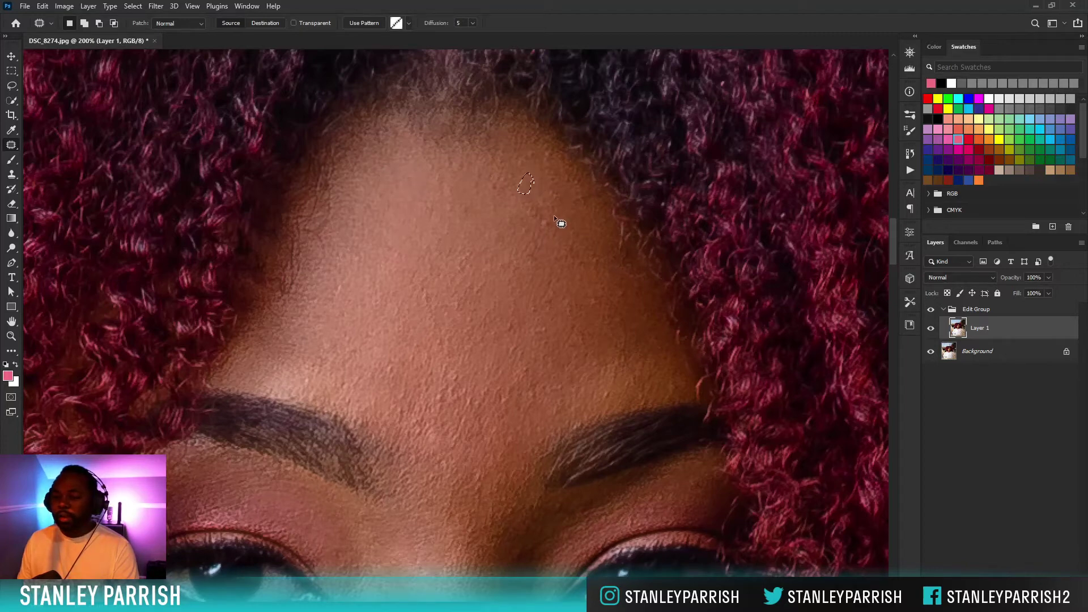
Patch the bumps down the right side of the forehead toward the hairline with adjacent skin, deselecting after each.
mouse_move(558, 220)
mouse_down()
mouse_move(525, 196)
mouse_move(531, 226)
mouse_move(553, 221)
mouse_move(598, 250)
mouse_up()
key(ctrl+d)
mouse_move(590, 260)
mouse_down()
mouse_move(597, 308)
mouse_move(603, 288)
mouse_up()
key(ctrl+d)
mouse_move(600, 295)
mouse_down()
mouse_move(593, 264)
mouse_move(538, 290)
mouse_move(548, 291)
mouse_up()
key(ctrl+d)
key(ctrl+d)
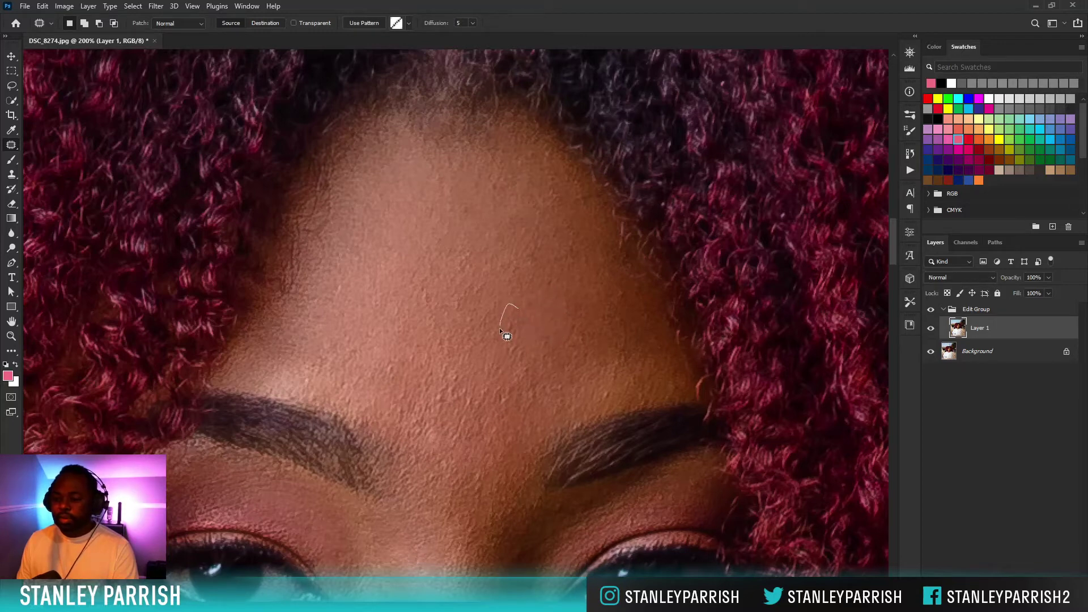
Patch the bumps in the middle of the forehead above the brows with surrounding smooth skin, then deselect.
drag(515, 327, 541, 317)
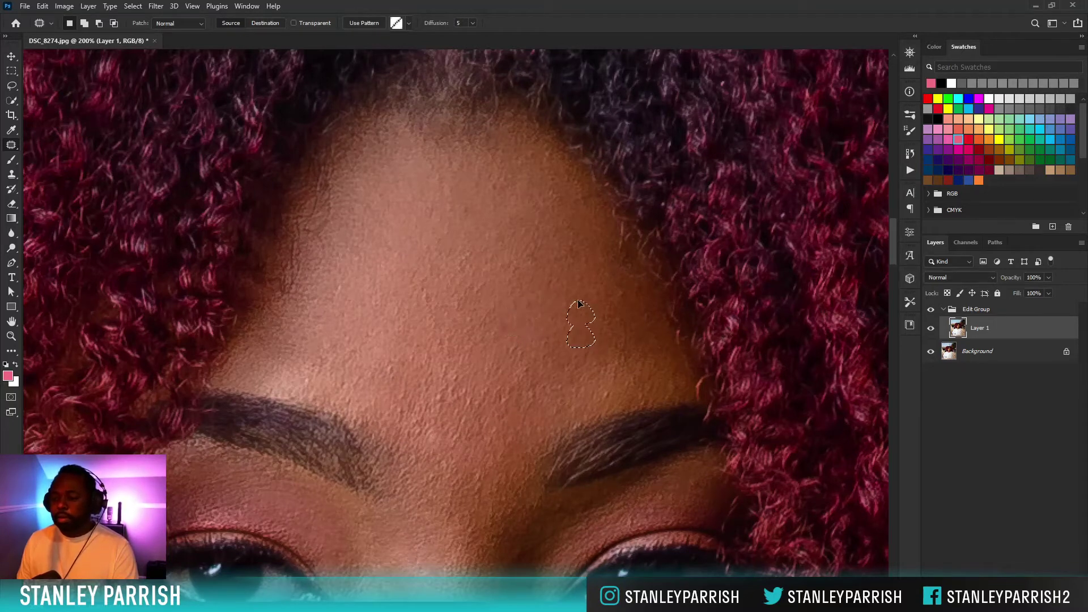
drag(608, 284, 607, 282)
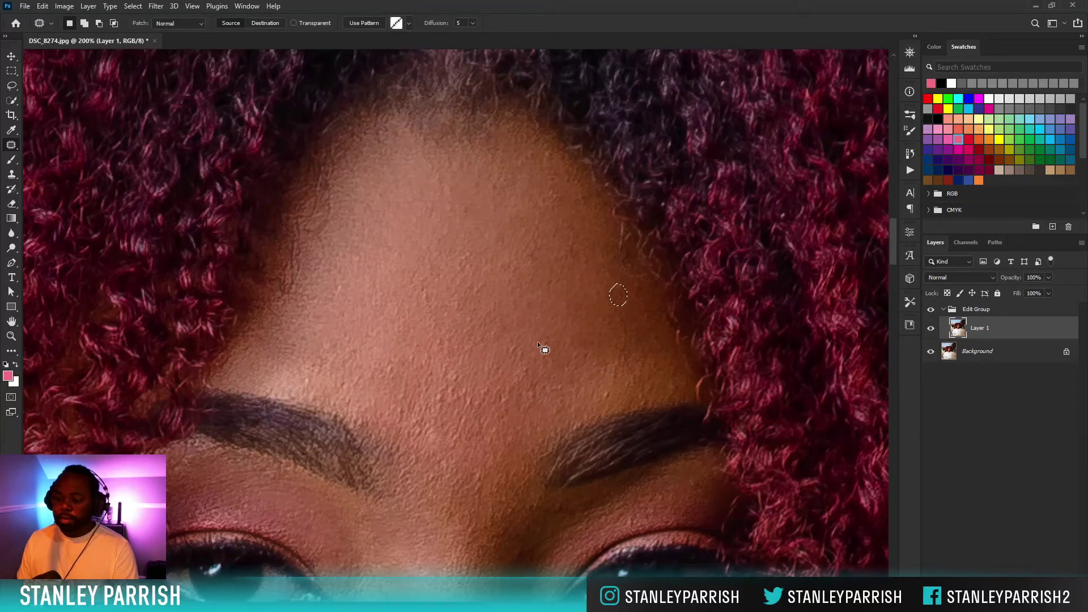
drag(518, 320, 518, 320)
mouse_move(450, 360)
mouse_down()
mouse_move(463, 365)
mouse_move(451, 358)
mouse_up()
drag(452, 366, 454, 336)
key(ctrl+d)
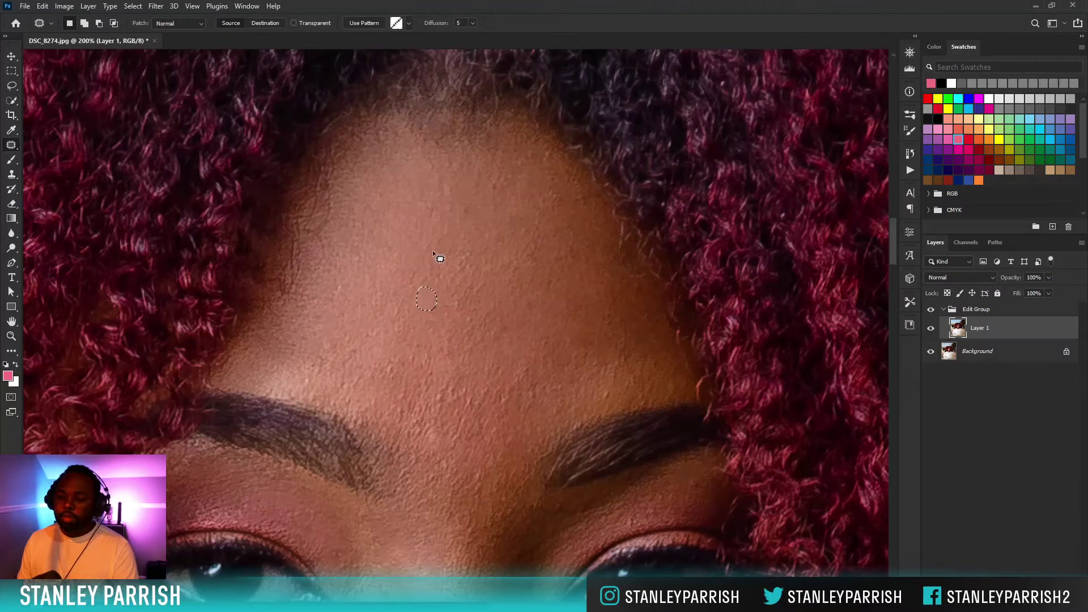
Patch the bumps in the upper middle of the forehead and just above the brow centre with smoother skin, deselecting after each.
mouse_move(464, 243)
mouse_down()
mouse_move(454, 262)
mouse_move(464, 211)
mouse_up()
key(ctrl+d)
drag(478, 167, 487, 228)
key(ctrl+d)
mouse_move(443, 384)
mouse_down()
mouse_move(432, 404)
mouse_move(476, 397)
mouse_move(448, 372)
mouse_up()
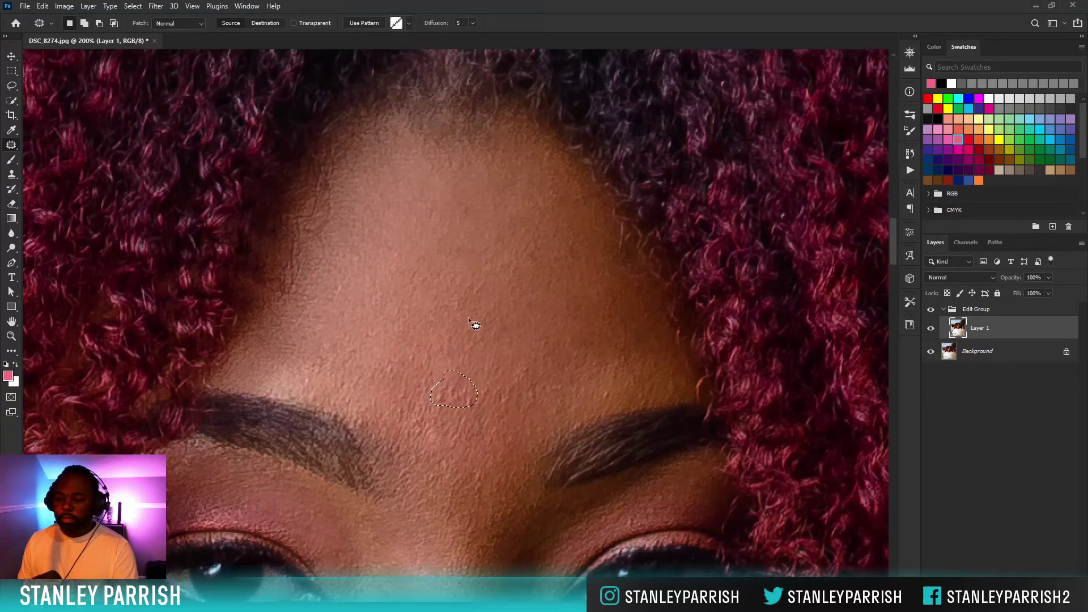
mouse_move(467, 317)
mouse_down()
mouse_move(457, 290)
mouse_move(484, 280)
mouse_up()
key(ctrl+d)
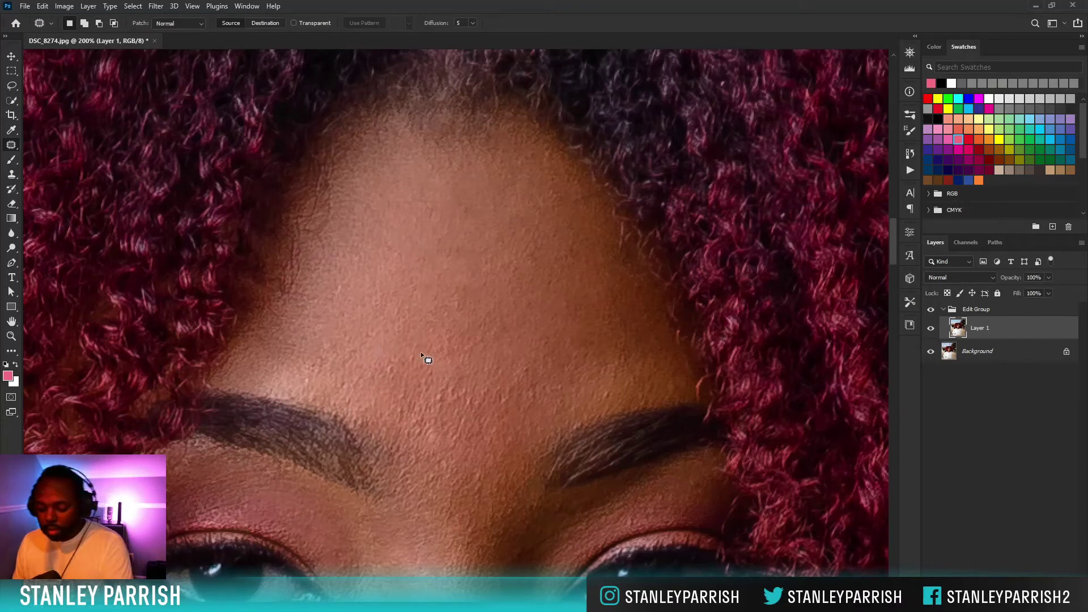
Switch to the Healing Brush at size 10 and heal the texture on the left side of the forehead.
key(shift+j)
key(shift+j)
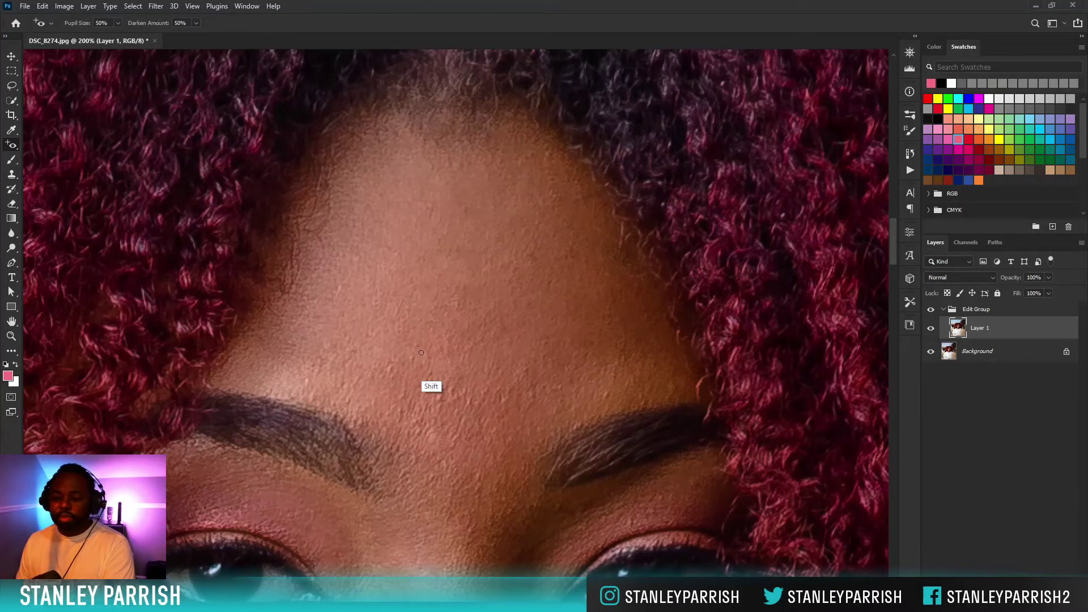
key(shift+j)
key(shift+j)
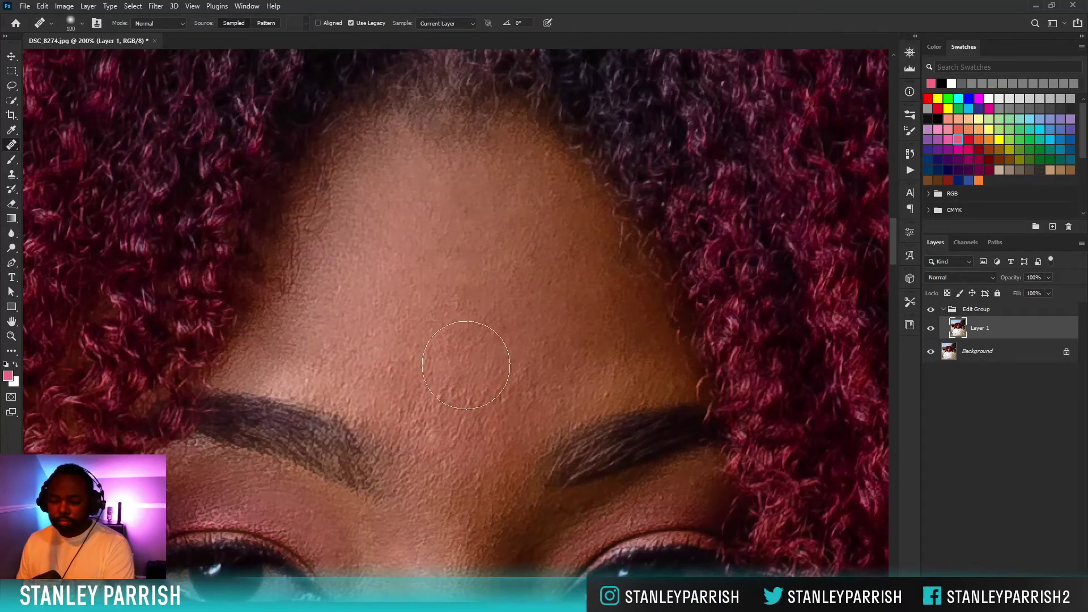
key(bracketleft)
key(bracketleft)
key(bracketleft)
key(bracketleft)
key(bracketleft)
key(bracketleft)
key(bracketleft)
key(bracketleft)
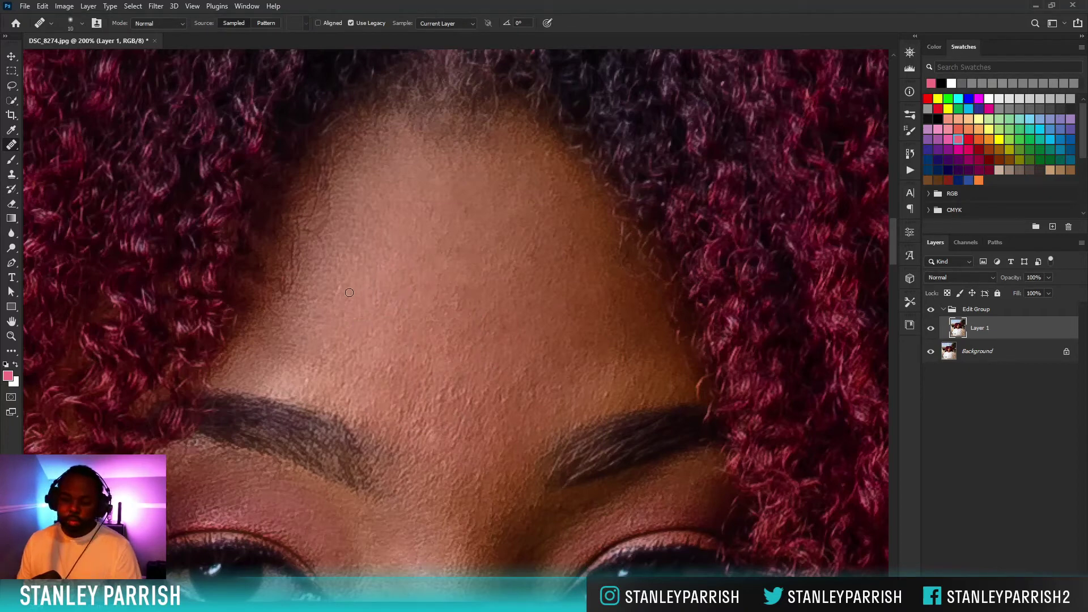
drag(356, 253, 358, 265)
alt+click(345, 331)
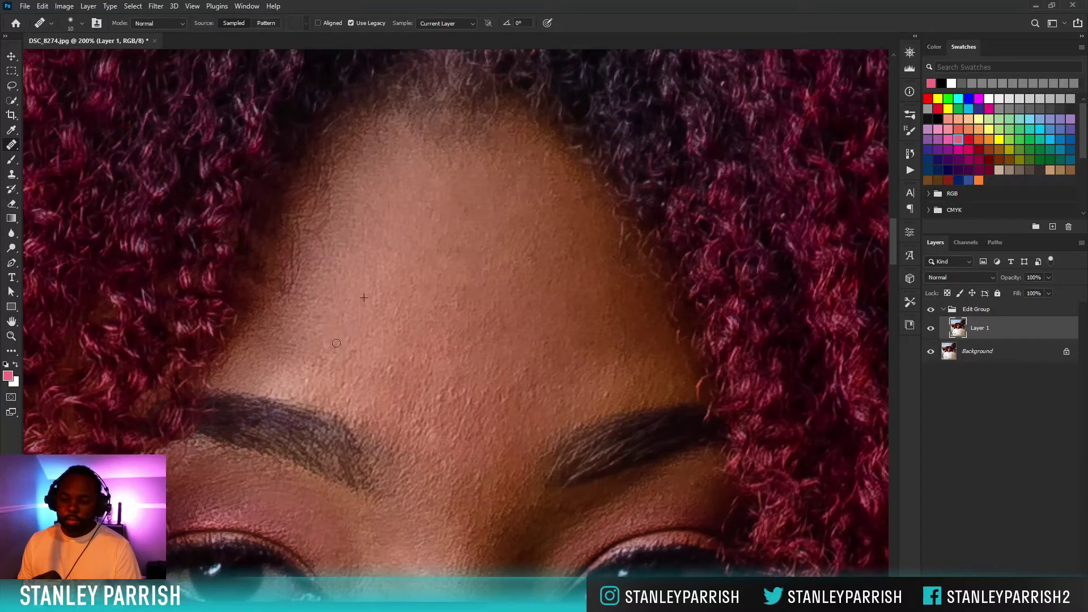
Enlarge the Healing Brush to 20 and heal the bumps above the left eyebrow with skin sampled from the left forehead.
key(bracketright)
key(bracketright)
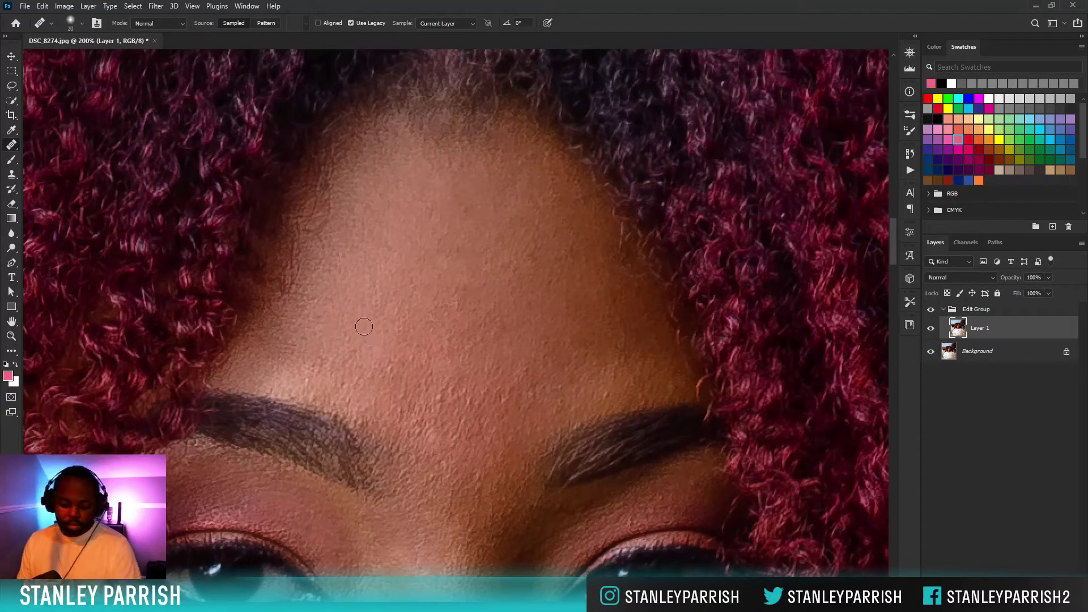
alt+click(359, 309)
drag(326, 354, 312, 378)
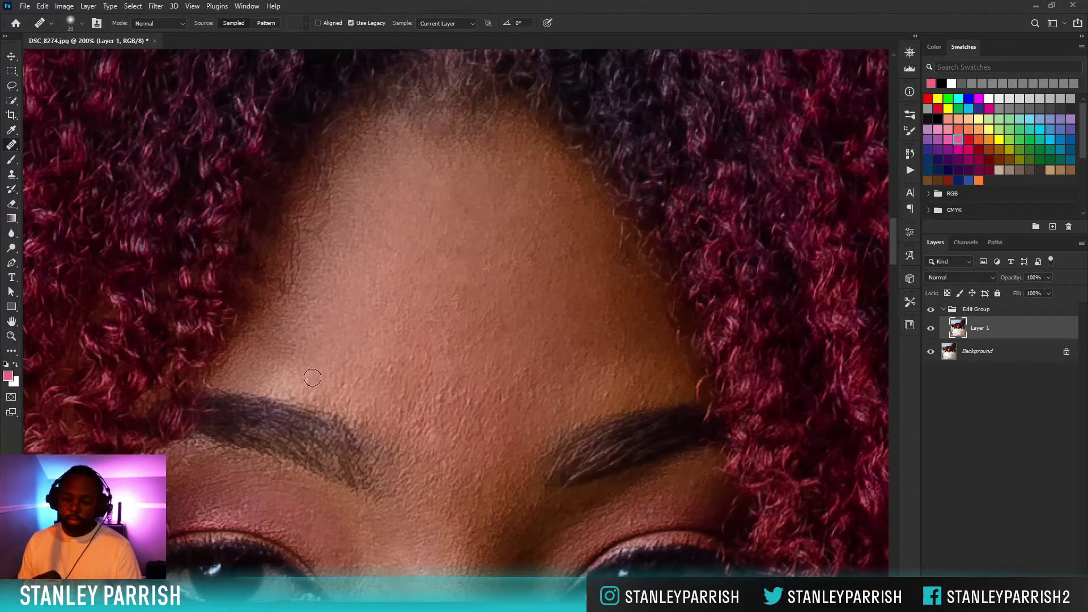
drag(389, 334, 399, 328)
mouse_move(379, 366)
mouse_down()
mouse_move(413, 362)
mouse_move(402, 412)
mouse_move(375, 410)
mouse_move(364, 382)
mouse_move(306, 391)
mouse_up()
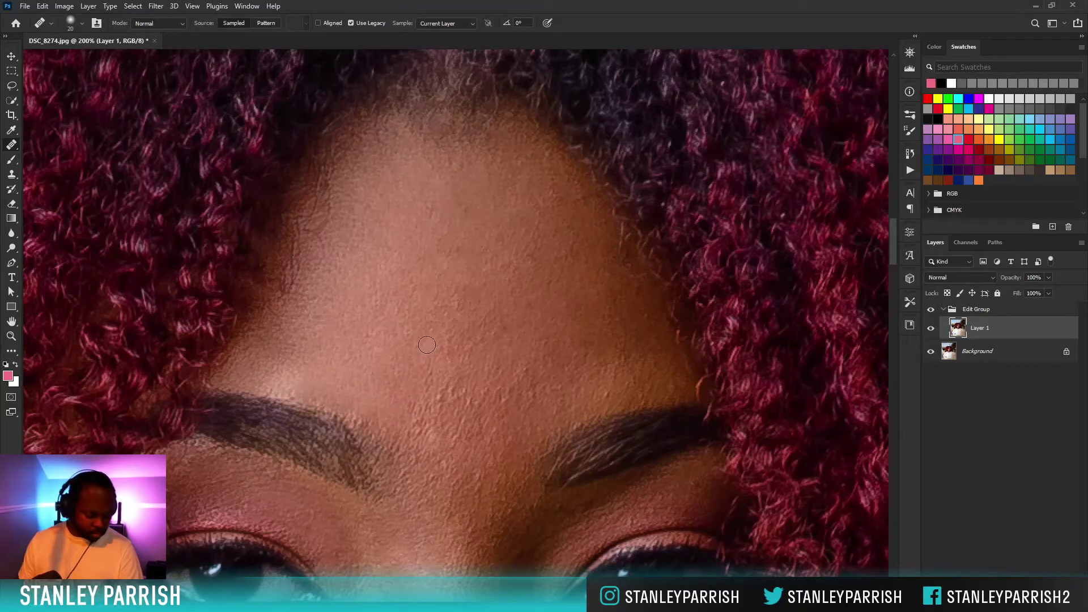
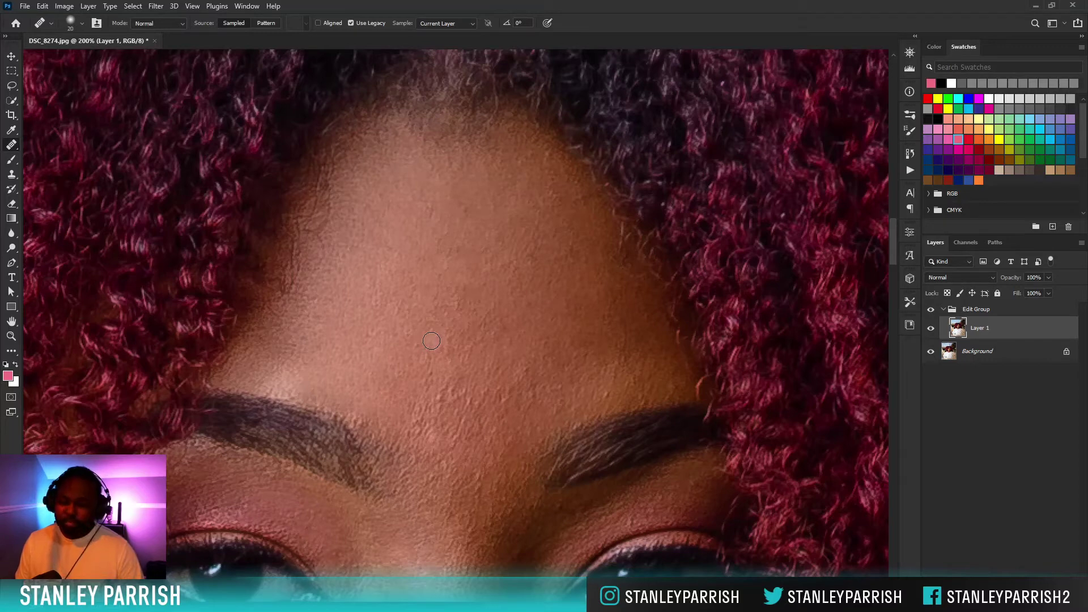
Heal the bumps down the centre of the forehead toward the brow area, resampling smooth forehead skin between strokes.
click(429, 374)
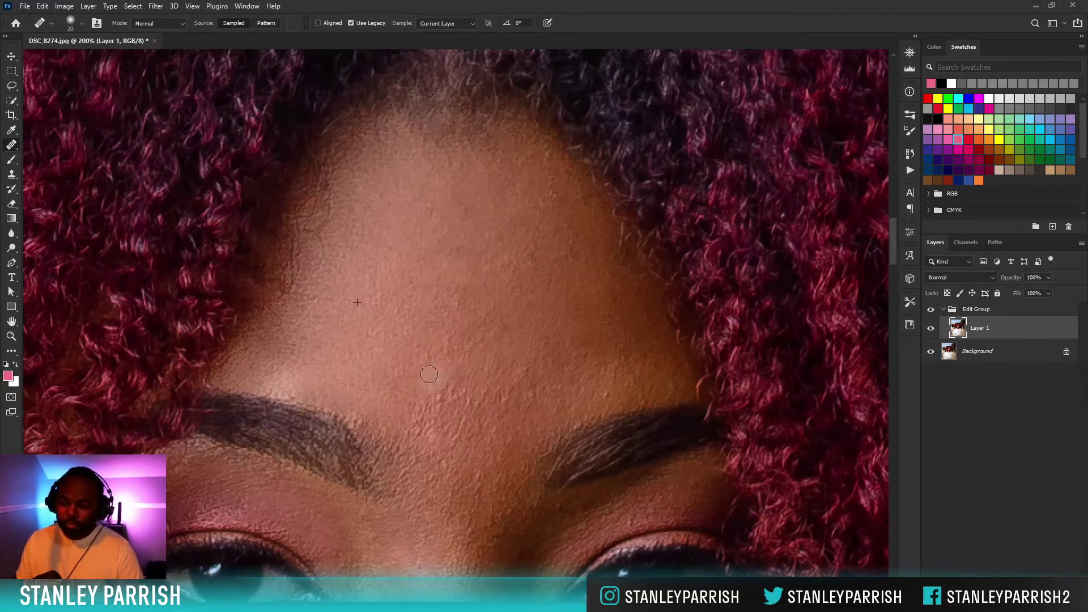
mouse_move(433, 356)
mouse_down()
mouse_move(422, 345)
mouse_move(436, 348)
mouse_up()
drag(445, 309, 462, 294)
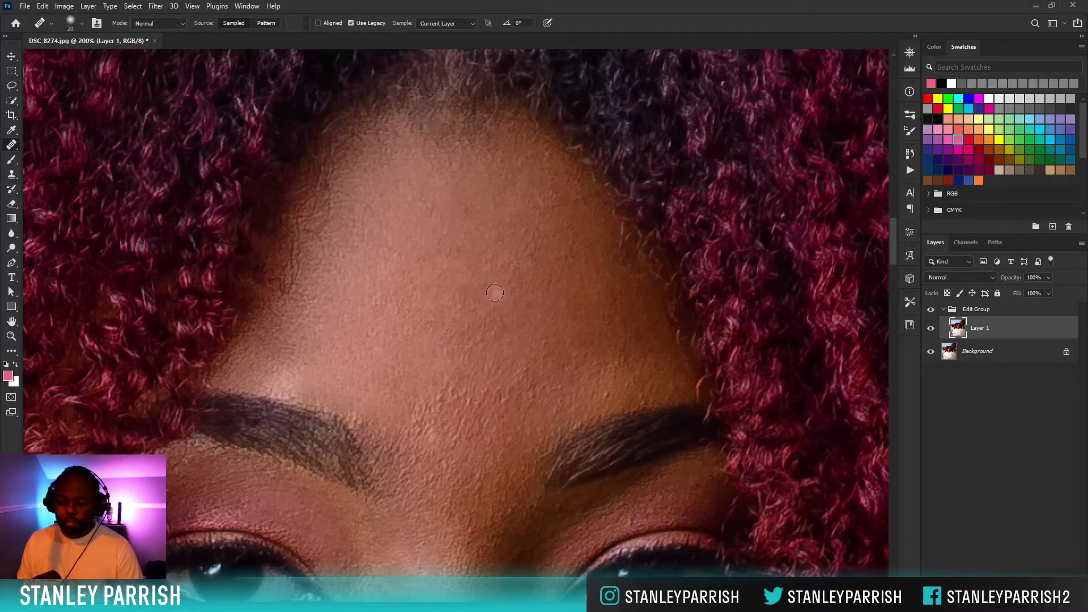
alt+click(483, 330)
drag(513, 364, 525, 374)
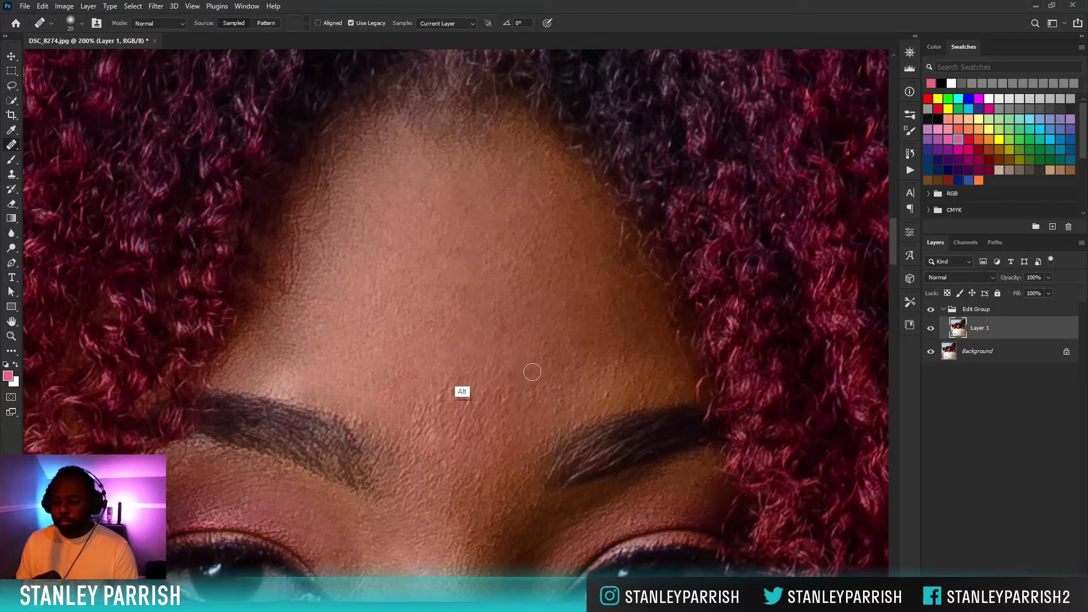
alt+click(471, 275)
mouse_move(458, 385)
mouse_down()
mouse_move(447, 394)
mouse_move(484, 398)
mouse_move(428, 417)
mouse_move(418, 434)
mouse_move(465, 430)
mouse_up()
Heal the bumps on the lower right of the forehead and out toward the hairline, sampling clean skin above them.
alt+click(520, 338)
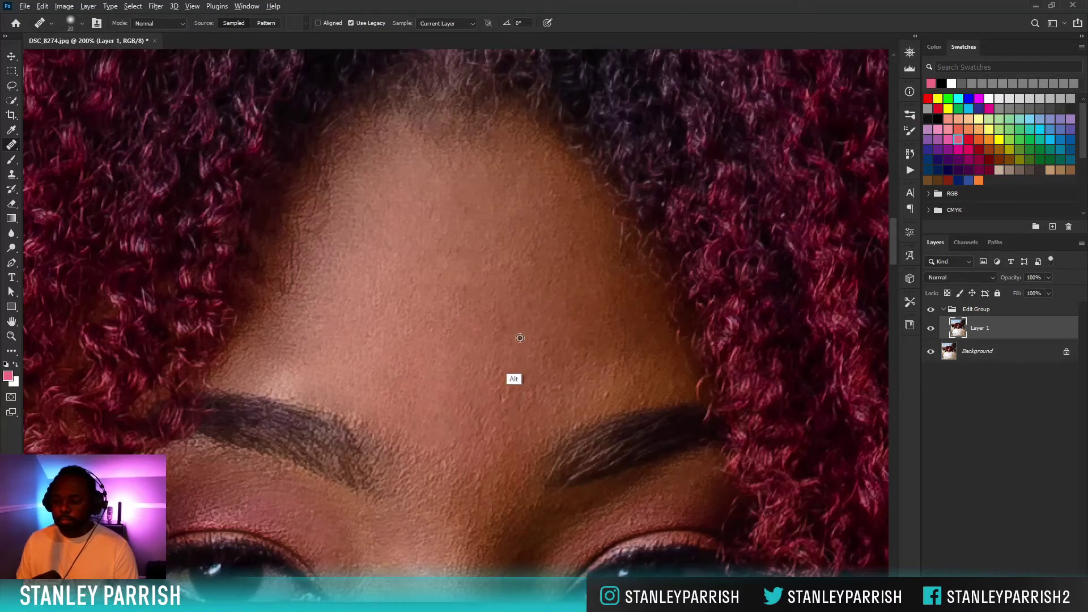
alt+click(517, 321)
mouse_move(513, 383)
mouse_down()
mouse_move(505, 396)
mouse_move(484, 368)
mouse_move(496, 404)
mouse_up()
alt+click(529, 377)
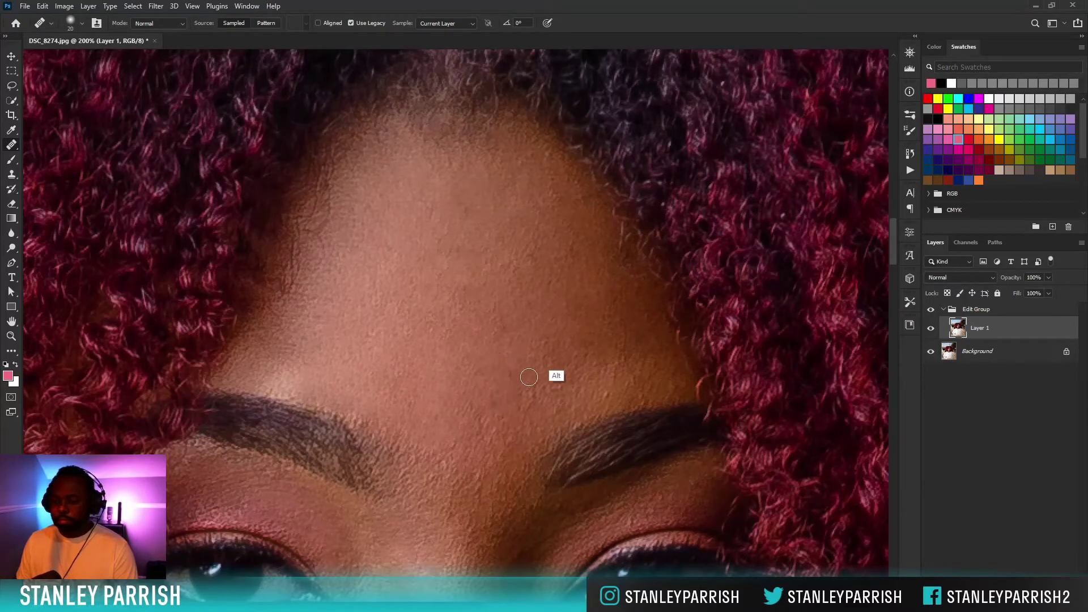
alt+click(539, 316)
mouse_move(548, 342)
mouse_down()
mouse_move(550, 381)
mouse_move(532, 394)
mouse_up()
mouse_move(582, 358)
mouse_down()
mouse_move(571, 375)
mouse_move(611, 368)
mouse_move(613, 318)
mouse_up()
alt+click(575, 328)
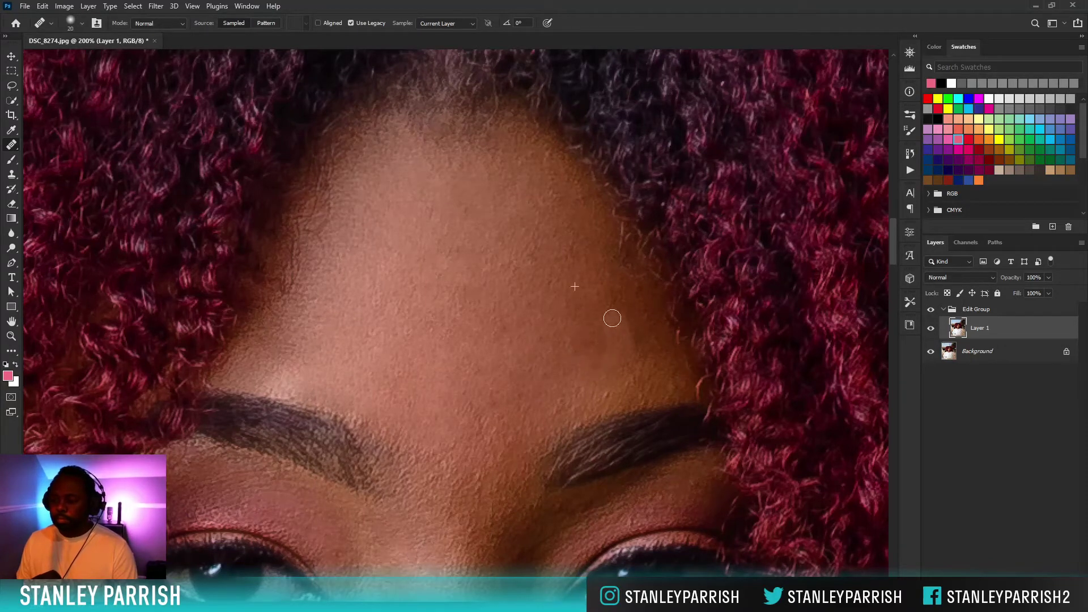
Heal the spots across the upper right part of the forehead with sampled nearby skin.
alt+click(571, 295)
mouse_move(572, 258)
mouse_down()
mouse_move(503, 269)
mouse_move(500, 254)
mouse_up()
alt+click(550, 298)
alt+click(484, 301)
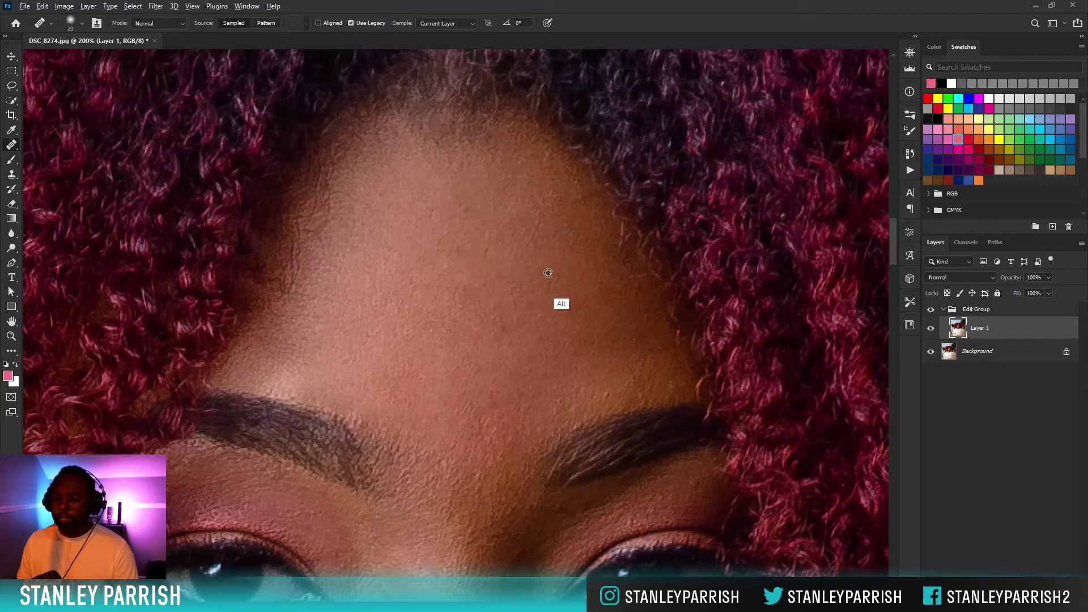
alt+click(548, 273)
drag(547, 211, 546, 170)
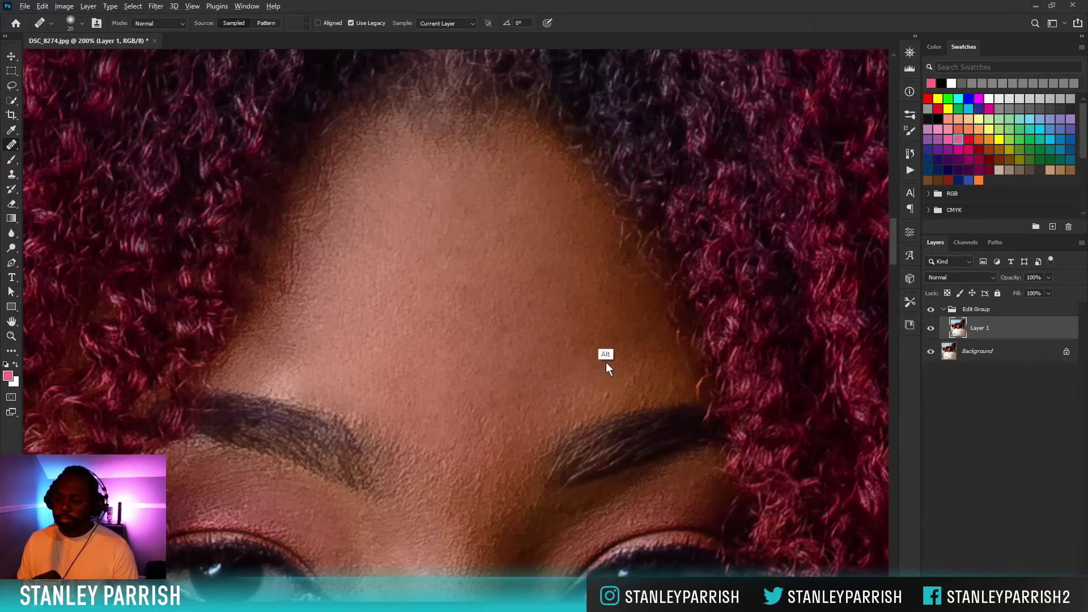
Heal the rough skin along the top of the right eyebrow and across the area between the brows.
alt+click(625, 333)
drag(641, 372, 619, 389)
mouse_move(598, 395)
mouse_down()
mouse_move(565, 401)
mouse_move(530, 390)
mouse_move(522, 399)
mouse_up()
drag(494, 395, 466, 404)
alt+click(489, 380)
drag(526, 420, 530, 430)
drag(514, 439, 485, 443)
drag(482, 444, 462, 447)
drag(552, 413, 566, 408)
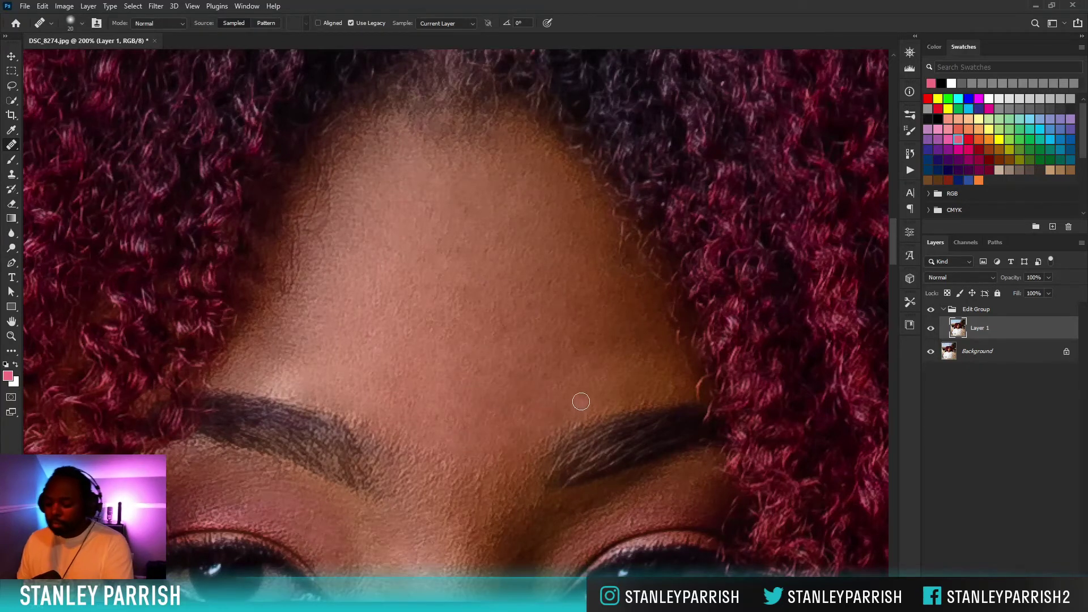
Examine the retouched forehead in the full portrait and at closer magnifications.
key(ctrl+minus)
key(ctrl+minus)
key(ctrl+minus)
key(ctrl+minus)
key(ctrl+minus)
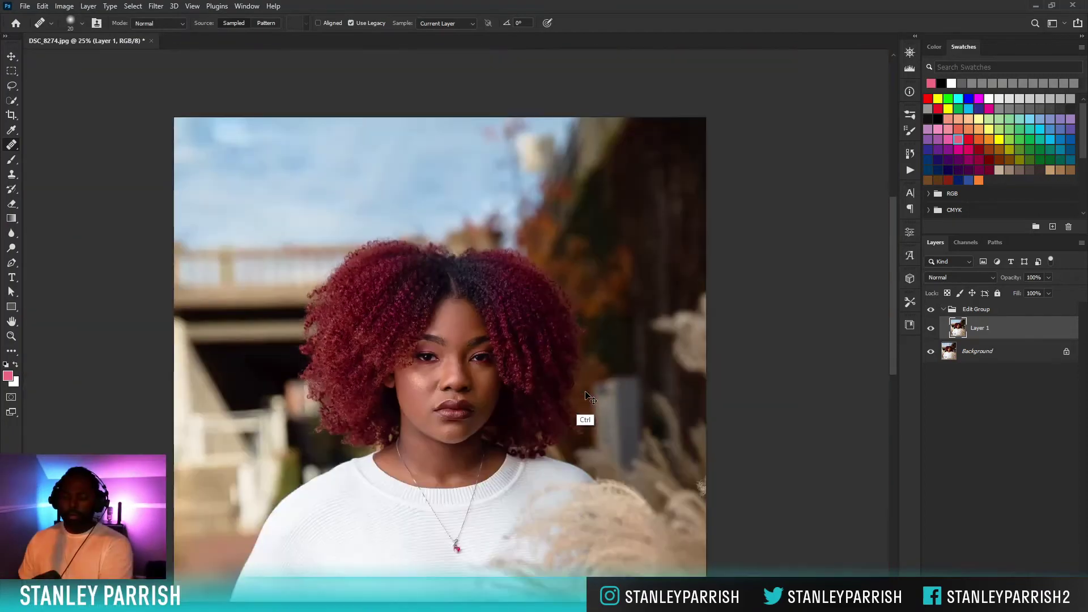
key(ctrl+plus)
key(ctrl+plus)
key(ctrl+plus)
key(ctrl+plus)
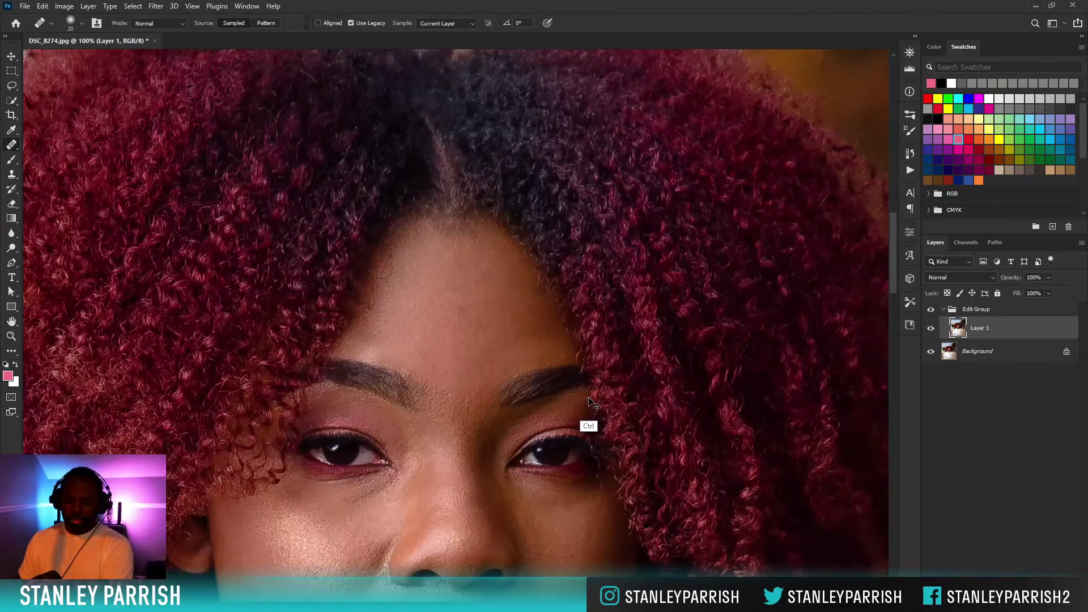
key(ctrl+minus)
key(ctrl+minus)
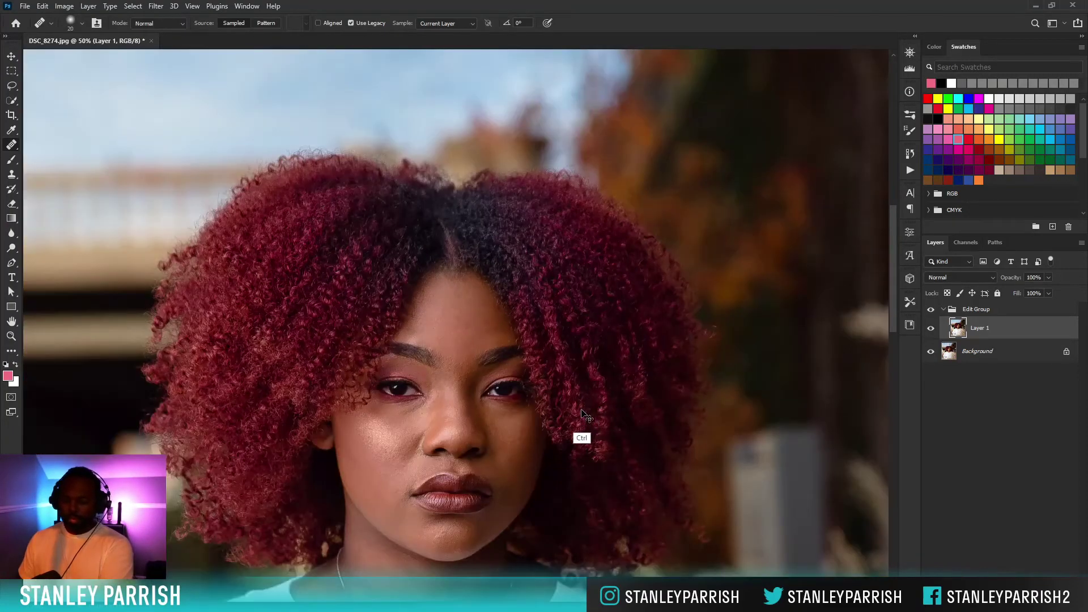
Heal the blemishes on the right cheek with skin sampled from beside them.
mouse_move(539, 426)
mouse_down()
mouse_move(579, 216)
mouse_move(591, 256)
mouse_up()
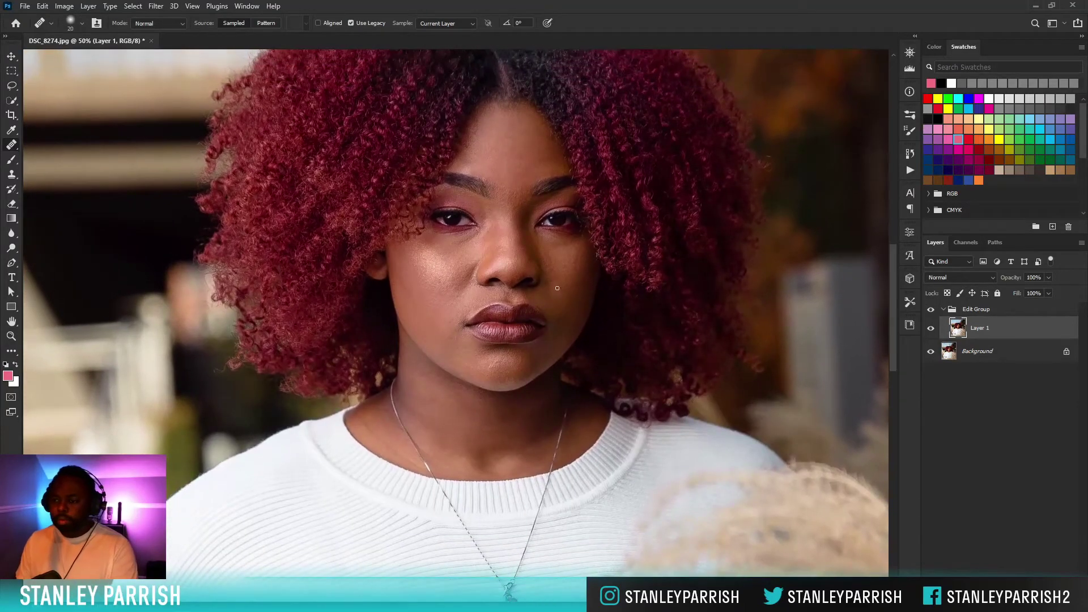
alt+click(562, 277)
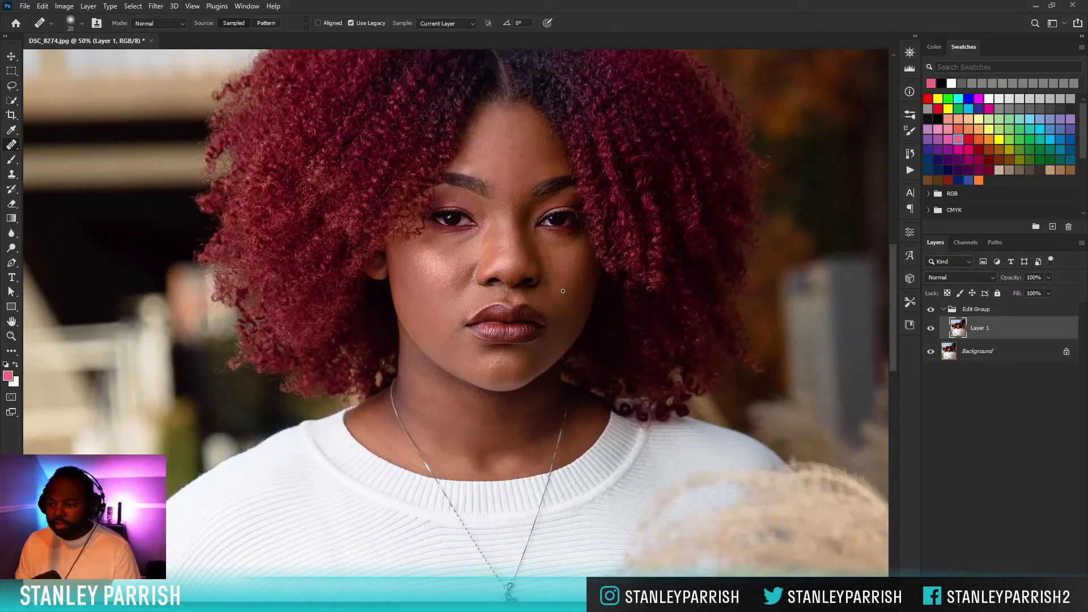
alt+click(576, 279)
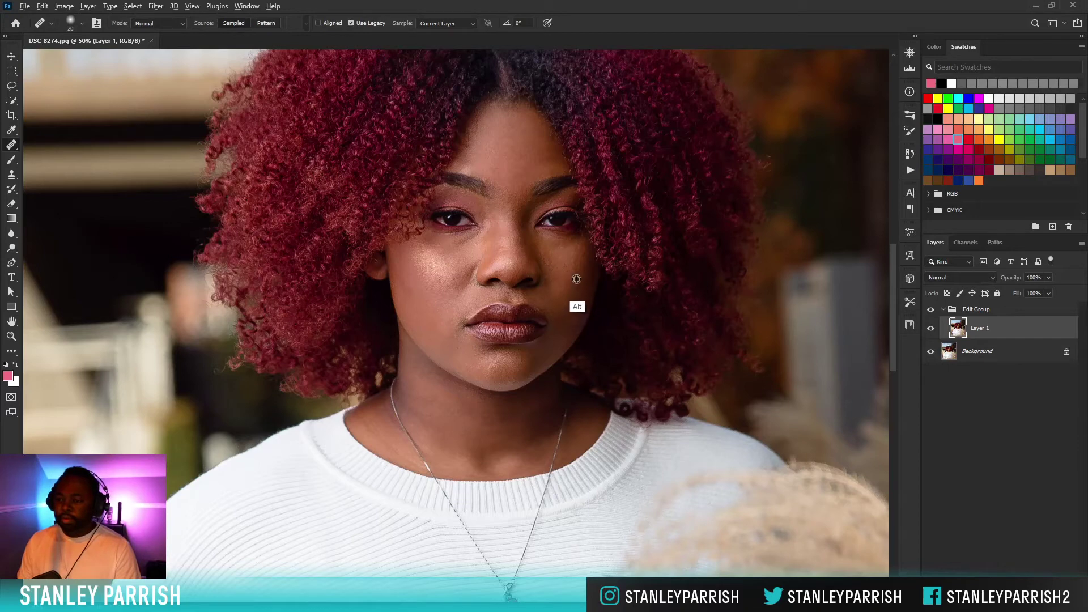
click(576, 263)
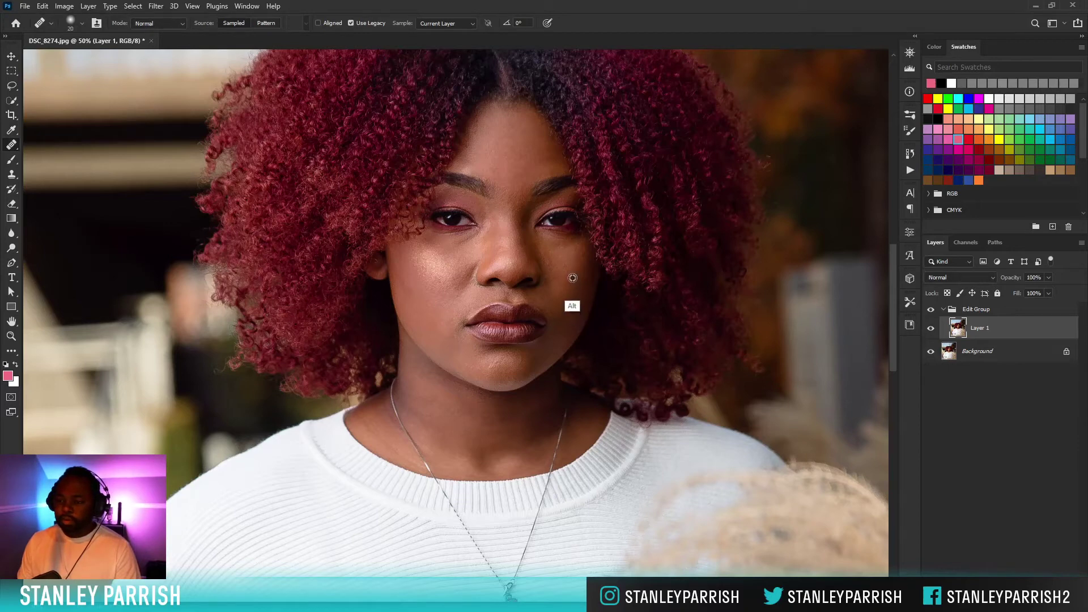
alt+click(573, 276)
alt+click(569, 308)
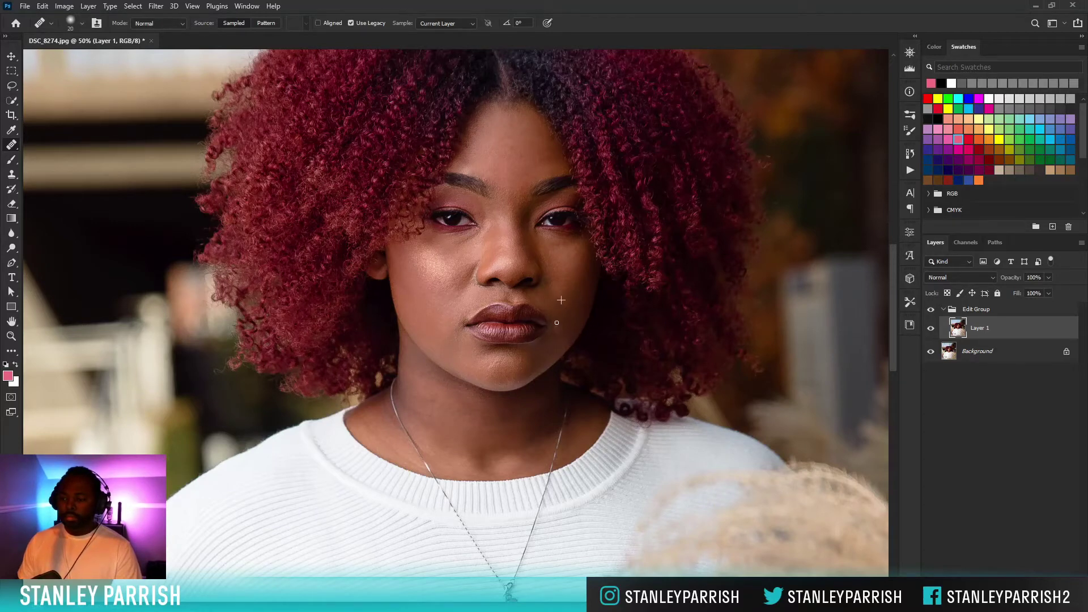
Heal the skin between the right corner of the mouth and the jaw with sampled lower-cheek skin.
alt+click(574, 318)
drag(568, 322, 562, 328)
alt+click(567, 335)
alt+click(569, 315)
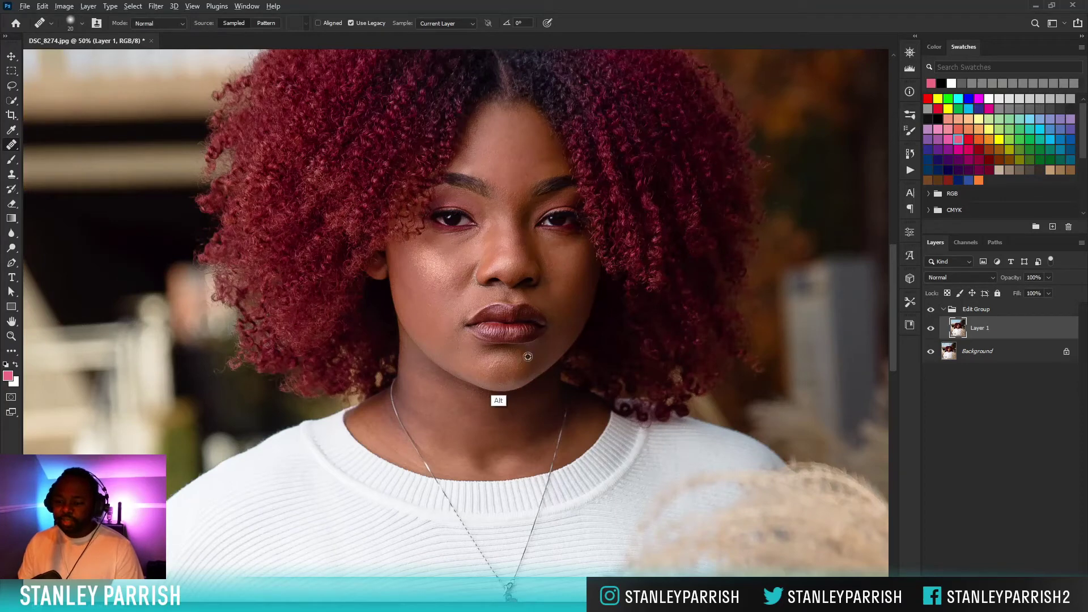
Heal the marks on the left side of the chin with skin sampled from the chin.
alt+click(482, 364)
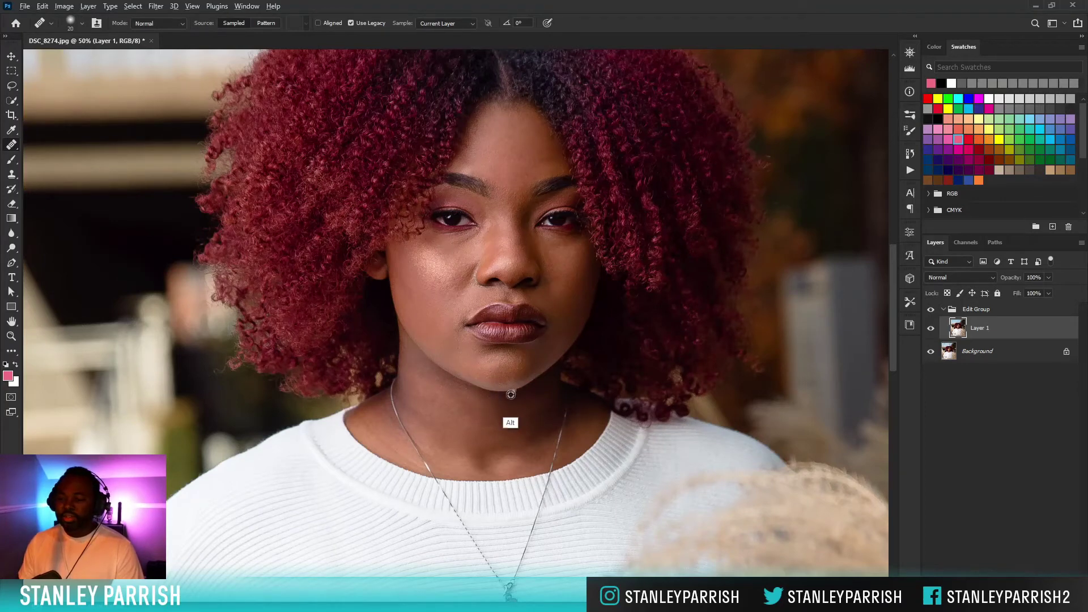
alt+click(512, 368)
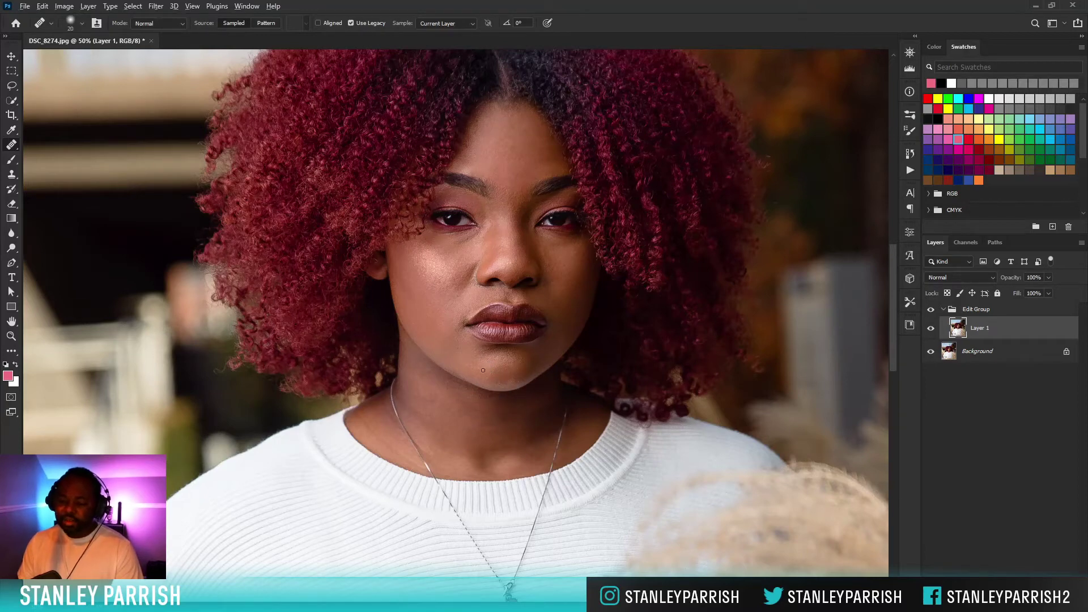
mouse_move(489, 380)
mouse_down()
mouse_move(470, 391)
mouse_move(478, 369)
mouse_up()
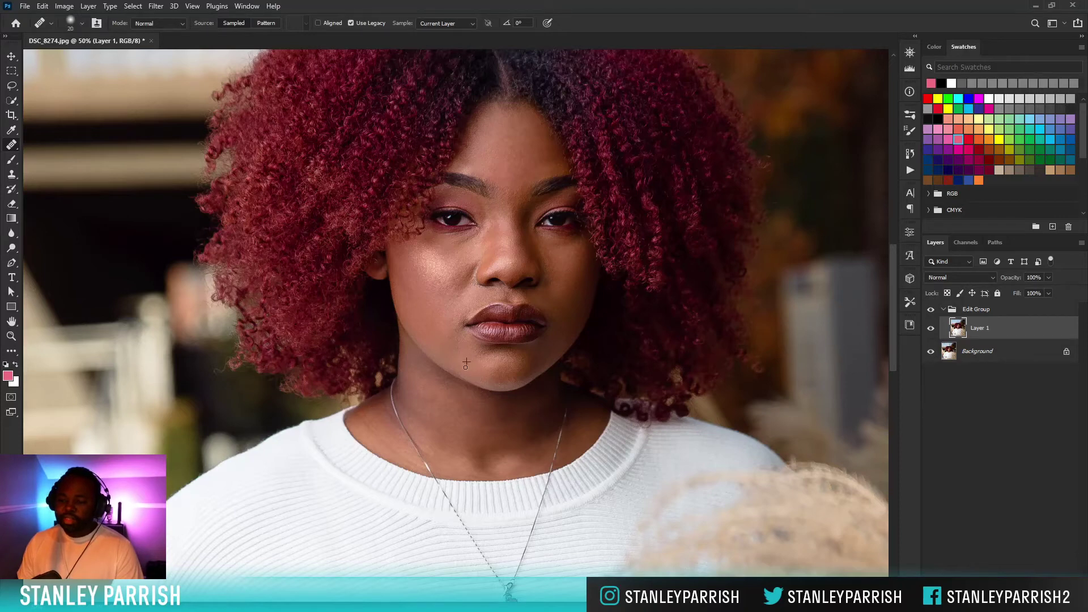
alt+click(467, 364)
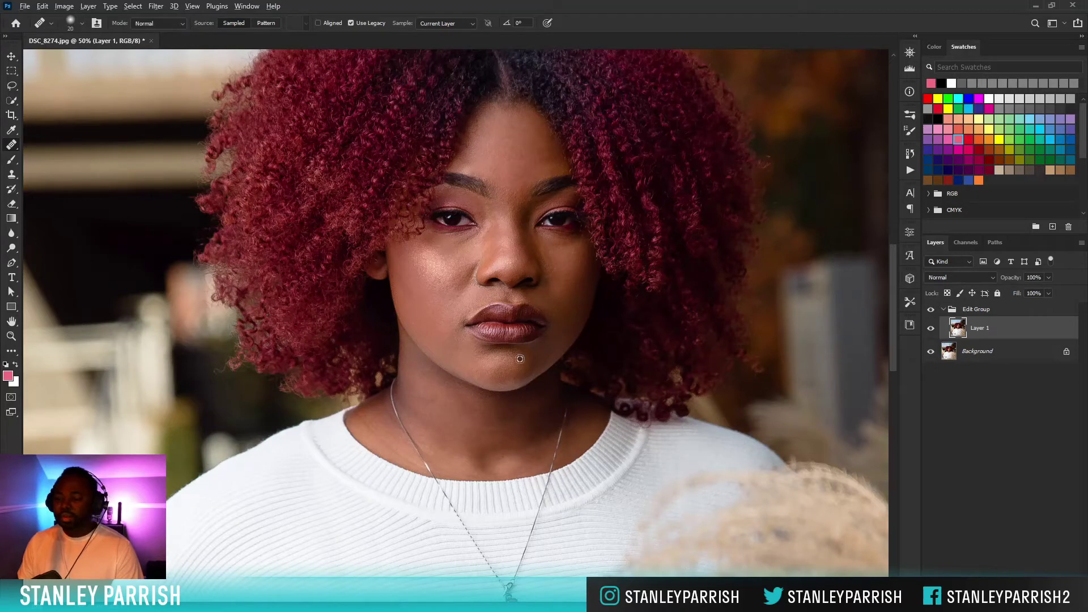
Heal the small spots on the right side of the chin at 100% magnification with adjacent sampled skin.
key(ctrl+plus)
key(ctrl+plus)
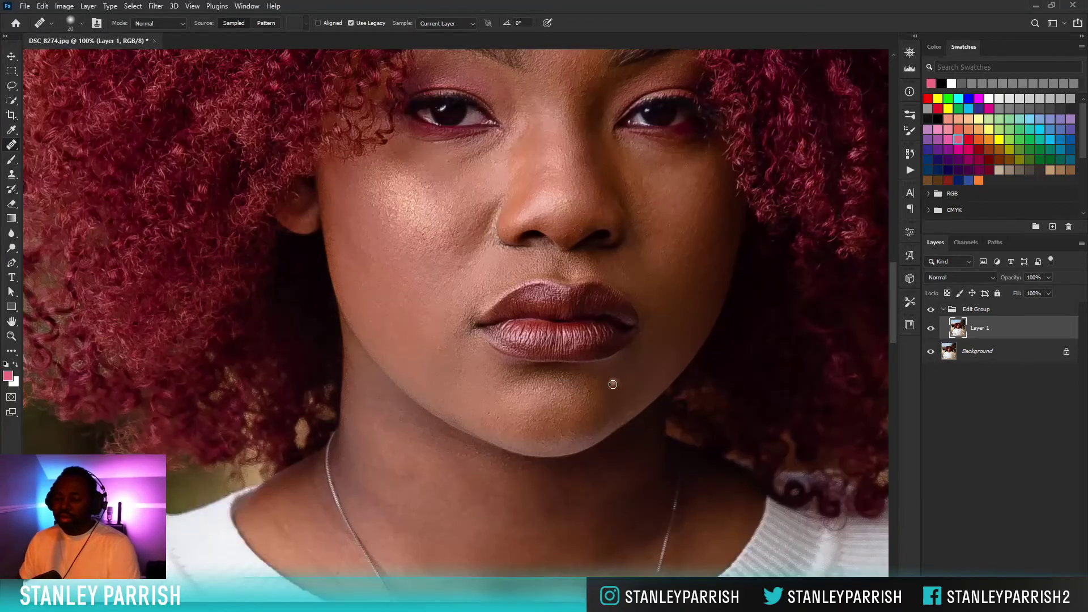
alt+click(604, 397)
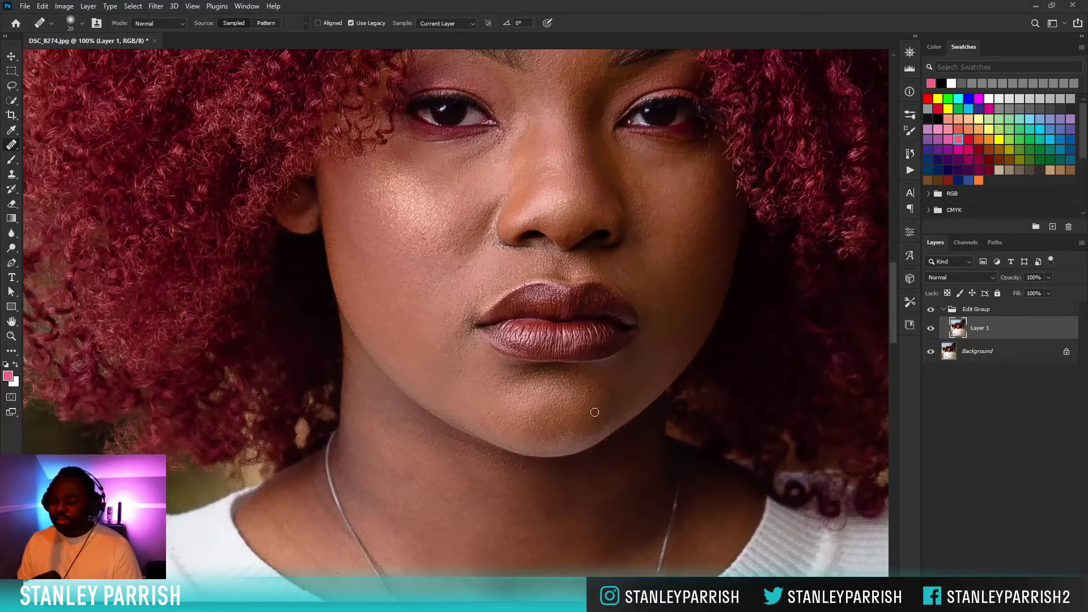
click(587, 414)
click(582, 410)
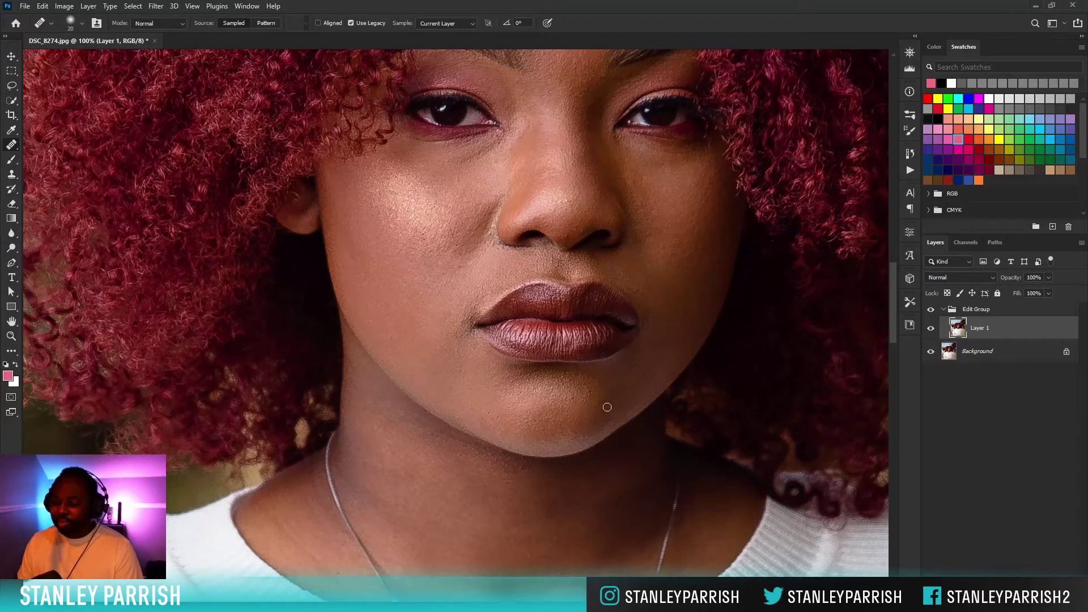
Heal the small marks between the lower lip and the right side of the chin with skin sampled beside them.
alt+click(595, 400)
click(585, 399)
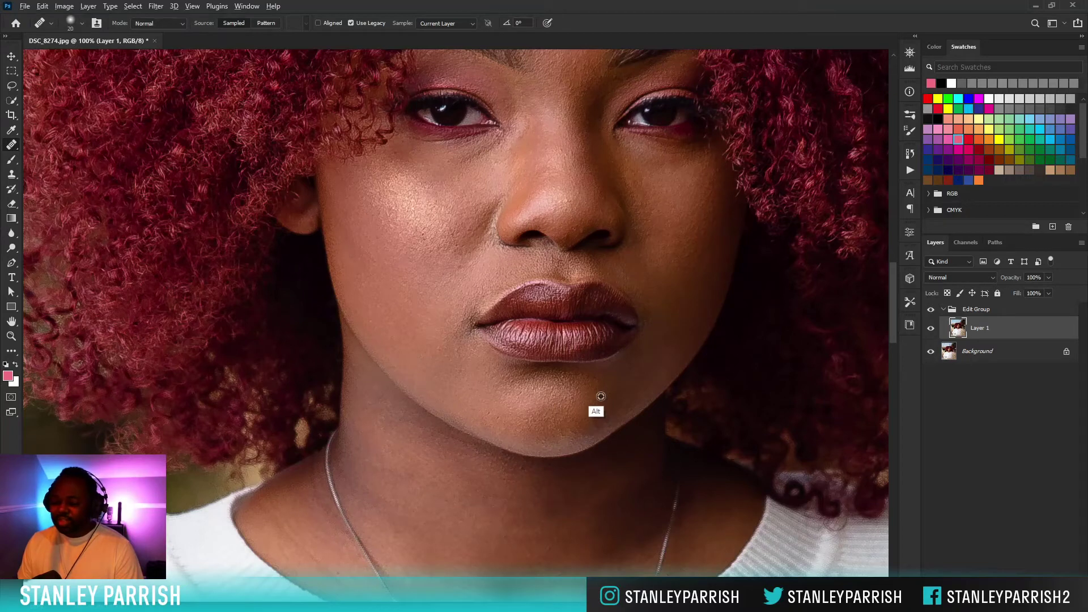
alt+click(601, 397)
click(597, 384)
alt+click(598, 398)
click(587, 385)
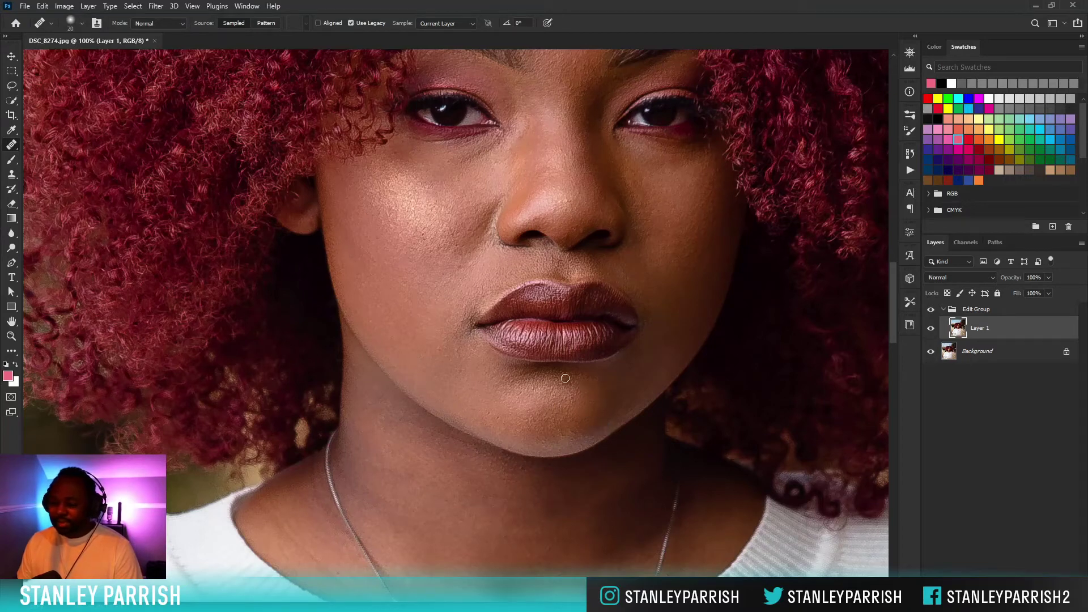
Heal the small spots on the left side of the chin with skin sampled from just above and beside them.
alt+click(518, 407)
click(517, 424)
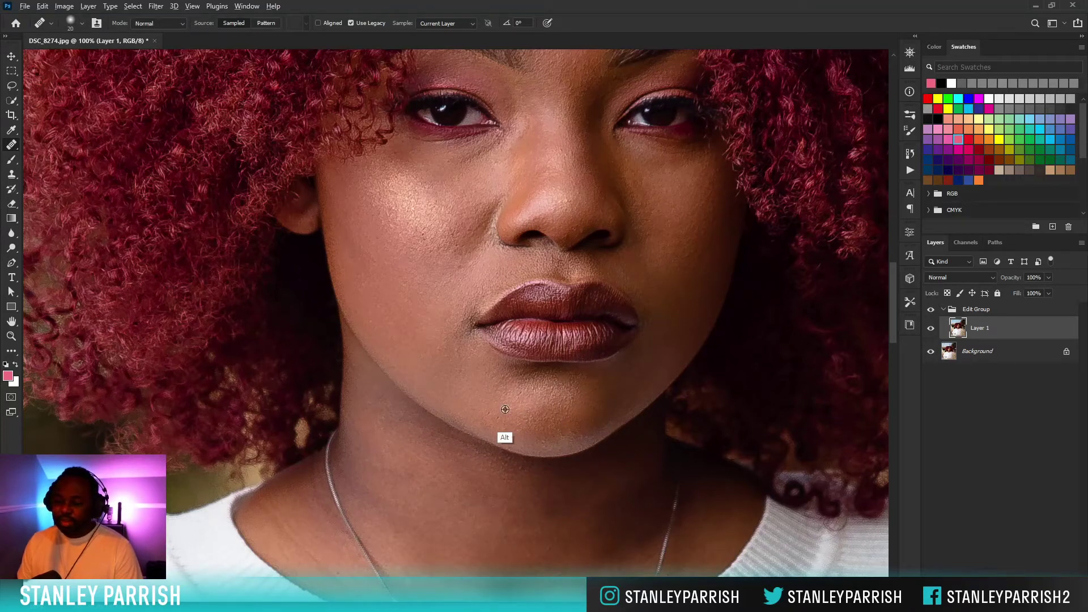
alt+click(505, 410)
click(497, 416)
click(491, 412)
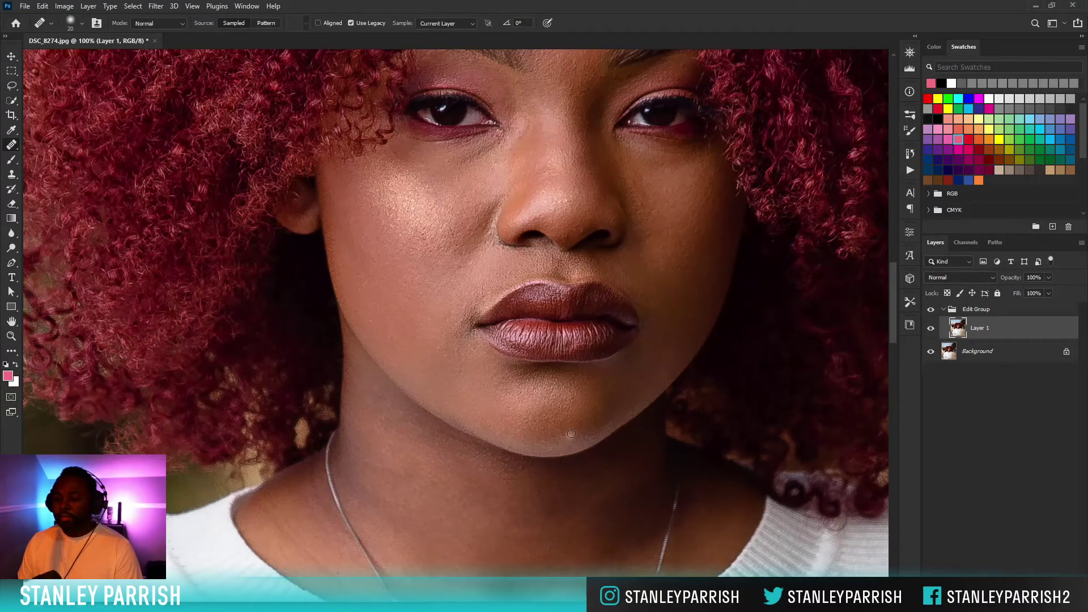
Heal the fine spots in the middle of the chin using a smaller brush and skin sampled from the lower chin.
key(bracketleft)
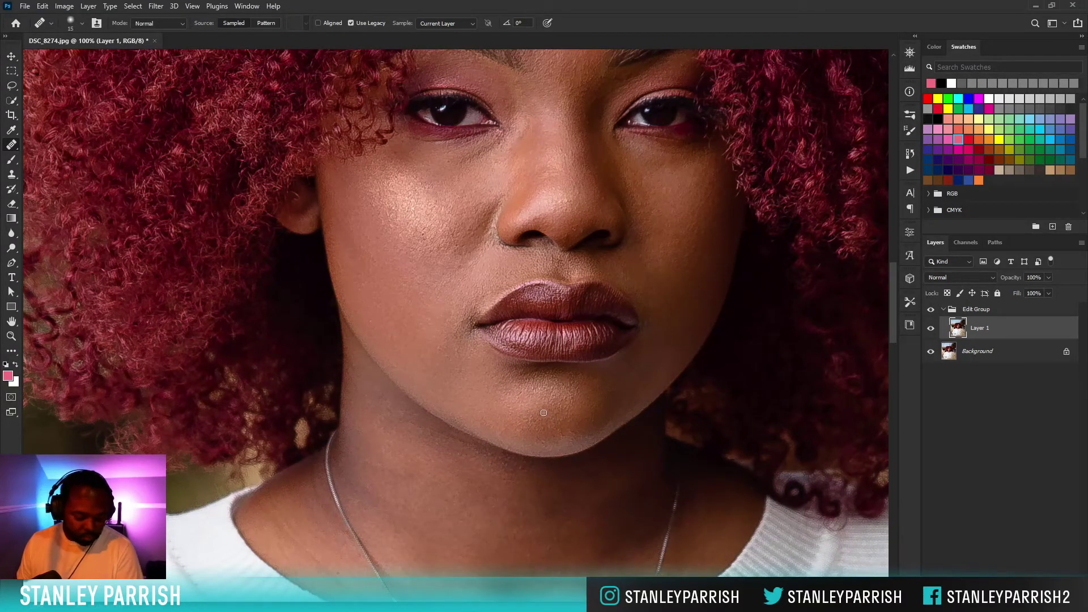
alt+click(561, 437)
click(545, 415)
alt+click(538, 436)
click(534, 412)
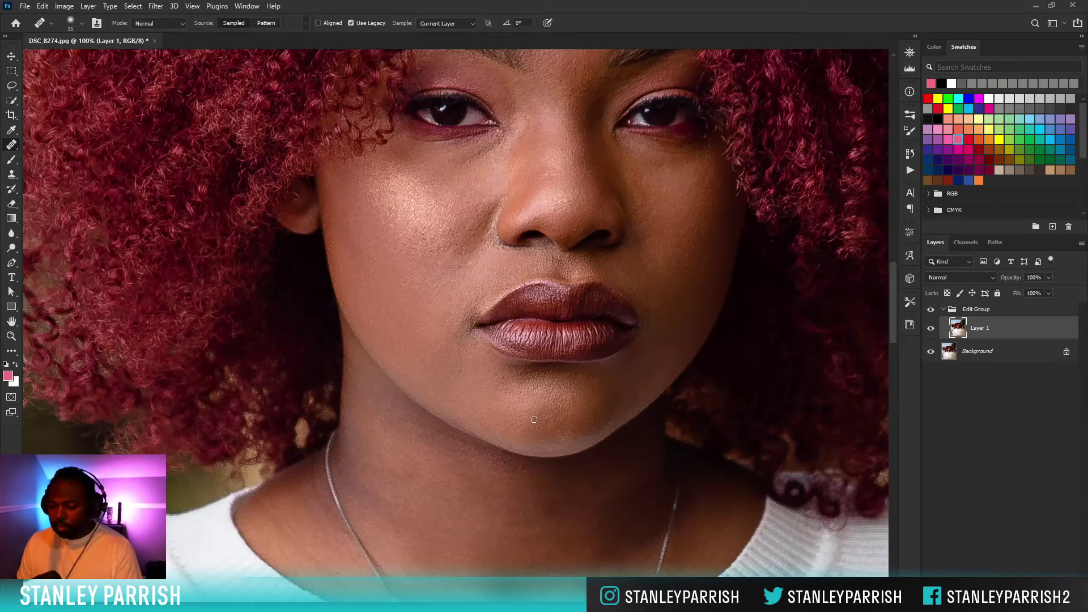
alt+click(546, 437)
click(531, 437)
click(532, 436)
click(519, 426)
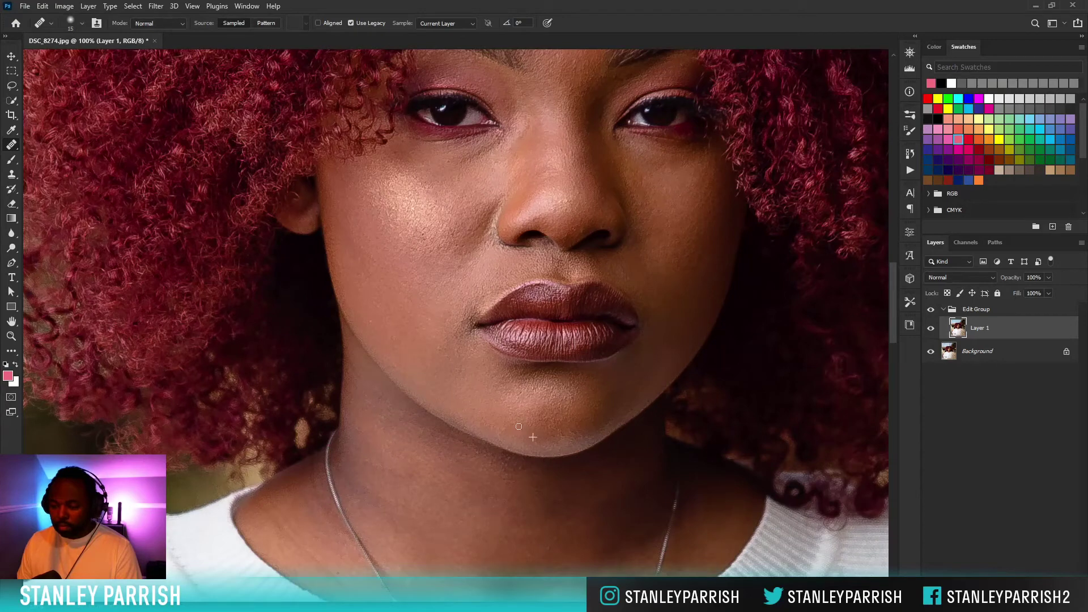
Heal the spots on the lower cheek beside the left corner of the mouth with skin sampled from below.
alt+click(465, 379)
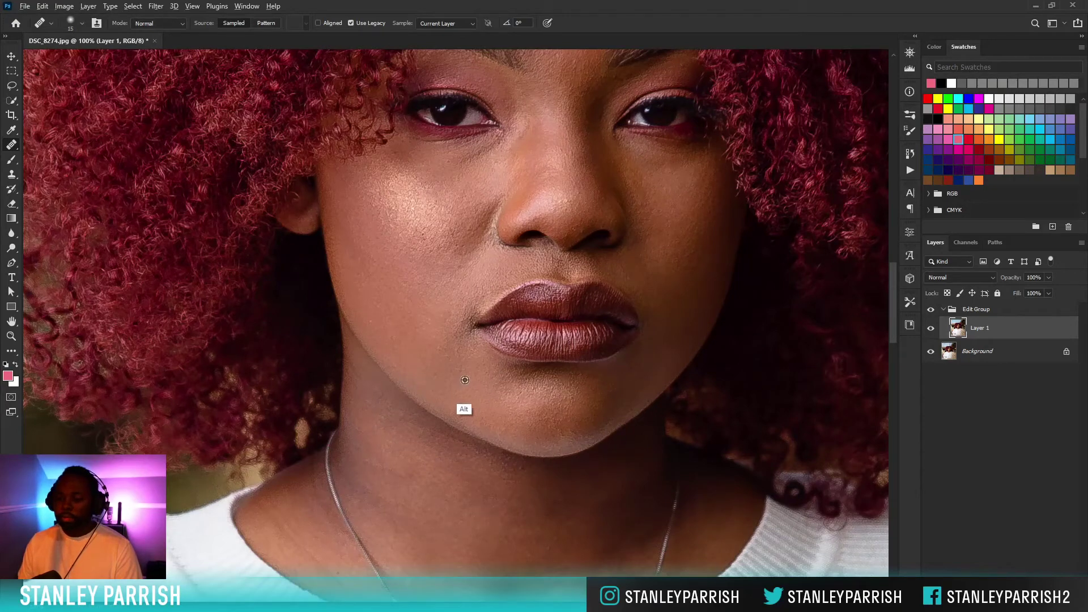
click(445, 352)
alt+click(466, 367)
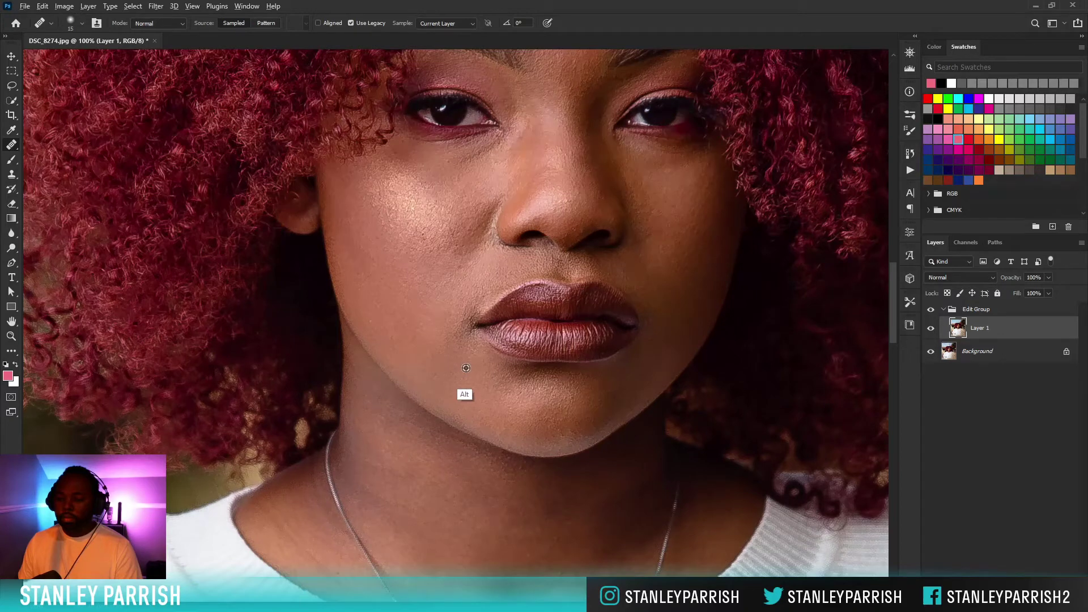
click(446, 345)
click(457, 323)
Heal the skin around the left corner of the mouth with samples taken from just above and below it.
alt+click(477, 366)
alt+click(463, 300)
click(471, 315)
alt+click(466, 285)
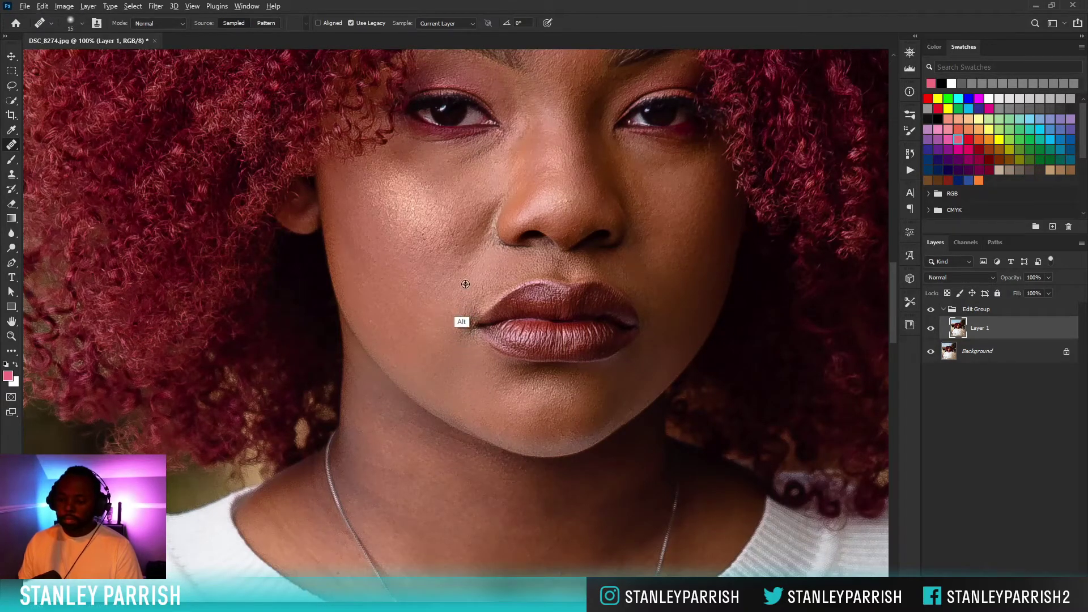
click(462, 323)
alt+click(455, 355)
click(457, 337)
click(463, 352)
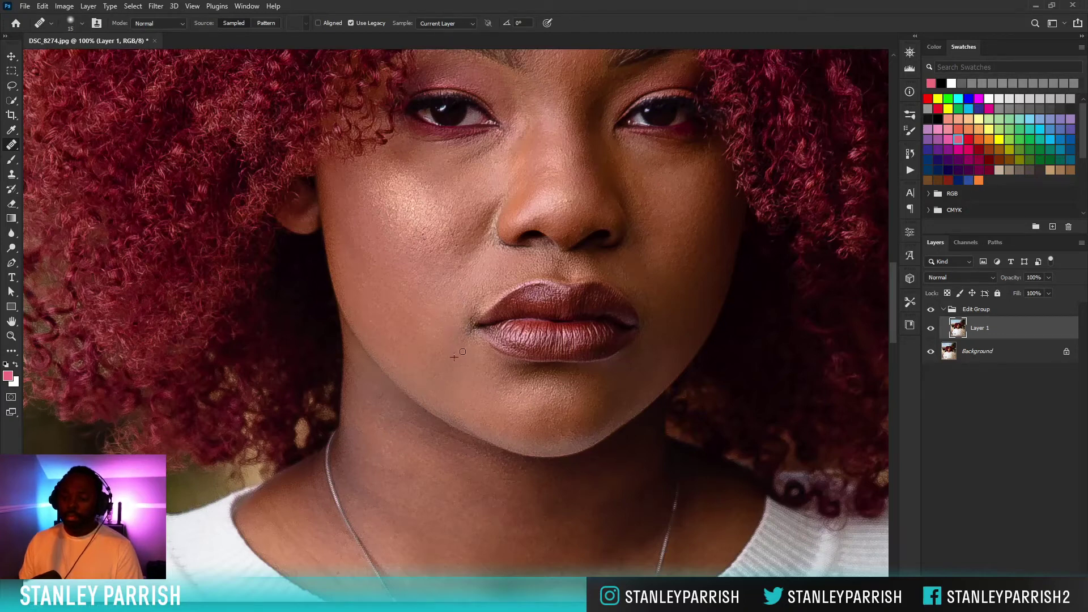
Heal the marks on the left cheek between the nose and mouth corner with adjacent sampled skin.
drag(598, 278, 578, 325)
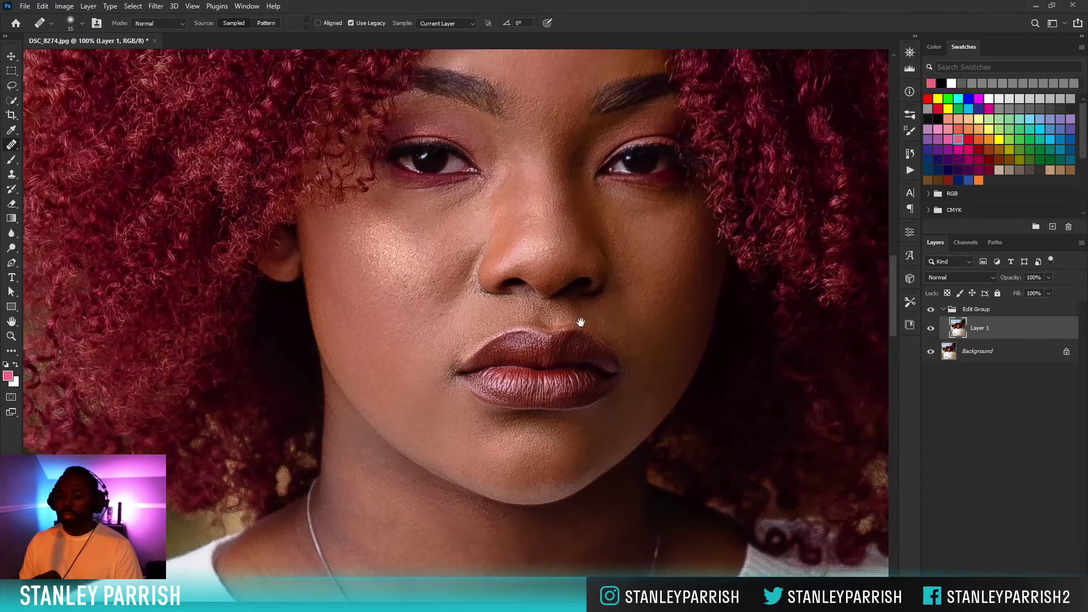
alt+click(459, 321)
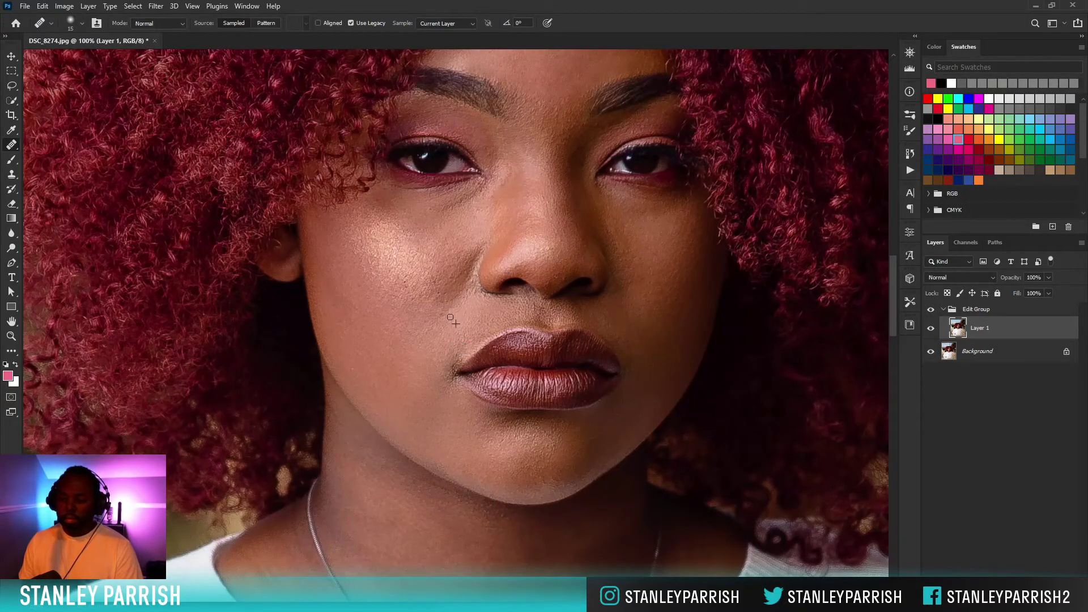
drag(451, 318, 444, 318)
alt+click(432, 350)
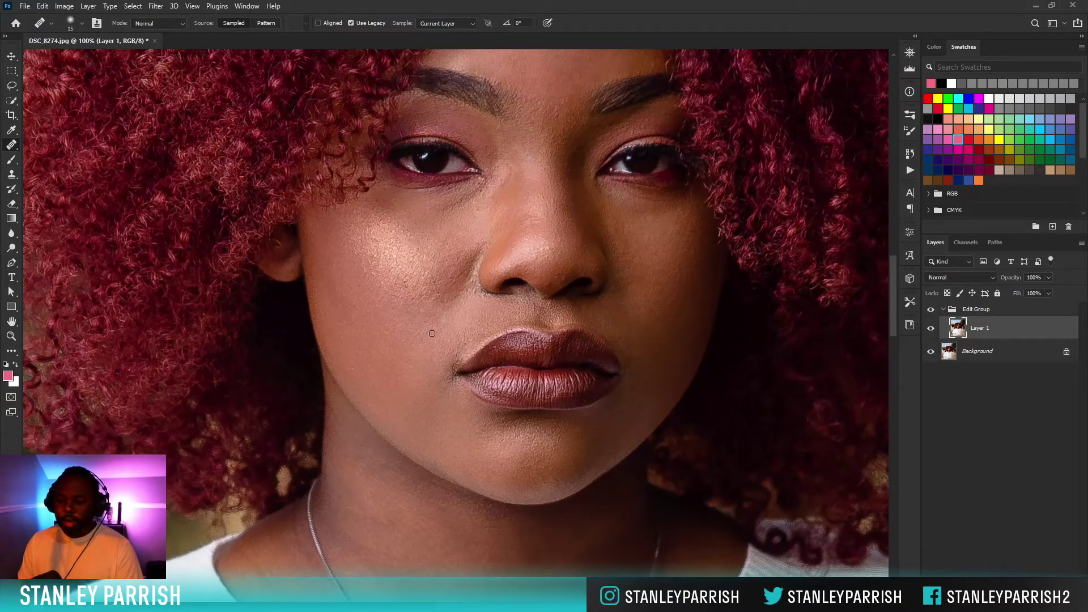
alt+click(403, 352)
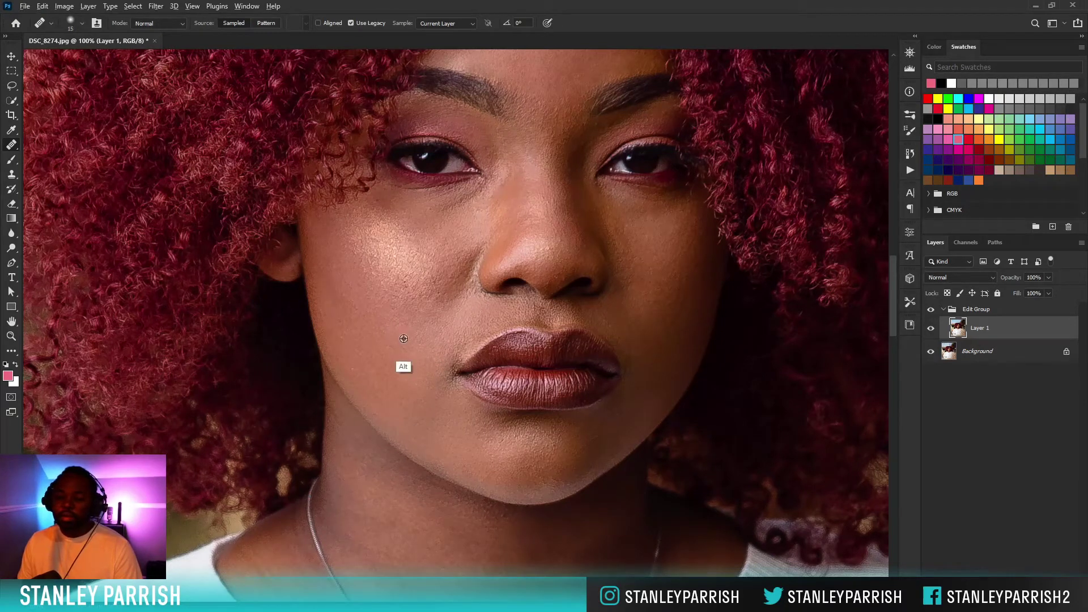
click(397, 327)
alt+click(369, 369)
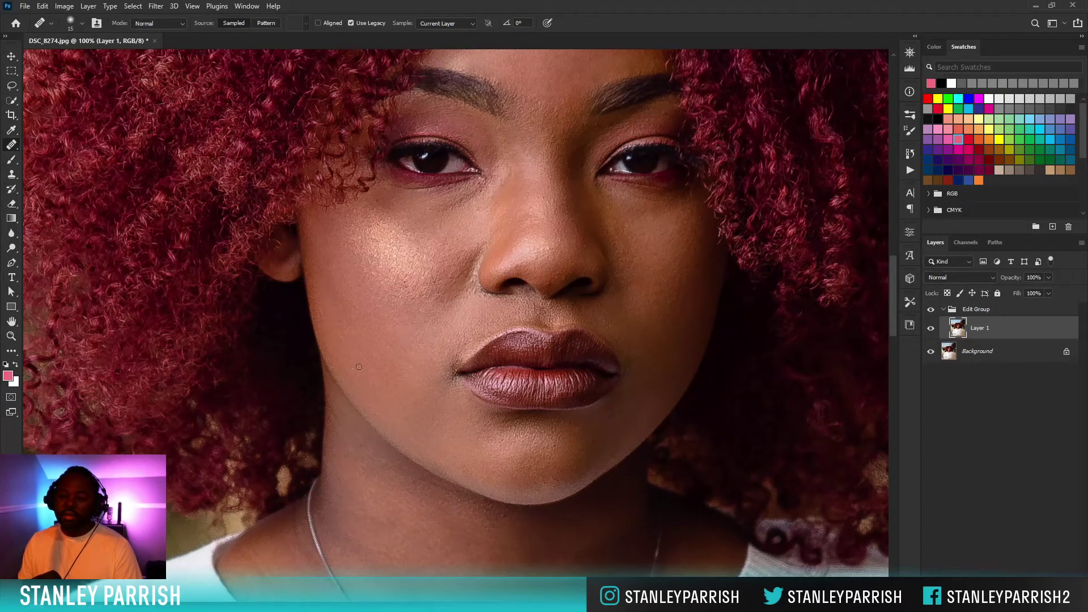
Heal the spots on the right cheek below the eye with skin sampled from beside them.
scroll(600, 308, up, 2)
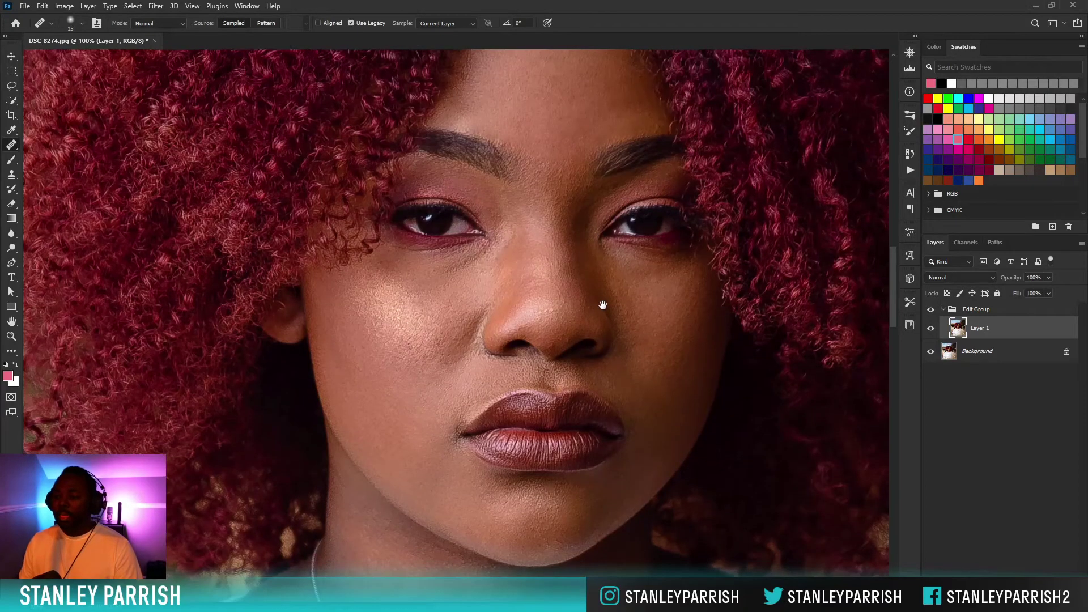
alt+click(624, 283)
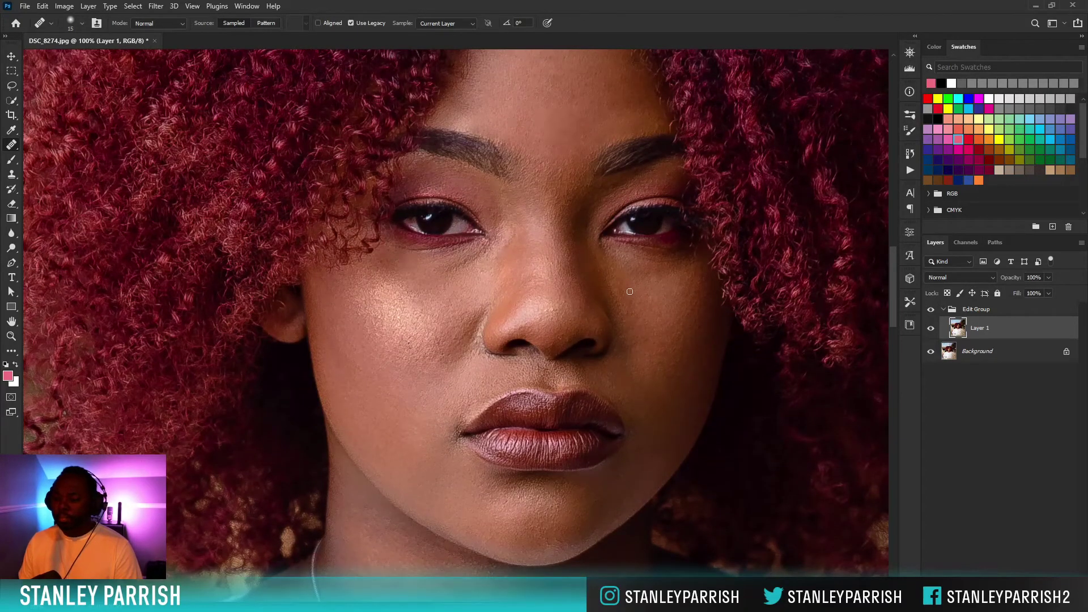
alt+click(661, 301)
click(651, 298)
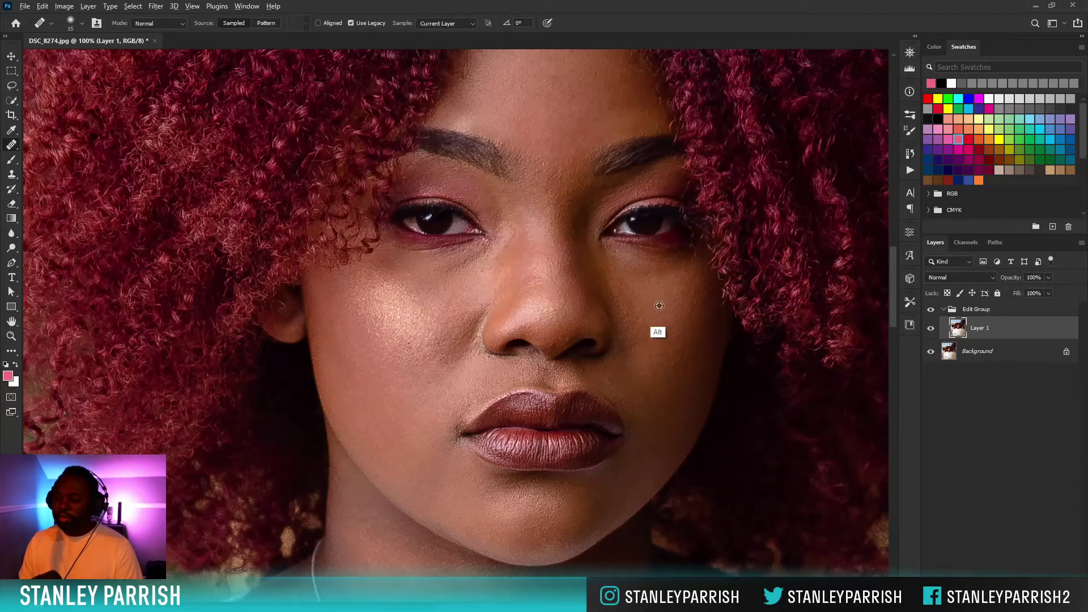
alt+click(659, 302)
click(641, 316)
alt+click(626, 315)
click(637, 329)
alt+click(644, 326)
Compare the face before and after retouching by hiding and showing the Edit Group.
drag(646, 299, 641, 350)
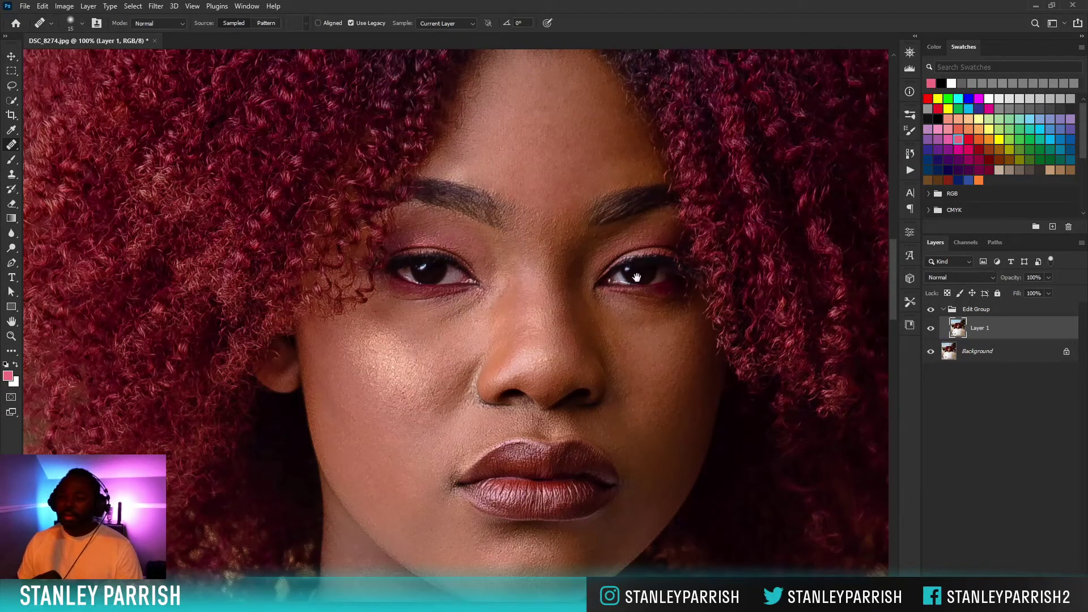
drag(636, 276, 640, 300)
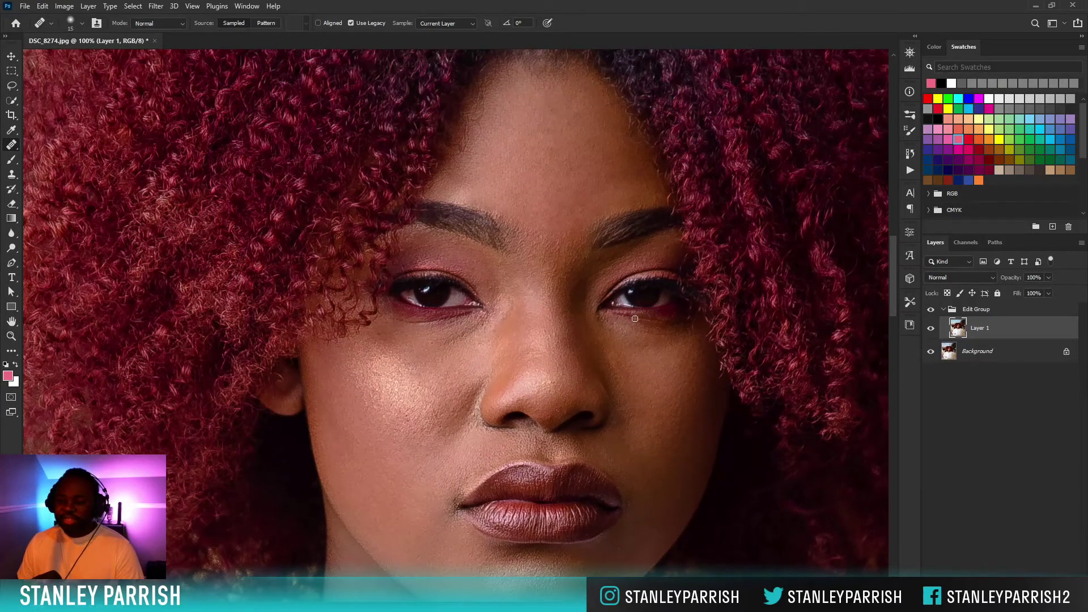
click(931, 310)
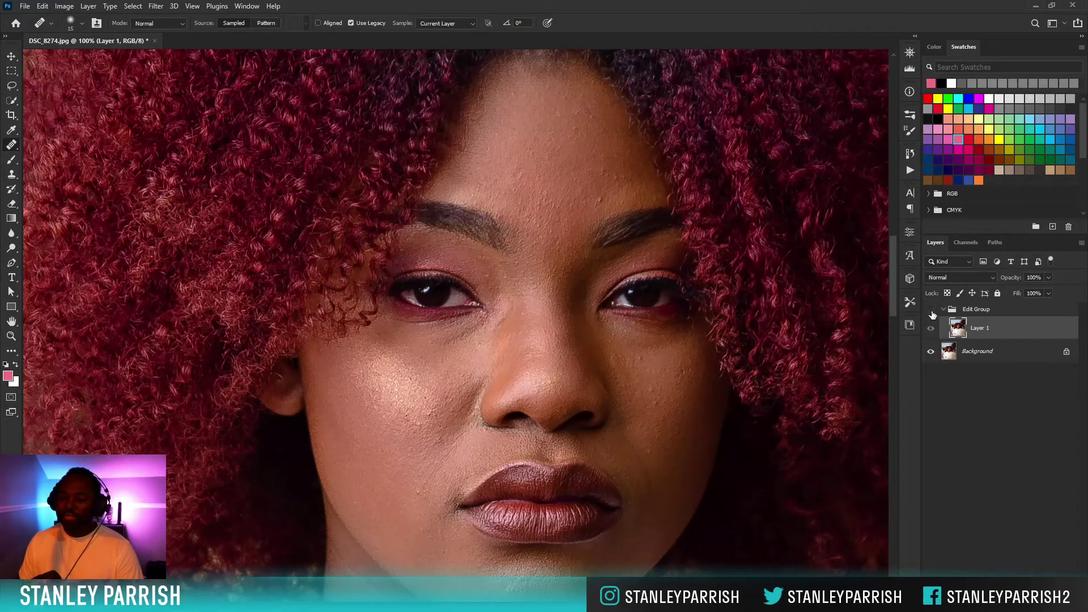
click(930, 311)
click(930, 310)
click(931, 310)
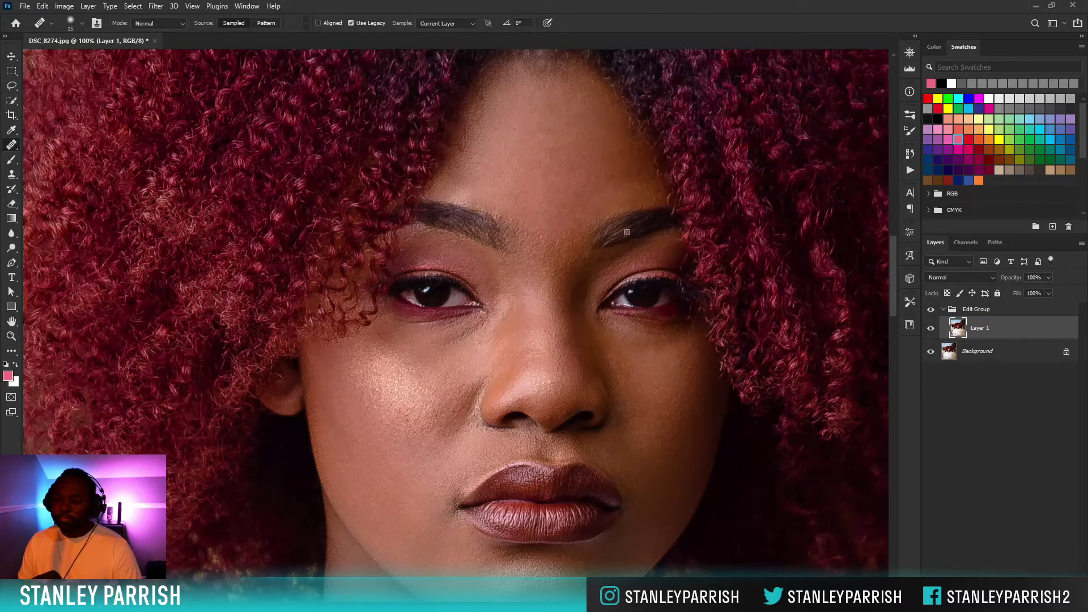
click(931, 310)
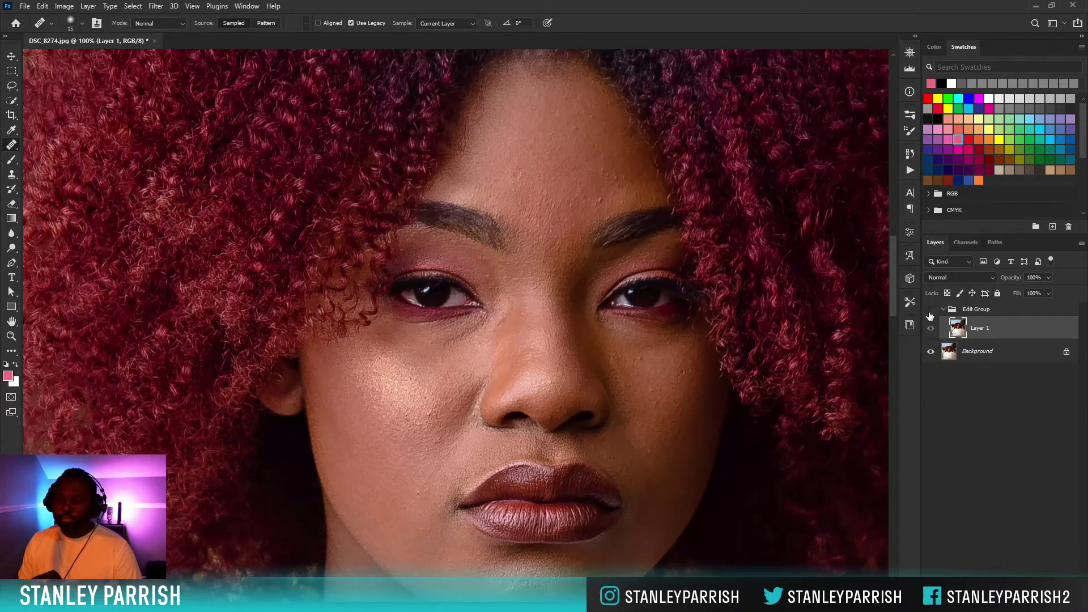
click(931, 311)
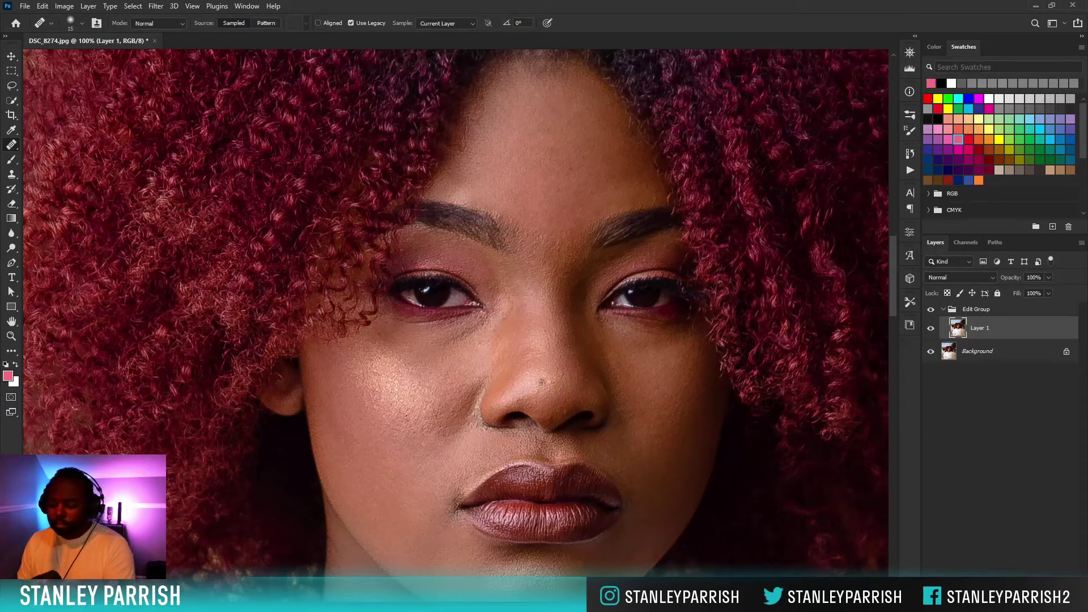
Reduce the healing brush size and heal the tiny spots on the tip of the nose with adjacent sampled skin.
key(bracketleft)
key(bracketleft)
key(bracketleft)
key(bracketleft)
key(bracketleft)
key(bracketleft)
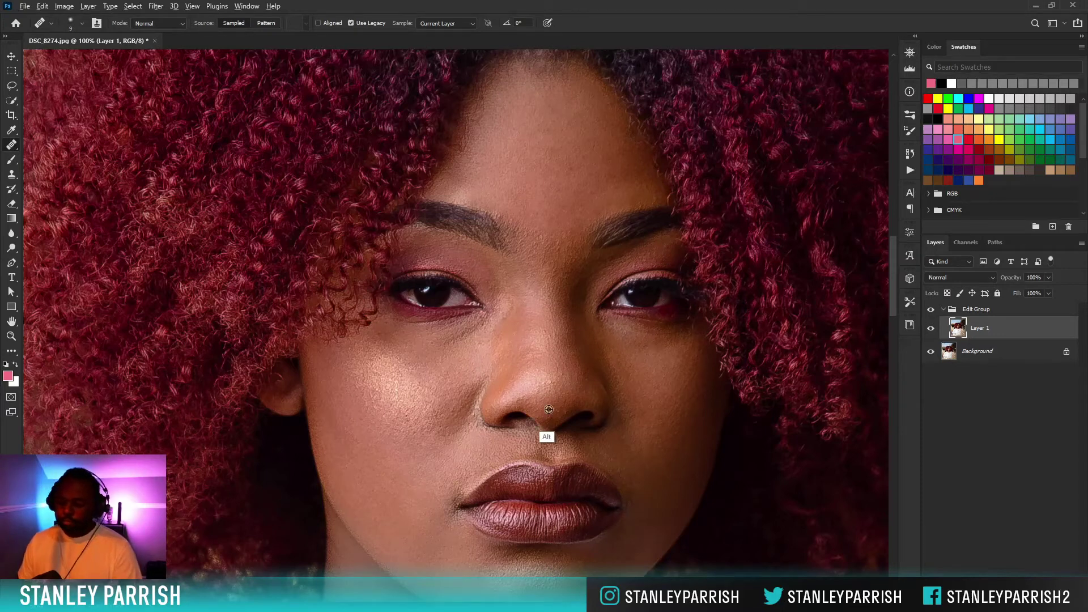
alt+click(544, 409)
click(555, 414)
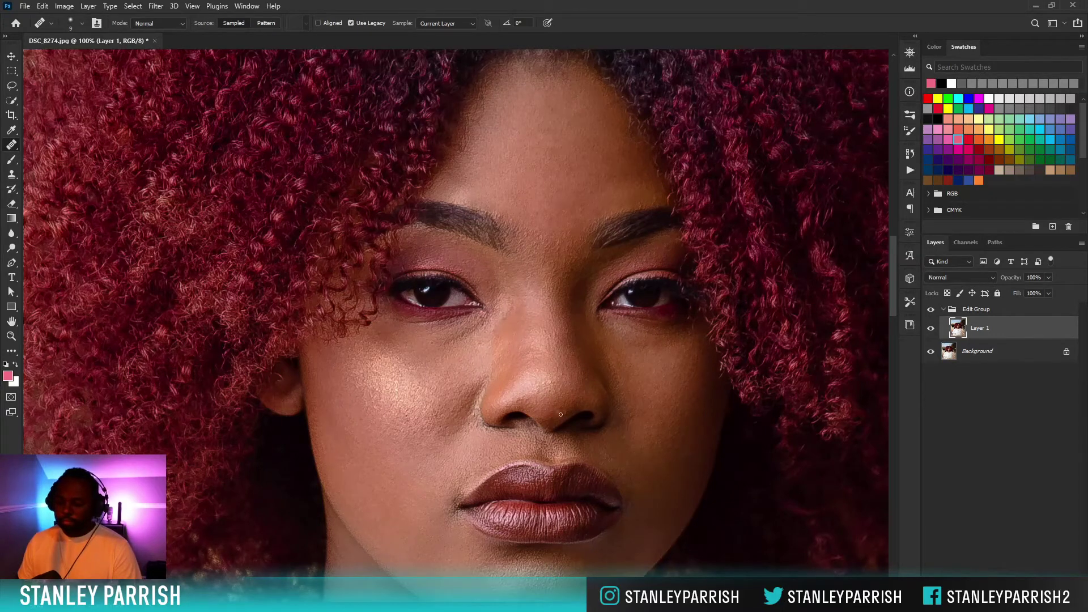
alt+click(574, 403)
click(566, 401)
alt+click(558, 391)
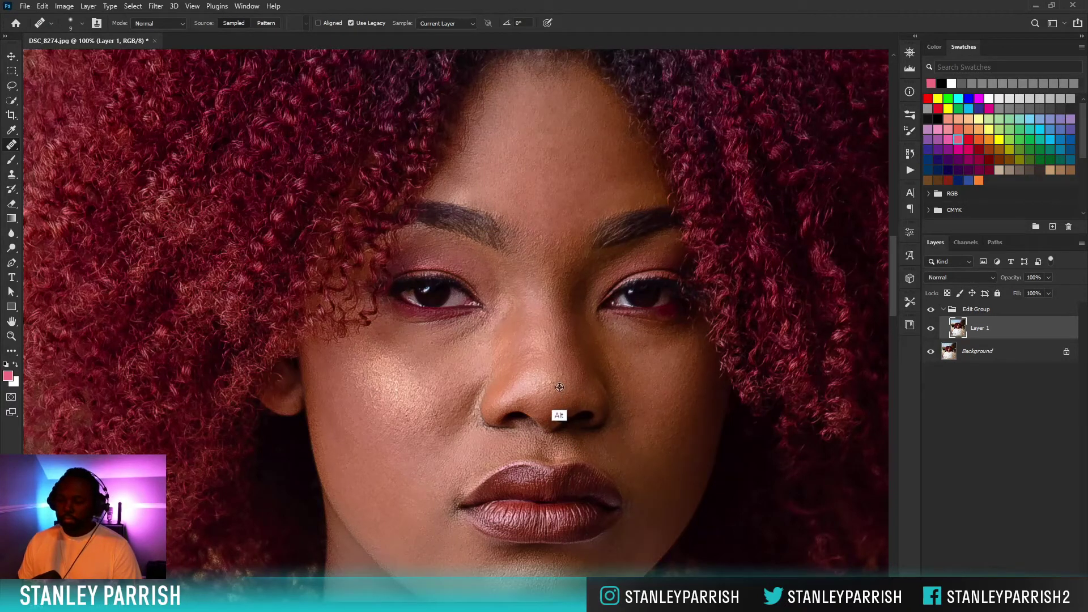
click(547, 385)
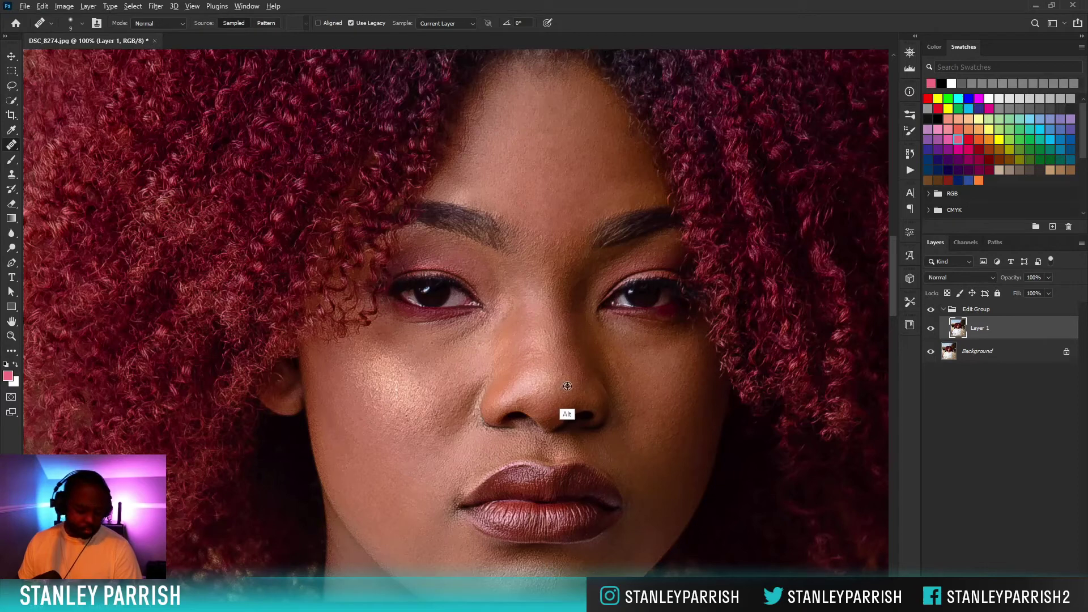
alt+click(566, 386)
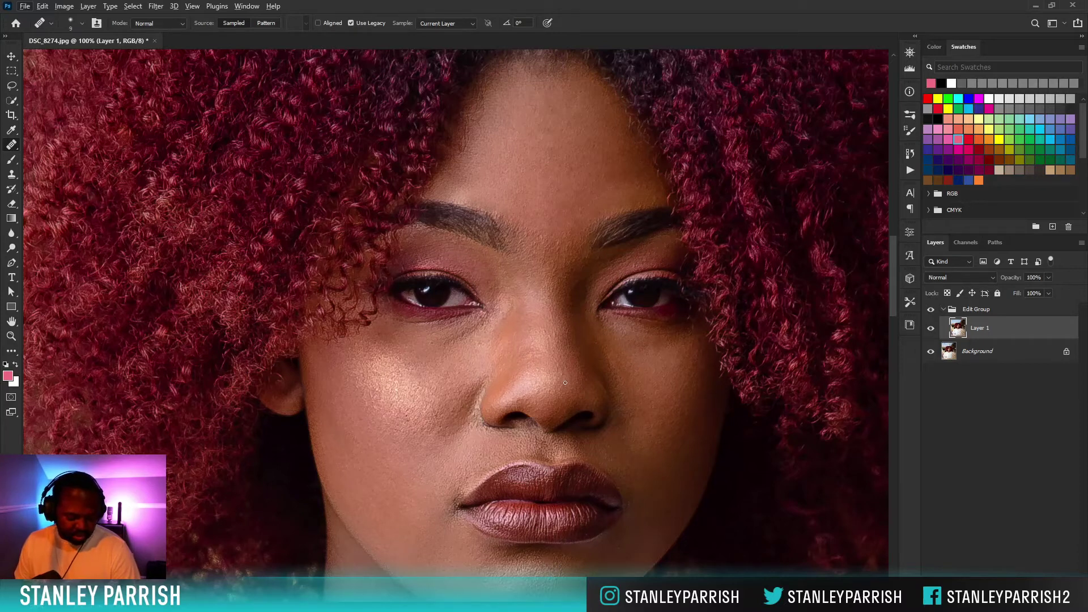
key(alt)
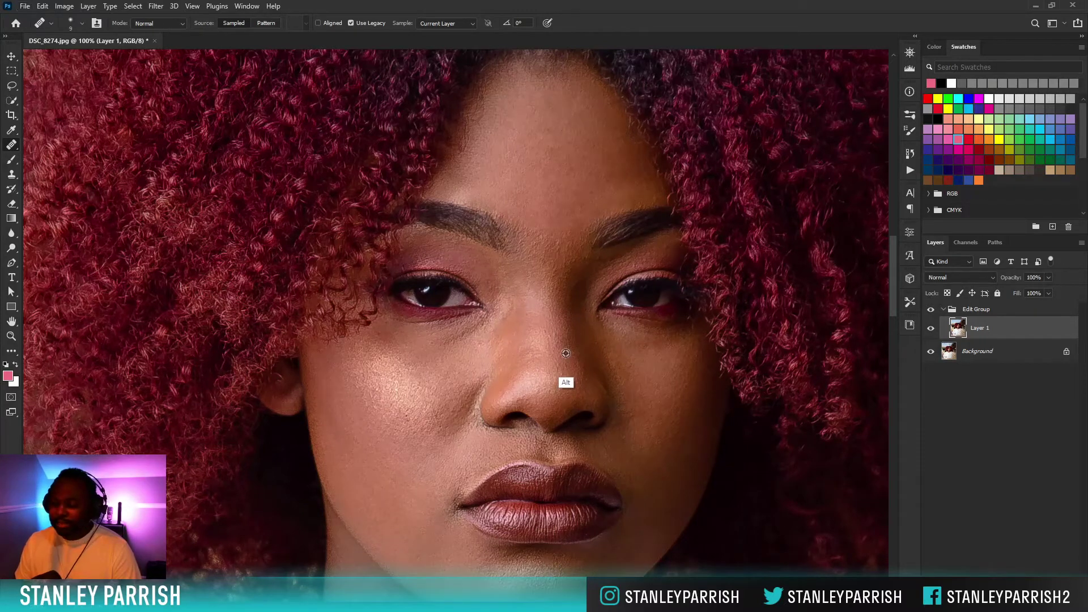
Heal the marks along the bridge and right side of the nose with skin sampled from beside them.
alt+click(565, 354)
drag(558, 336, 545, 335)
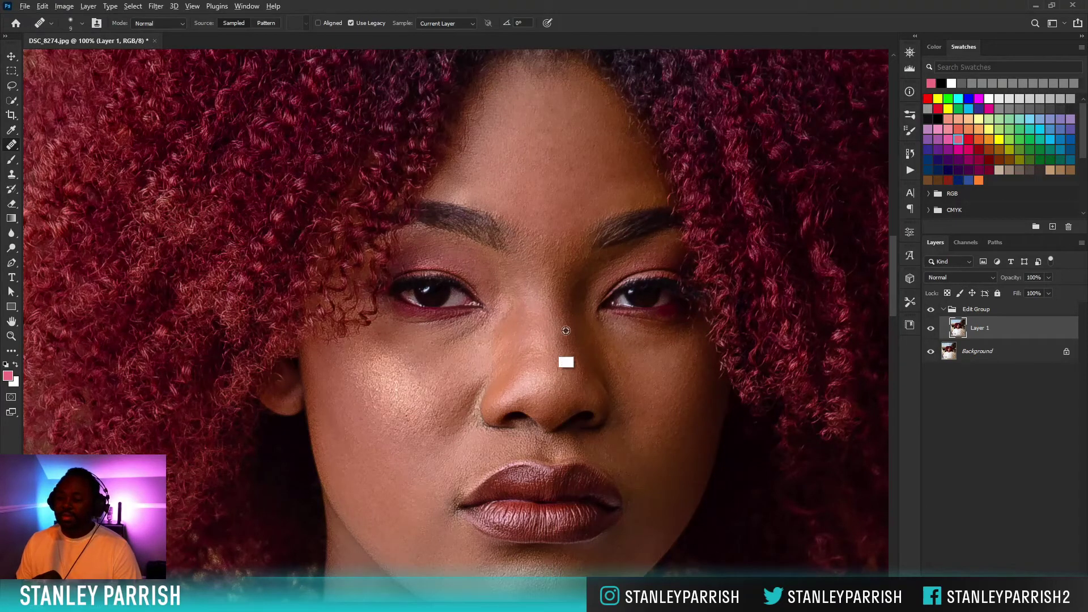
alt+click(581, 316)
click(583, 310)
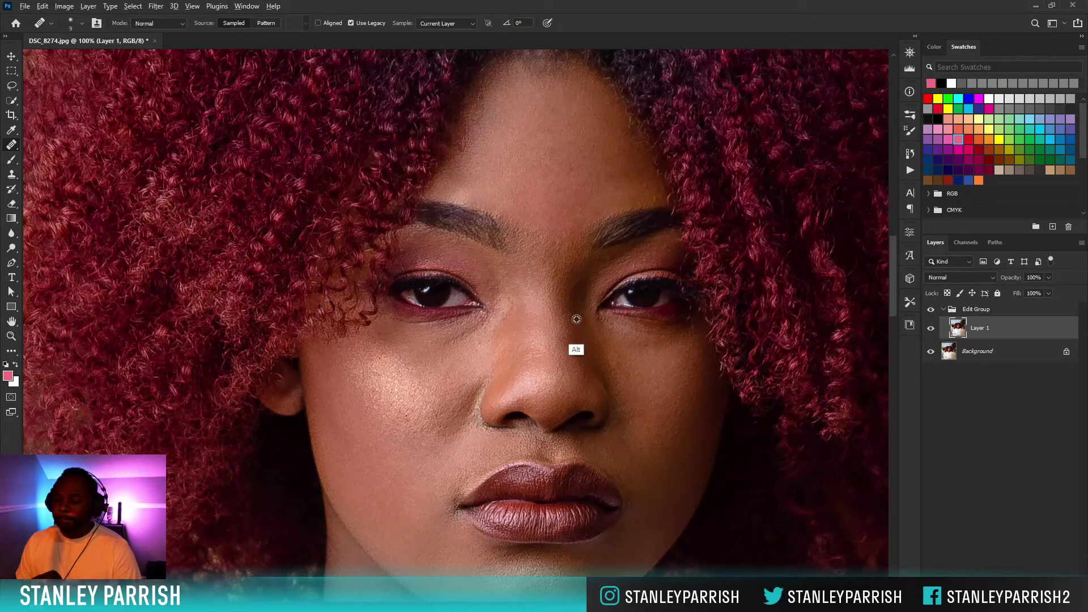
alt+click(577, 319)
click(581, 312)
alt+click(562, 265)
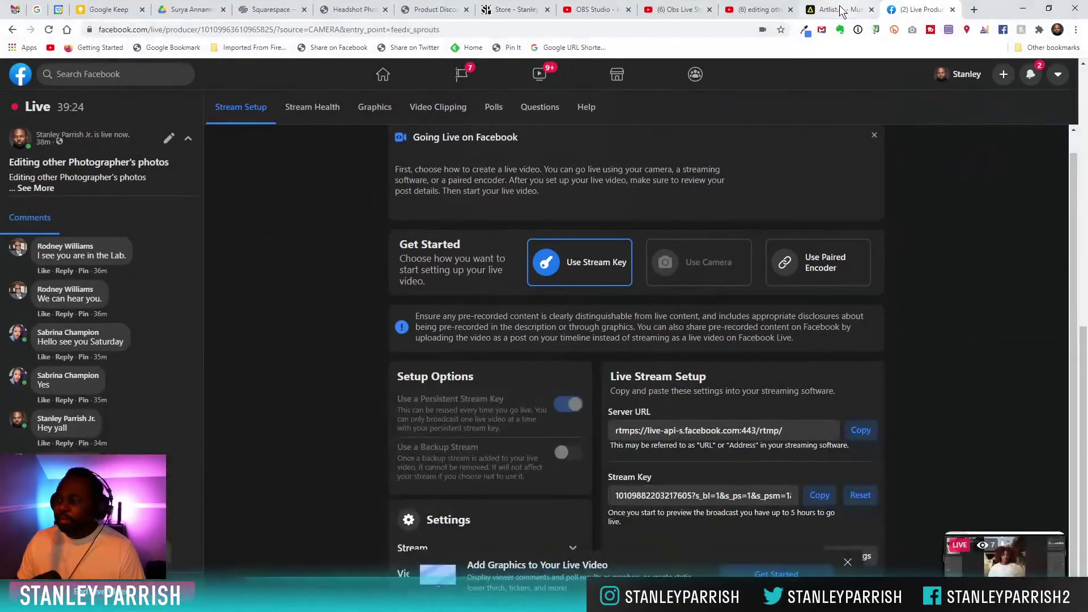
Switch to Artlist, browse the Hip Hop and Ambient tracks, play Killing Time, and return to Photoshop.
click(842, 10)
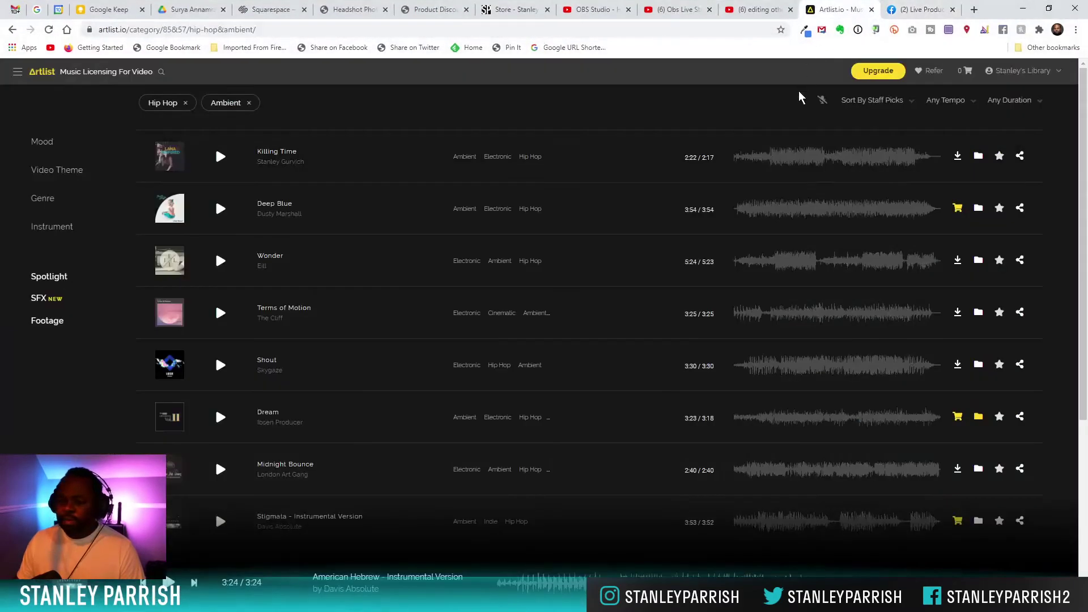
drag(1081, 283, 1081, 453)
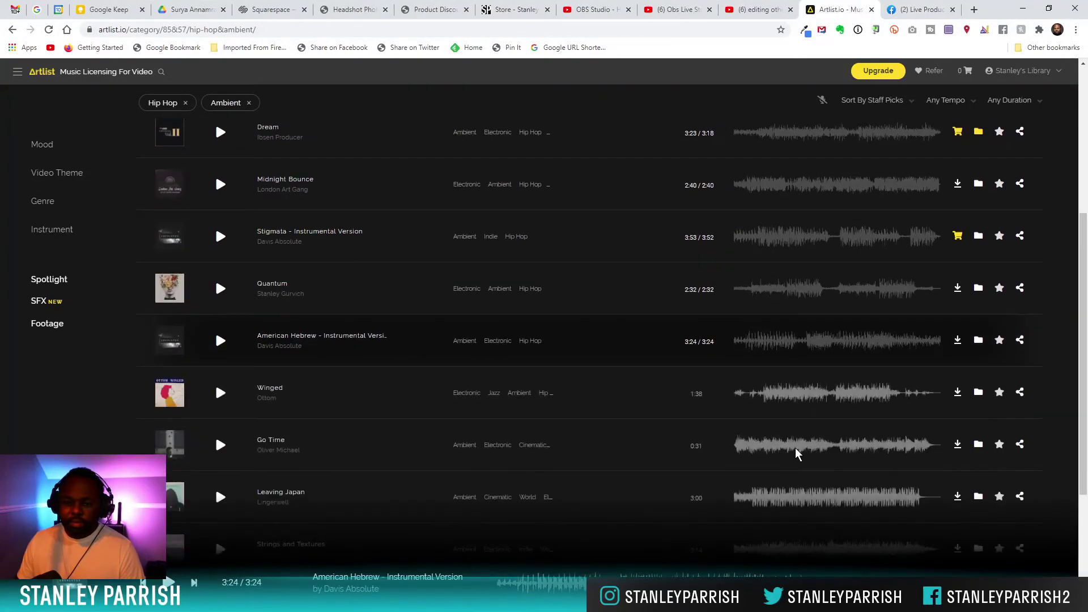
scroll(793, 449, down, 4)
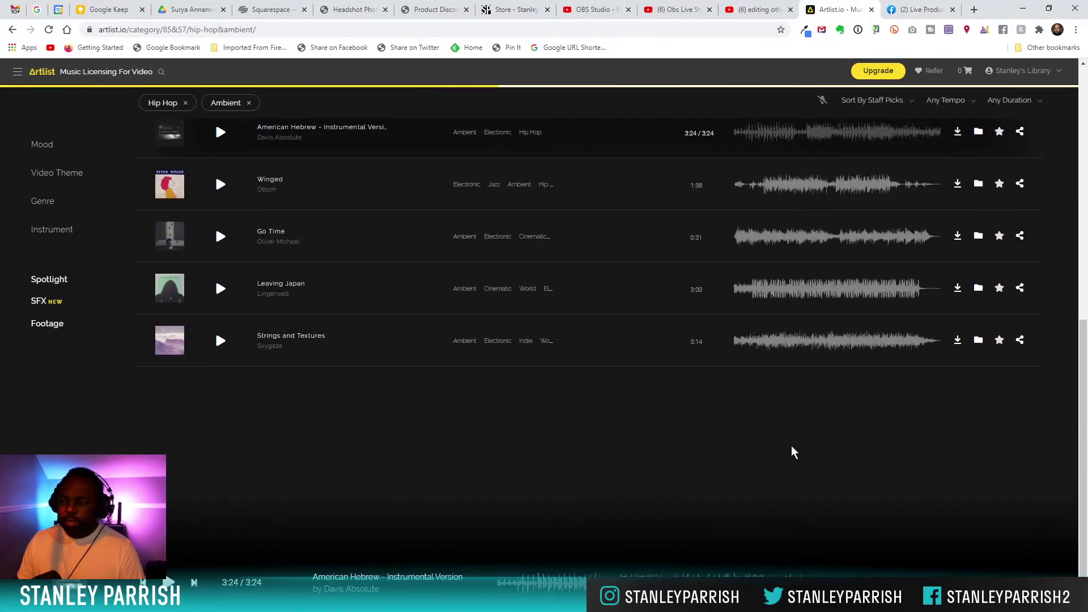
scroll(793, 450, down, 5)
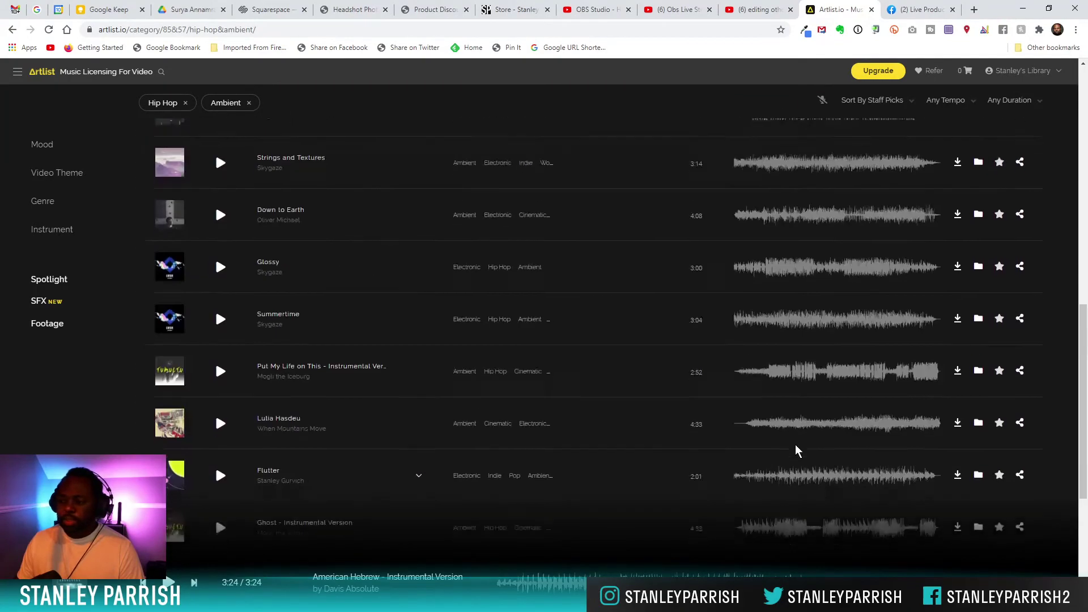
scroll(797, 450, down, 5)
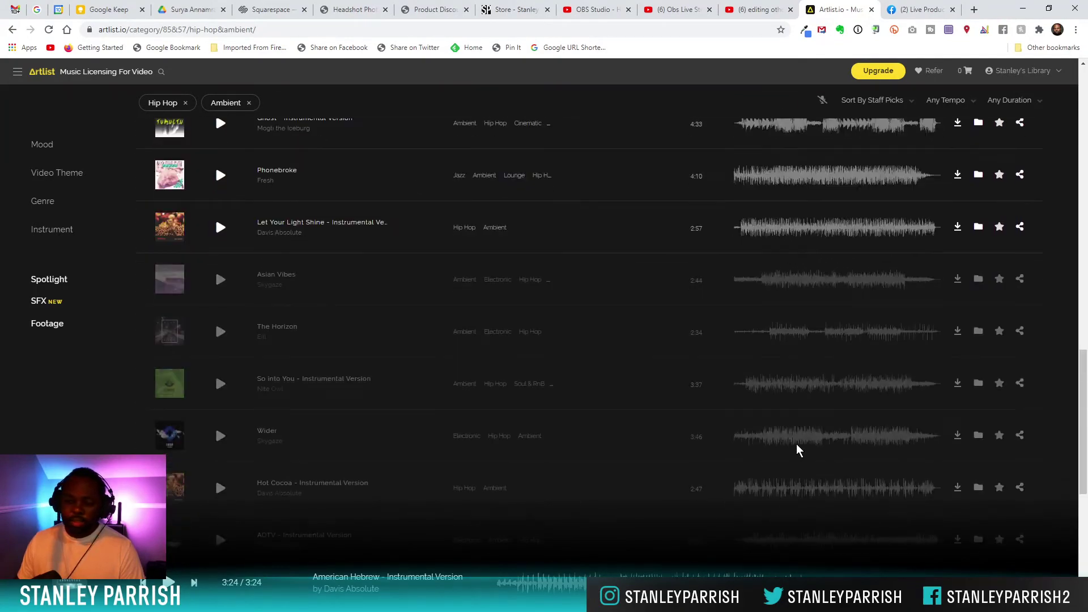
scroll(796, 445, up, 18)
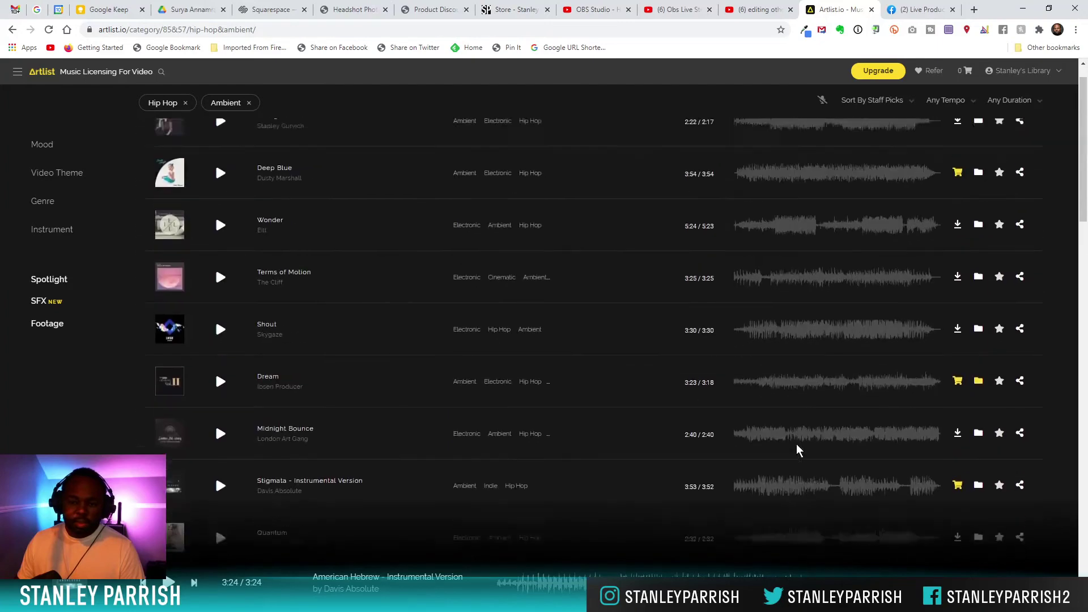
scroll(797, 451, up, 1)
click(221, 157)
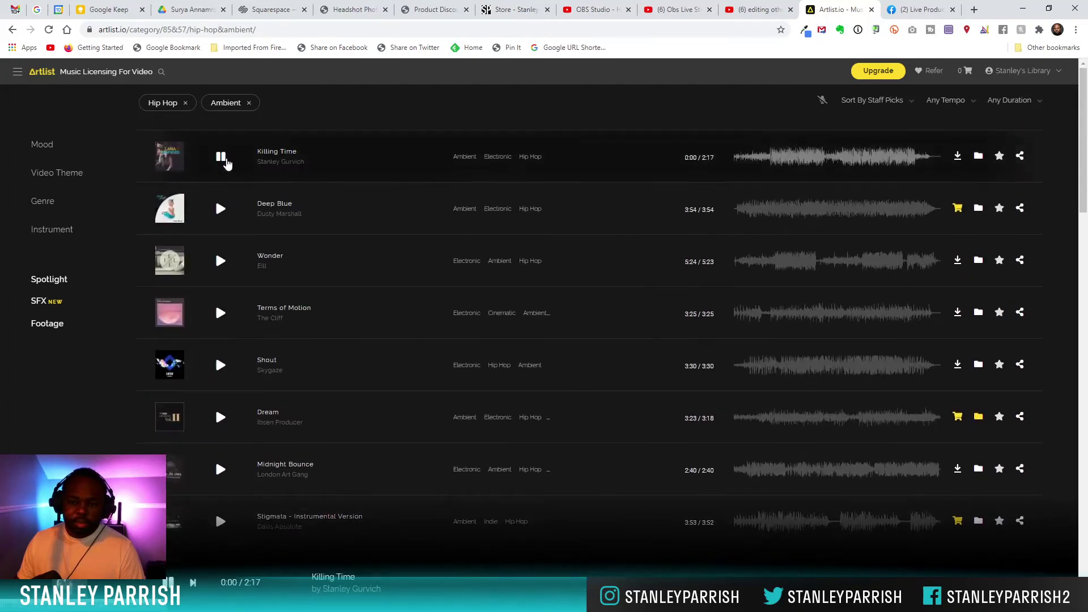
click(1023, 8)
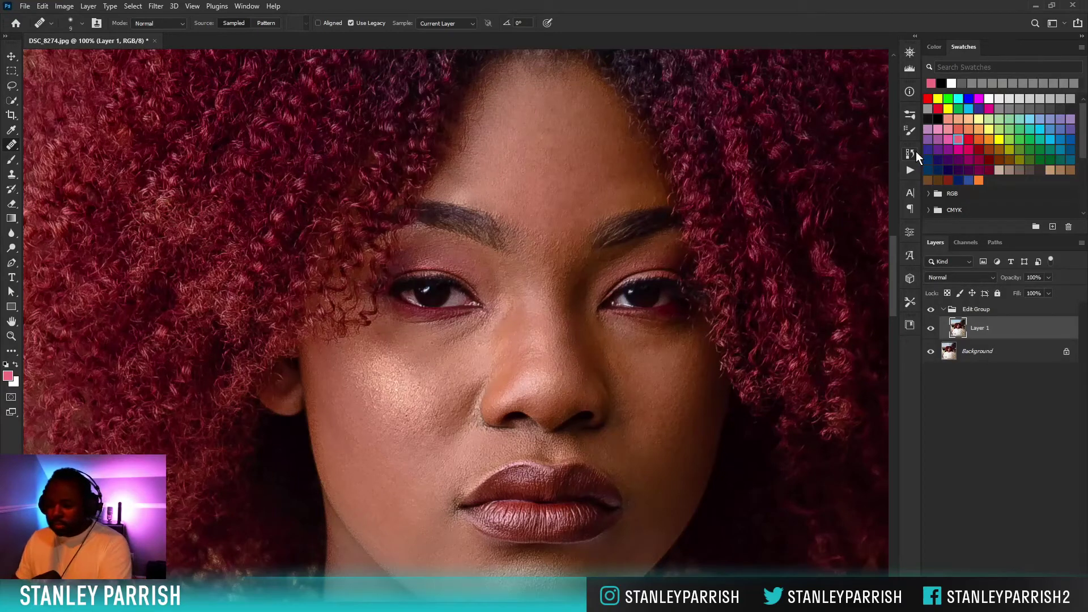
Duplicate the retouched Layer 1 inside the Edit Group and name the copy high.
key(ctrl+minus)
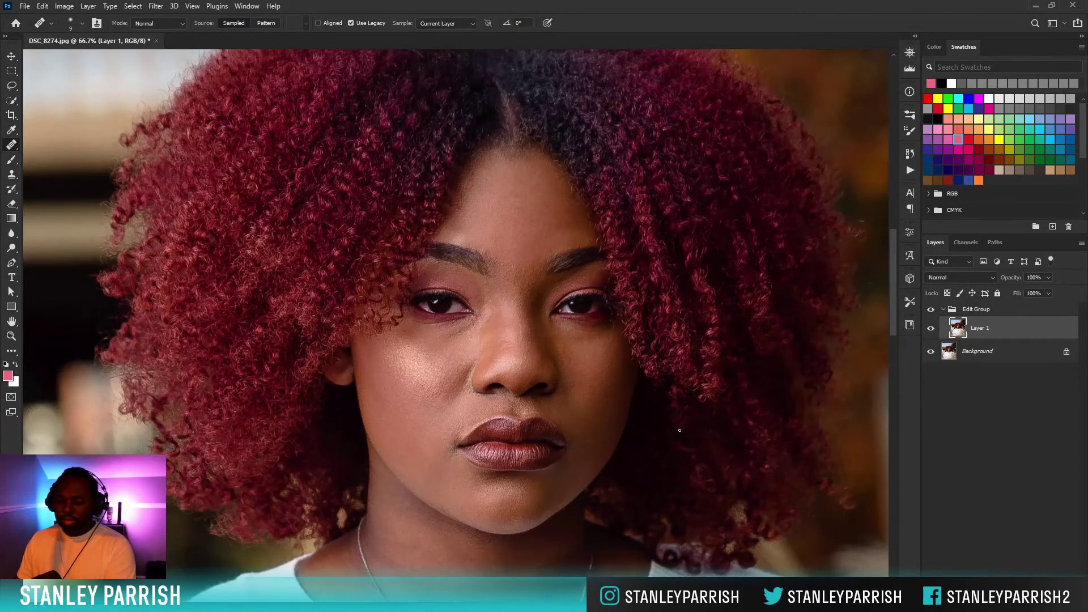
mouse_move(656, 428)
mouse_down()
mouse_move(681, 323)
mouse_move(678, 352)
mouse_up()
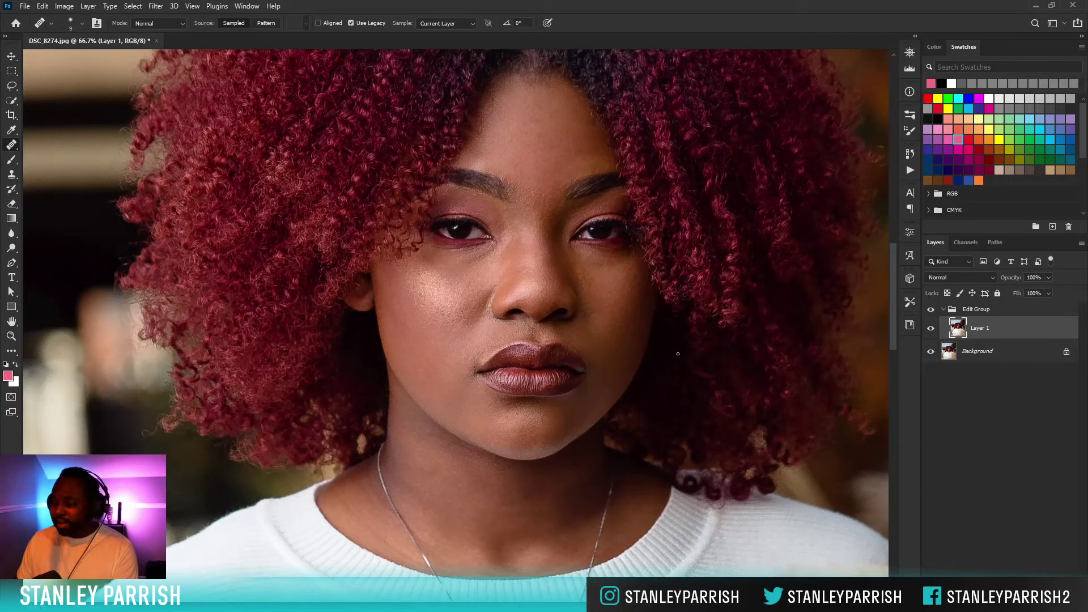
click(11, 56)
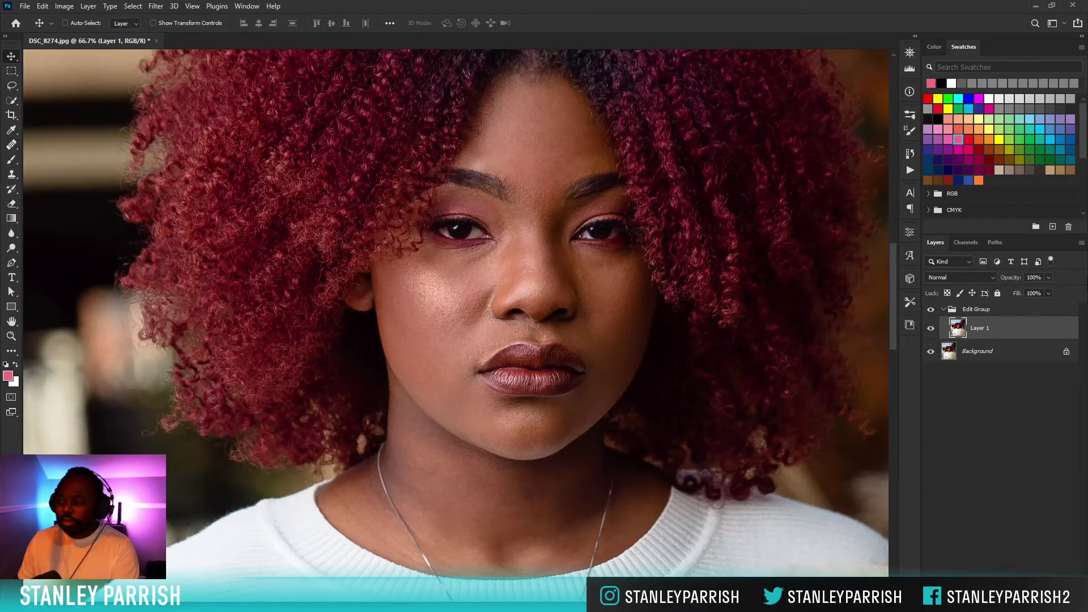
key(ctrl+j)
double_click(993, 328)
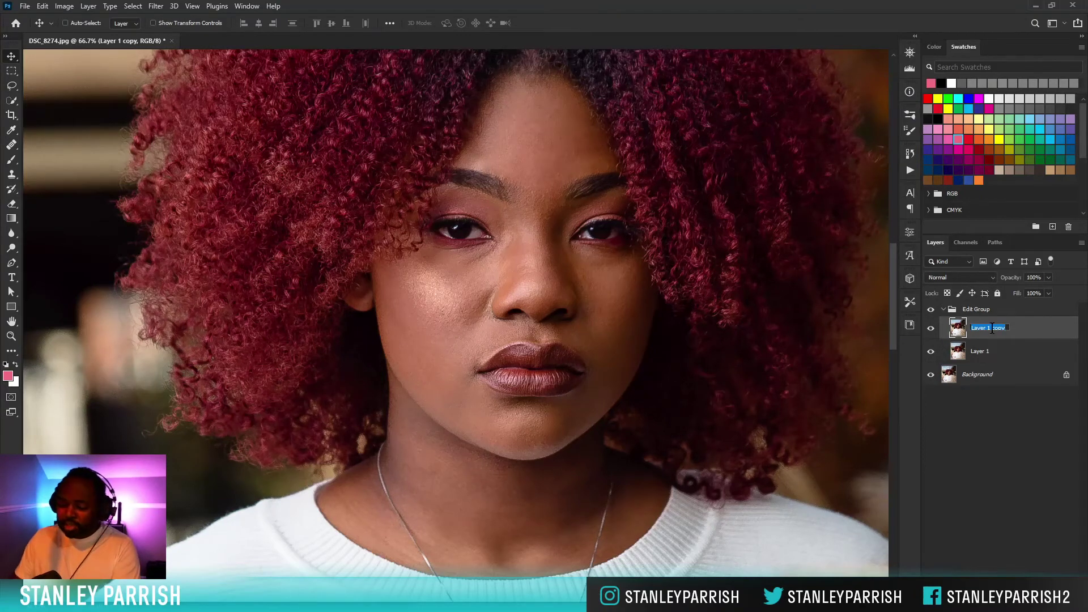
text(Hi)
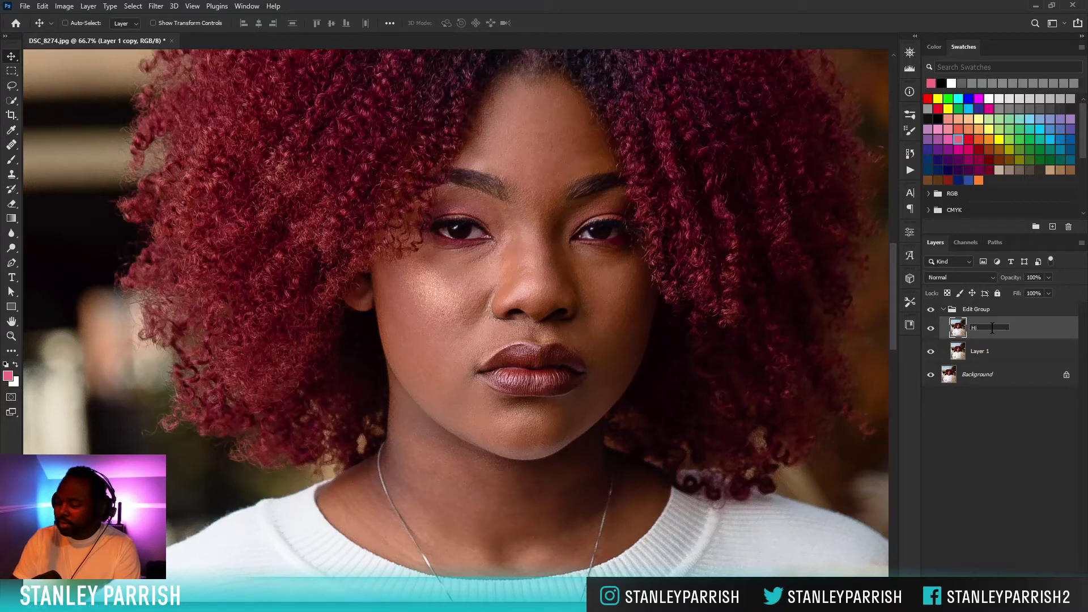
key(Return)
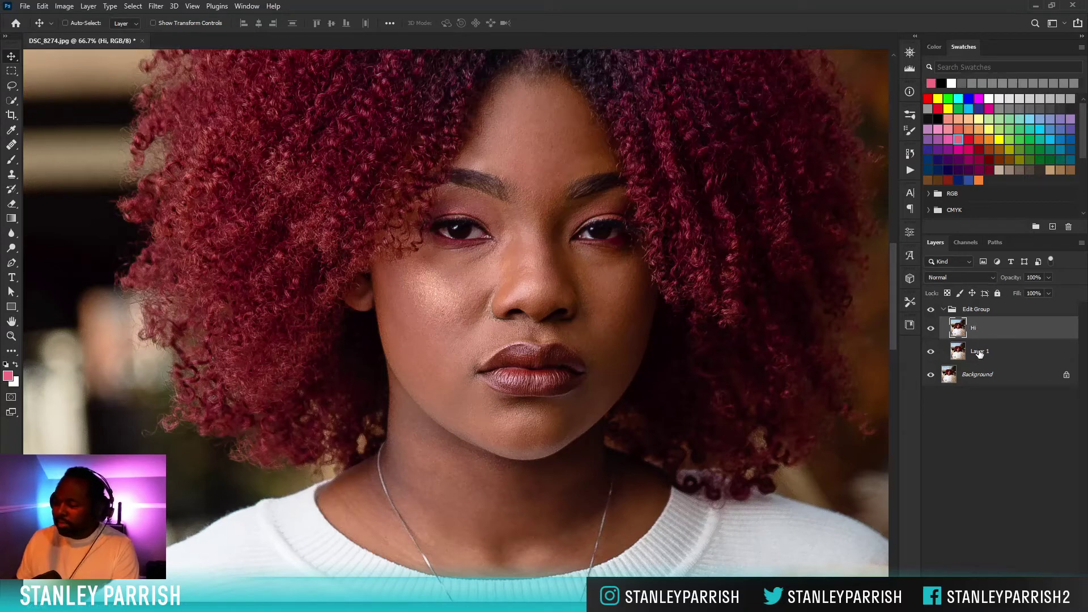
double_click(973, 328)
text(high)
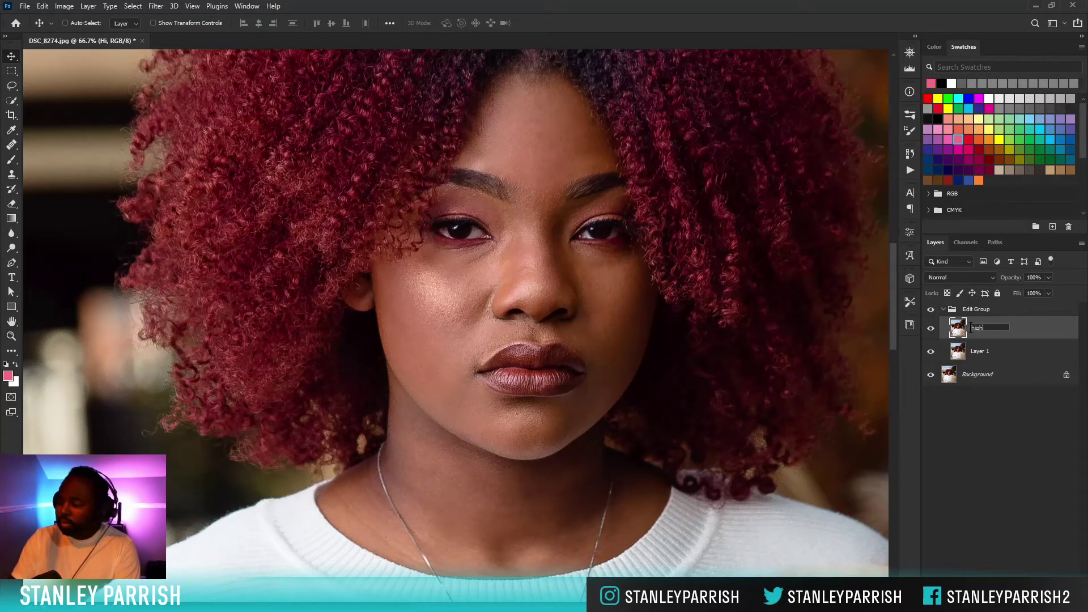
key(Return)
Select the original Layer 1 beneath the high layer.
click(989, 351)
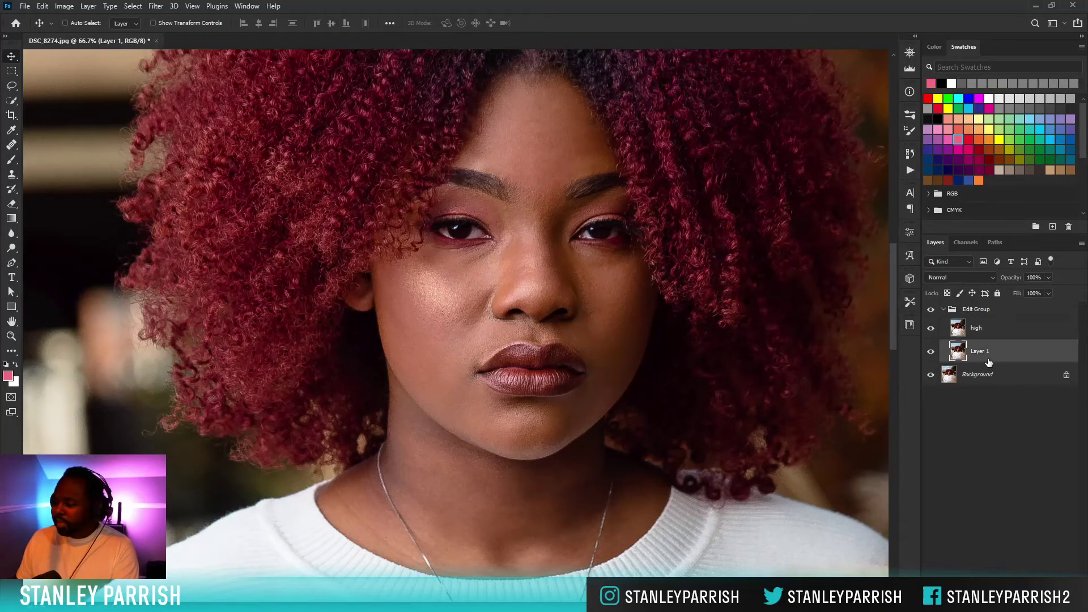
Duplicate Layer 1 inside the Edit Group and rename the copy as Low.
key(ctrl+j)
double_click(988, 351)
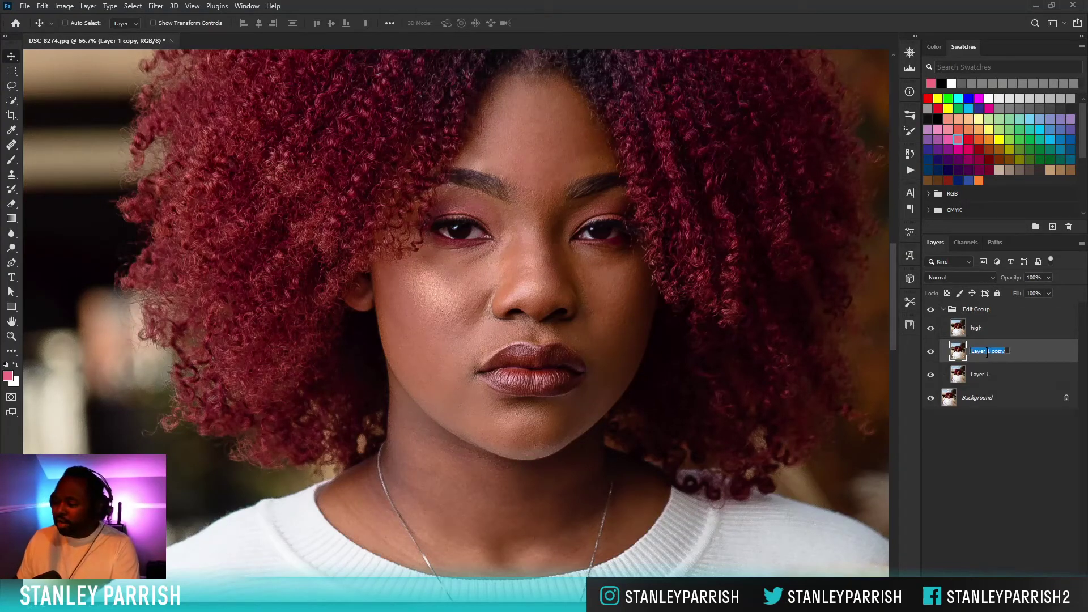
text(Low)
key(Return)
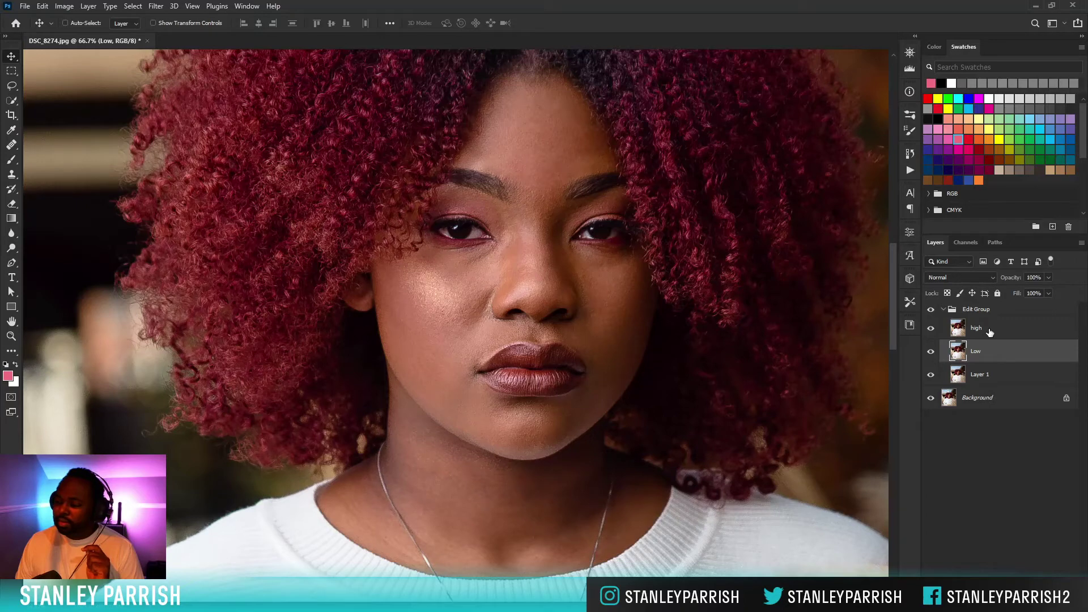
Start Apply Image on the high layer and choose Low as the source layer.
click(990, 333)
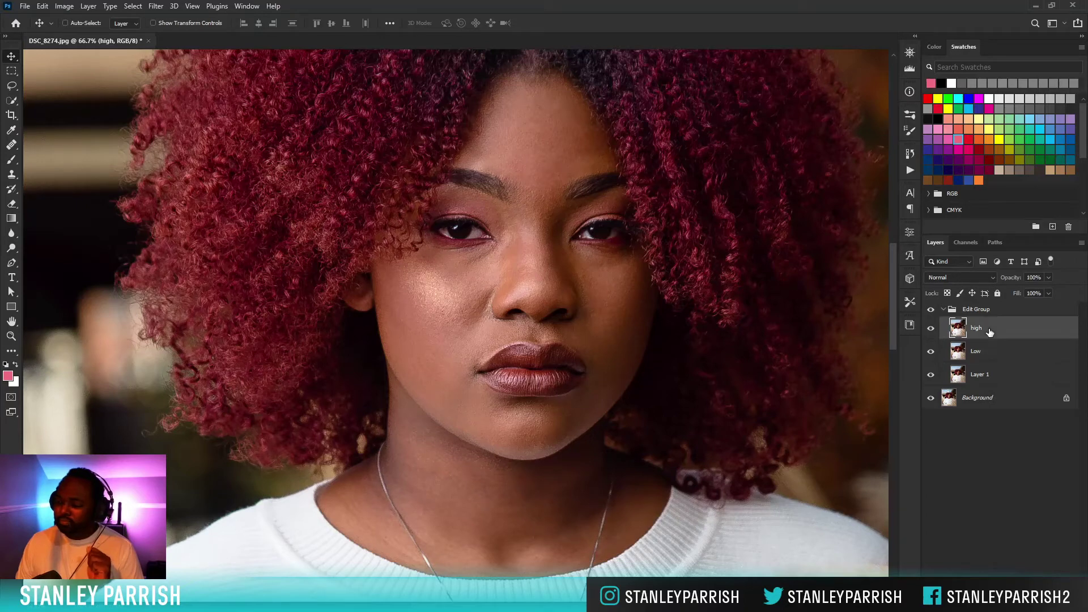
click(65, 8)
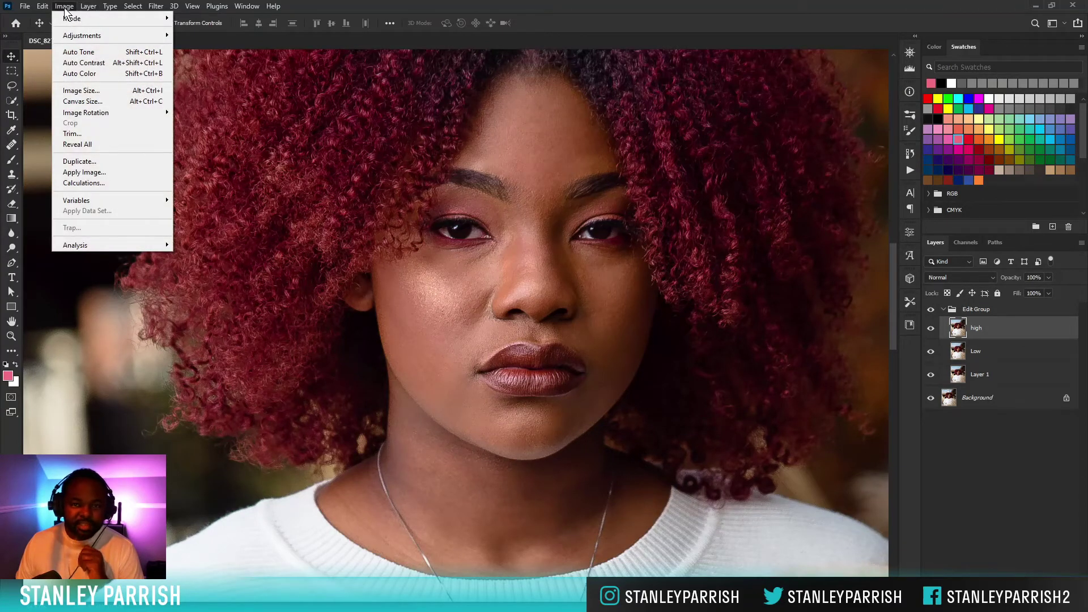
mouse_move(85, 38)
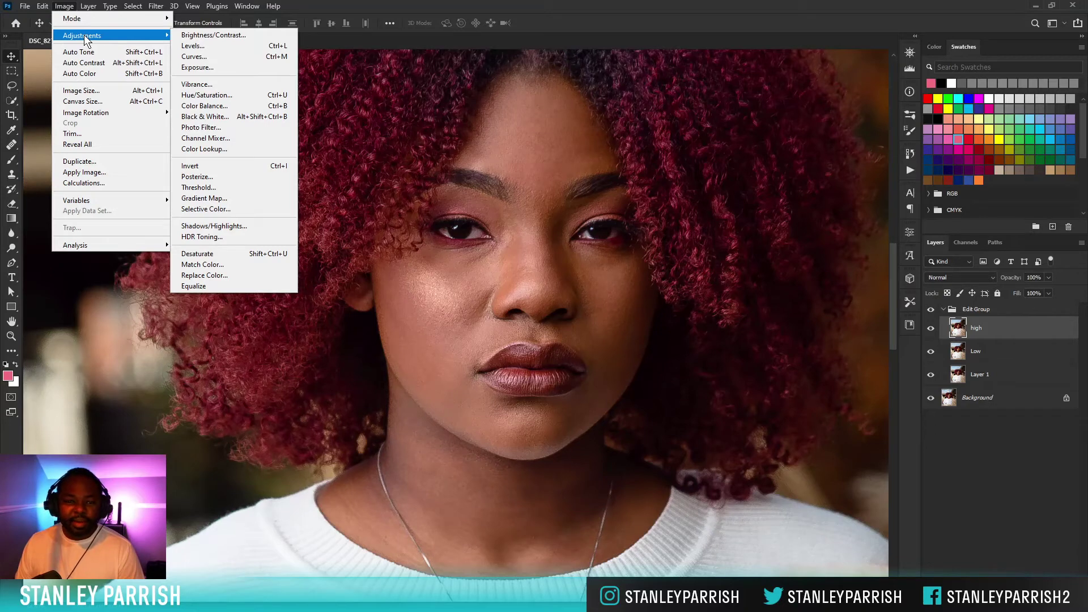
click(91, 172)
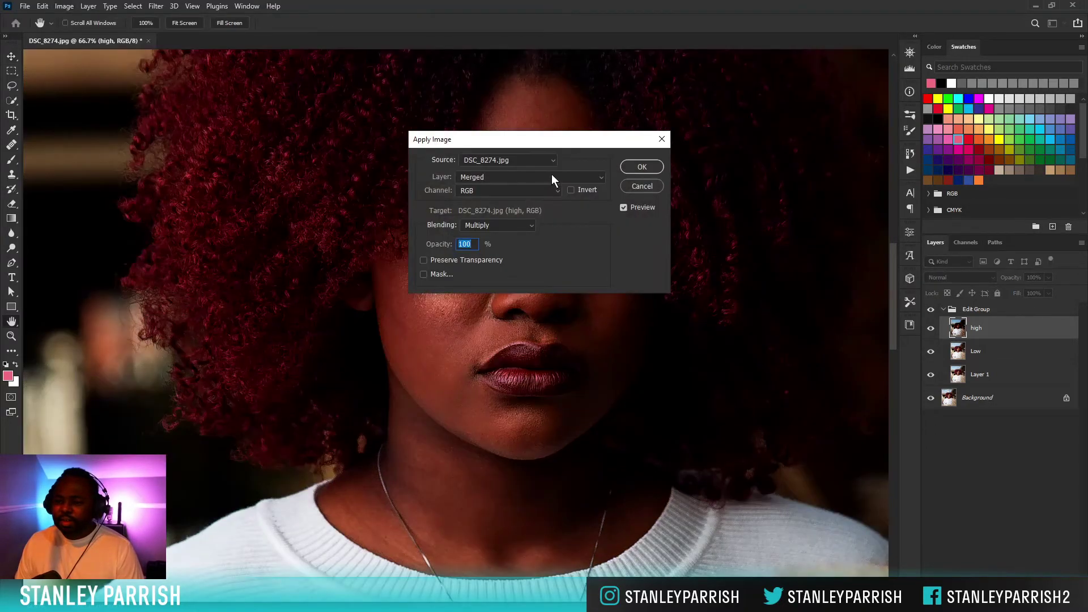
click(559, 172)
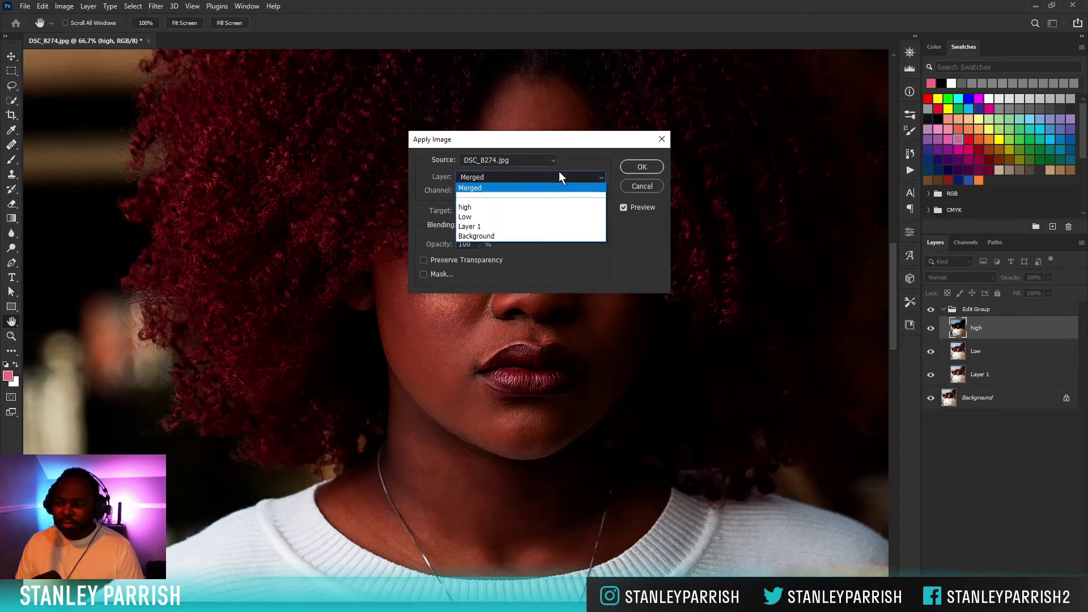
click(593, 156)
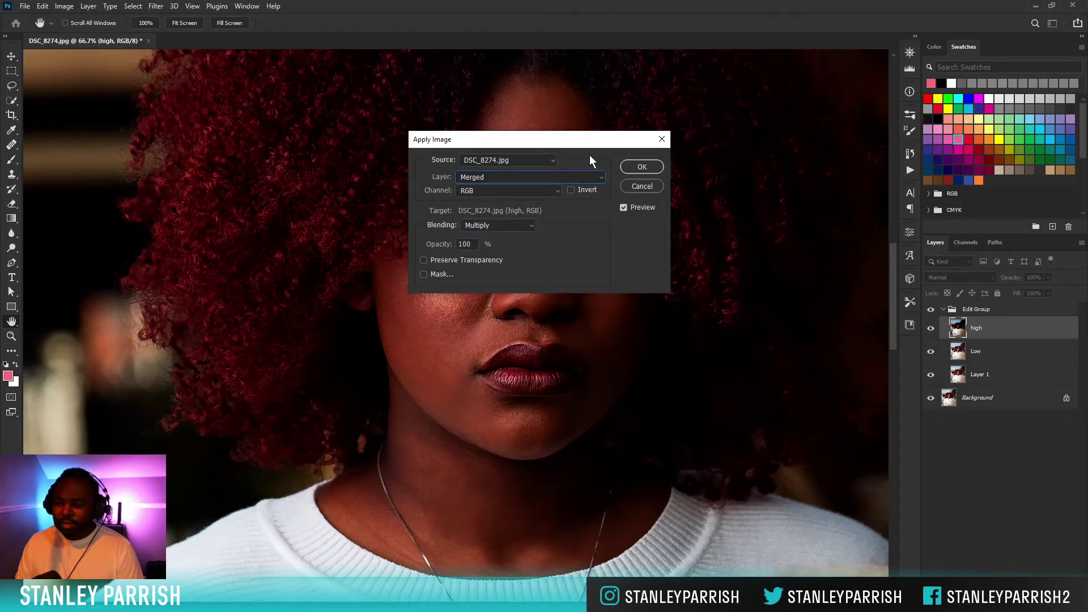
click(526, 177)
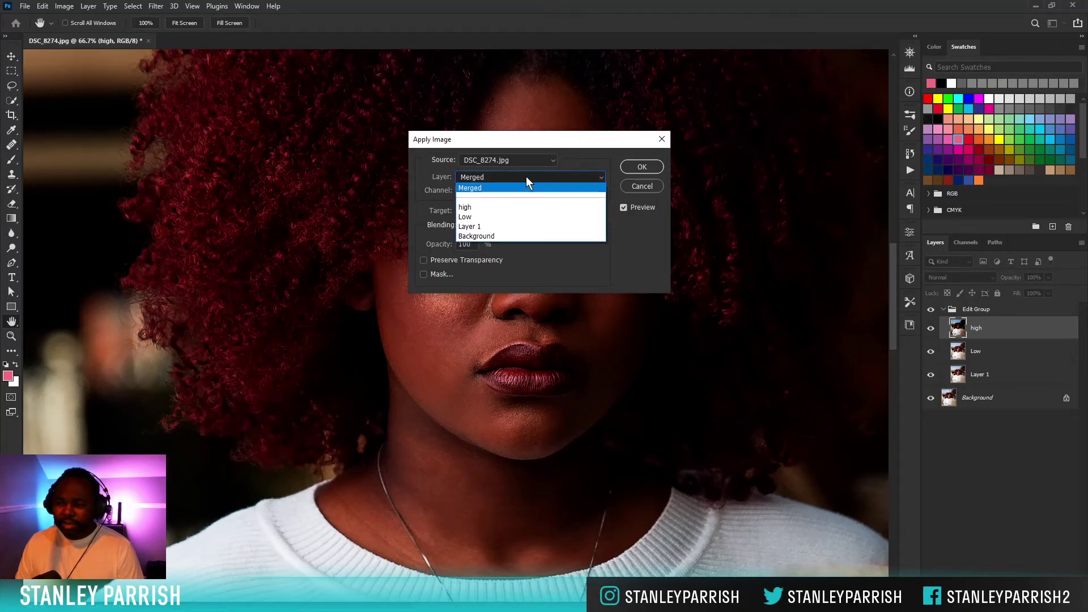
click(468, 218)
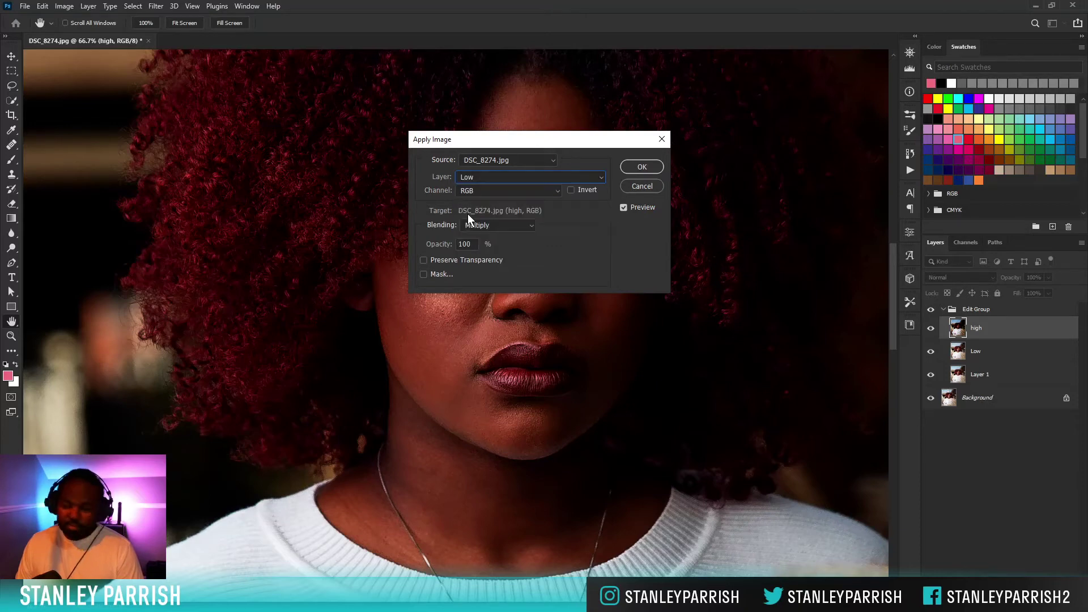
Try the Transparency channel and the Invert option for the Low source, ending on non-inverted RGB.
click(515, 192)
click(612, 223)
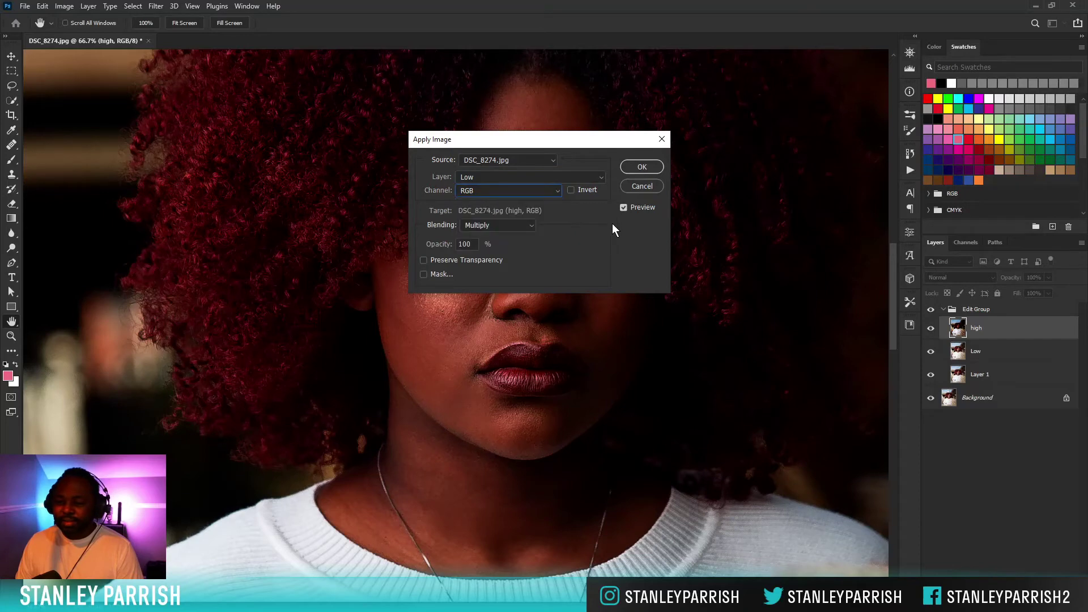
click(554, 193)
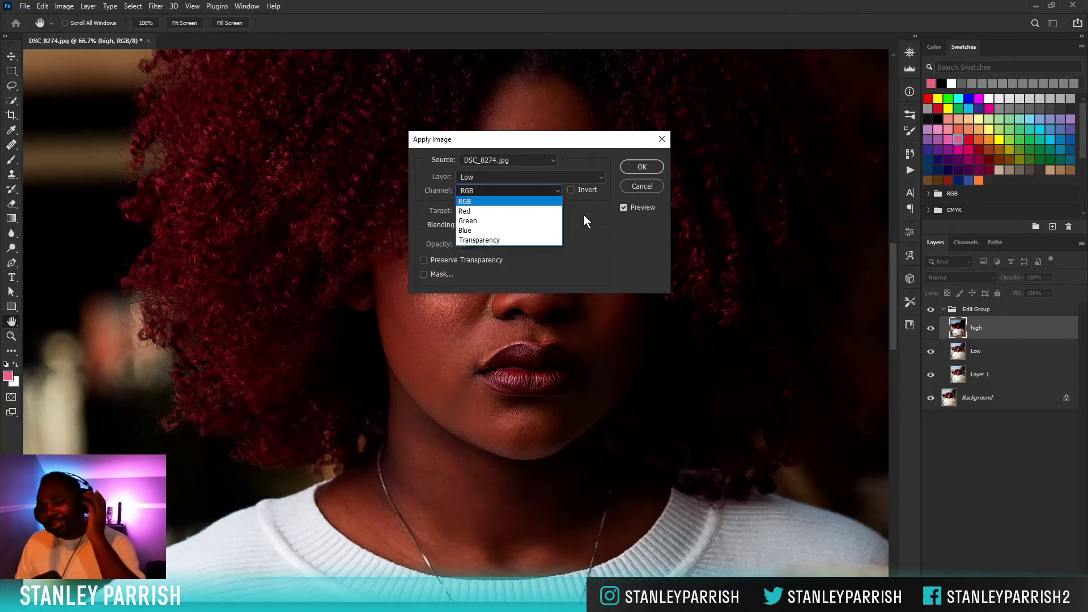
click(512, 239)
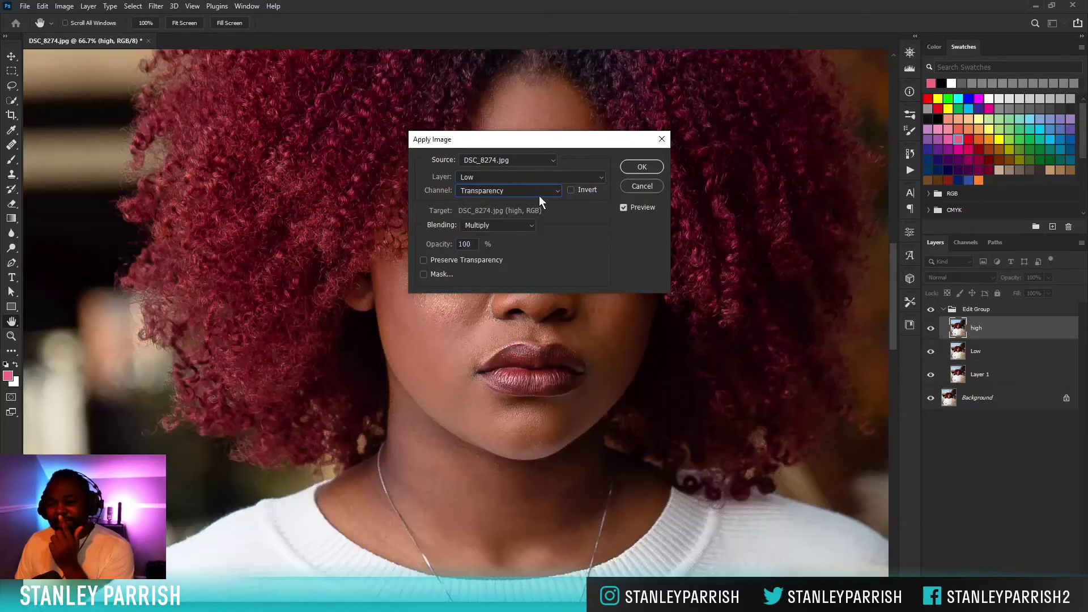
click(548, 193)
click(531, 198)
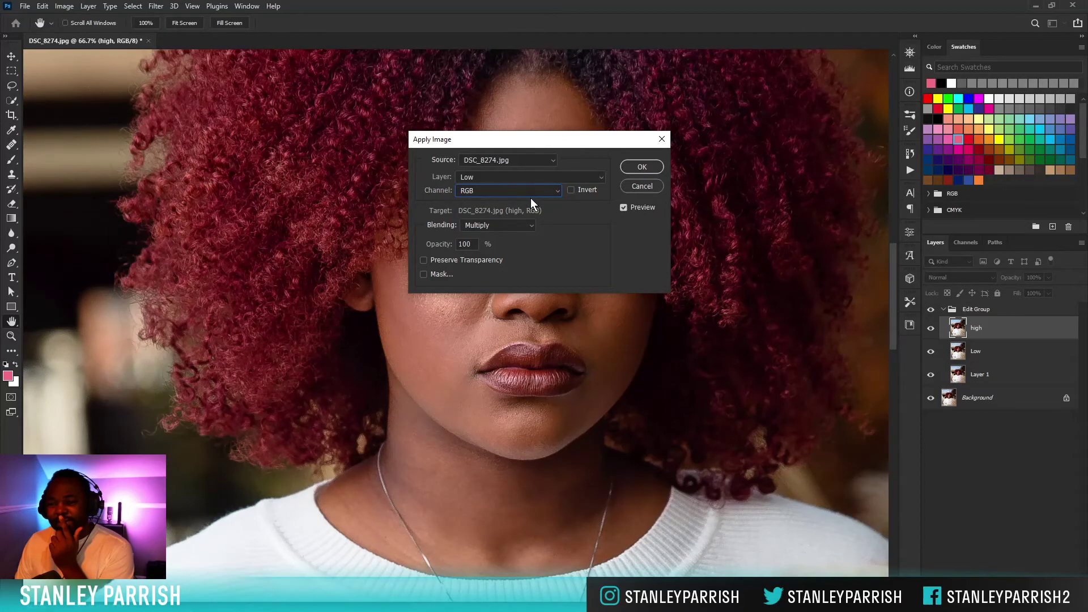
click(570, 189)
click(569, 190)
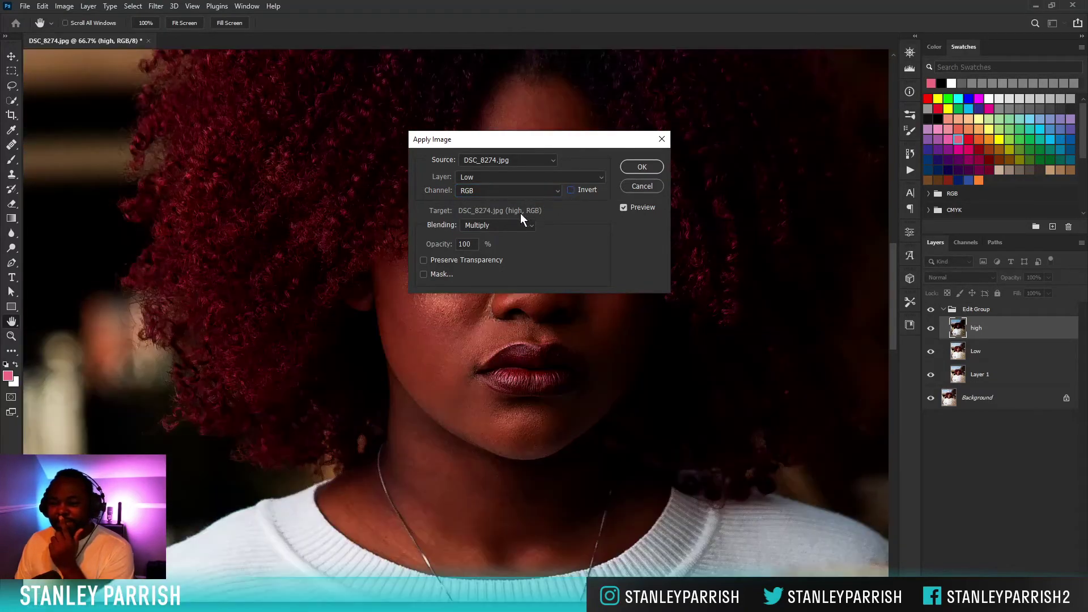
click(502, 225)
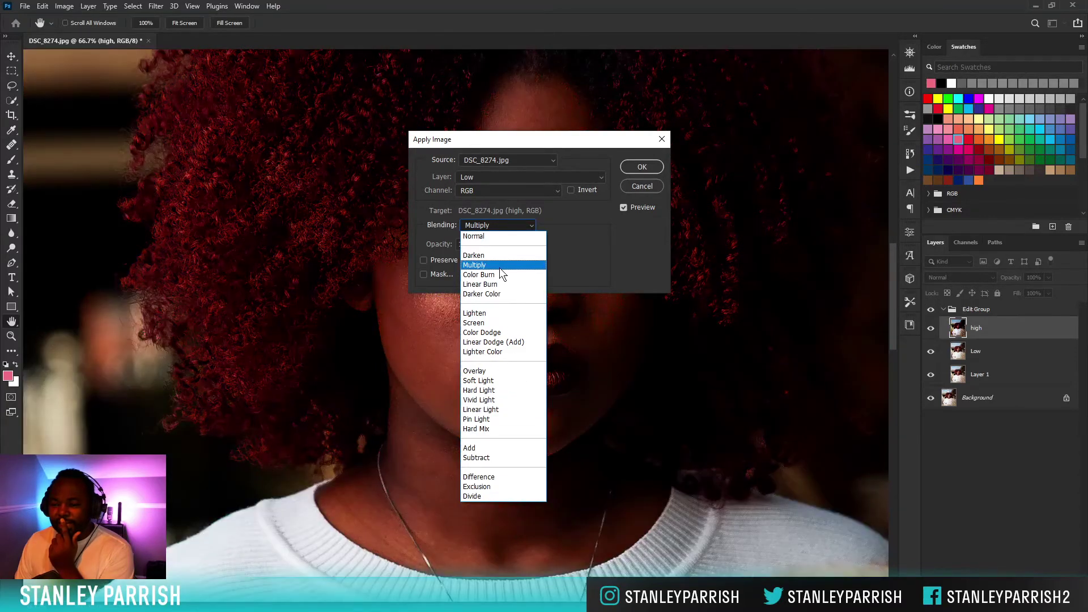
click(499, 266)
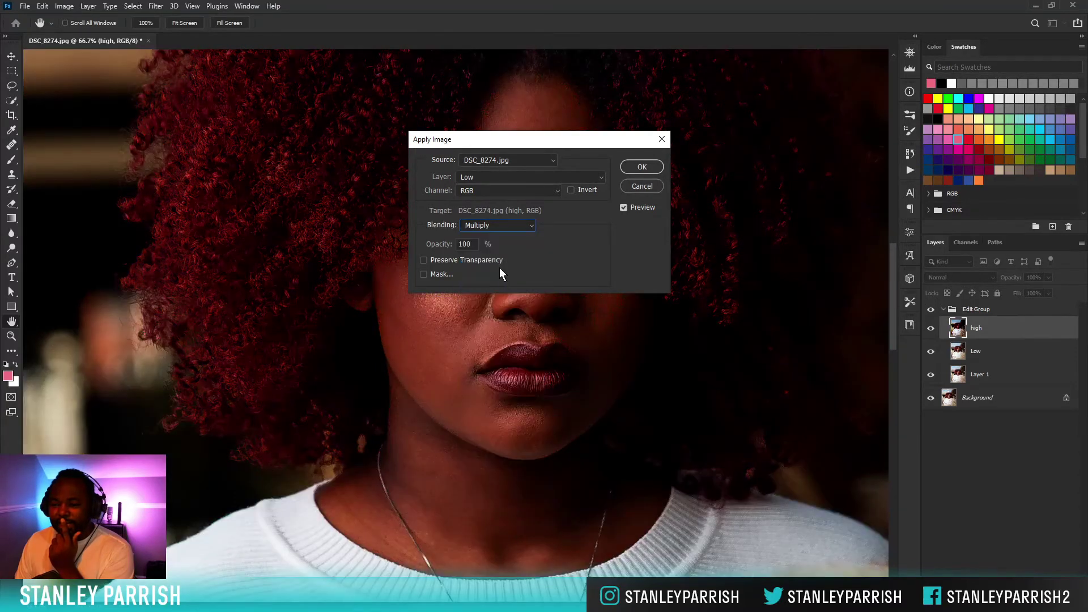
click(492, 224)
click(591, 217)
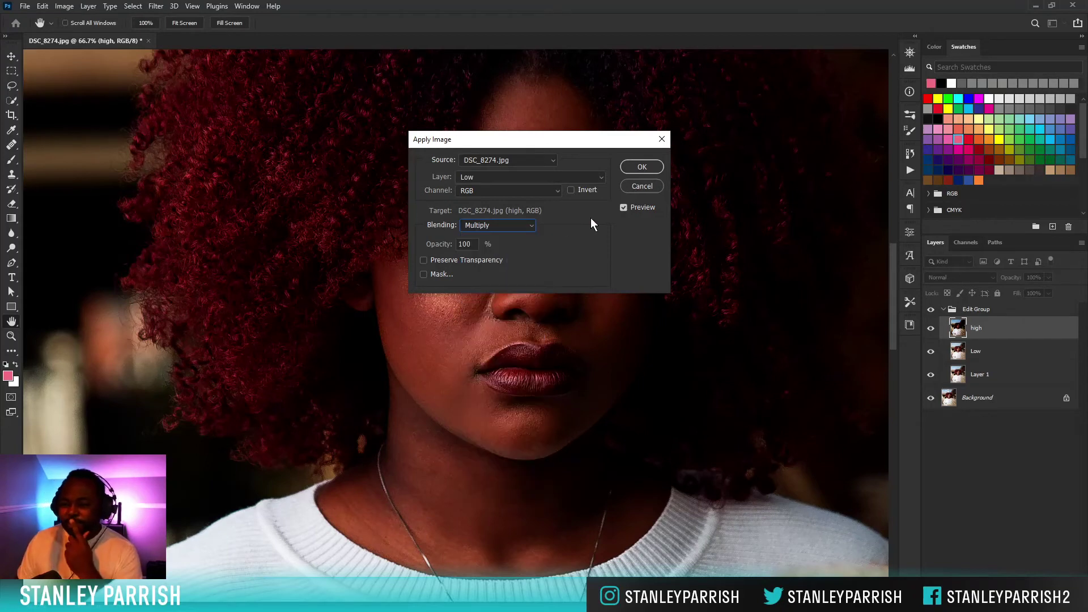
Compare the Transparency channel with inverted RGB under Multiply blending, restoring RGB with Invert off.
click(471, 189)
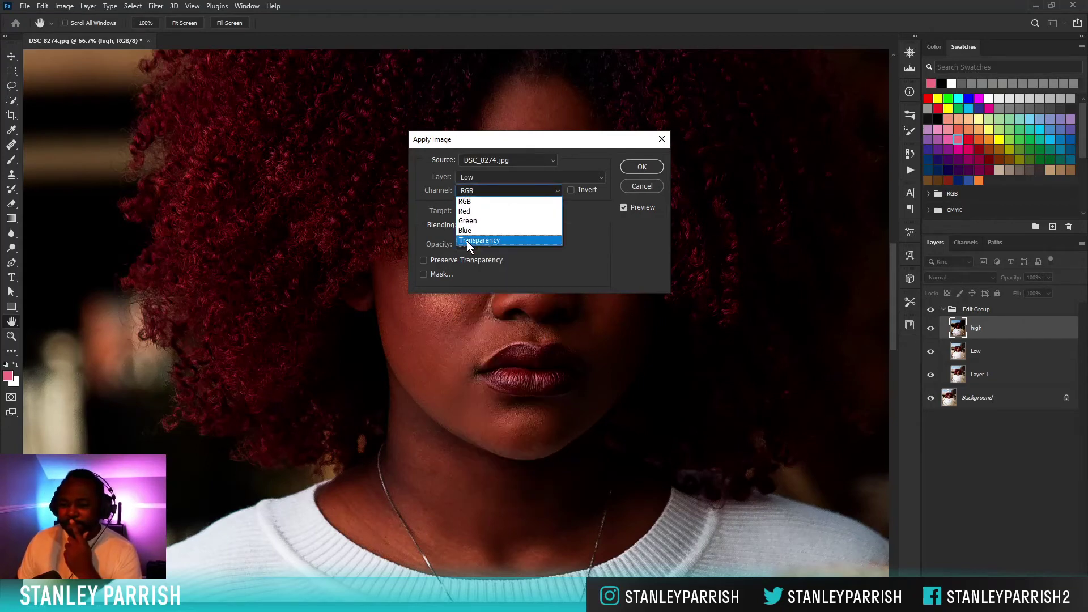
click(467, 240)
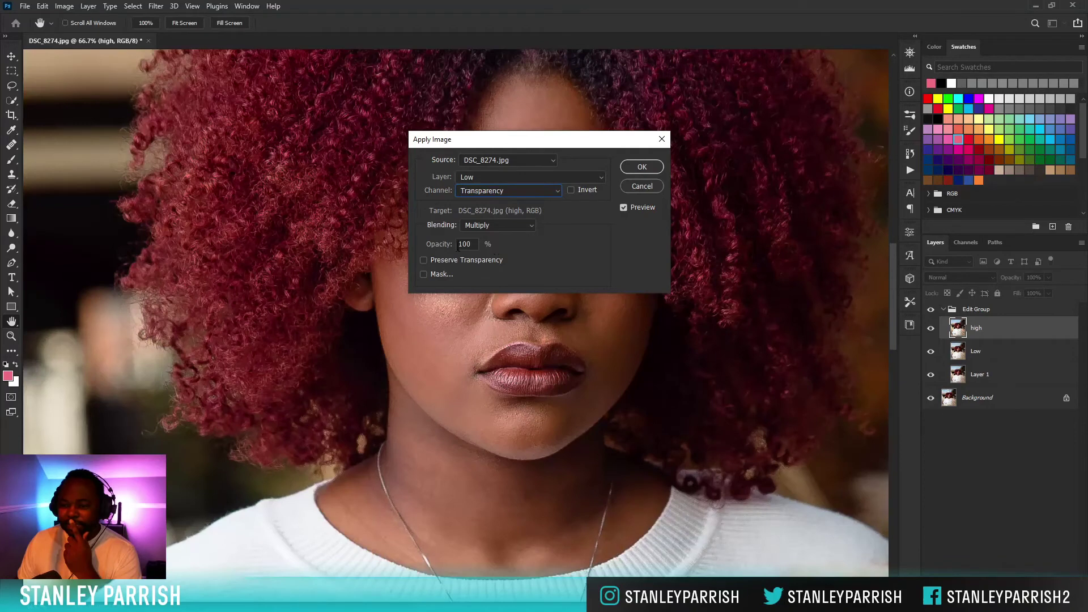
click(499, 190)
click(486, 198)
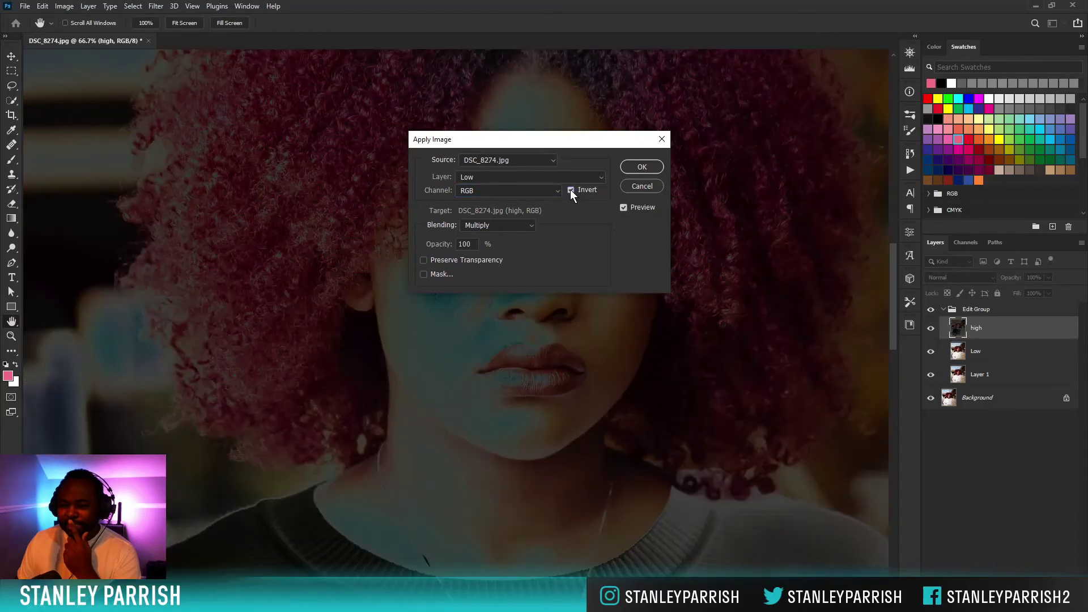
click(570, 190)
Try Normal and Hard Light as the blending mode for the applied image.
click(485, 225)
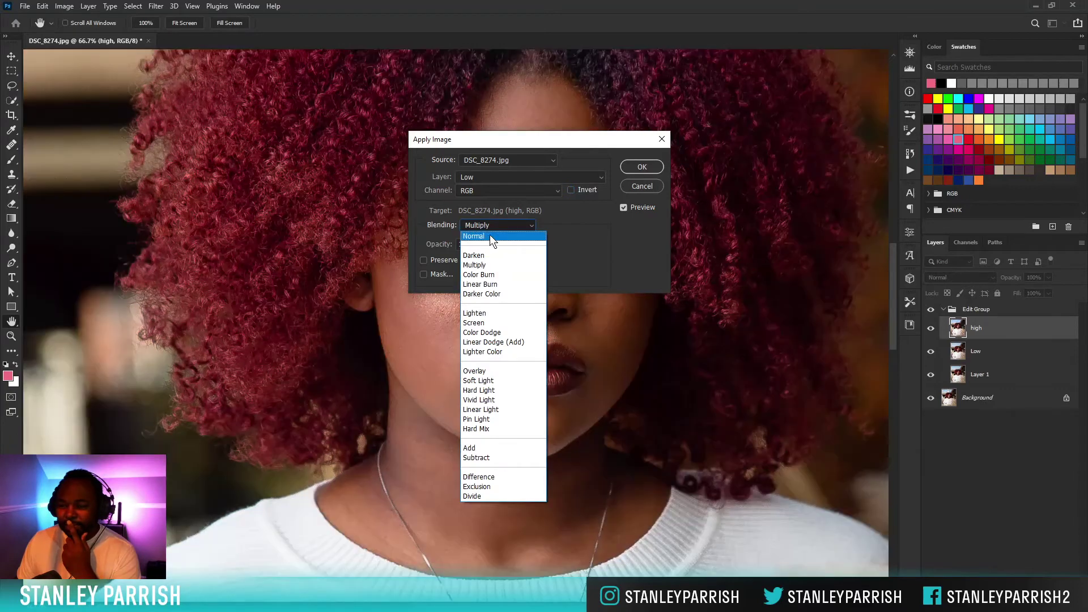
click(489, 234)
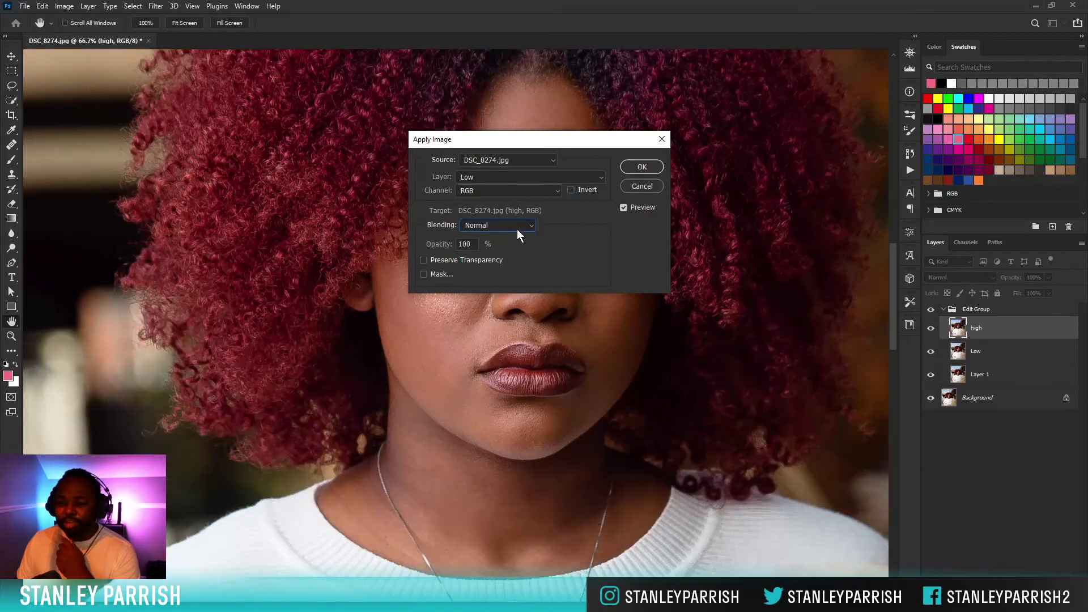
click(516, 224)
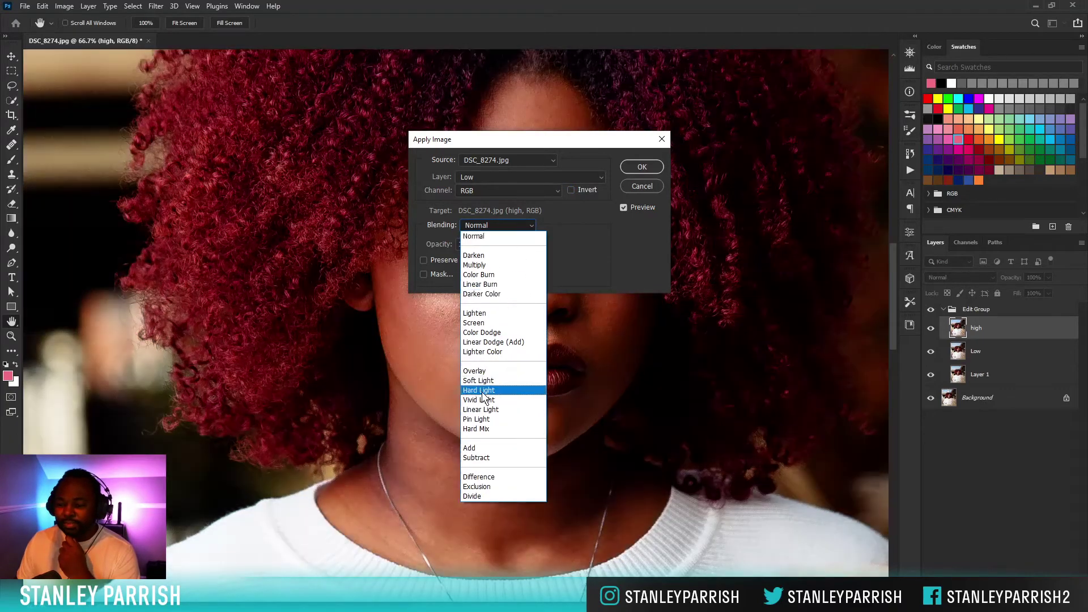
click(481, 390)
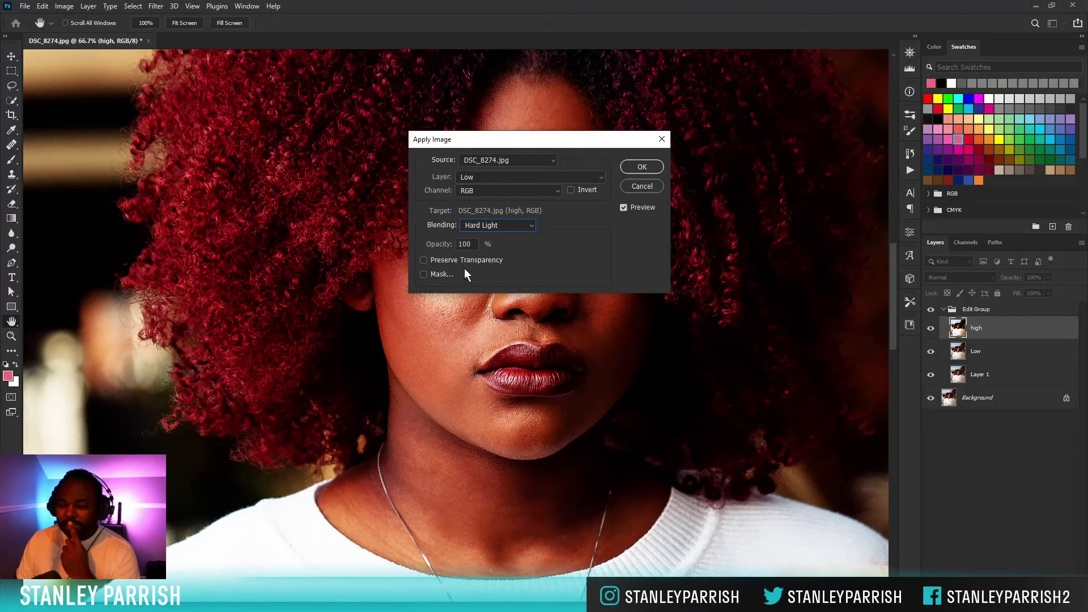
Enable Preserve Transparency and set the blending of the applied Low layer to Subtract.
click(423, 259)
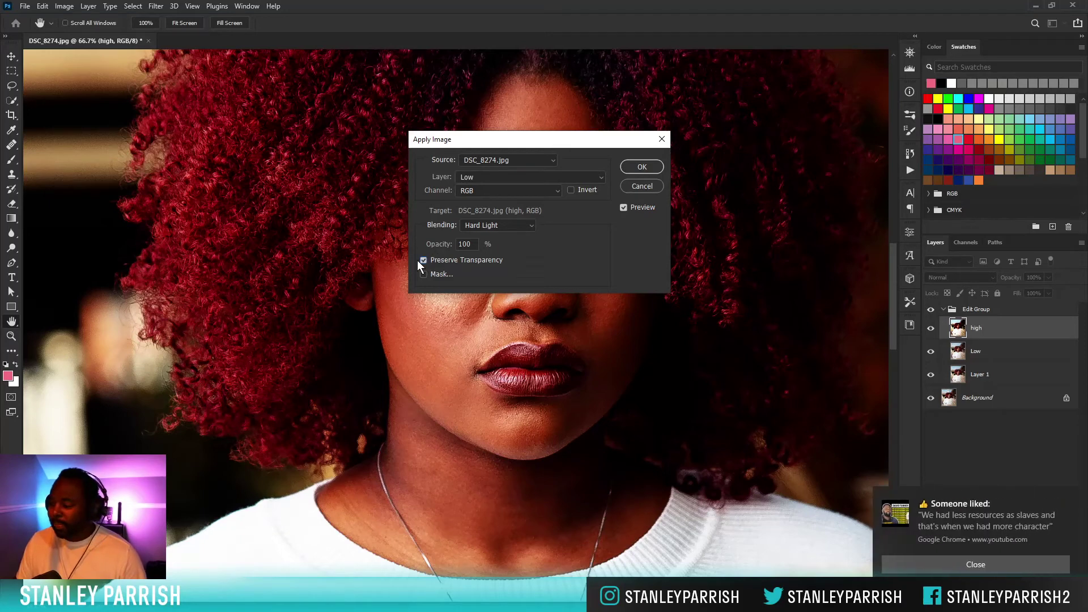
click(958, 560)
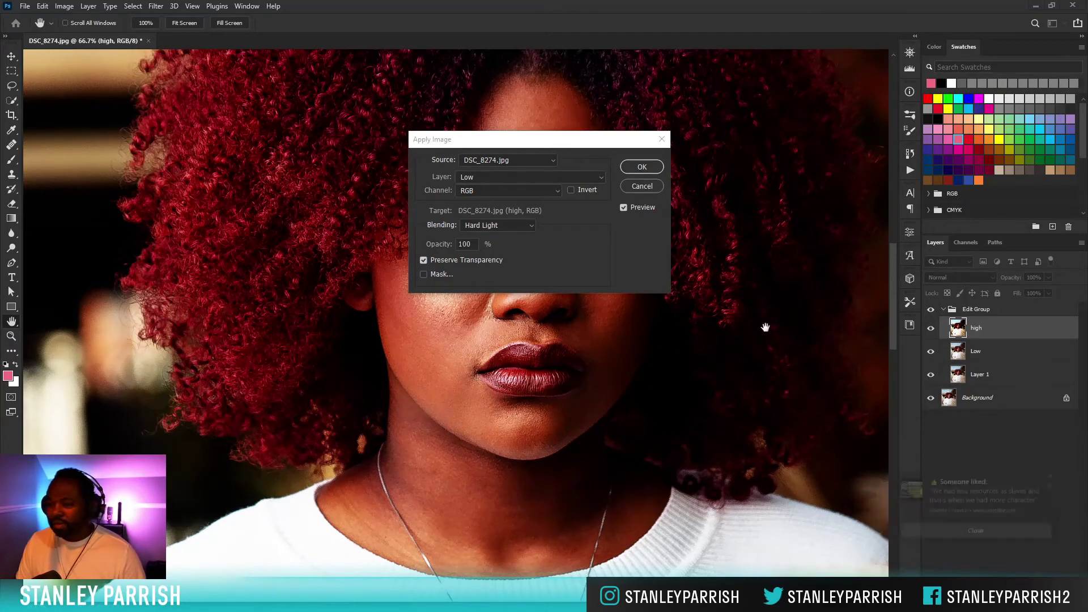
click(587, 178)
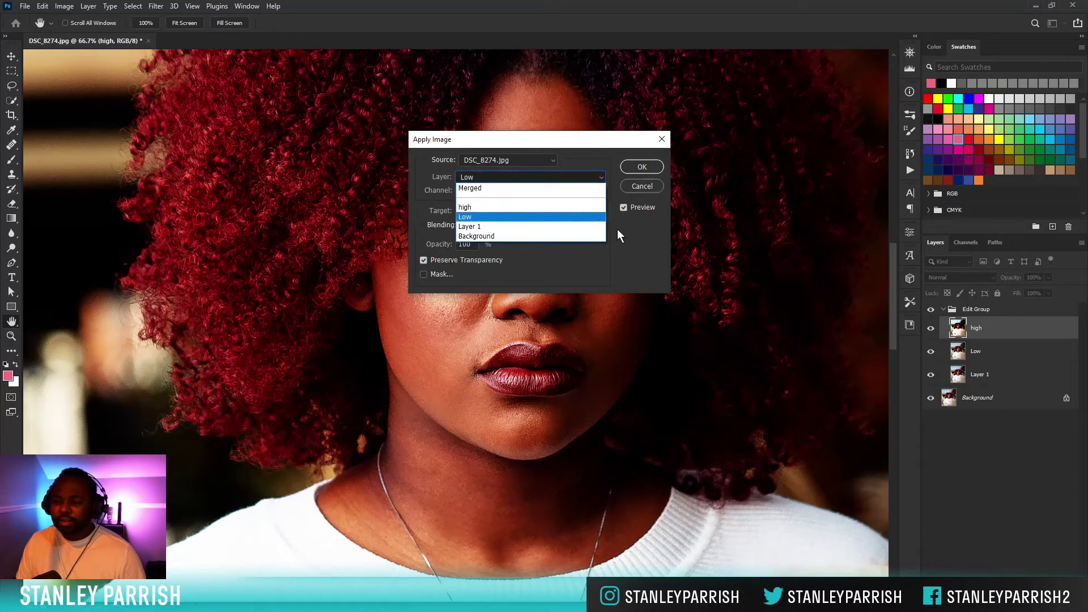
click(639, 247)
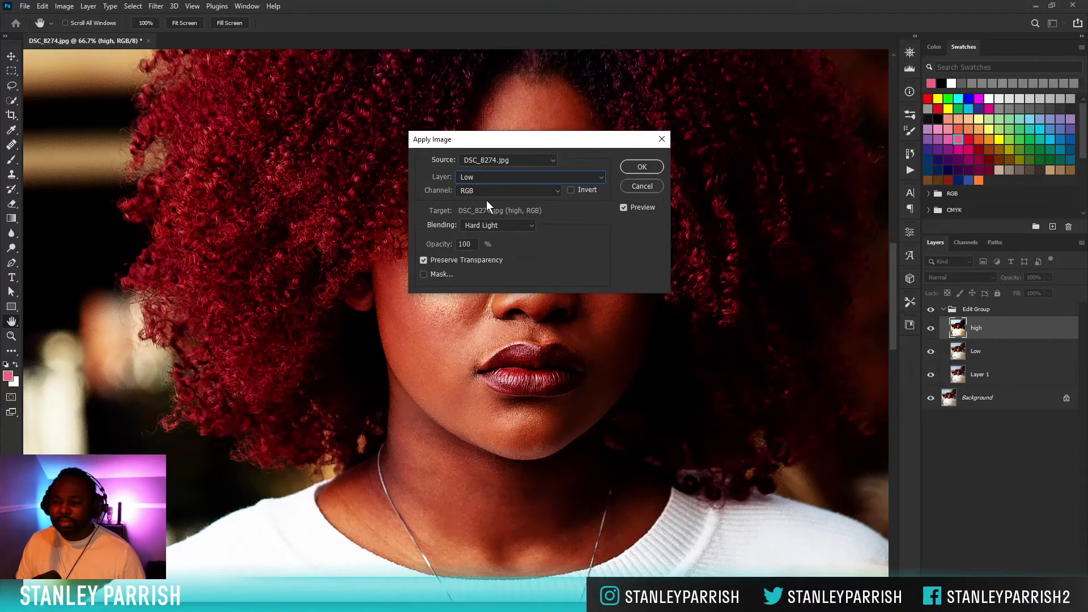
click(478, 224)
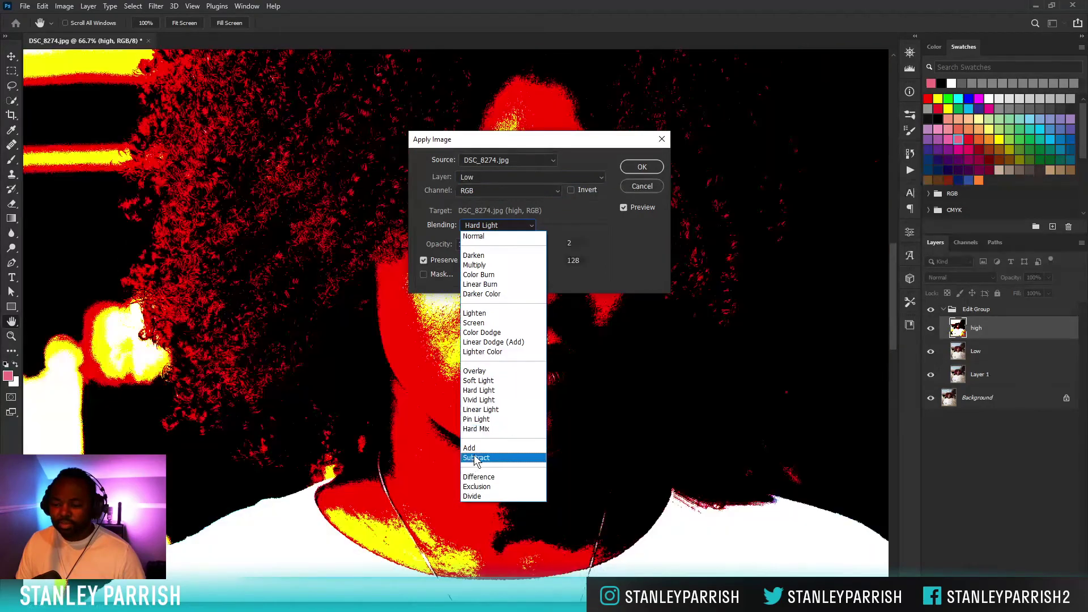
click(475, 458)
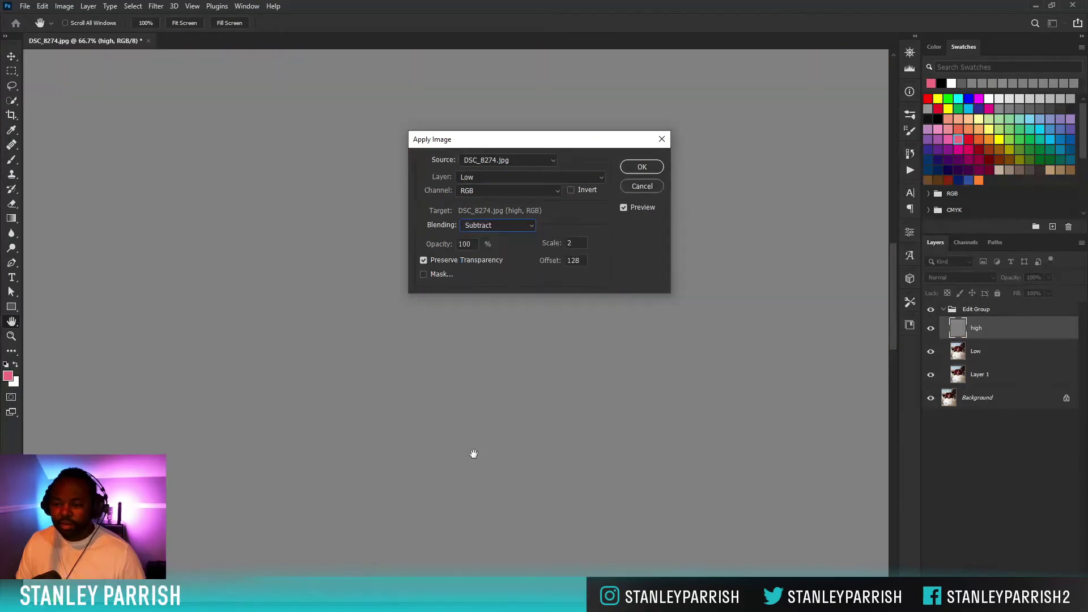
Try the Transparency channel under Subtract, restore RGB and enable Invert for the Low source.
click(482, 190)
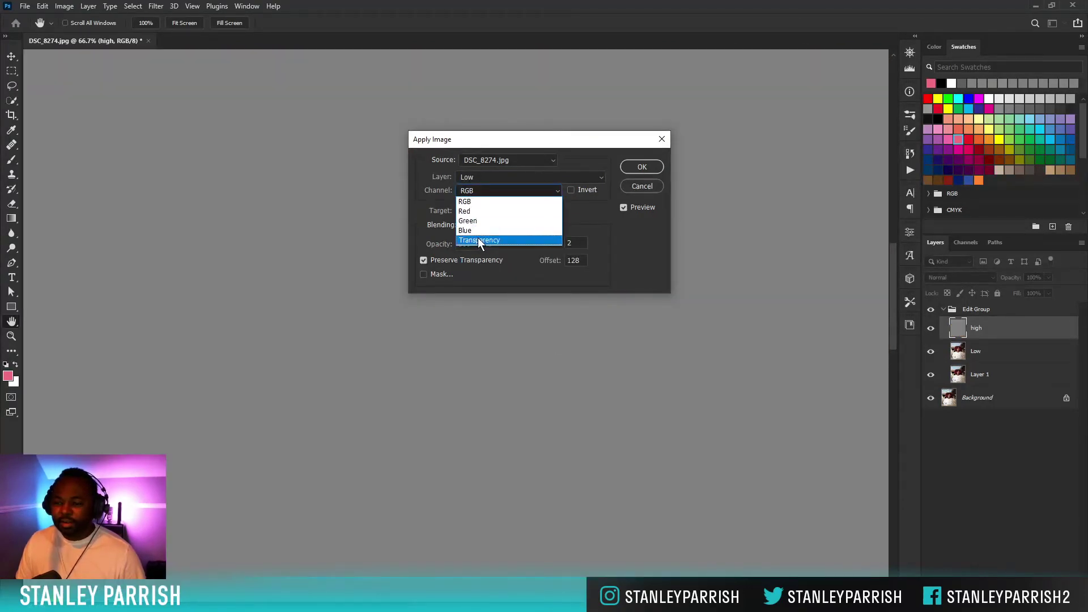
click(477, 237)
click(484, 193)
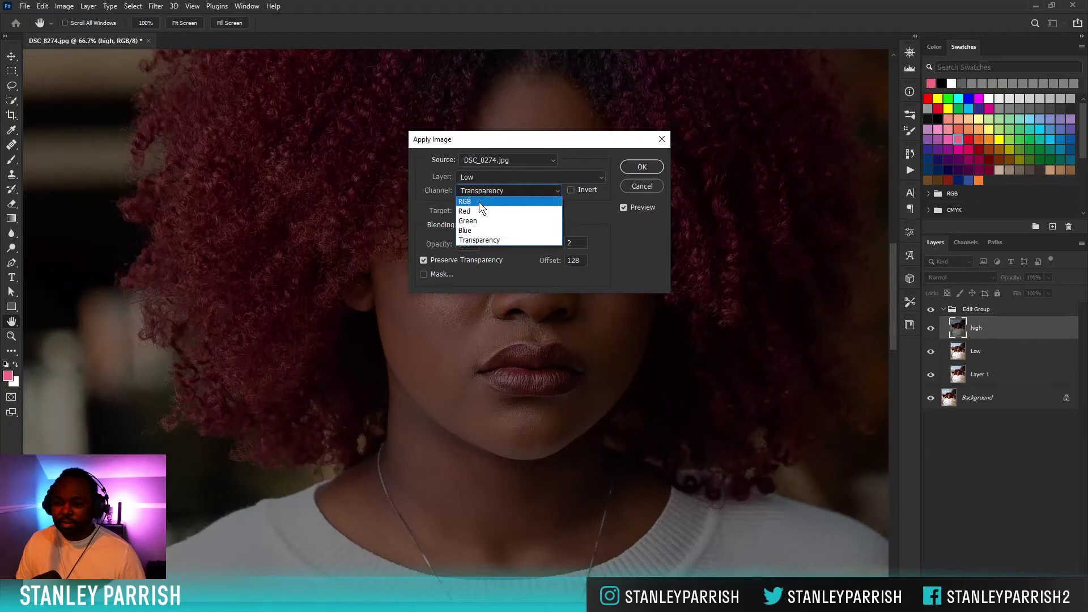
click(478, 201)
click(570, 190)
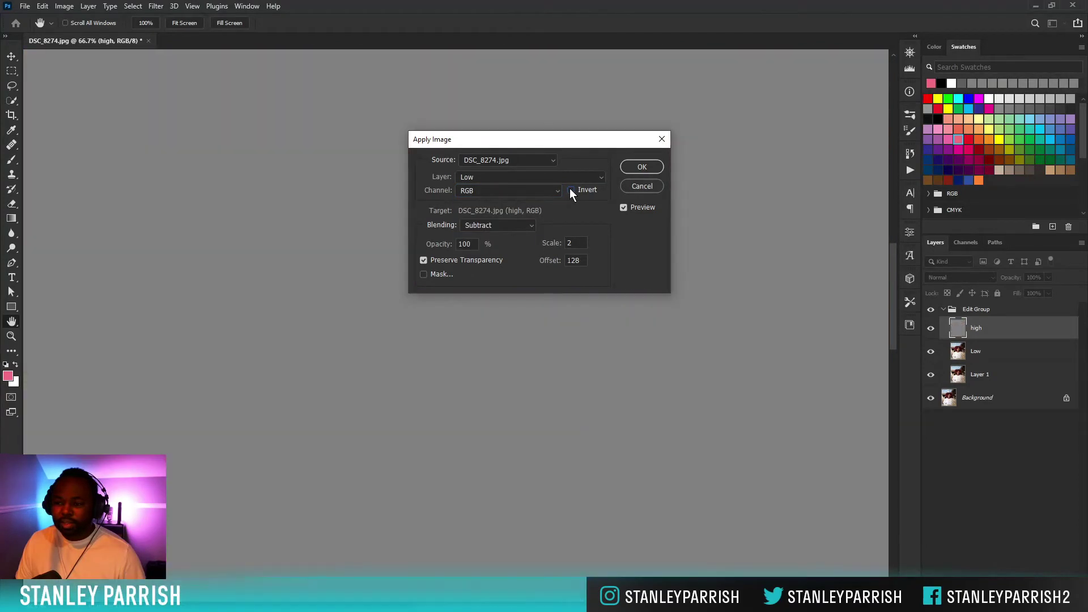
click(567, 190)
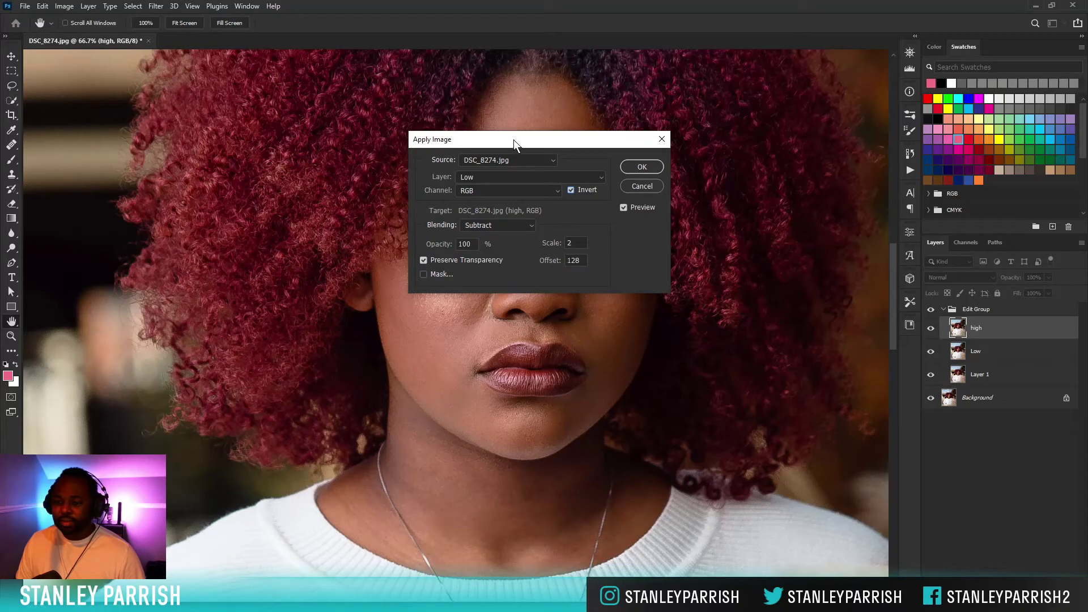
Apply the inverted RGB of the Low layer to the high layer with Subtract blending, scale 2 and offset 128.
drag(514, 139, 525, 119)
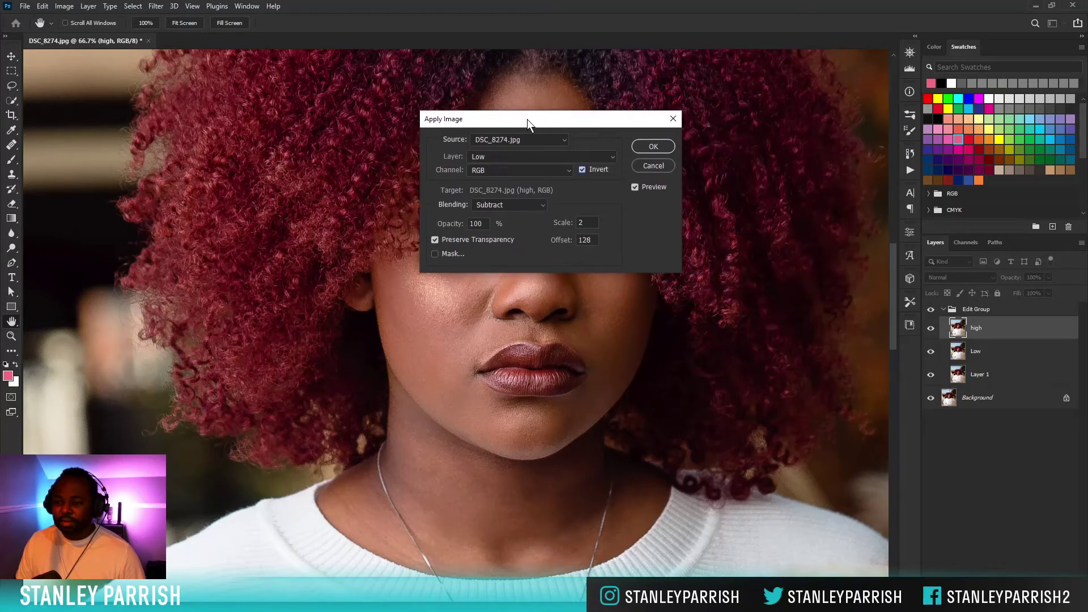
click(650, 147)
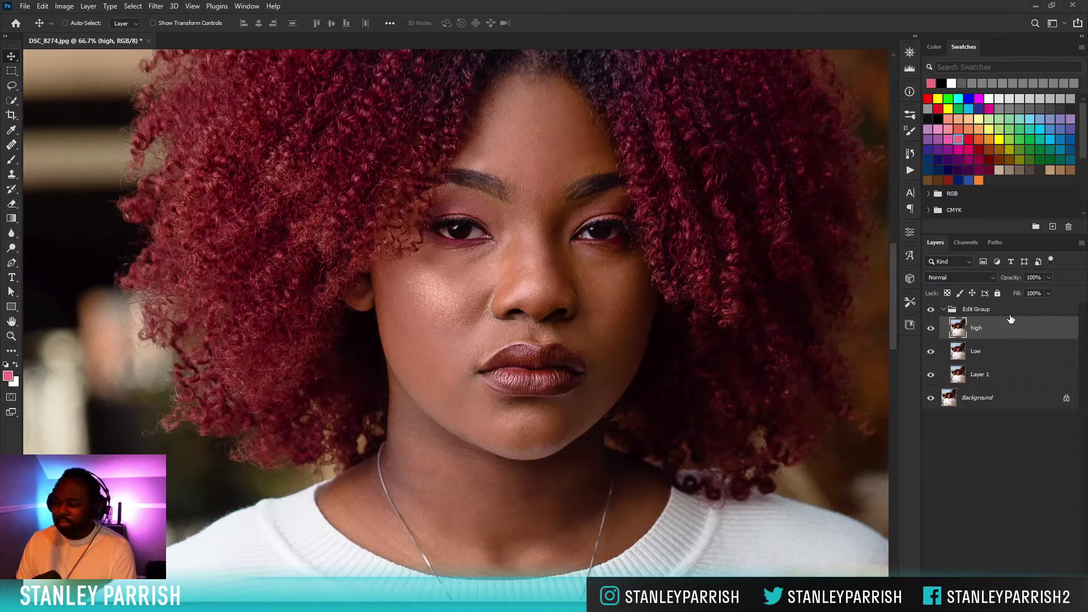
Apply the Low layer's RGB to the high layer with Invert off, using Subtract, scale 2 and offset 128, after trying the Transparency channel.
click(64, 7)
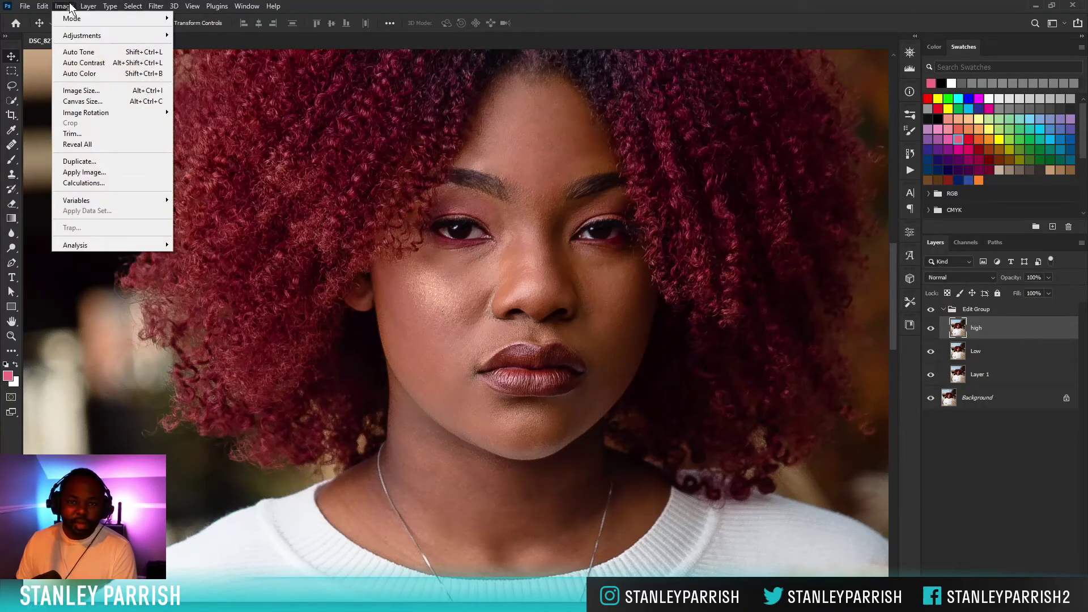
click(92, 172)
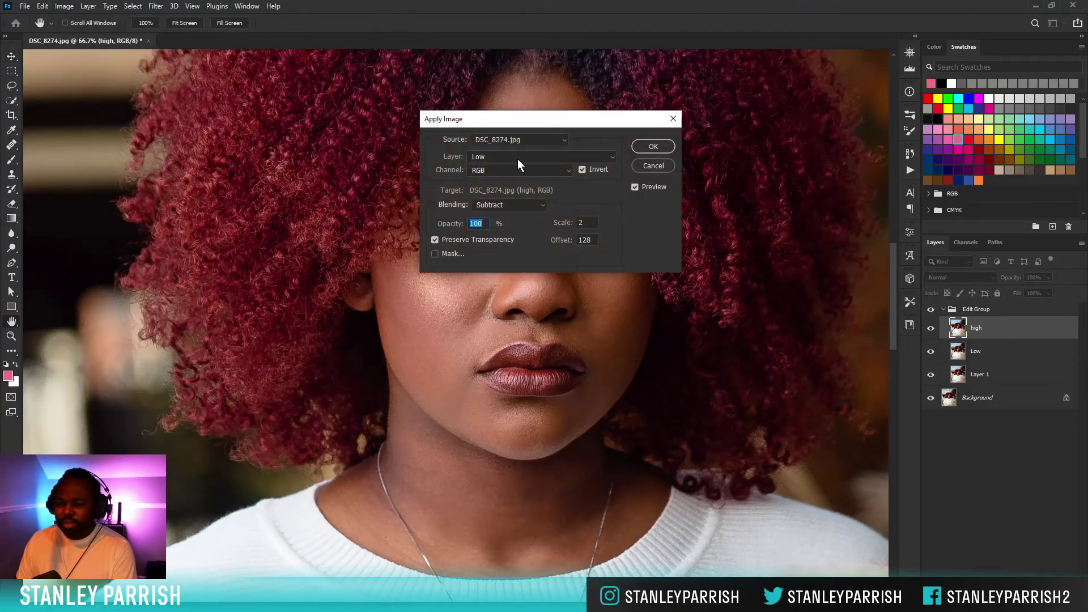
click(549, 167)
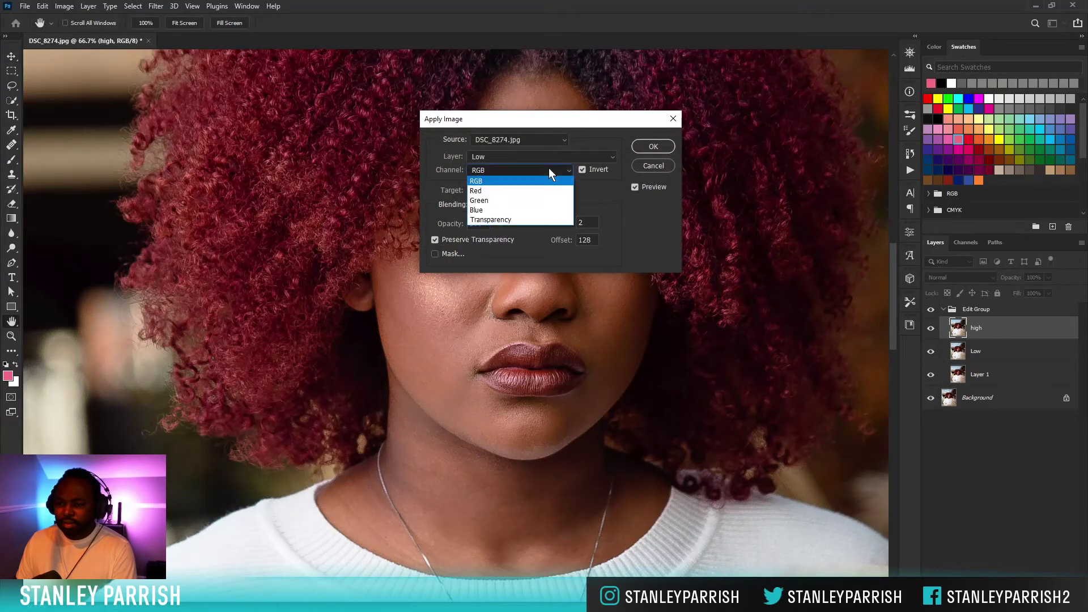
click(584, 180)
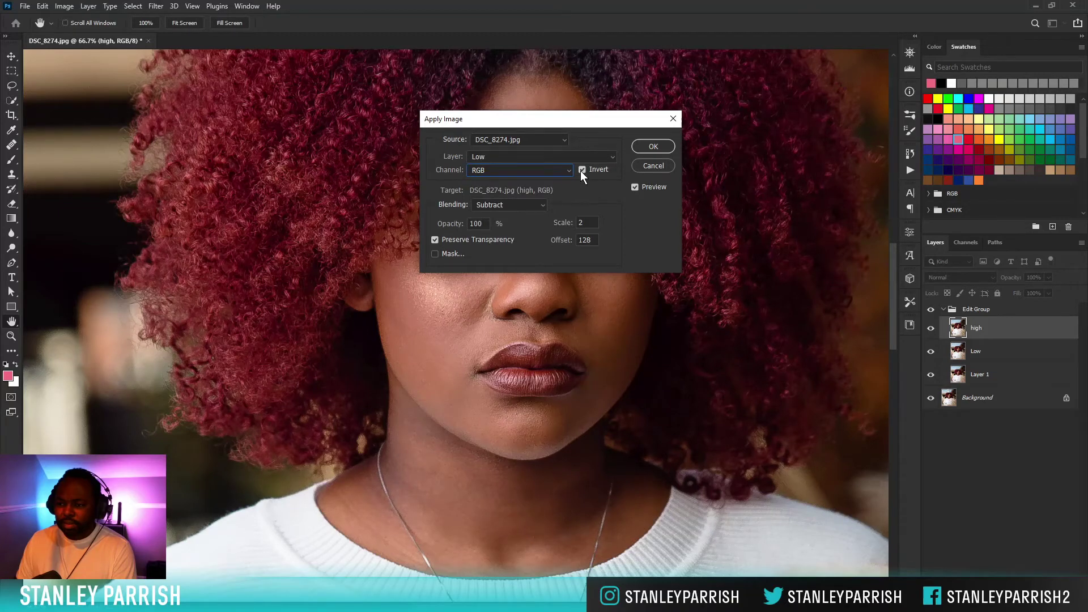
click(582, 170)
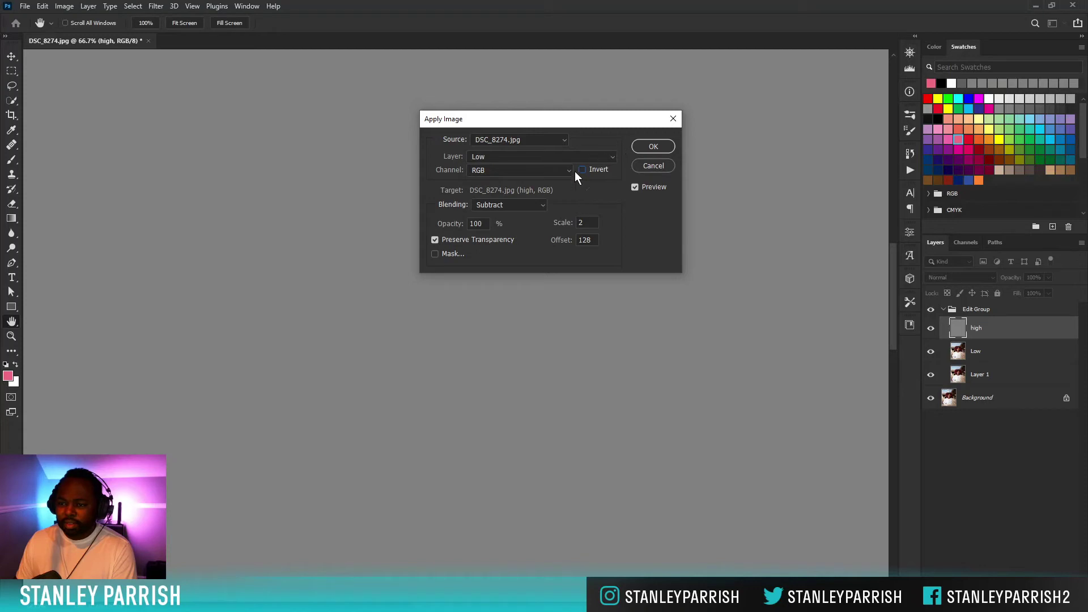
click(525, 172)
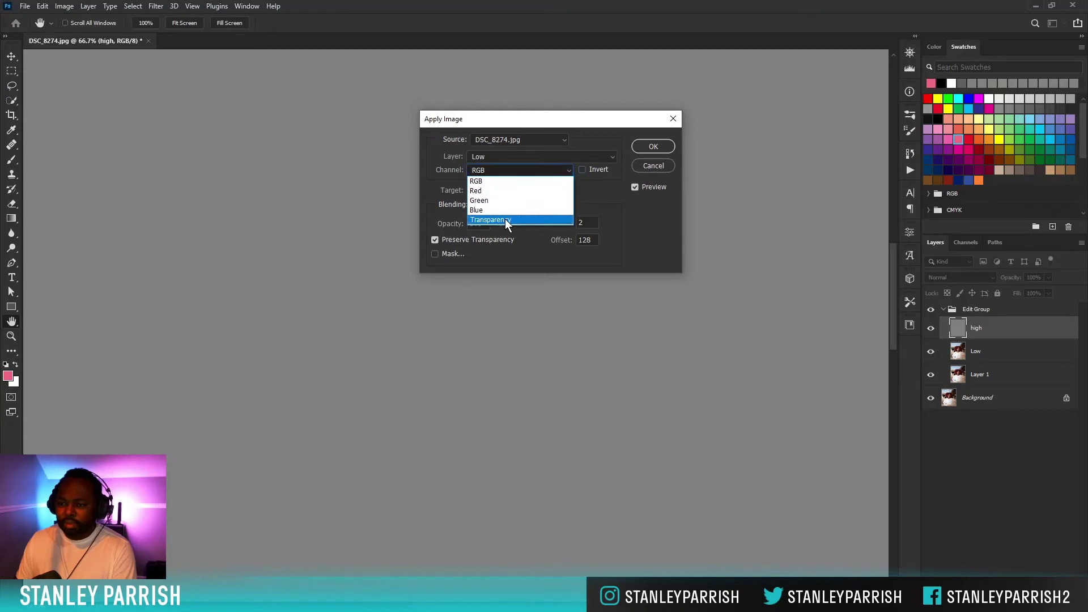
click(505, 219)
click(511, 168)
click(502, 180)
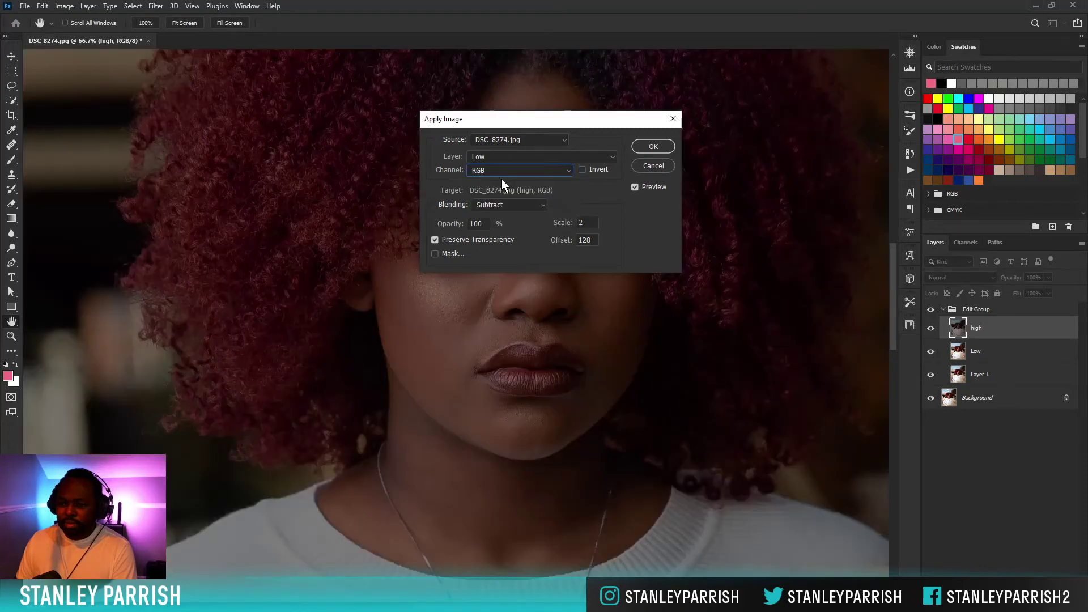
click(647, 145)
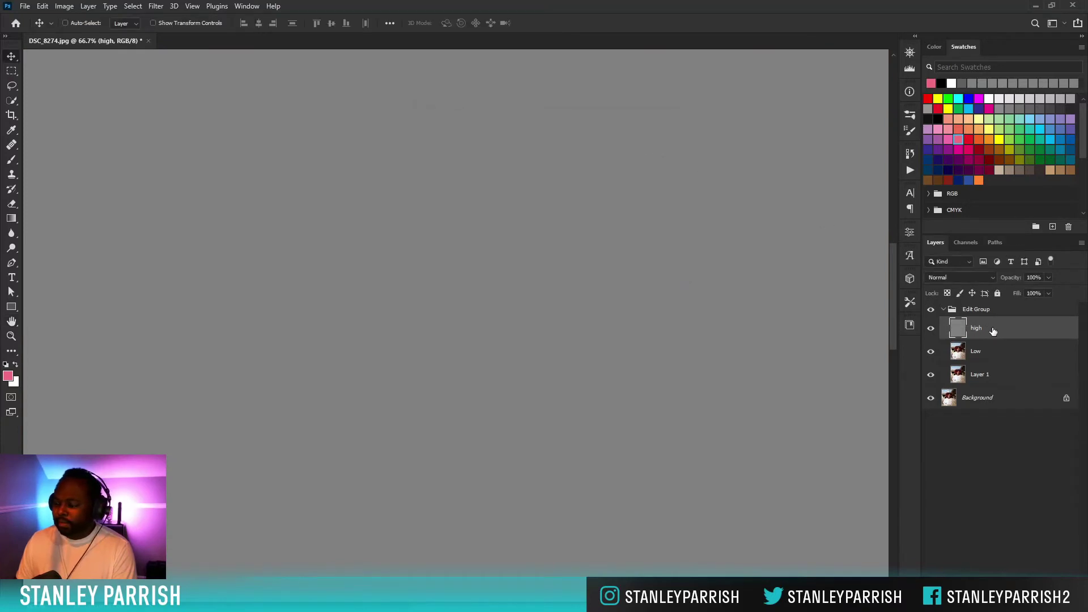
Set the high layer's blend mode to Linear Light, comparing it with Hard Light.
click(992, 276)
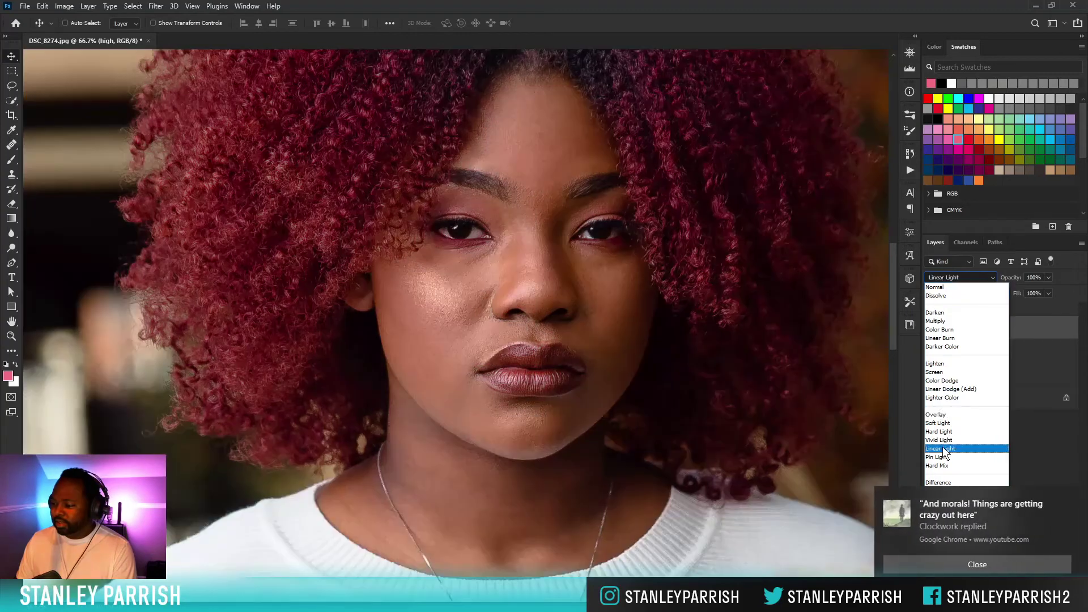
click(943, 448)
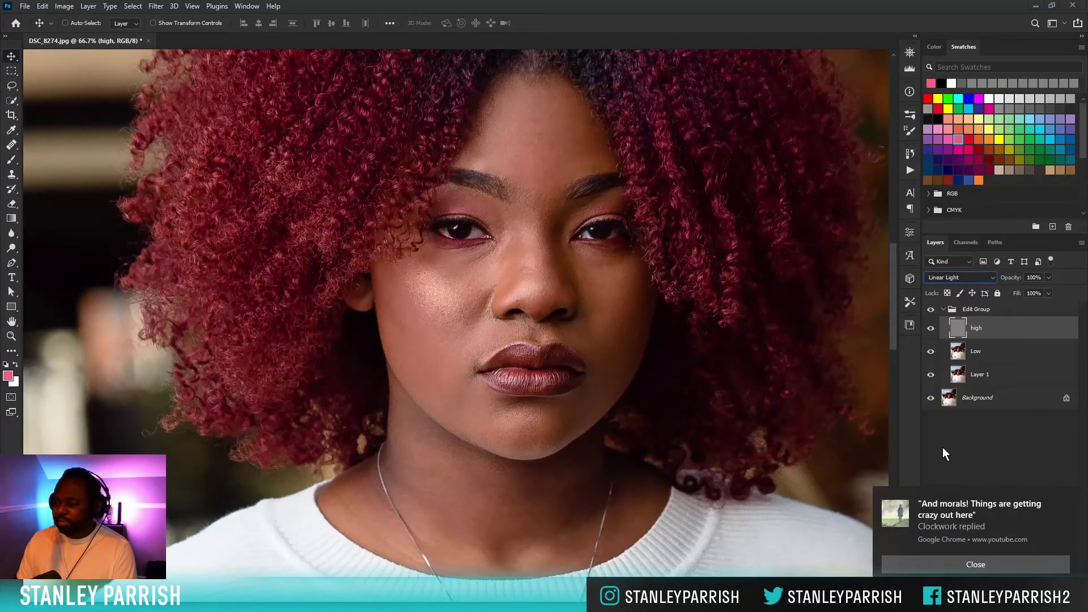
click(962, 564)
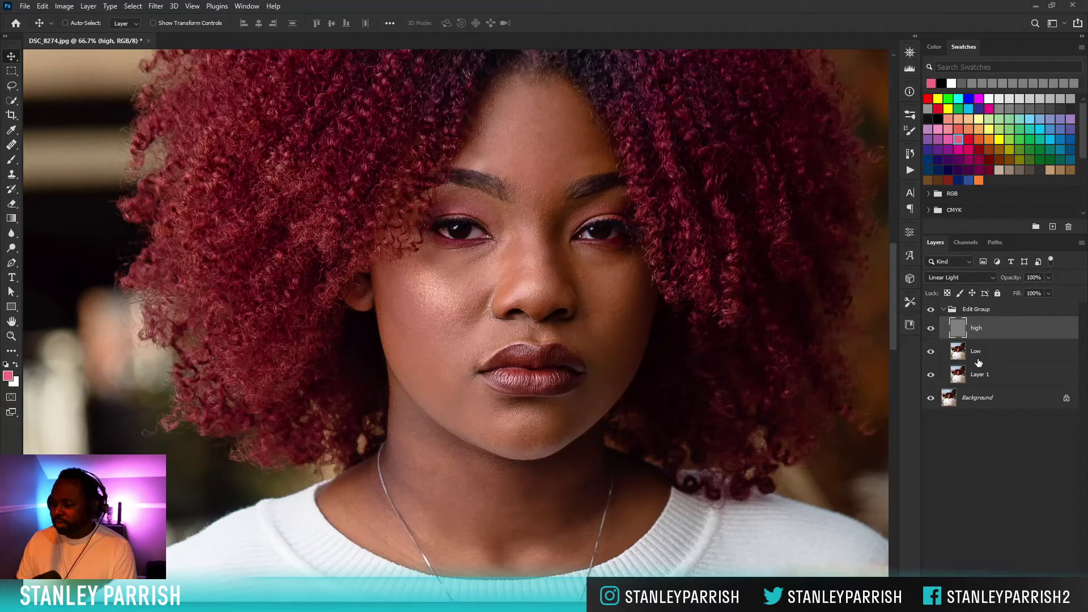
click(991, 277)
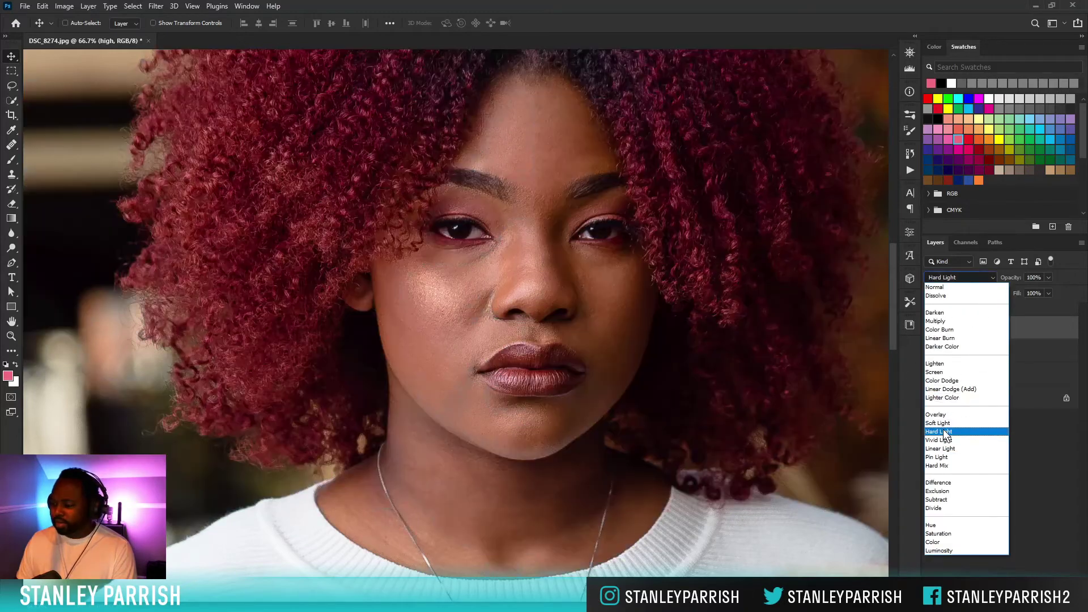
click(942, 431)
click(986, 278)
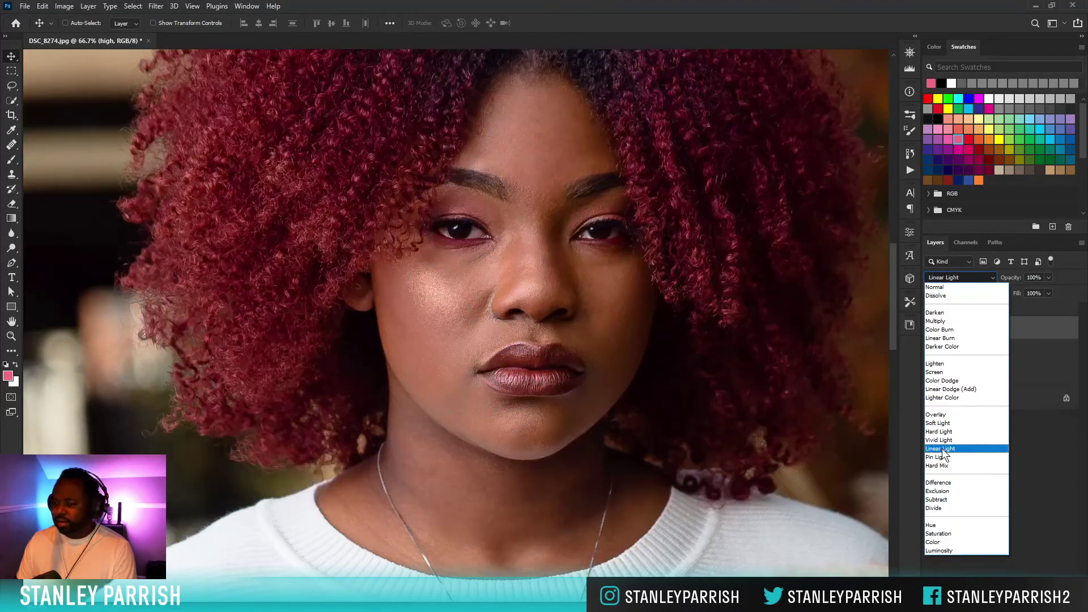
click(942, 448)
click(972, 476)
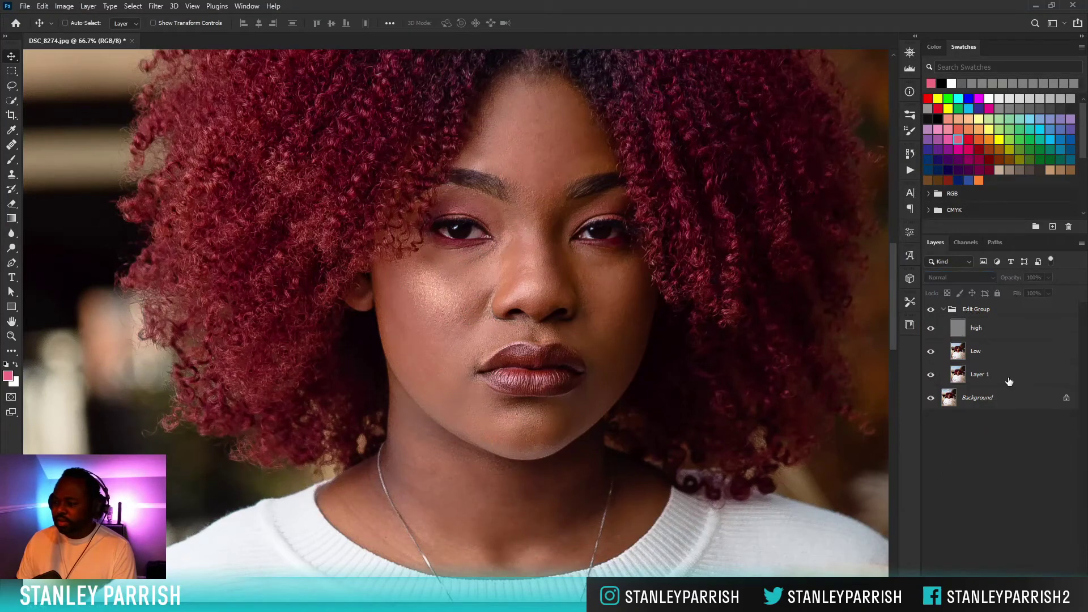
click(980, 333)
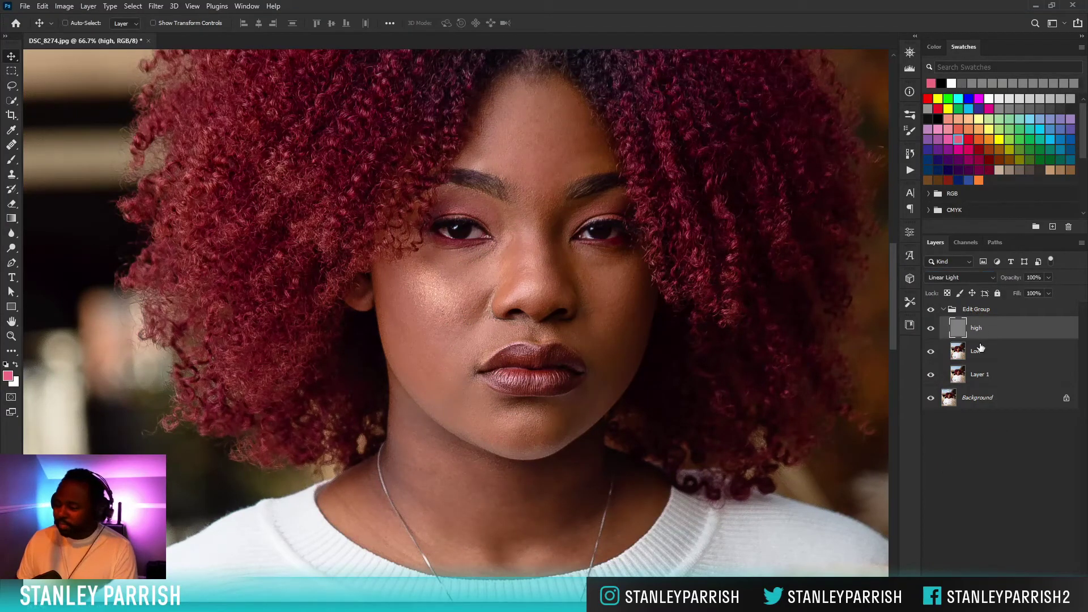
shift+click(984, 351)
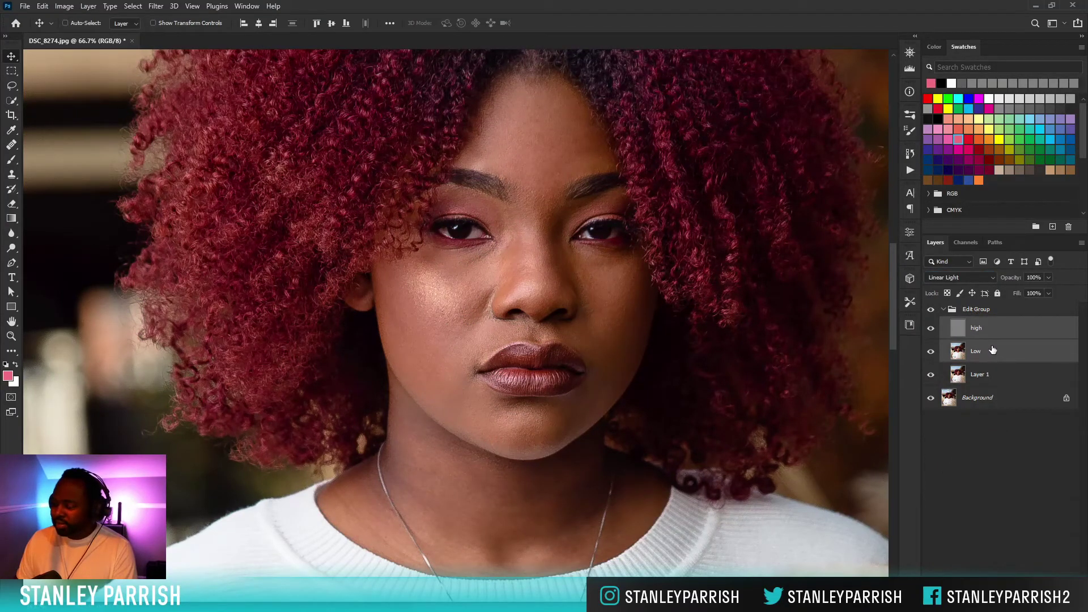
click(993, 412)
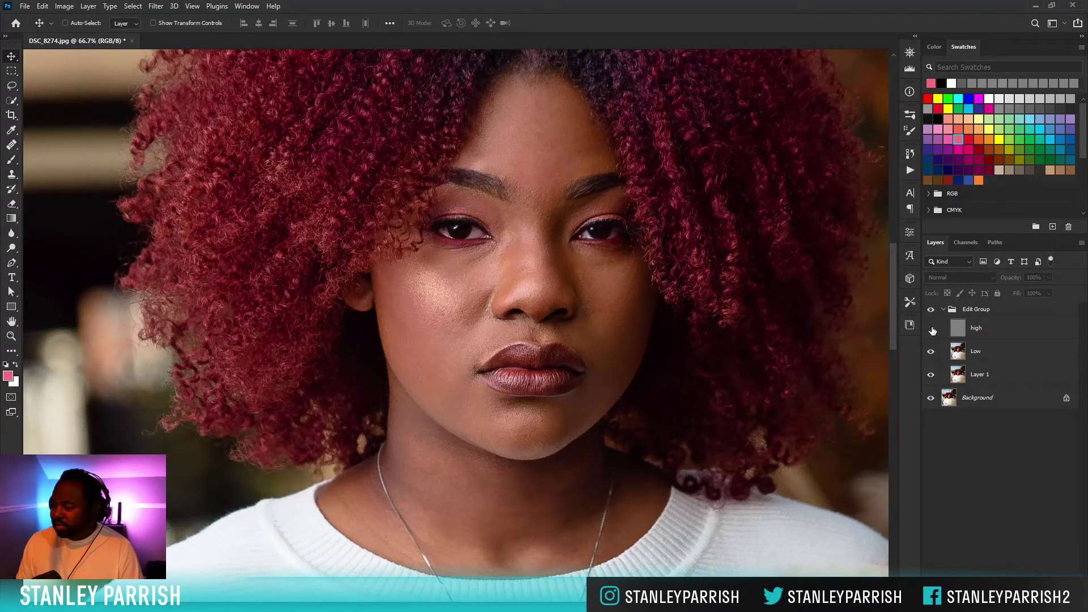
click(957, 335)
click(966, 355)
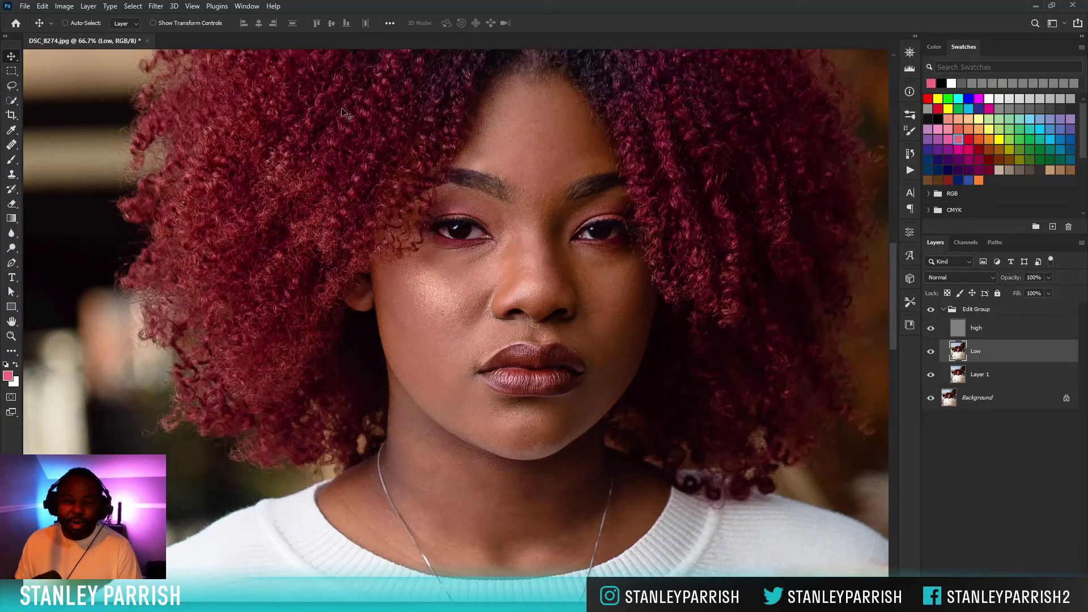
click(158, 9)
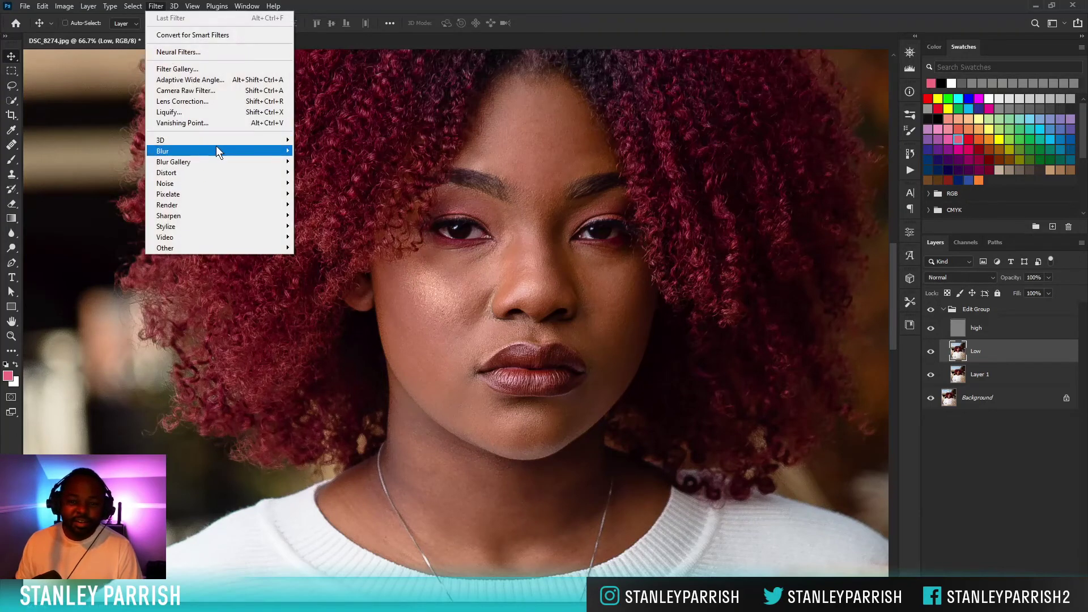
mouse_move(218, 150)
click(343, 192)
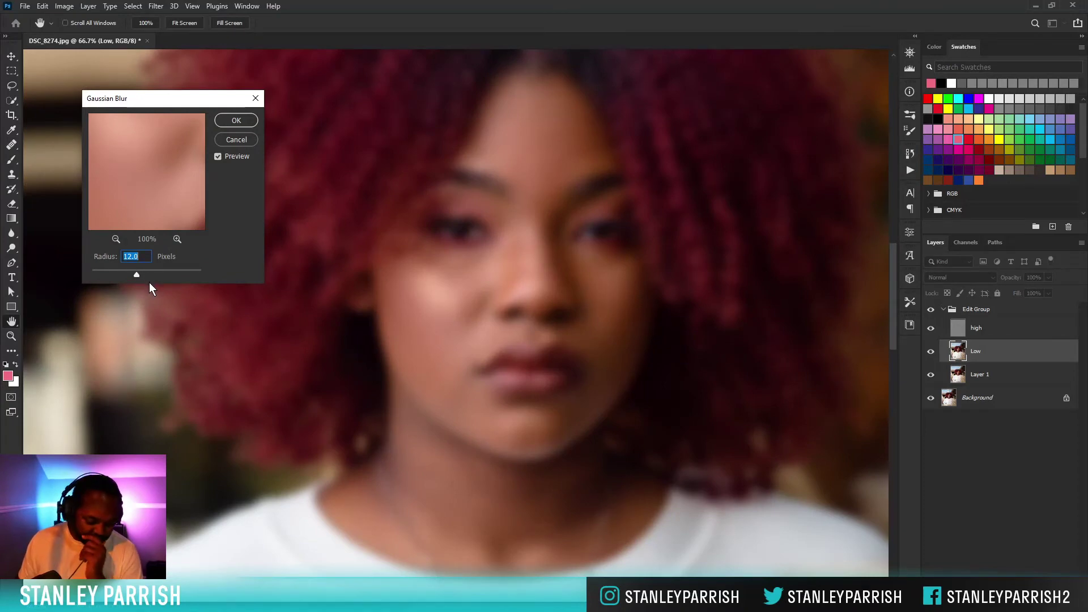
click(232, 138)
Delete the high and Low layers from the Edit Group.
click(992, 330)
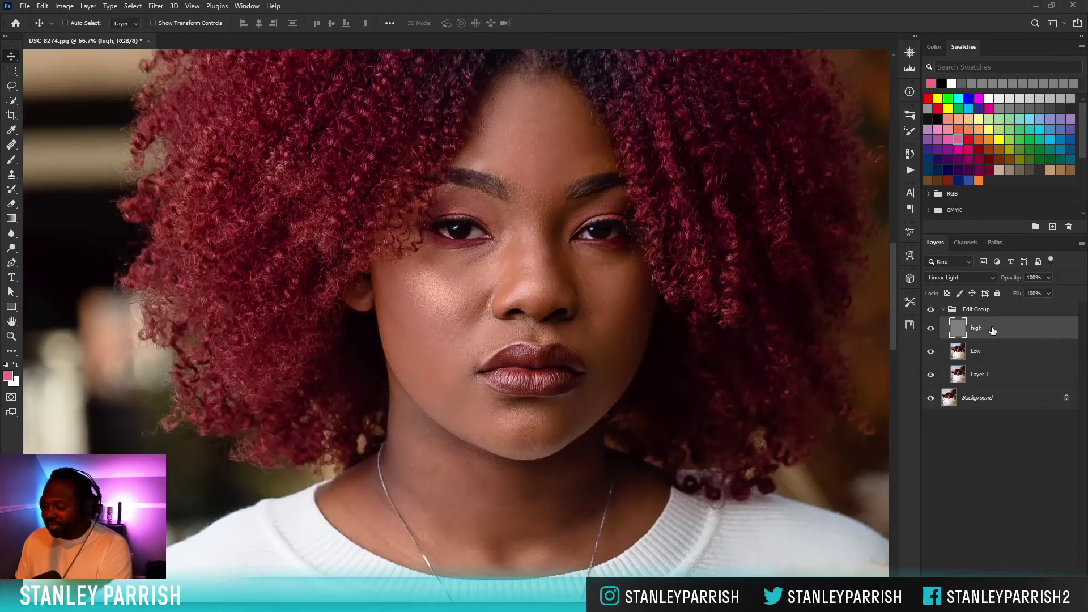
key(Delete)
key(Delete)
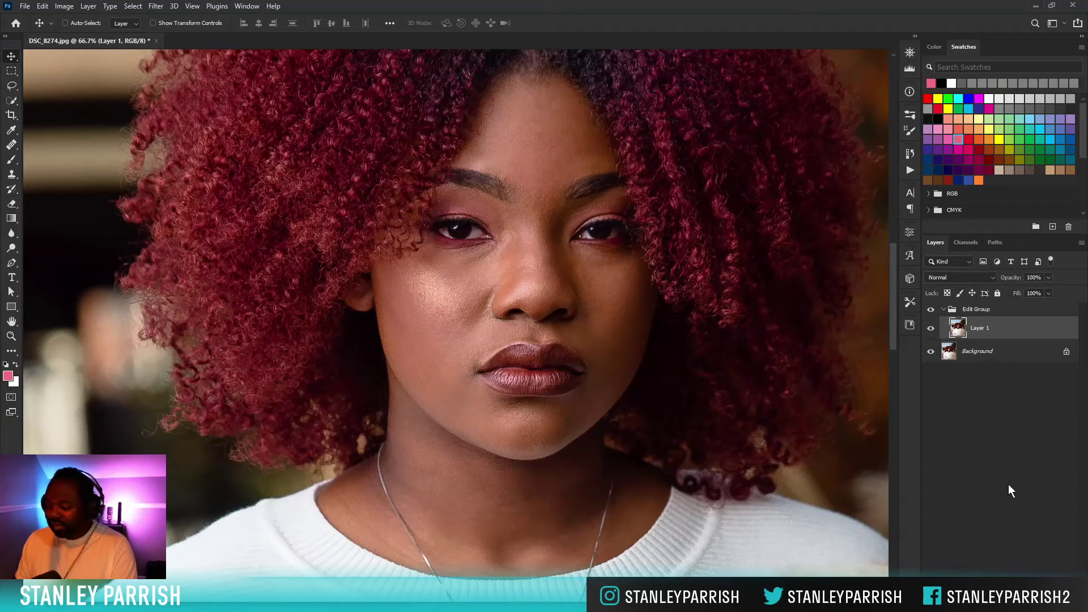
Duplicate Layer 1 inside the Edit Group and name the copy High.
key(ctrl+j)
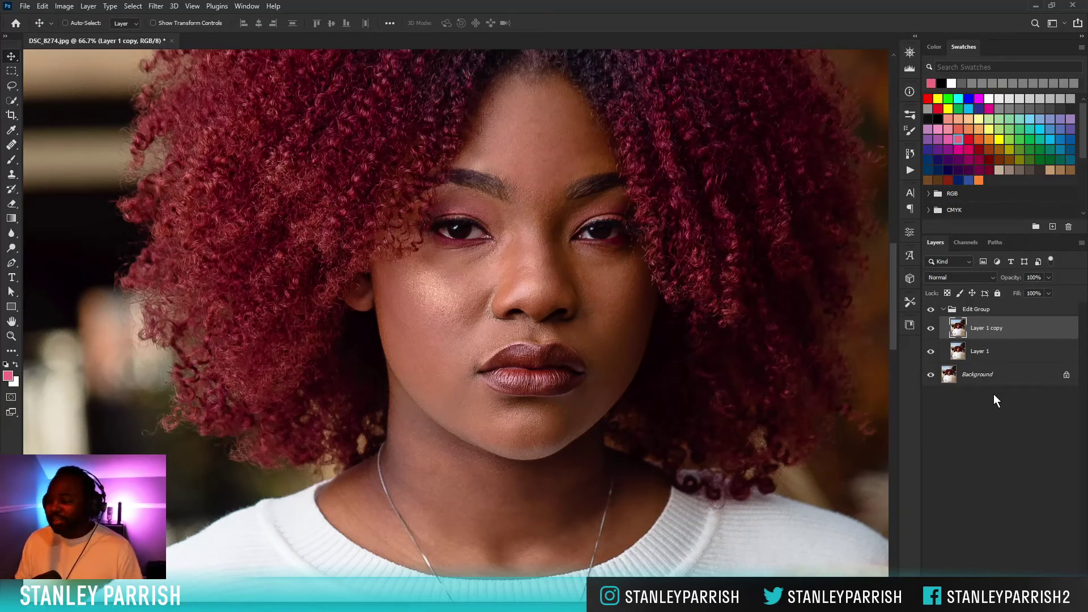
double_click(987, 328)
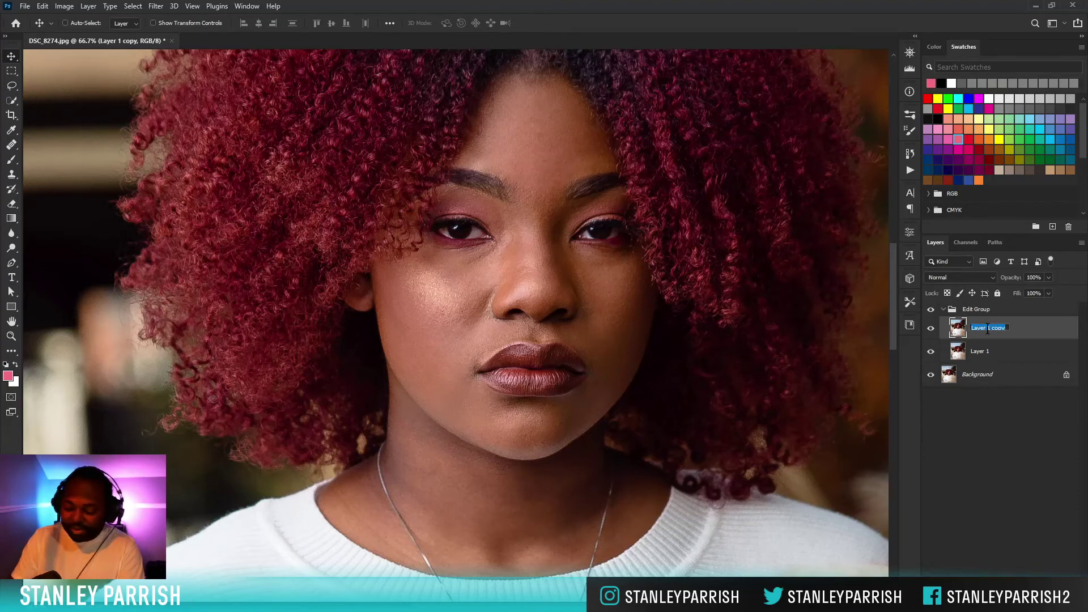
text(High)
key(Return)
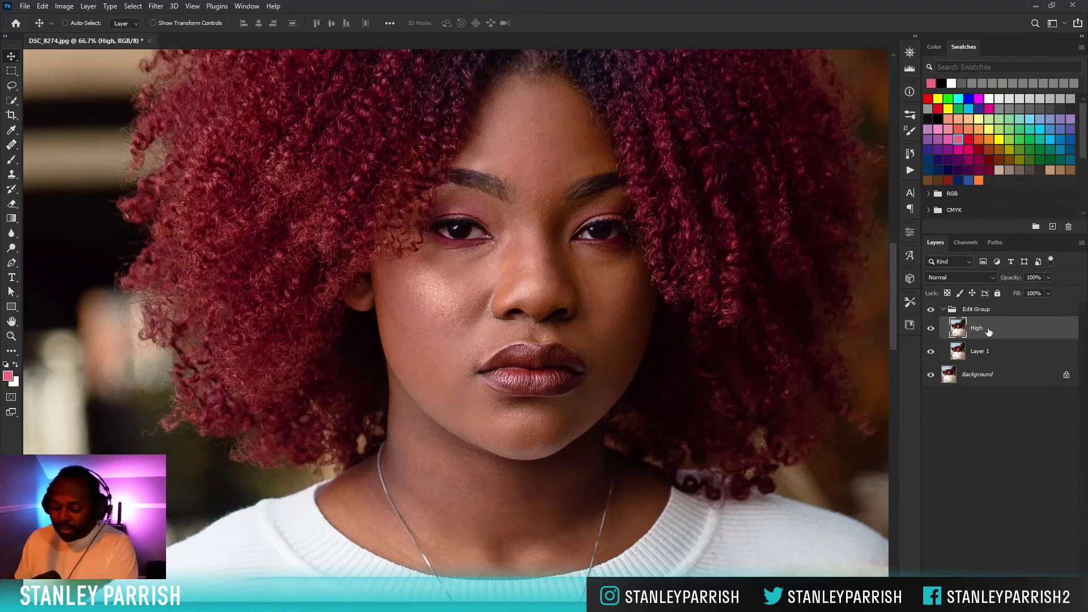
Duplicate the High layer, place the copy directly beneath it and name the copy Low.
key(ctrl+j)
drag(973, 332, 977, 351)
double_click(983, 351)
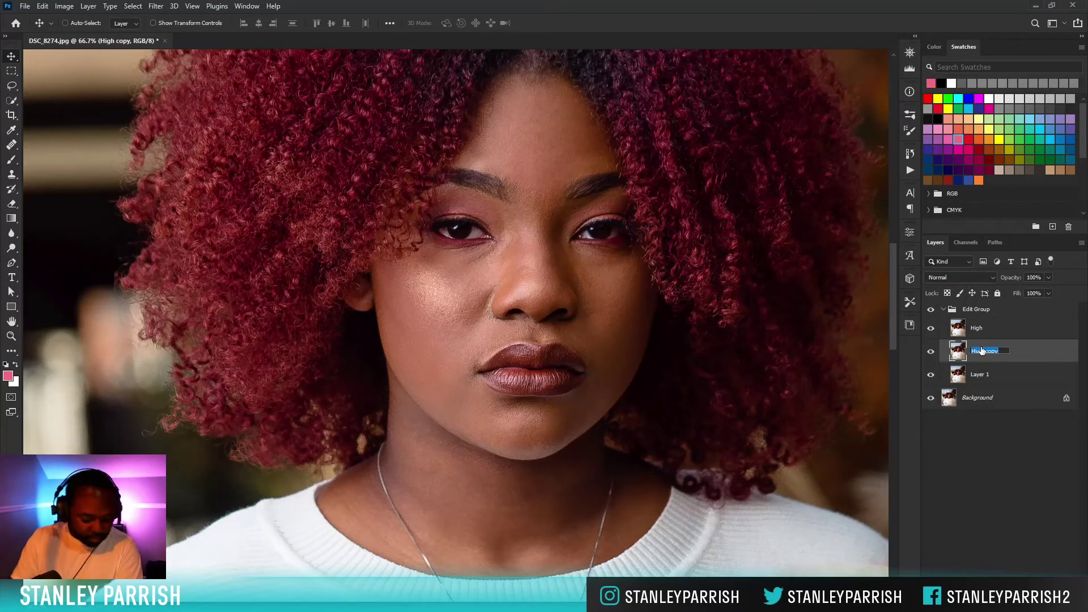
text(Low)
key(Return)
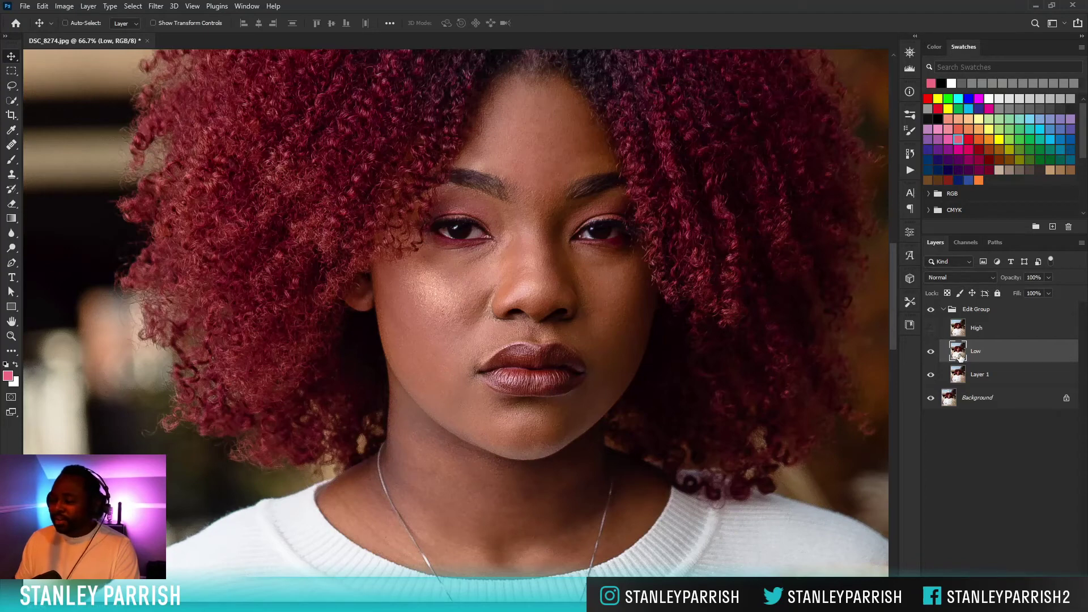
Apply a Gaussian Blur with a radius of 8.0 pixels to the Low layer.
click(156, 6)
mouse_move(206, 152)
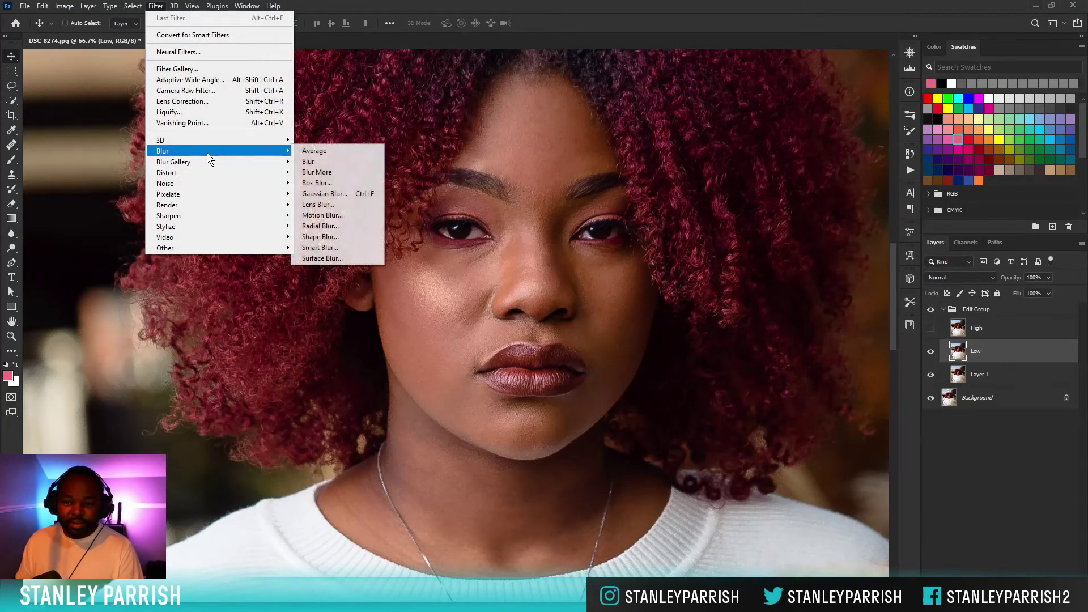
click(326, 191)
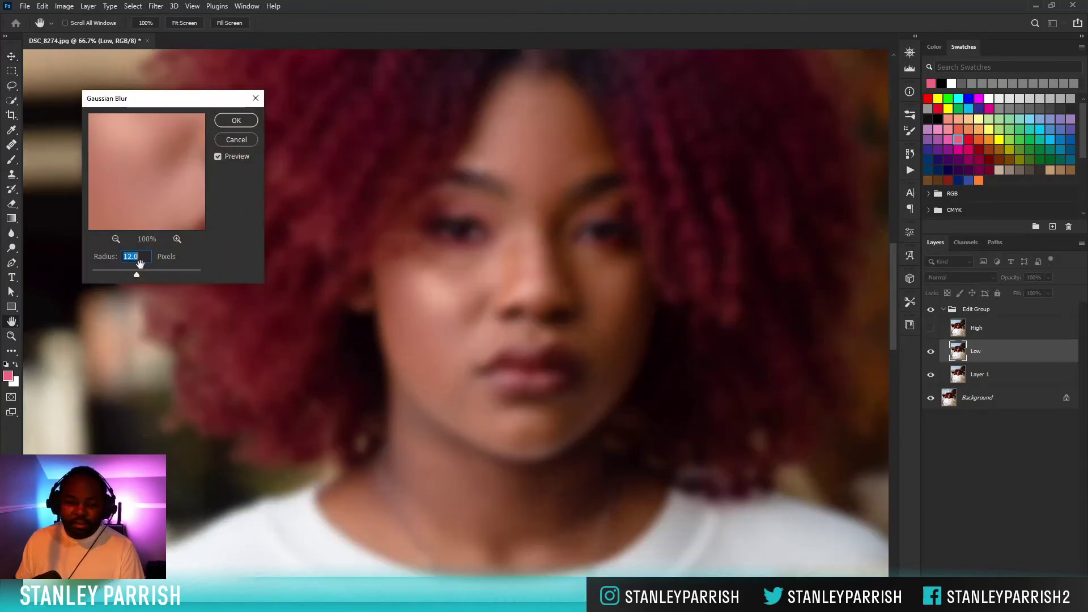
drag(141, 199, 193, 199)
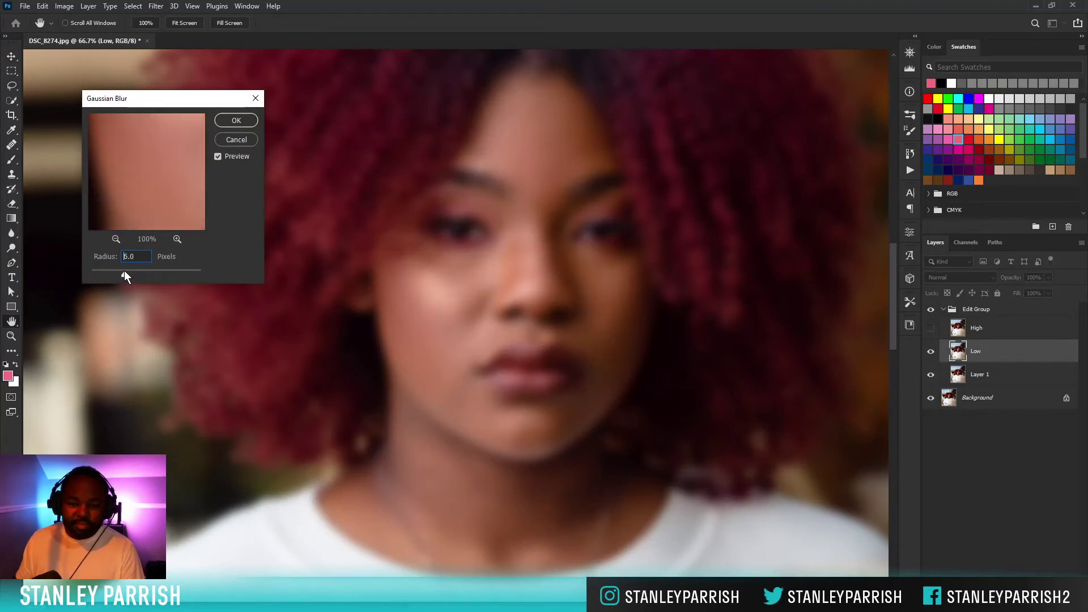
drag(124, 270, 125, 270)
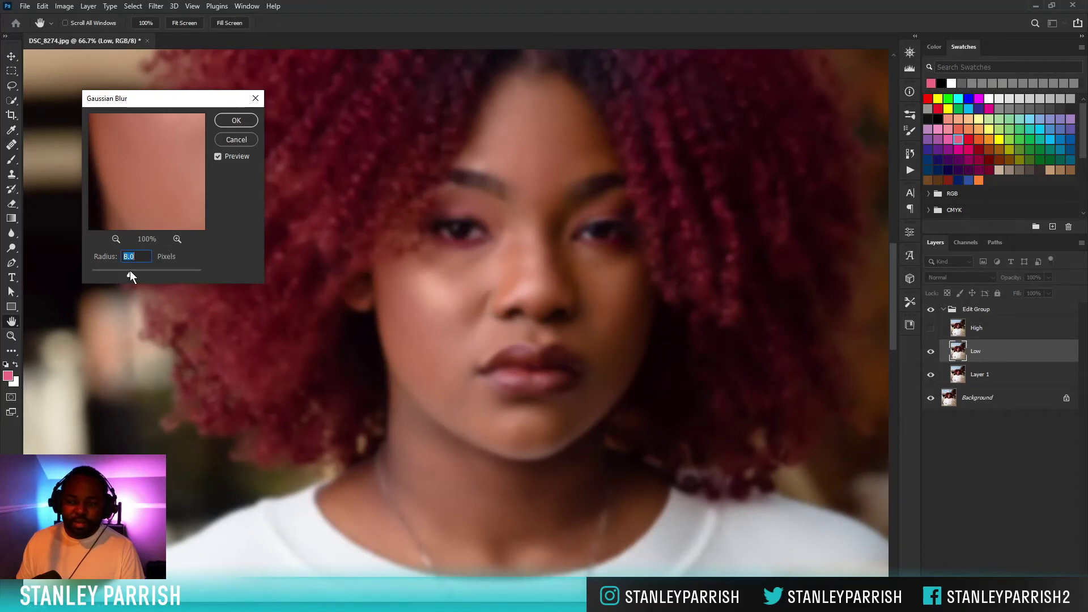
click(236, 120)
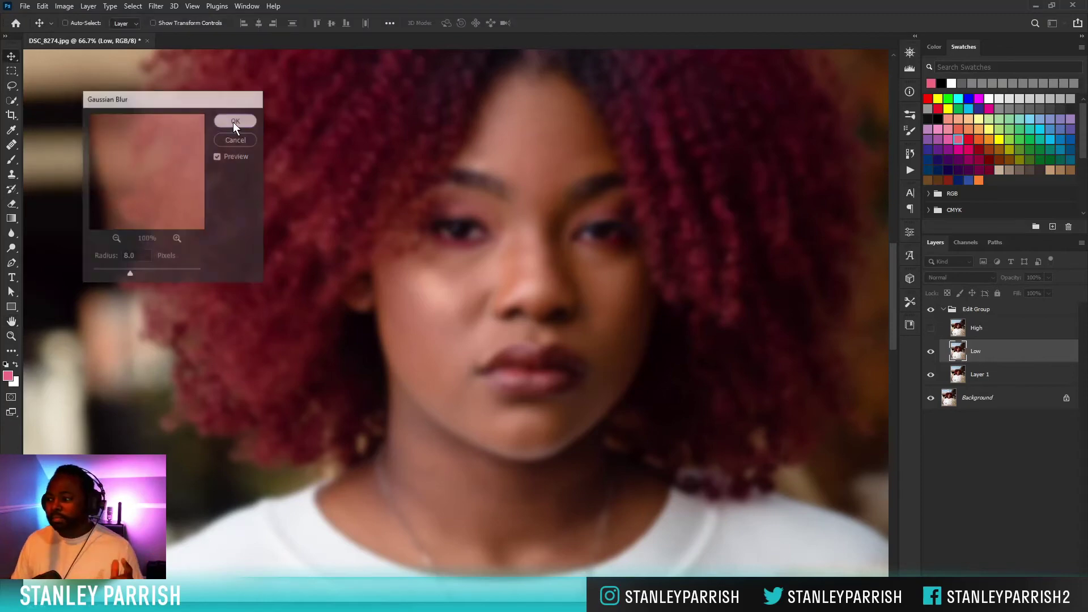
Show the High layer and make it the active layer.
click(931, 328)
click(966, 334)
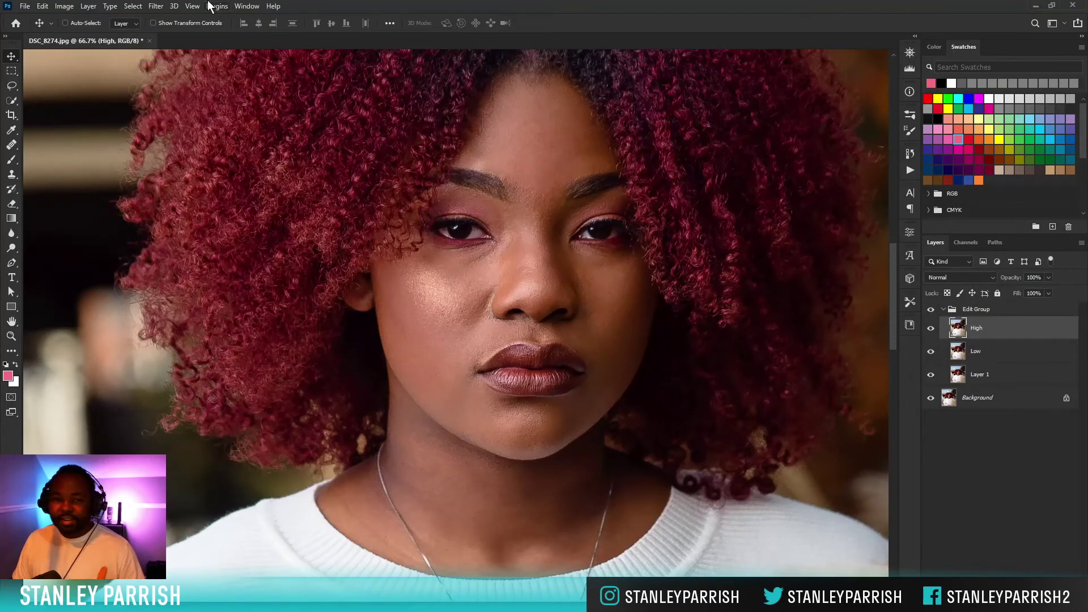
Open Apply Image for the High layer and preview the Invert option with Low as the source, leaving it off.
click(64, 6)
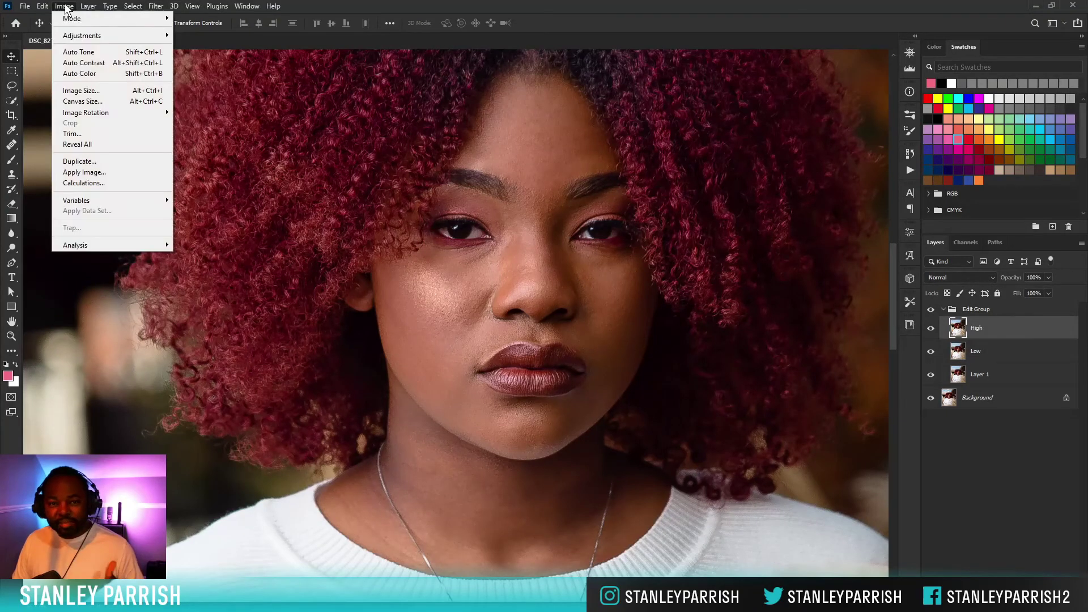
click(91, 172)
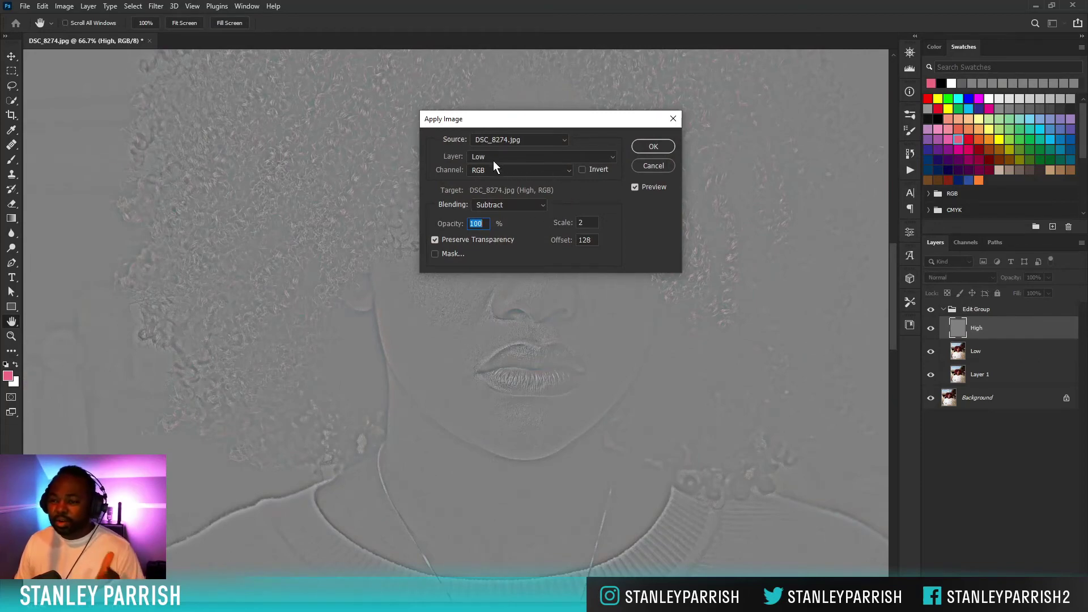
click(582, 169)
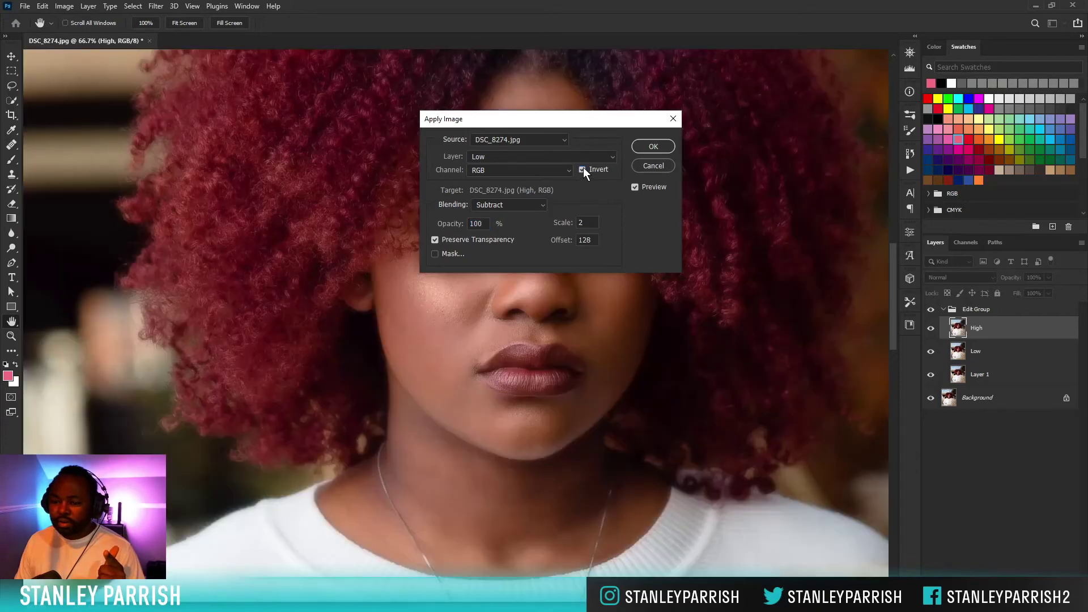
click(583, 168)
Try the Transparency channel of the Low source in Apply Image, testing another Scale before restoring it to 2.
click(561, 171)
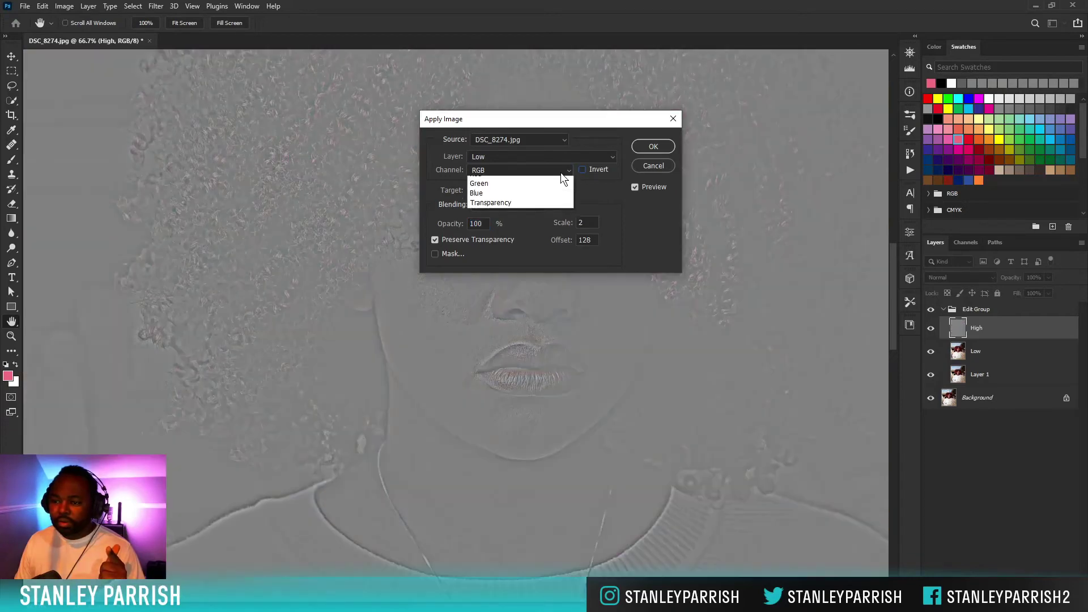
click(489, 221)
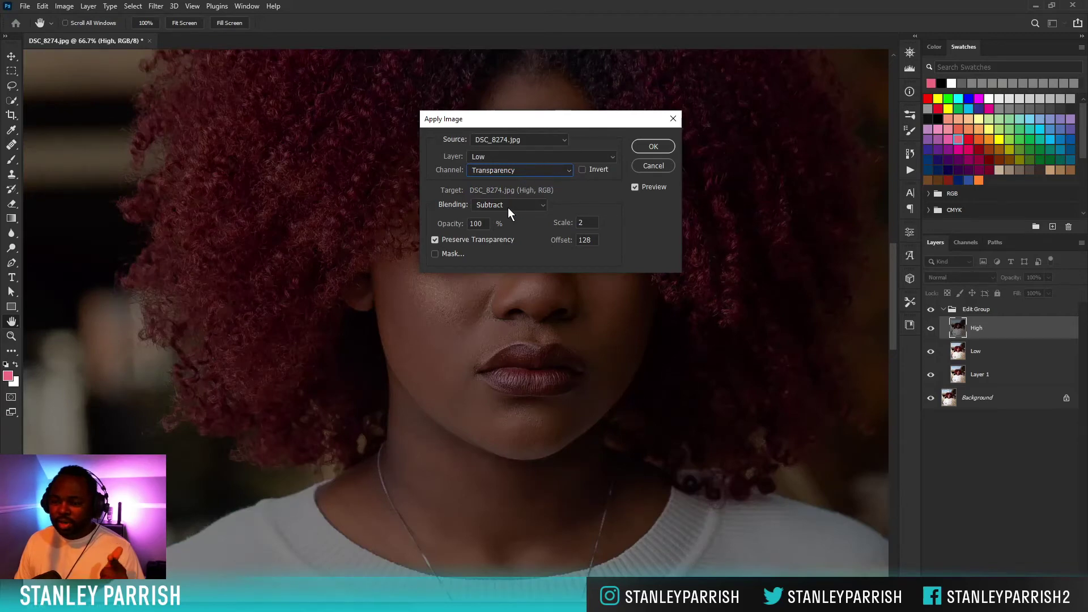
double_click(587, 223)
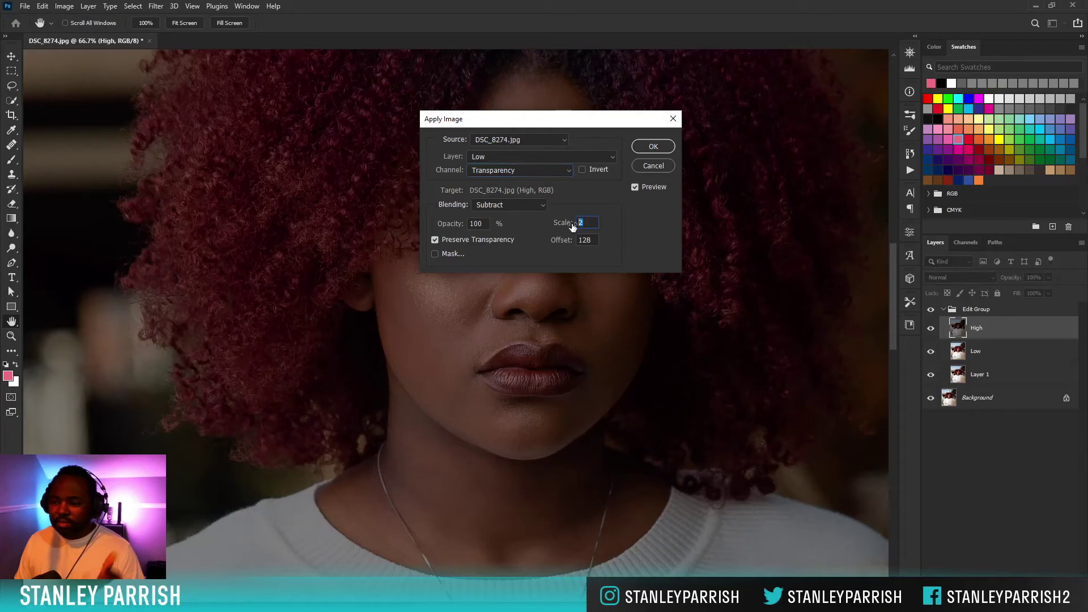
click(593, 244)
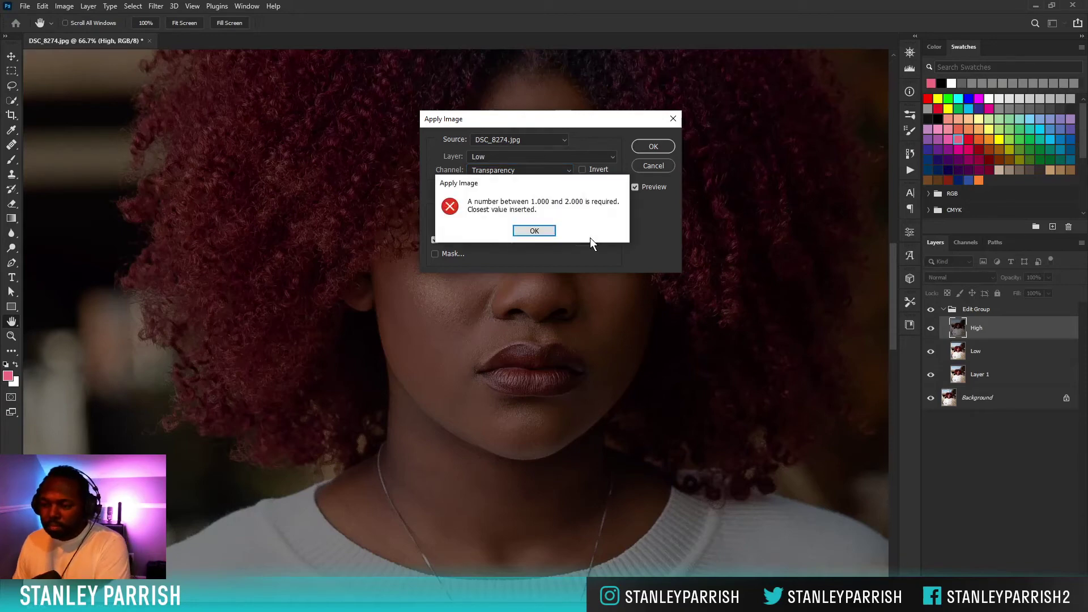
click(534, 231)
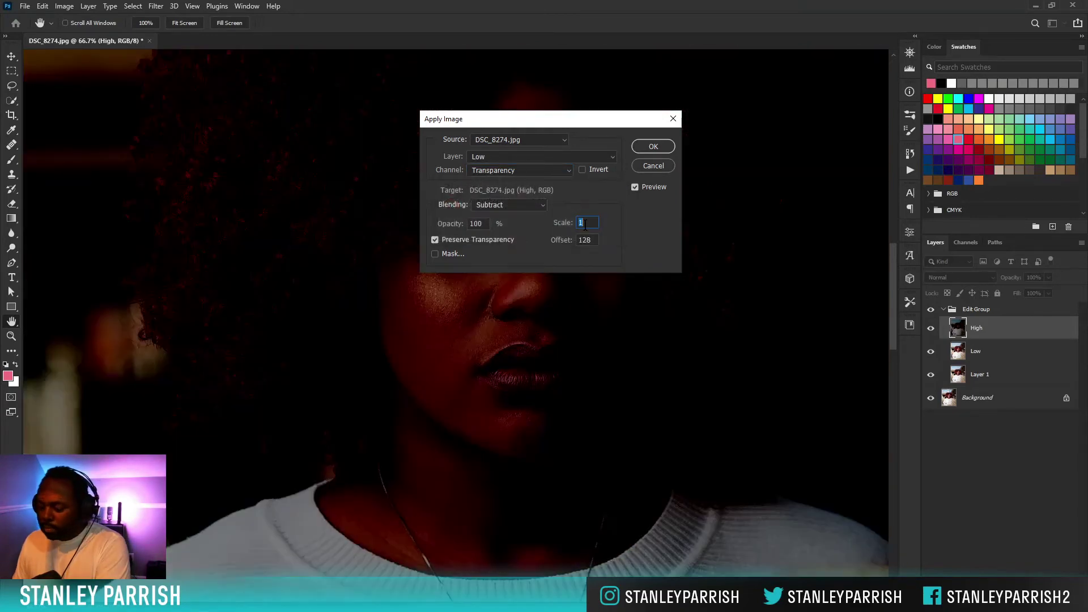
text(2)
click(585, 239)
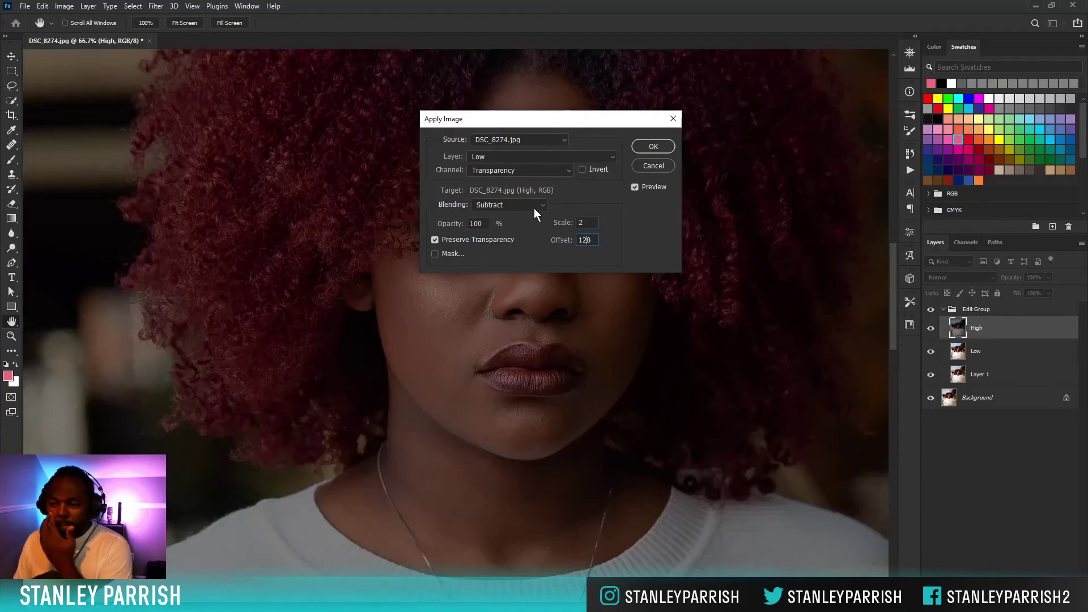
click(519, 205)
click(583, 203)
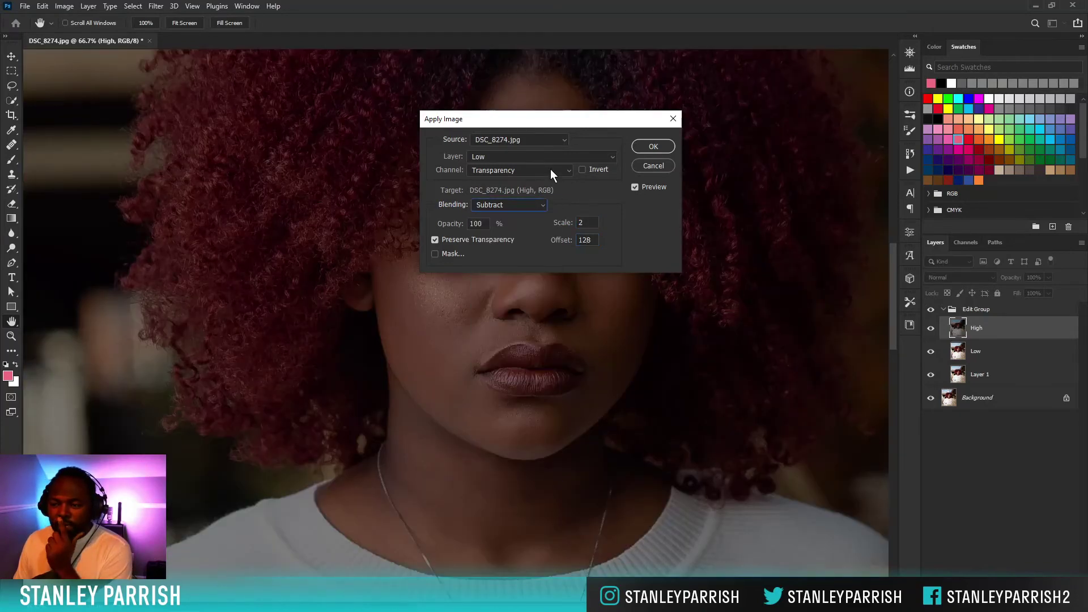
Compare the RGB channel with the Transparency channel in the Apply Image preview.
click(550, 169)
click(535, 175)
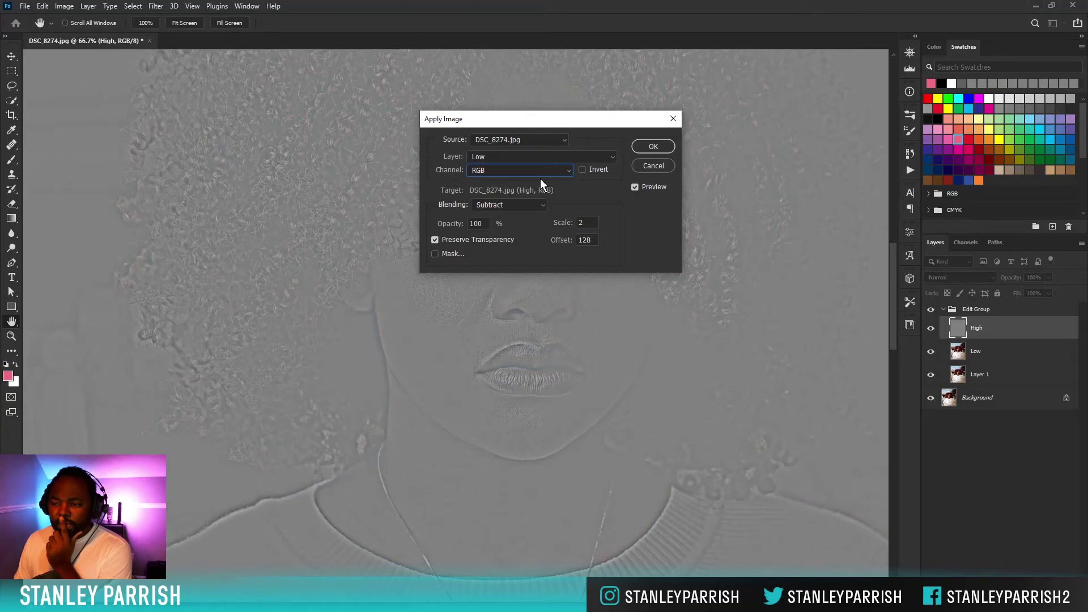
click(527, 177)
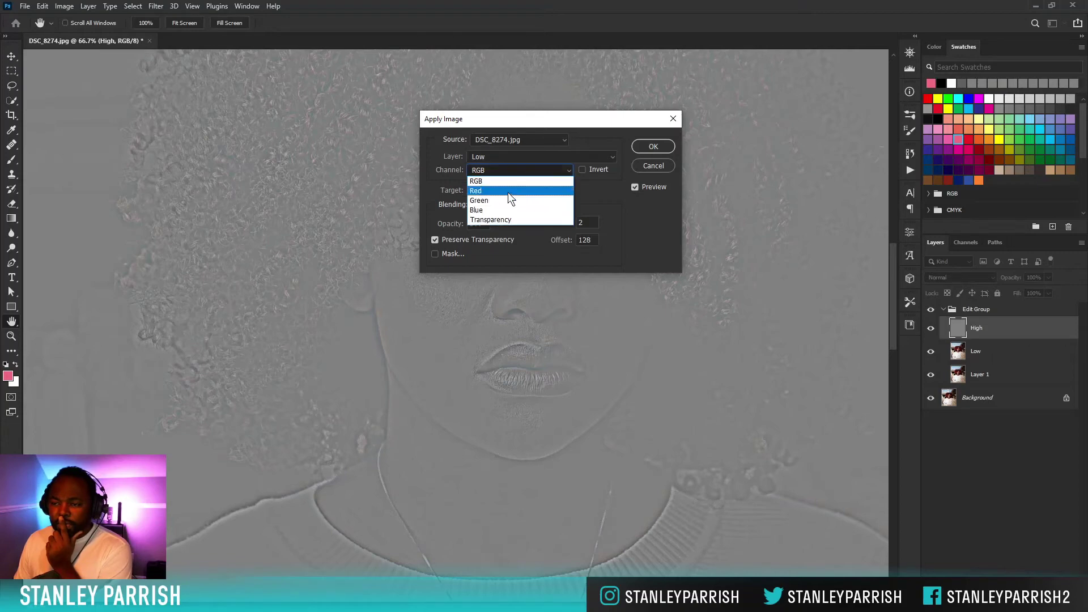
click(492, 219)
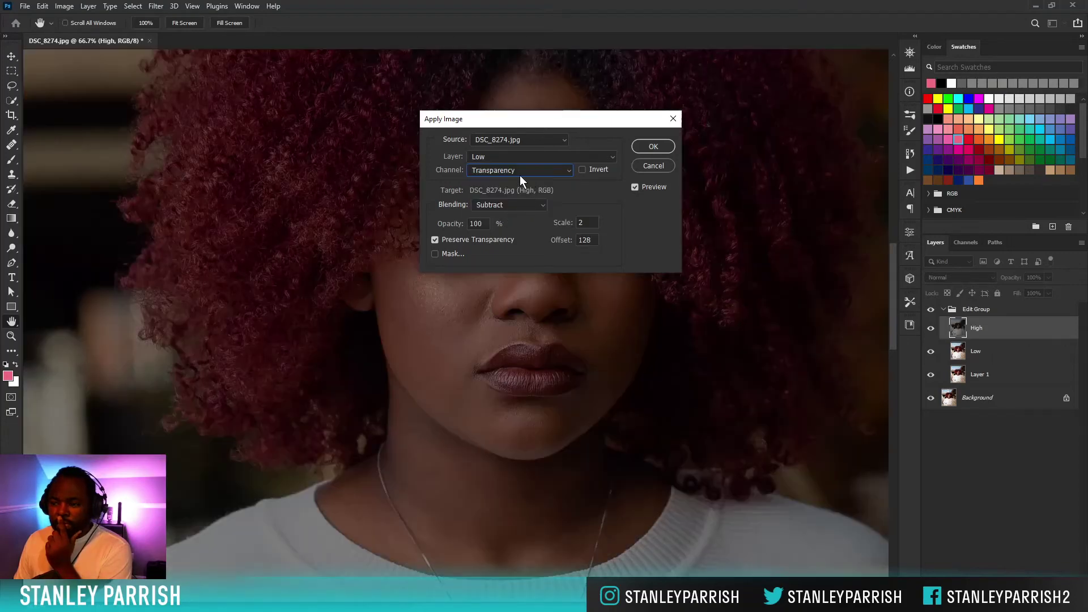
Apply the Low layer's RGB channel to High using Subtract blending, Scale 2 and Offset 128, with Invert off.
click(518, 172)
click(509, 180)
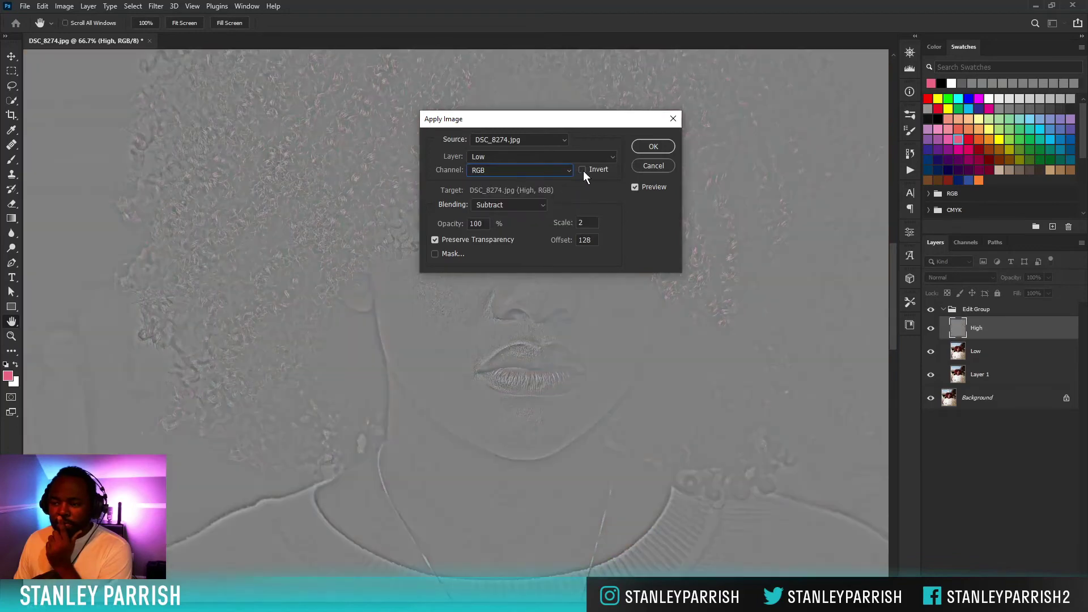
click(582, 170)
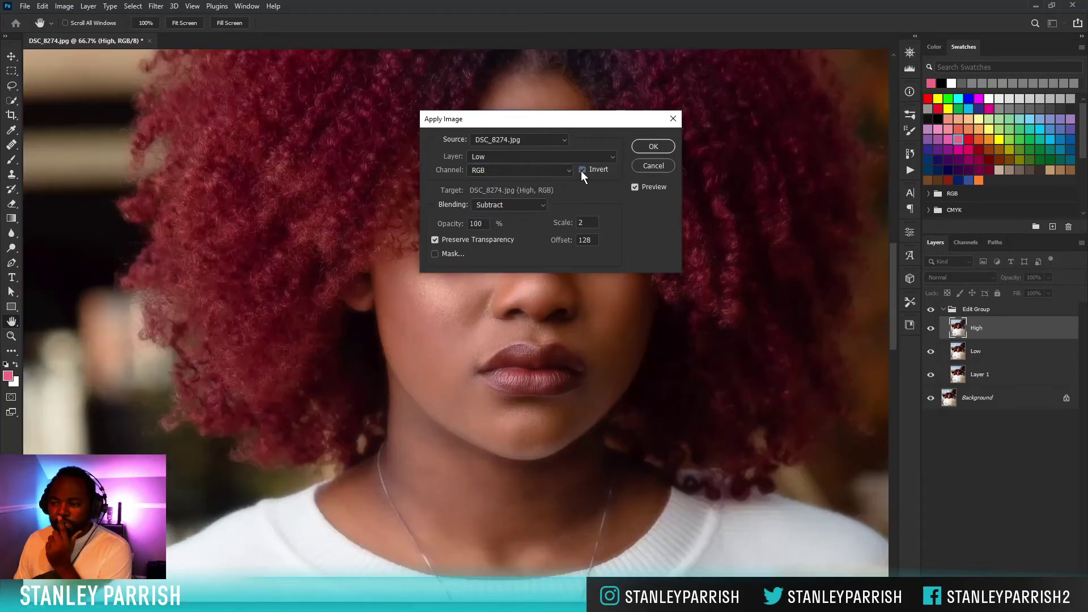
click(582, 170)
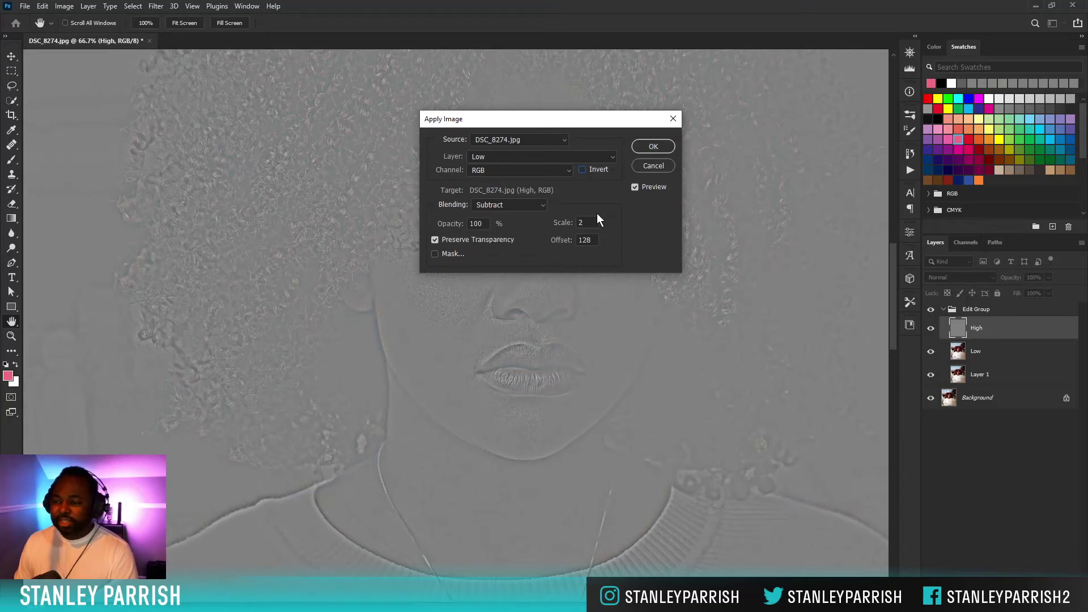
click(652, 147)
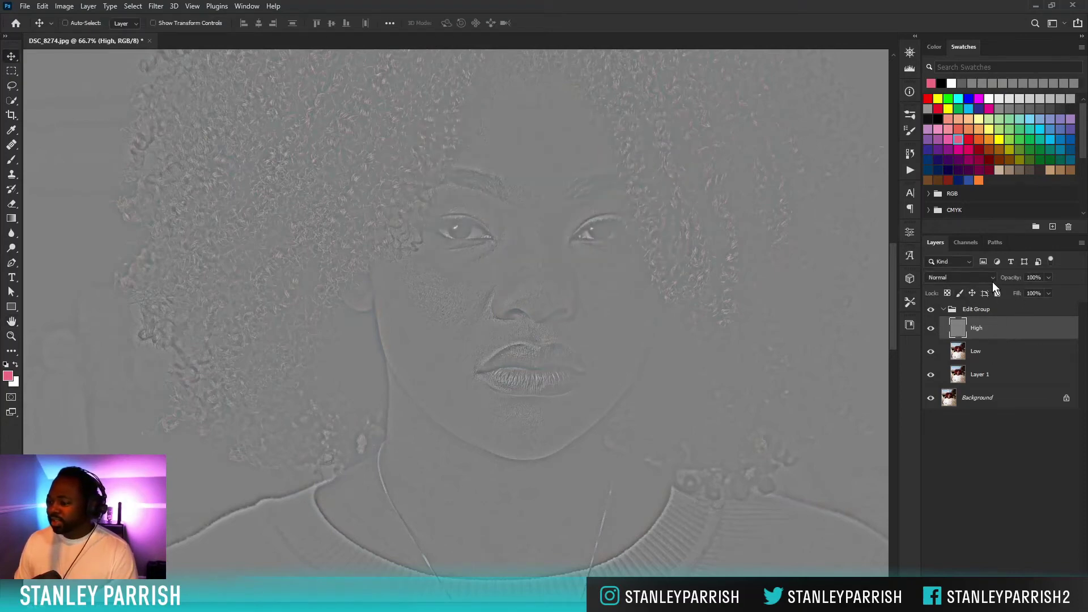
Set the High layer's blend mode to Linear Light and group it with the Low layer.
click(992, 280)
click(940, 443)
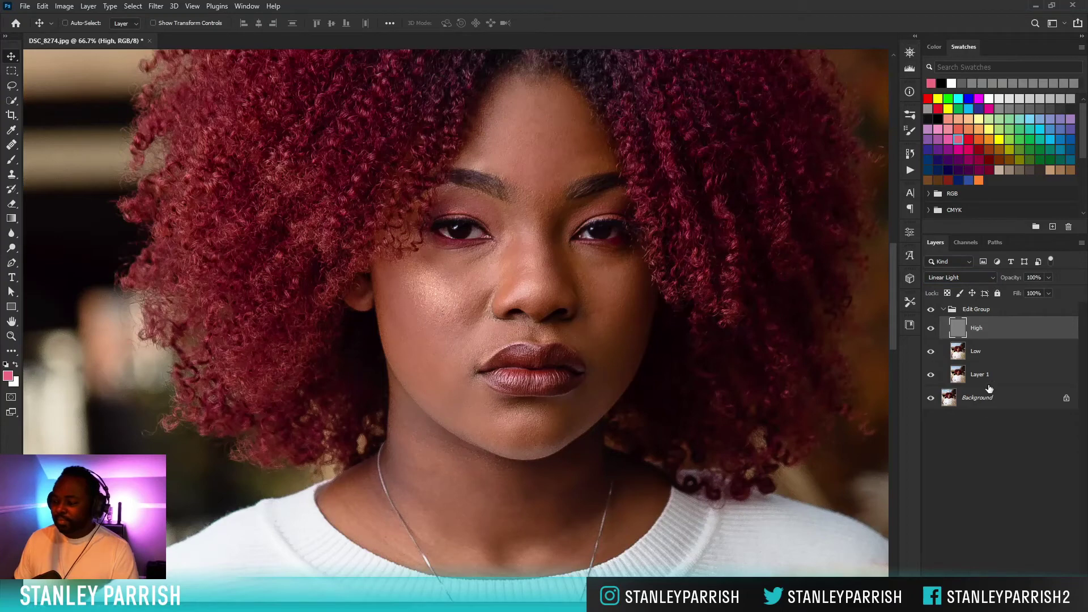
shift+click(983, 355)
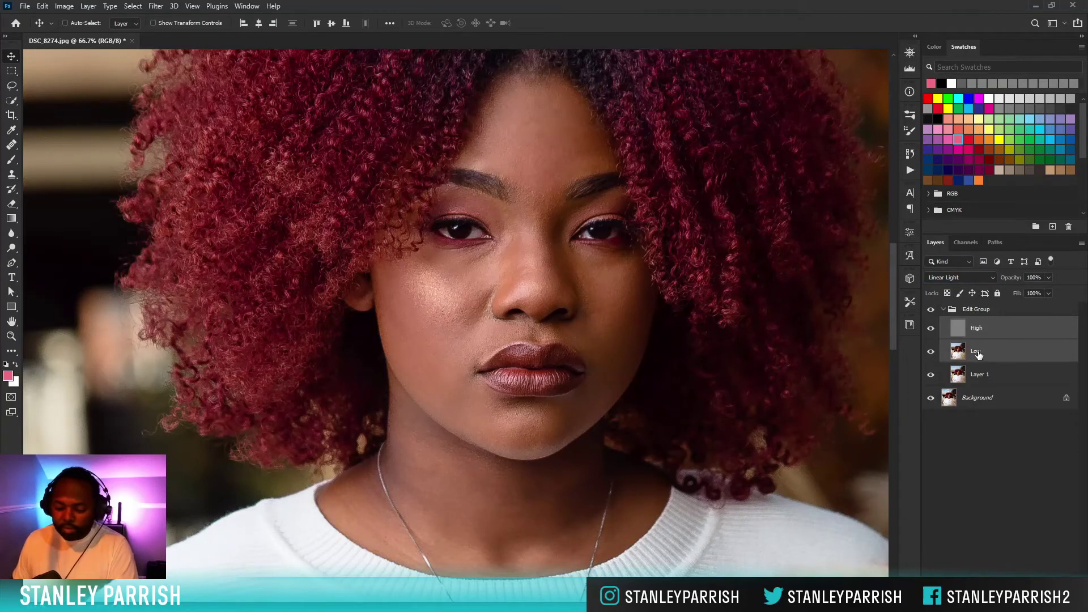
key(ctrl+g)
Rename the new group inside the Edit Group as Frequency separation.
double_click(976, 323)
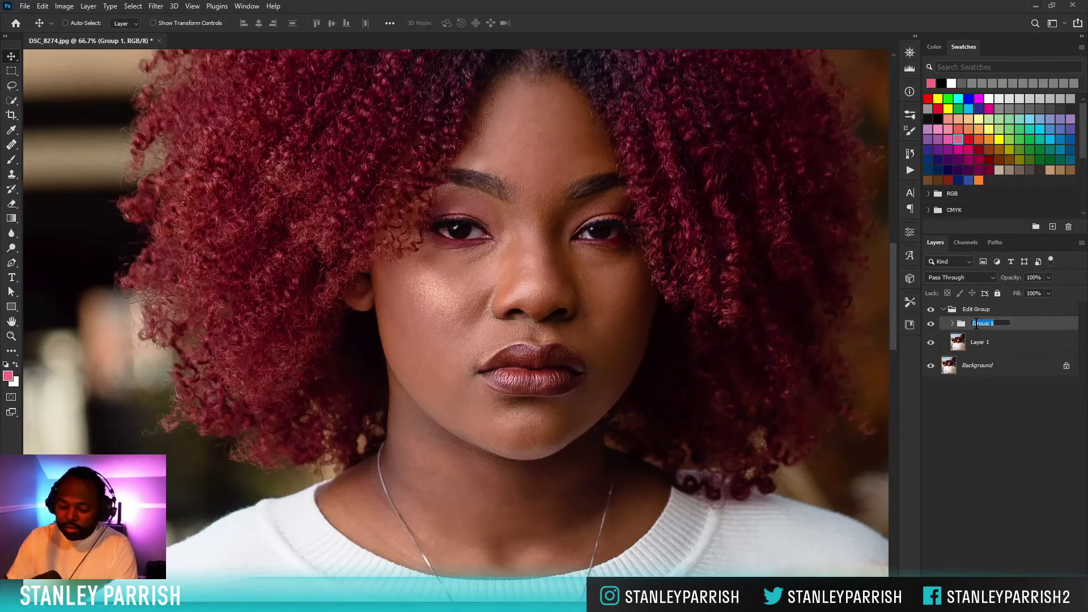
text(Frequ)
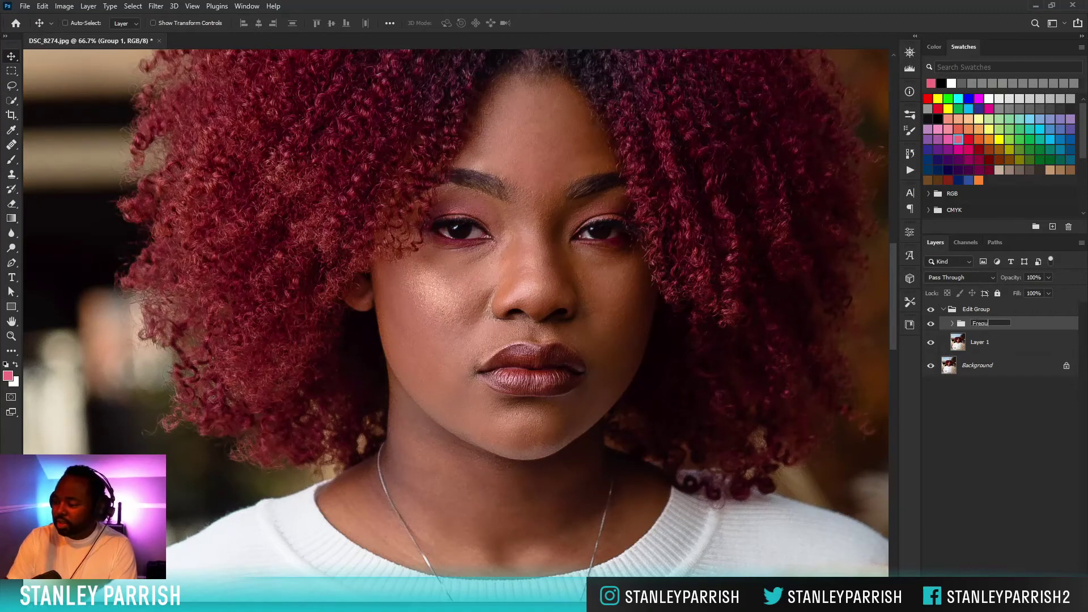
text(ency separ)
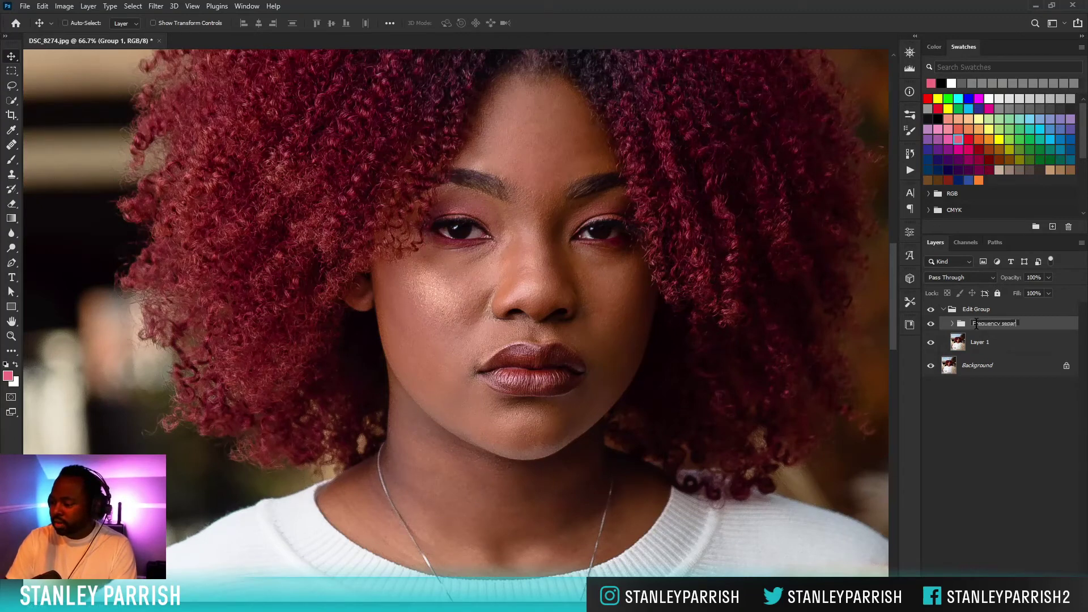
text(at)
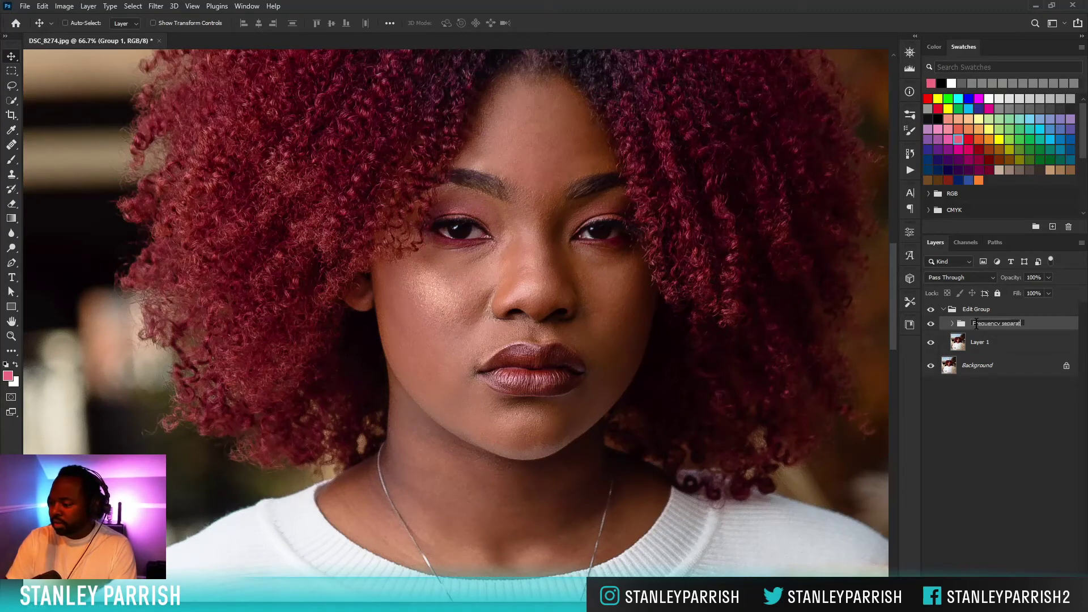
text(ion)
key(Return)
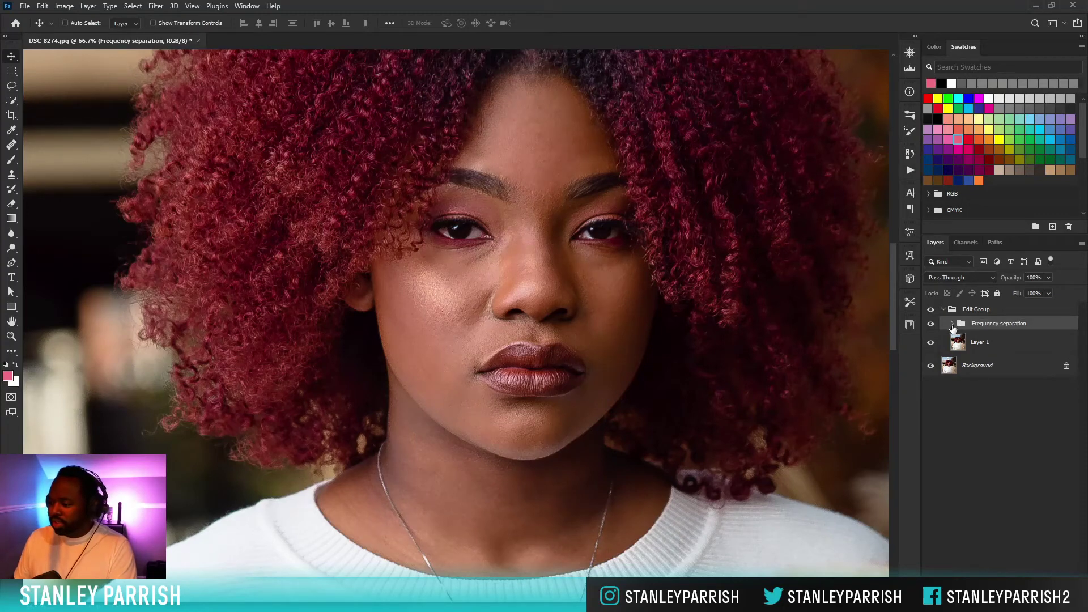
Expand the Frequency separation group, make High active, and check Low and High by hiding and reshowing each in turn.
click(952, 324)
click(994, 353)
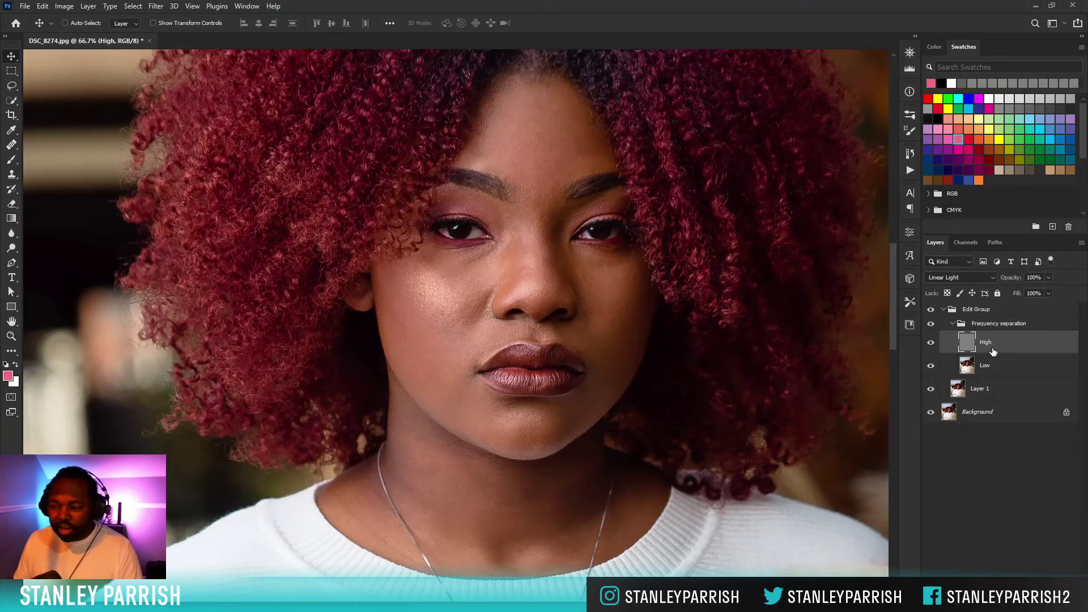
click(932, 367)
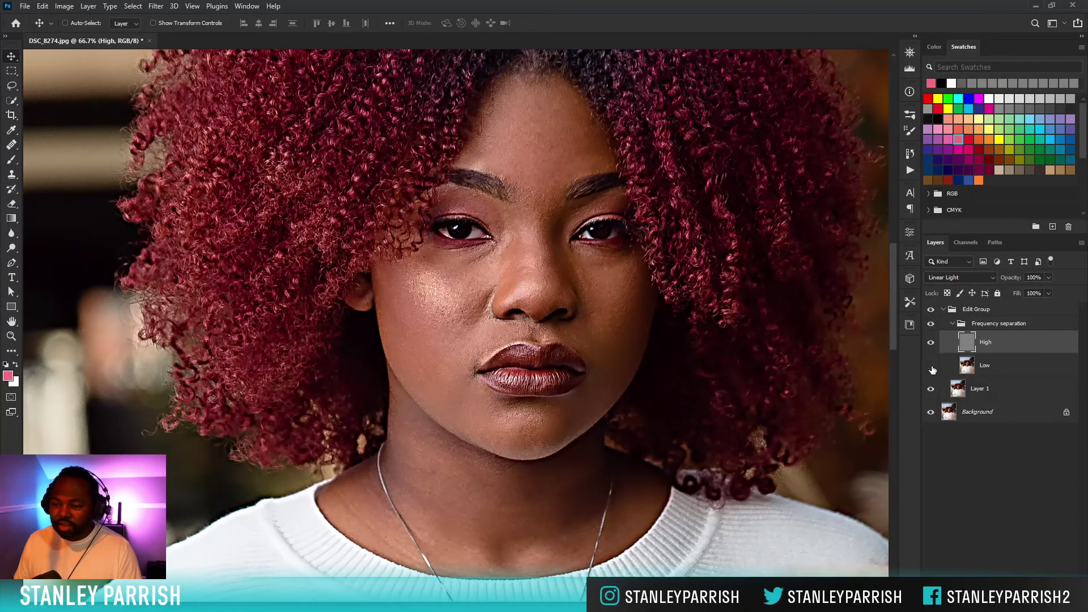
click(931, 367)
click(930, 342)
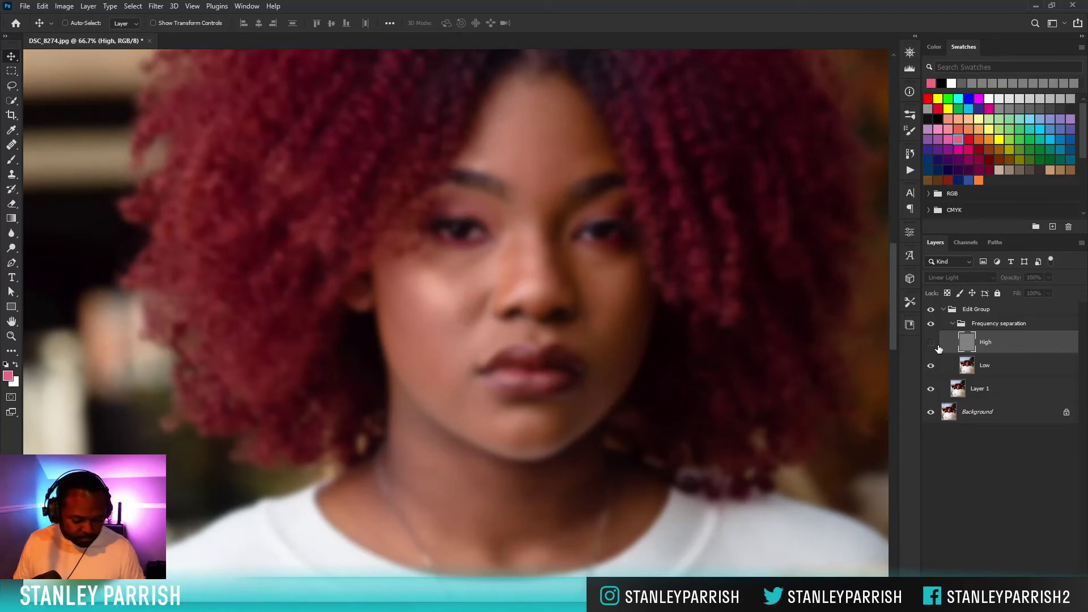
click(930, 343)
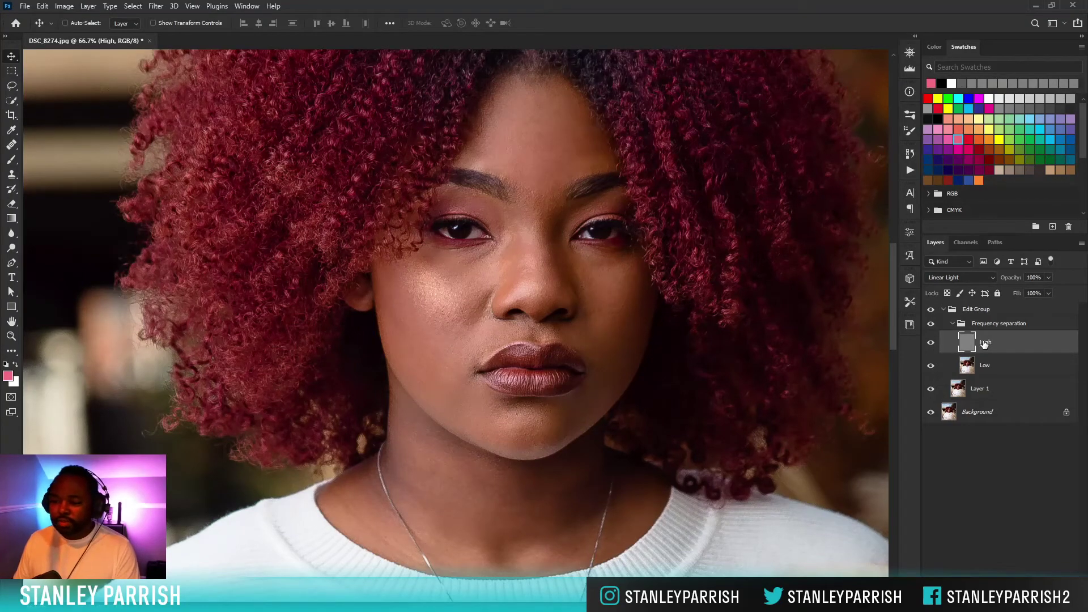
Activate the Clone Stamp for the High layer and reduce its brush size to 20 px.
key(ctrl+plus)
key(ctrl+plus)
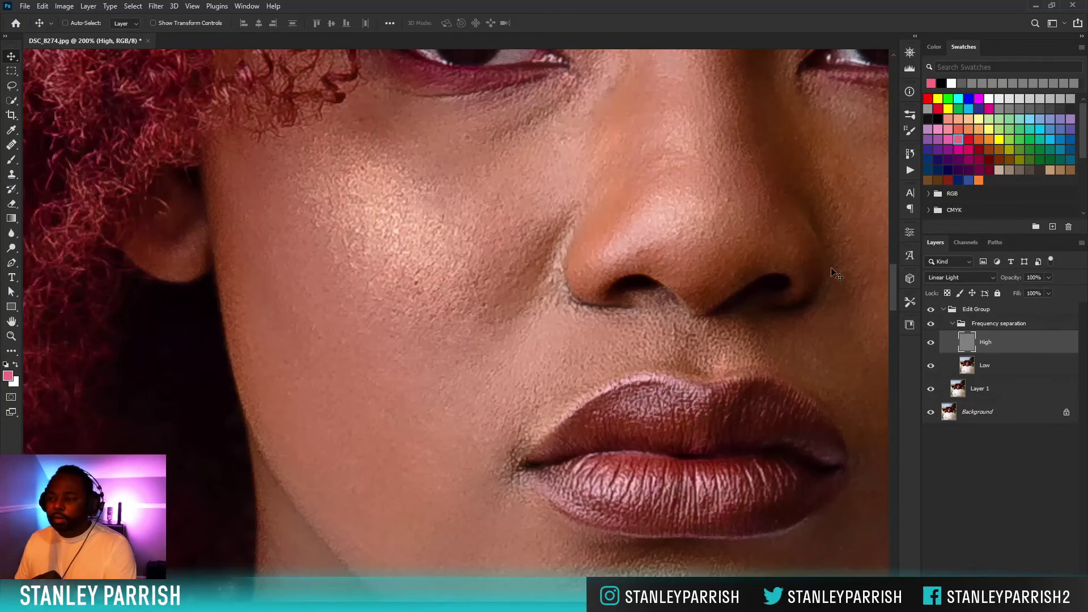
drag(699, 187, 619, 394)
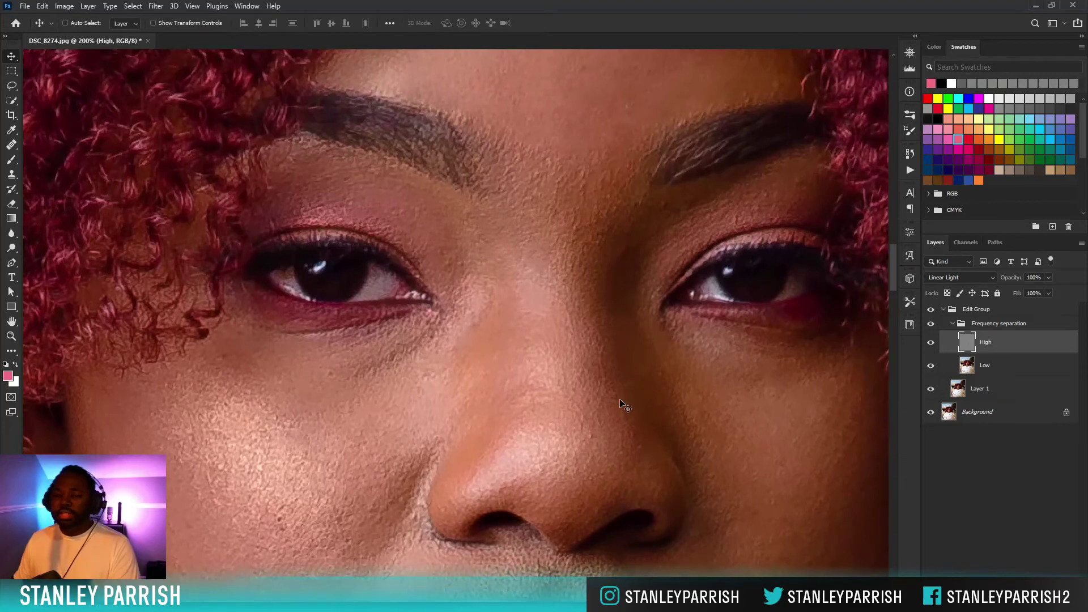
key(s)
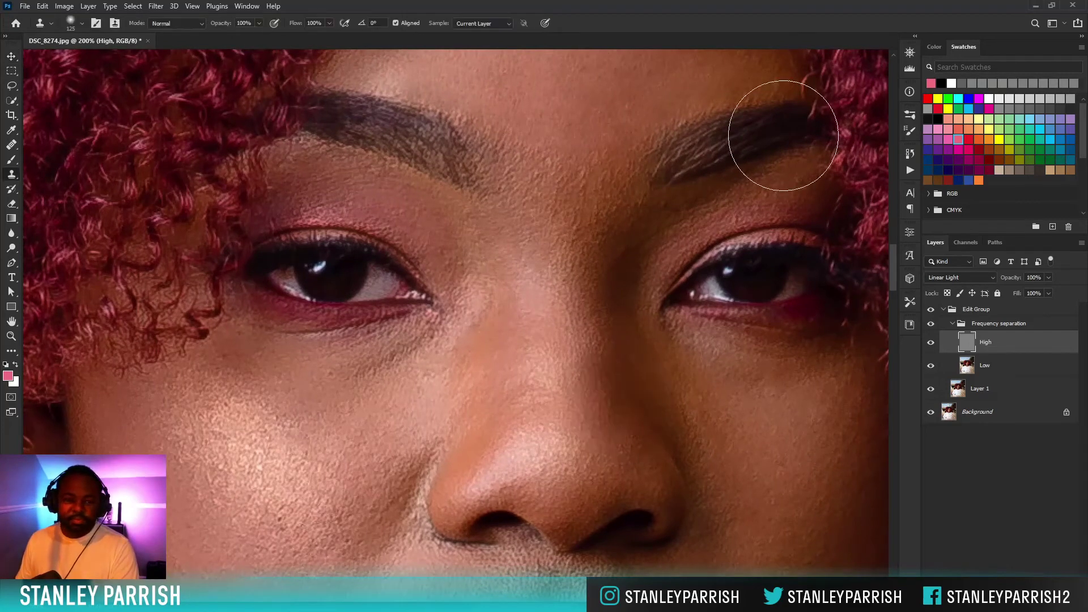
key(bracketleft)
key(bracketleft)
key(bracketleft)
key(bracketleft)
key(bracketleft)
key(bracketleft)
key(bracketleft)
key(bracketleft)
key(bracketleft)
key(bracketleft)
key(bracketleft)
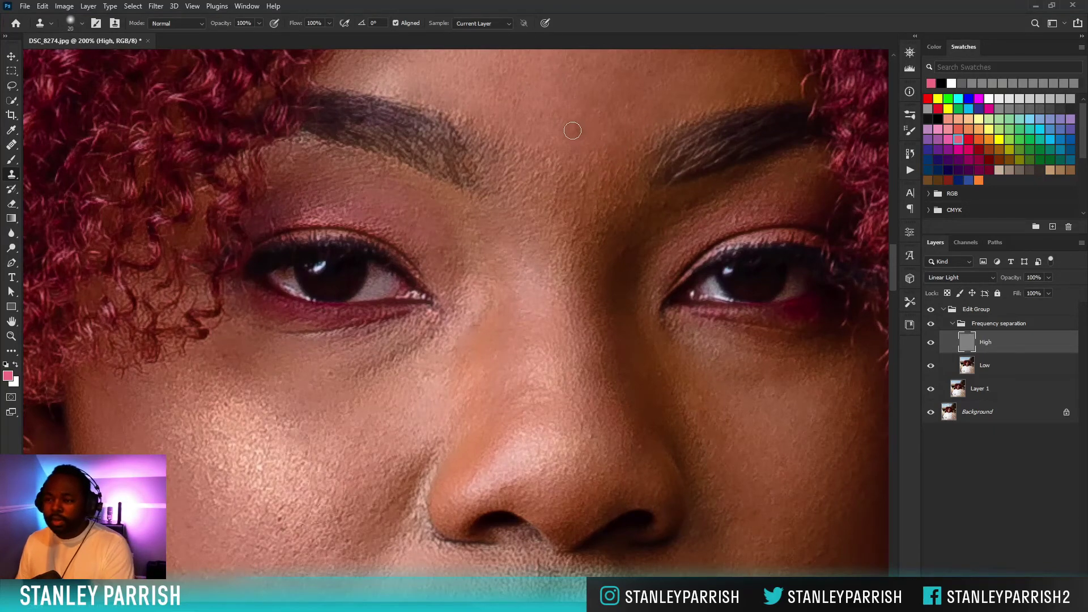
key(bracketleft)
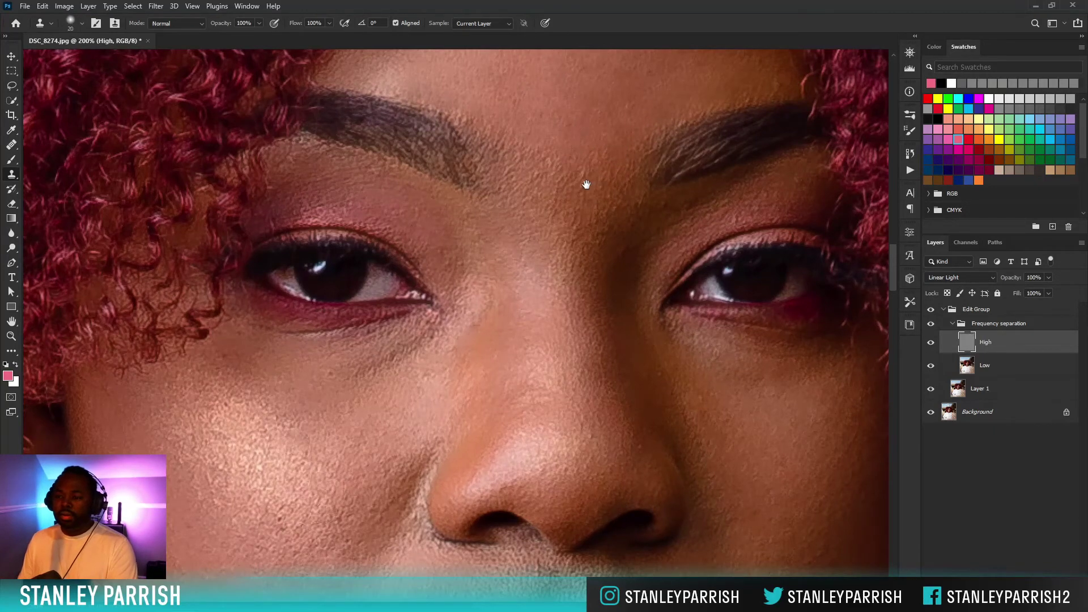
Reduce the Clone Stamp brush to 15 px and clone nearby skin texture onto the bridge of the nose.
drag(588, 185, 513, 213)
key(bracketright)
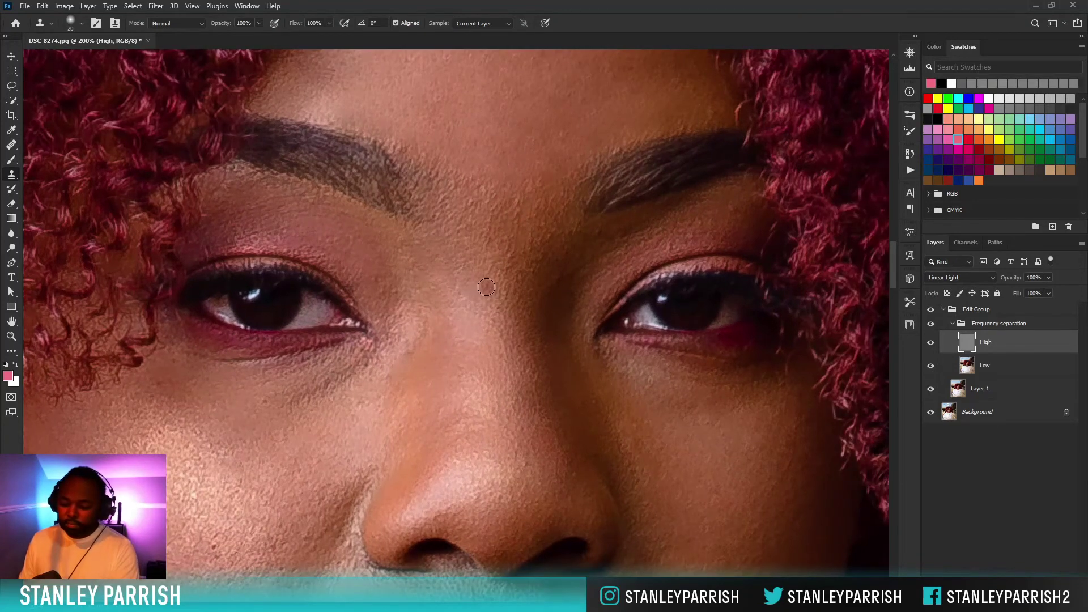
key(bracketleft)
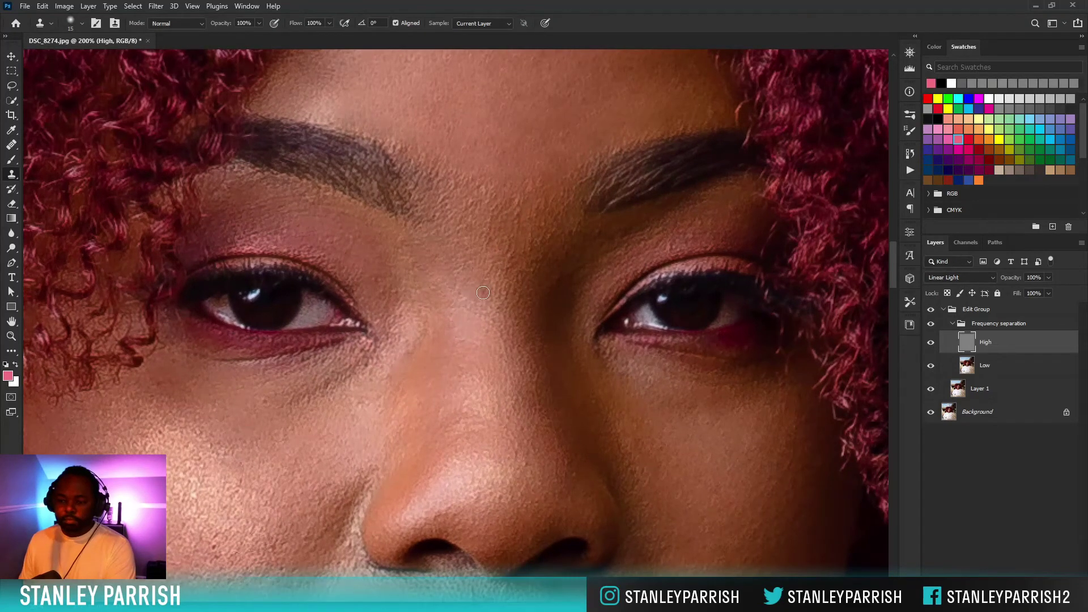
alt+click(481, 340)
click(491, 331)
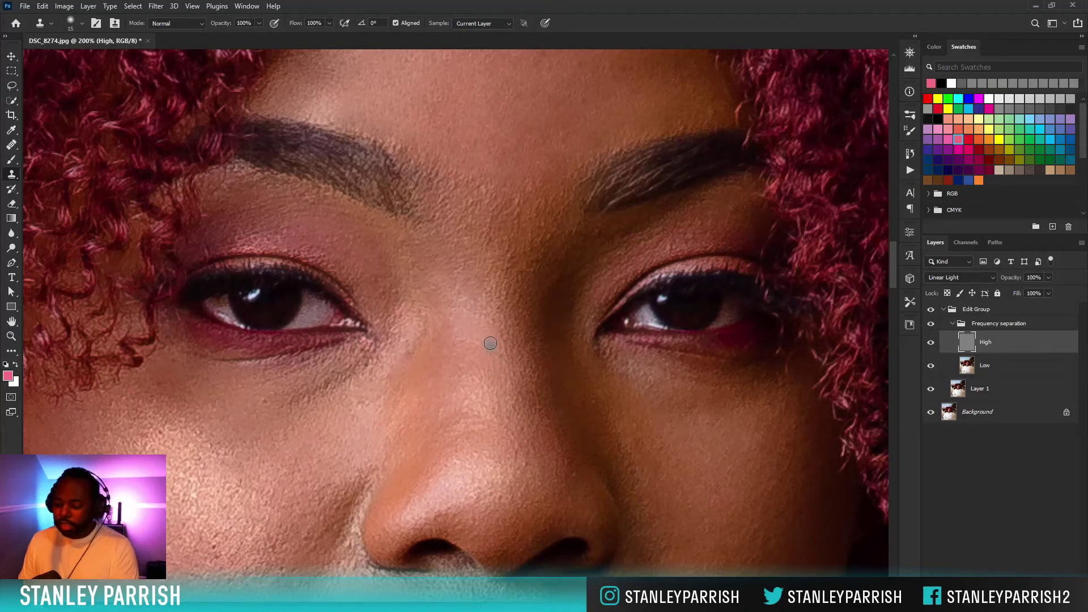
Clone away uneven texture and stray hairs around the inner ends and upper edges of both eyebrows with a 15 px brush.
key(bracketleft)
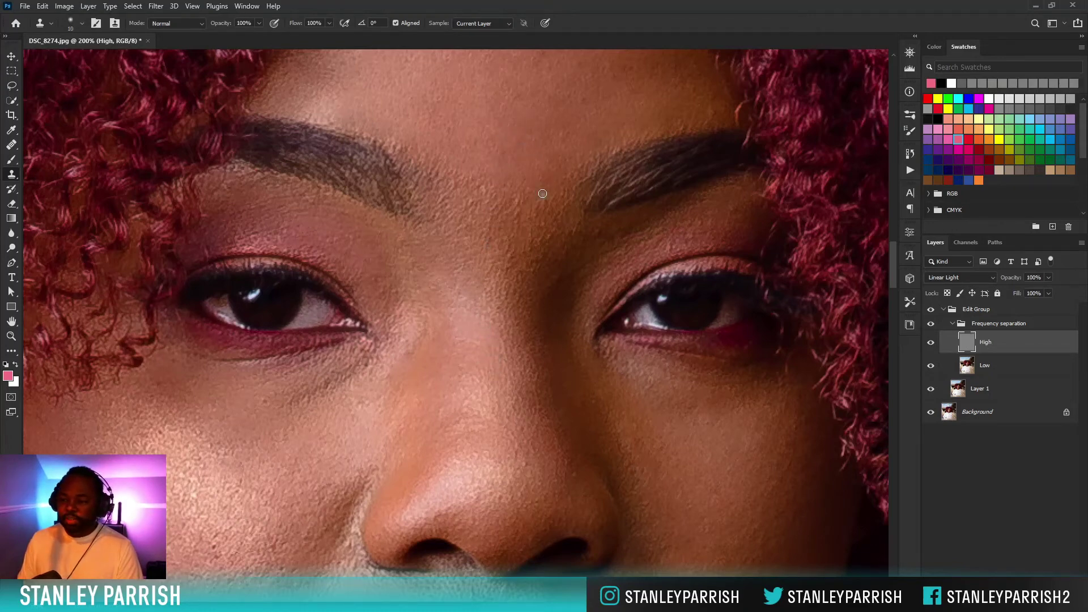
key(bracketright)
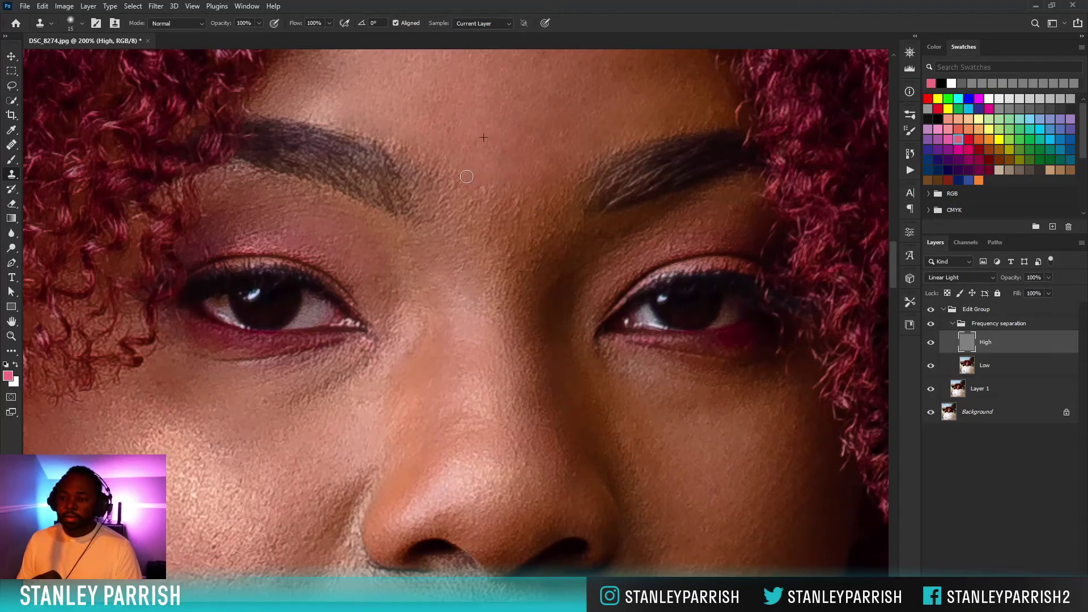
mouse_move(470, 176)
mouse_down()
mouse_move(439, 174)
mouse_move(400, 149)
mouse_up()
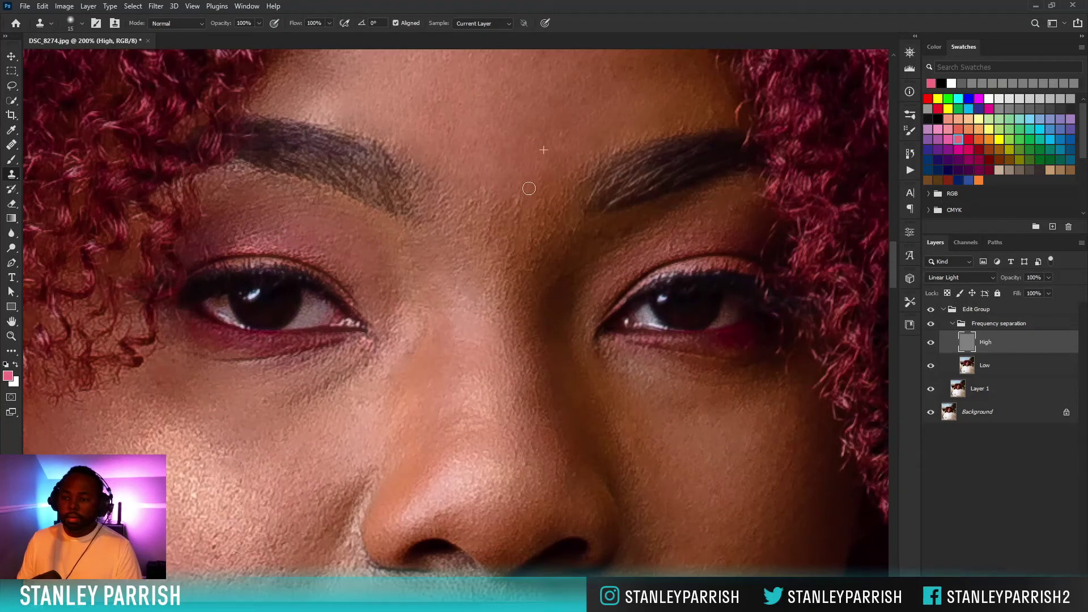
mouse_move(571, 122)
mouse_down()
mouse_move(525, 142)
mouse_move(543, 180)
mouse_move(609, 141)
mouse_move(653, 131)
mouse_up()
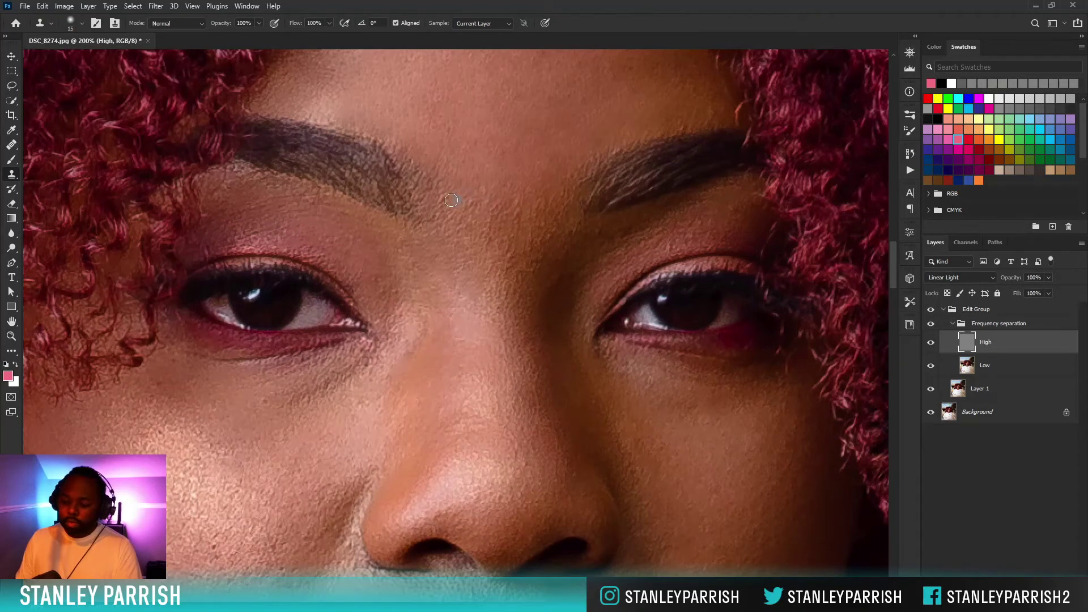
Enlarge the Clone Stamp brush to 30 px and clone forehead texture over the skin between the eyebrows.
key(bracketright)
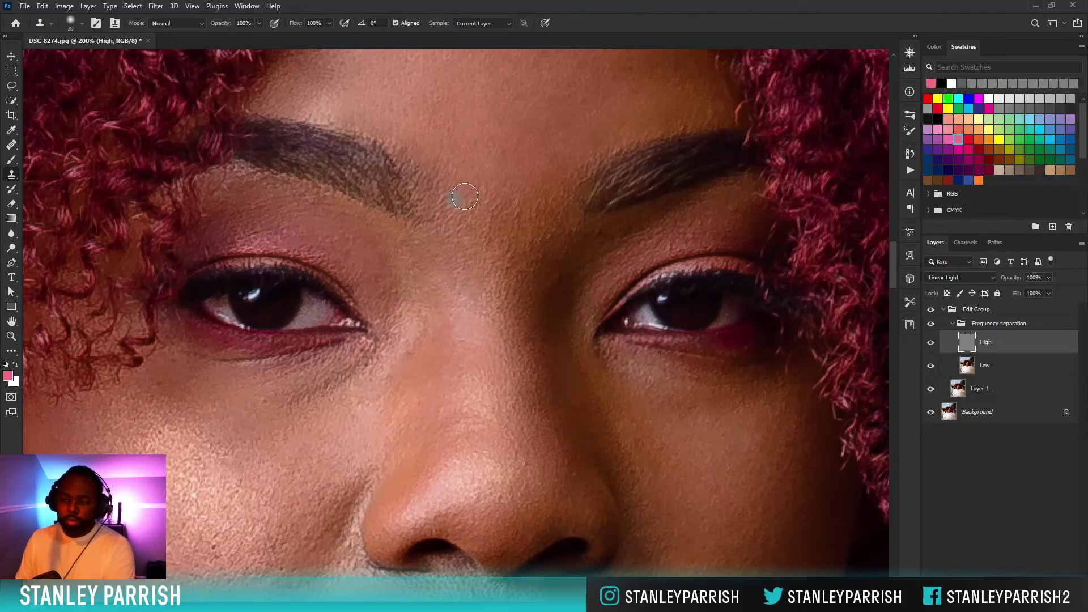
alt+click(501, 173)
mouse_move(472, 203)
mouse_down()
mouse_move(446, 203)
mouse_move(458, 214)
mouse_move(509, 197)
mouse_move(494, 217)
mouse_move(542, 215)
mouse_move(558, 198)
mouse_move(493, 210)
mouse_move(547, 199)
mouse_move(458, 201)
mouse_move(492, 247)
mouse_move(508, 214)
mouse_move(508, 276)
mouse_move(501, 215)
mouse_move(479, 309)
mouse_move(492, 324)
mouse_move(519, 303)
mouse_move(522, 320)
mouse_move(492, 352)
mouse_move(477, 318)
mouse_move(487, 377)
mouse_move(482, 358)
mouse_move(480, 371)
mouse_move(497, 372)
mouse_move(526, 327)
mouse_move(517, 272)
mouse_up()
alt+click(514, 164)
alt+click(499, 148)
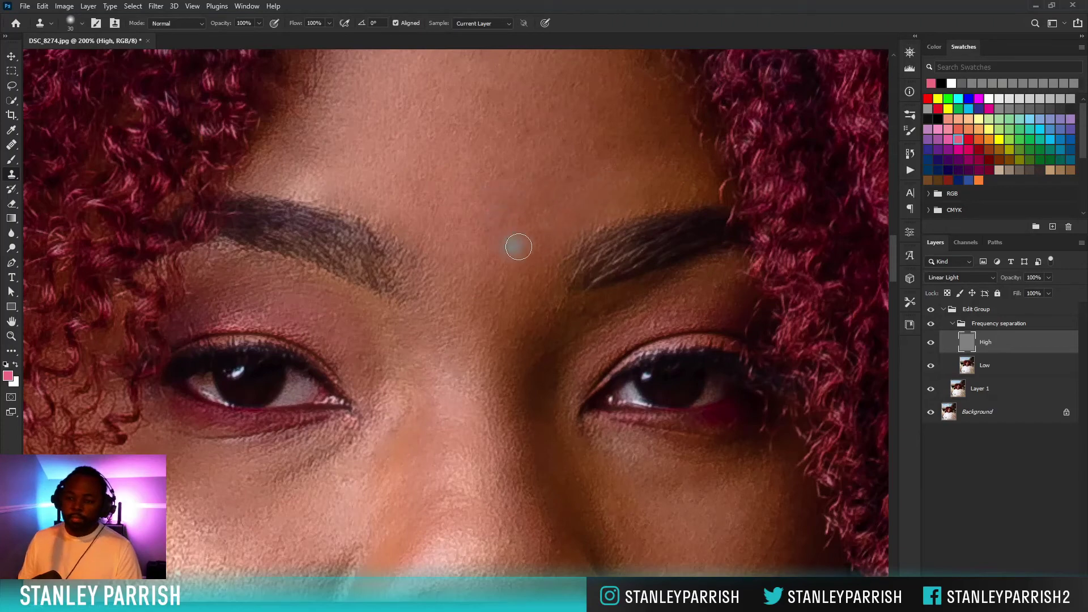
Set the Clone Stamp brush to 10 px and clone texture along the upper side of the nose near the inner eye corner.
drag(598, 339, 614, 189)
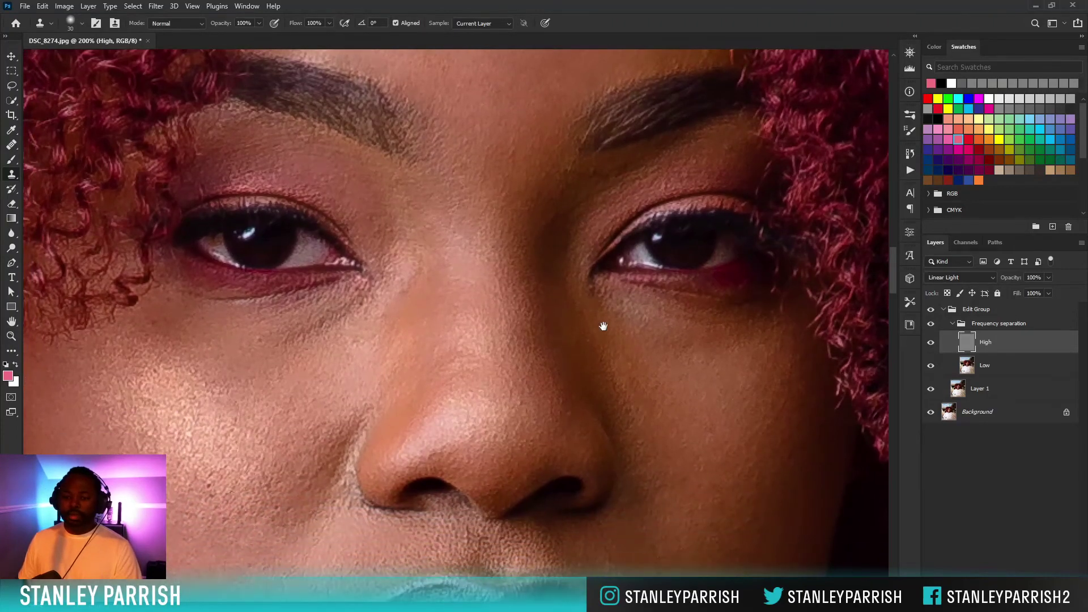
drag(600, 323, 622, 219)
key(ctrl+minus)
key(ctrl+minus)
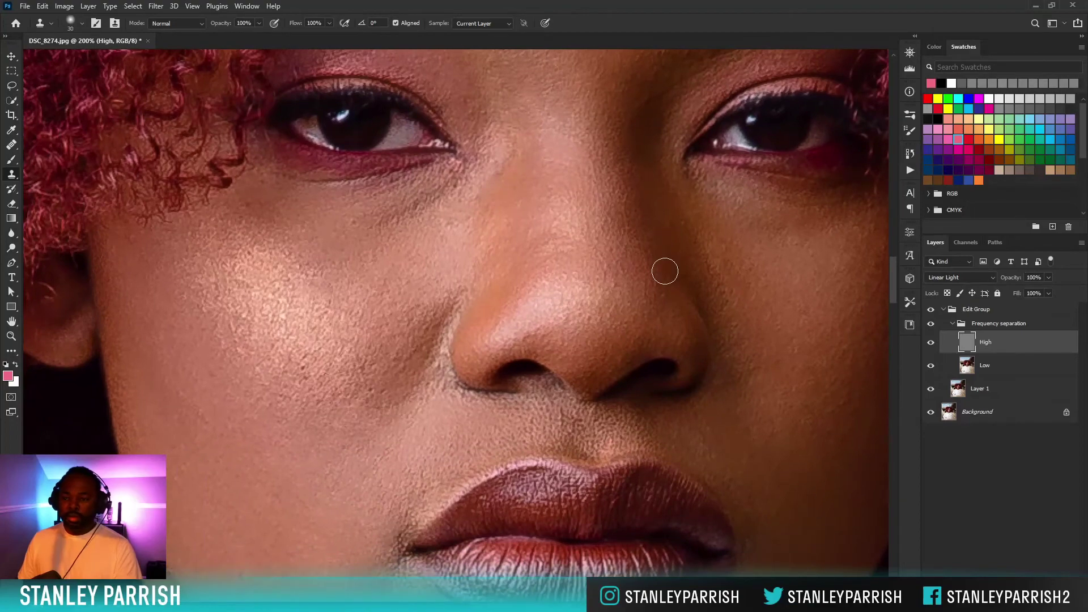
key(ctrl+plus)
key(ctrl+plus)
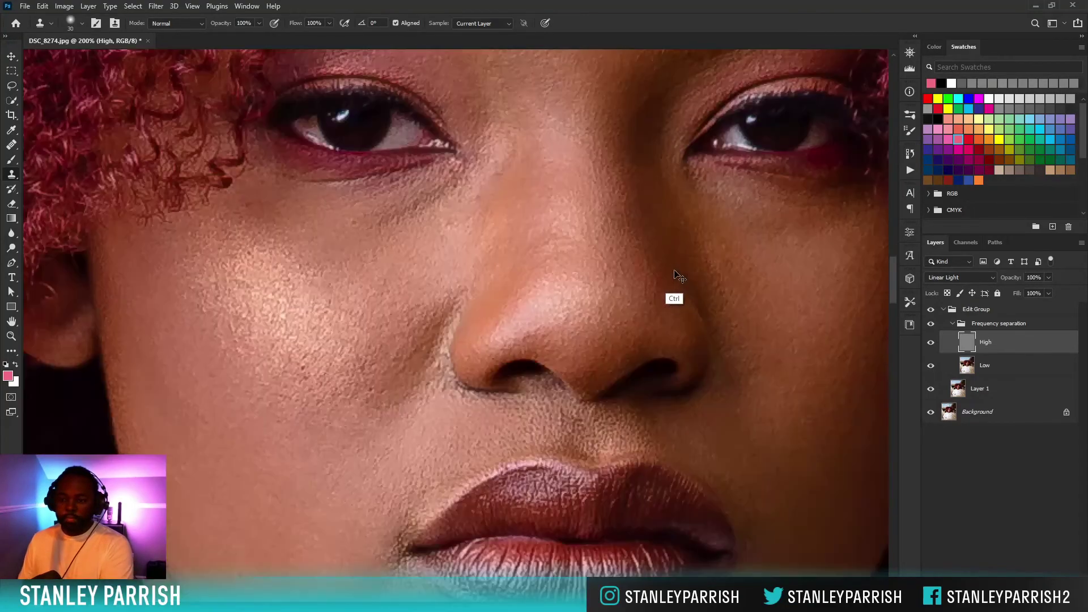
key(ctrl+minus)
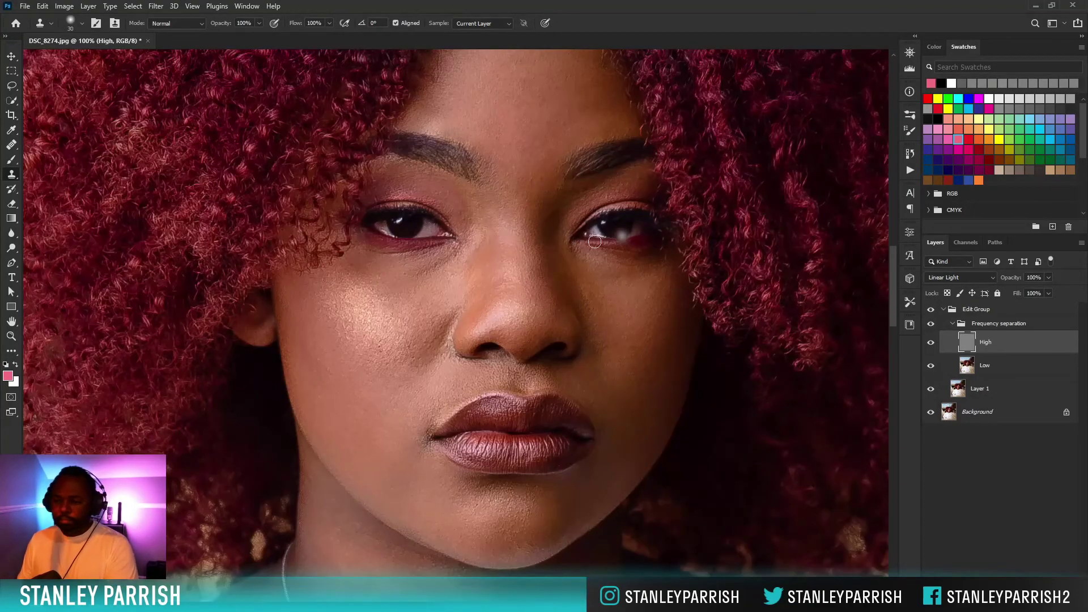
key(bracketleft)
key(bracketleft)
key(bracketleft)
key(bracketleft)
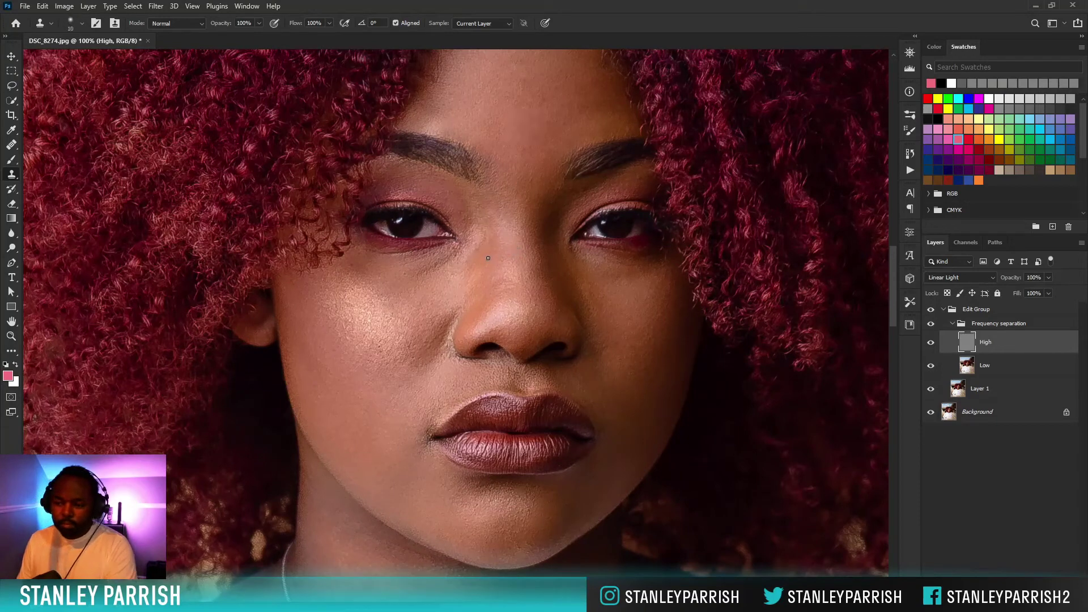
alt+click(491, 259)
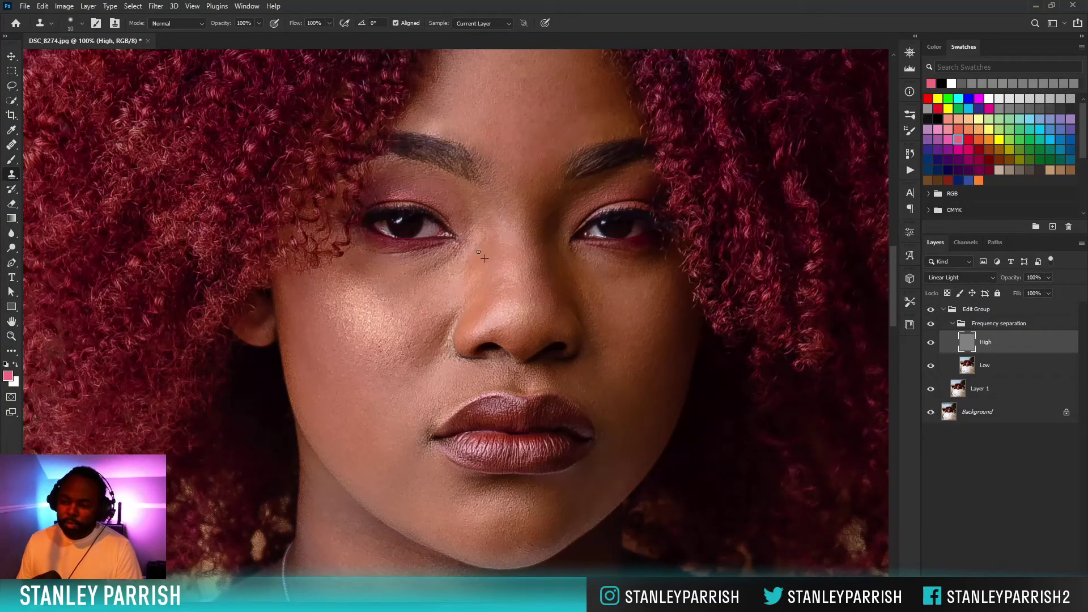
drag(485, 239, 483, 244)
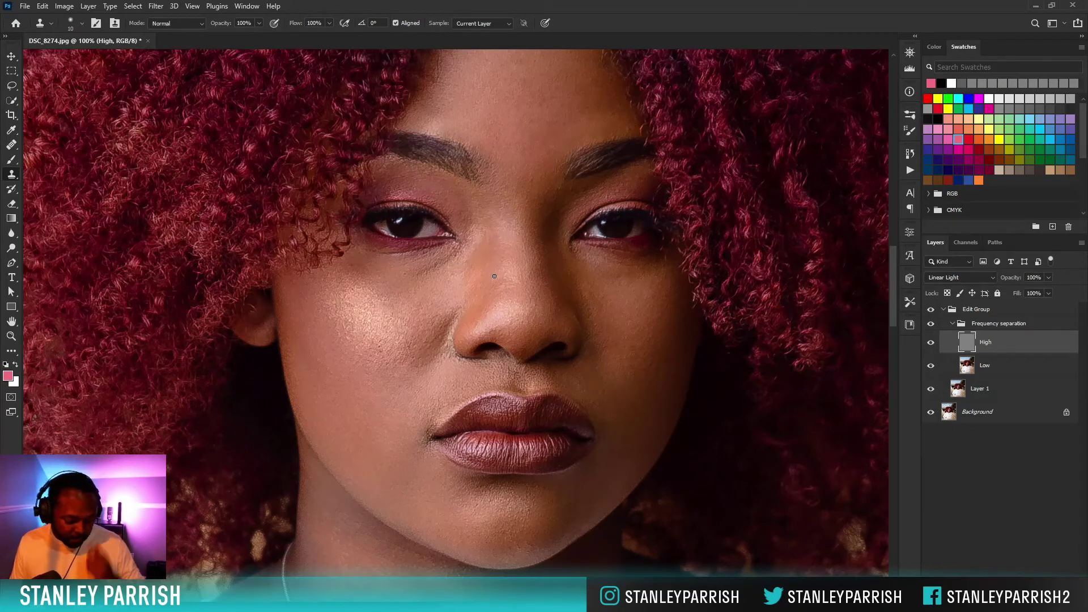
alt+click(452, 285)
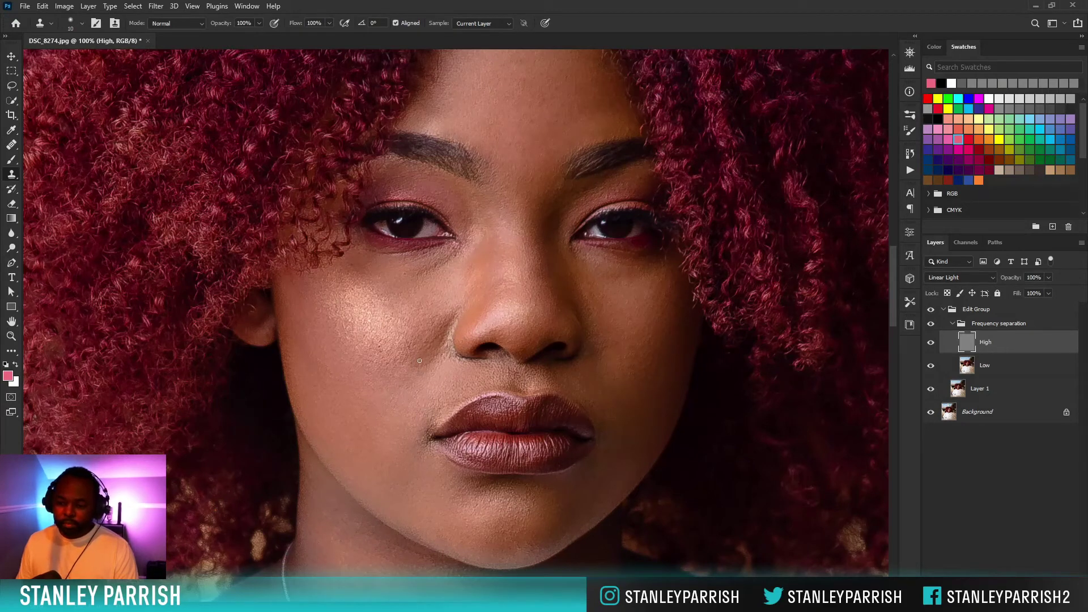
Increase the brush to 15 px and even out the texture in the bright highlight of the cheek using nearby samples.
key(bracketright)
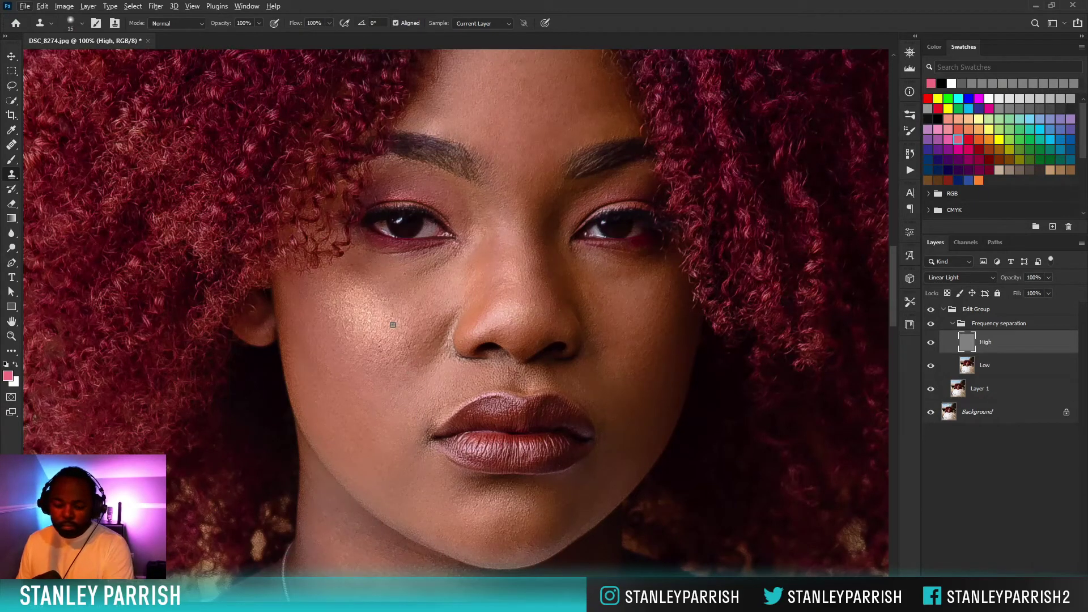
alt+click(394, 316)
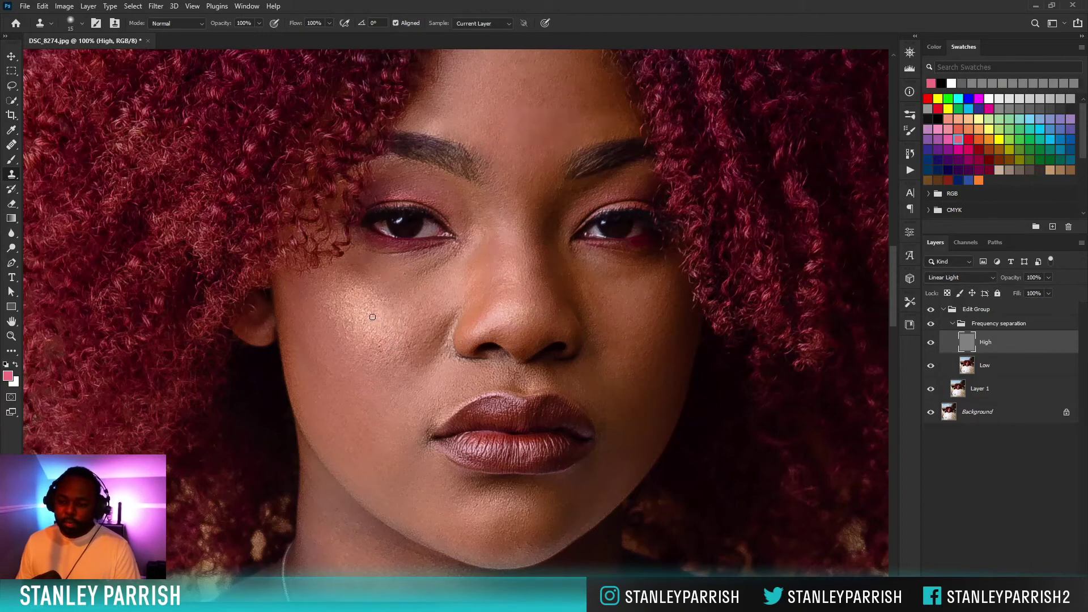
alt+click(381, 310)
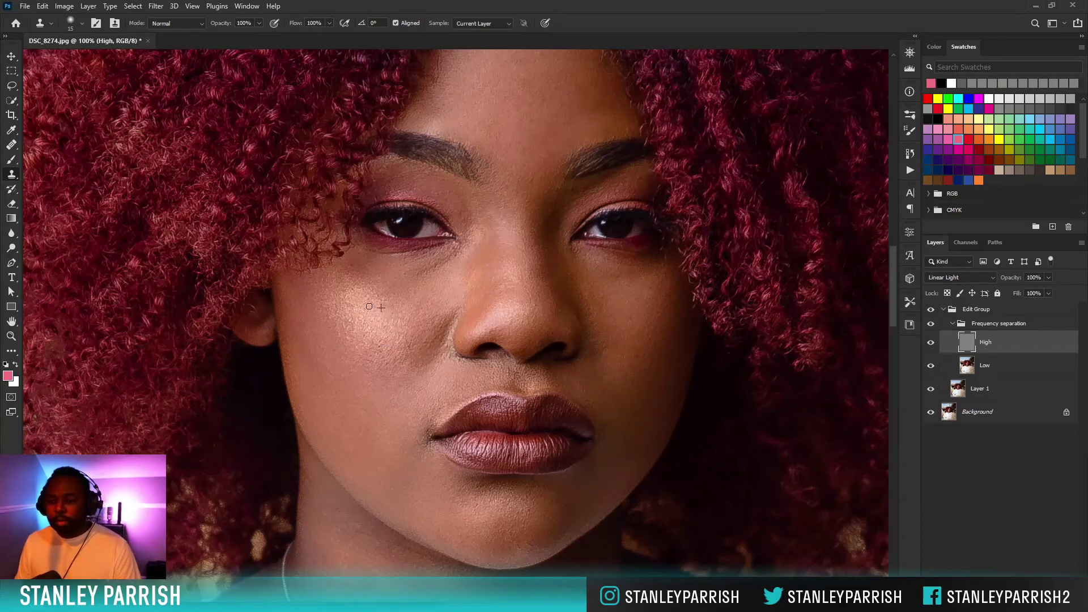
drag(369, 306, 383, 323)
alt+click(393, 307)
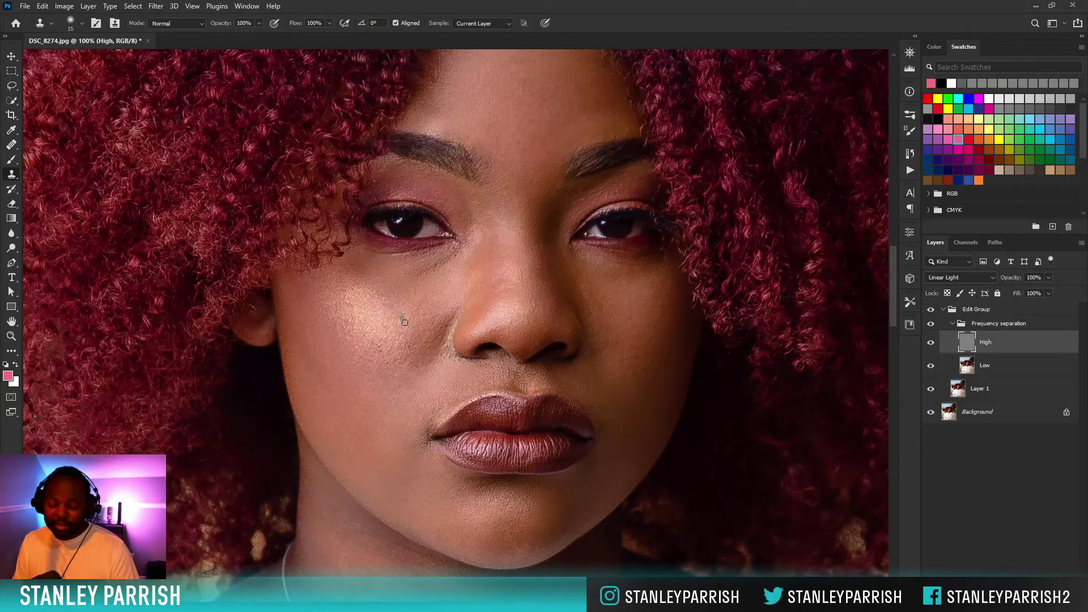
alt+click(387, 313)
alt+click(390, 317)
alt+click(381, 324)
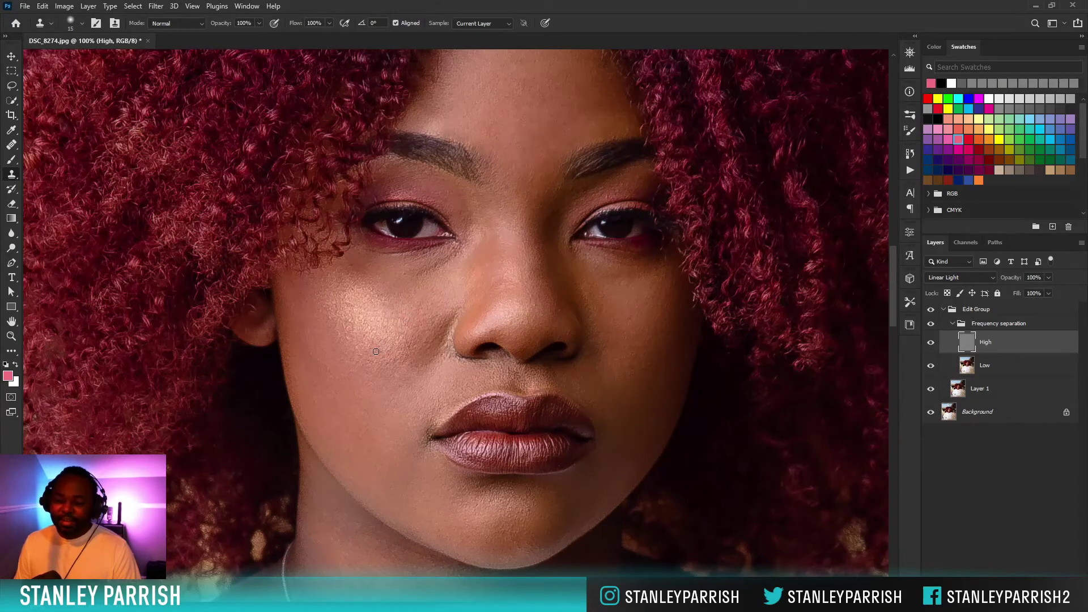
Clone smooth skin texture over the lower and outer edges of the highlighted cheek.
alt+click(395, 352)
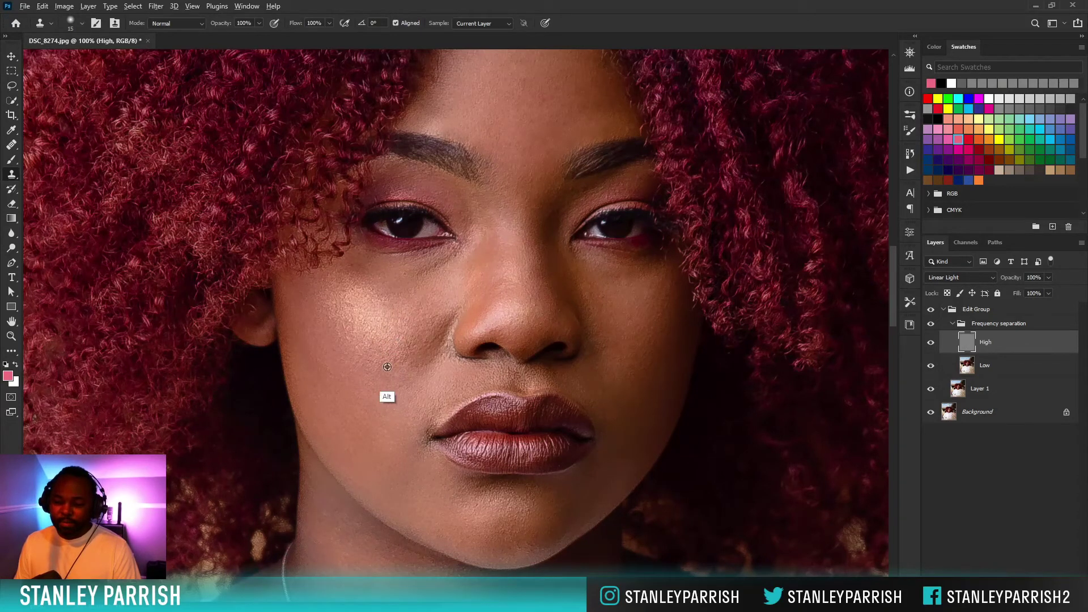
alt+click(387, 366)
drag(382, 357, 340, 381)
drag(344, 336, 344, 330)
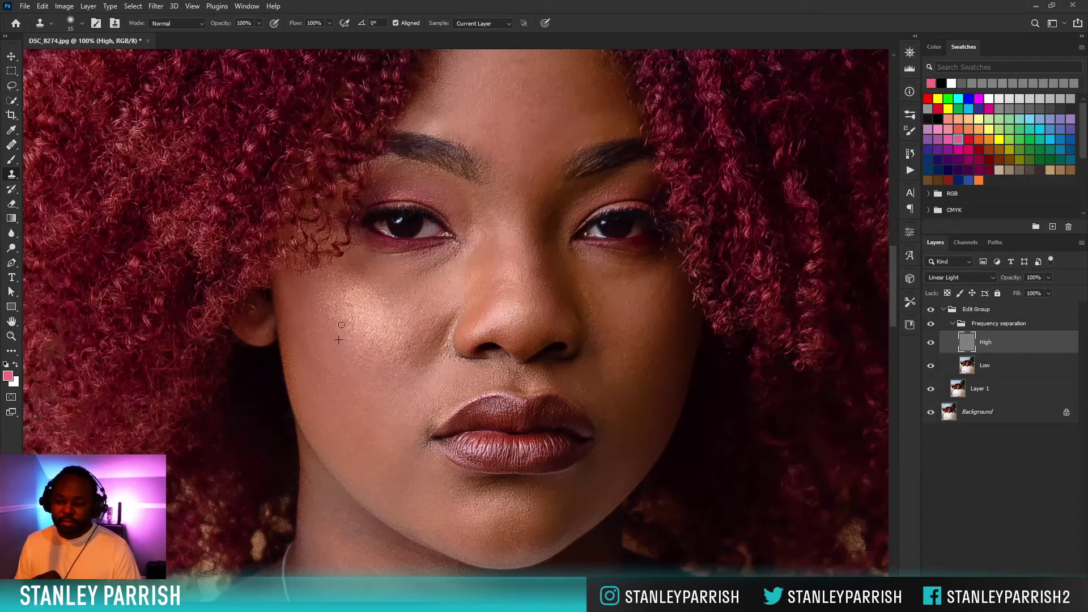
Reduce the brush to 10 px and retouch small texture spots on the highlighted cheek's inner side with samples taken close by.
alt+click(403, 337)
key(bracketleft)
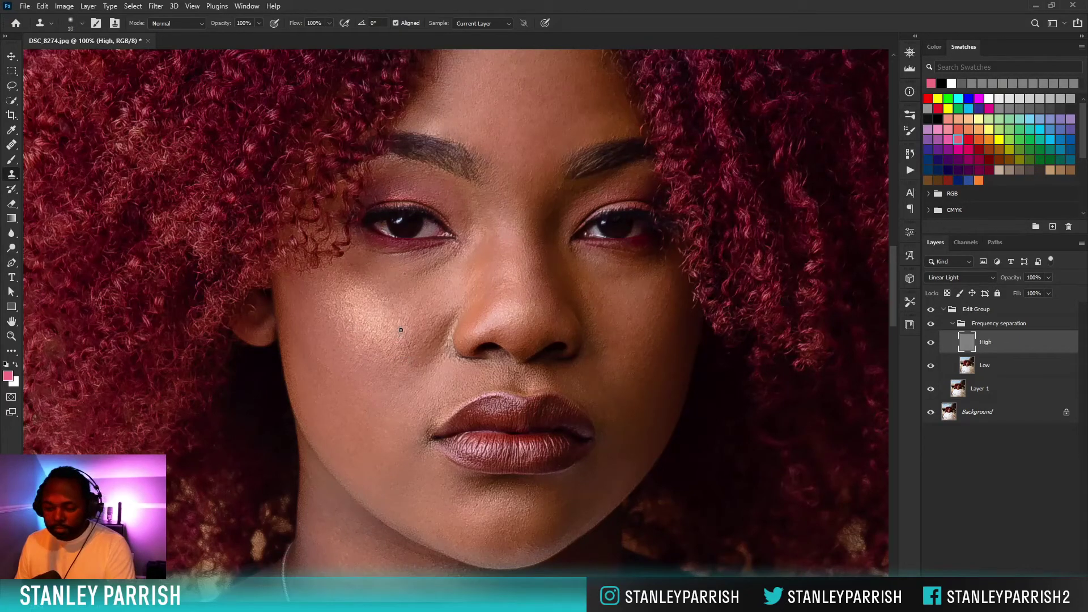
alt+click(403, 330)
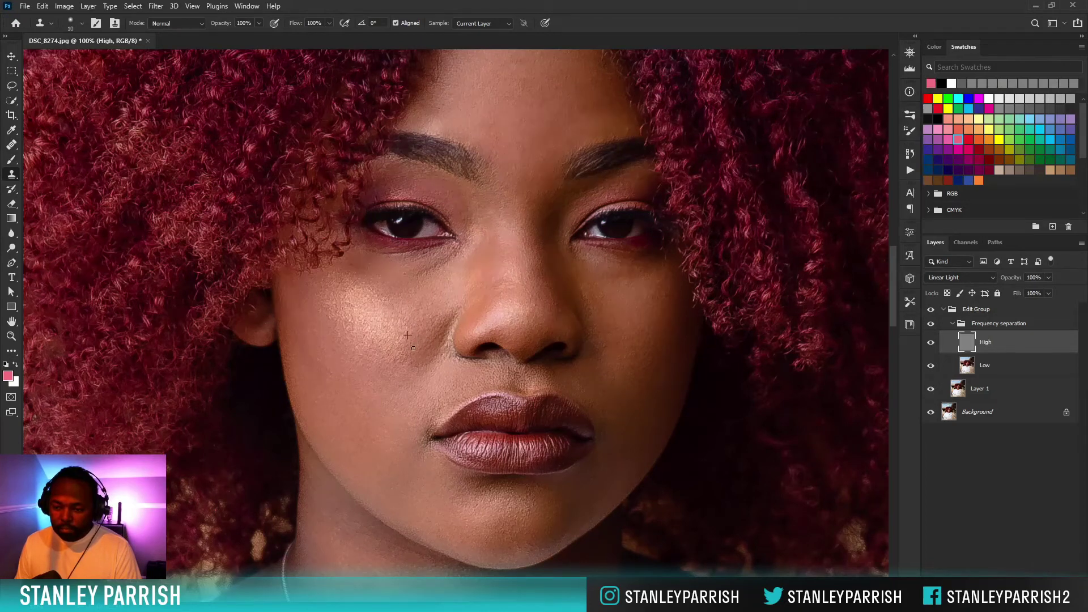
alt+click(431, 369)
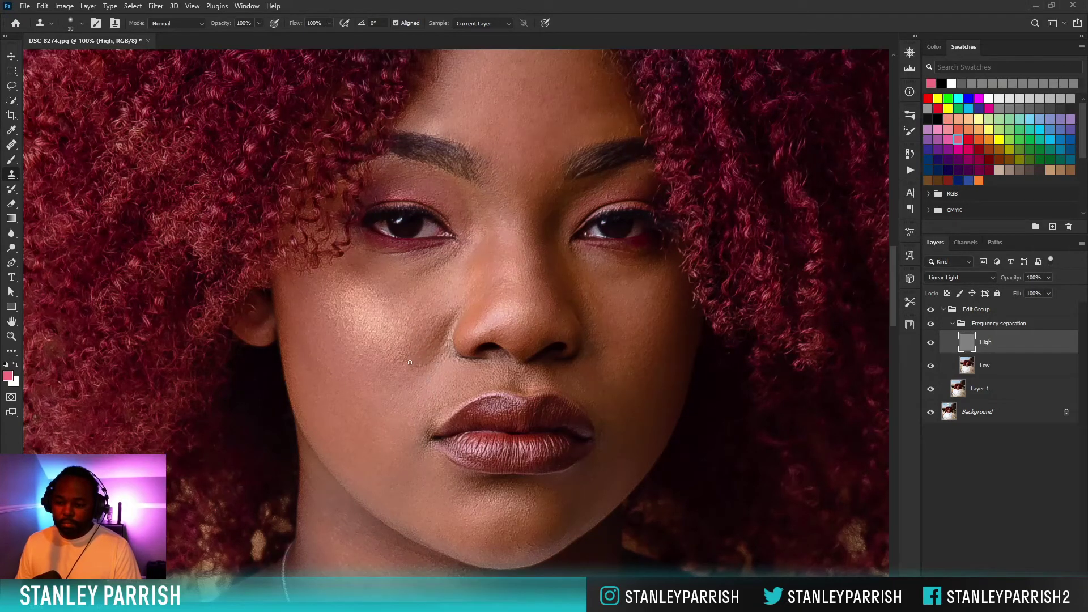
Clone away small texture spots on the highlighted cheek along the fold between the nostril and mouth corner, resampling nearby skin.
alt+click(415, 355)
click(418, 365)
alt+click(434, 375)
click(433, 363)
alt+click(433, 373)
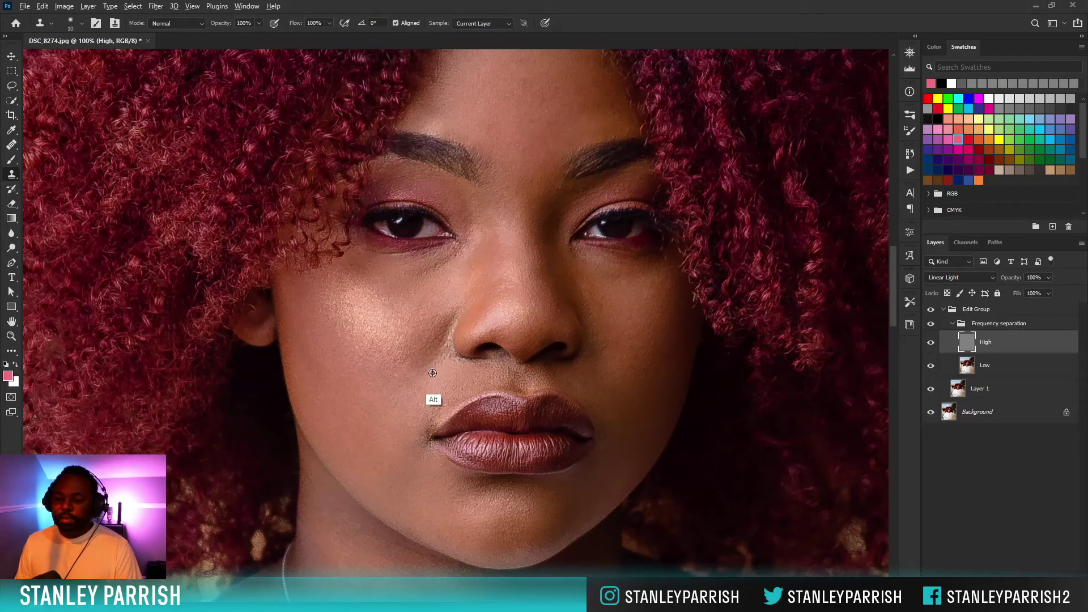
click(429, 366)
alt+click(436, 376)
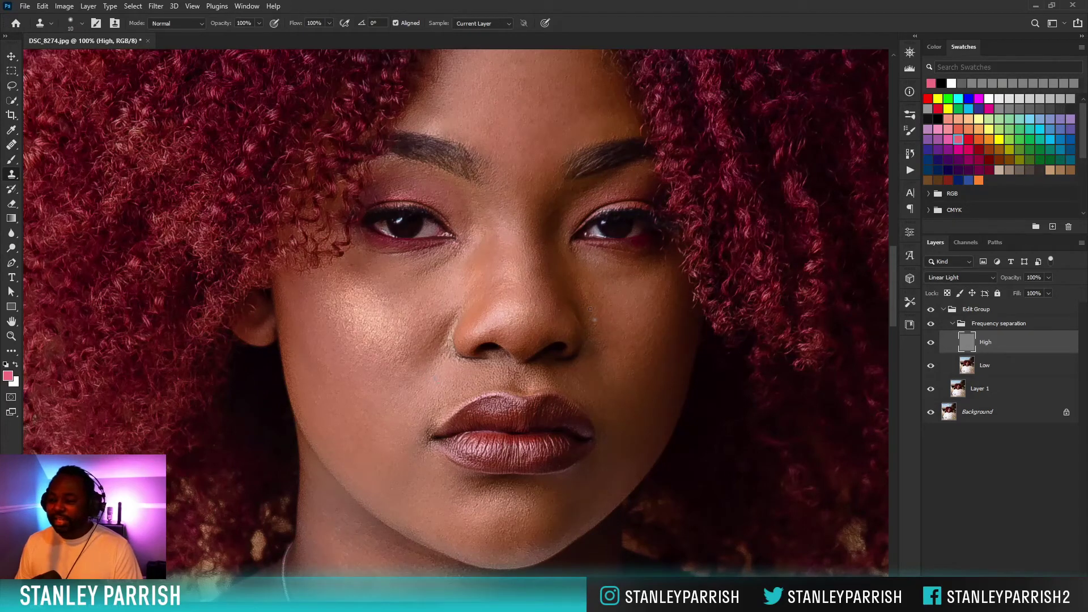
Clone away small texture spots on the shaded cheek beside the nose and below the eye, using samples taken close by.
alt+click(608, 307)
click(602, 298)
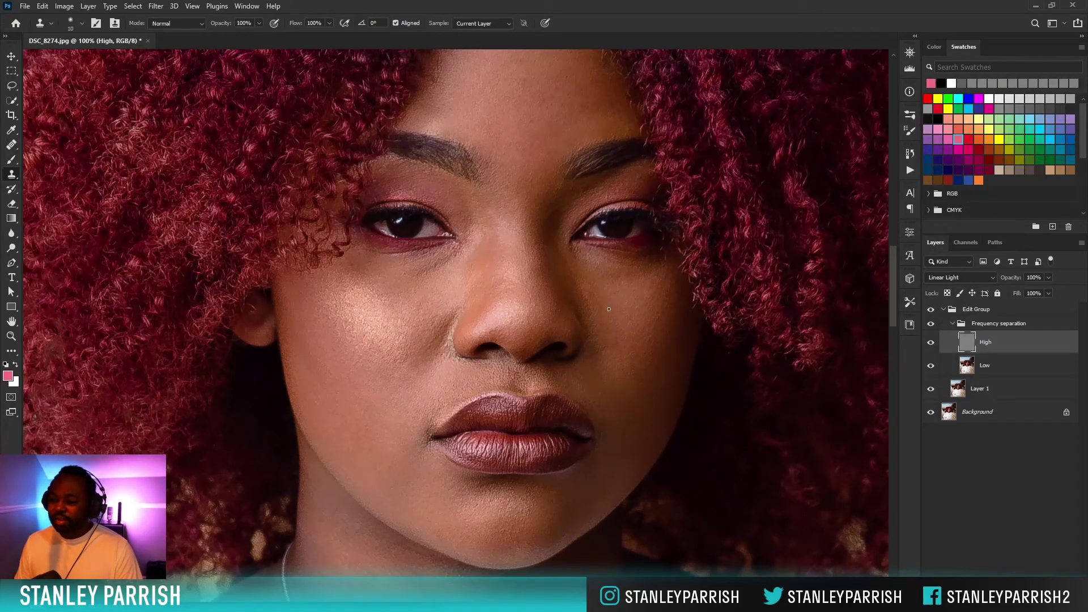
alt+click(631, 296)
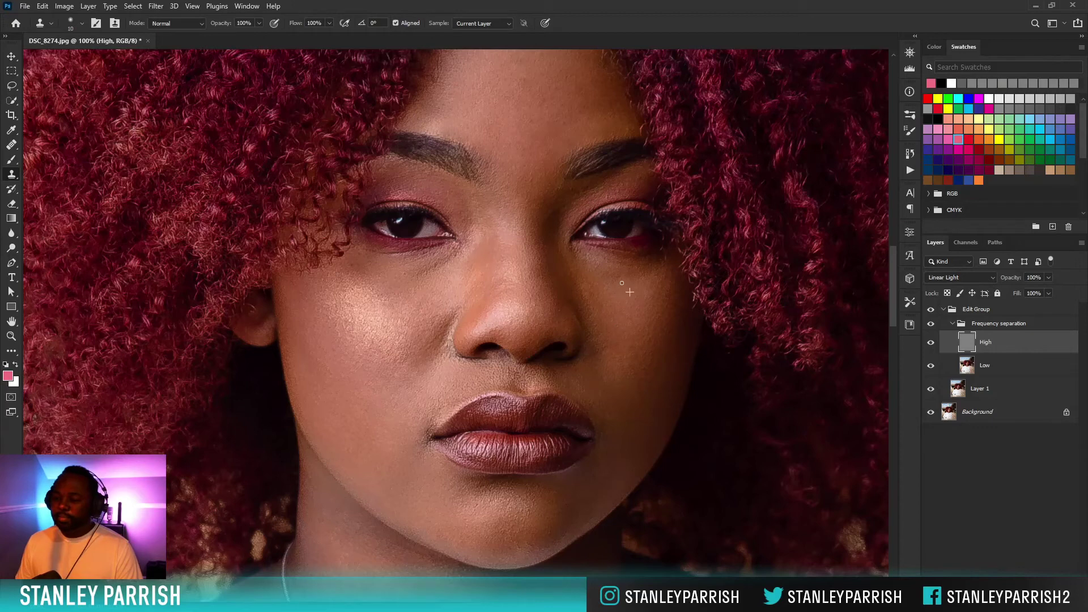
alt+click(665, 290)
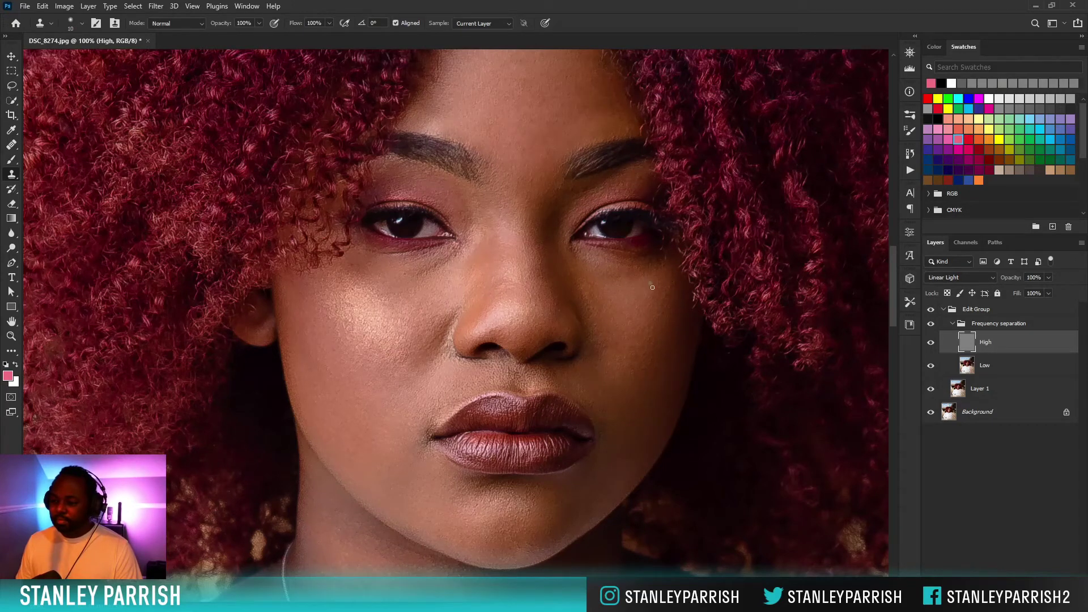
Retouch the texture on the outer side of the shaded cheek, resampling clean skin down toward the hairline.
alt+click(653, 302)
alt+click(661, 324)
alt+click(665, 348)
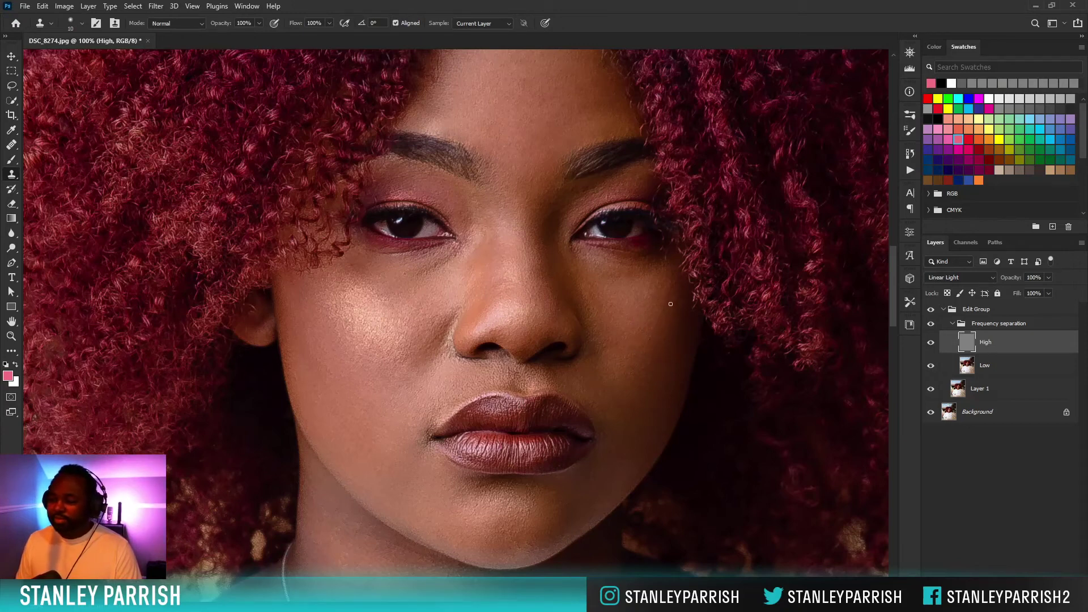
alt+click(643, 290)
drag(651, 288, 649, 292)
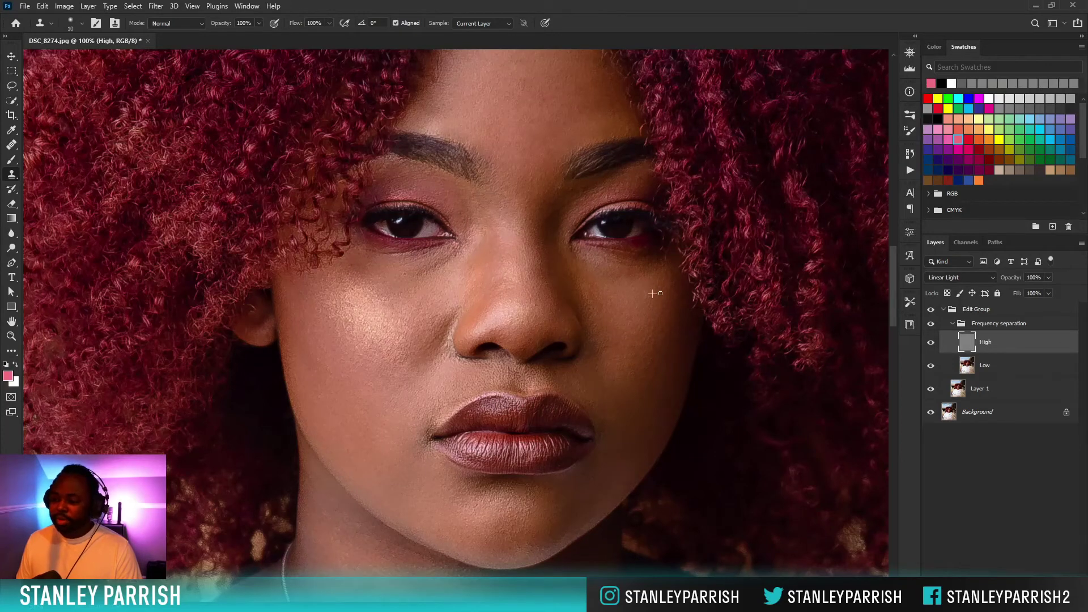
alt+click(602, 299)
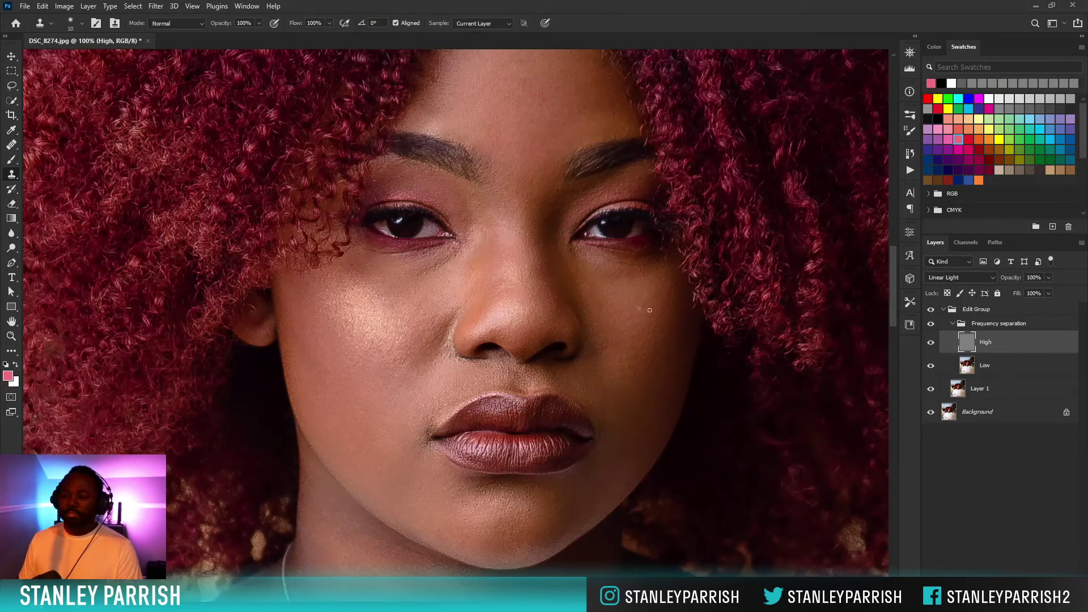
Clone away small texture spots on the forehead above the brows with nearby samples, finishing on the shaded cheek.
mouse_move(650, 310)
mouse_down()
mouse_move(631, 369)
mouse_move(644, 321)
mouse_up()
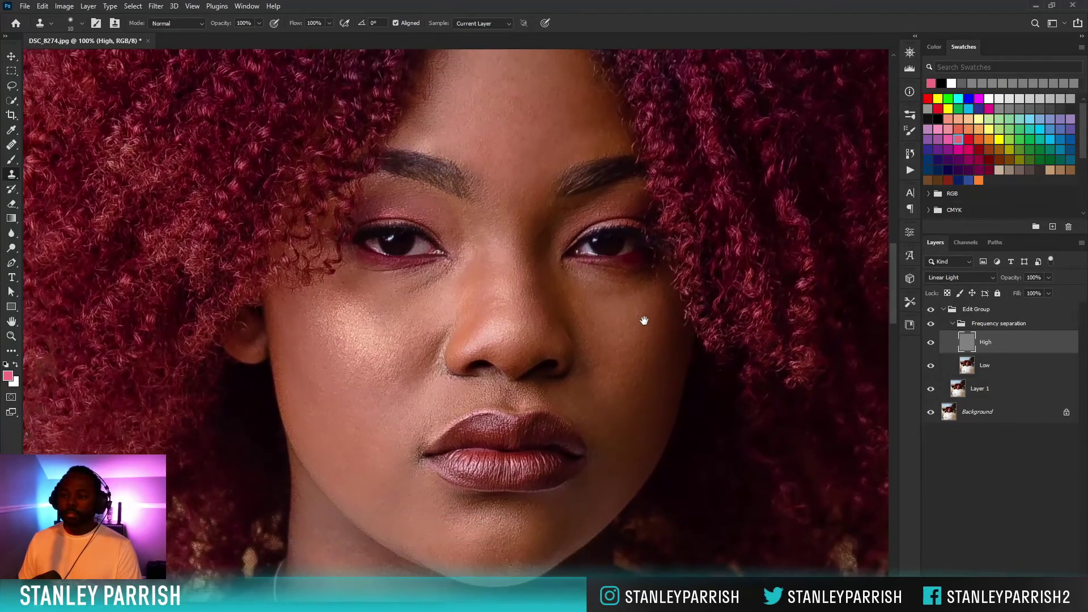
alt+click(580, 110)
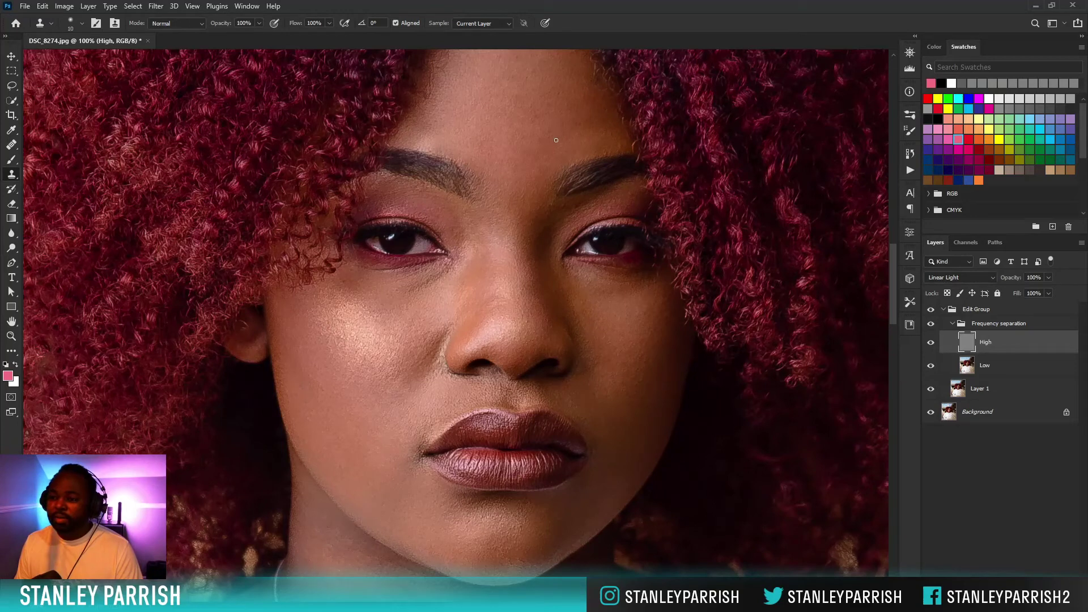
alt+click(530, 155)
alt+click(534, 134)
alt+click(550, 134)
alt+click(625, 331)
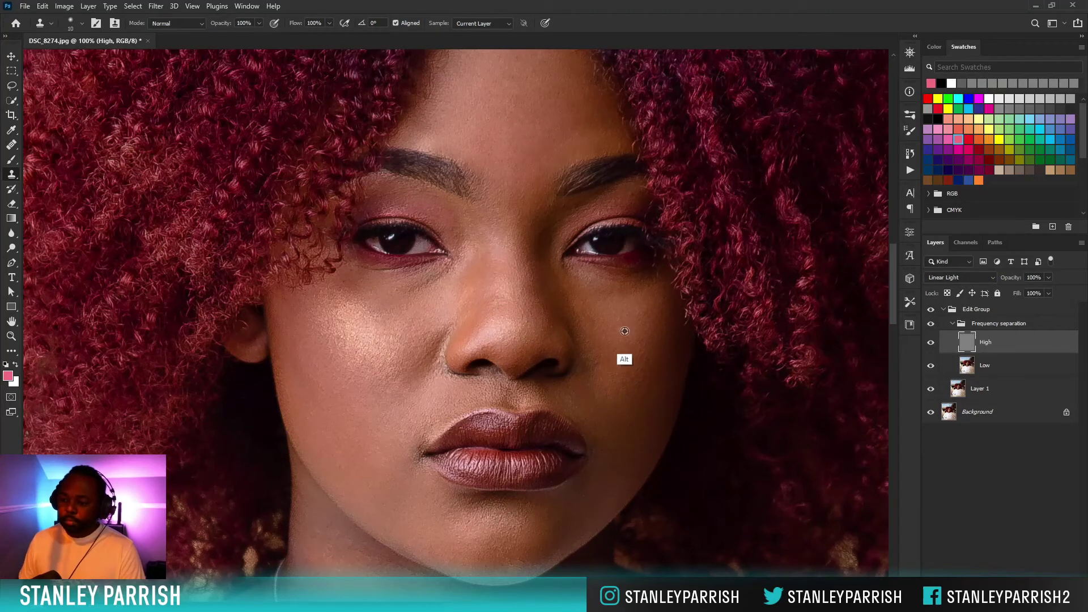
Make the Low layer active and switch to the Healing Brush tool.
key(ctrl+minus)
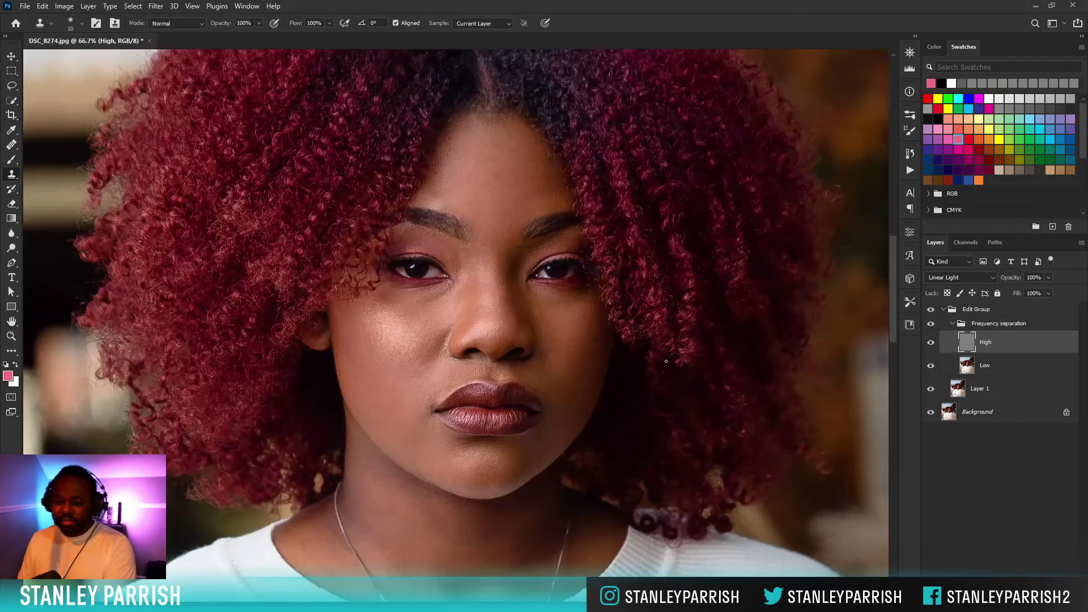
drag(567, 343, 617, 294)
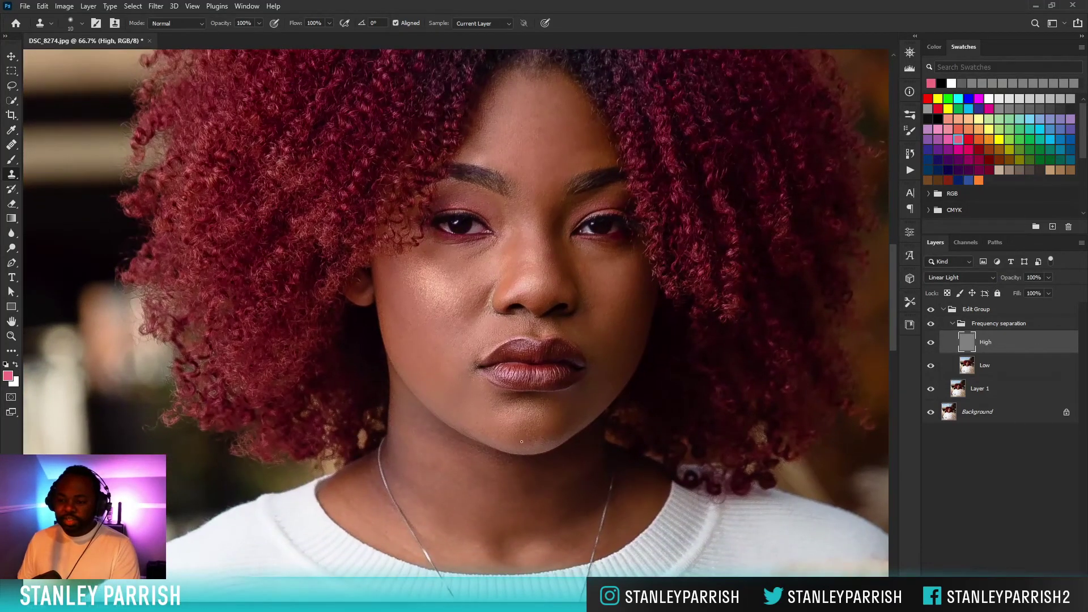
click(986, 370)
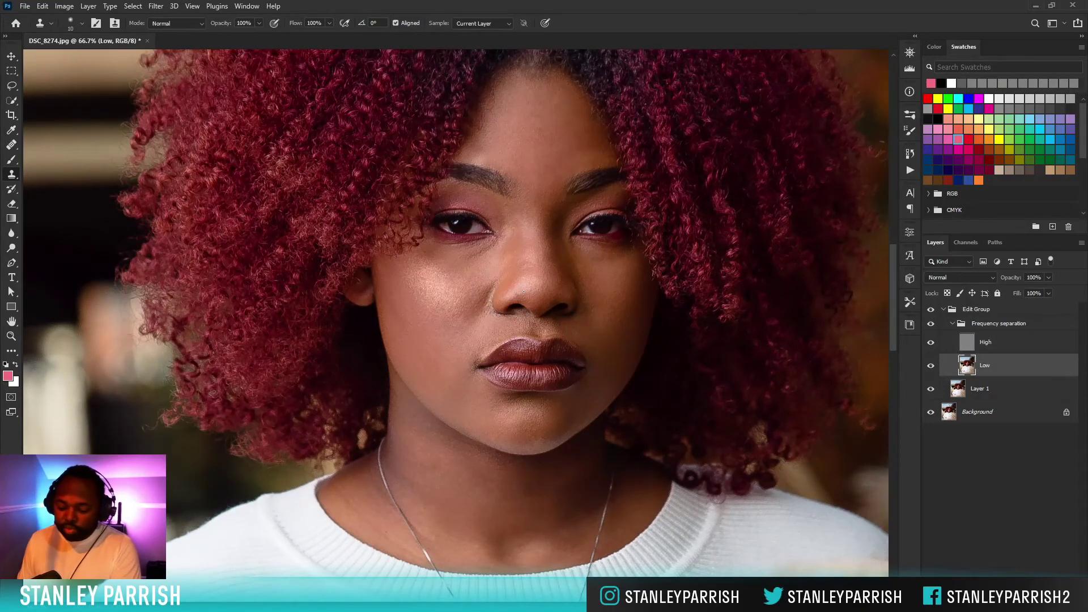
key(shift+j)
key(shift+j)
key(shift+j)
key(shift+j)
key(shift+j)
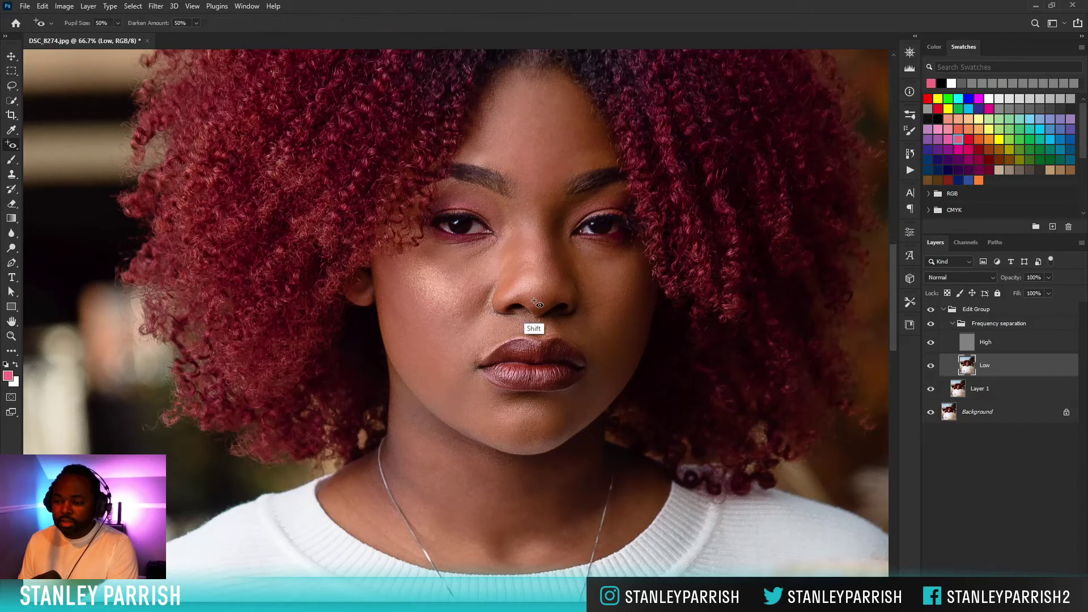
key(shift+j)
key(shift+j)
key(shift+j)
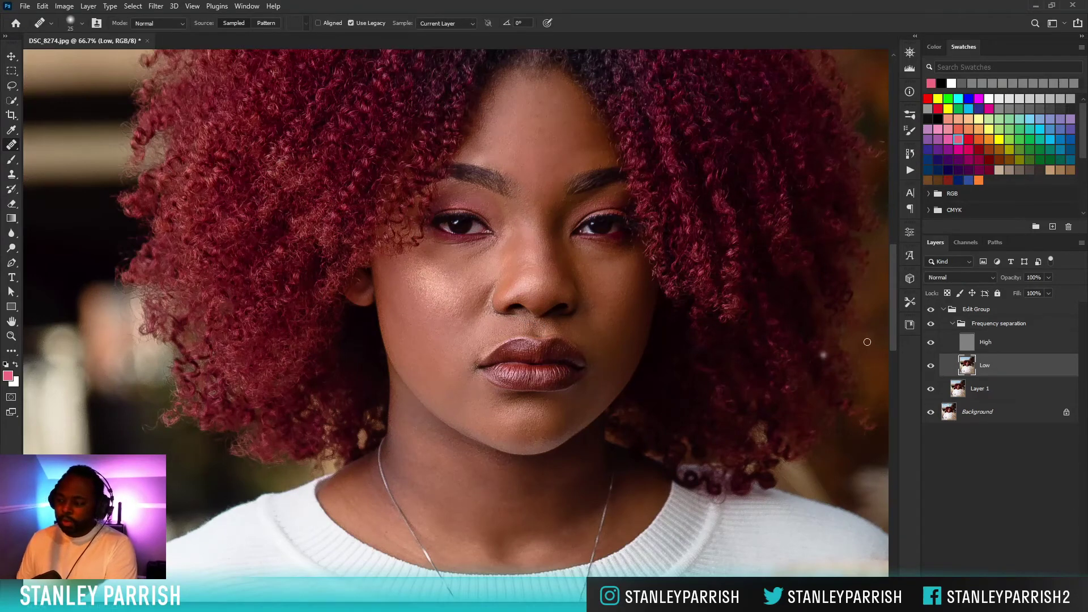
Hide the High layer and heal uneven tones on the neck near the necklace on Low with a 25 px brush.
click(931, 343)
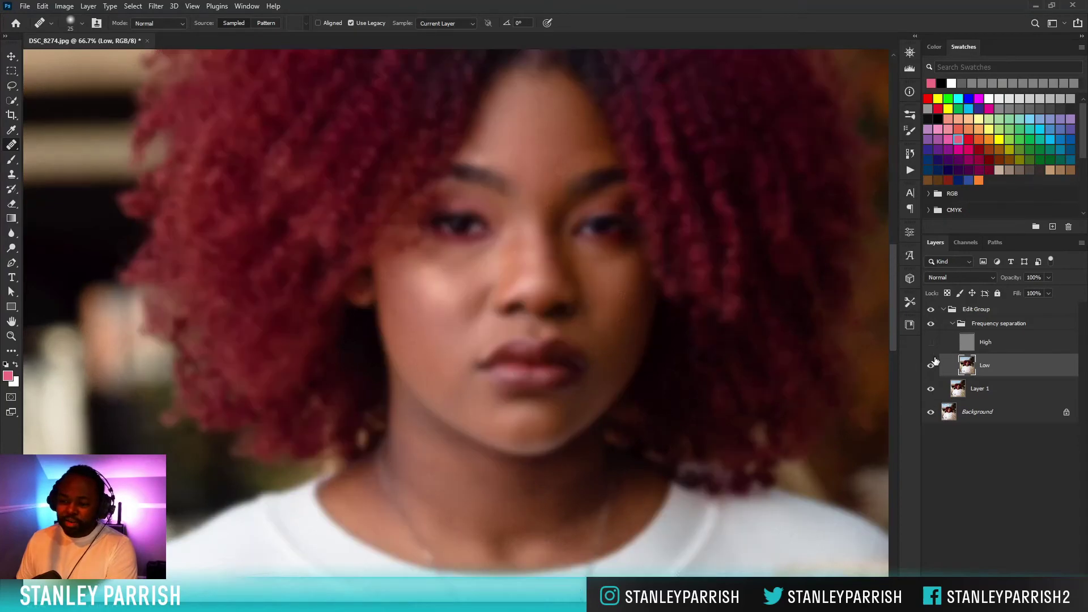
drag(543, 419, 546, 385)
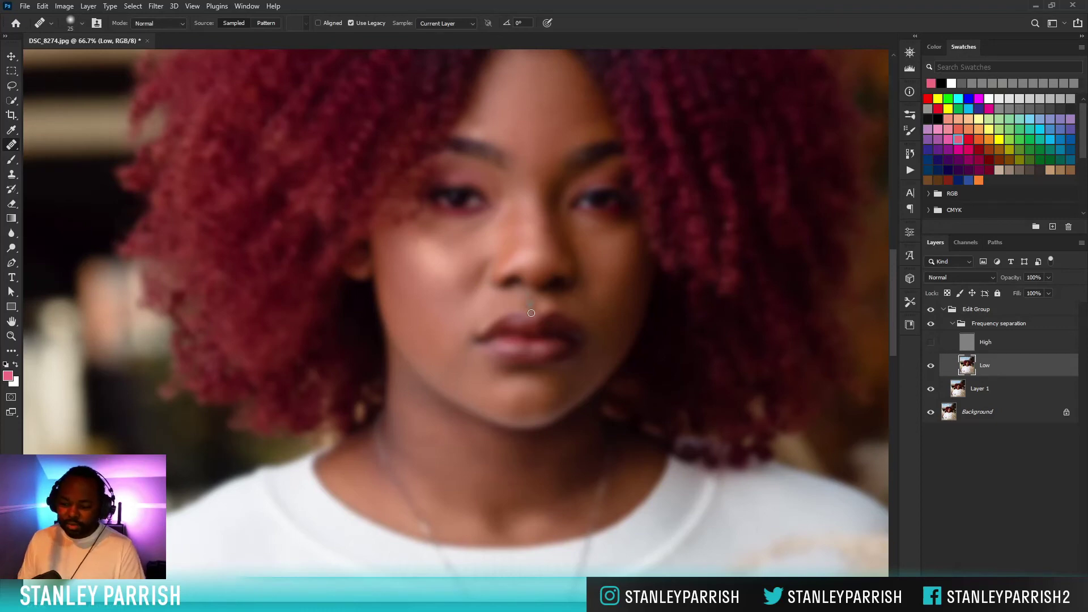
alt+click(484, 488)
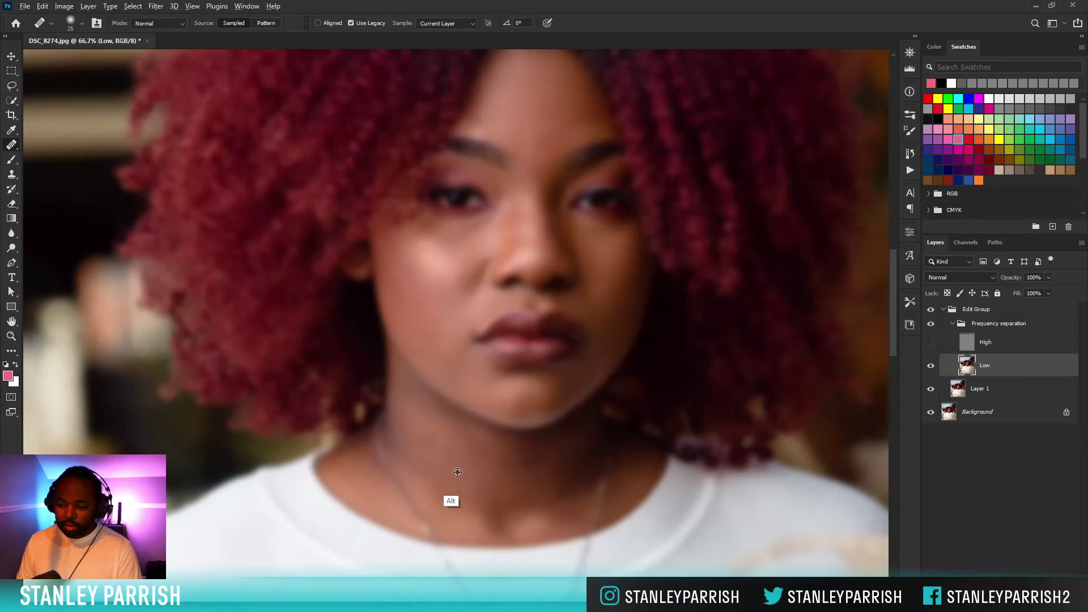
alt+click(455, 472)
alt+click(446, 451)
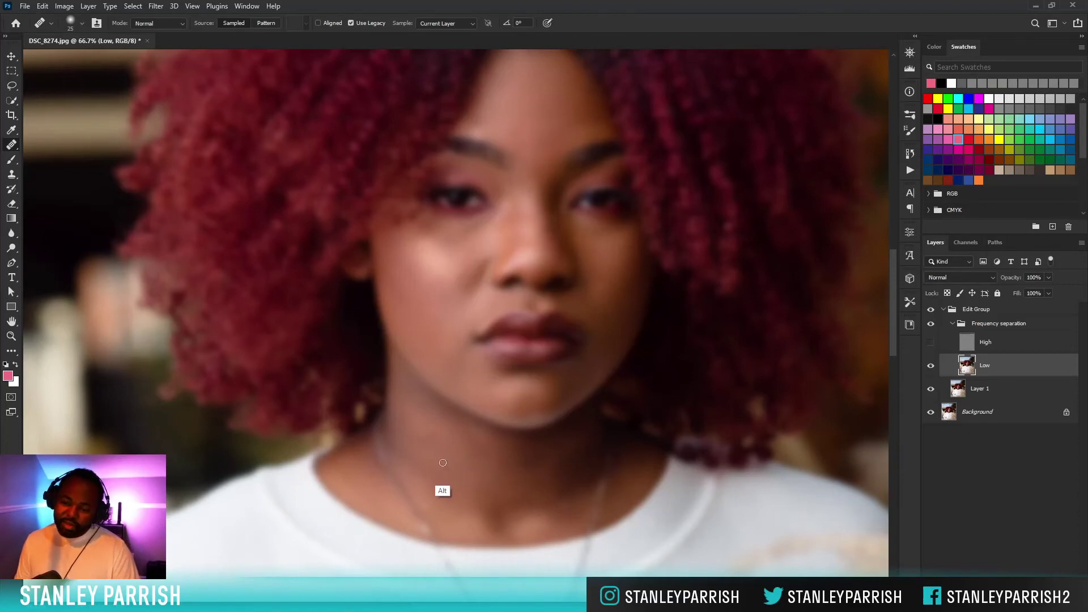
alt+click(441, 460)
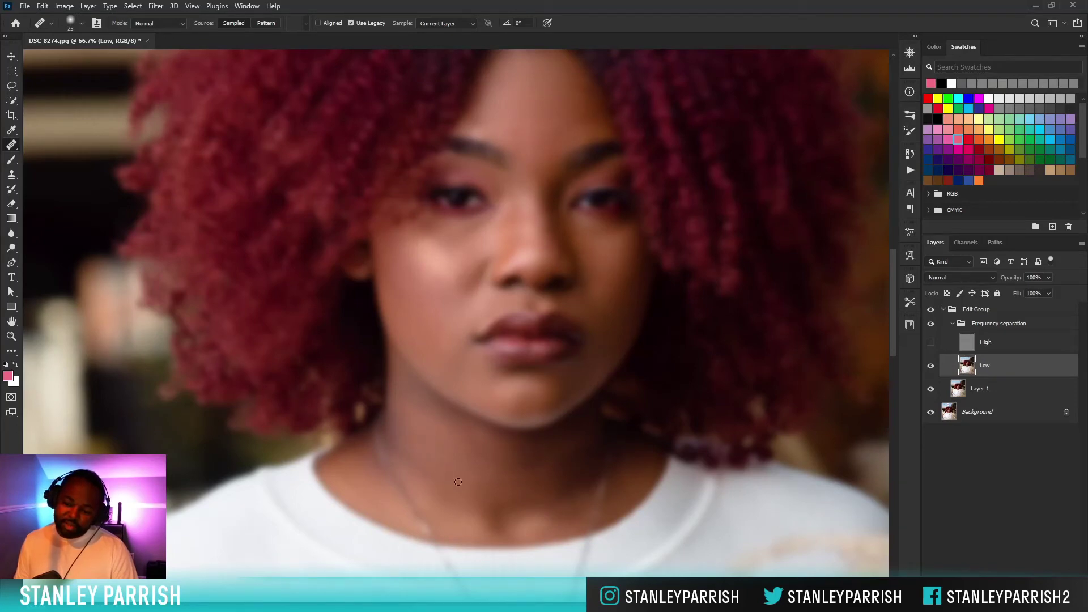
drag(421, 464, 416, 460)
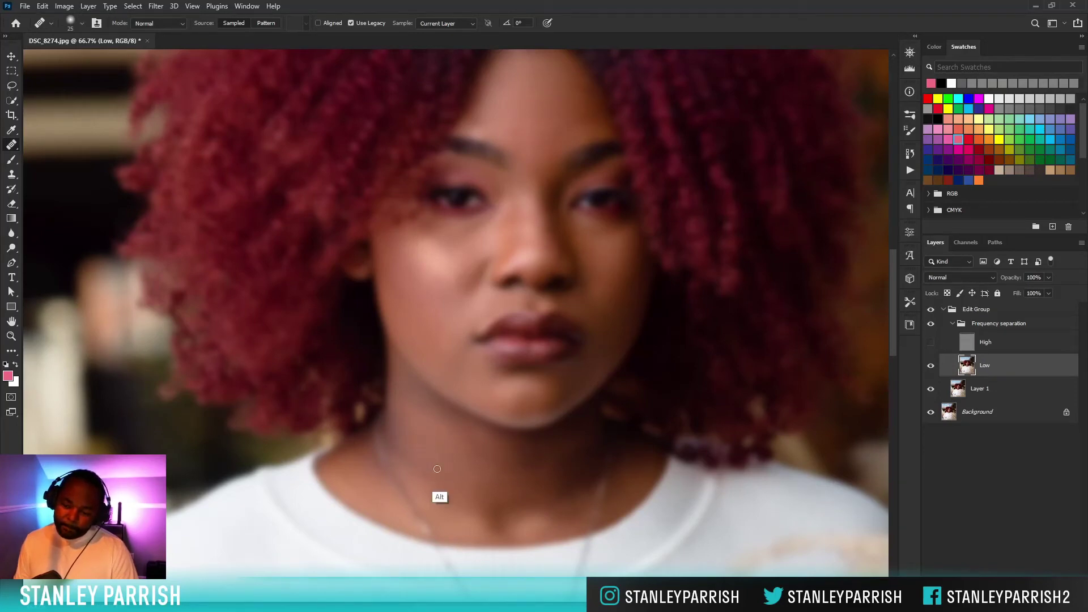
Heal the patchy tones along the inner edge of the necklace on the highlighted cheek's side of the neck.
alt+click(433, 454)
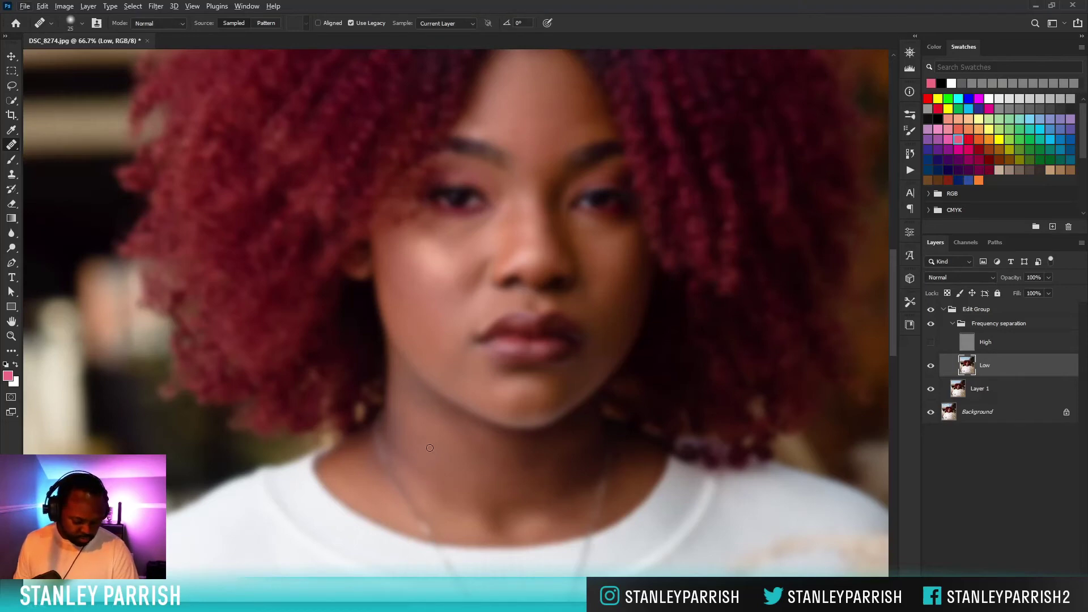
alt+click(428, 451)
drag(415, 457, 410, 453)
alt+click(434, 480)
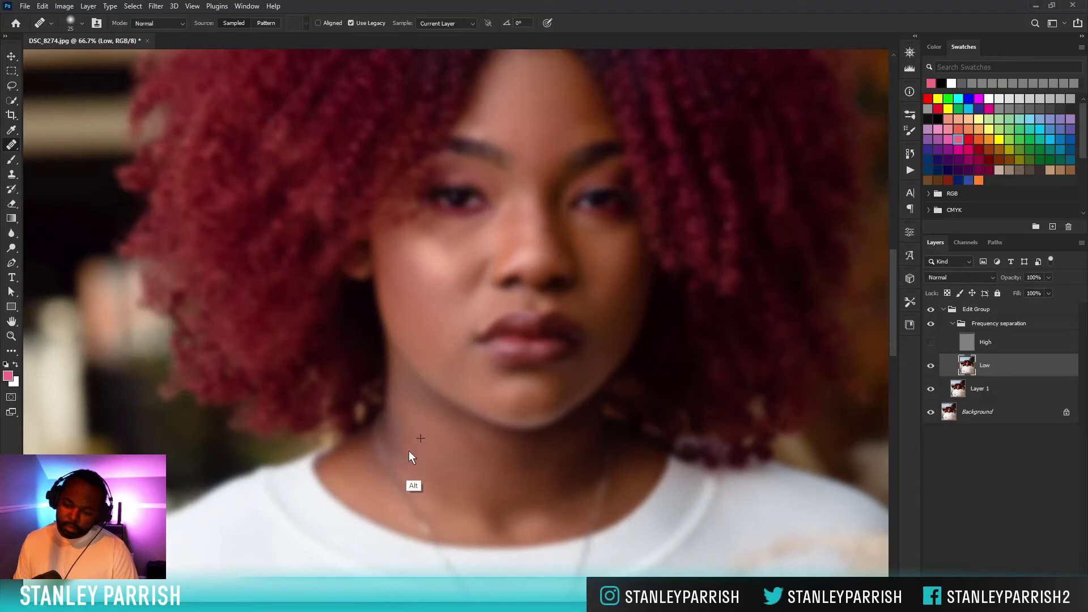
alt+click(428, 458)
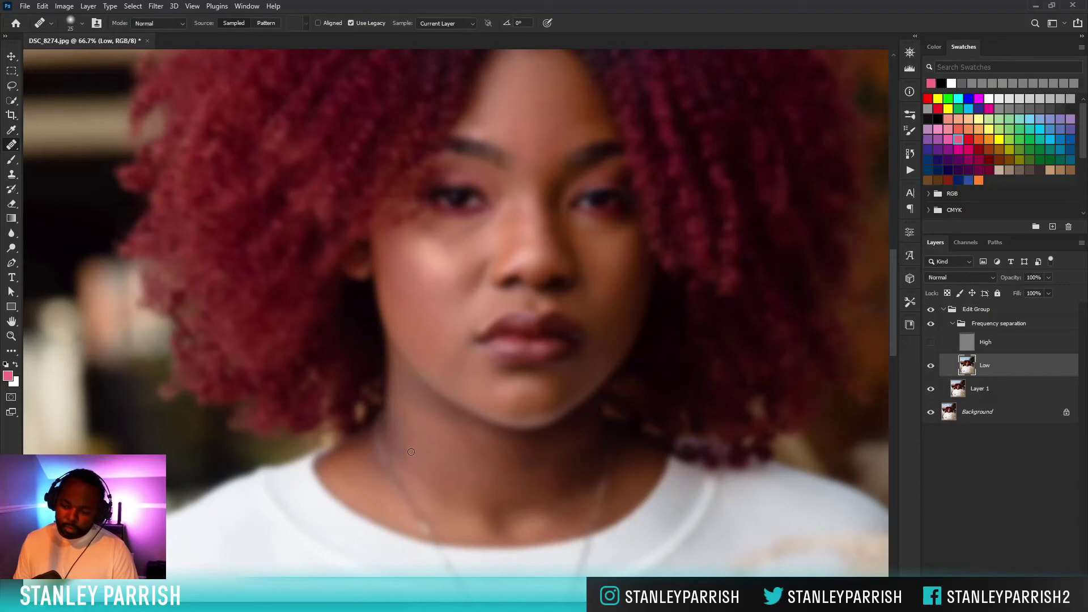
alt+click(420, 469)
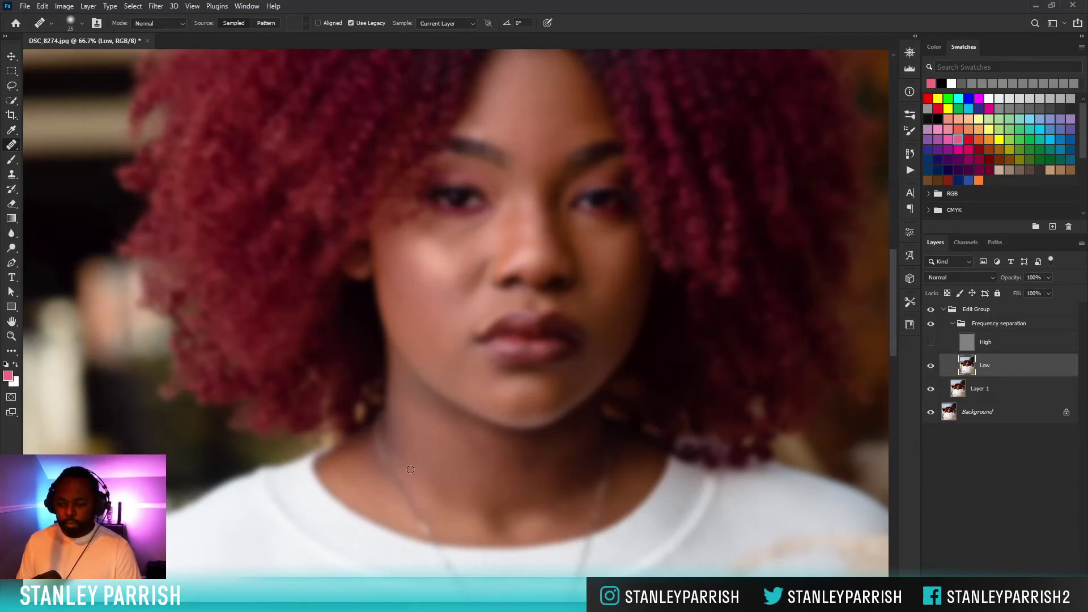
drag(401, 458, 398, 453)
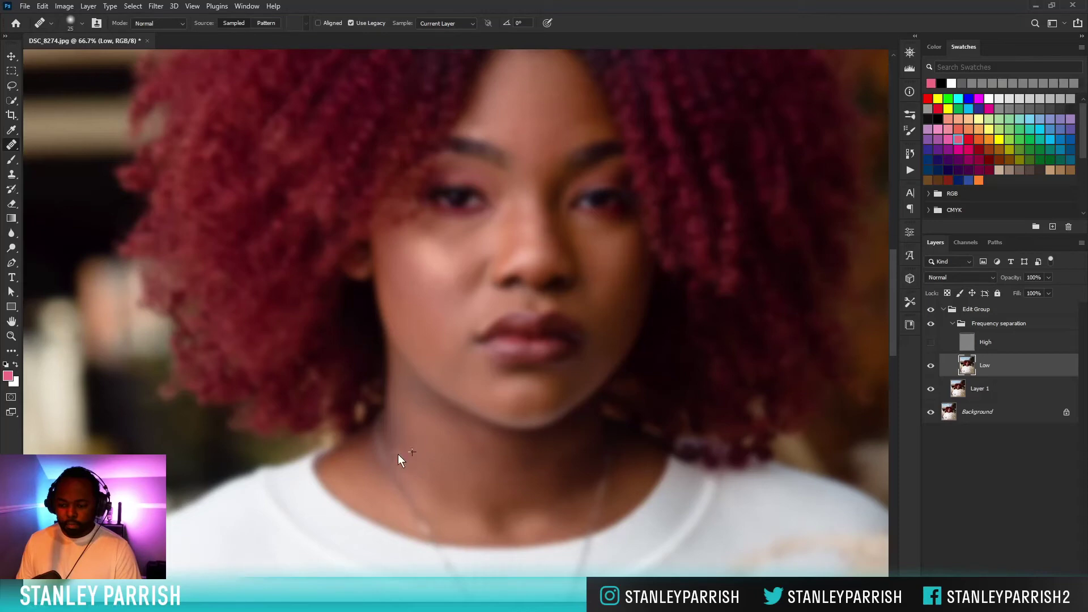
Enlarge the healing brush to 30 px and smooth the tones across the middle of the neck with nearby samples.
alt+click(455, 465)
drag(473, 468, 460, 440)
alt+click(504, 481)
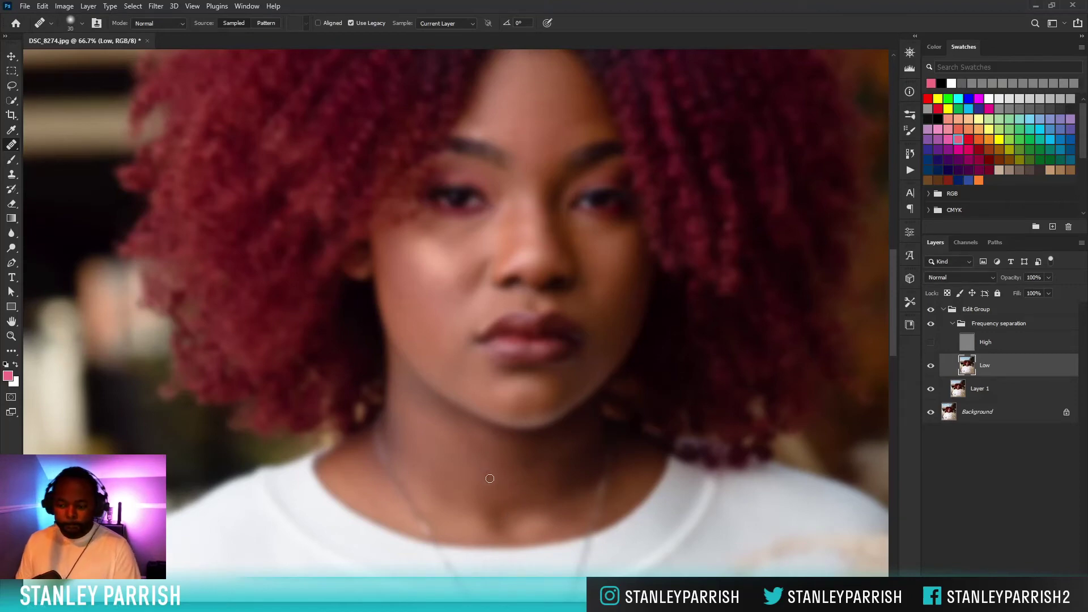
mouse_move(490, 478)
mouse_down()
mouse_move(519, 466)
mouse_move(497, 465)
mouse_move(524, 464)
mouse_move(503, 475)
mouse_move(489, 463)
mouse_up()
alt+click(488, 474)
alt+click(516, 487)
alt+click(532, 477)
alt+click(523, 489)
alt+click(492, 481)
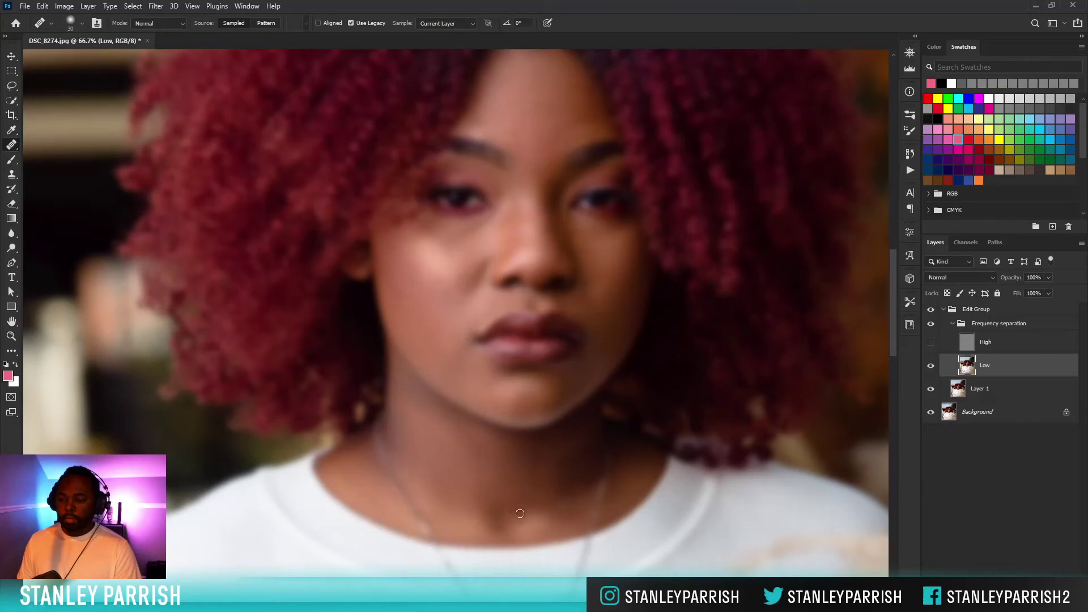
Show the High layer again and make it active for the Healing Brush, with the brush reduced to 20 px.
click(929, 346)
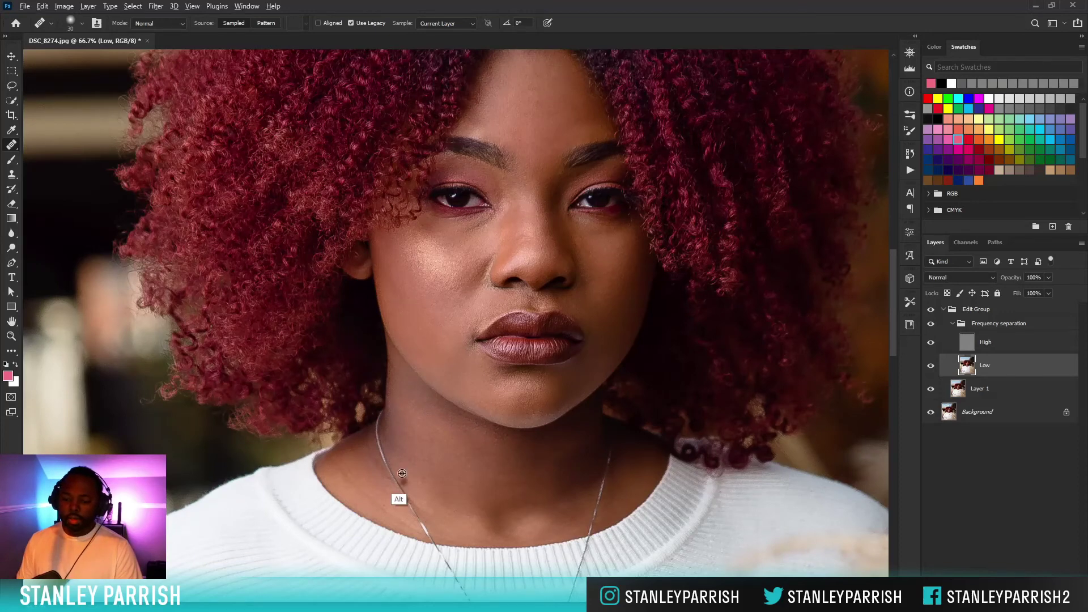
key(p)
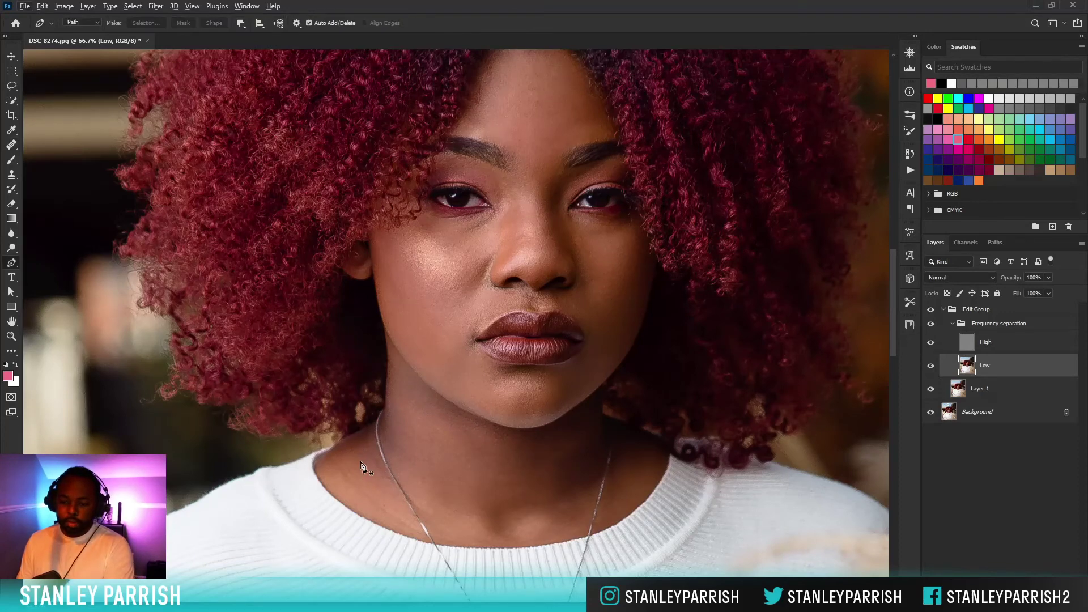
key(j)
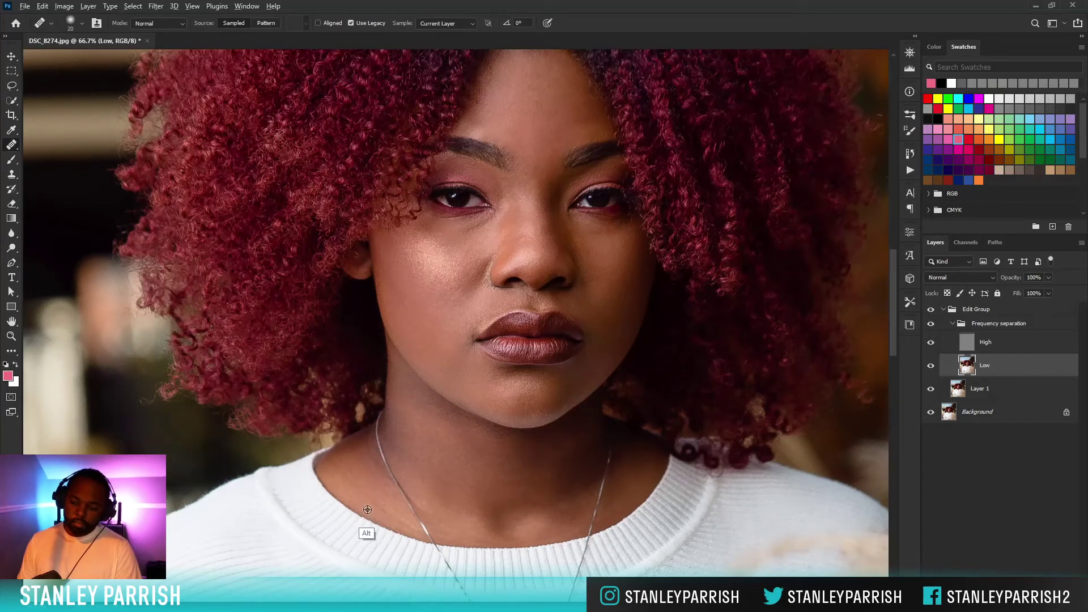
click(955, 347)
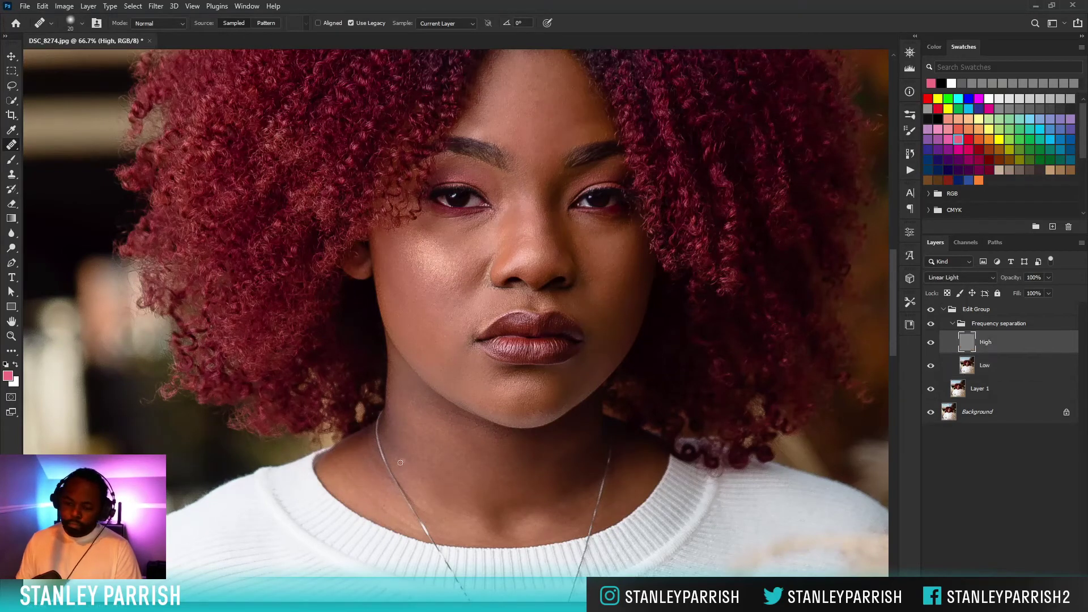
Heal the skin texture on High between the necklace and the sweater collar on the highlighted cheek's side.
alt+click(354, 463)
click(339, 466)
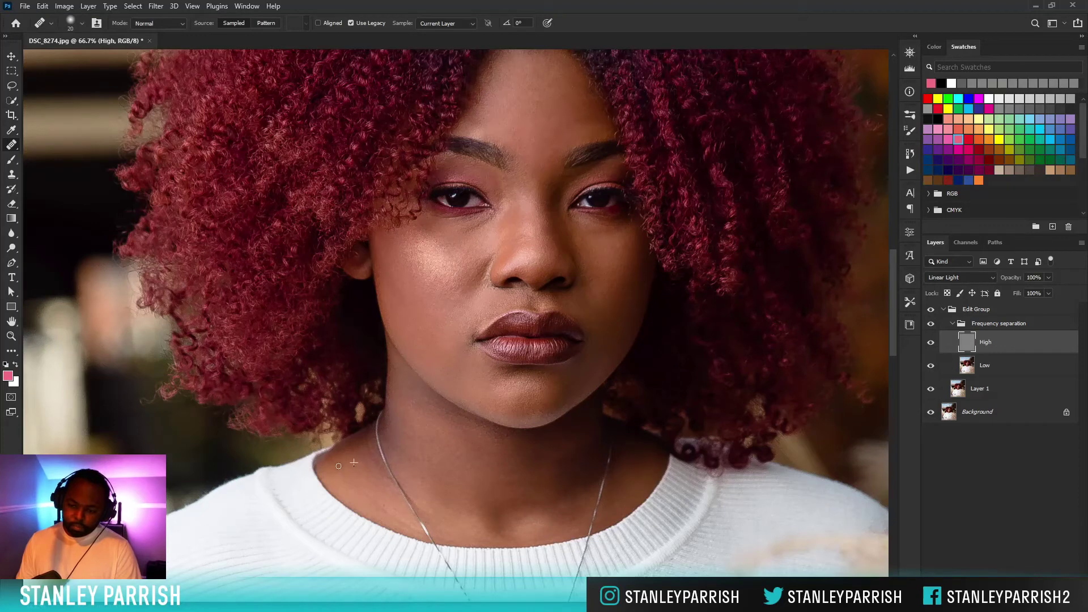
alt+click(350, 475)
mouse_move(351, 509)
mouse_down()
mouse_move(368, 521)
mouse_move(386, 511)
mouse_up()
click(371, 502)
alt+click(394, 502)
Heal small texture marks on High across the base of the neck between the necklace strands, sampling nearby skin.
alt+click(461, 499)
alt+click(496, 505)
alt+click(440, 494)
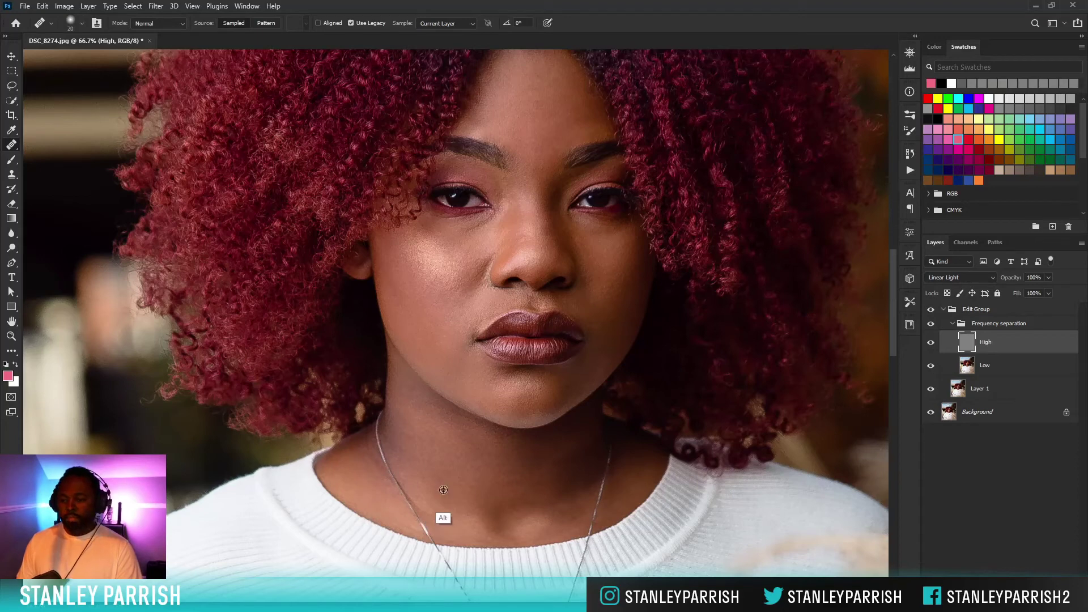
click(435, 512)
alt+click(445, 495)
alt+click(445, 486)
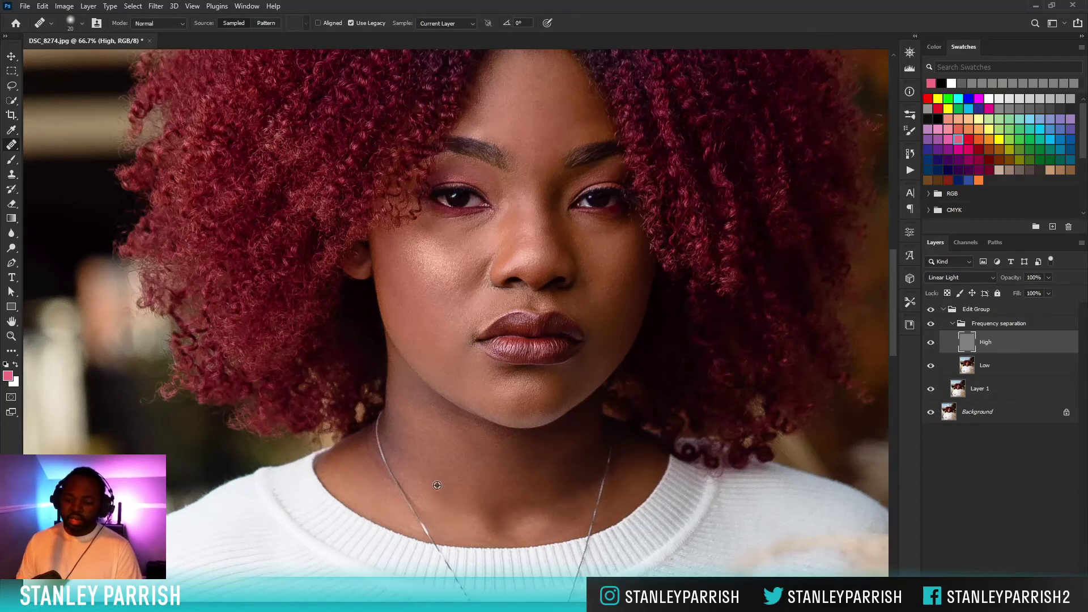
alt+click(573, 499)
click(565, 505)
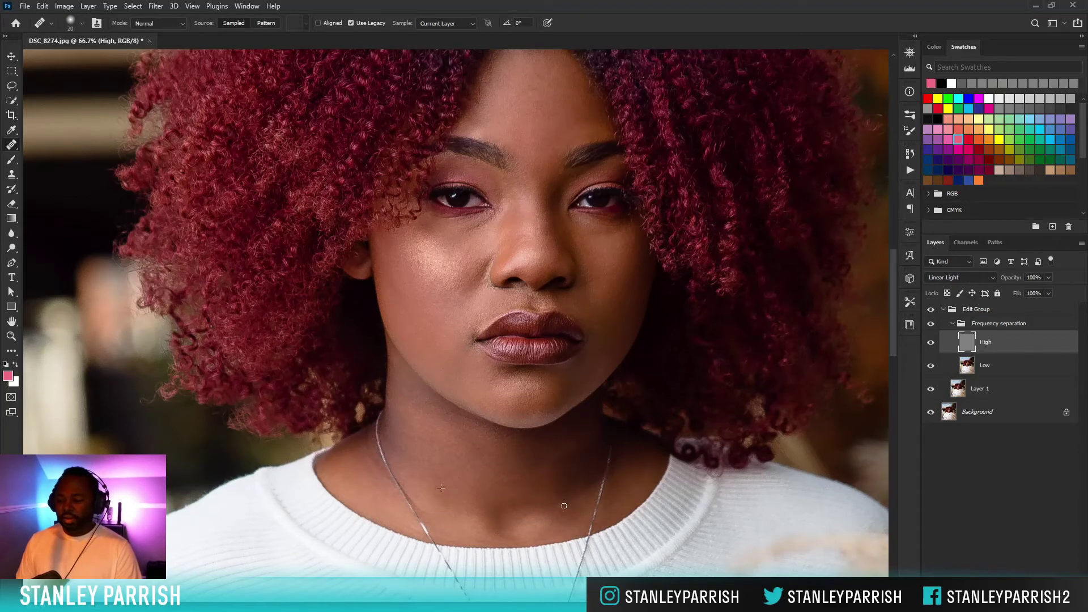
Make the Low layer active and heal a small uneven tone at the base of the neck between the necklace strands.
key(ctrl+0)
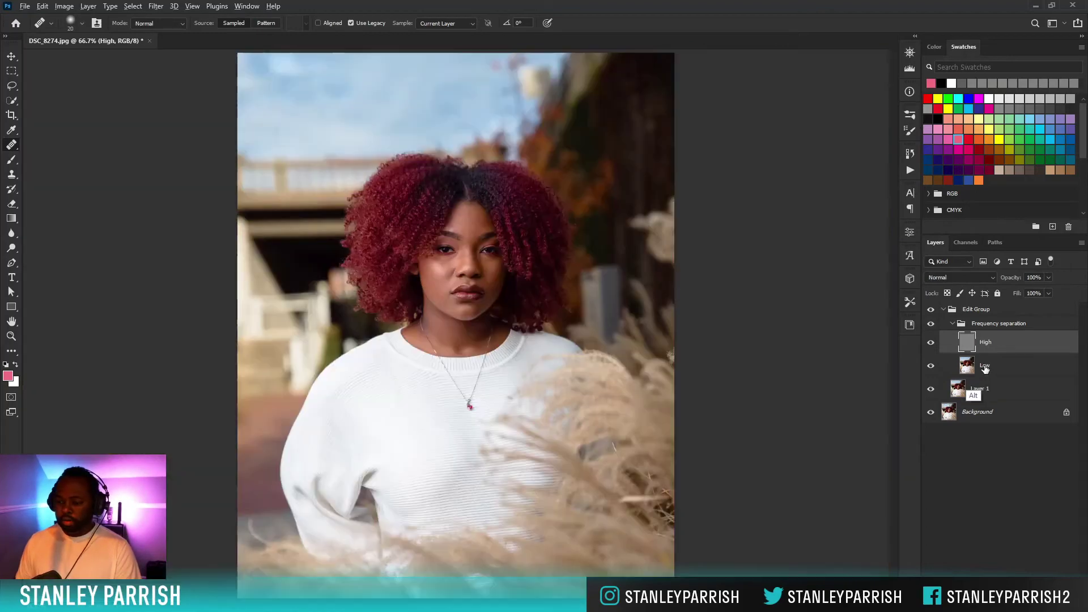
click(975, 369)
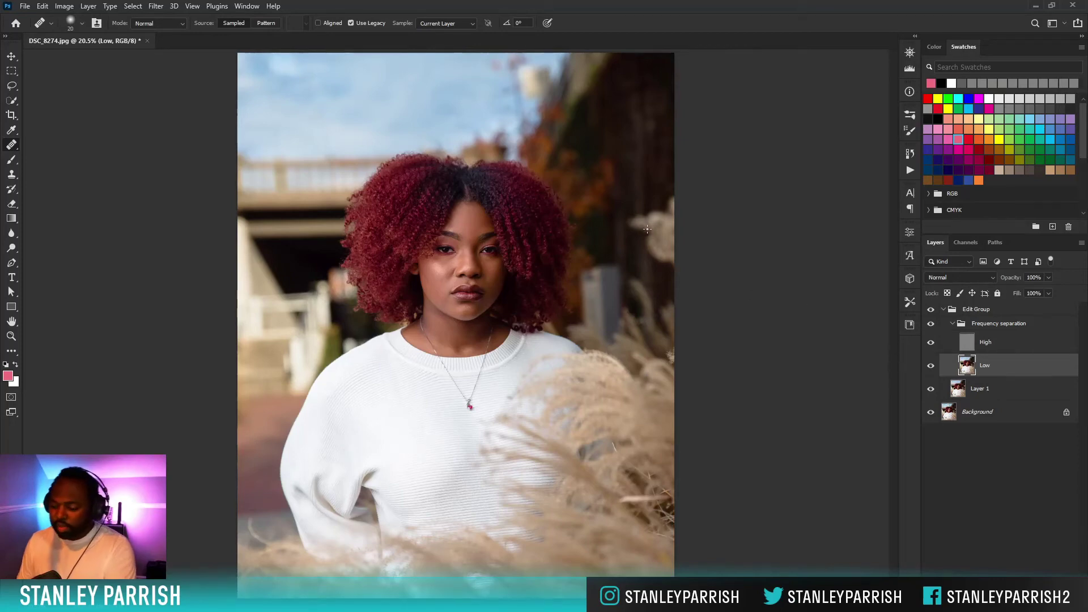
key(ctrl+plus)
key(ctrl+plus)
key(ctrl+plus)
key(ctrl+plus)
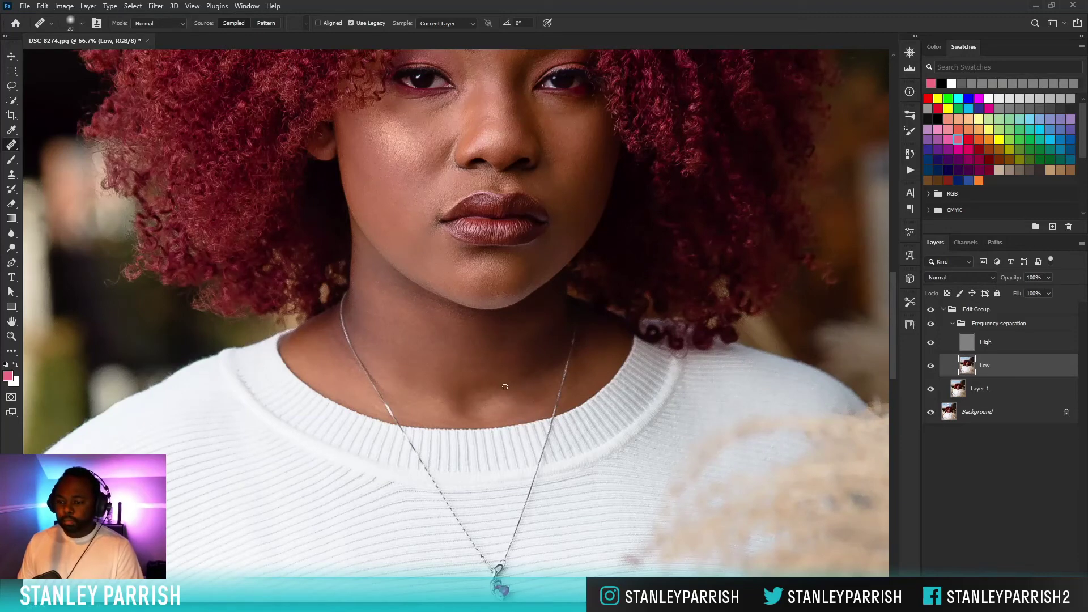
drag(504, 396, 508, 398)
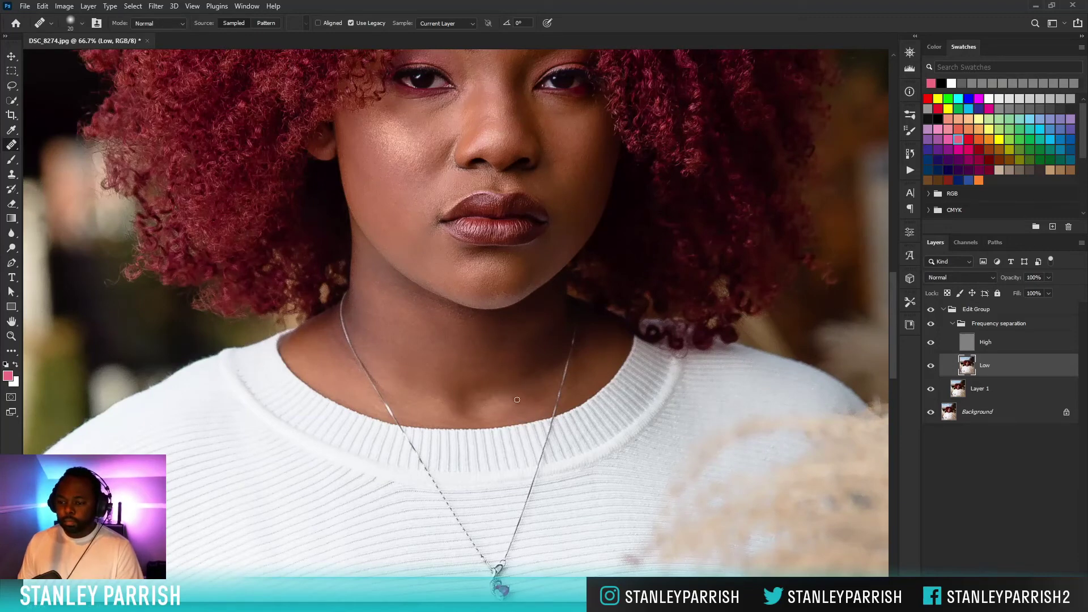
Heal a small texture mark on the High layer just above the collar beside the shadowed side's necklace strand, sampling nearby skin.
click(984, 342)
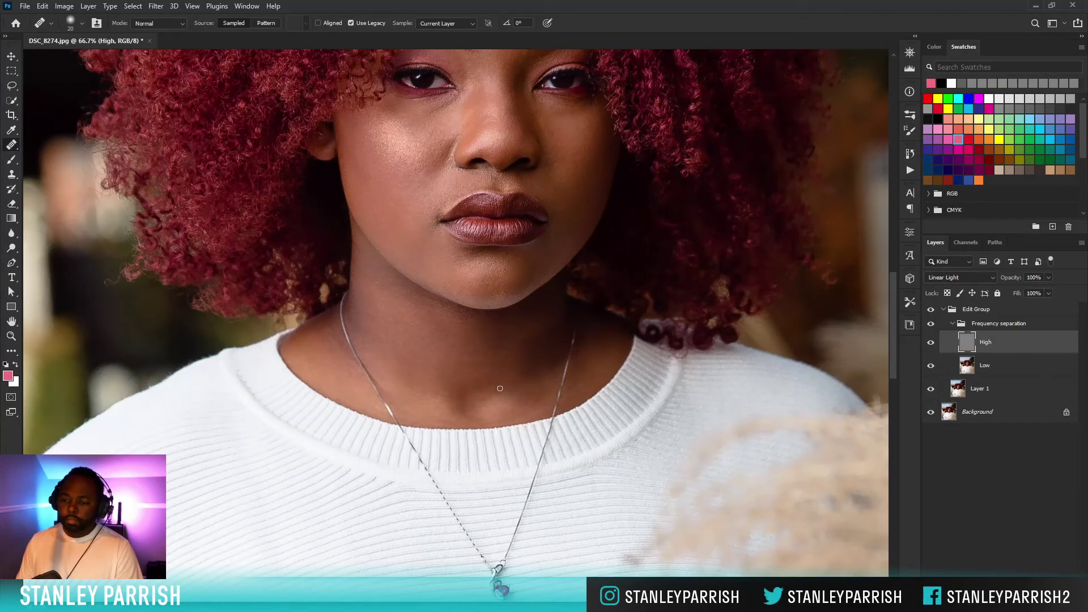
alt+click(530, 394)
click(532, 402)
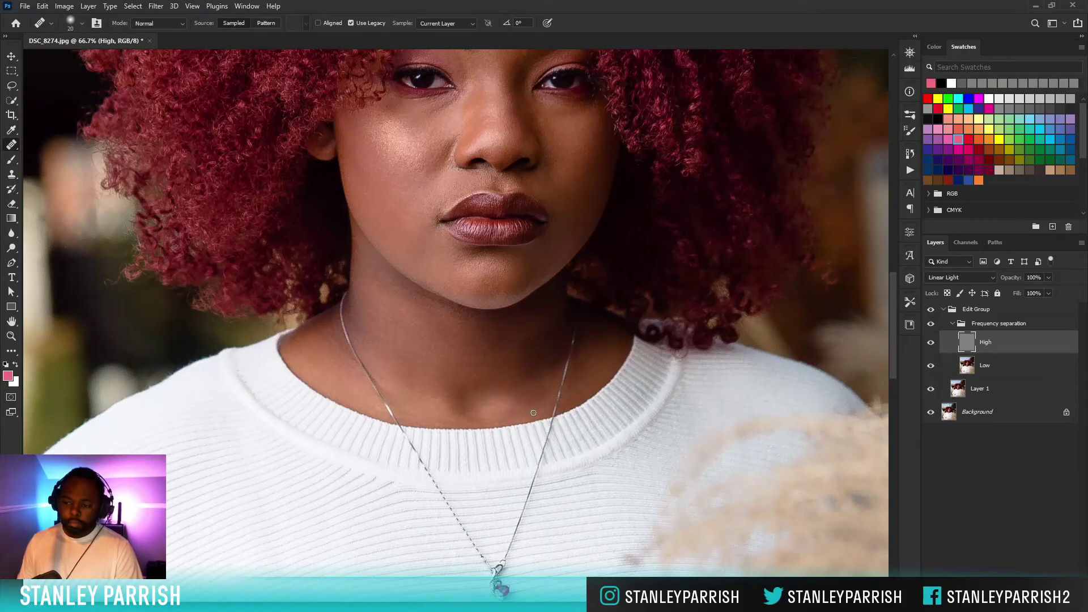
Smooth the tones down the shadowed side of the neck on Low with a 30 px healing brush and nearby samples.
click(966, 364)
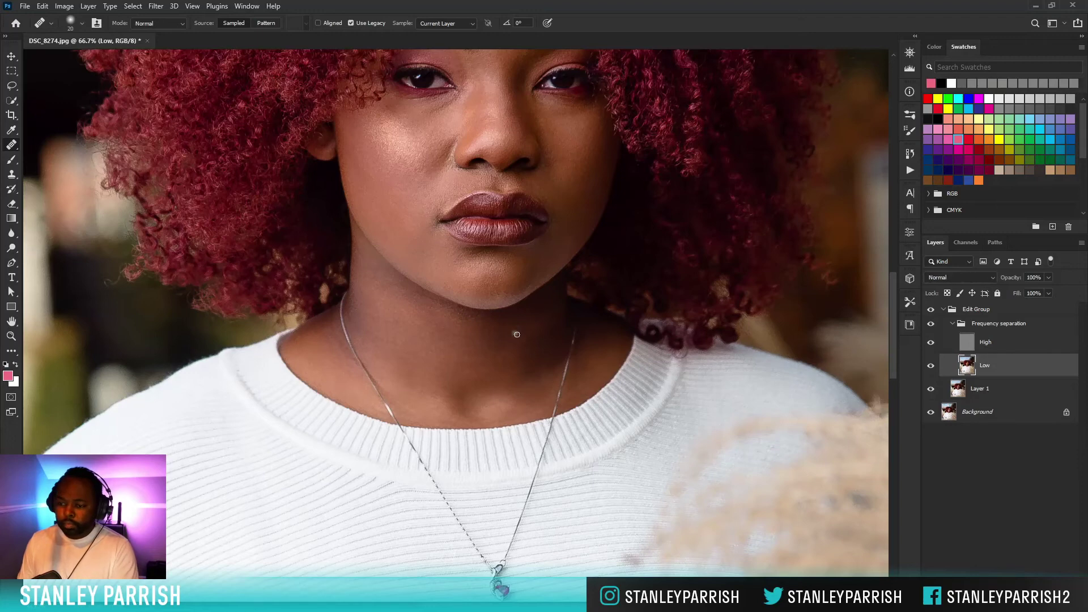
key(bracketright)
key(bracketright)
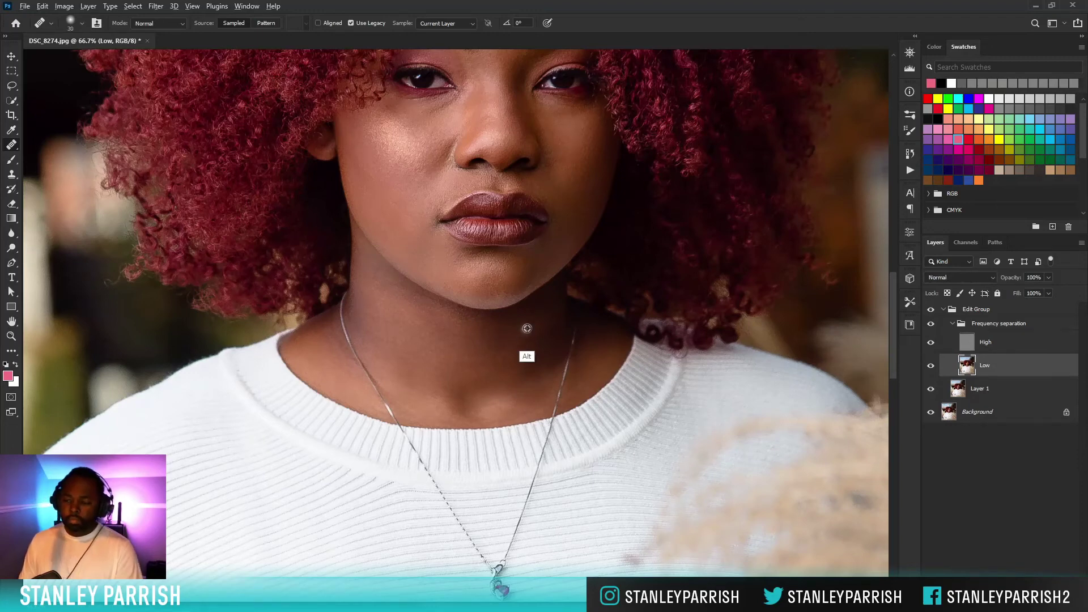
alt+click(517, 332)
mouse_move(517, 341)
mouse_down()
mouse_move(532, 330)
mouse_move(523, 340)
mouse_move(535, 338)
mouse_move(531, 390)
mouse_up()
alt+click(532, 324)
alt+click(512, 355)
mouse_move(522, 342)
mouse_down()
mouse_move(526, 380)
mouse_move(542, 386)
mouse_up()
alt+click(538, 393)
alt+click(535, 397)
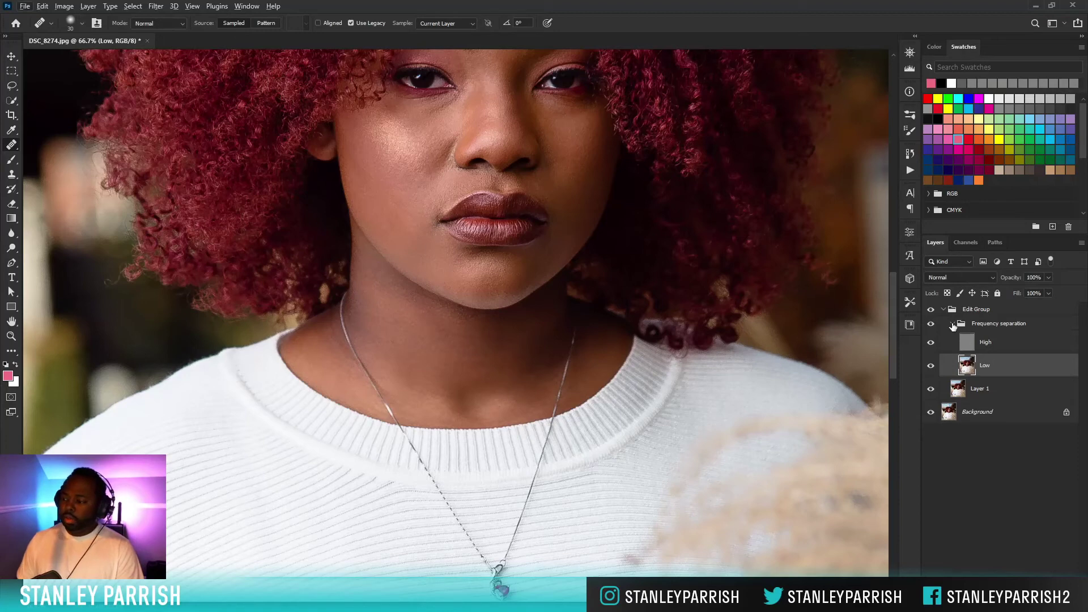
Heal the skin texture on High below the chin, reduce the brush to 20 px, and sample skin outside the necklace strand.
click(975, 345)
click(975, 346)
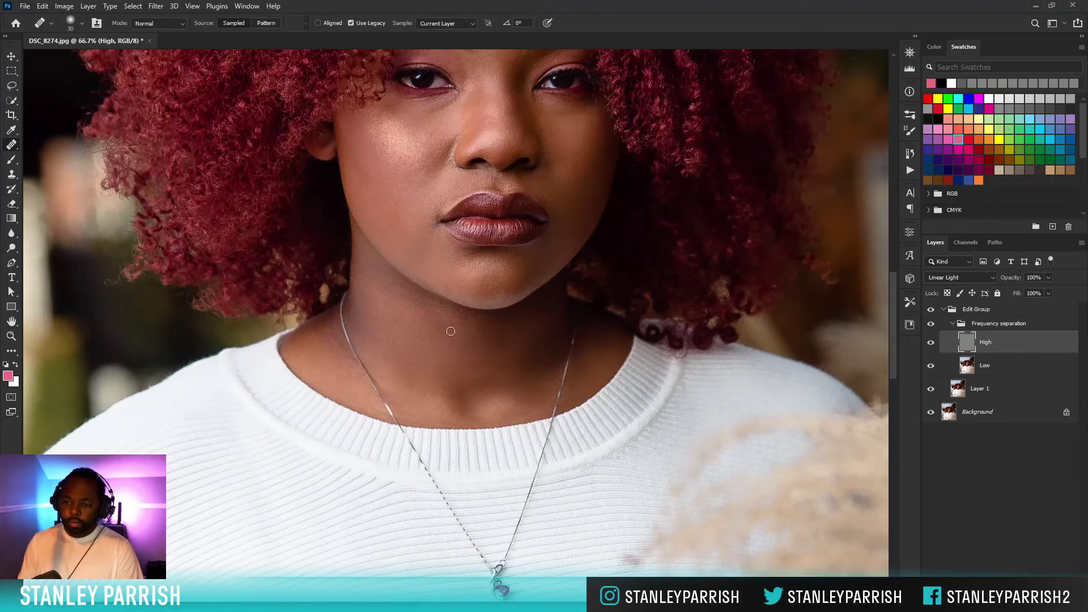
drag(459, 326, 418, 301)
alt+click(433, 322)
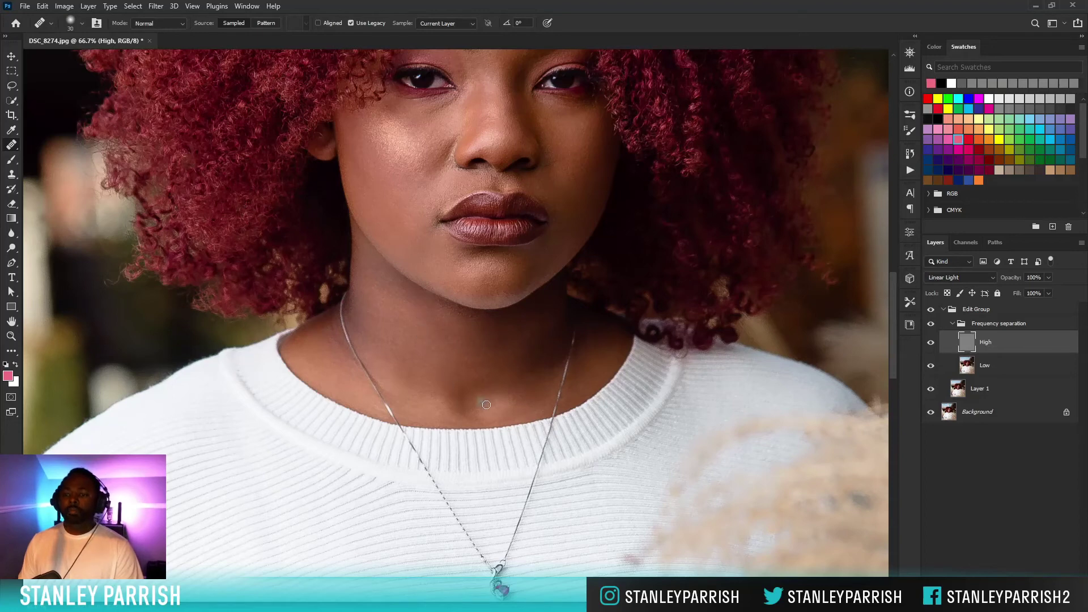
key([)
key([)
alt+click(333, 366)
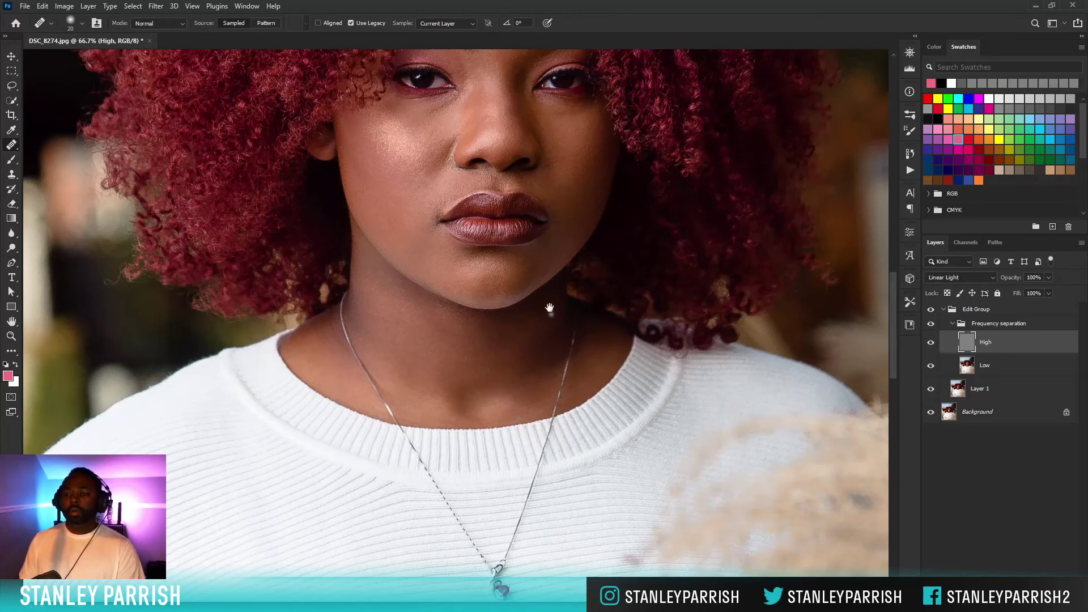
Compare the portrait with Edit Group hidden and shown, and examine the retouched face and neck at several magnifications.
drag(547, 304, 558, 434)
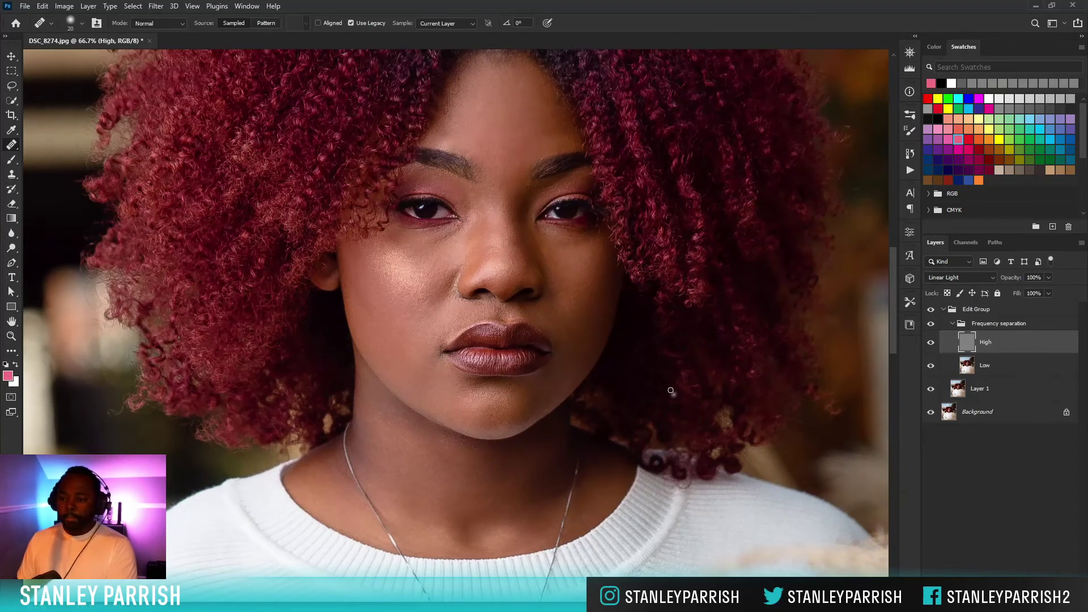
key(ctrl+minus)
key(ctrl+minus)
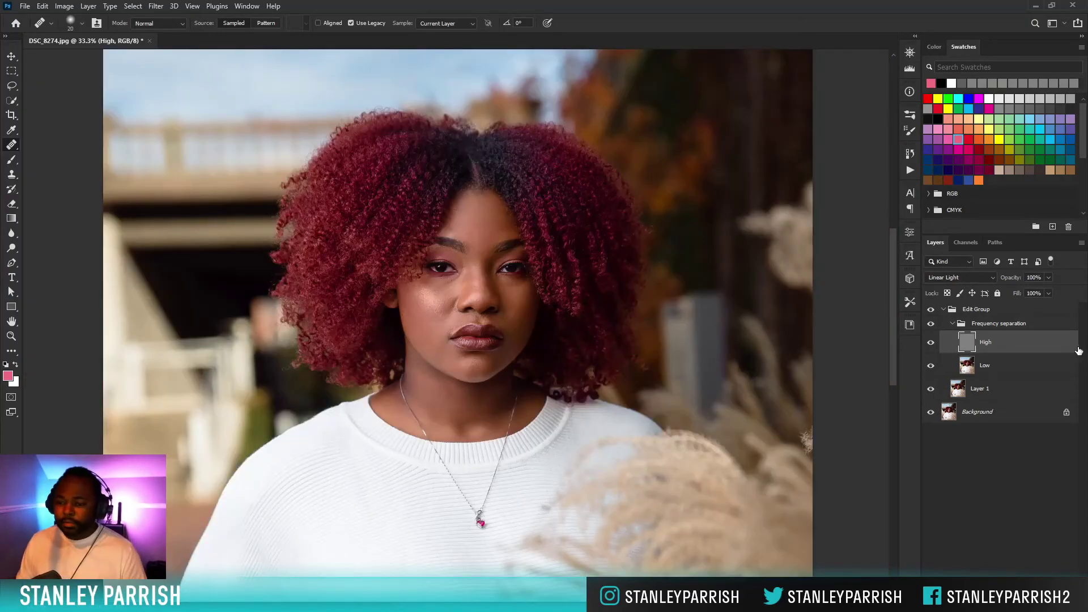
click(930, 310)
click(931, 310)
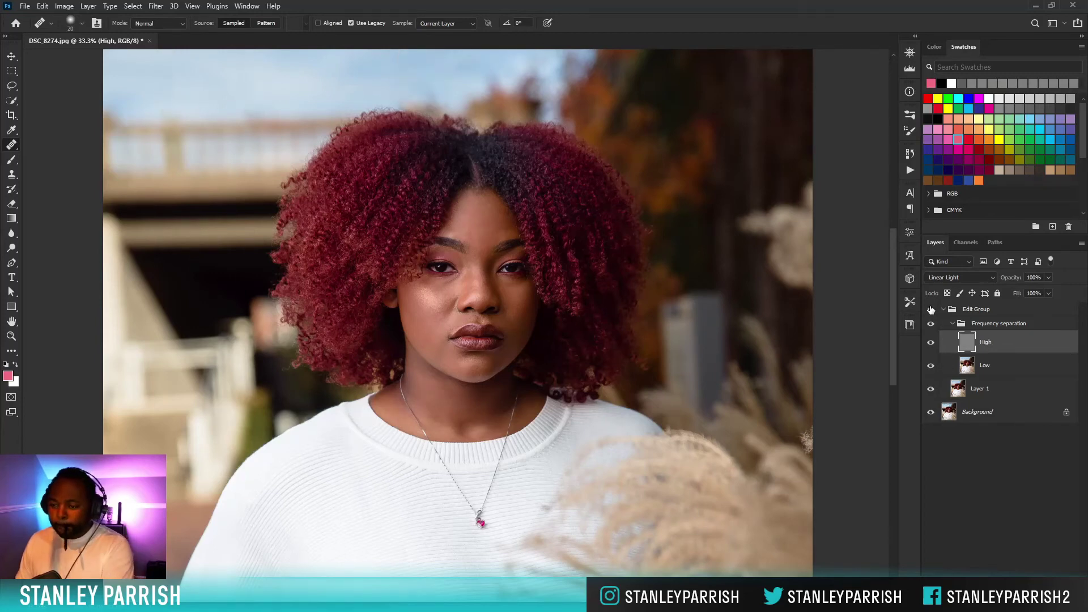
key(ctrl+plus)
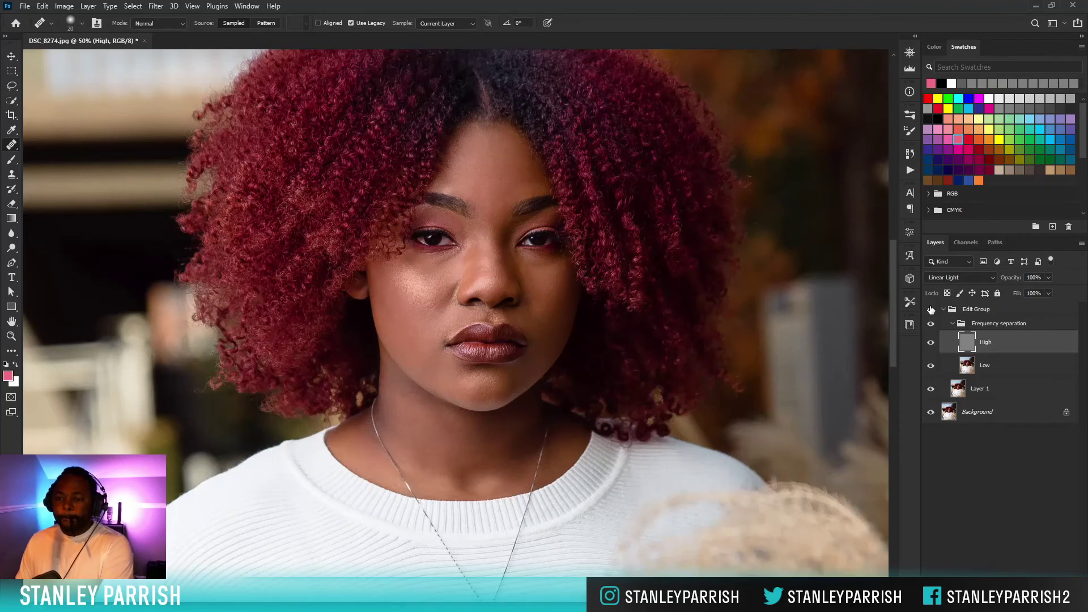
key(ctrl+minus)
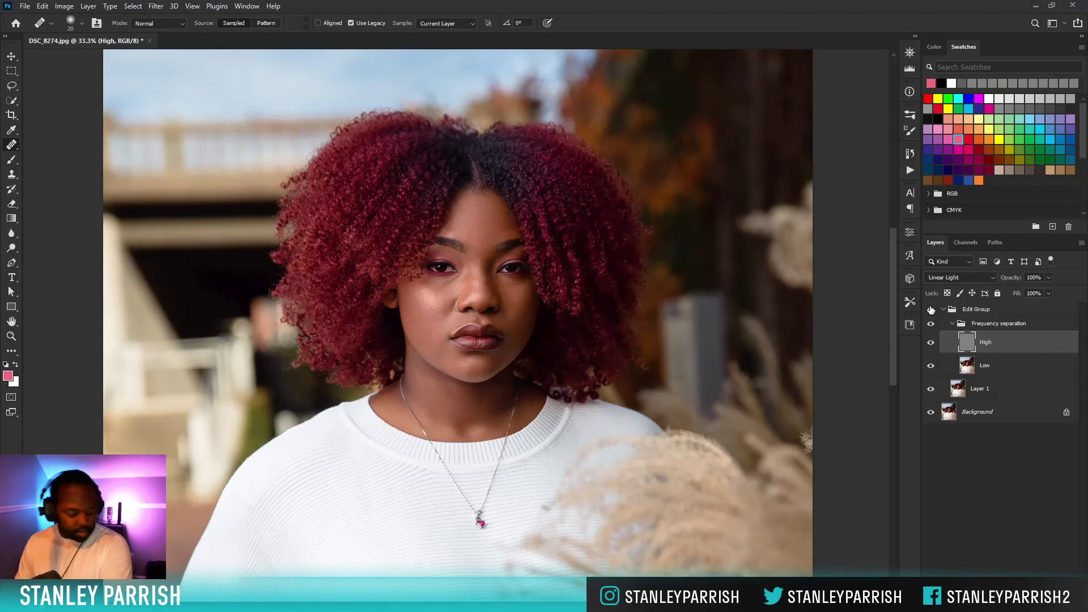
key(ctrl+minus)
key(ctrl+minus)
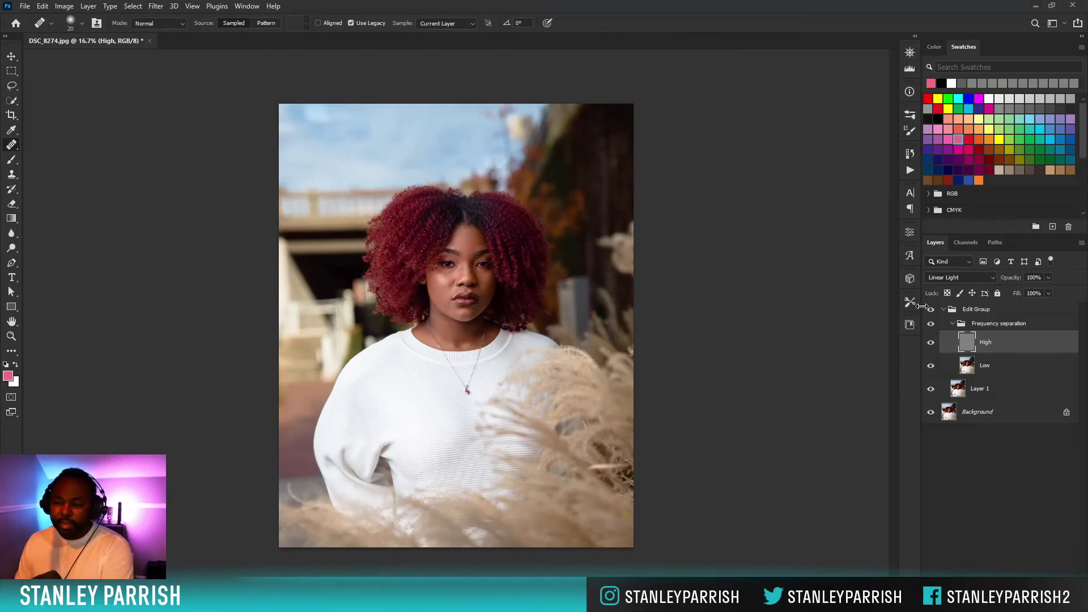
key(ctrl+plus)
key(ctrl+plus)
key(ctrl+plus)
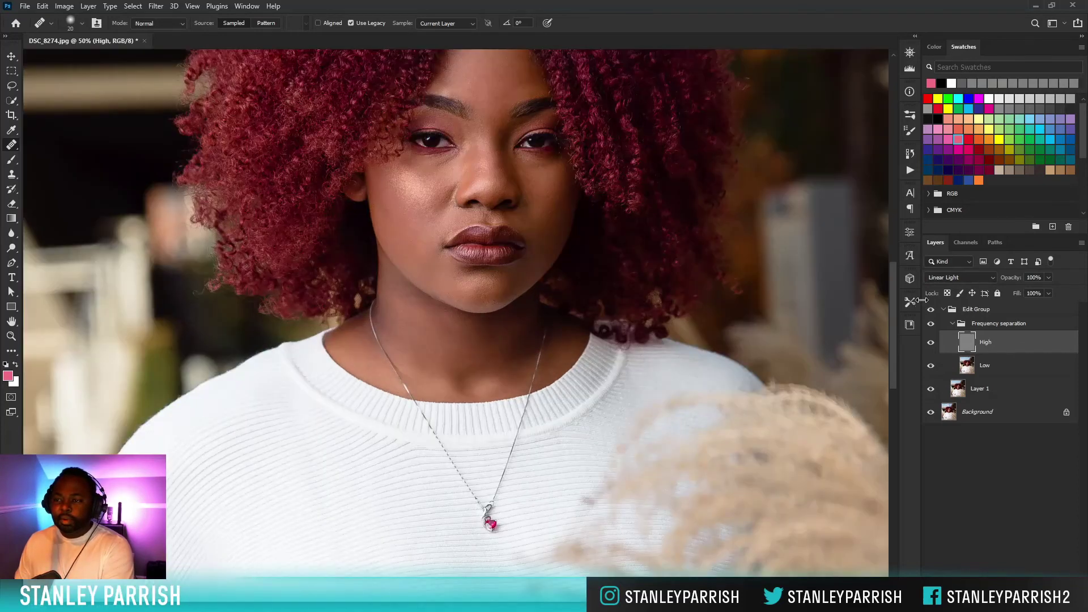
key(ctrl+plus)
scroll(627, 274, up, 3)
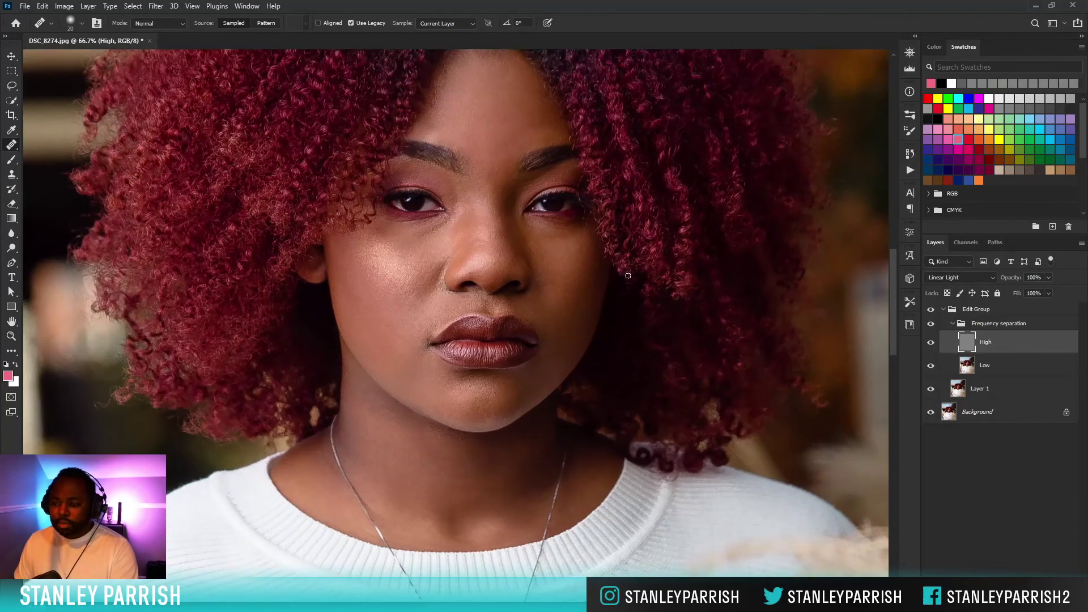
Duplicate the High layer, set the copy's opacity to 25%, and compare the face with the copy hidden and shown.
key(ctrl+plus)
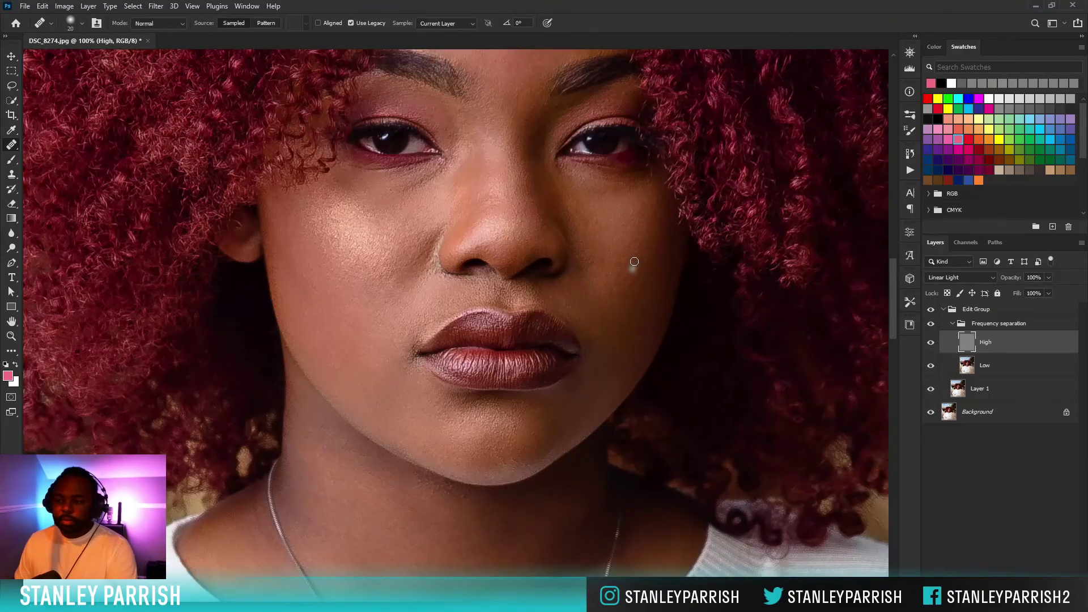
drag(633, 260, 655, 357)
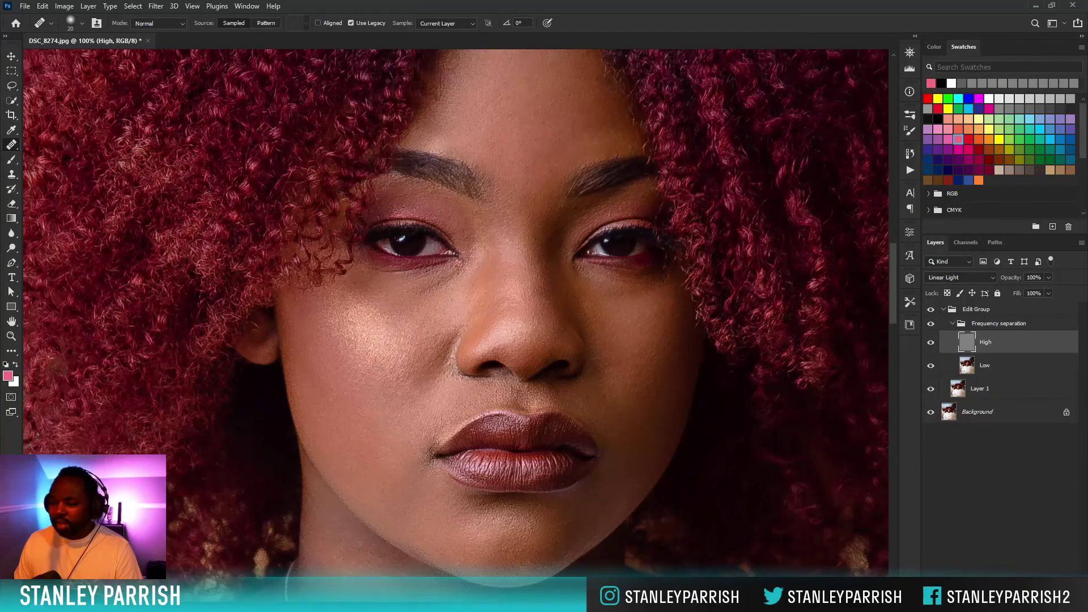
key(ctrl+j)
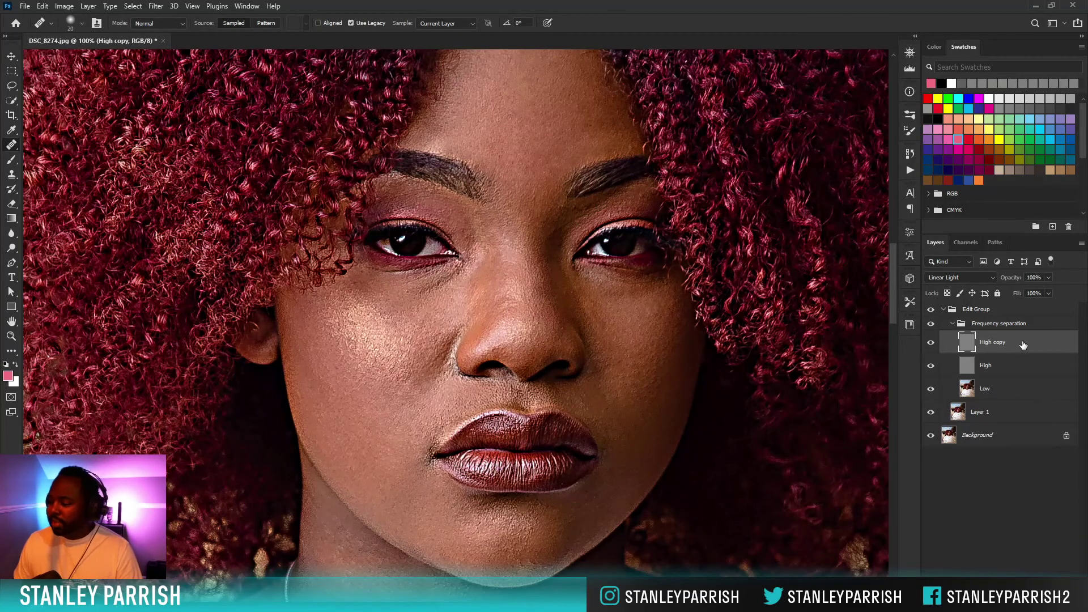
click(1031, 277)
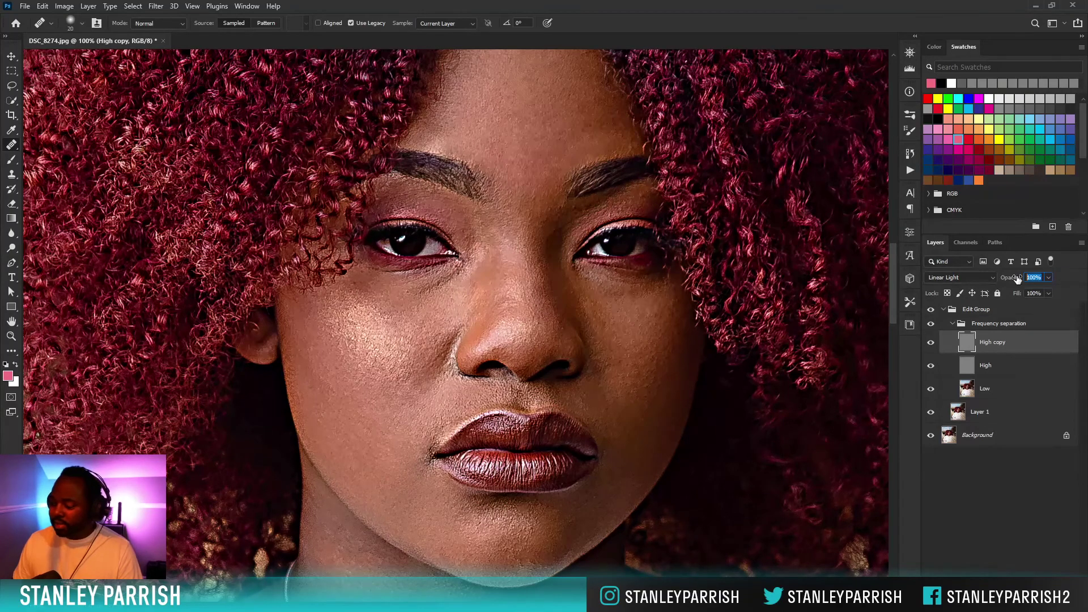
text(30)
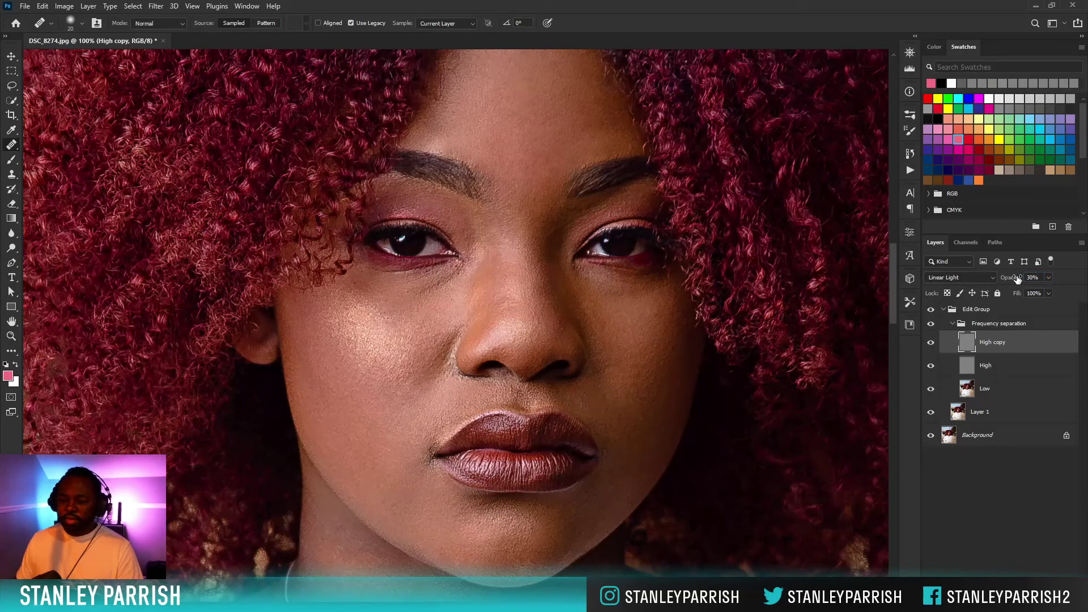
click(1039, 276)
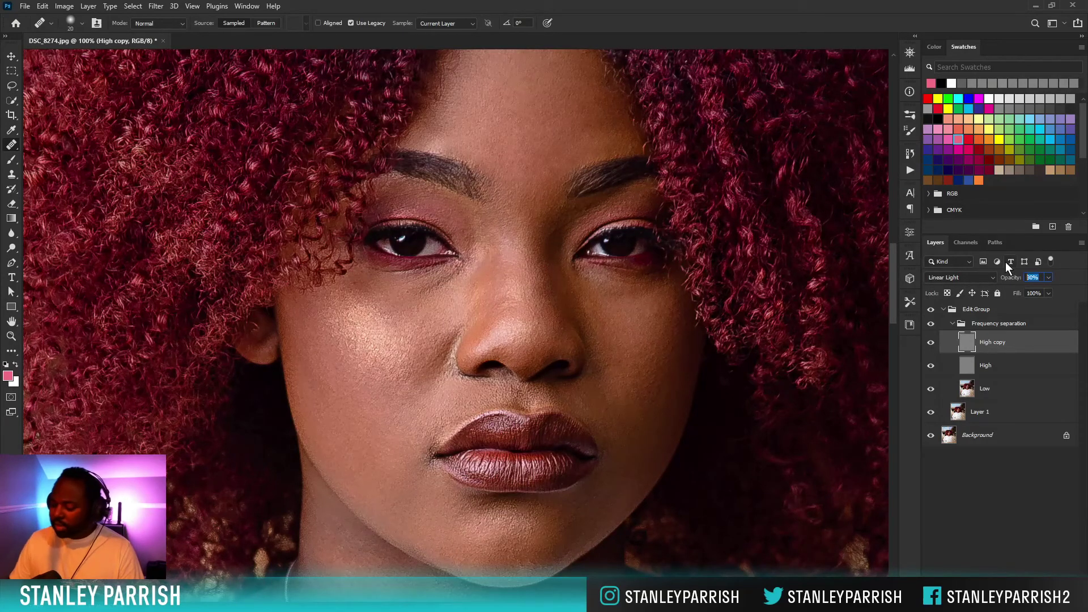
text(25)
key(Return)
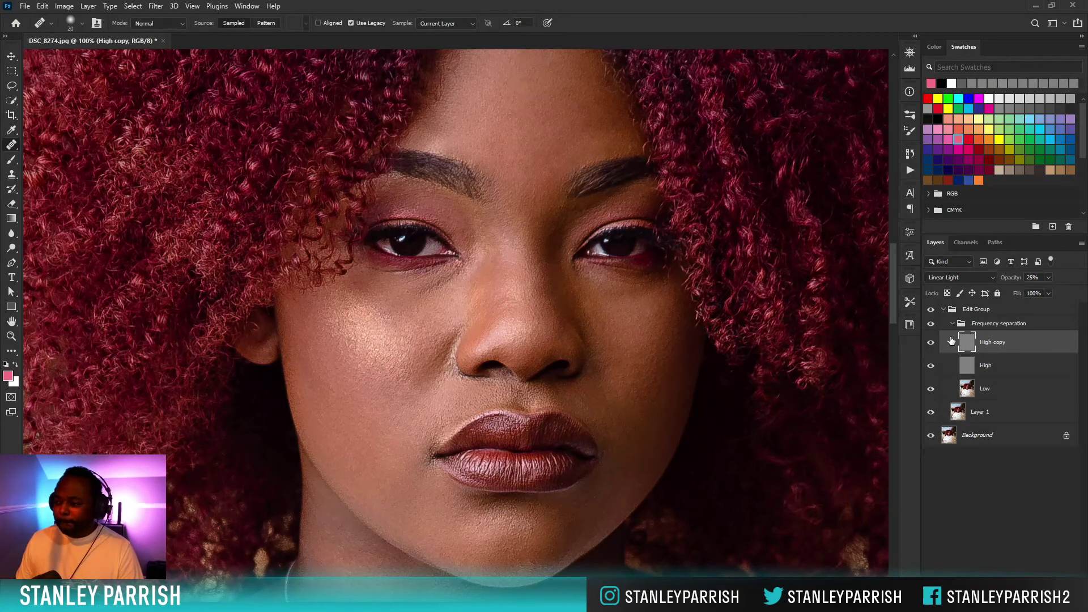
click(933, 345)
click(933, 344)
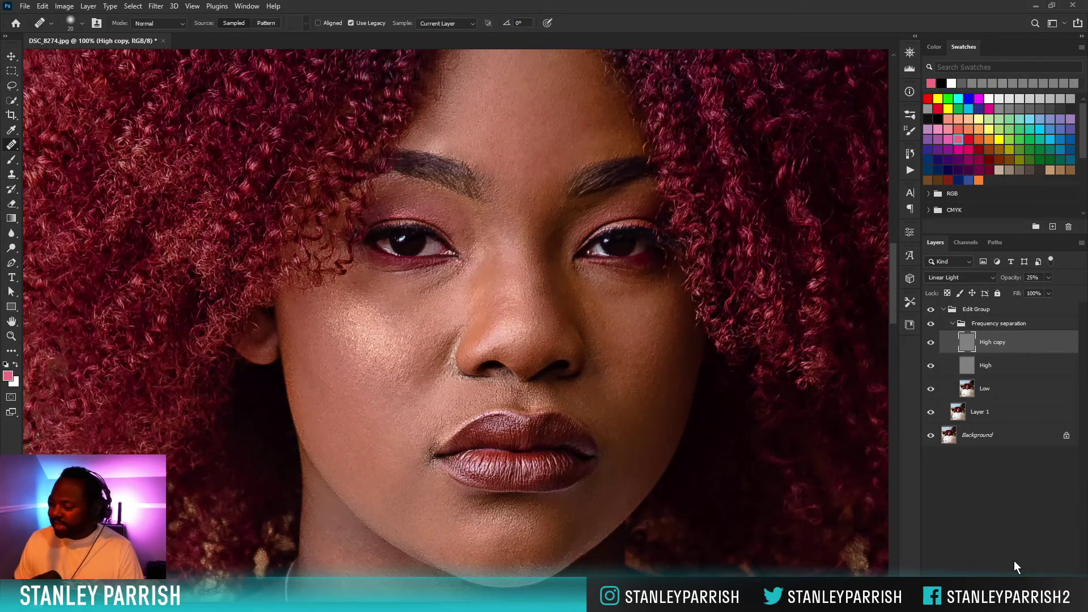
Add a layer mask to the High copy layer and invert it to black.
click(1004, 583)
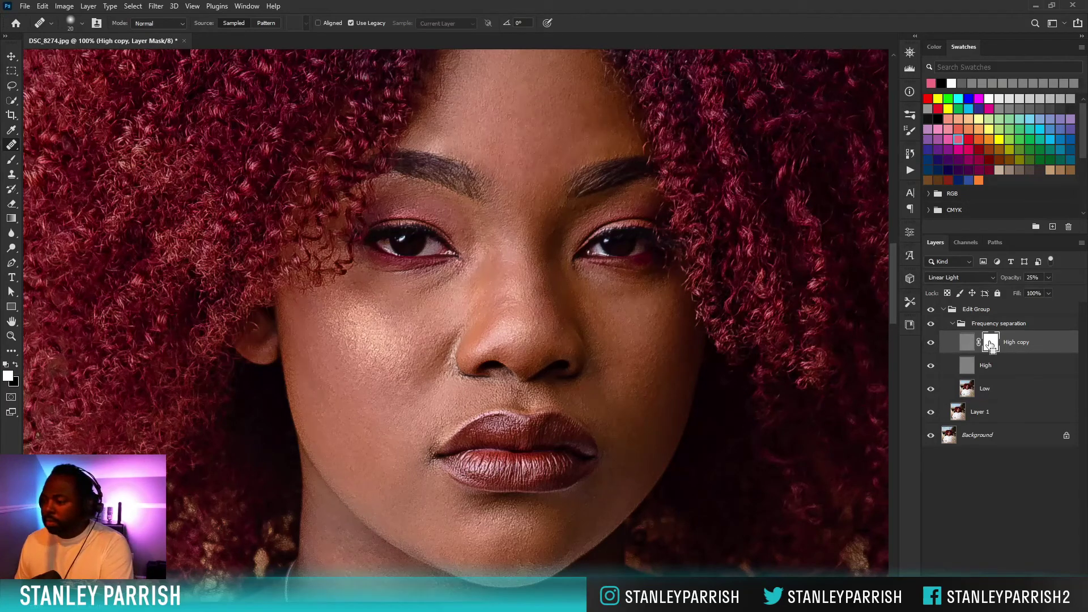
key(ctrl+i)
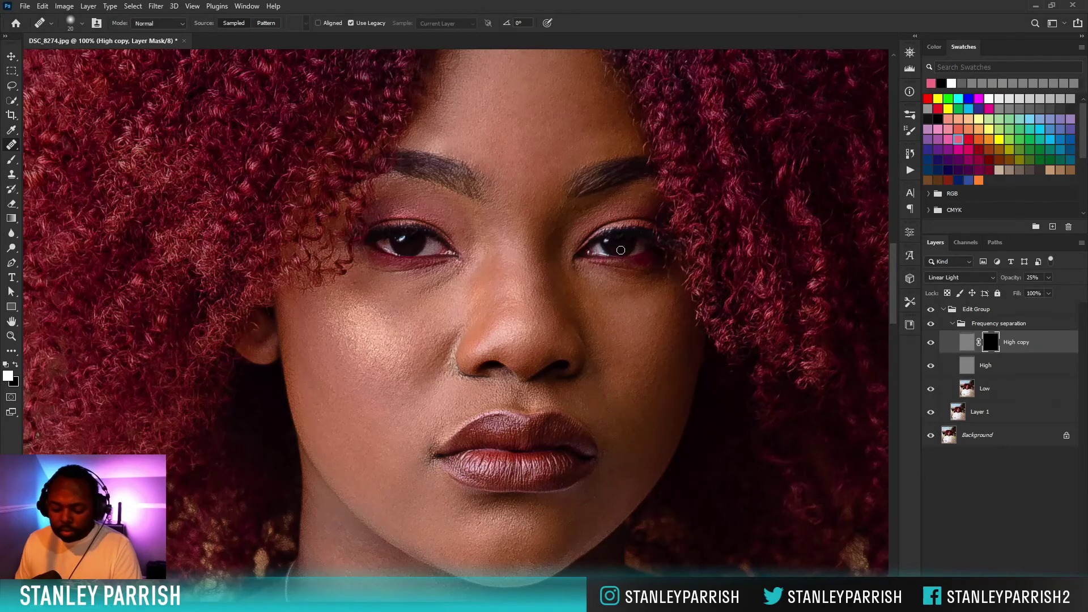
Switch to the Brush tool at 175 px for the High copy mask and dismiss the incoming message notifications.
key(b)
key(bracketleft)
key(bracketleft)
key(bracketleft)
key(bracketleft)
key(bracketleft)
key(bracketleft)
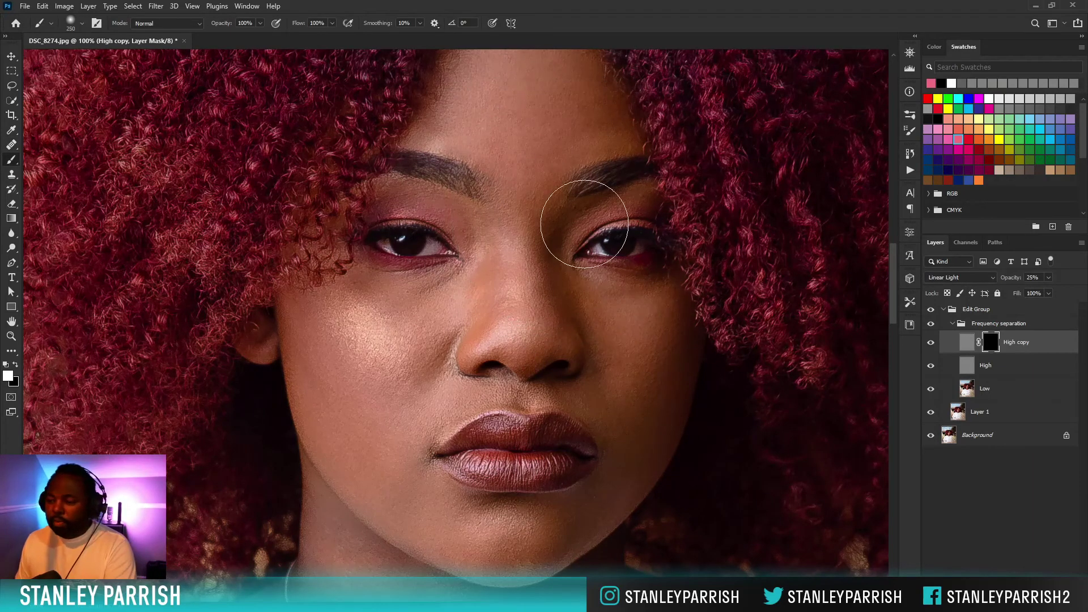
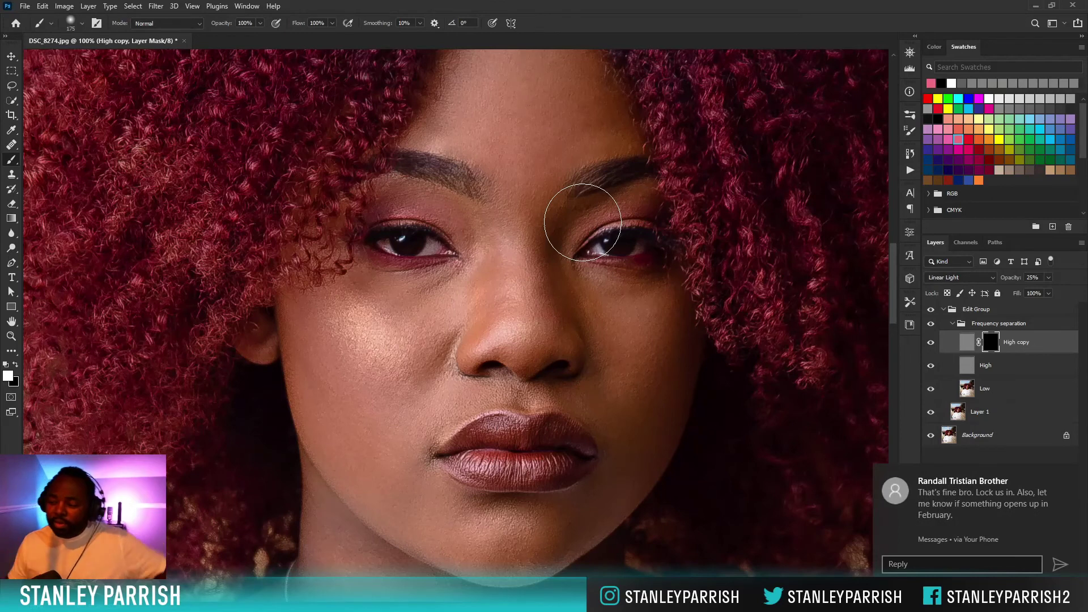
click(1066, 477)
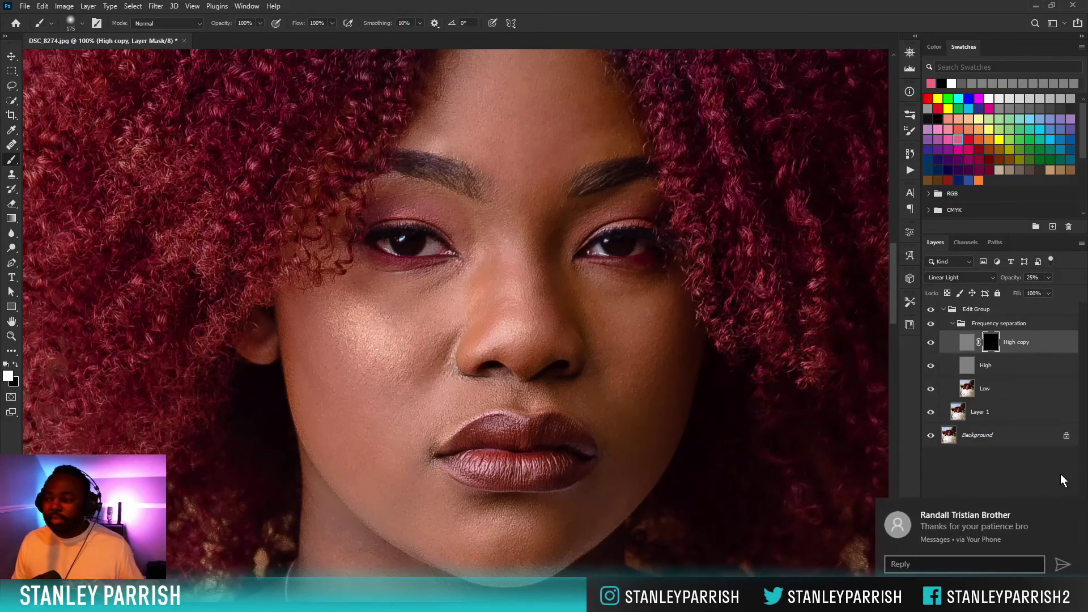
click(1068, 513)
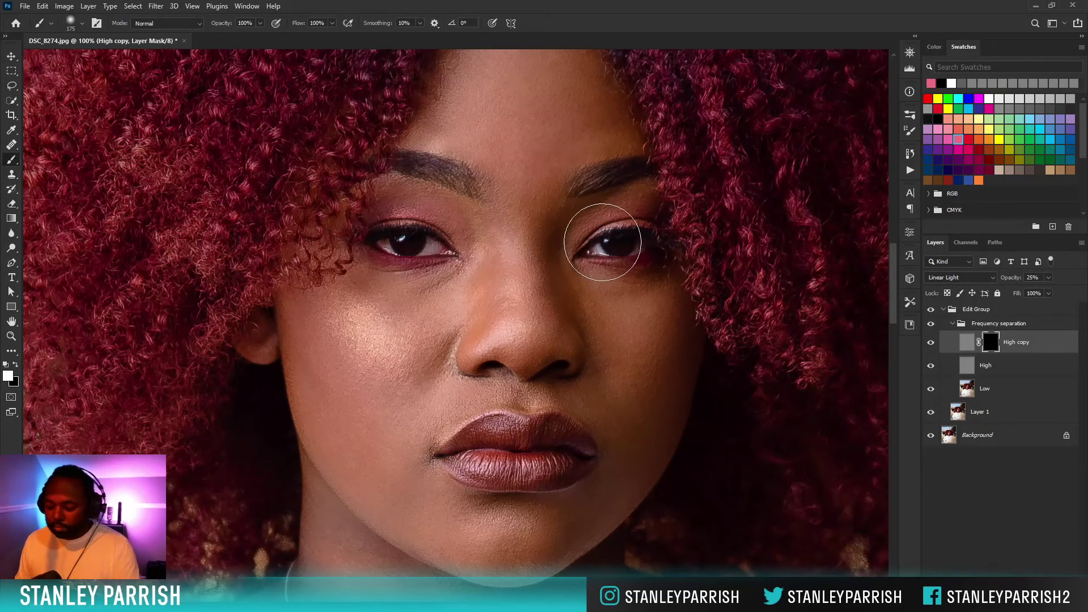
Paint the High copy mask white over the eyes and lips, reducing the brush to 30 px and then 20 px.
key(bracketleft)
key(bracketleft)
key(bracketleft)
key(bracketleft)
key(bracketleft)
key(bracketleft)
key(bracketleft)
key(bracketleft)
key(bracketleft)
key(bracketleft)
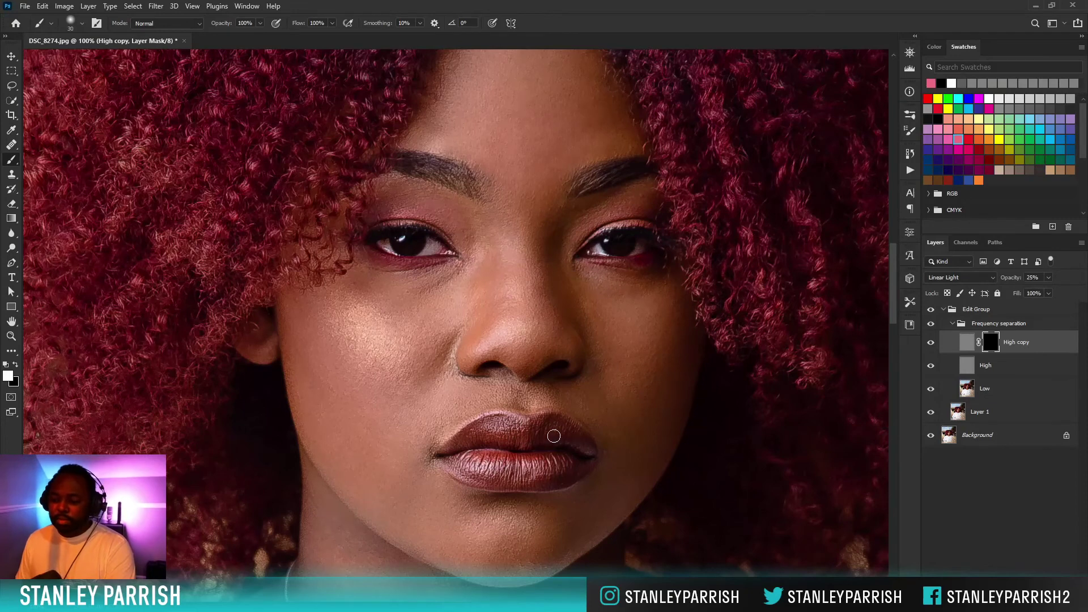
key(bracketleft)
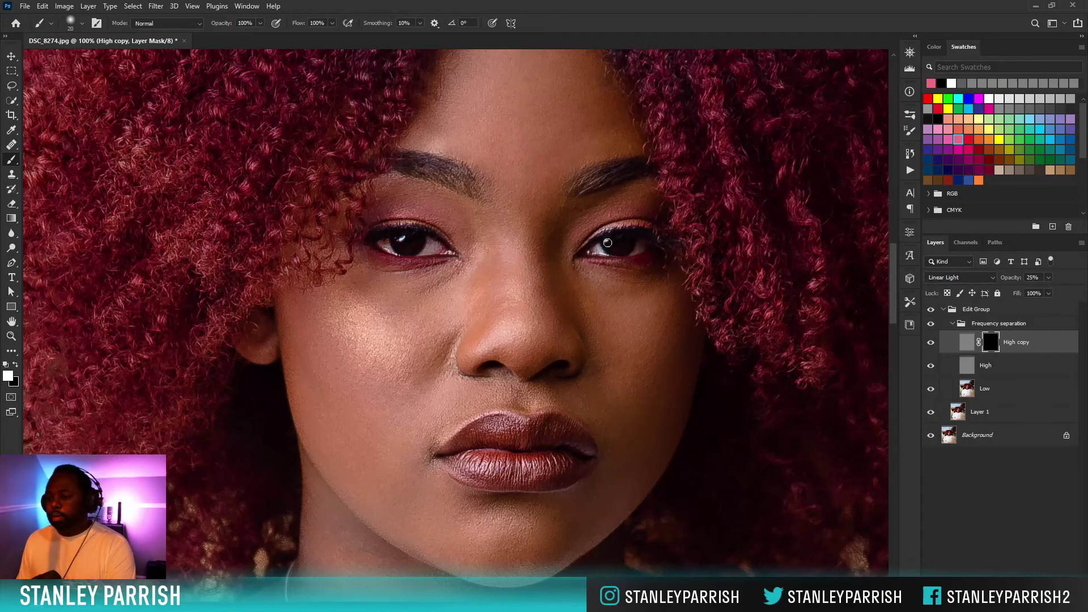
Paint white over the curly hair on both sides of the face on the High copy mask with a 90 px brush.
key(ctrl+minus)
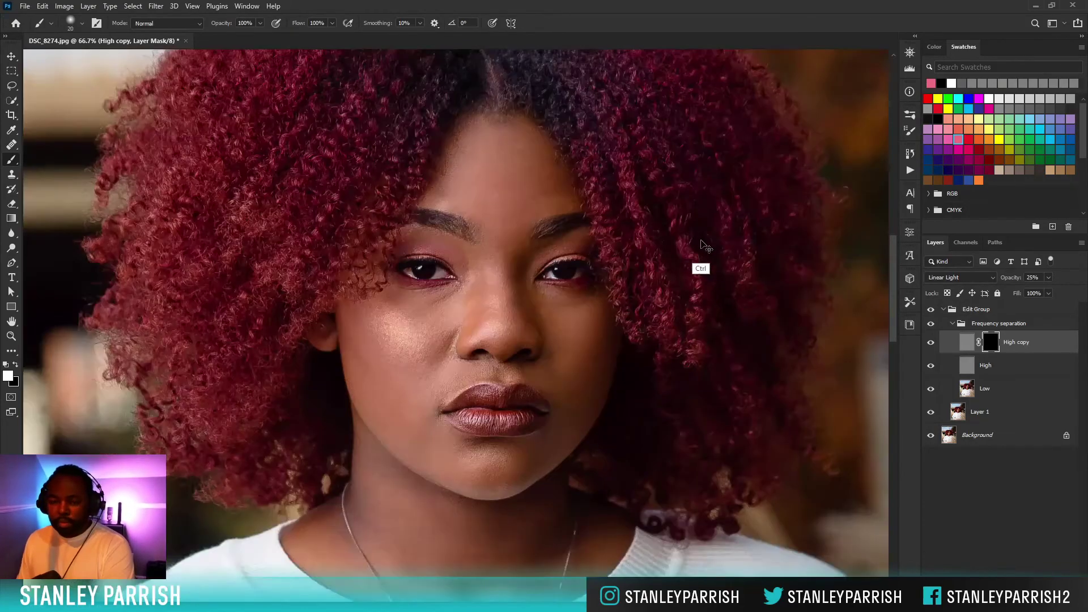
key(ctrl+minus)
key(bracketright)
key(bracketright)
key(bracketright)
key(bracketright)
key(bracketright)
key(bracketright)
key(bracketright)
key(bracketright)
key(bracketright)
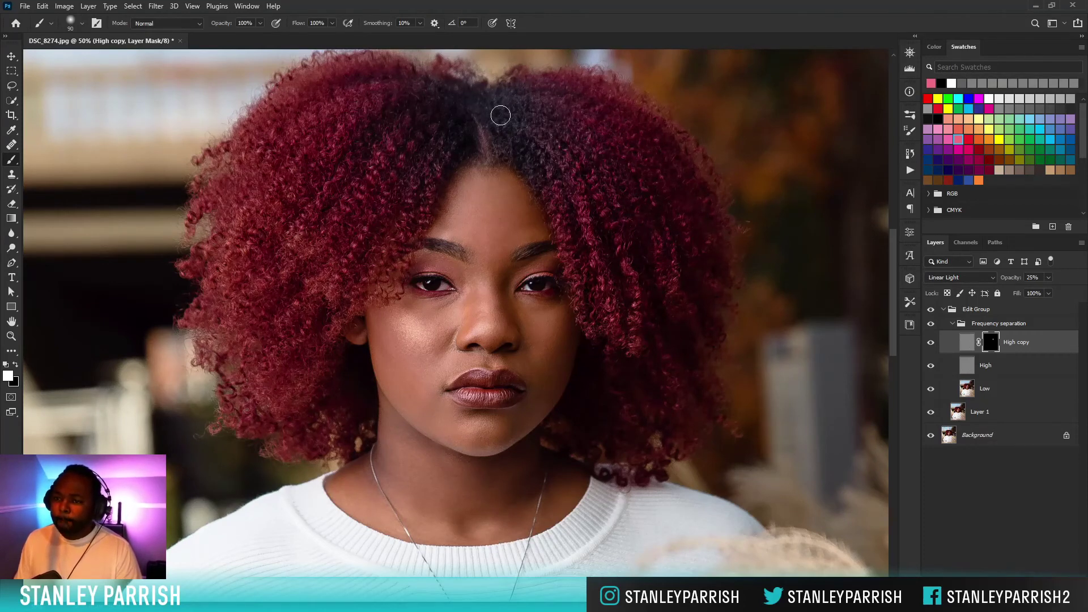
mouse_move(372, 111)
mouse_down()
mouse_move(356, 128)
mouse_move(292, 108)
mouse_move(310, 201)
mouse_move(421, 193)
mouse_move(377, 262)
mouse_move(272, 299)
mouse_move(334, 394)
mouse_move(225, 355)
mouse_up()
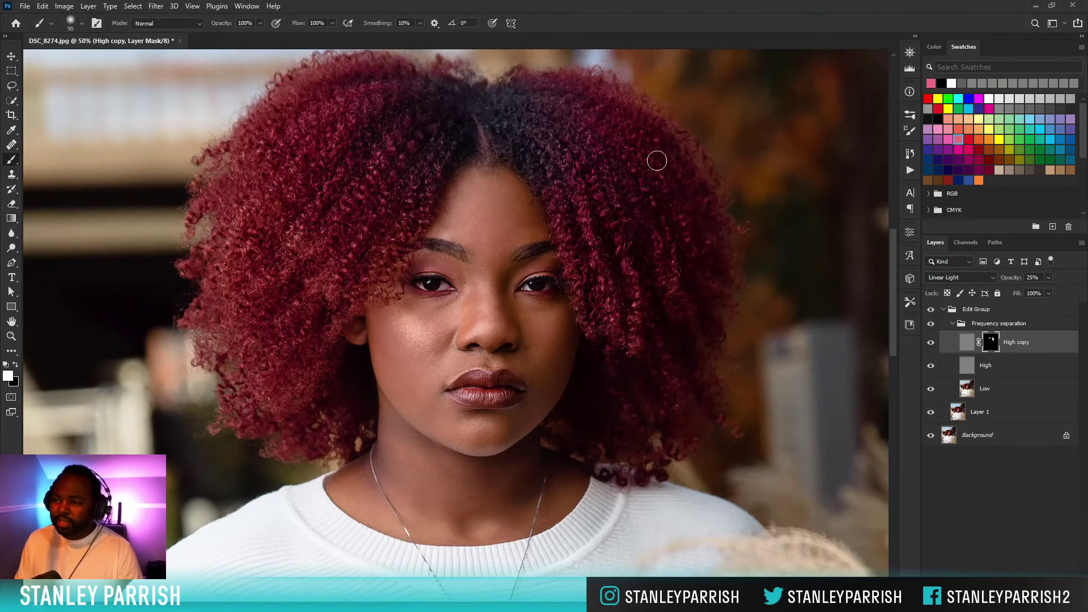
mouse_move(576, 251)
mouse_down()
mouse_move(566, 221)
mouse_move(590, 253)
mouse_move(656, 265)
mouse_move(644, 310)
mouse_up()
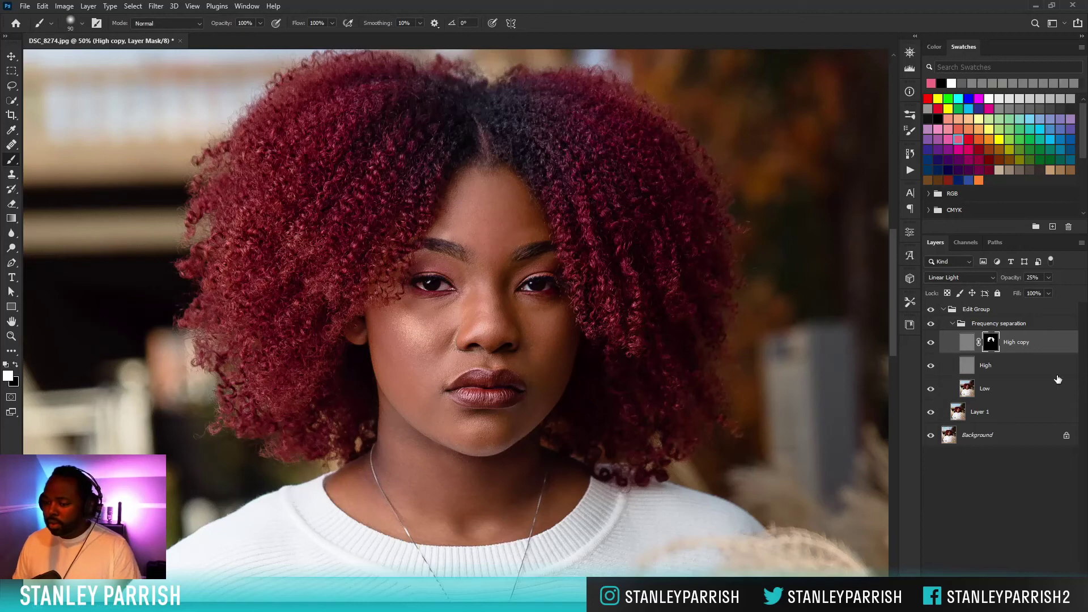
Heal the cheek tones beside the nose on the Low layer, and compare the portrait with Edit Group hidden and shown.
click(1025, 390)
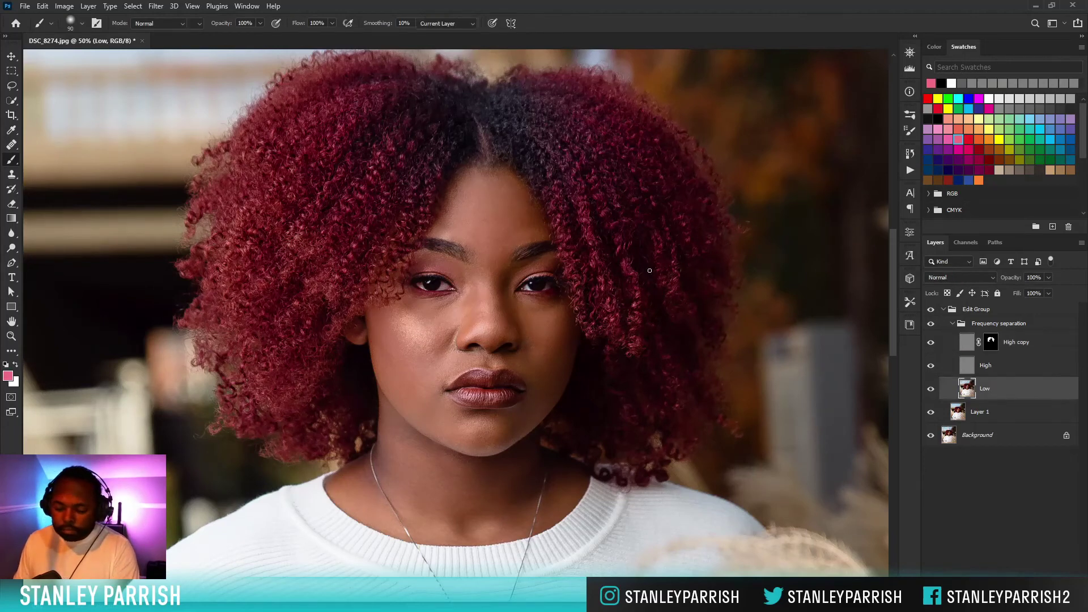
key(j)
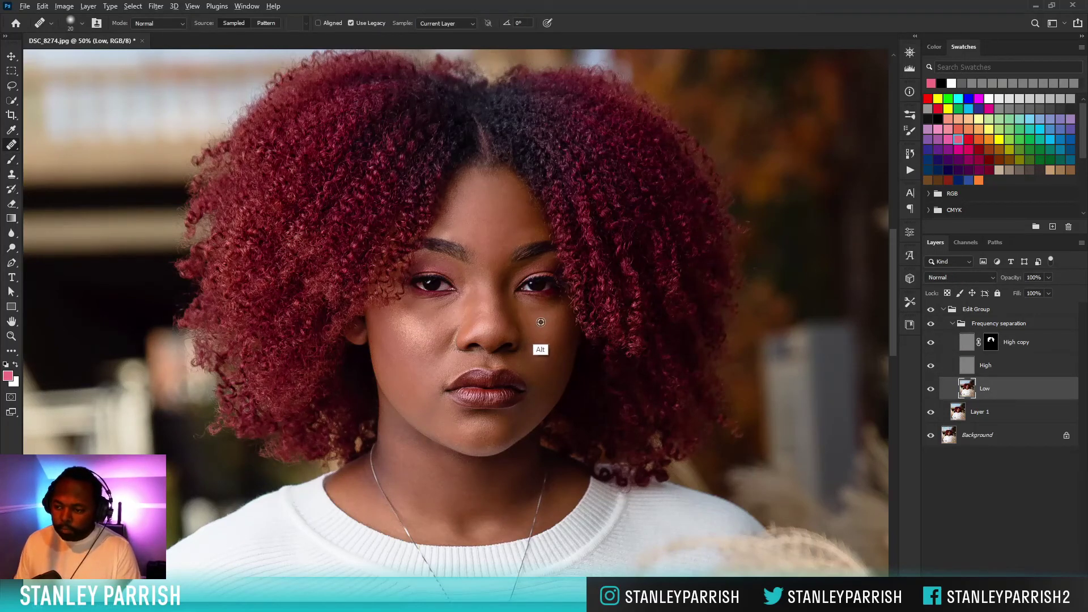
alt+click(540, 322)
mouse_move(532, 325)
mouse_down()
mouse_move(542, 340)
mouse_move(525, 324)
mouse_up()
alt+click(536, 350)
alt+click(528, 319)
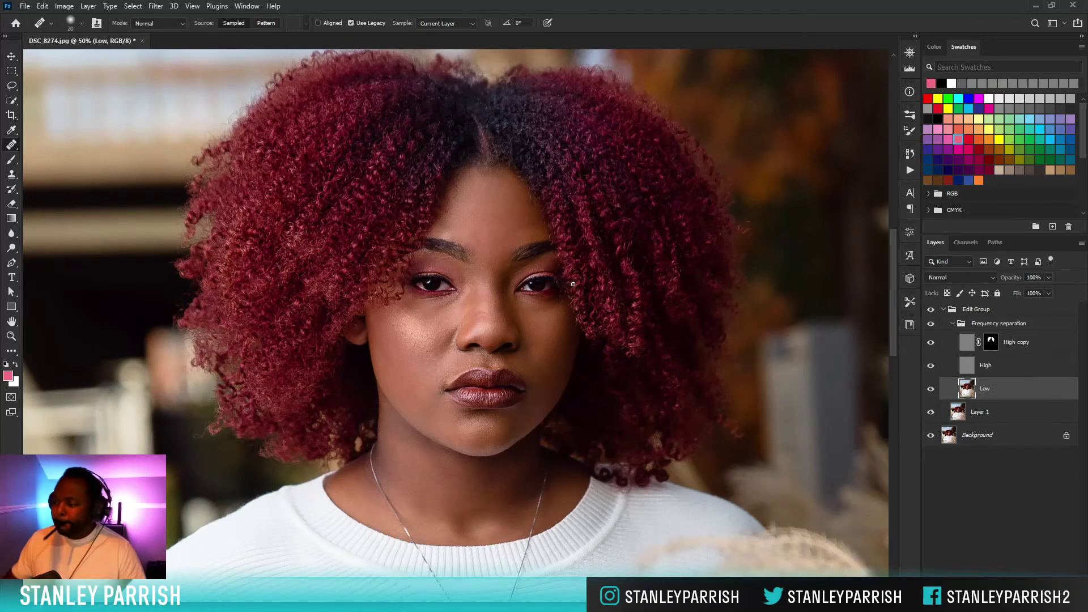
click(931, 310)
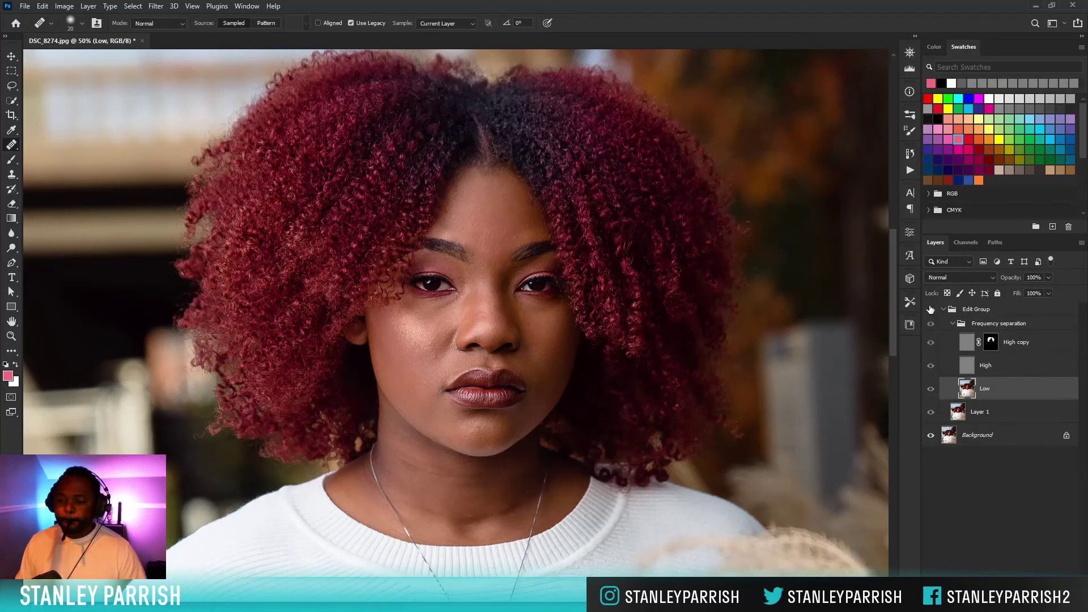
click(931, 310)
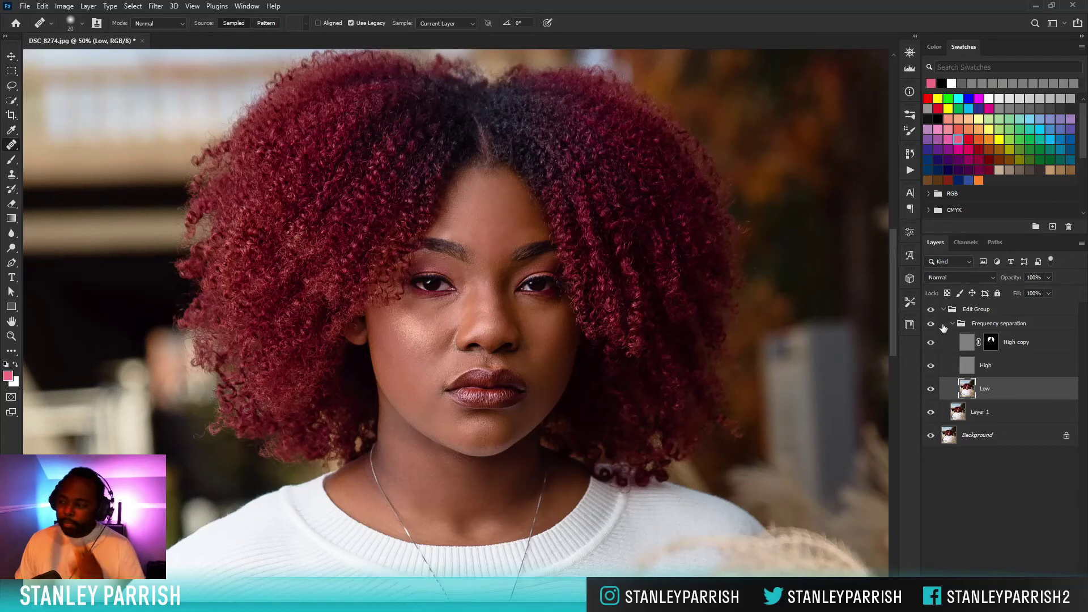
Collapse the Frequency separation group and add a new empty layer named DB above it.
click(953, 323)
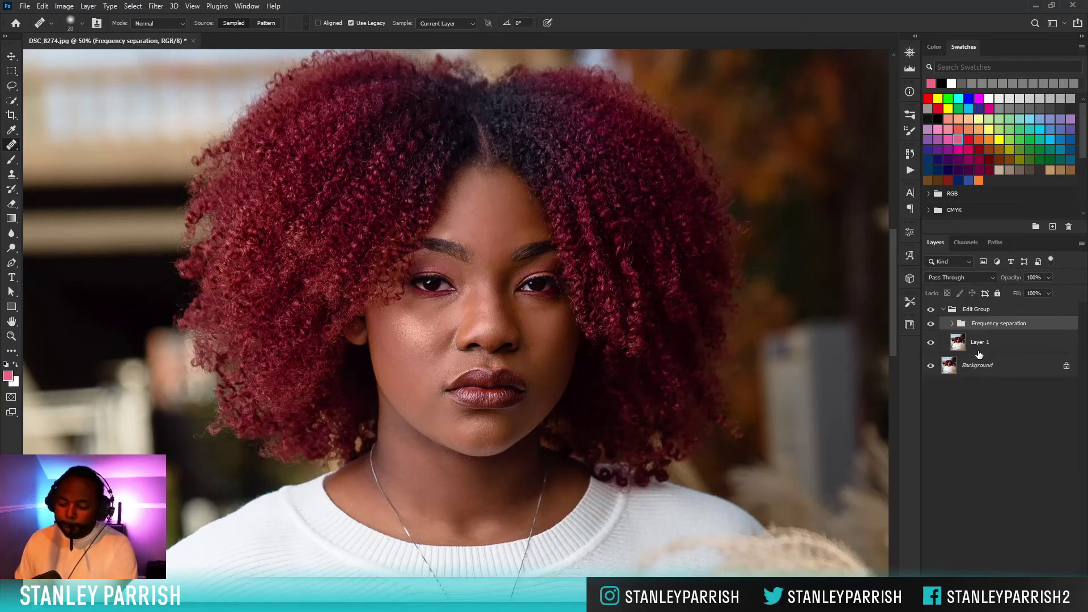
key(ctrl+minus)
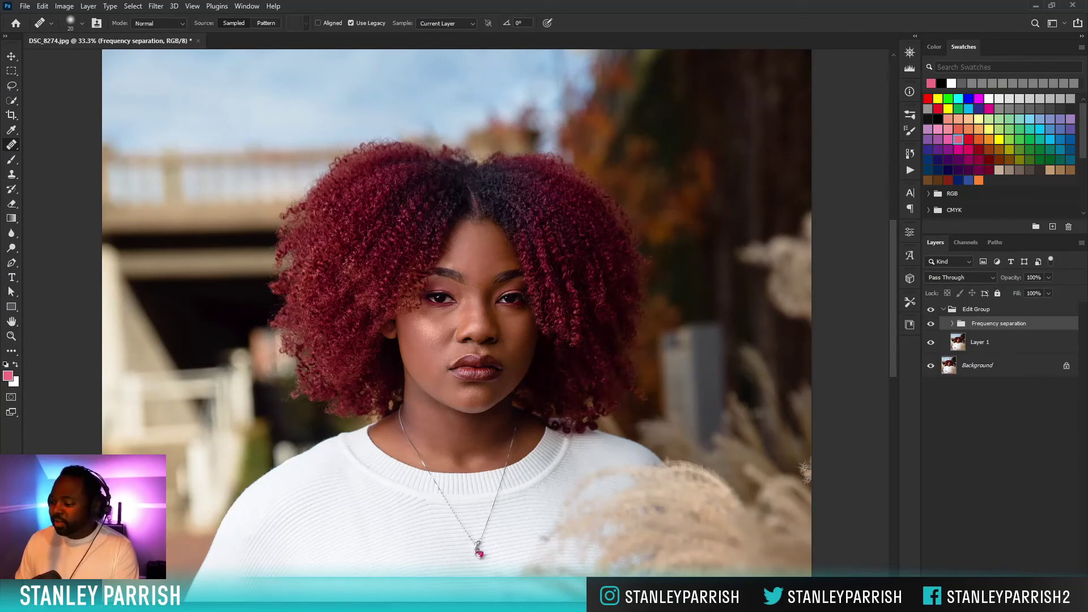
key(ctrl+shift+alt+n)
double_click(979, 328)
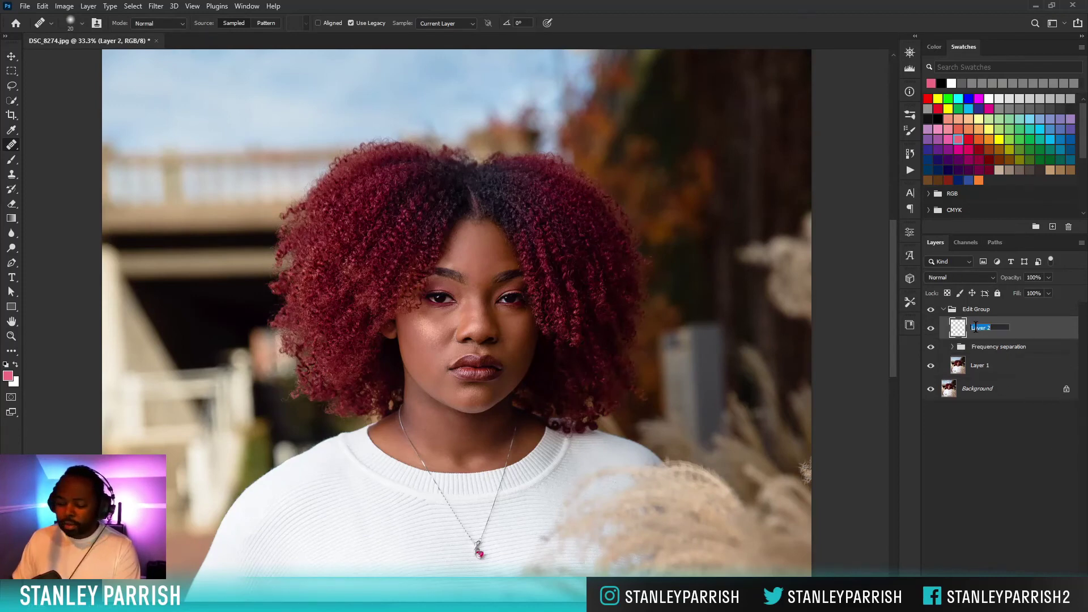
text(D)
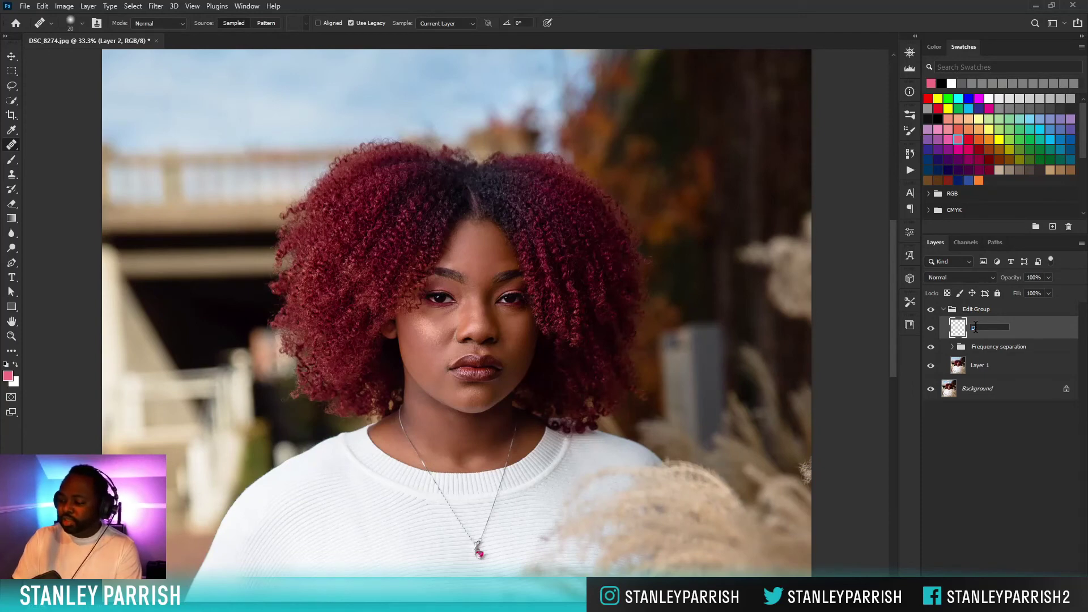
text(B)
key(Return)
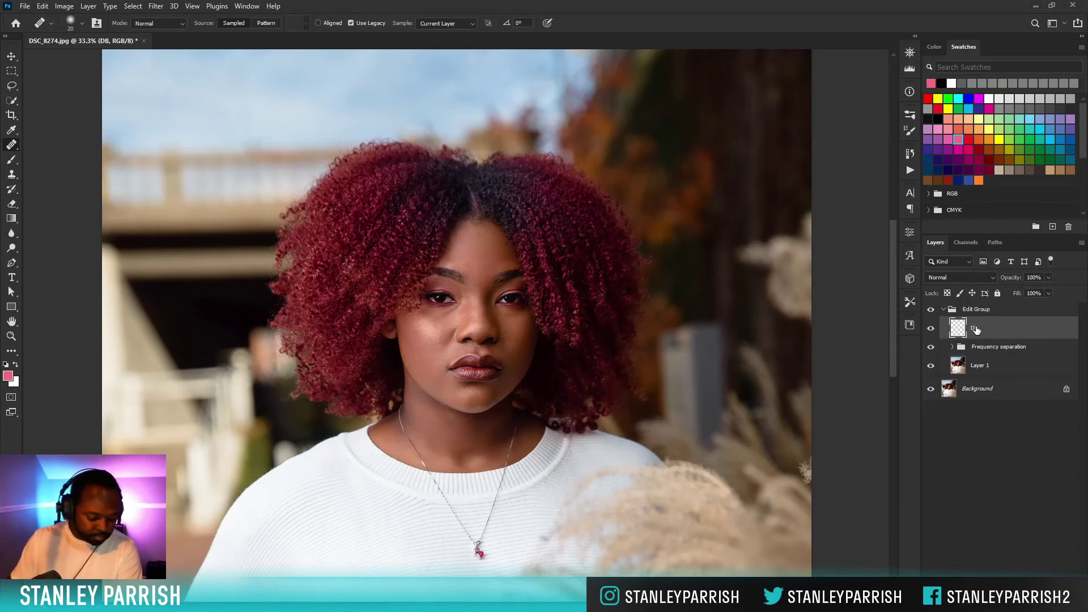
Set the DB layer's blend mode to Soft Light after trying Overlay.
click(976, 278)
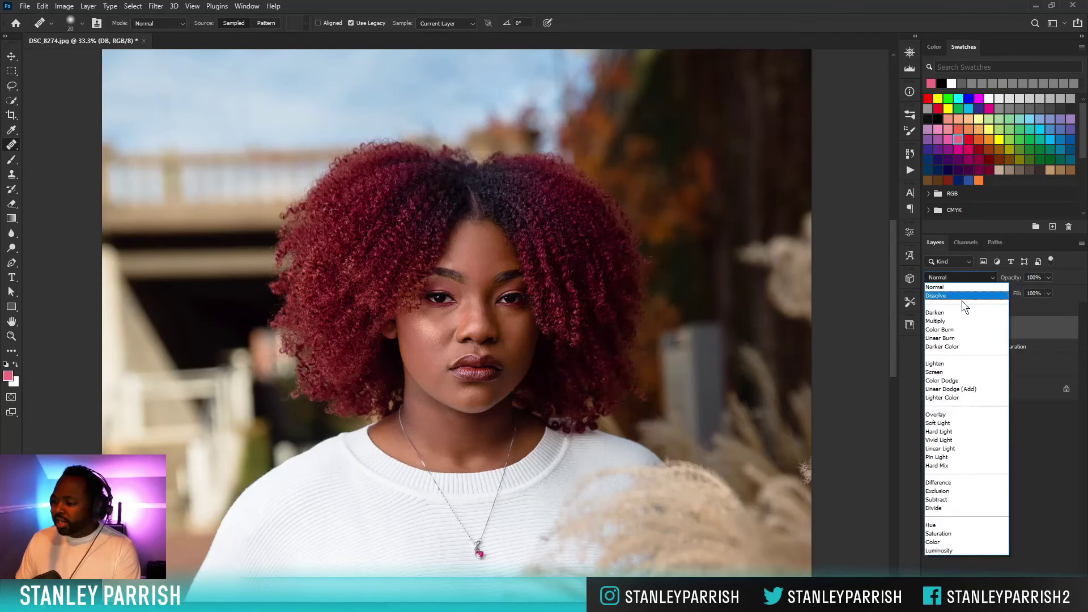
click(946, 417)
click(955, 277)
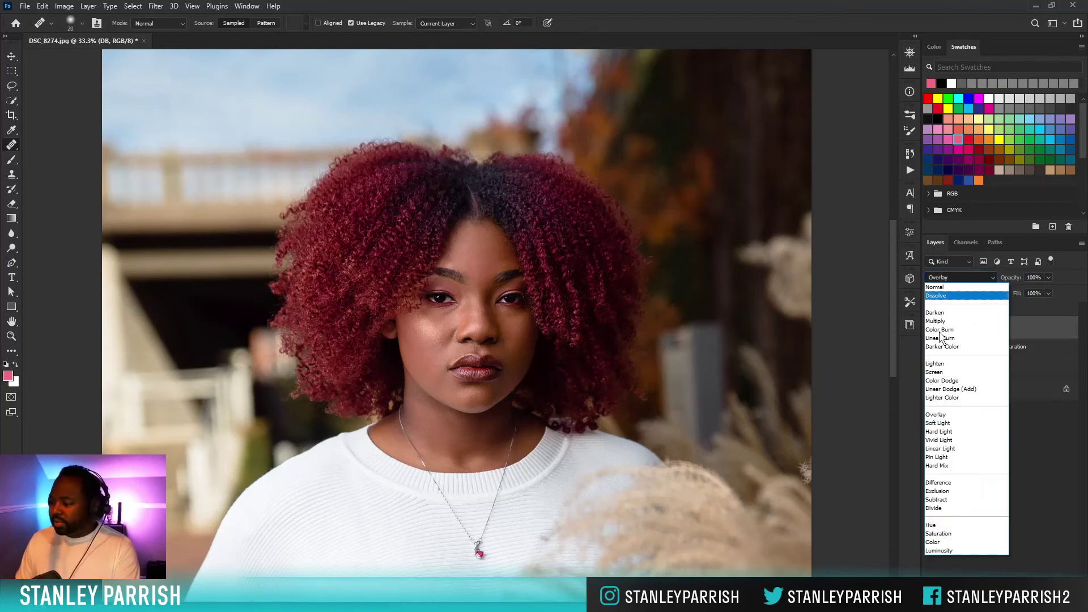
click(943, 424)
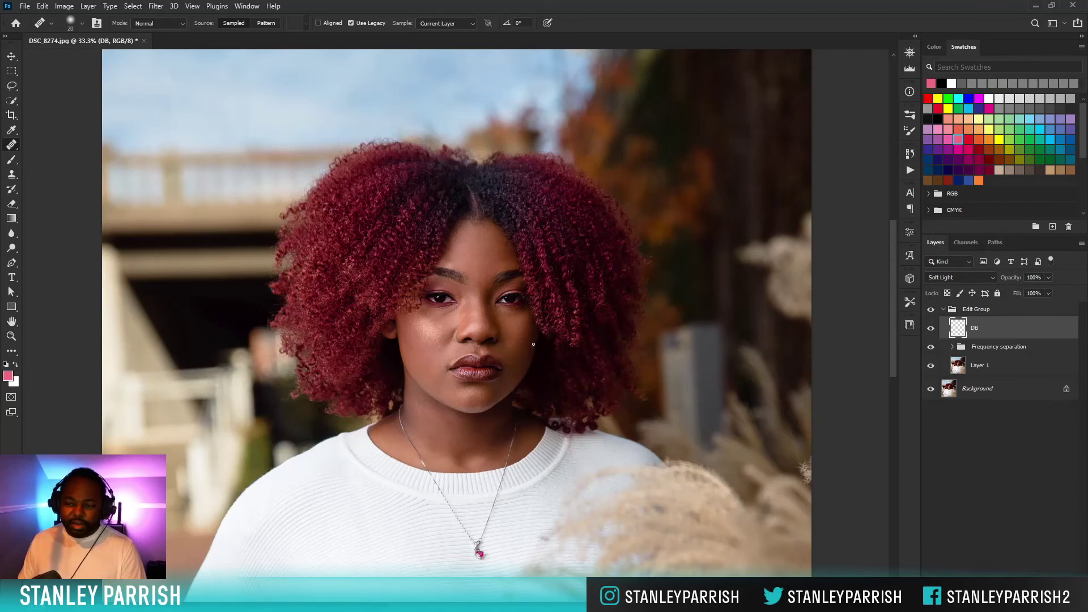
Make black the foreground and white the background colour, and load the Soft Brush Low Flow brush preset.
key(ctrl+plus)
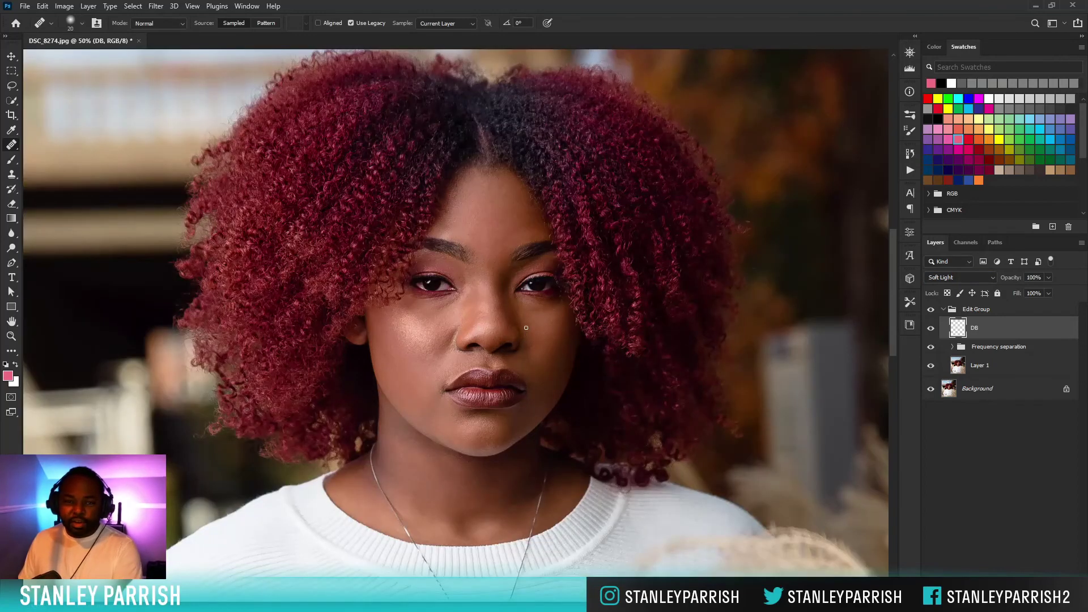
drag(557, 329, 586, 324)
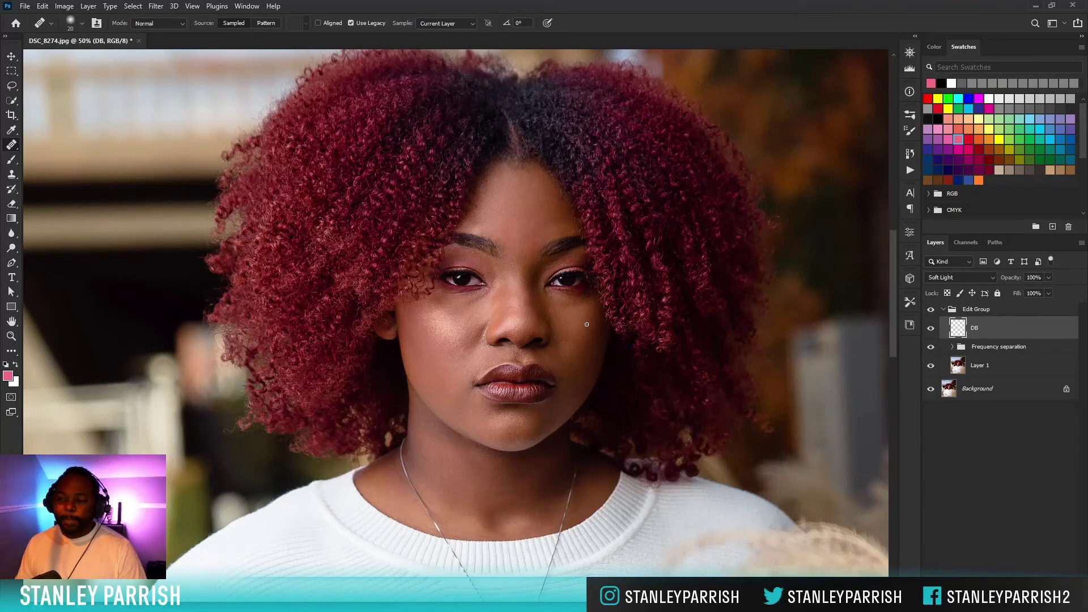
key(d)
key(x)
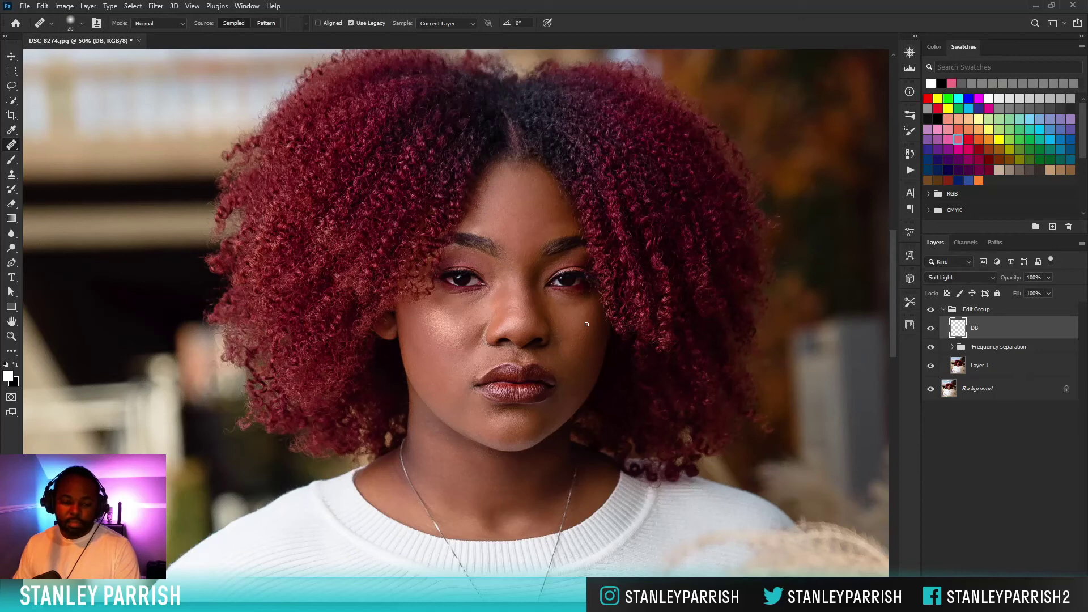
key(x)
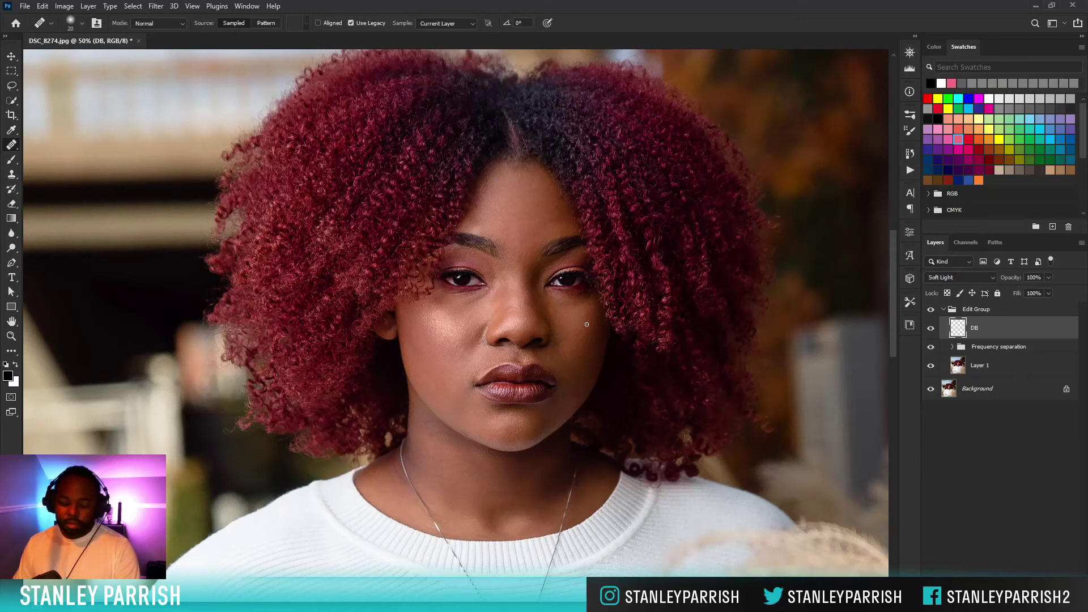
key(b)
click(909, 305)
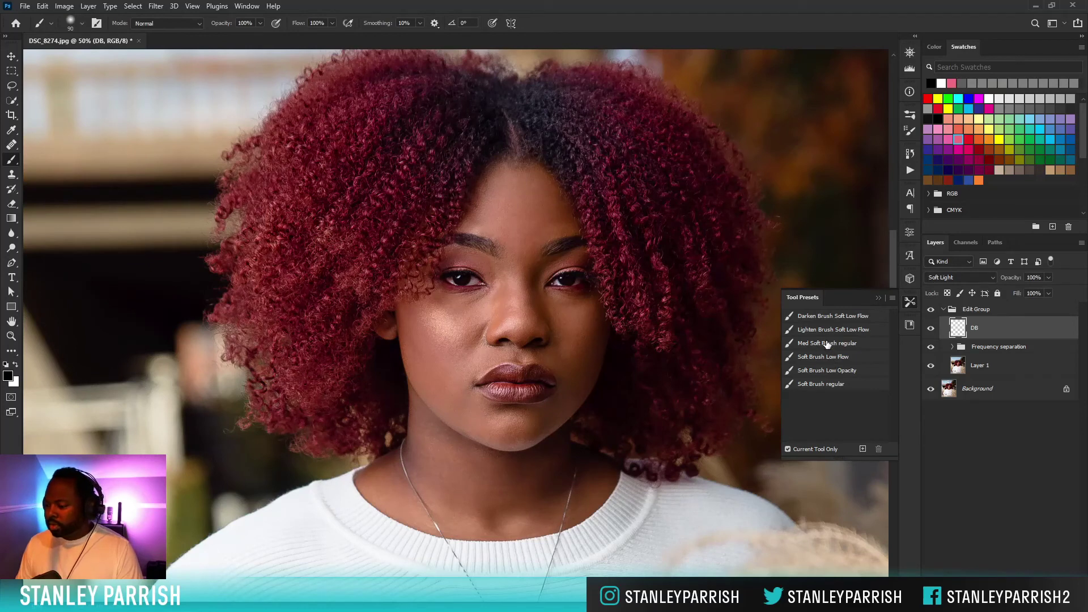
click(828, 358)
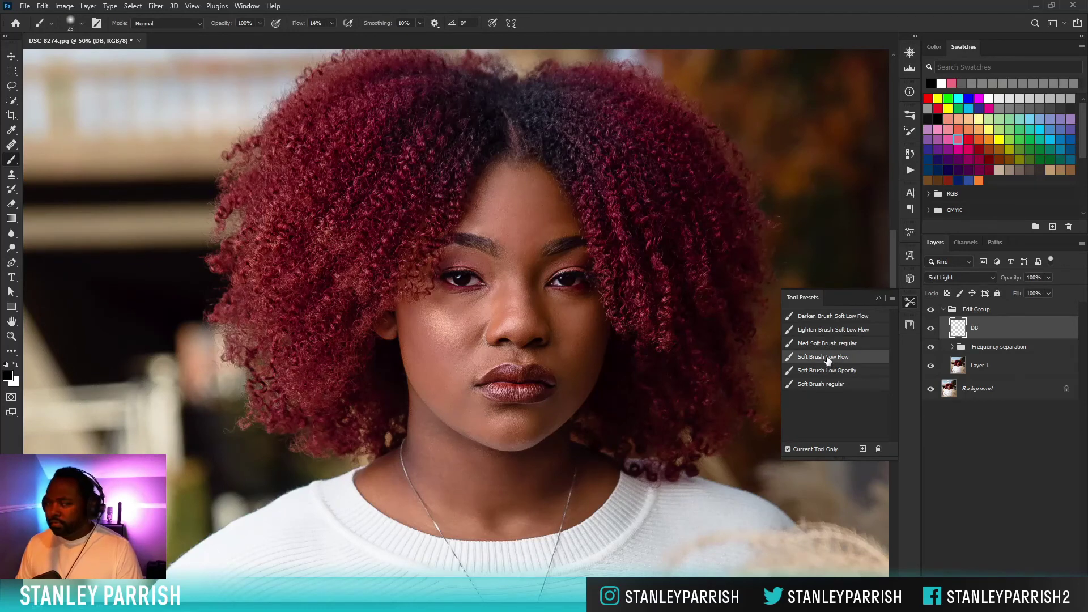
Try darkening the shadowed cheek on the DB layer with a 60 px black brush, and undo the strokes.
key(bracketright)
key(bracketright)
key(bracketright)
key(bracketright)
key(bracketright)
key(bracketright)
key(bracketright)
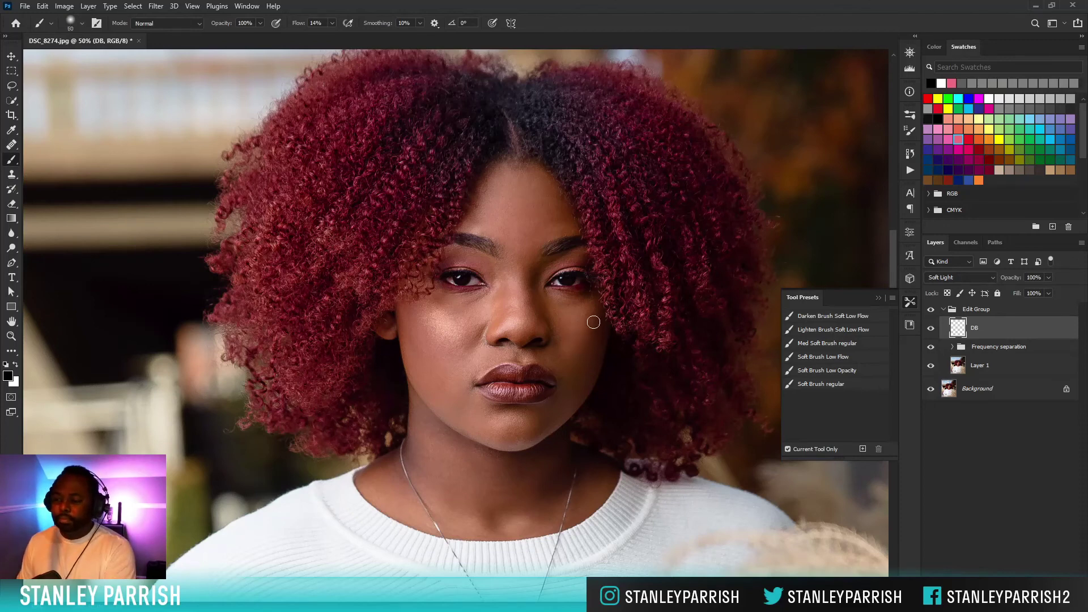
key(bracketleft)
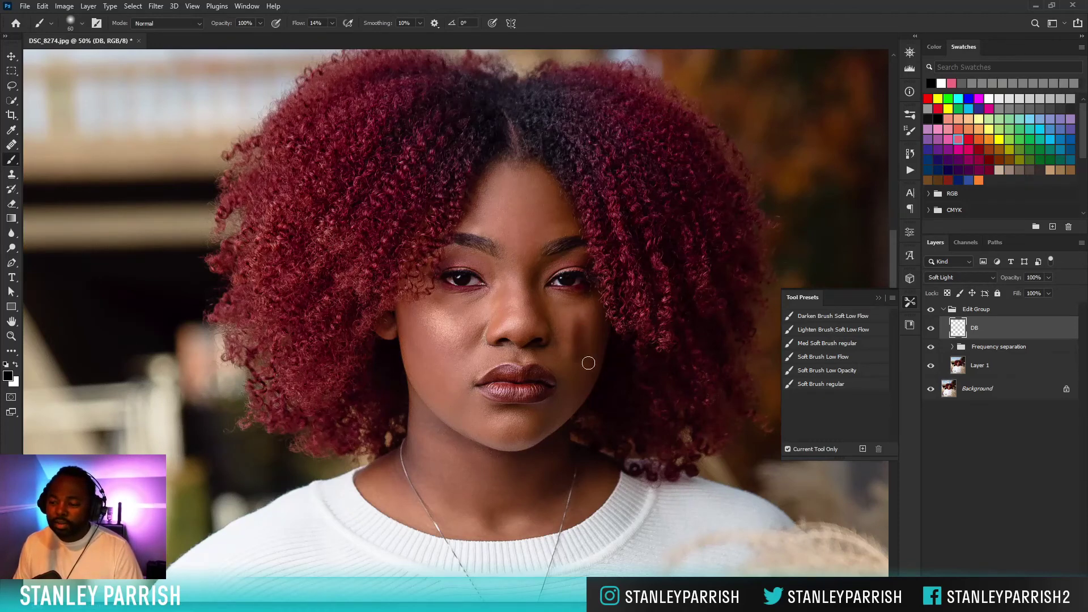
mouse_move(581, 313)
mouse_down()
mouse_move(562, 339)
mouse_move(589, 331)
mouse_up()
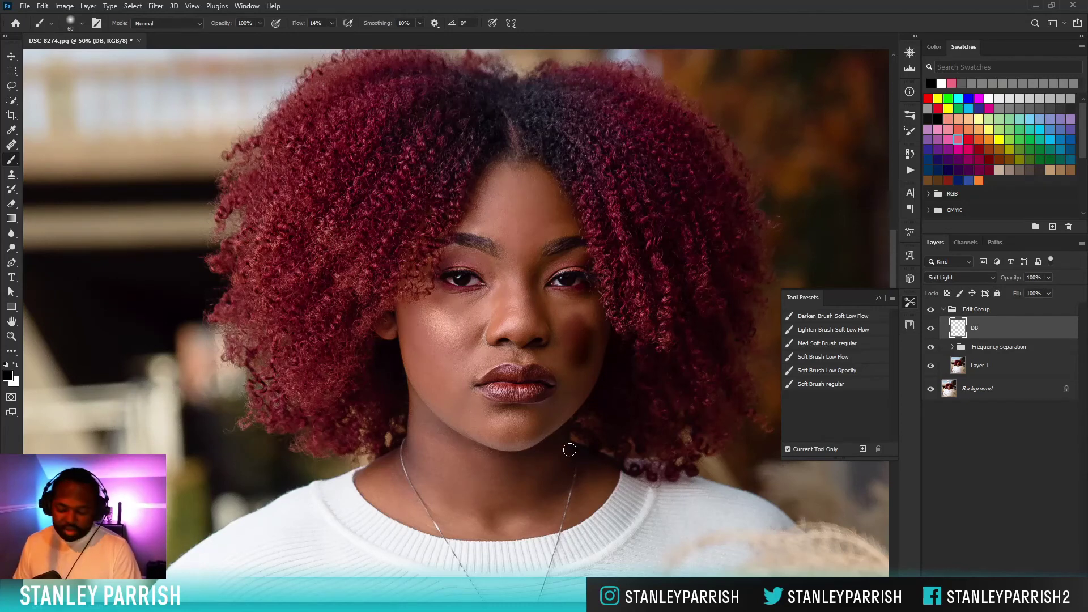
key(ctrl+z)
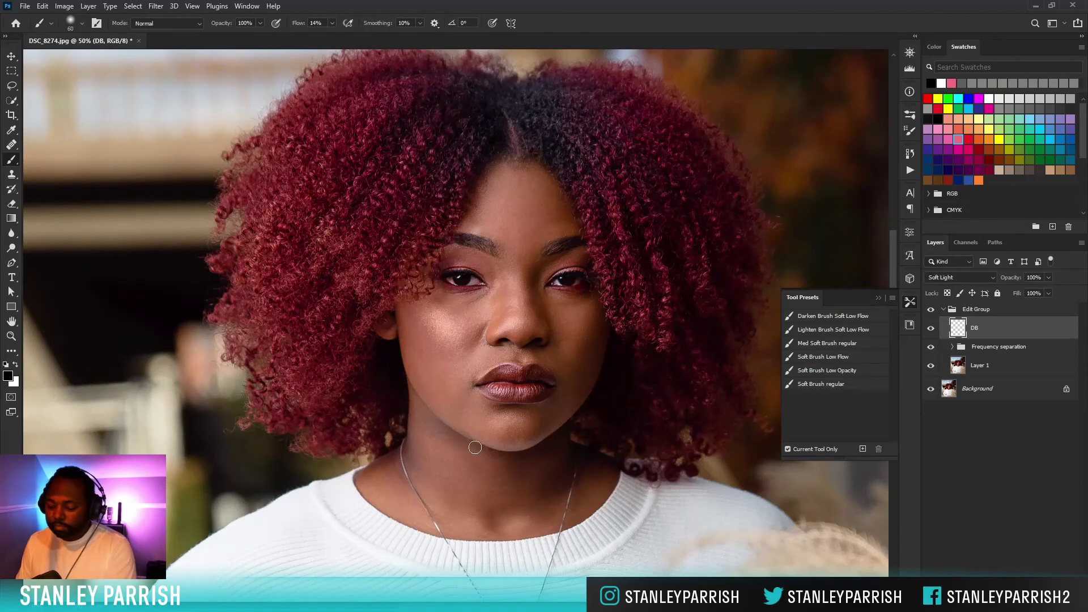
Darken the neck under the chin and the jawline on the DB layer with a soft black brush at 90 px and 45 px.
key(bracketright)
key(bracketright)
key(bracketright)
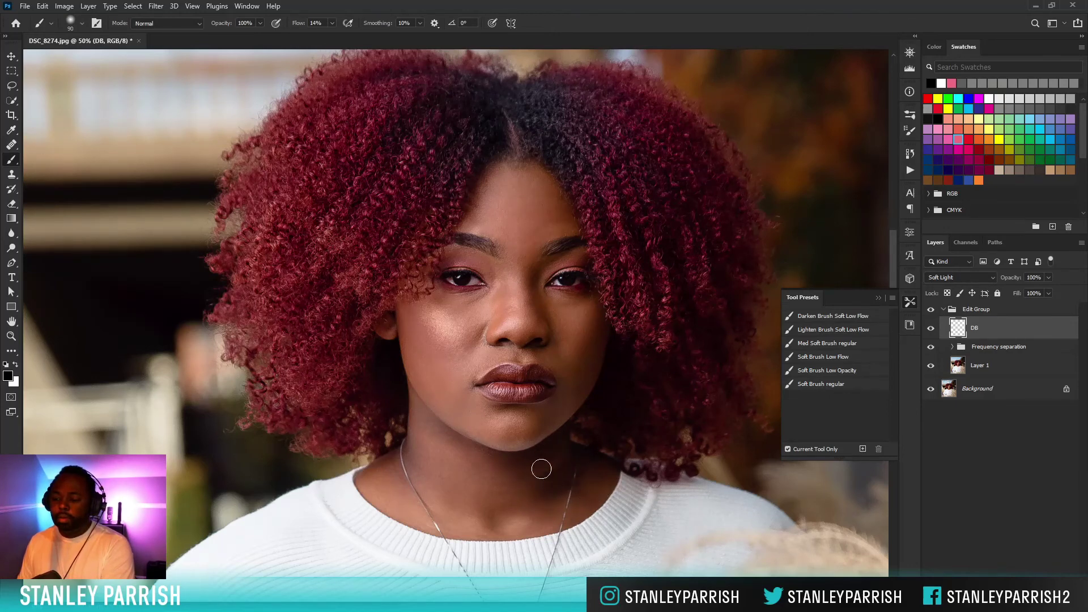
key(bracketleft)
key(bracketleft)
key(bracketleft)
key(bracketleft)
key(bracketleft)
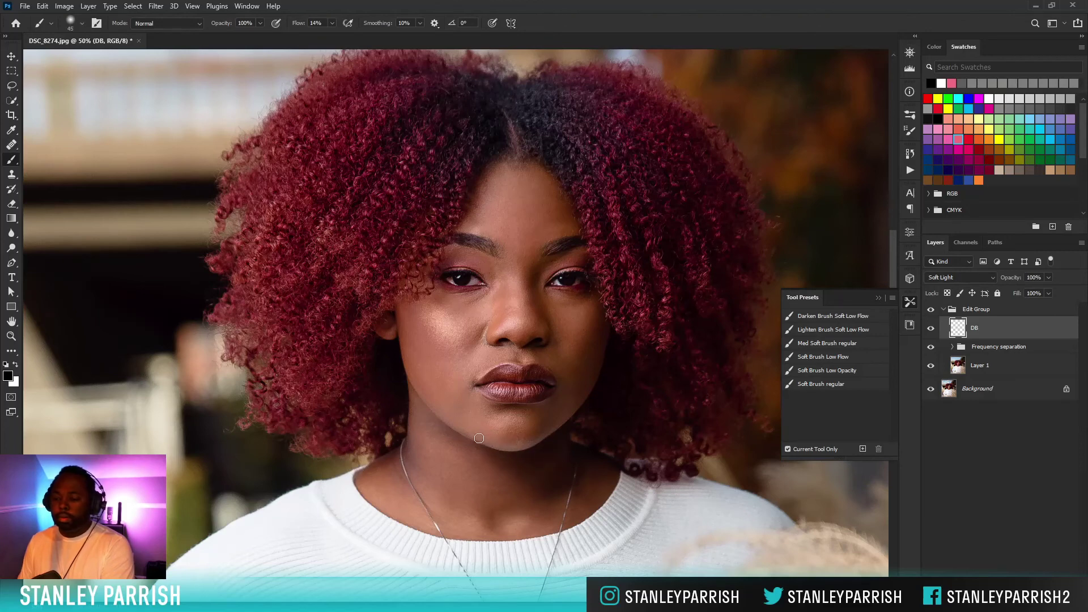
Darken the corner of the mouth, the chin edge and the shadowed cheek with the black brush at 30 to 60 px.
key(bracketleft)
key(bracketleft)
key(bracketleft)
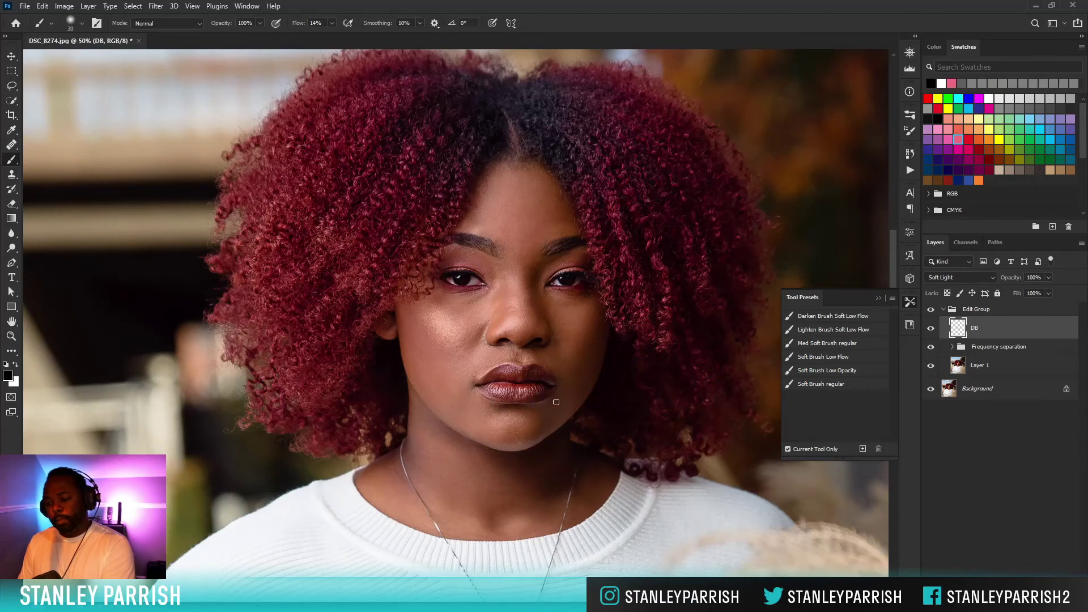
key(bracketright)
key(bracketright)
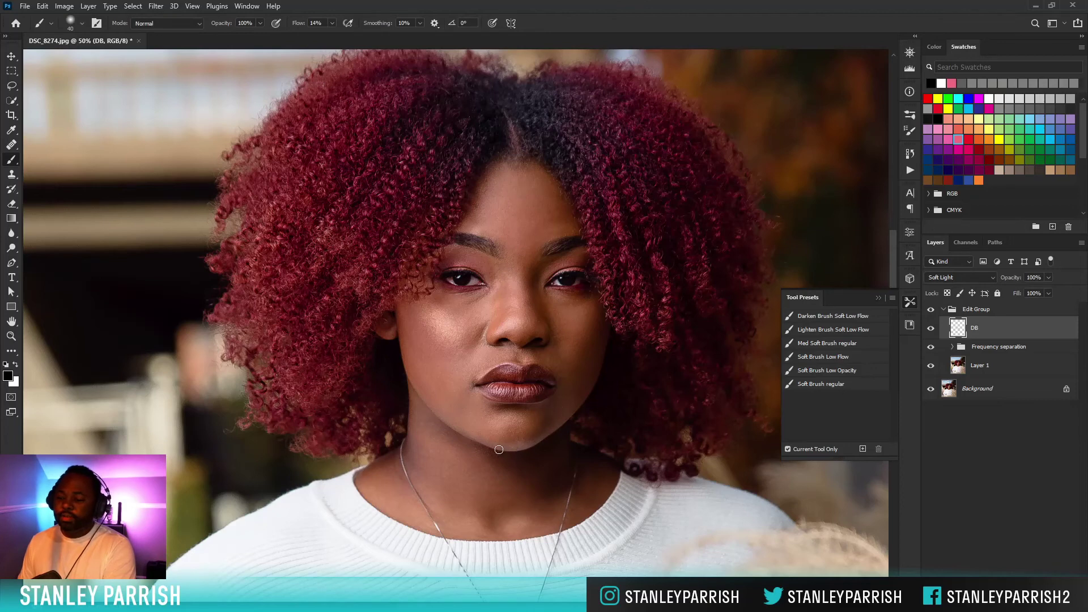
key(bracketright)
key(bracketleft)
key(bracketleft)
key(bracketleft)
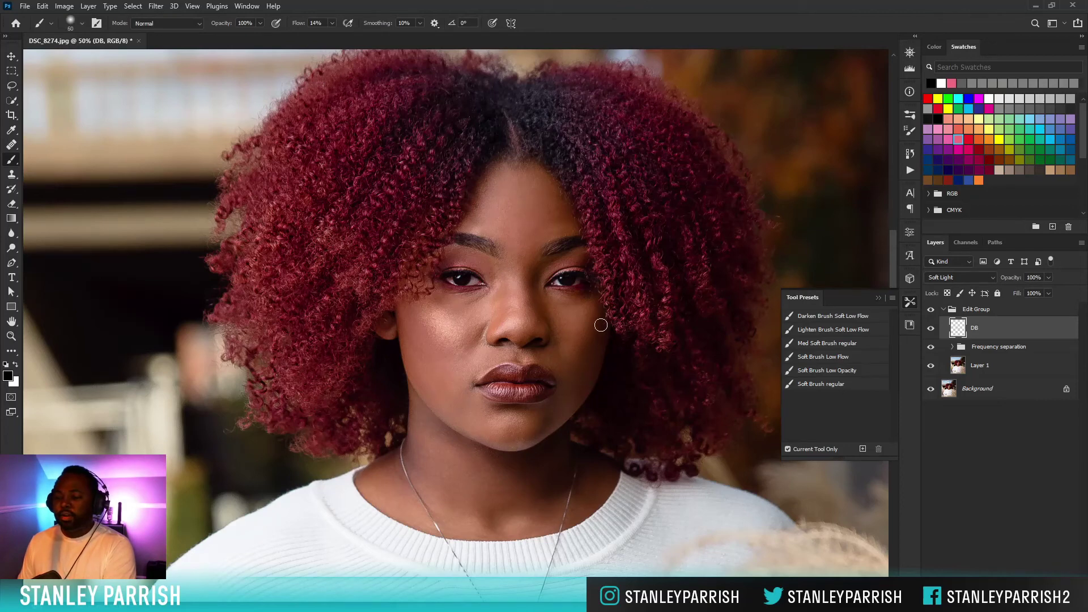
Darken the sides of the nose and the lip line with a 15 to 25 px black brush, and compare the DB layer hidden and shown.
key(bracketleft)
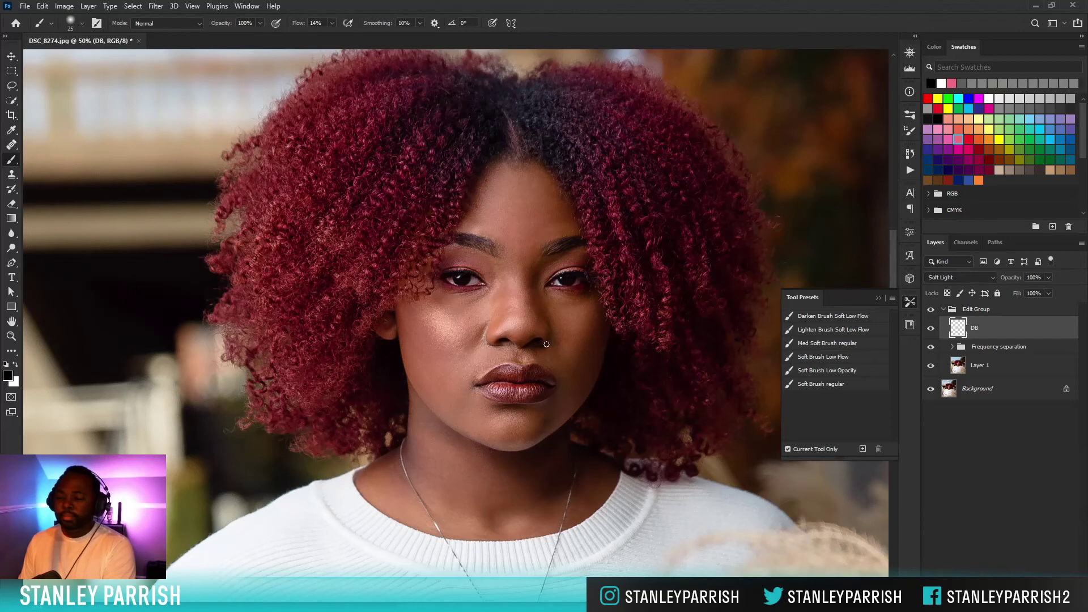
key(bracketleft)
key(bracketleft)
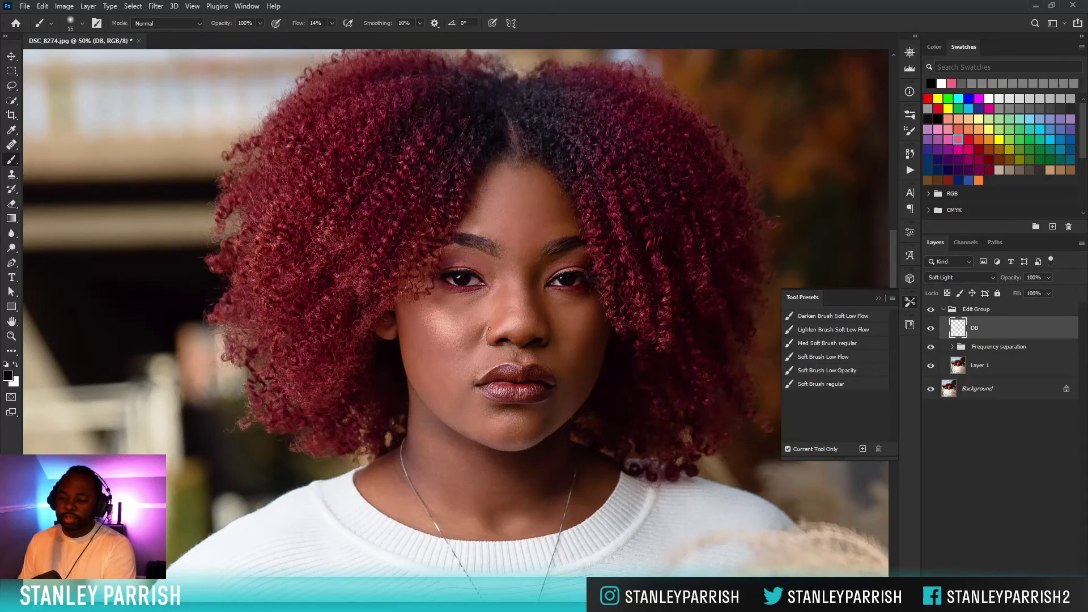
key(bracketright)
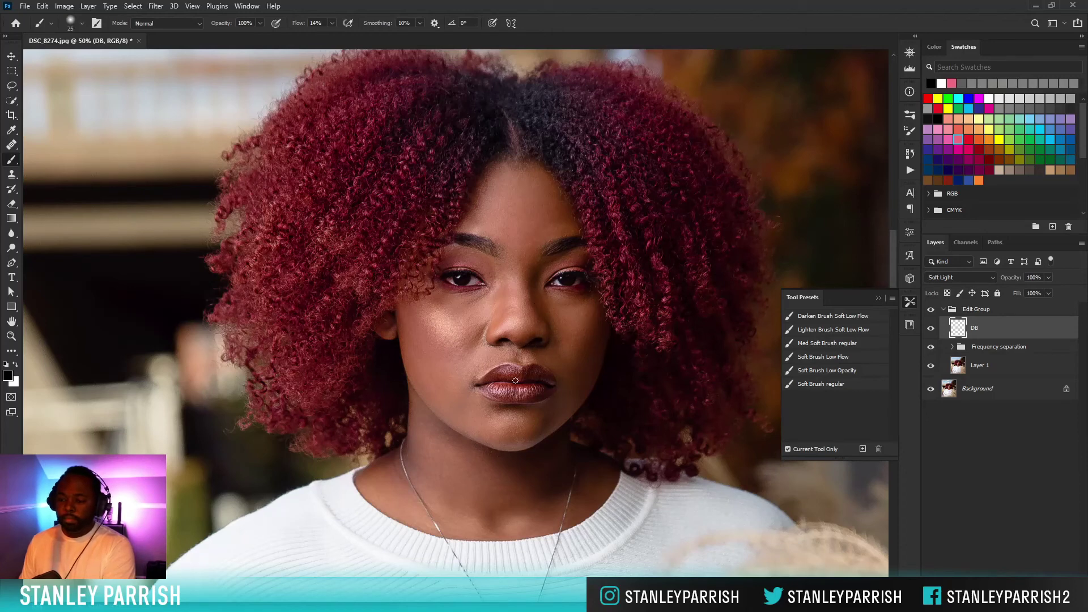
key(bracketright)
key(bracketright)
key(bracketright)
key(bracketright)
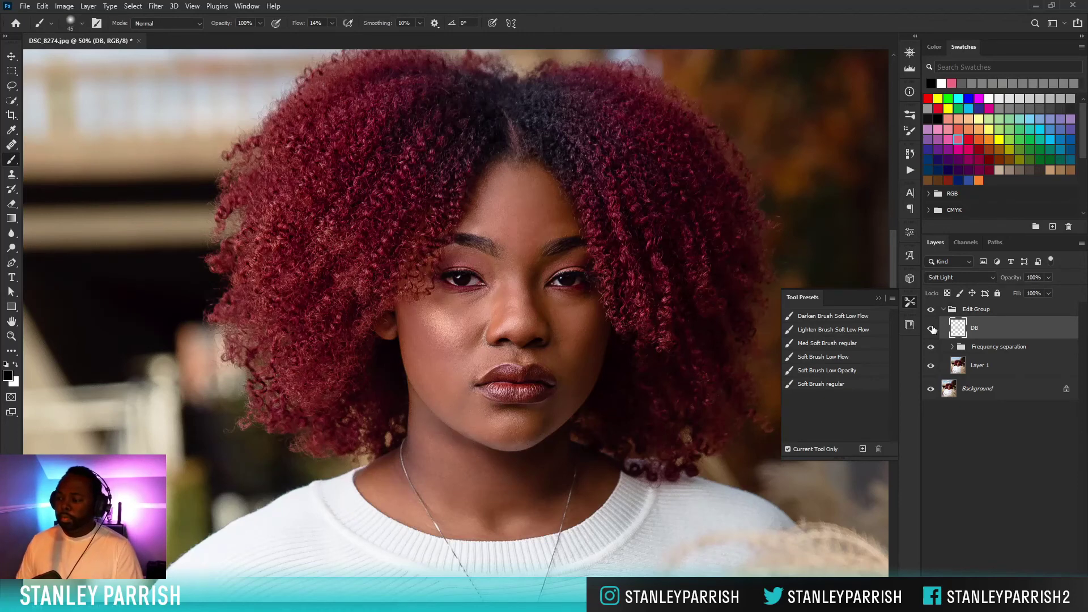
click(931, 330)
click(930, 330)
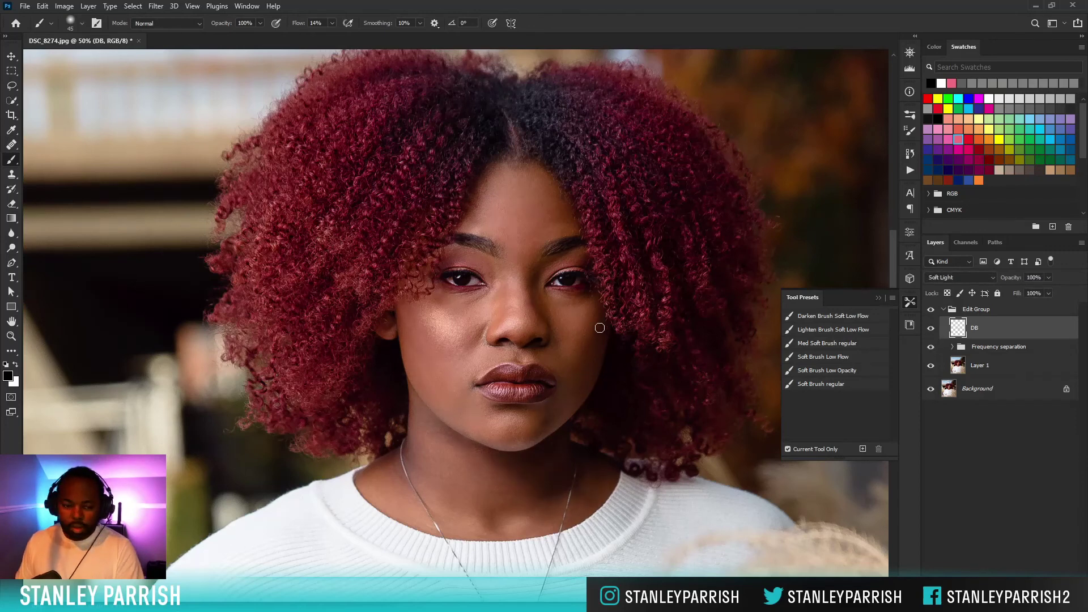
Make white the foreground colour and lighten the cheeks with a 45 px brush and the nose with a 30 px brush.
key(x)
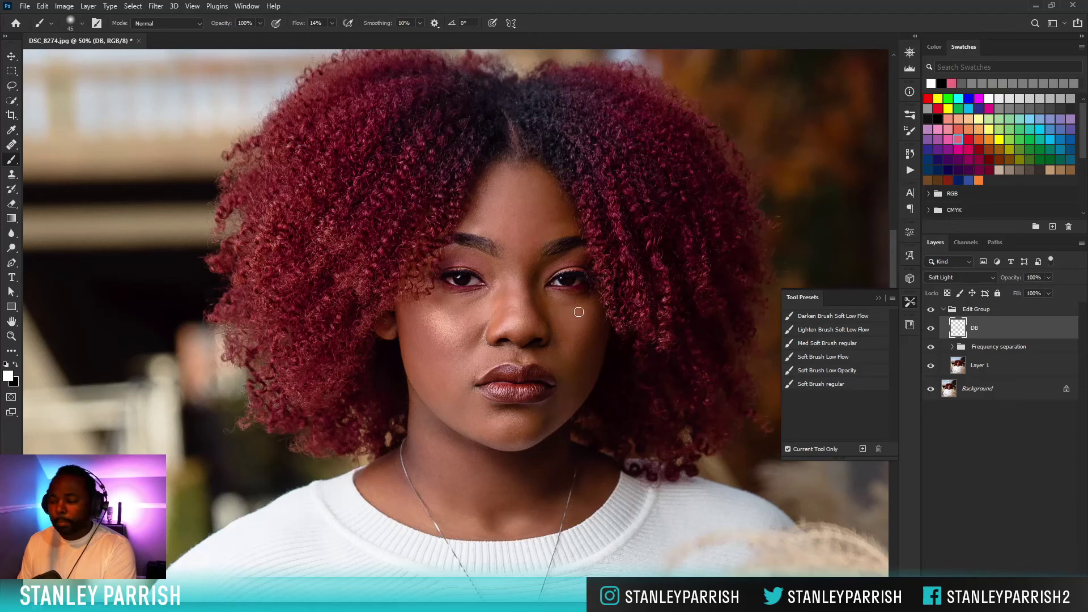
key([)
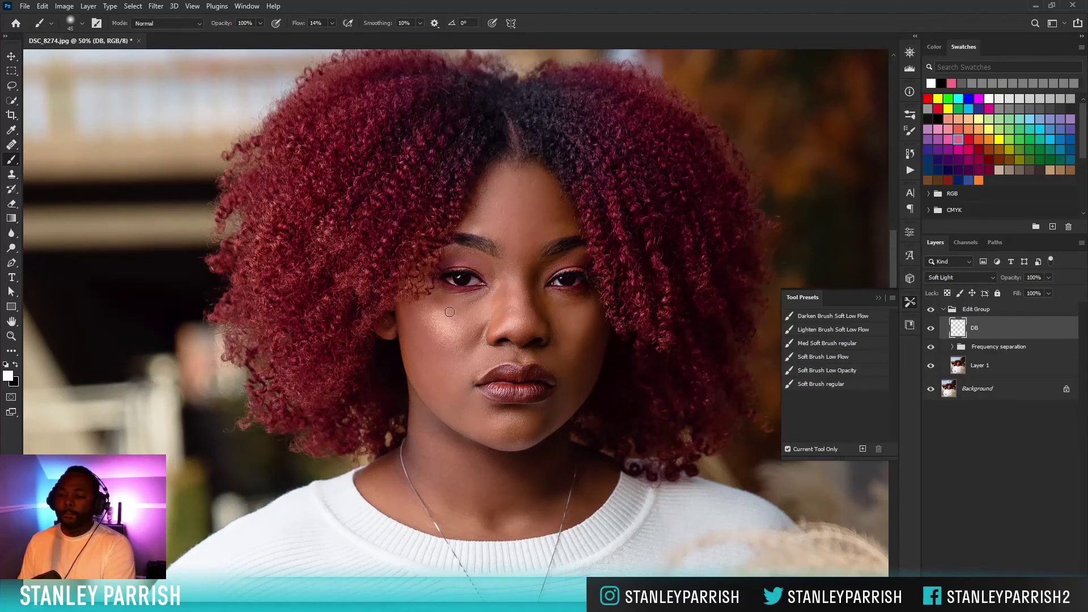
key(bracketleft)
key(bracketleft)
key(bracketleft)
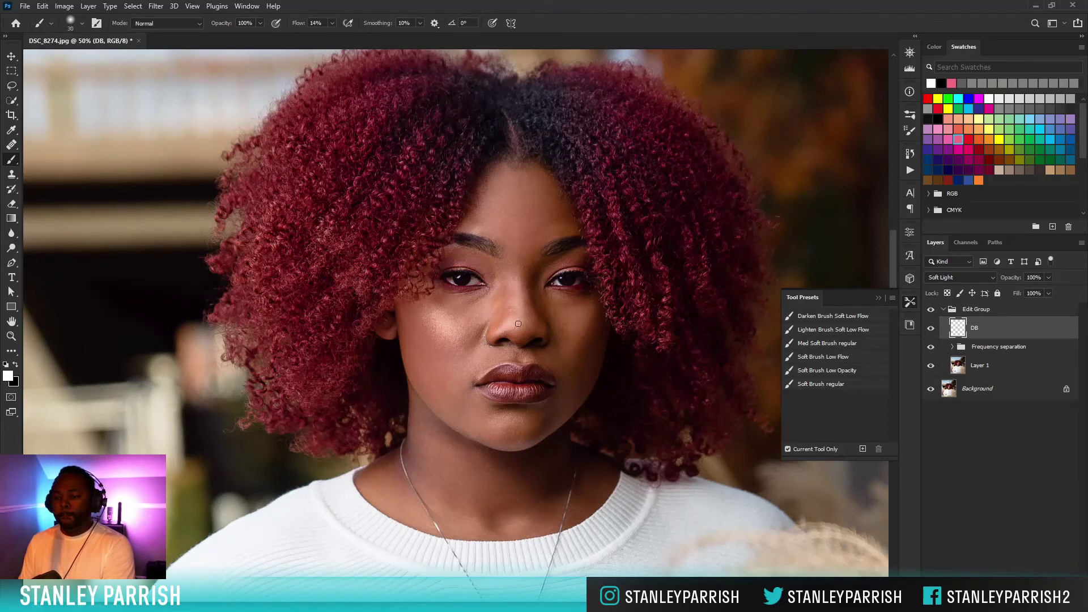
key(bracketright)
key(bracketleft)
key(bracketleft)
key(bracketleft)
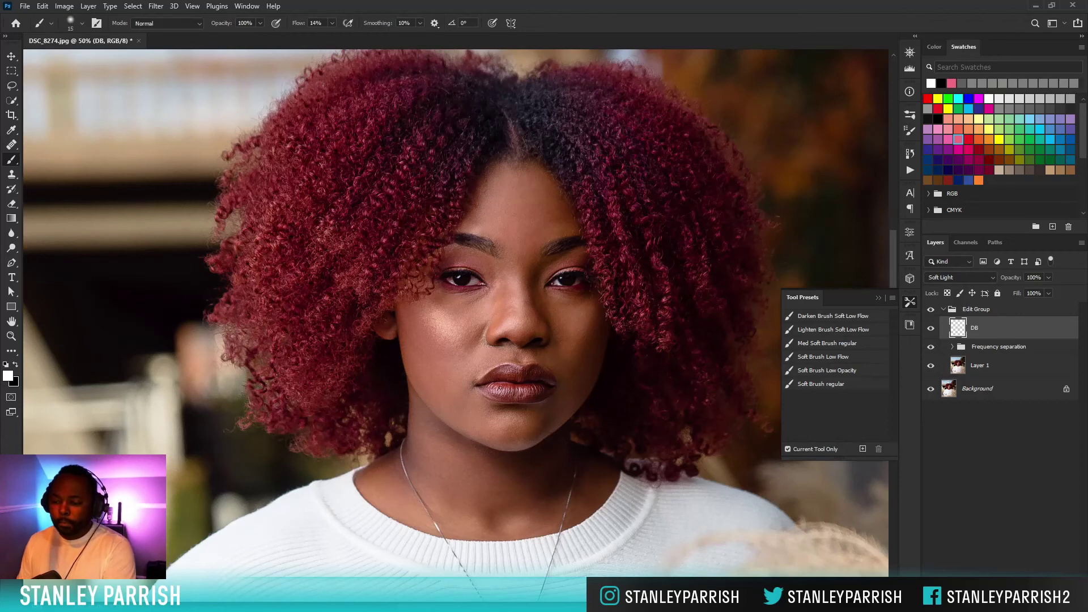
Lighten the lips with a white brush at 15 to 20 px and the fine details of the lips and eyes at 9 px.
key(bracketright)
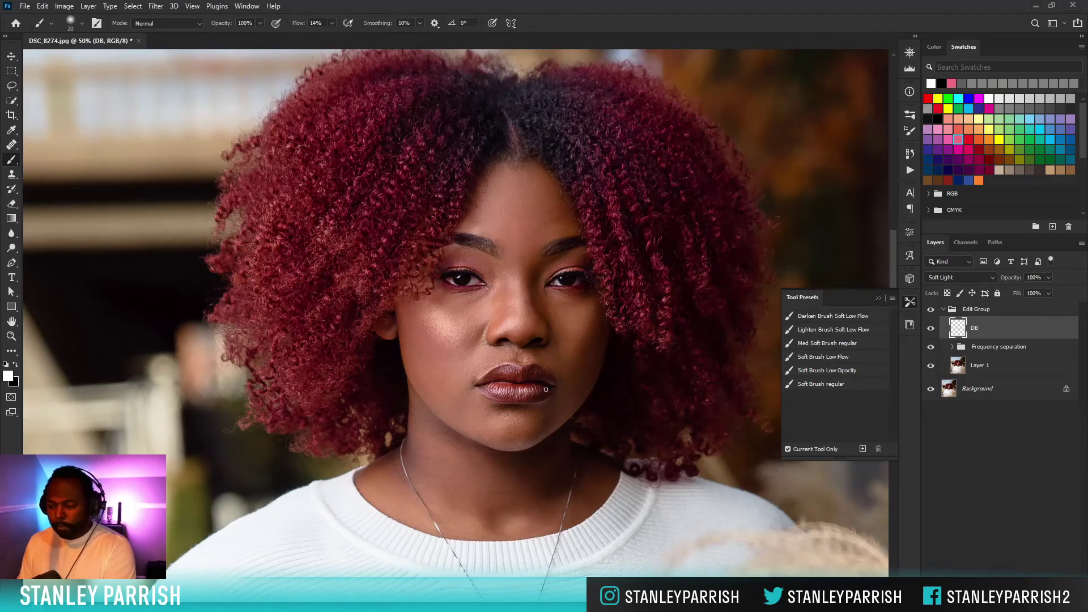
key(bracketleft)
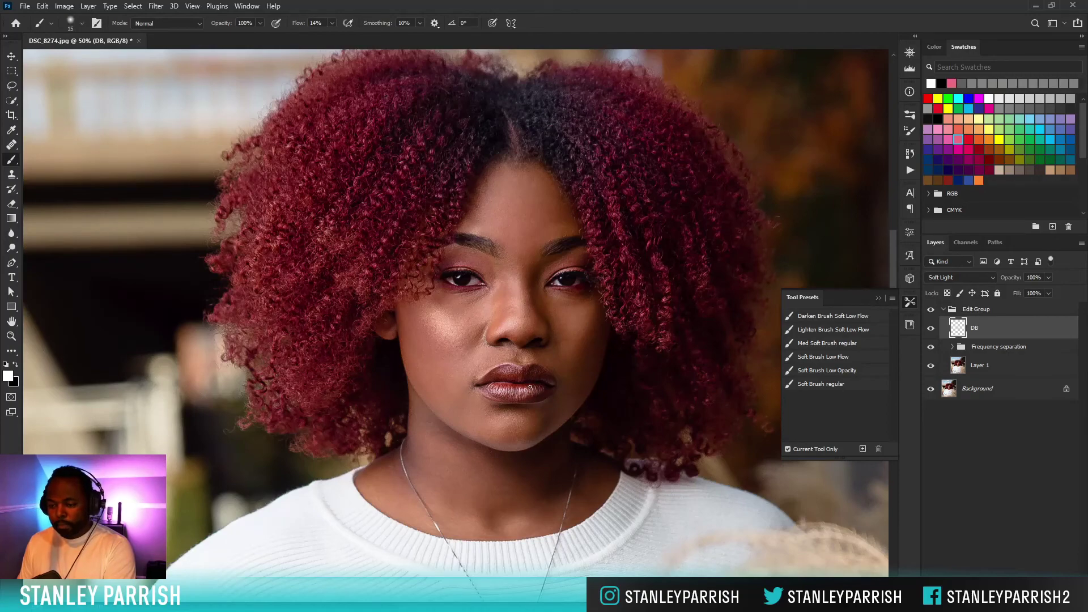
key(bracketleft)
key(bracketleft)
key(ctrl+plus)
key(ctrl+plus)
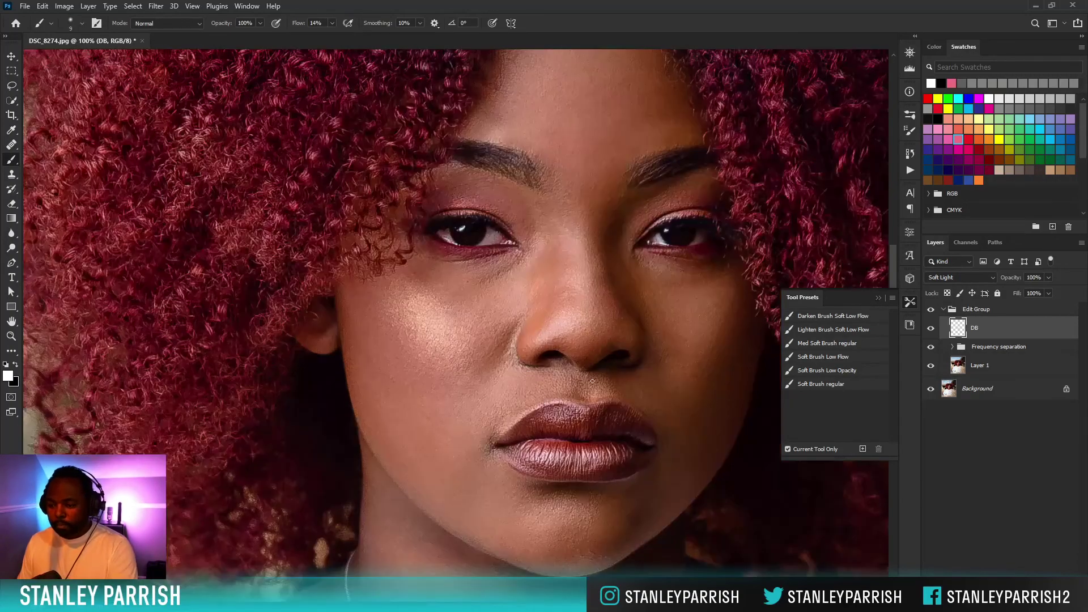
drag(586, 363, 509, 292)
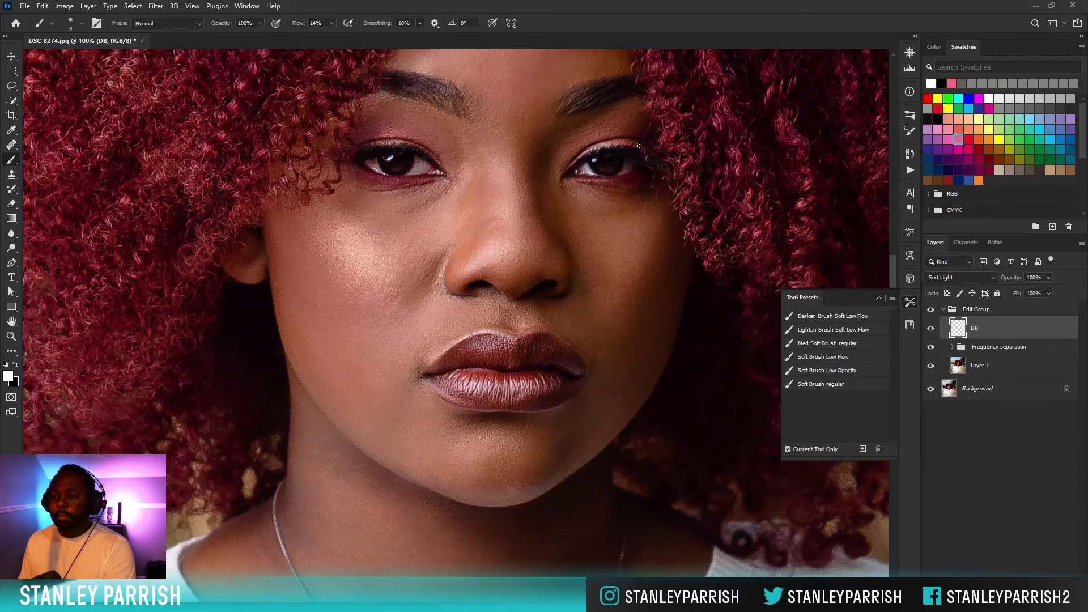
Lighten the bridge and tip of the nose on the DB layer with a 25 to 35 px white brush.
key(bracketright)
key(bracketright)
key(bracketright)
key(bracketright)
key(bracketright)
key(bracketright)
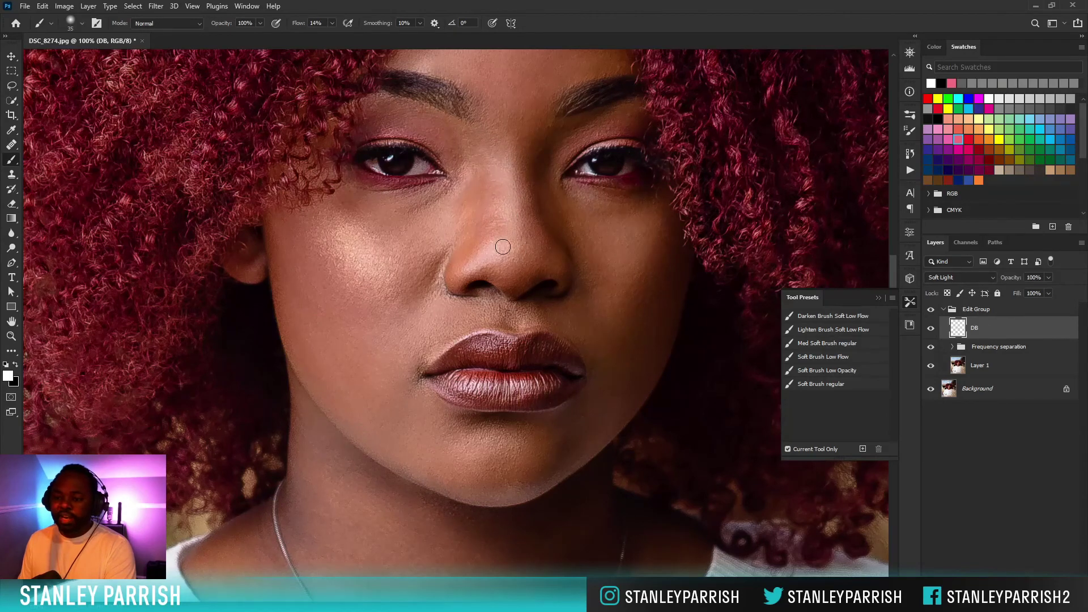
key(bracketleft)
key(bracketleft)
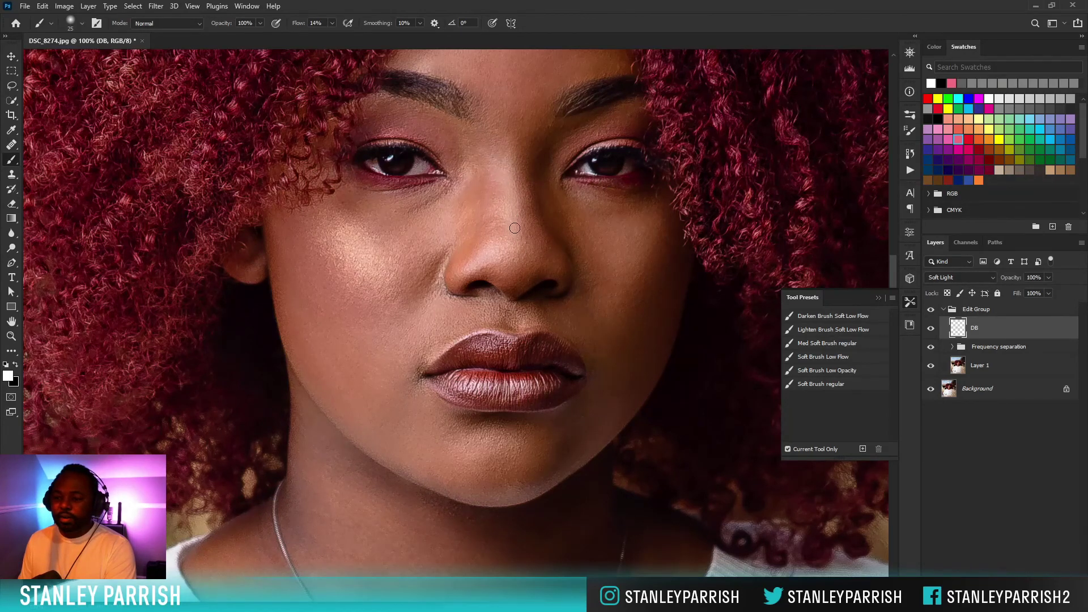
Lighten the cheek highlights below both eyes with the white brush, using sizes from 30 to 80 px.
key(bracketright)
key(bracketright)
key(bracketright)
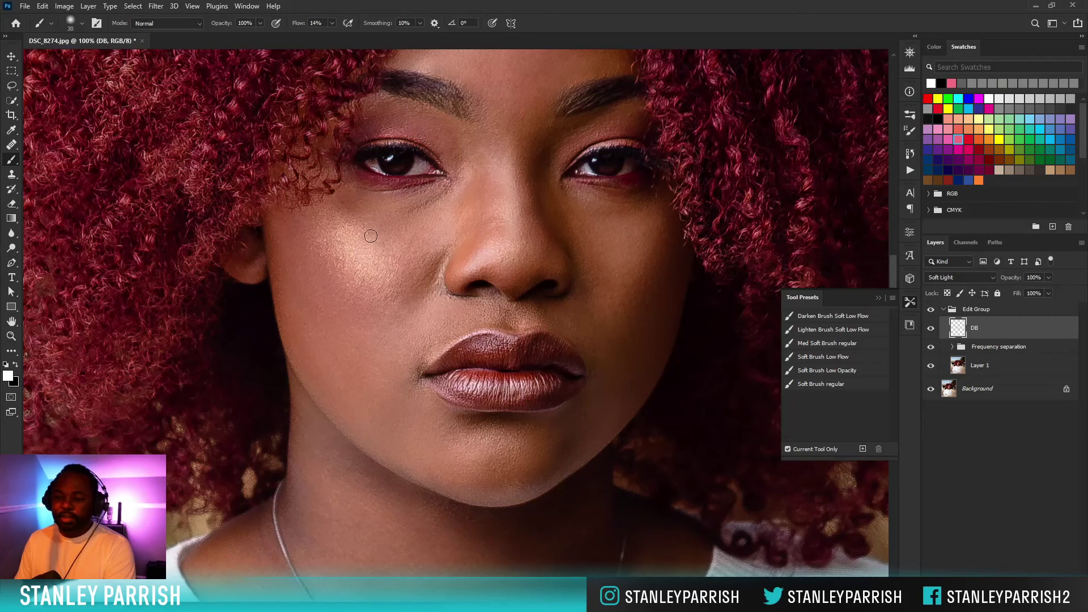
key(bracketright)
key(bracketright)
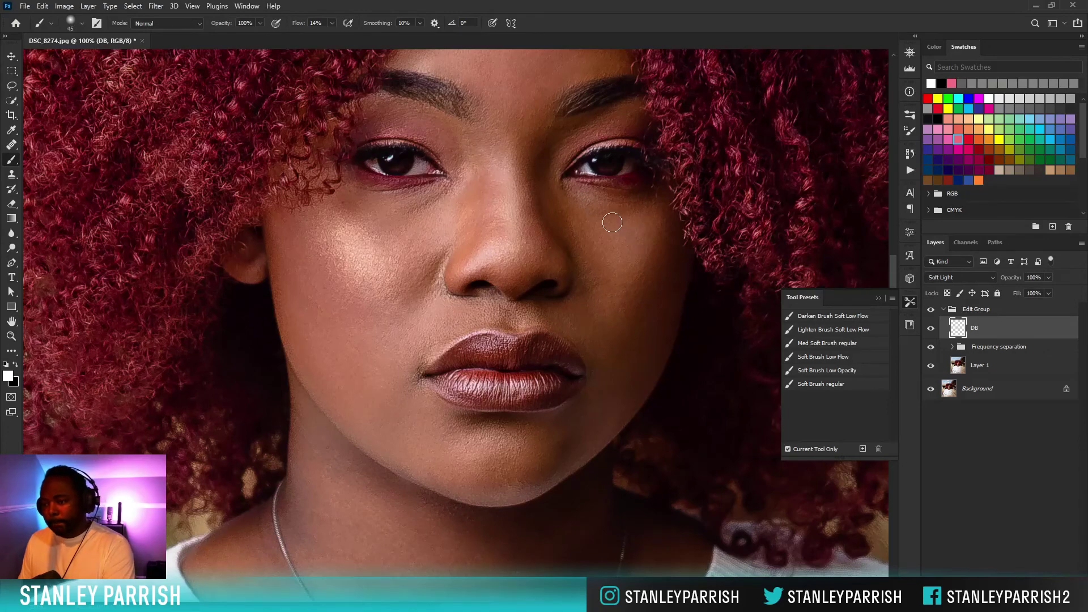
key(bracketleft)
key(bracketright)
key(bracketright)
key(bracketright)
key(bracketright)
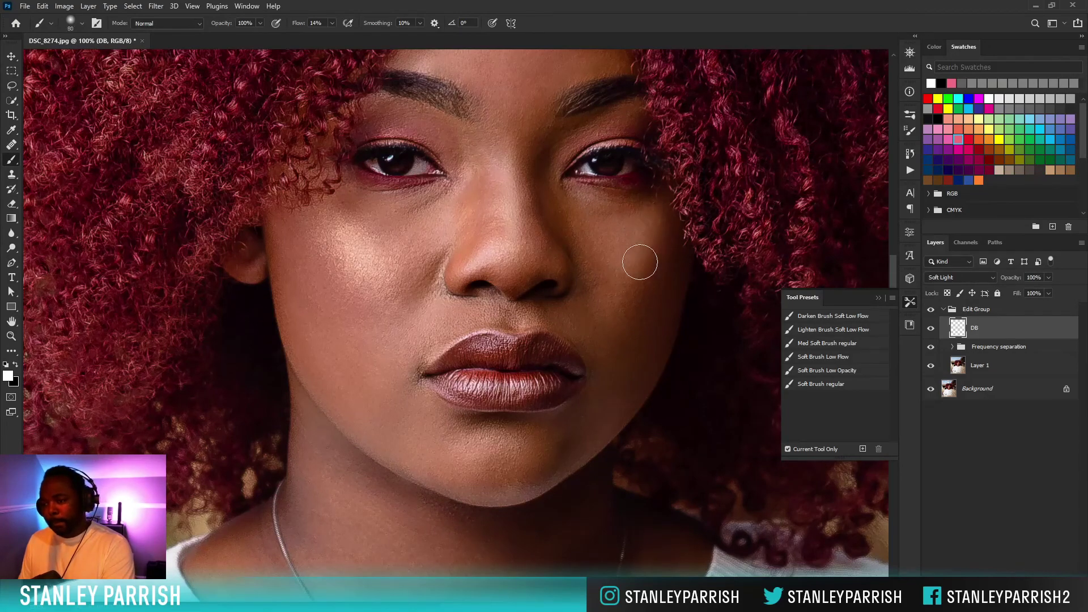
Check the whole portrait, switch to the Eraser tool and review its soft brush tip settings.
key(ctrl+minus)
key(ctrl+minus)
key(ctrl+minus)
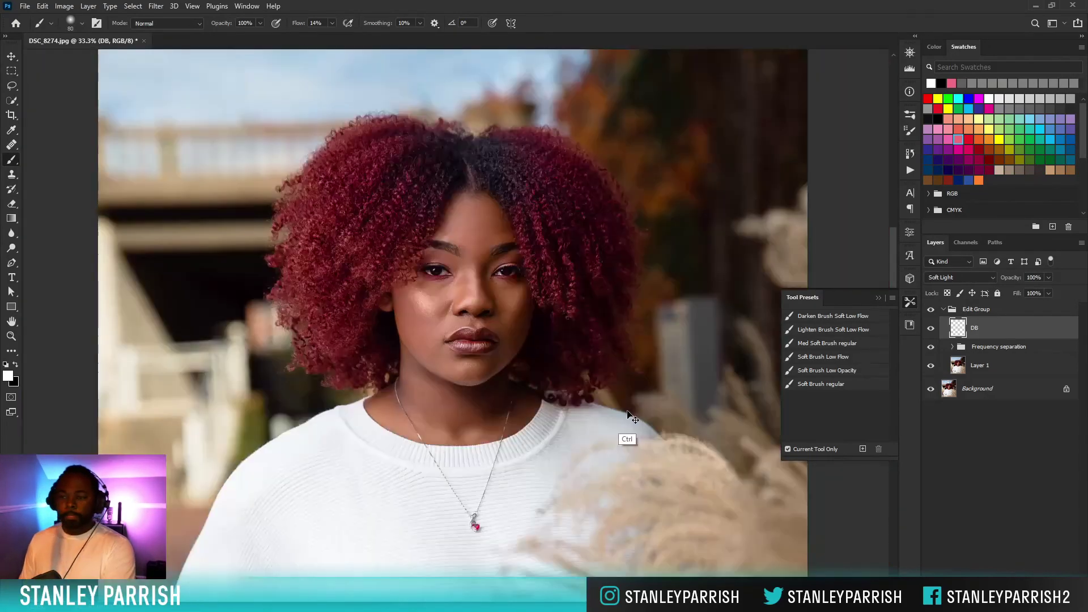
key(ctrl+plus)
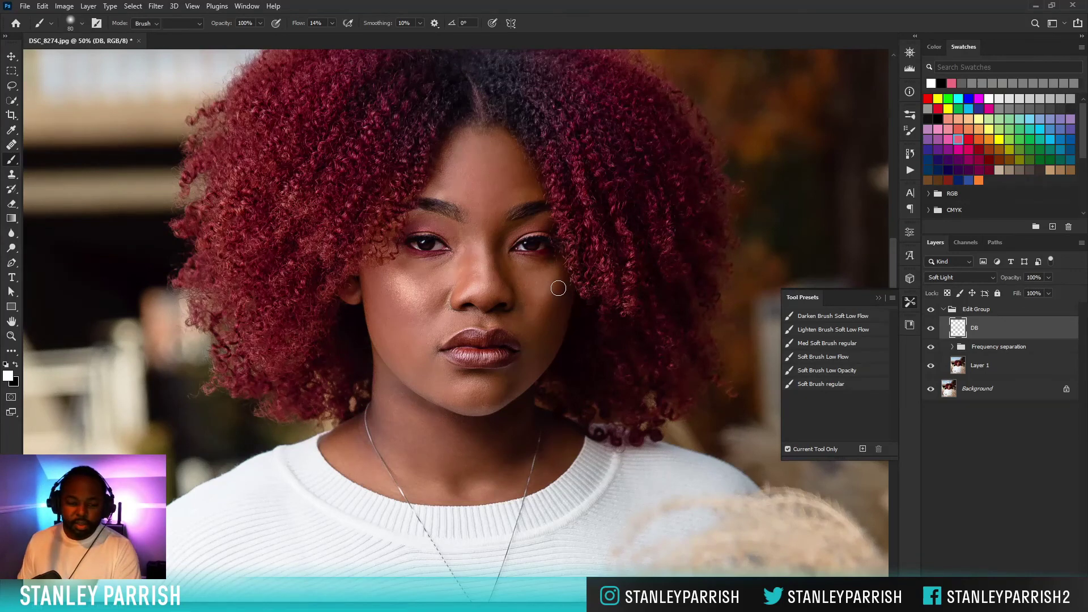
key(e)
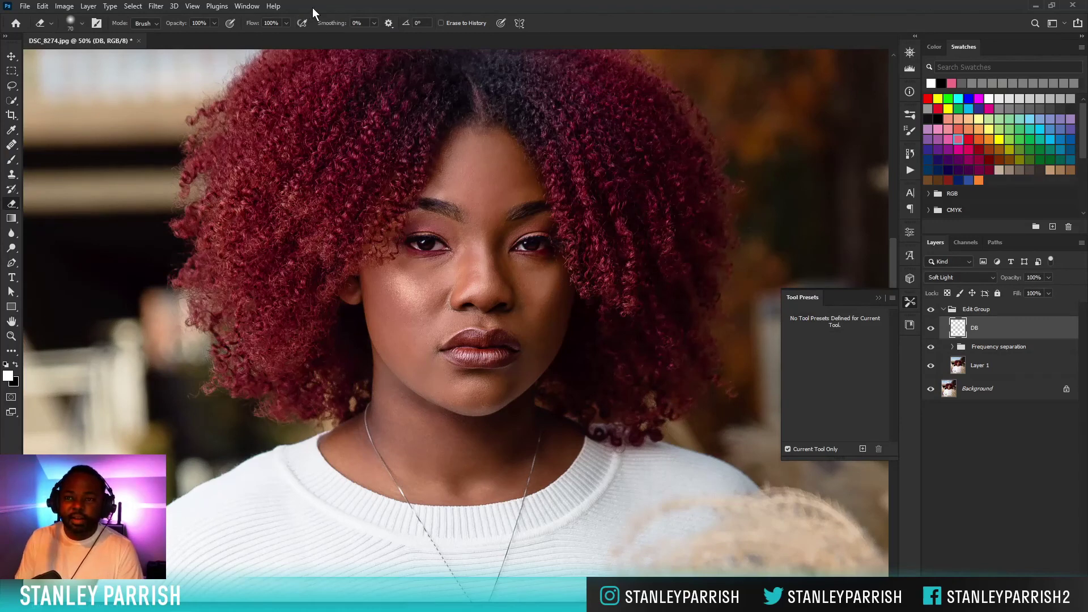
click(878, 298)
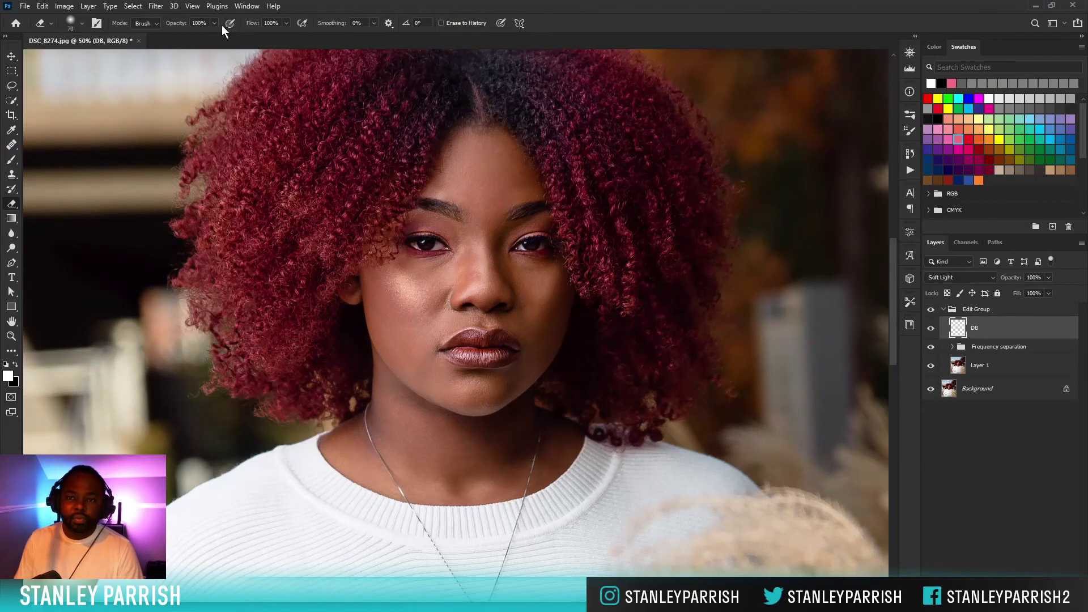
click(905, 125)
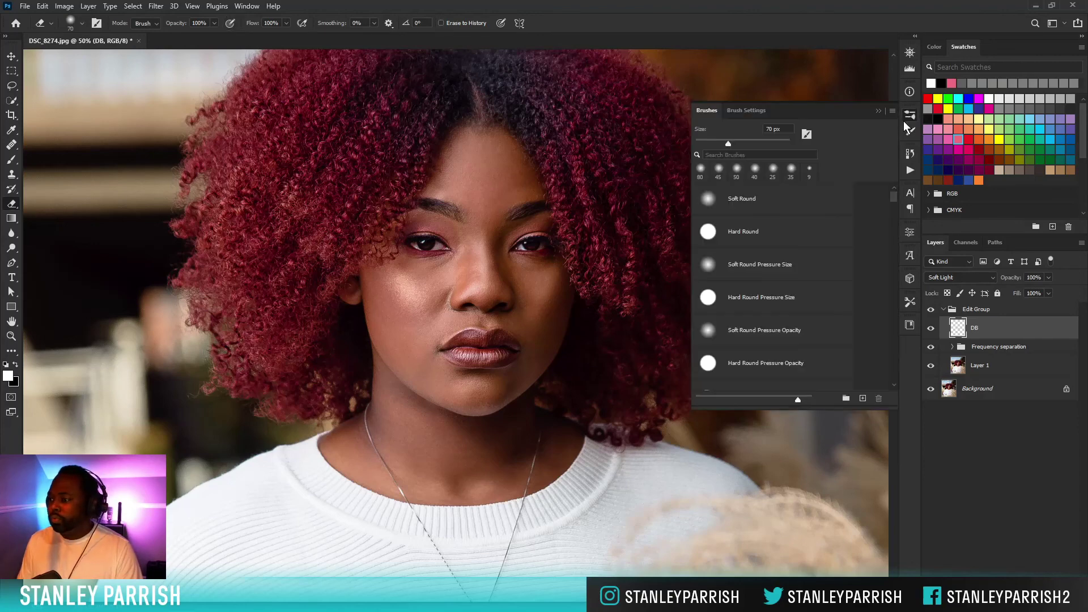
click(908, 130)
click(908, 131)
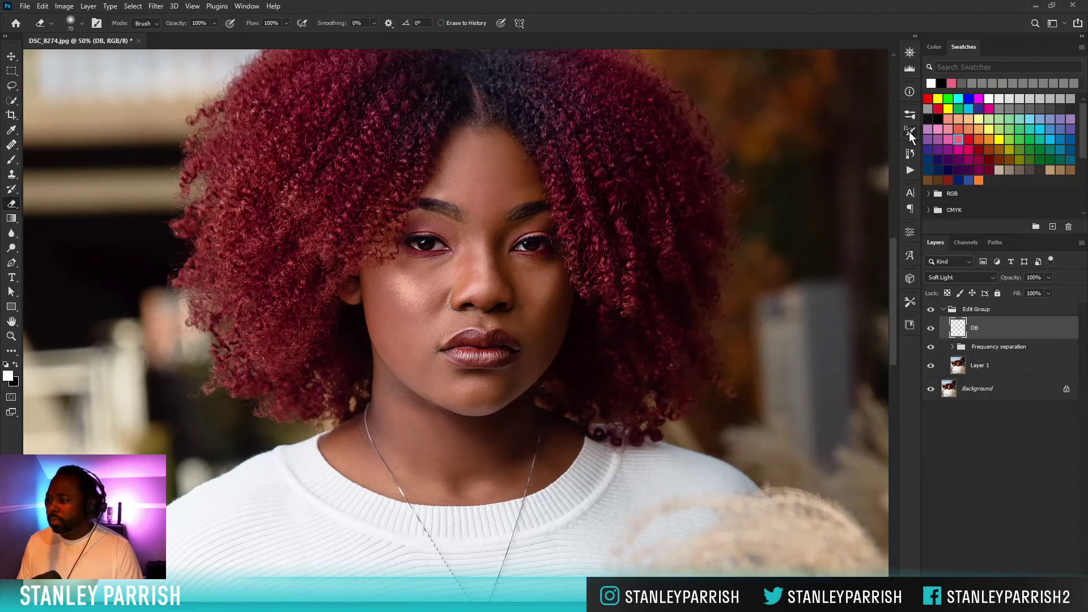
click(908, 131)
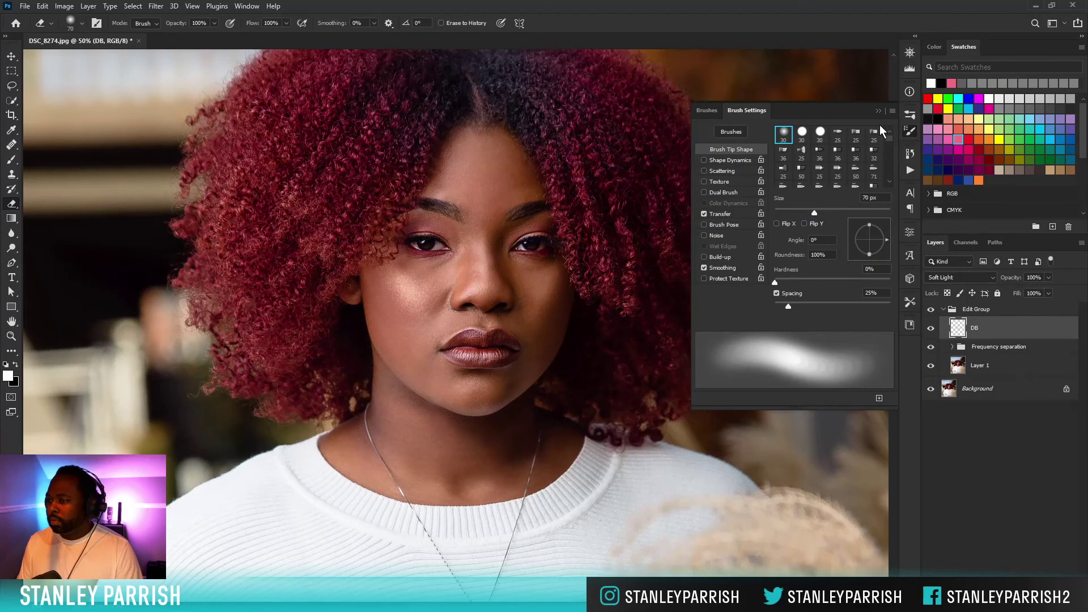
click(878, 110)
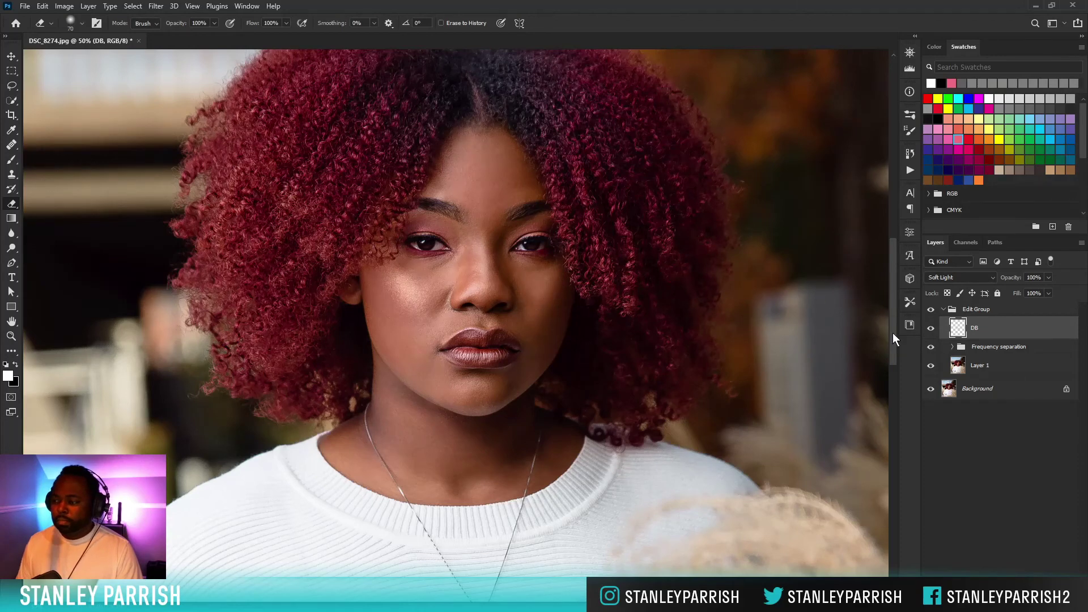
Toggle the DB layer's visibility at close and wide views to compare the dodge and burn effect.
click(930, 329)
click(930, 329)
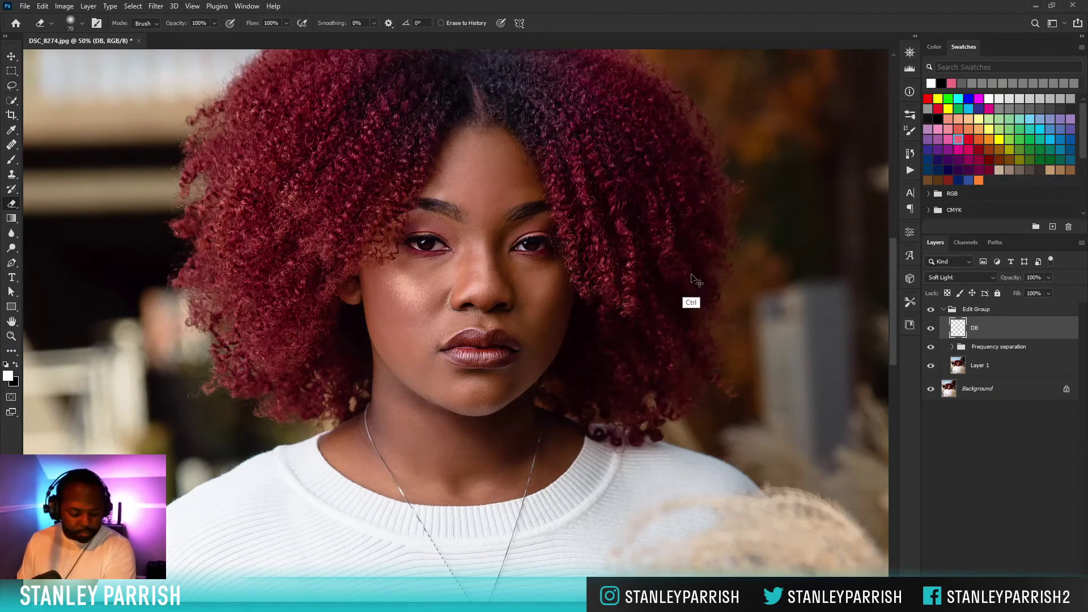
key(ctrl+minus)
key(ctrl+minus)
key(ctrl+plus)
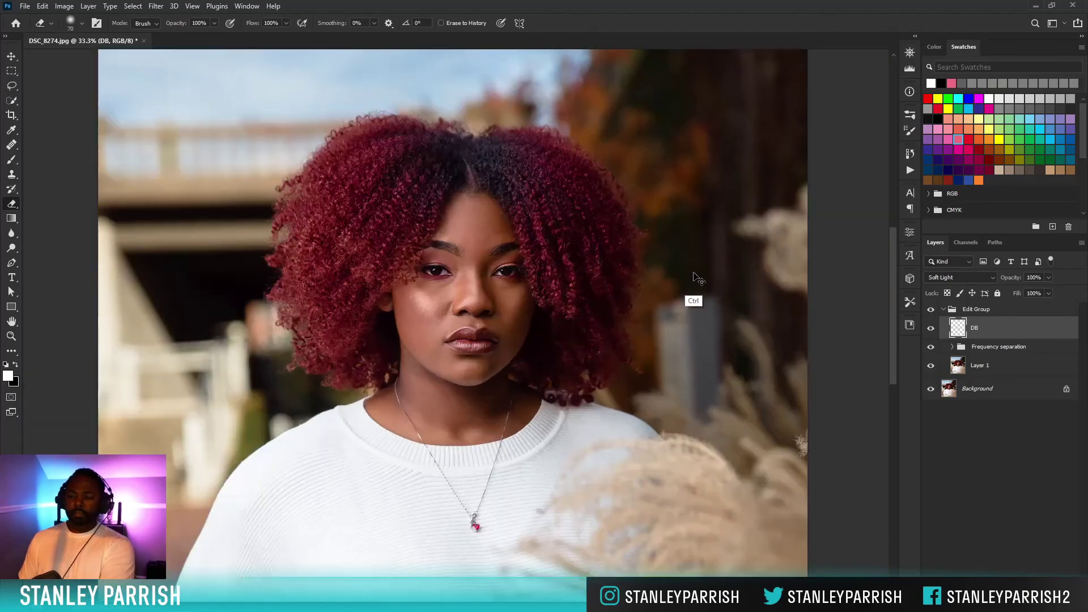
click(932, 328)
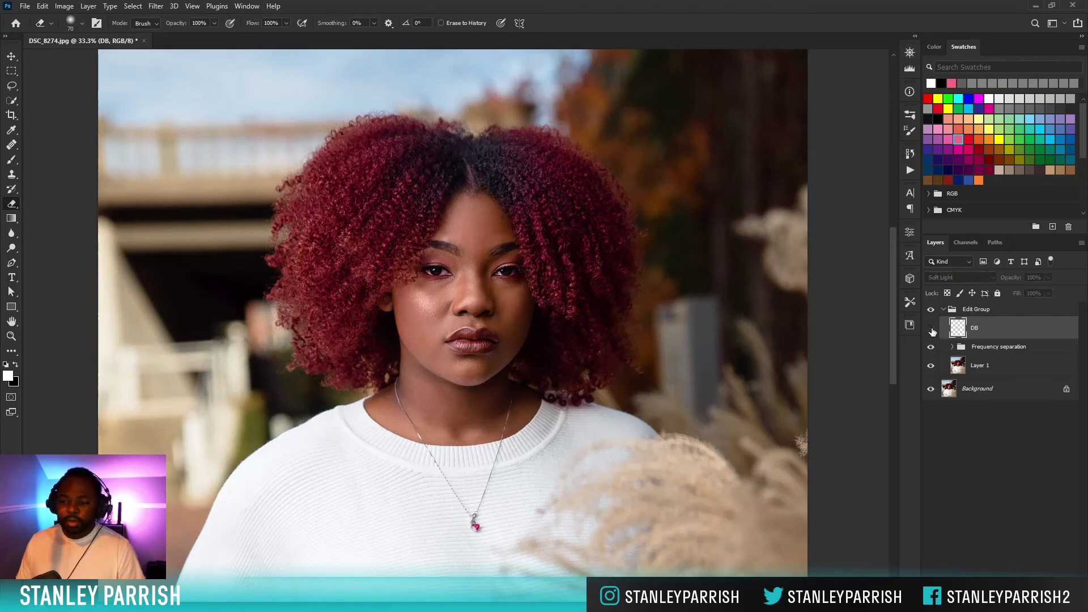
click(932, 330)
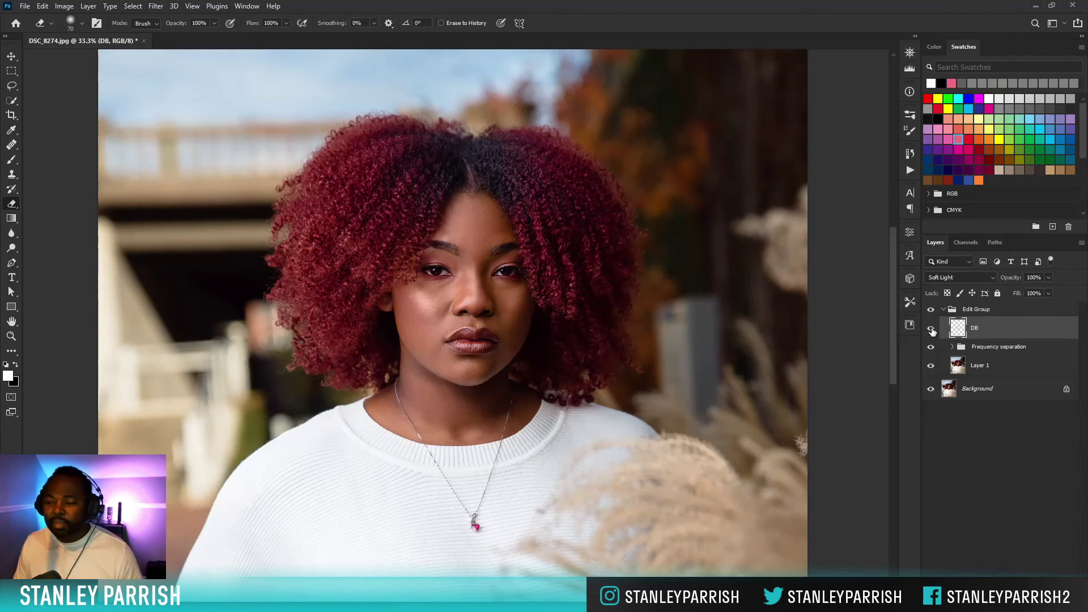
Toggle the DB layer and the whole Edit Group off and on to compare the retouch with the original portrait.
click(932, 331)
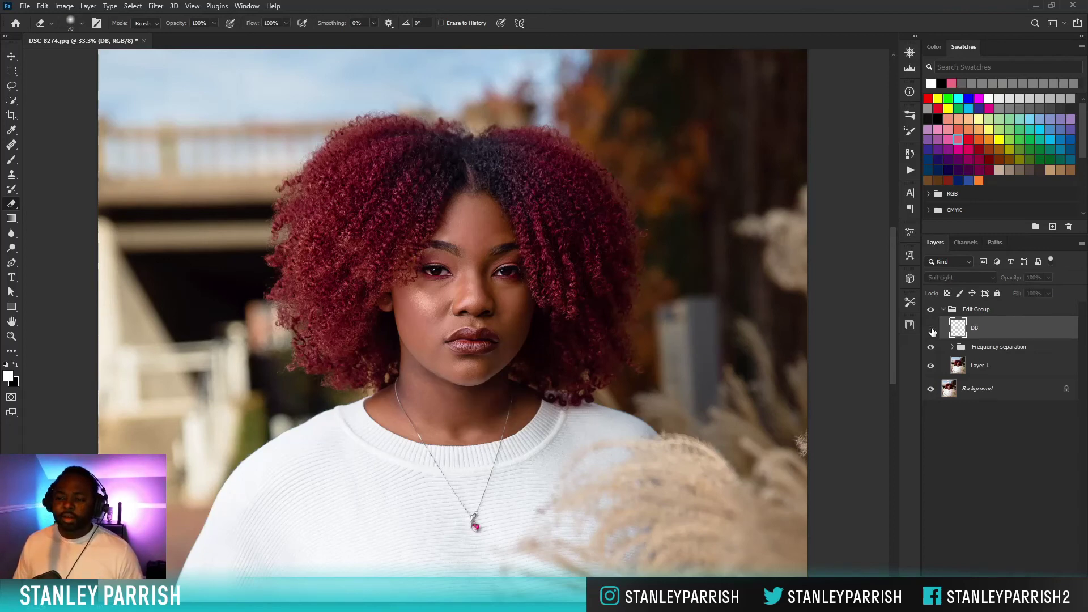
click(931, 330)
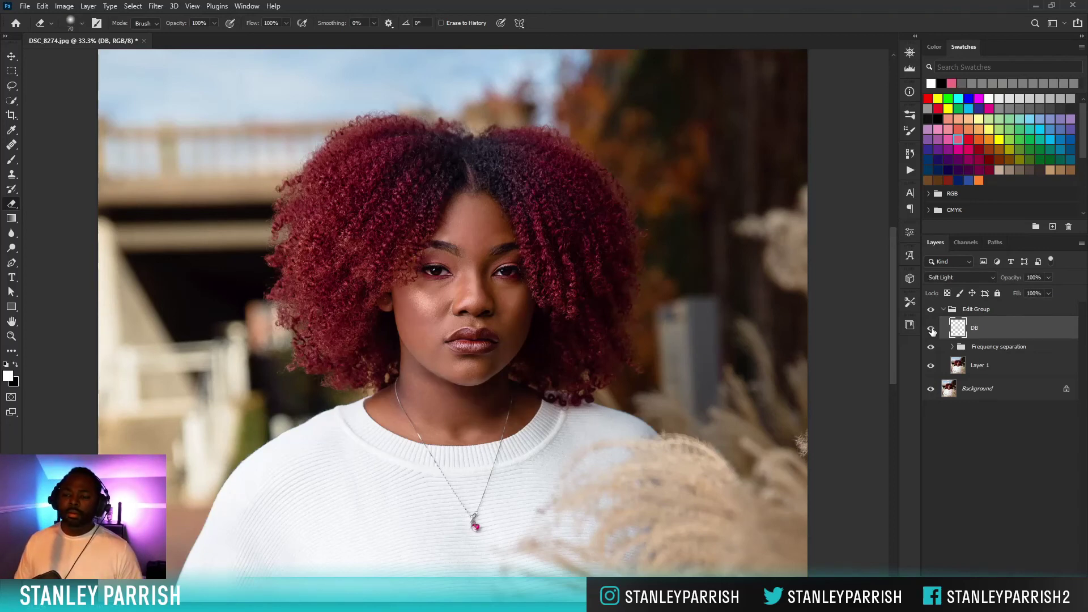
click(932, 331)
click(931, 330)
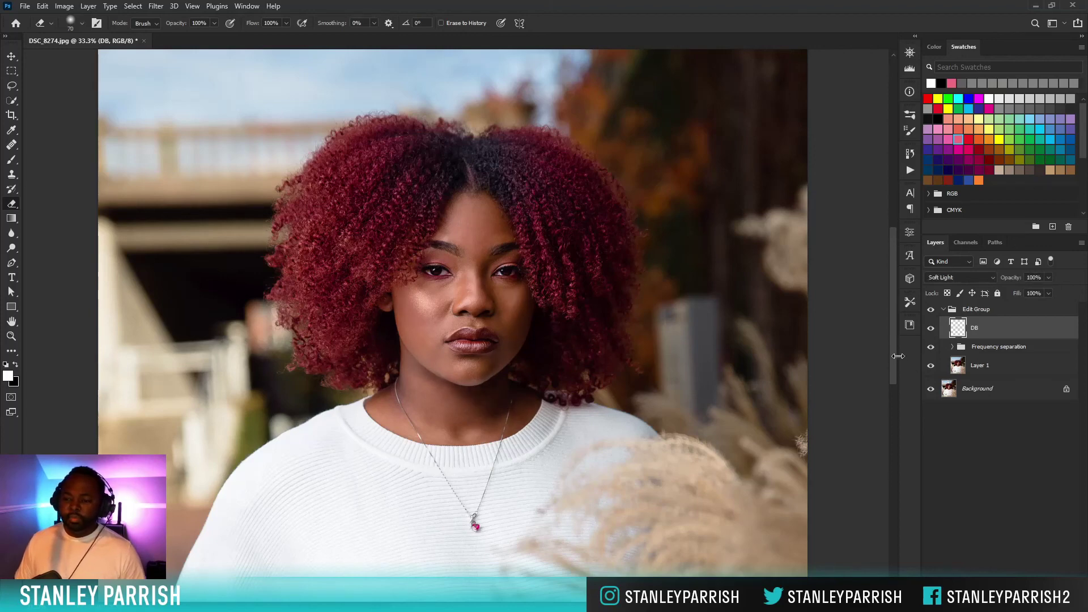
click(930, 309)
click(930, 310)
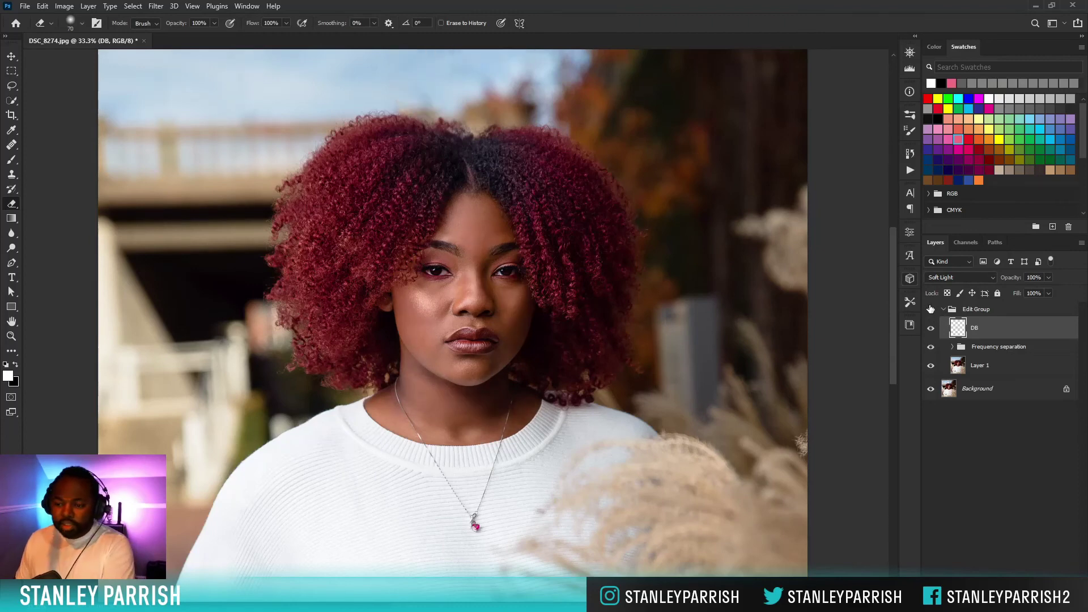
key(ctrl+minus)
key(ctrl+minus)
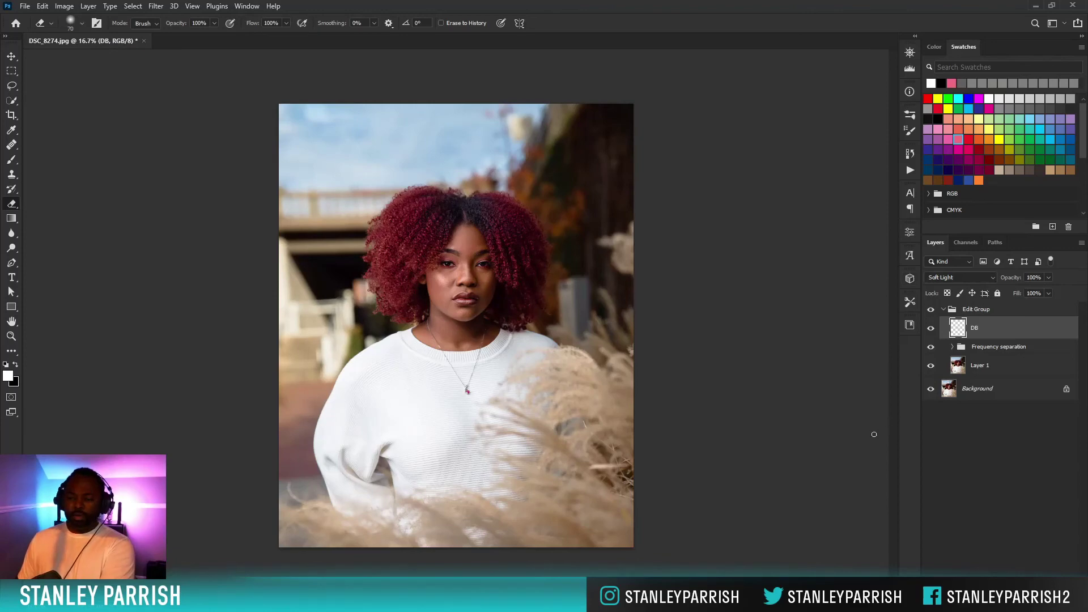
key(ctrl+plus)
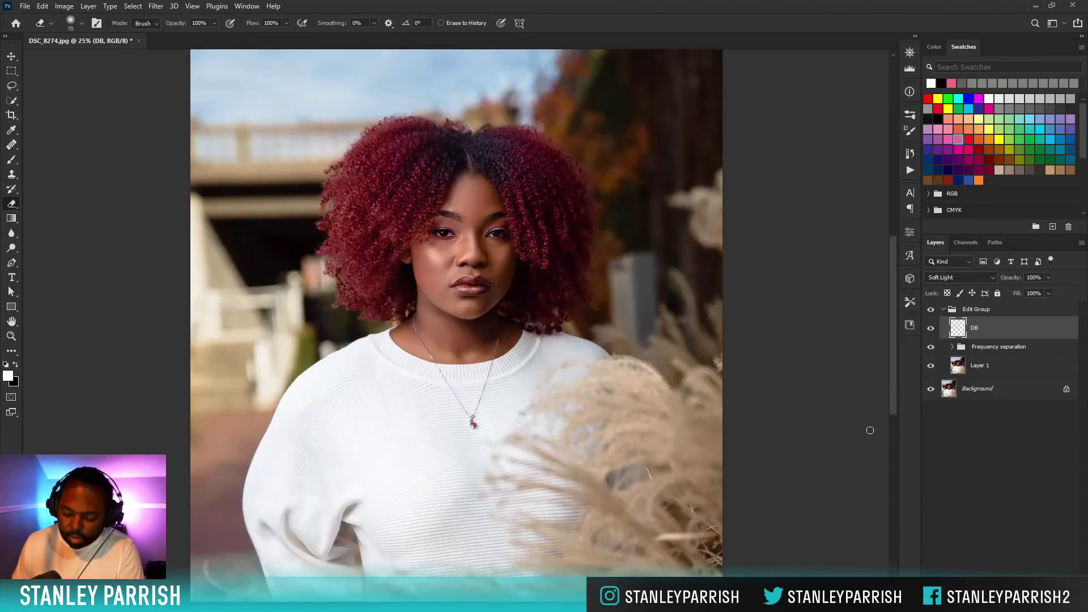
Touch up the chin highlight on the DB layer with a soft white brush of 35 to 45 px, then check the whole portrait.
key(b)
key(bracketleft)
key(bracketleft)
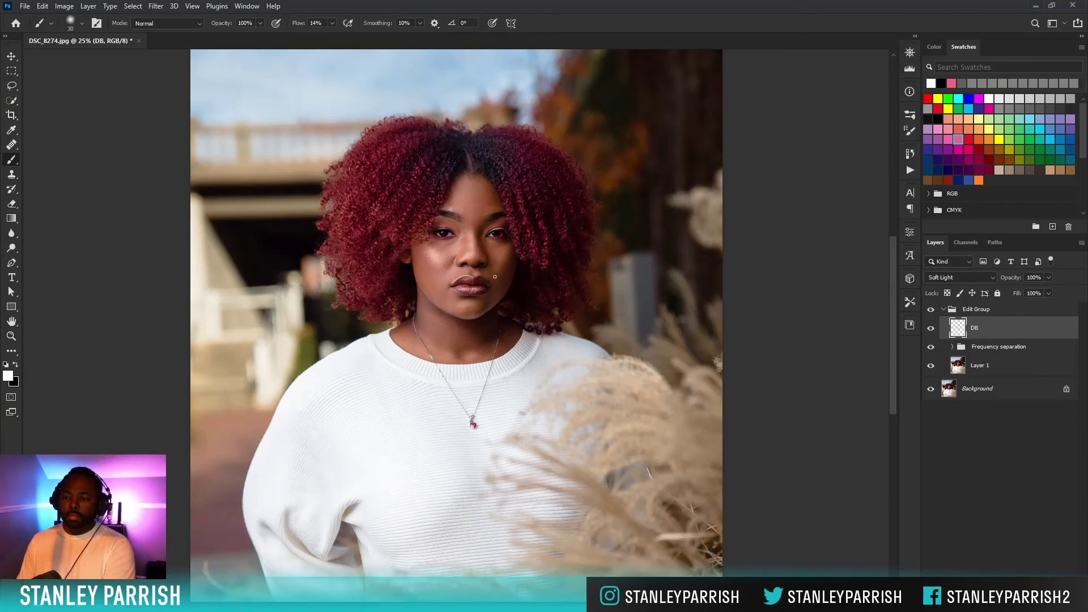
scroll(478, 307, up, 3)
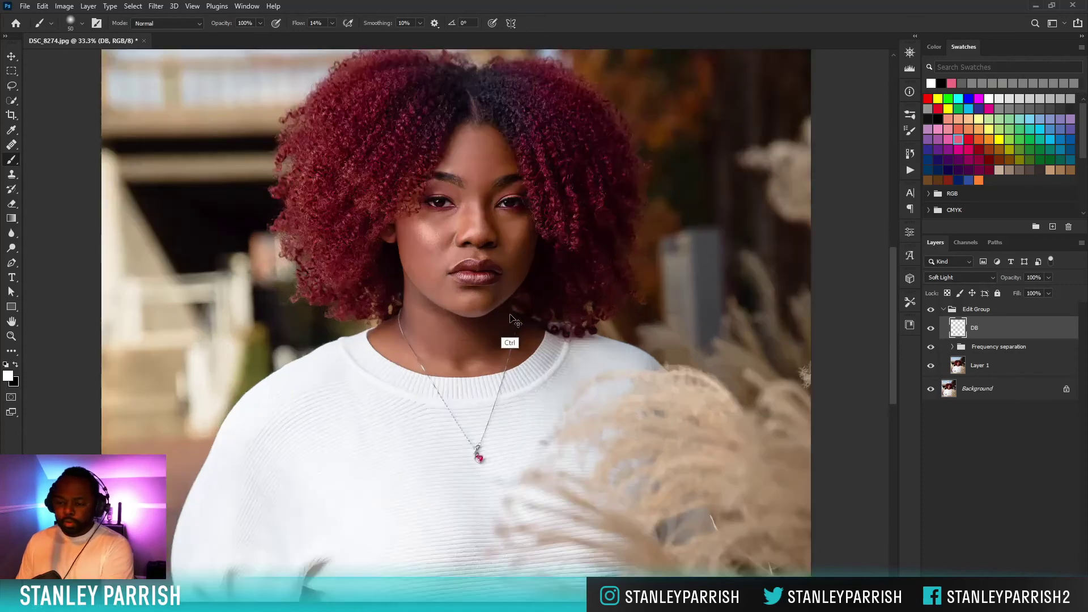
key(bracketleft)
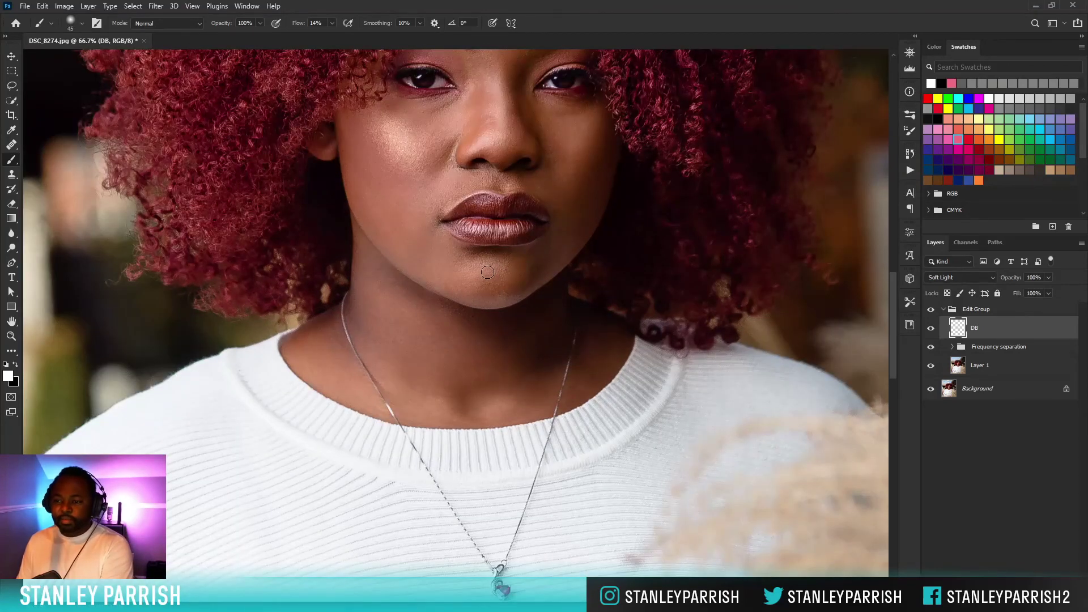
key(bracketleft)
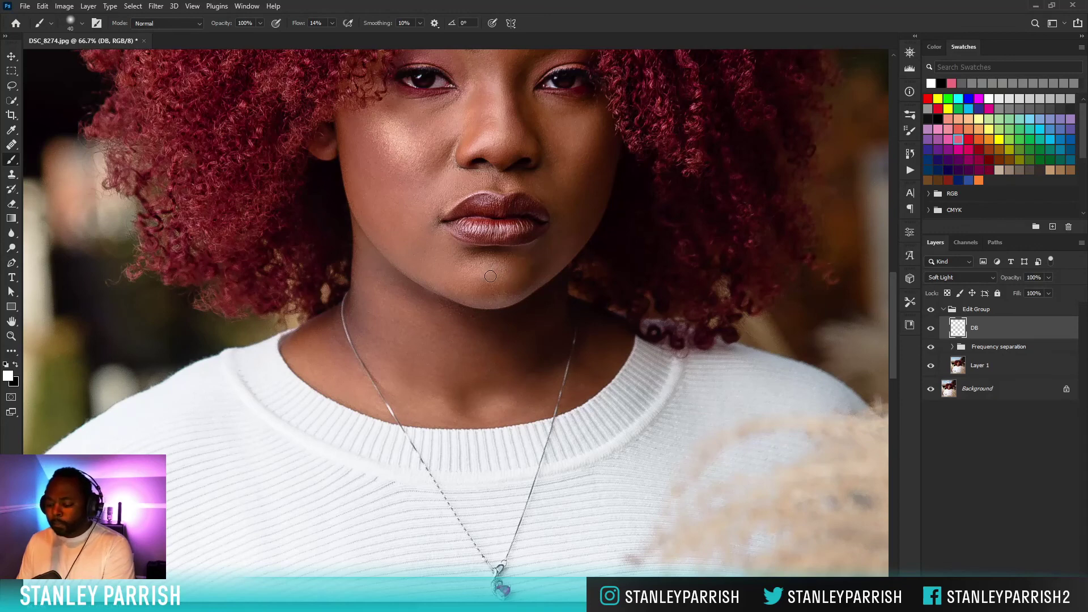
key(bracketleft)
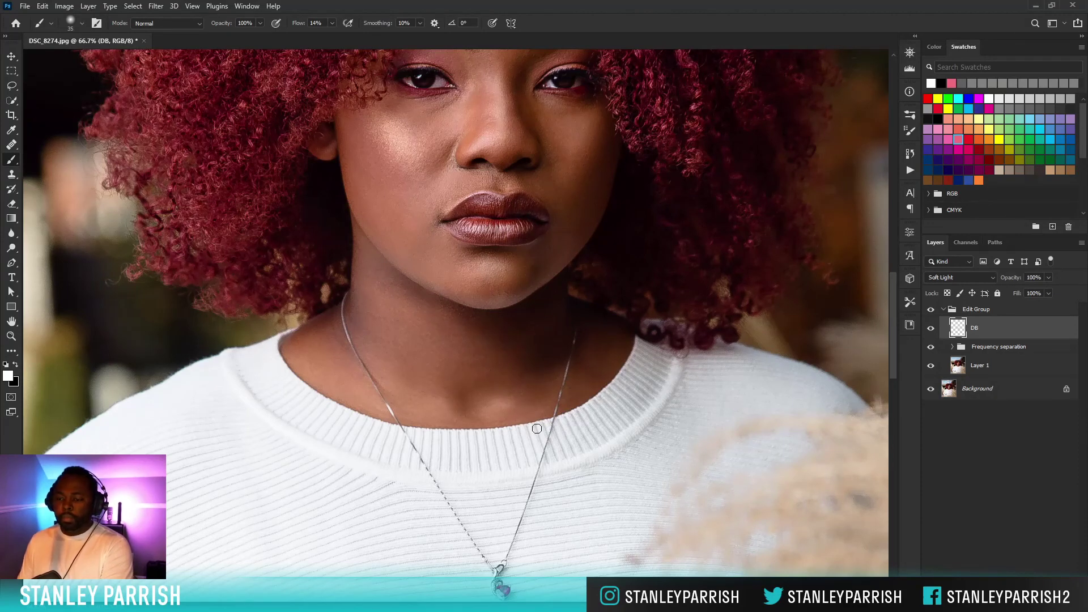
key(ctrl+0)
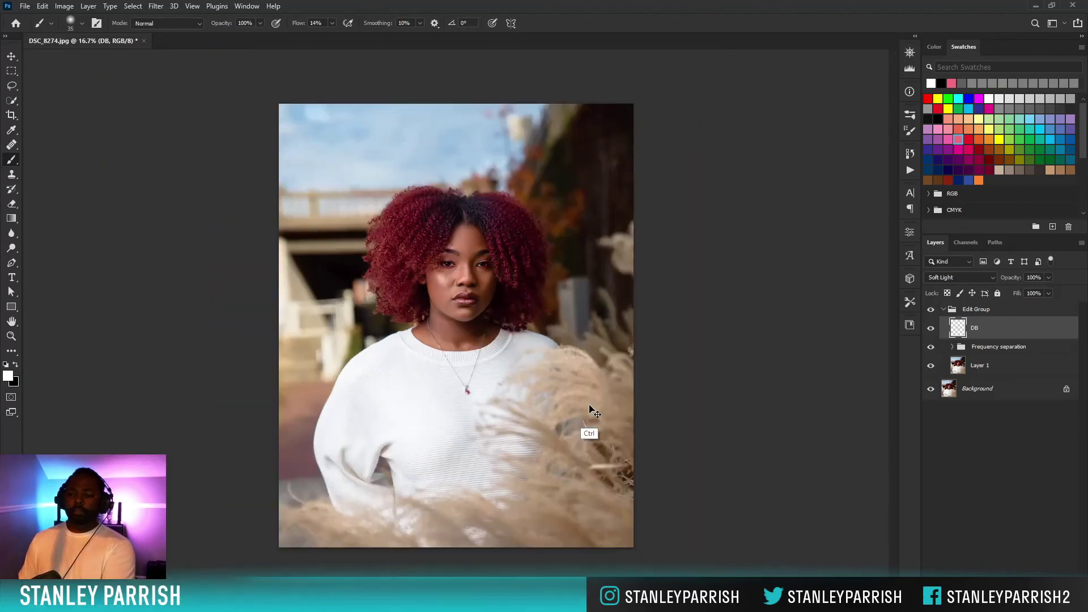
key(ctrl+plus)
key(ctrl+minus)
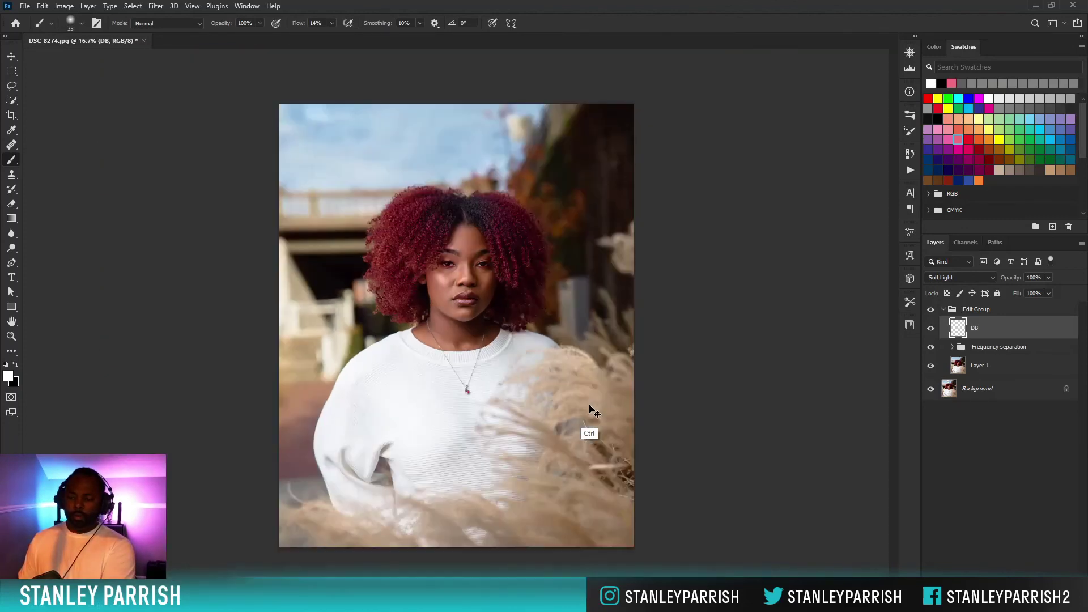
key(ctrl+plus)
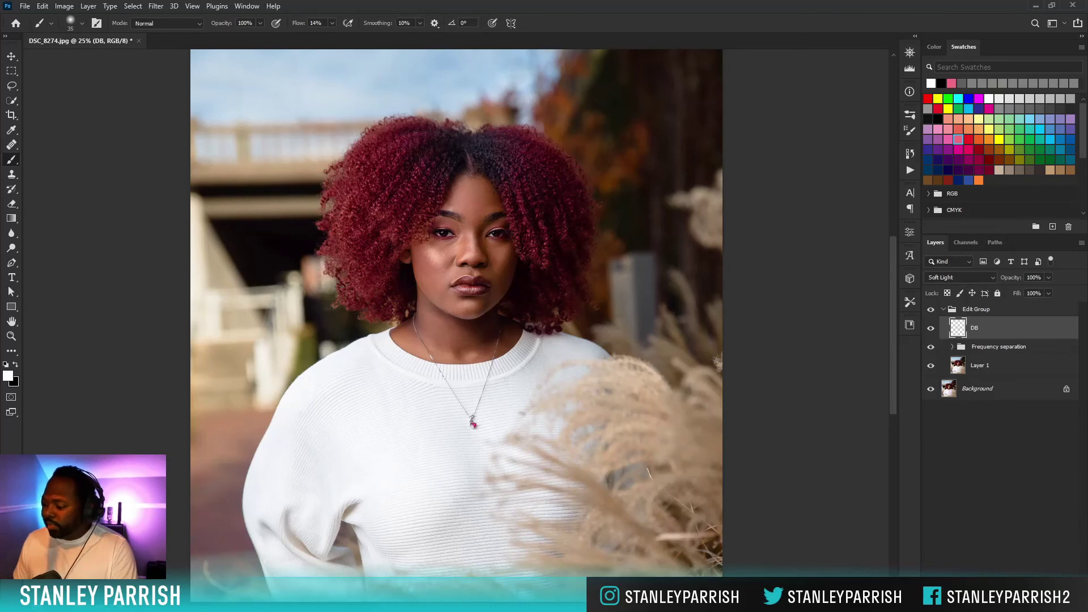
Add a Hue/Saturation adjustment above the DB layer with Saturation at +37 and invert its mask to black.
click(1021, 604)
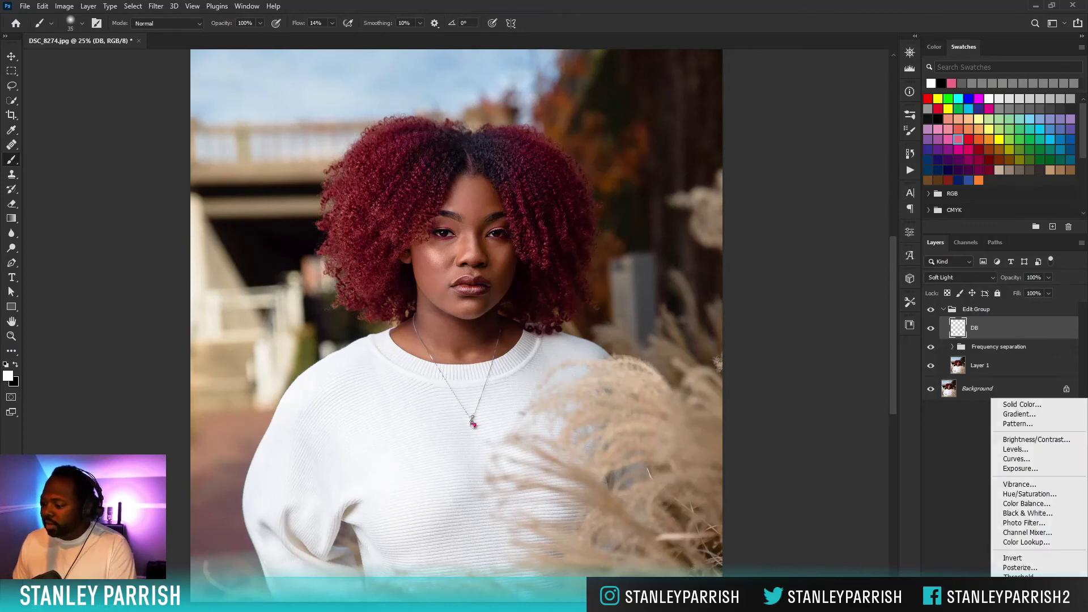
click(1035, 495)
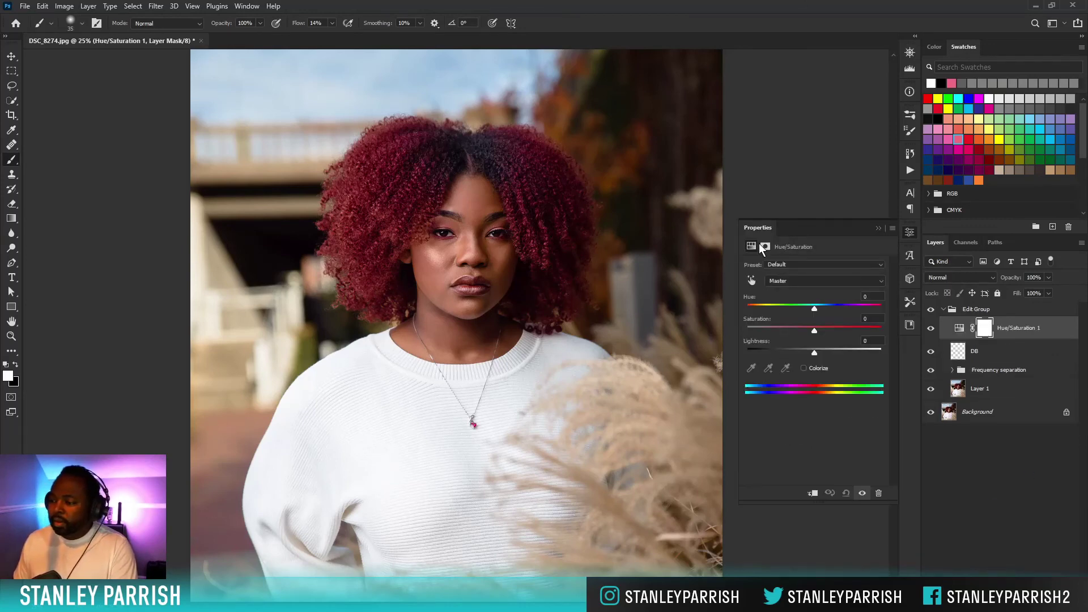
click(959, 327)
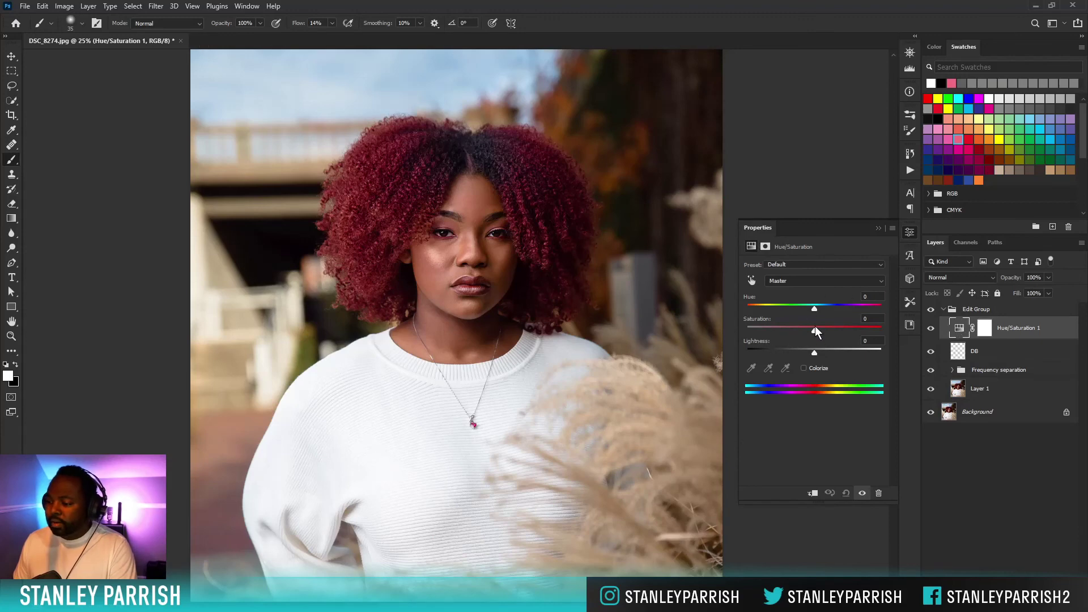
mouse_move(815, 329)
mouse_down()
mouse_move(859, 339)
mouse_move(873, 329)
mouse_move(798, 320)
mouse_move(831, 319)
mouse_up()
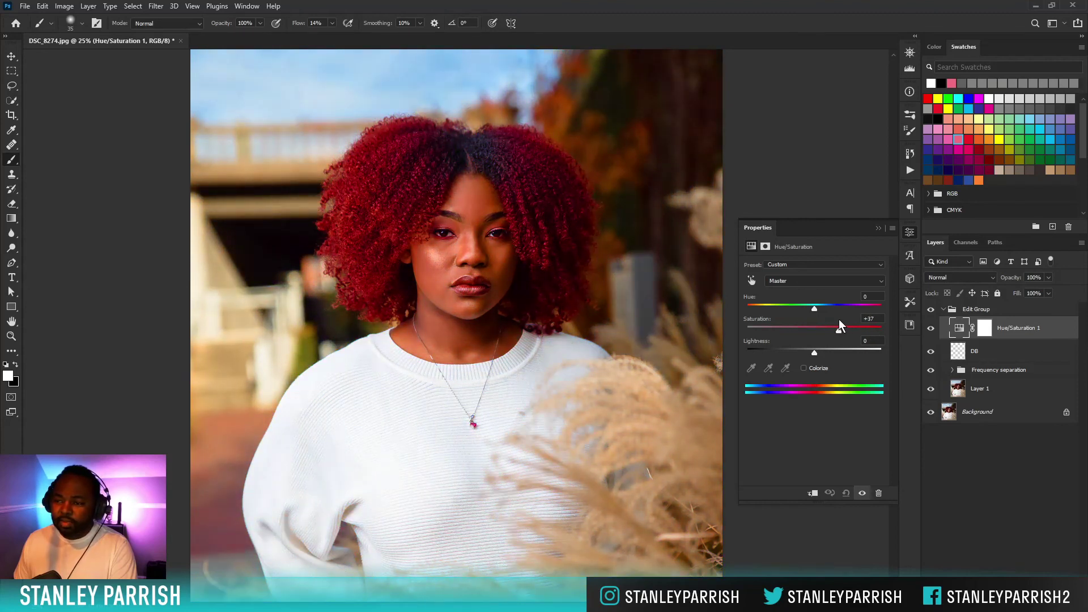
click(985, 330)
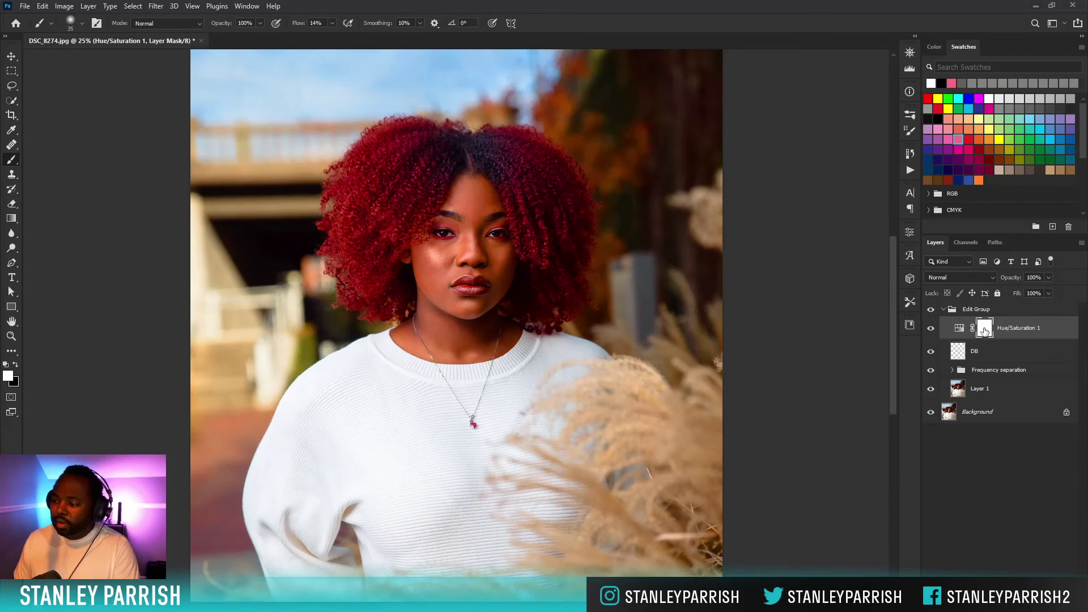
key(ctrl+i)
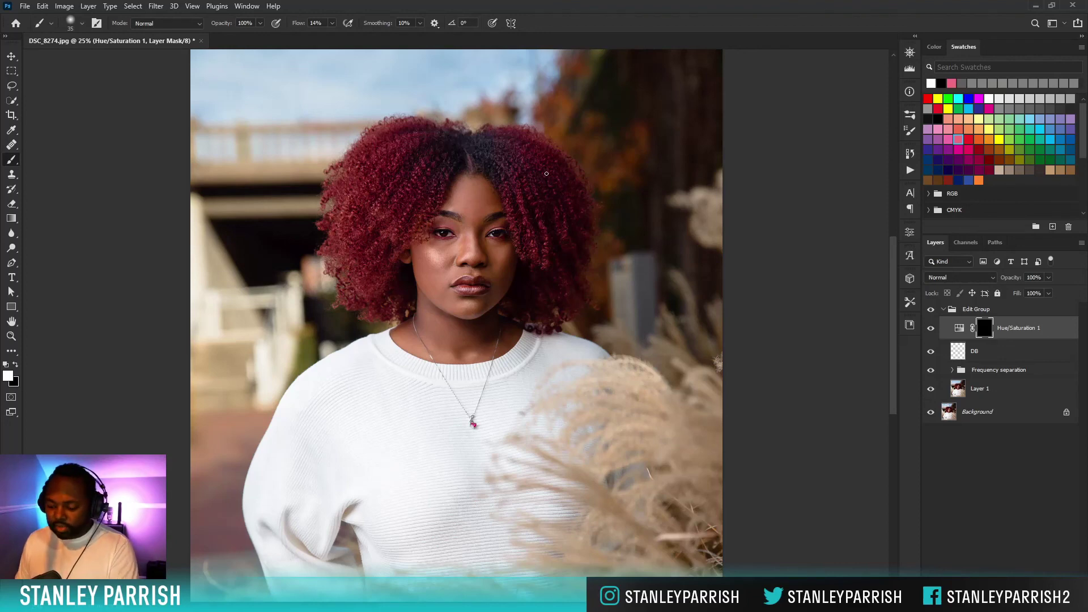
Paint the red hair white on the Hue/Saturation mask with a 175 px soft brush to apply the saturation boost there.
key(bracketright)
key(bracketright)
key(bracketright)
key(bracketright)
key(bracketright)
key(bracketright)
key(bracketright)
key(bracketright)
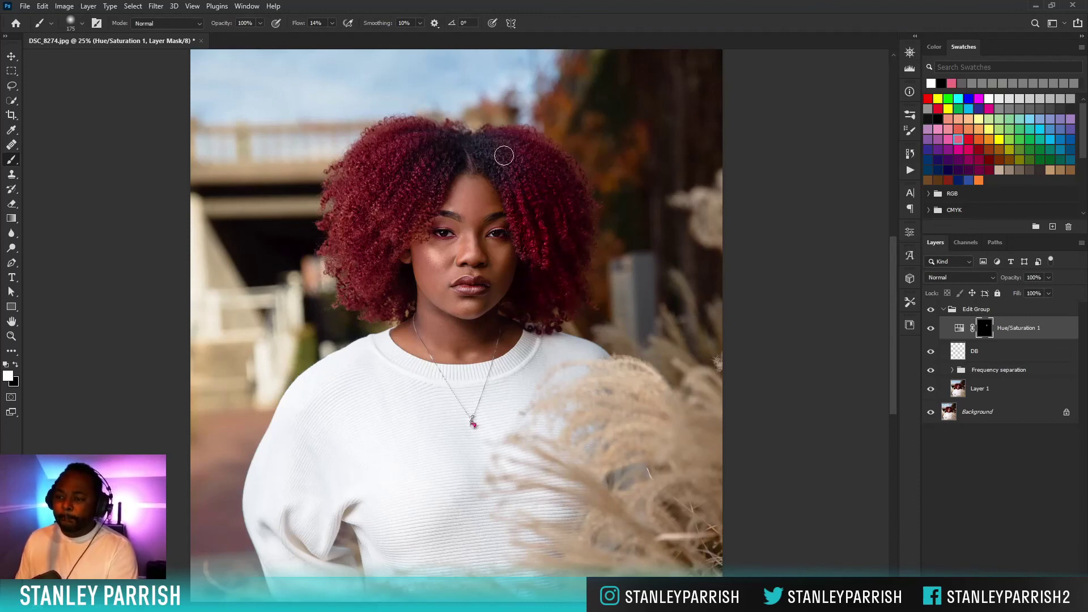
mouse_move(515, 138)
mouse_down()
mouse_move(566, 224)
mouse_move(554, 242)
mouse_up()
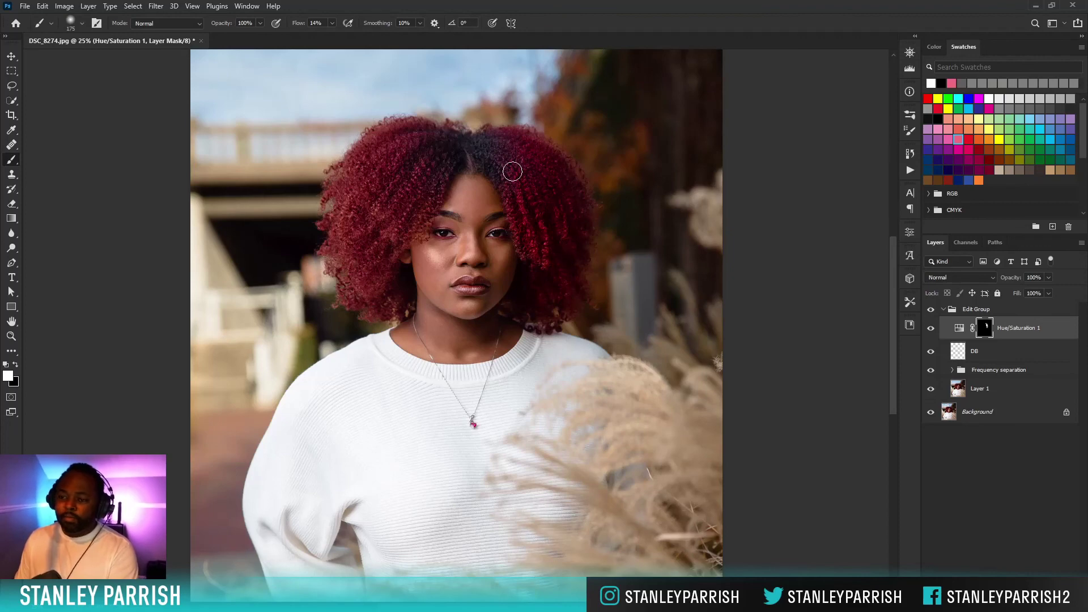
mouse_move(434, 165)
mouse_down()
mouse_move(410, 206)
mouse_move(392, 196)
mouse_move(398, 172)
mouse_move(374, 185)
mouse_move(388, 145)
mouse_move(379, 140)
mouse_move(356, 172)
mouse_move(354, 263)
mouse_move(372, 307)
mouse_move(393, 295)
mouse_move(361, 243)
mouse_move(334, 250)
mouse_move(332, 220)
mouse_move(364, 163)
mouse_move(416, 191)
mouse_move(414, 214)
mouse_move(430, 148)
mouse_move(399, 177)
mouse_move(435, 168)
mouse_move(420, 153)
mouse_move(442, 151)
mouse_move(442, 137)
mouse_move(399, 133)
mouse_move(365, 147)
mouse_move(346, 178)
mouse_move(390, 202)
mouse_move(438, 175)
mouse_move(390, 171)
mouse_move(357, 208)
mouse_move(385, 242)
mouse_move(375, 277)
mouse_move(390, 293)
mouse_move(530, 186)
mouse_move(490, 149)
mouse_move(551, 168)
mouse_up()
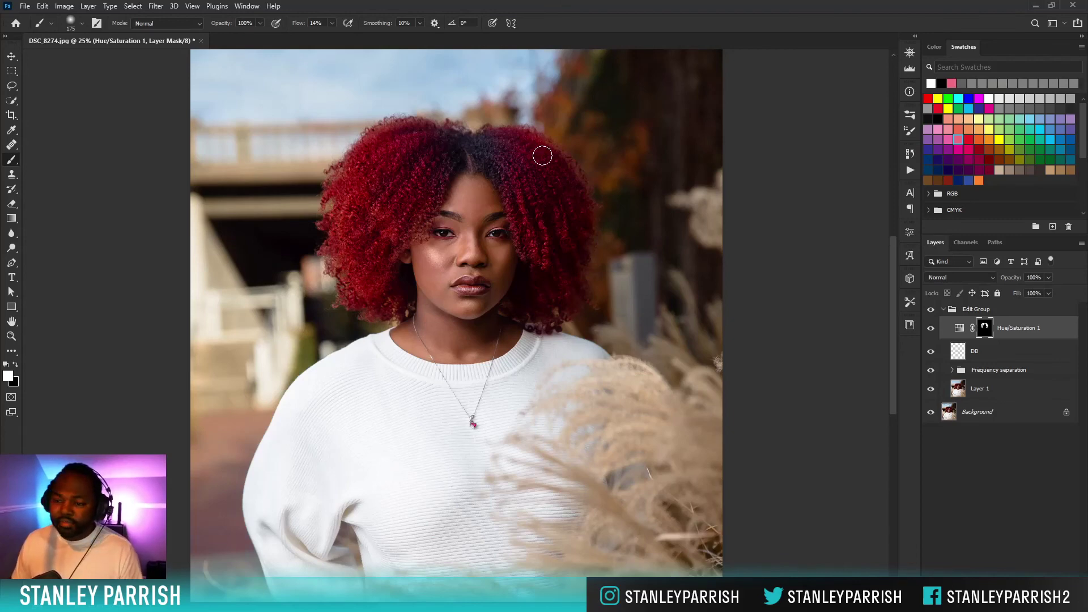
Lower the Hue/Saturation layer's opacity to 49% and deselect the layer.
click(959, 328)
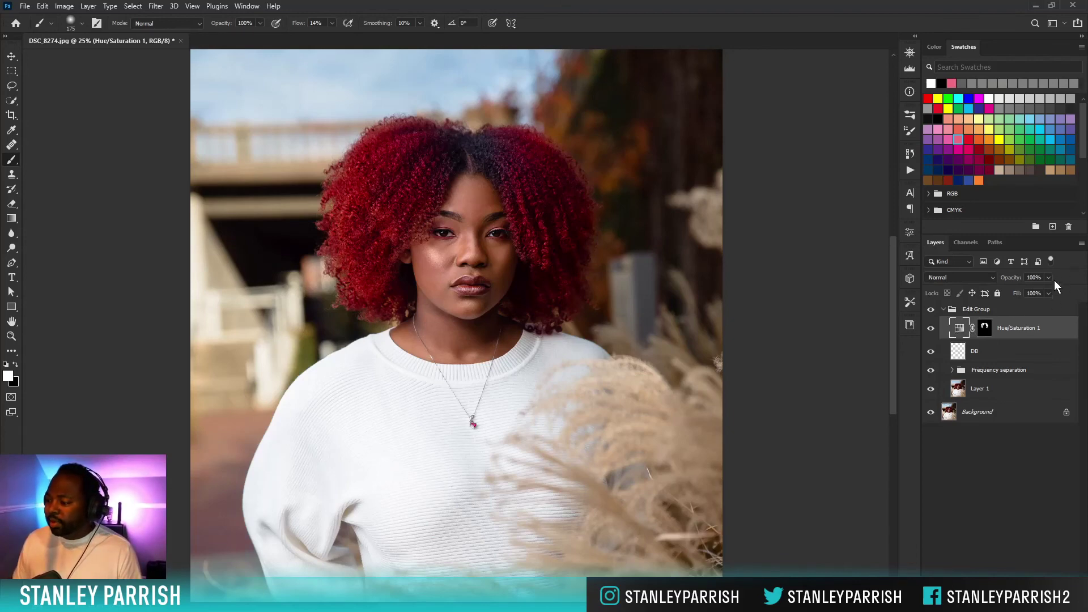
click(1052, 277)
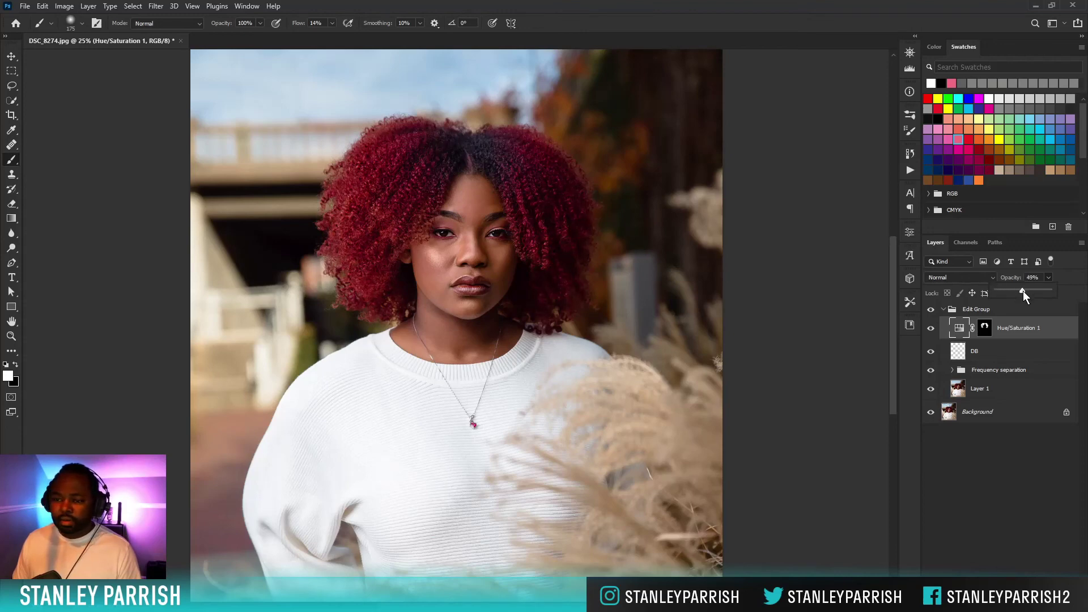
click(998, 497)
click(998, 497)
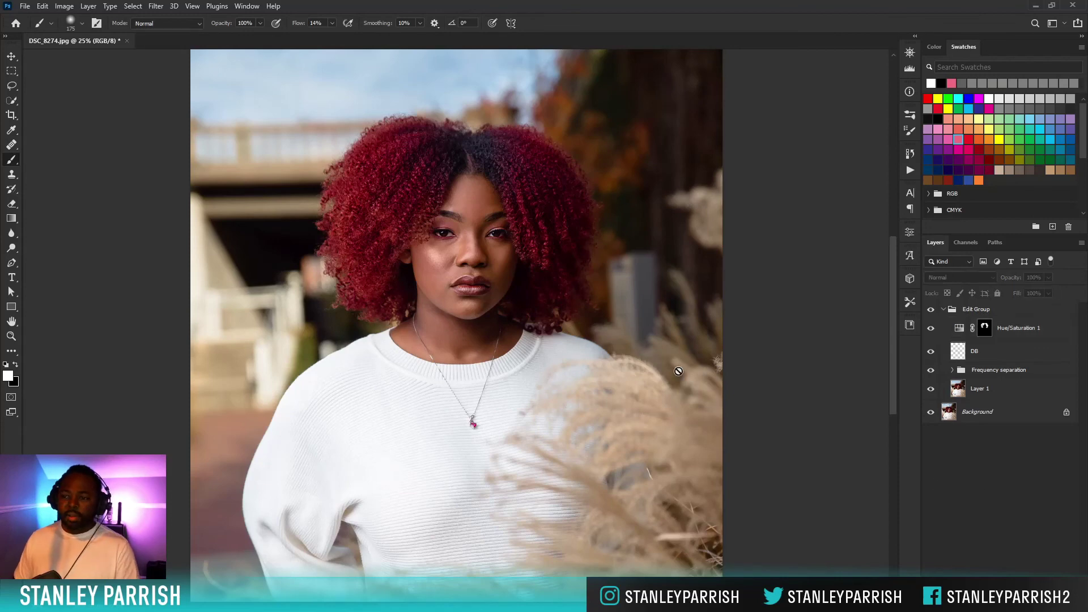
key(ctrl+minus)
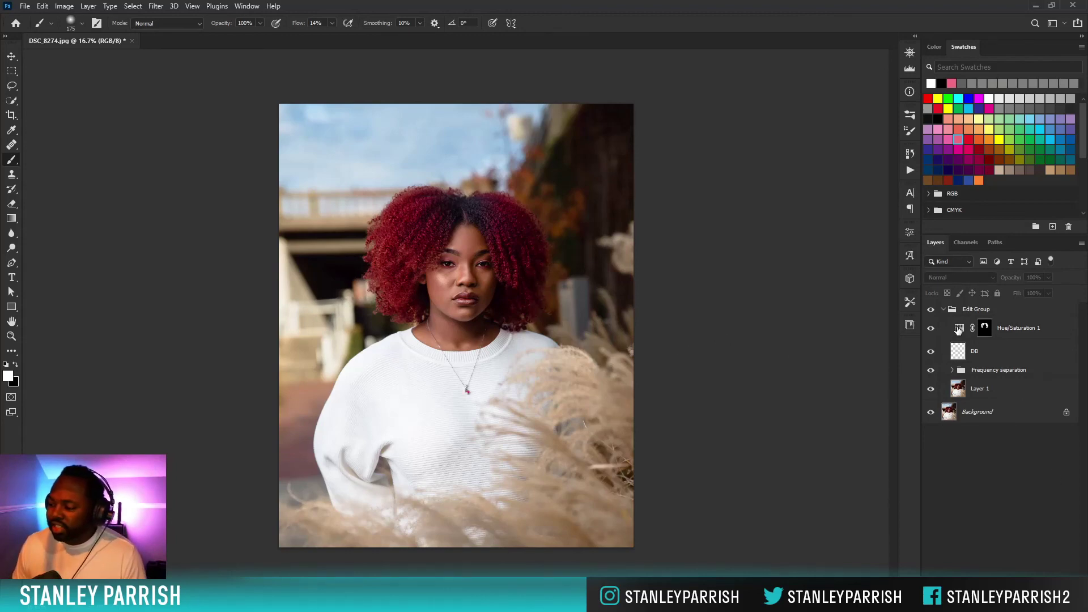
Run the Curves Lite action to add a Curves adjustment above the Hue/Saturation layer.
click(985, 328)
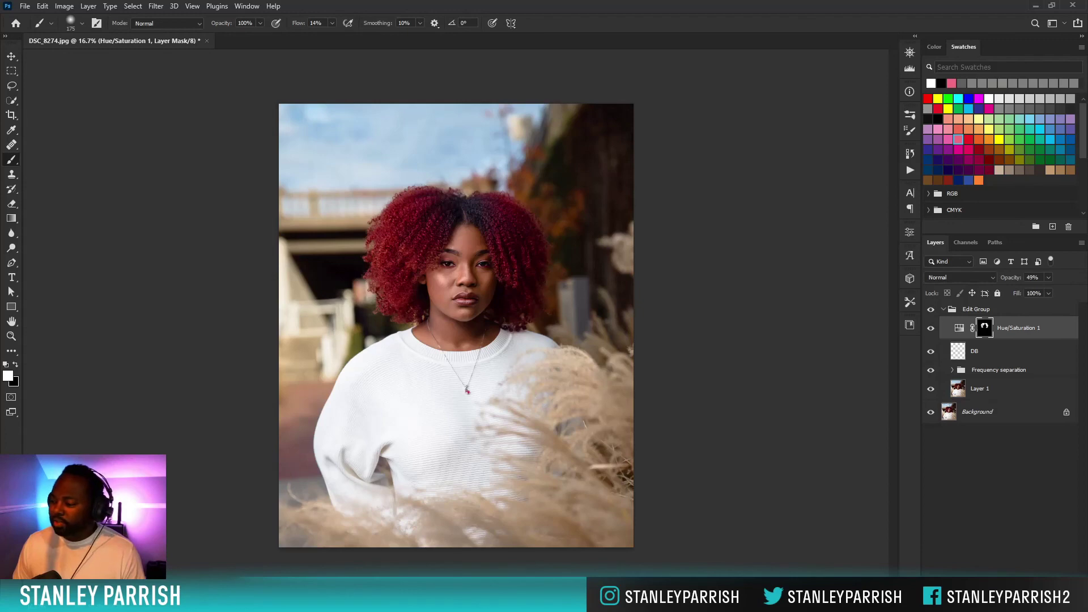
click(910, 172)
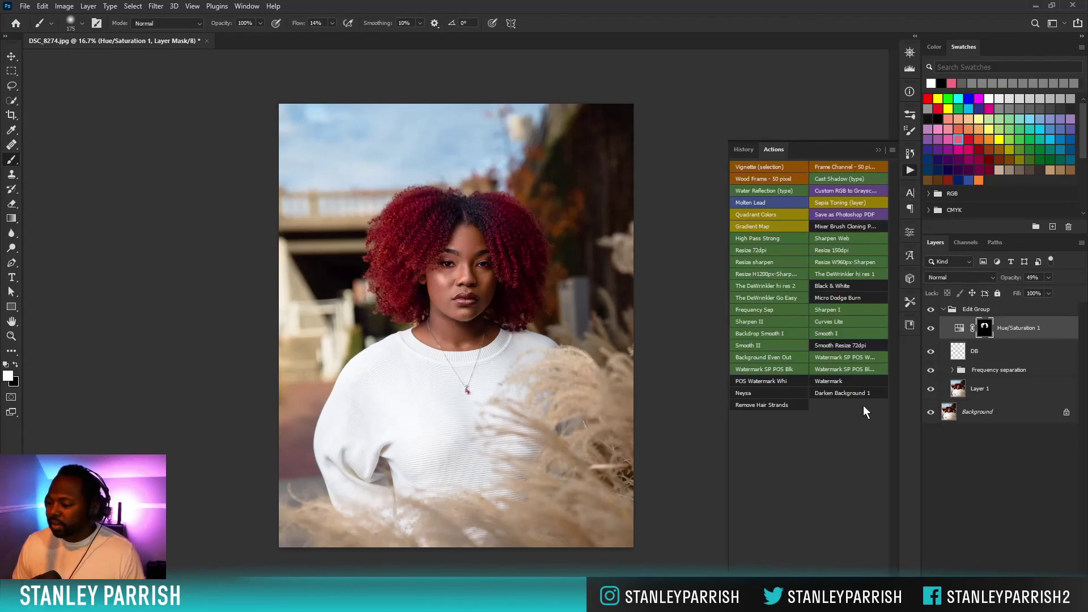
click(842, 321)
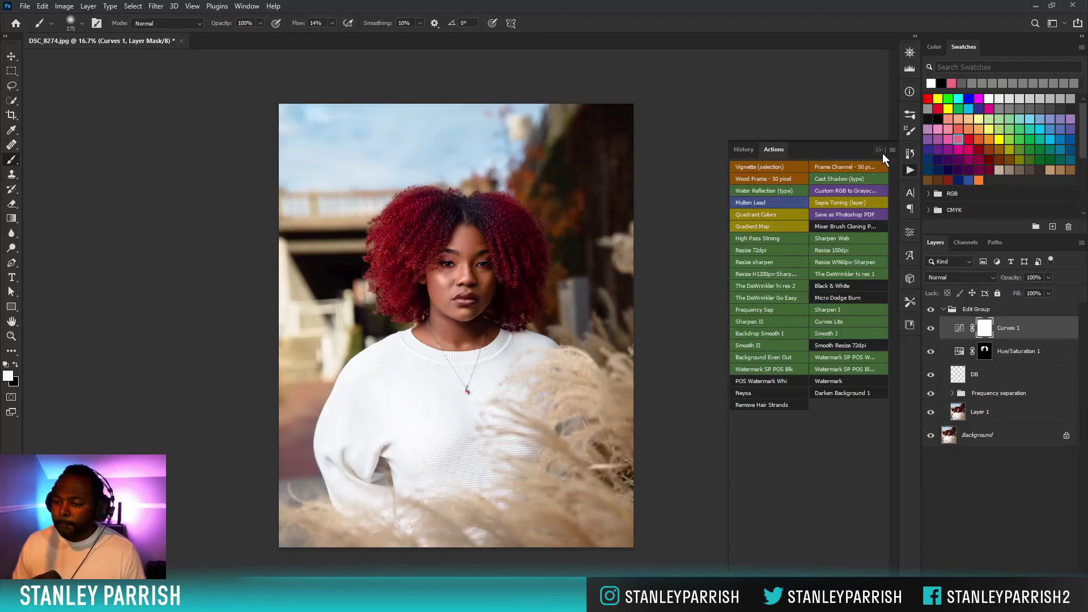
click(878, 150)
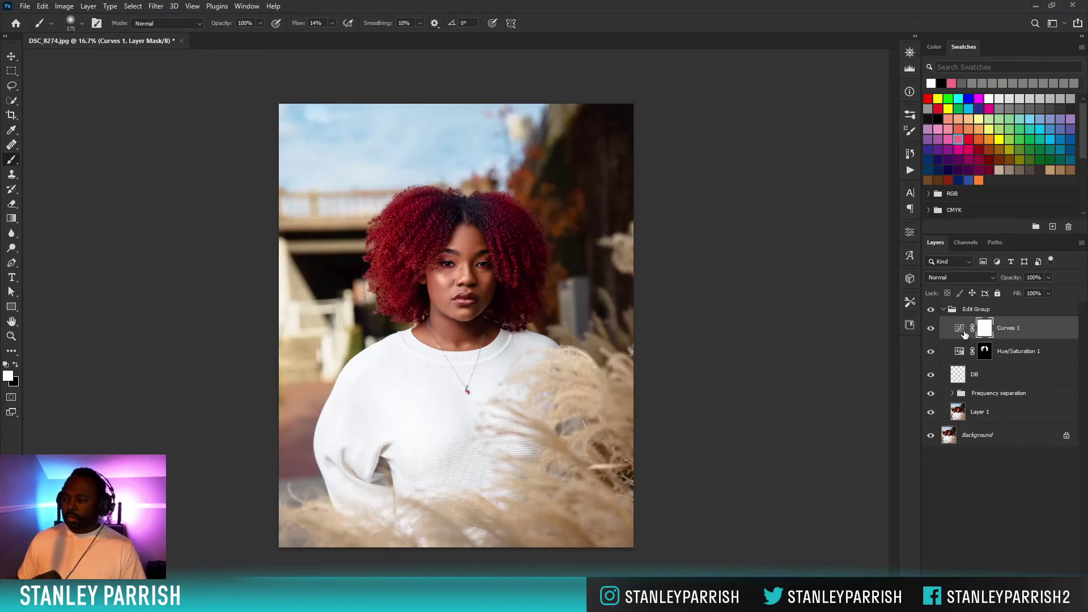
Reduce the Curves layer's opacity to 40% and toggle the Edit Group to compare the portrait before and after.
click(1023, 339)
click(1048, 278)
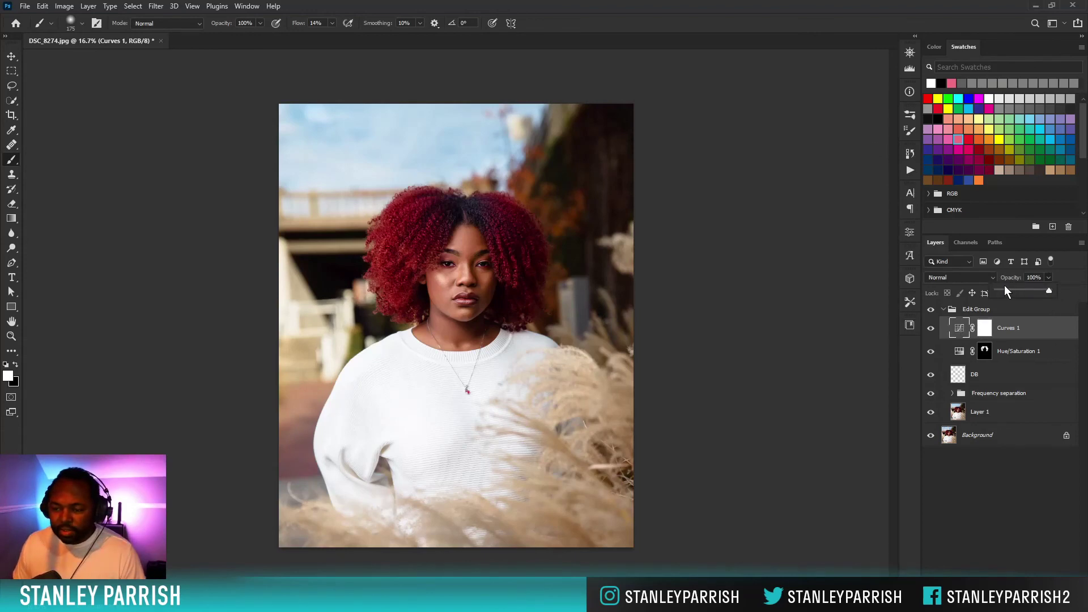
drag(1008, 288, 1012, 289)
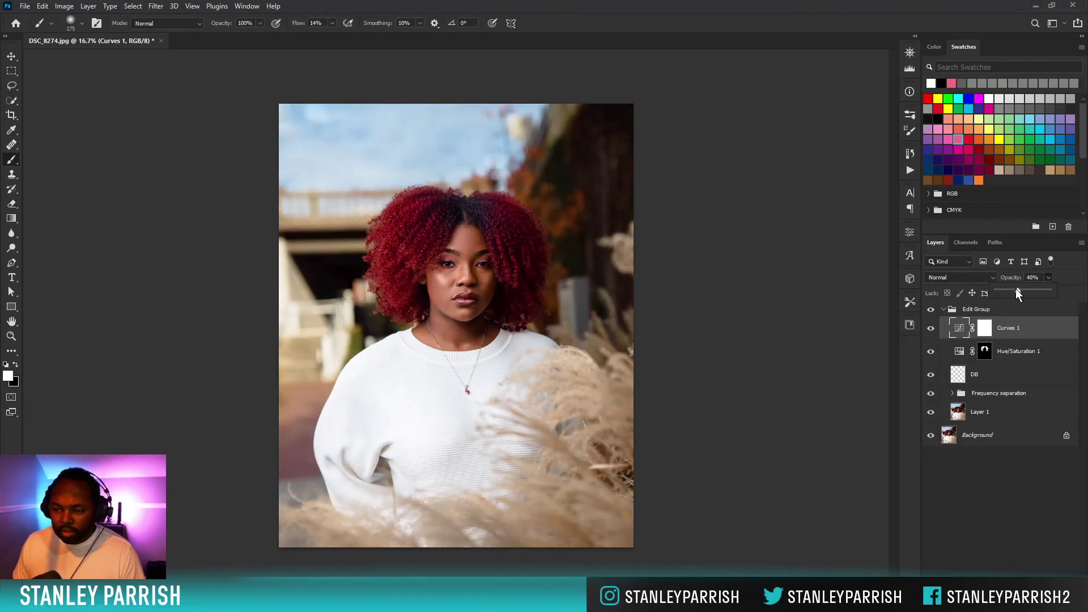
click(990, 517)
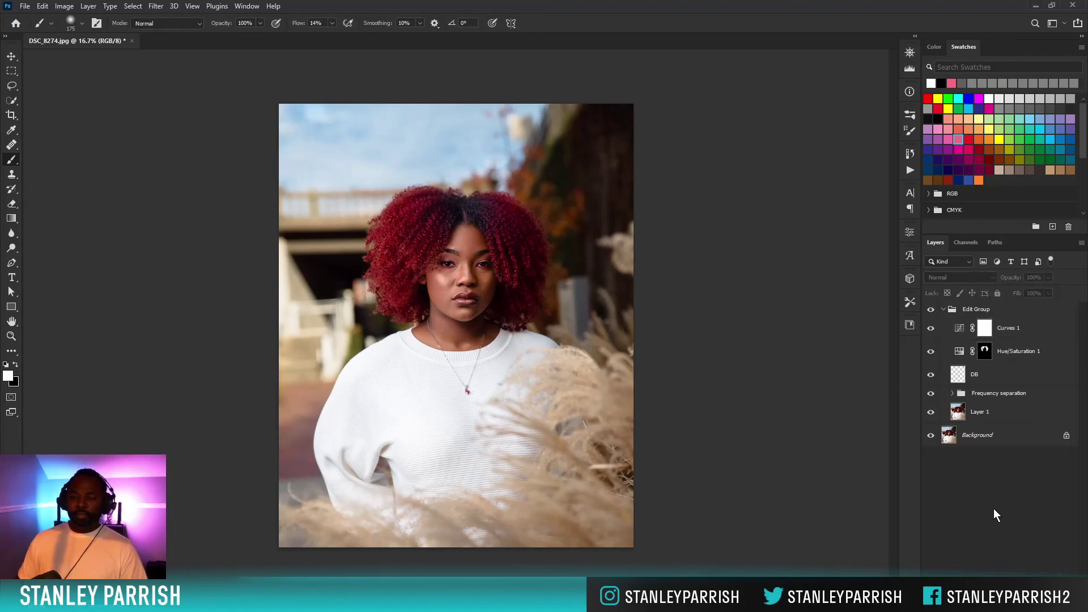
click(930, 311)
click(932, 312)
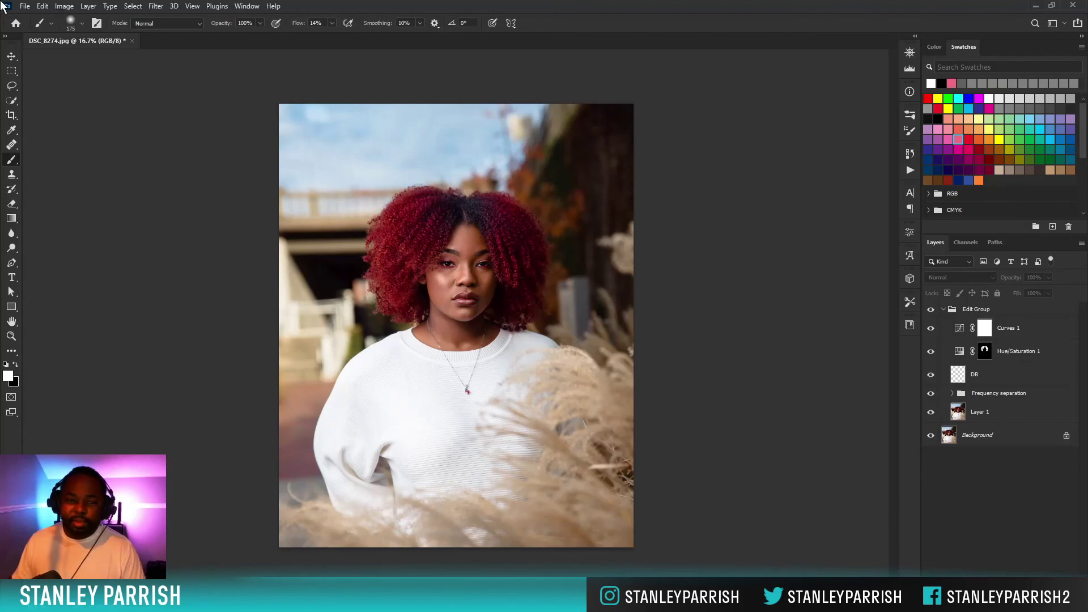
Float the DSC_8274.jpg document in its own window and minimize Photoshop to reach the desktop folders.
click(9, 59)
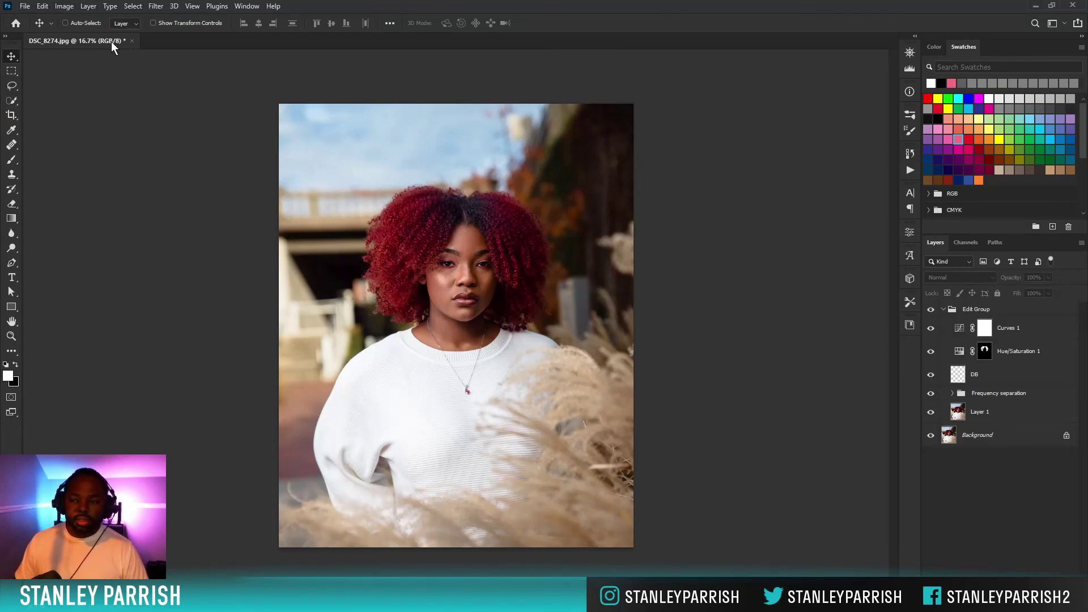
drag(111, 42, 128, 89)
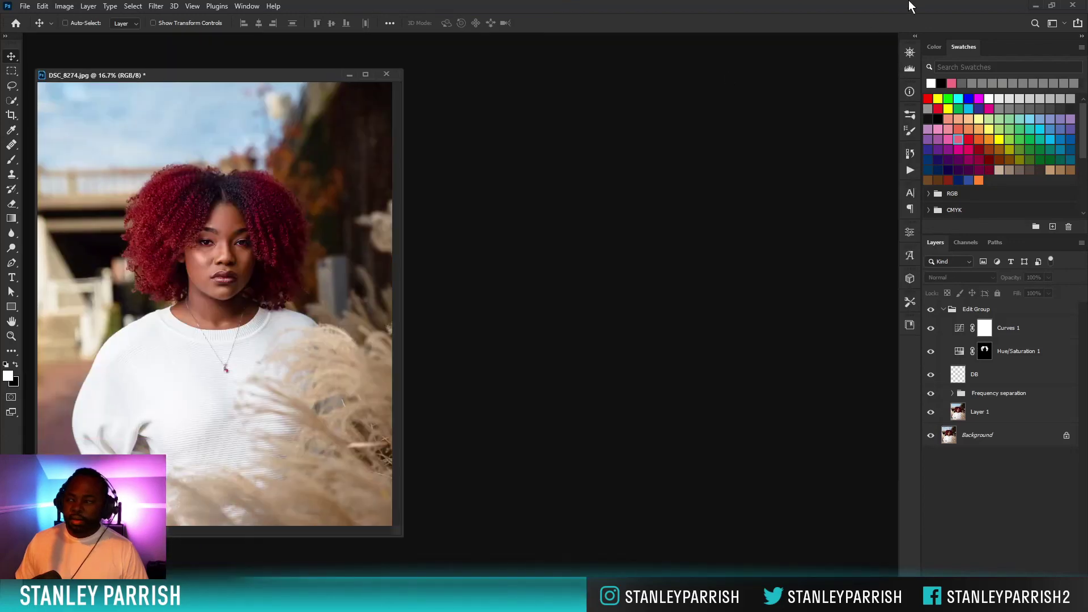
click(1034, 6)
click(1036, 6)
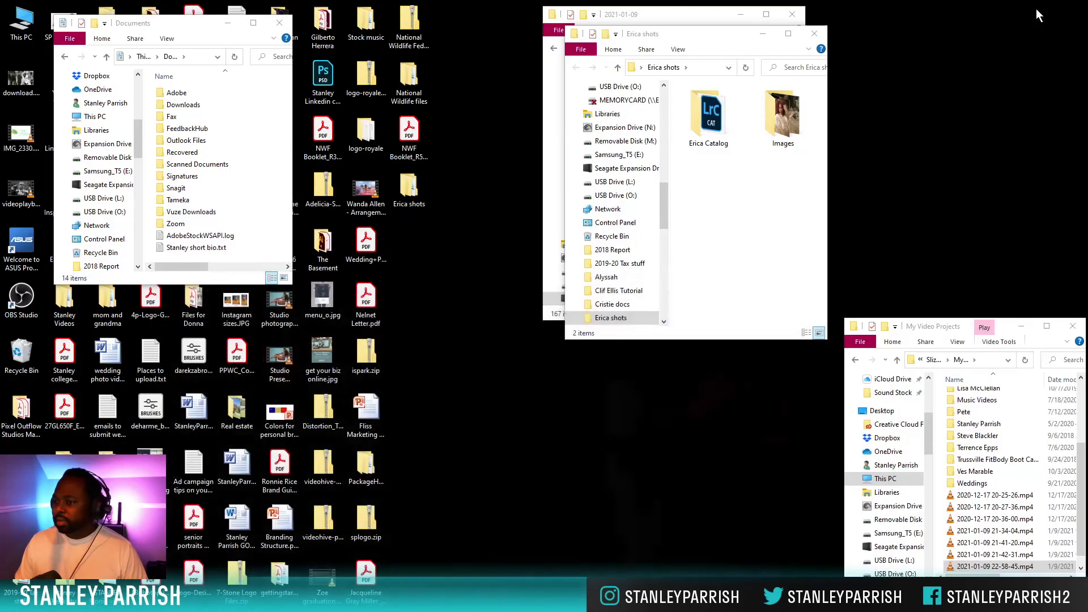
Open the original DSC_8274.NEF from the Images folder in Adobe Photoshop 2021 through Camera Raw.
double_click(781, 120)
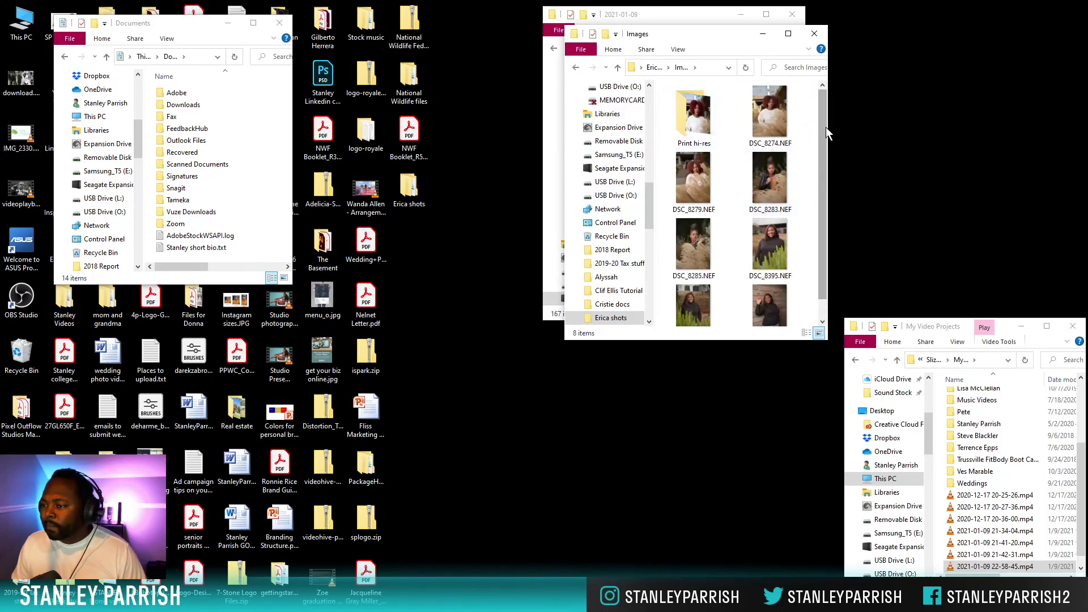
double_click(778, 120)
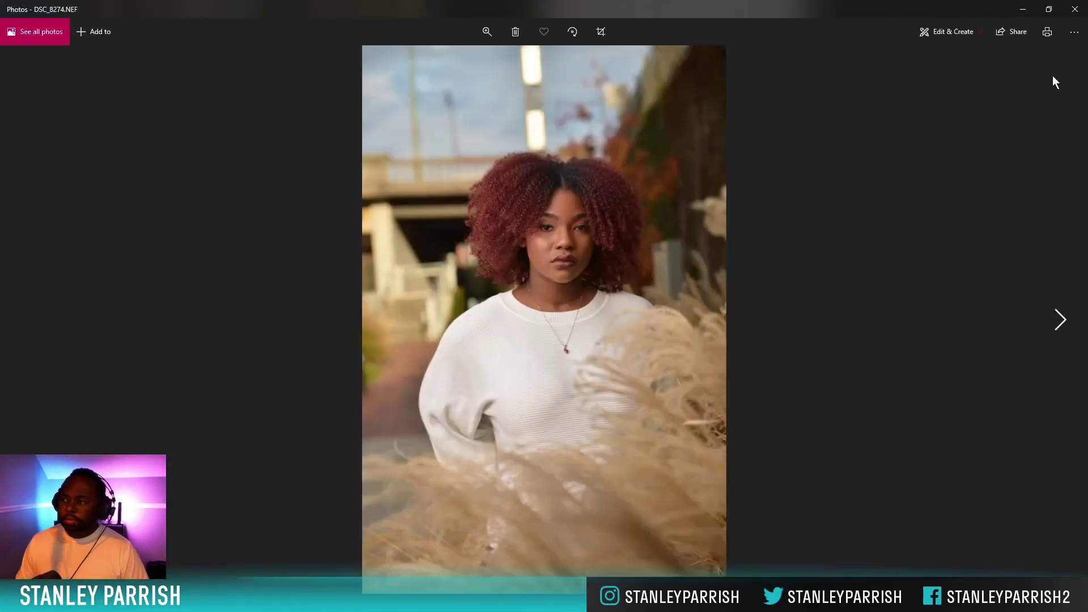
click(1075, 9)
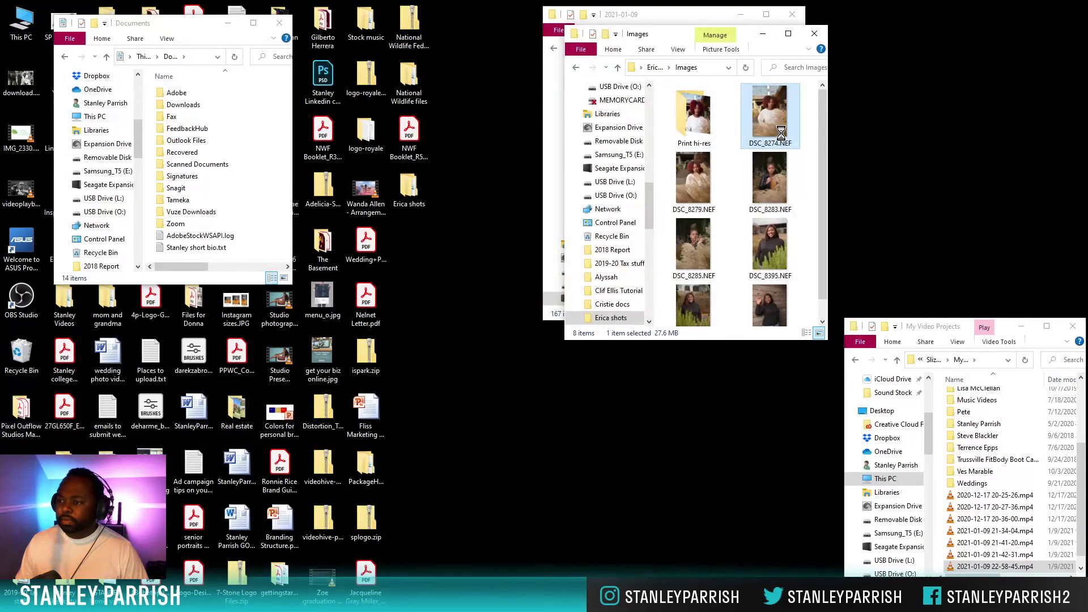
right_click(776, 118)
mouse_move(705, 214)
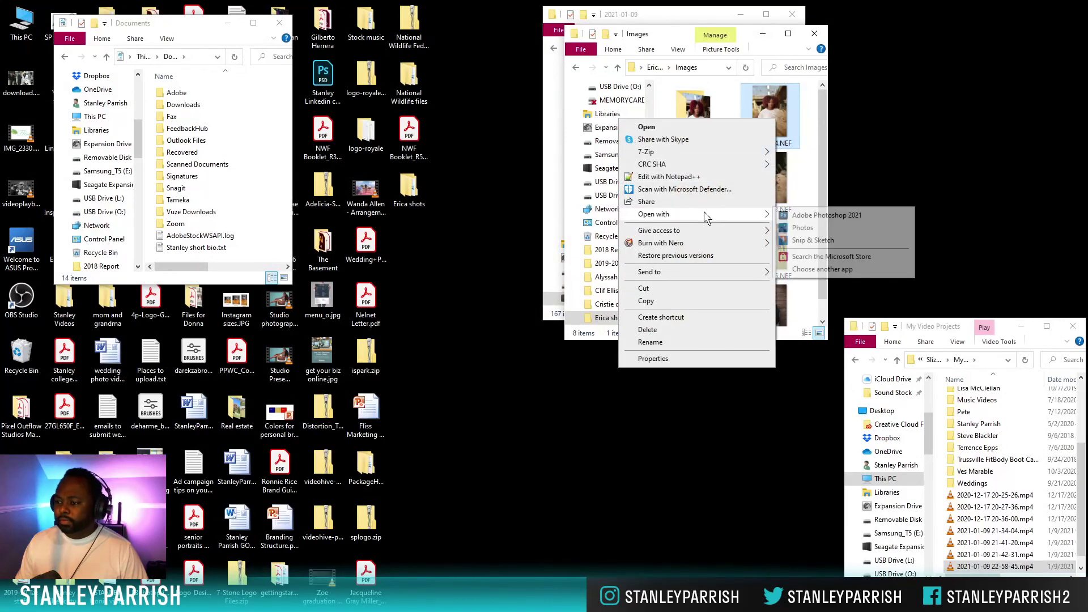
click(840, 216)
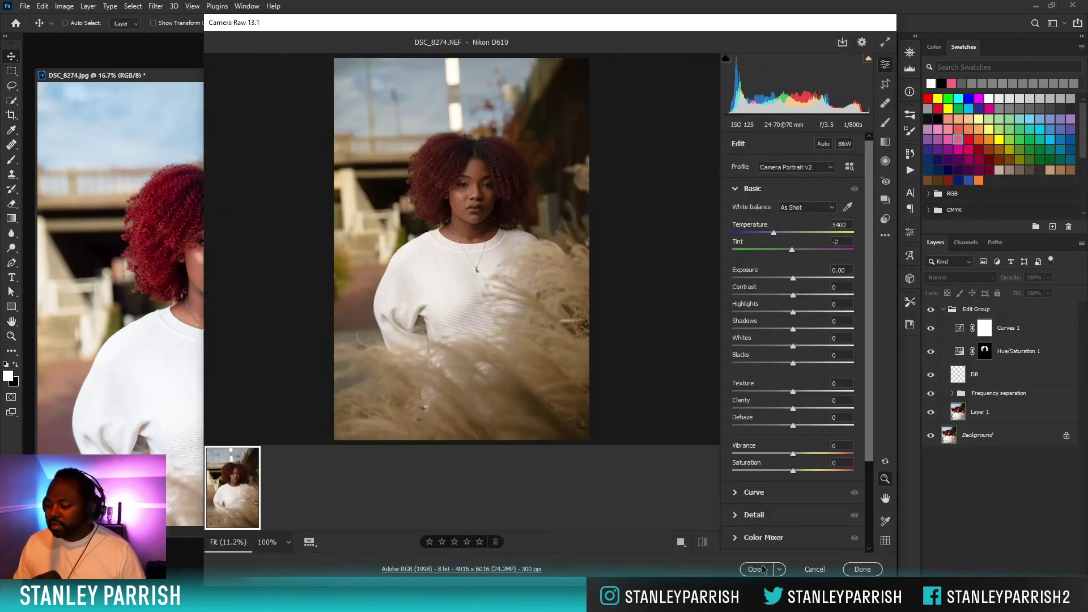
click(862, 570)
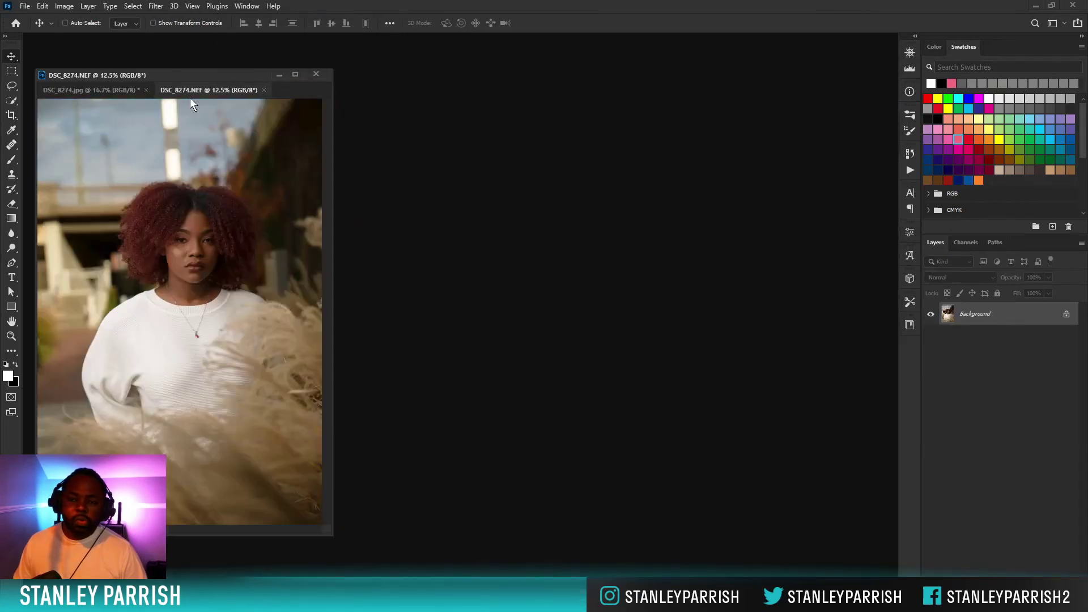
Separate DSC_8274.NEF into its own floating window and place it side by side with the edited DSC_8274.jpg.
drag(189, 91, 699, 104)
drag(634, 80, 386, 75)
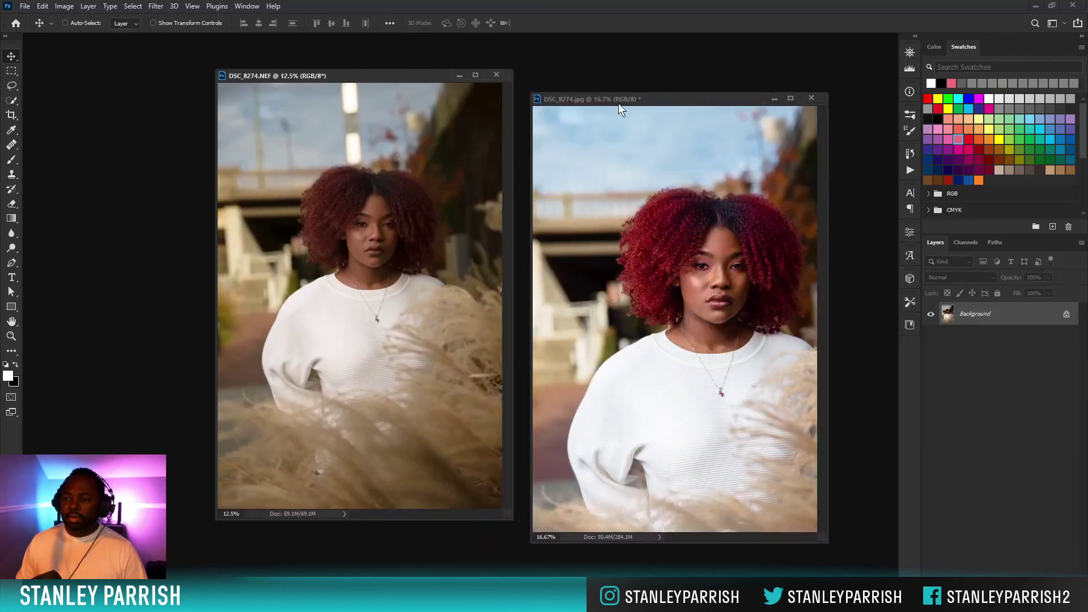
drag(617, 101, 604, 76)
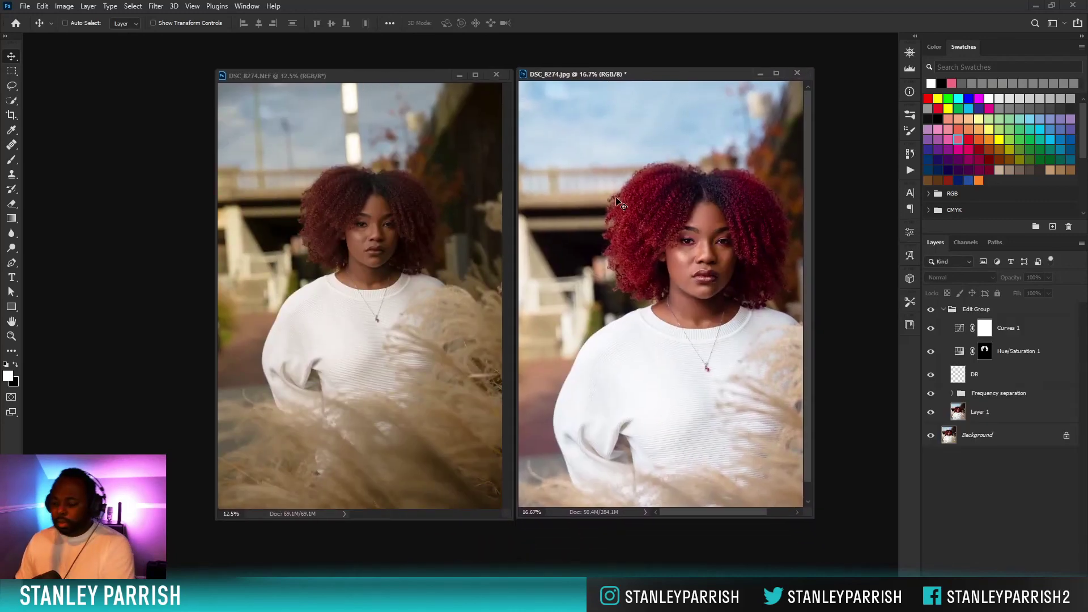
Enlarge both portrait windows and line up their upper edges for a before-and-after comparison.
drag(810, 518, 886, 592)
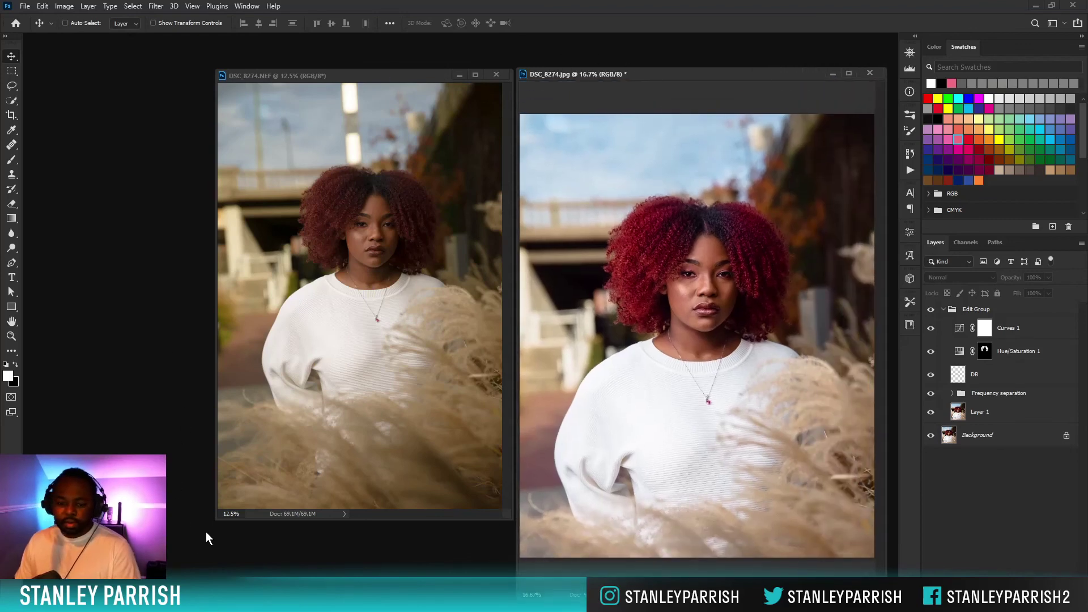
drag(214, 520, 141, 555)
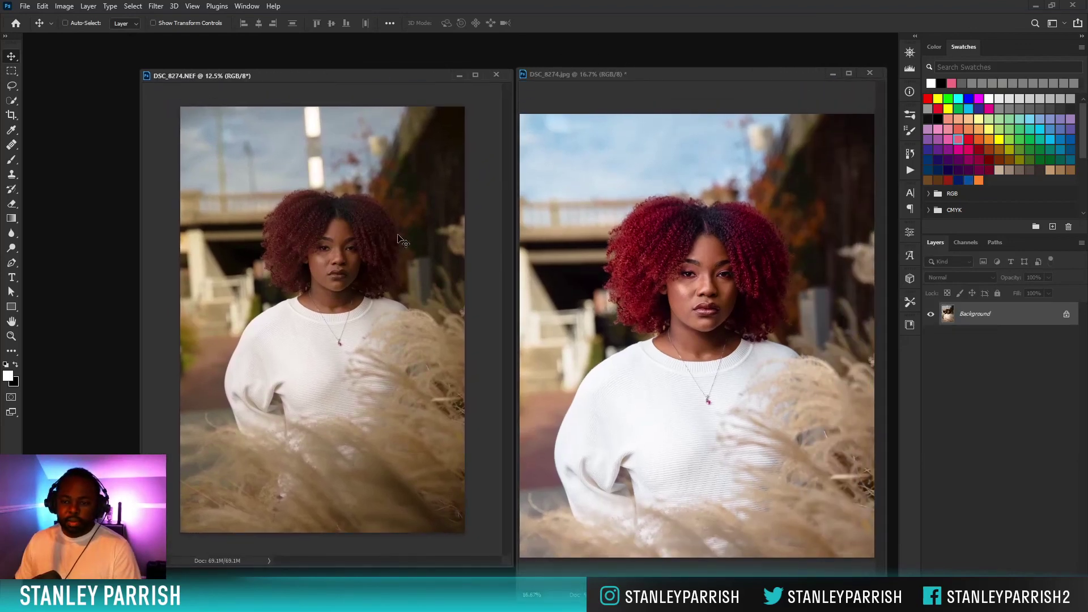
drag(399, 74, 379, 61)
drag(630, 81, 606, 48)
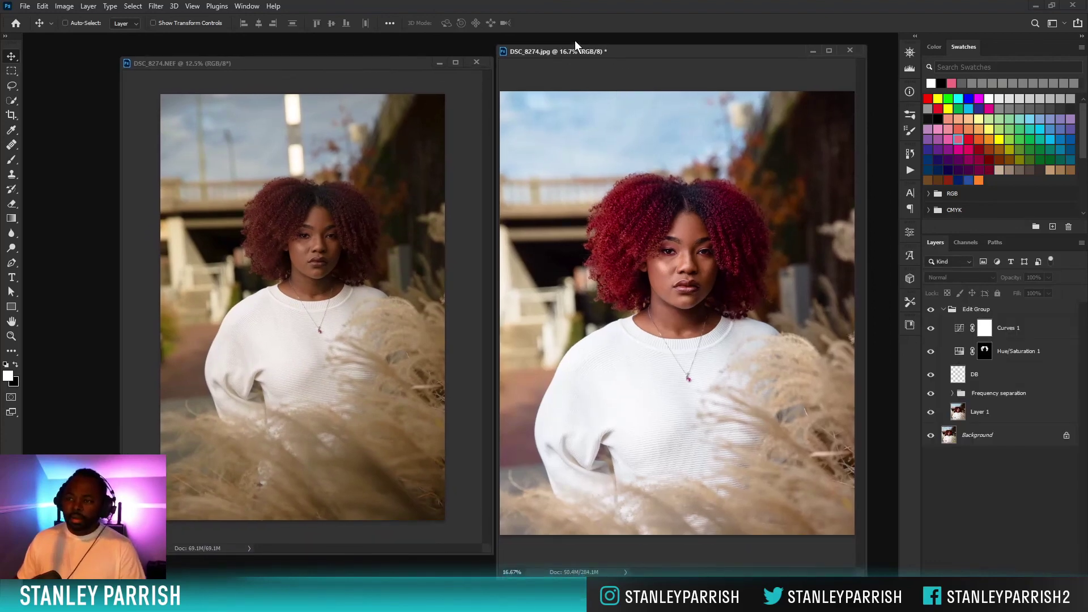
mouse_move(576, 45)
mouse_down()
mouse_move(577, 88)
mouse_move(573, 63)
mouse_up()
drag(372, 64, 369, 59)
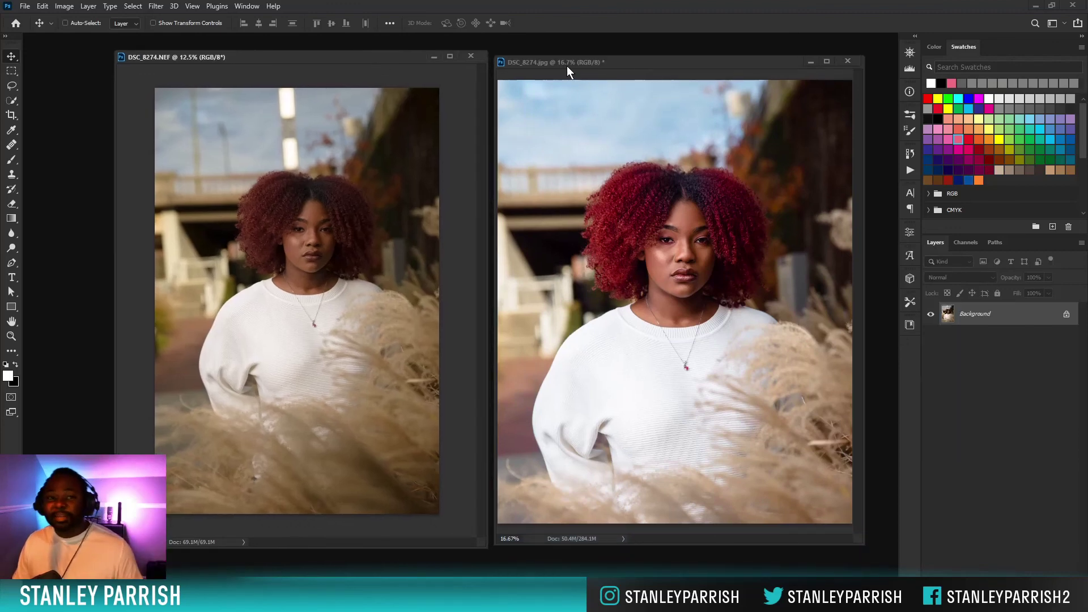
drag(572, 59, 570, 55)
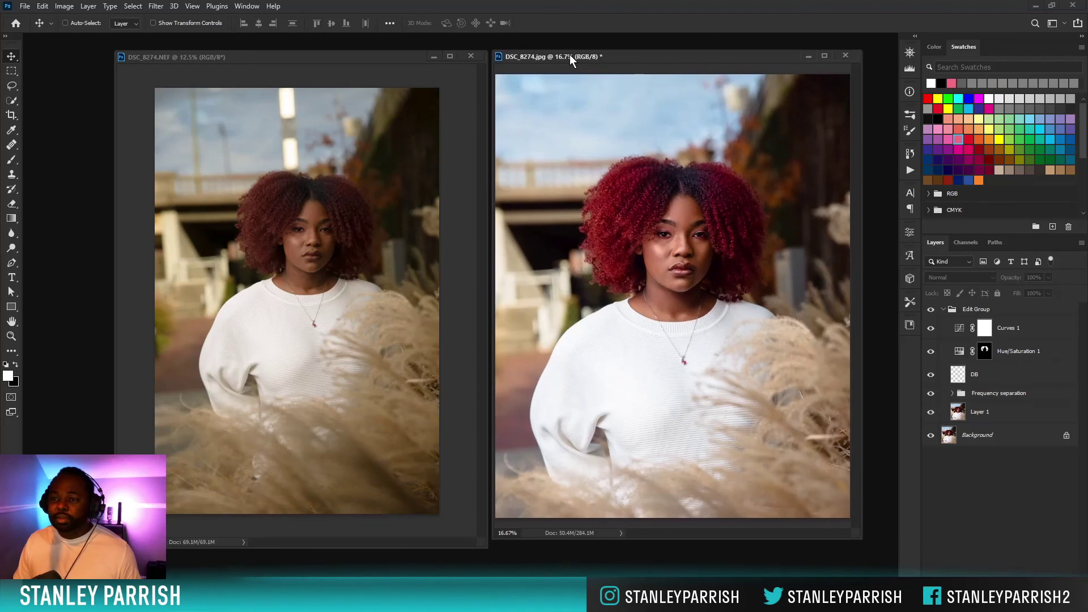
drag(349, 58, 344, 57)
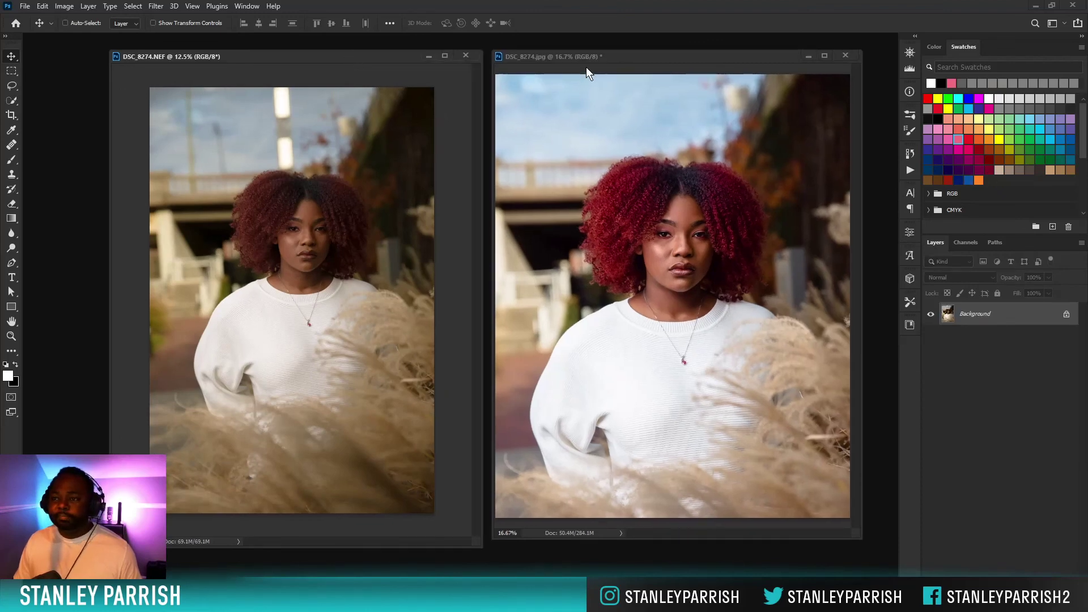
drag(588, 54, 586, 56)
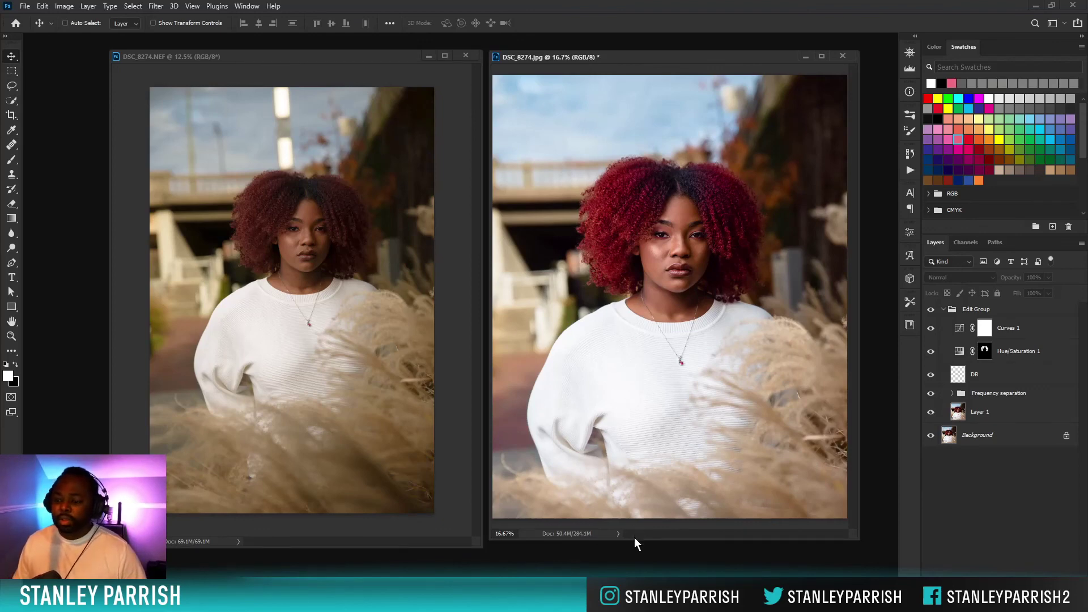
drag(633, 539, 633, 546)
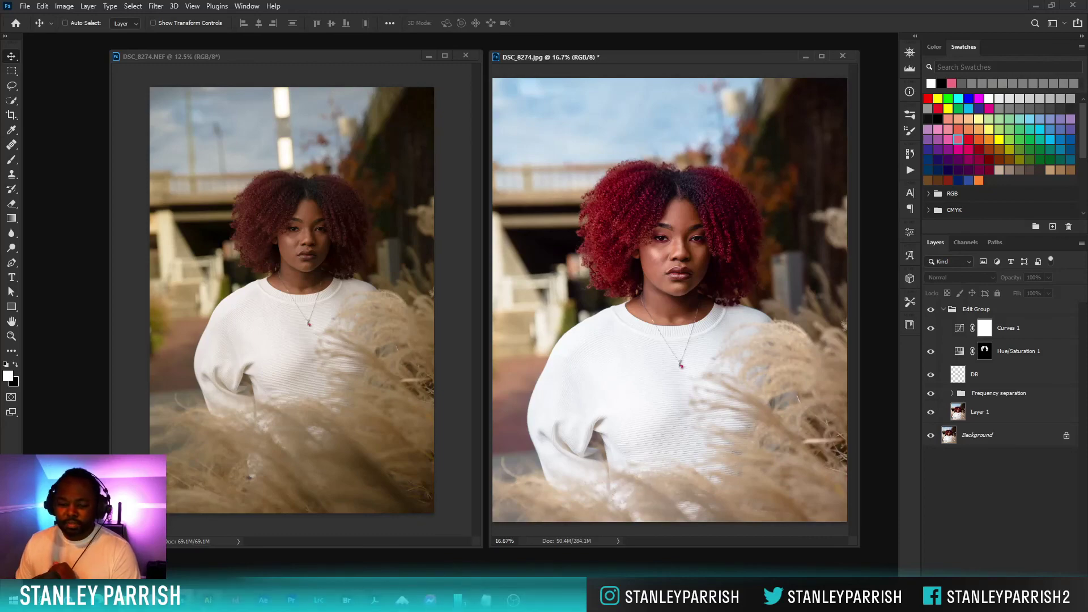
Switch to the Facebook Live Producer page in Chrome and end the live video.
click(154, 600)
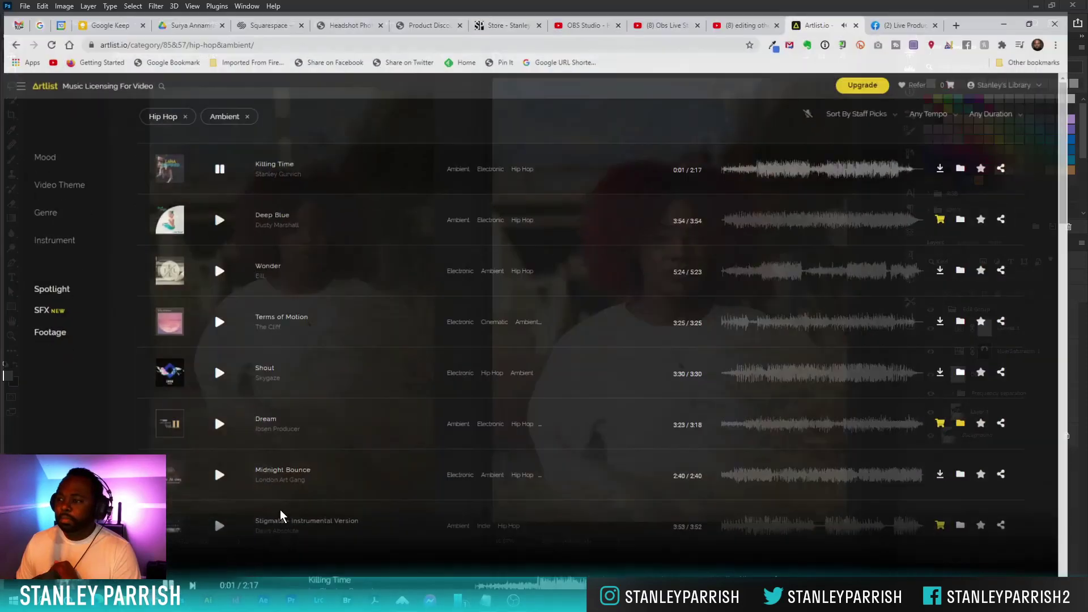
click(901, 7)
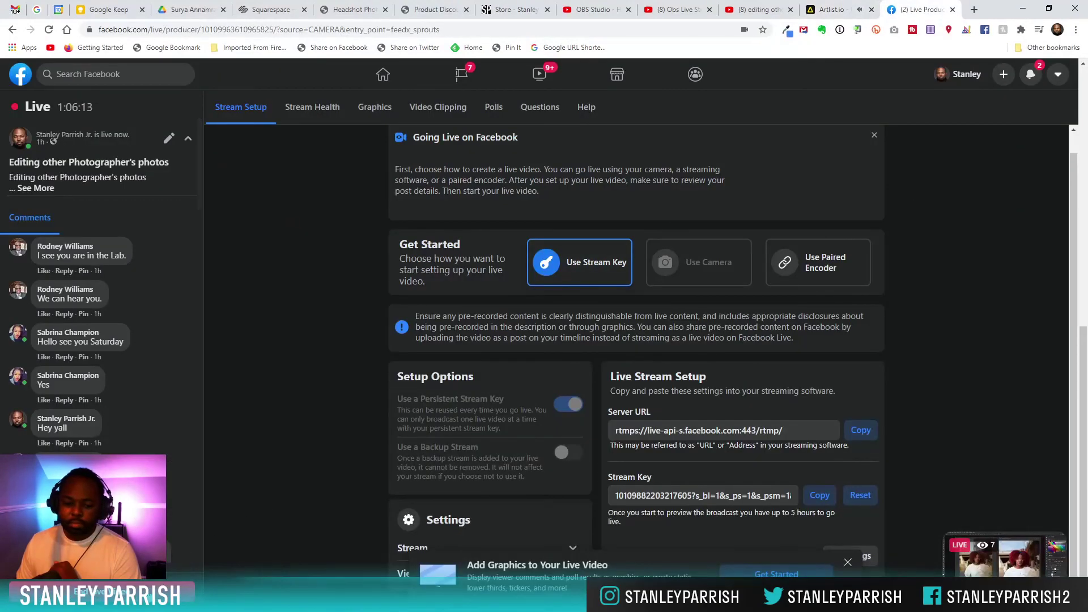
click(148, 594)
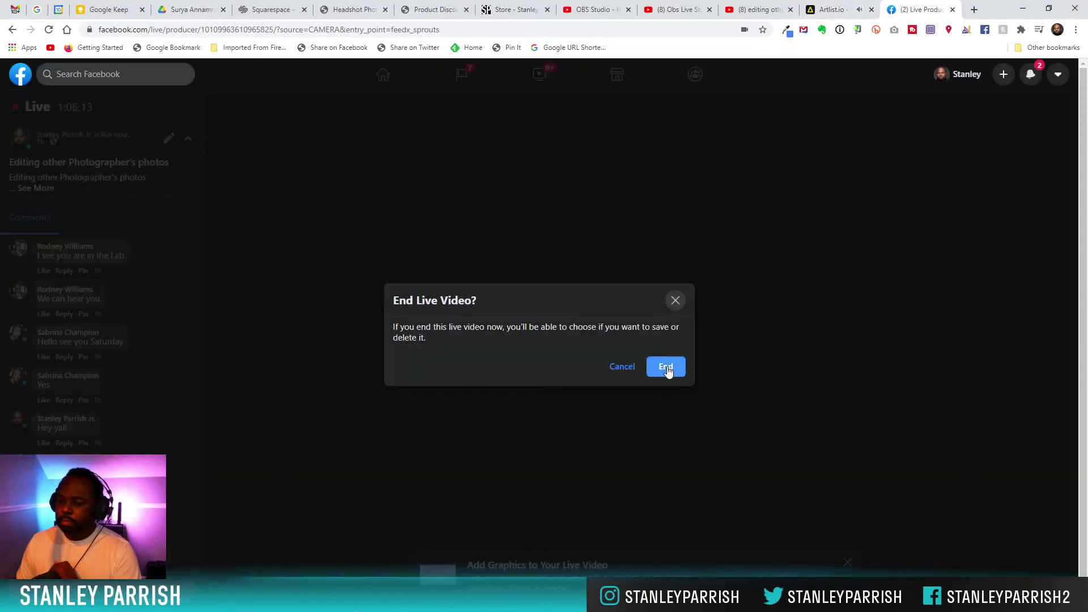
click(667, 369)
Minimize the browser and bring up the OBS Studio window.
click(1023, 8)
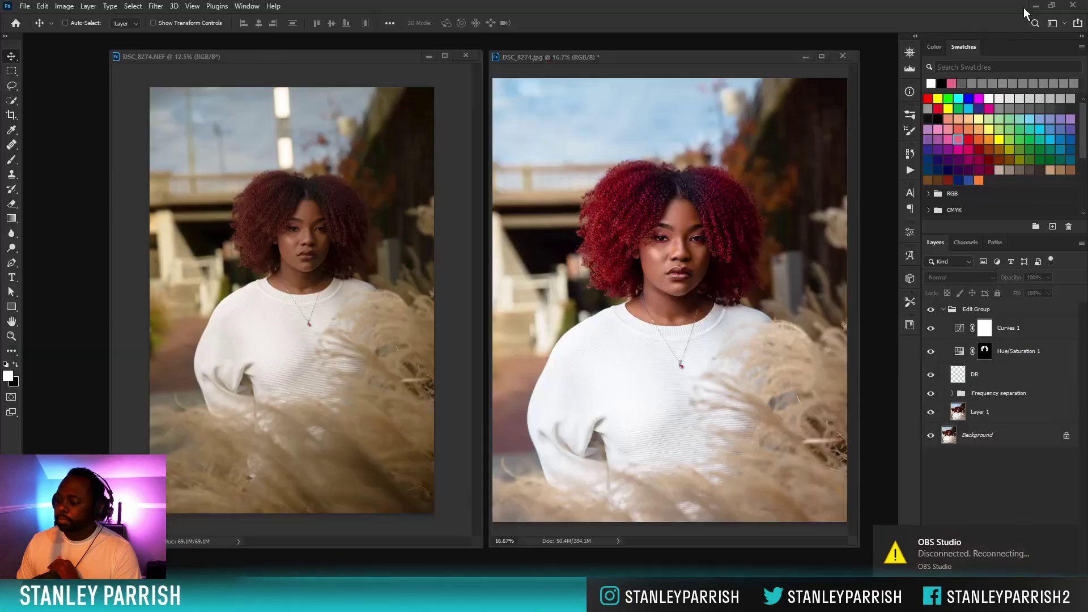
click(566, 601)
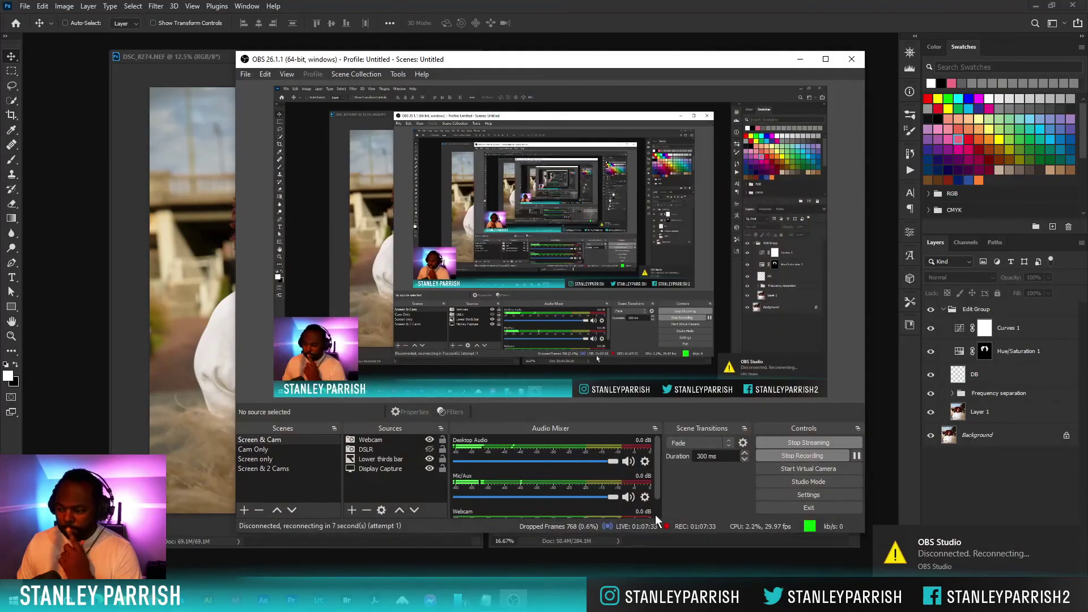